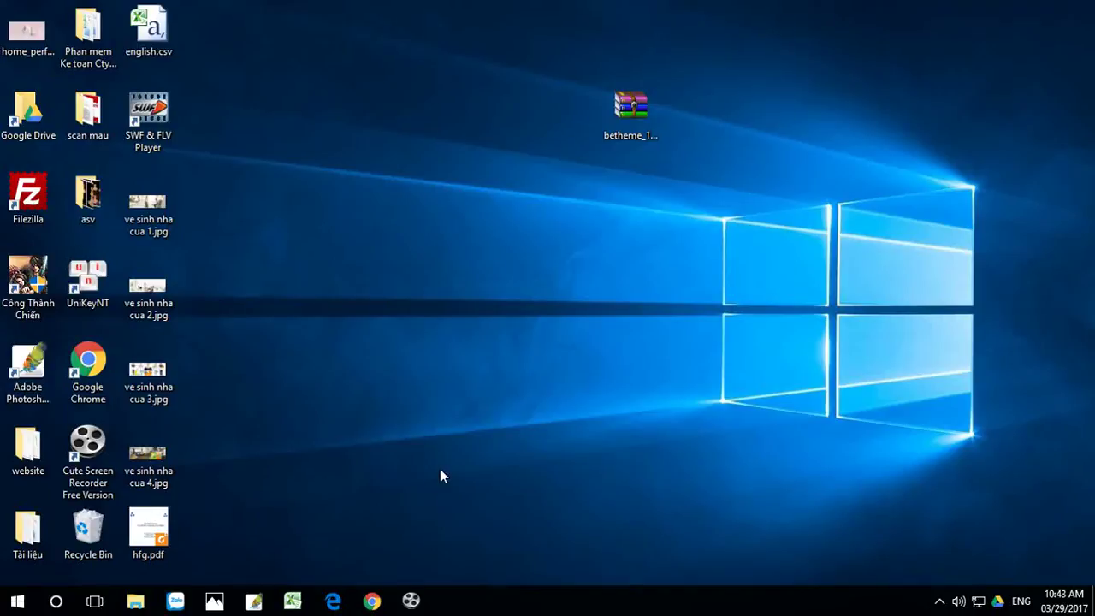
# Step: Launch Chrome and load the BeTheme site at themes.muffingroup.com from the 'be' suggestion
pyautogui.click(371, 603)
pyautogui.click(142, 43)
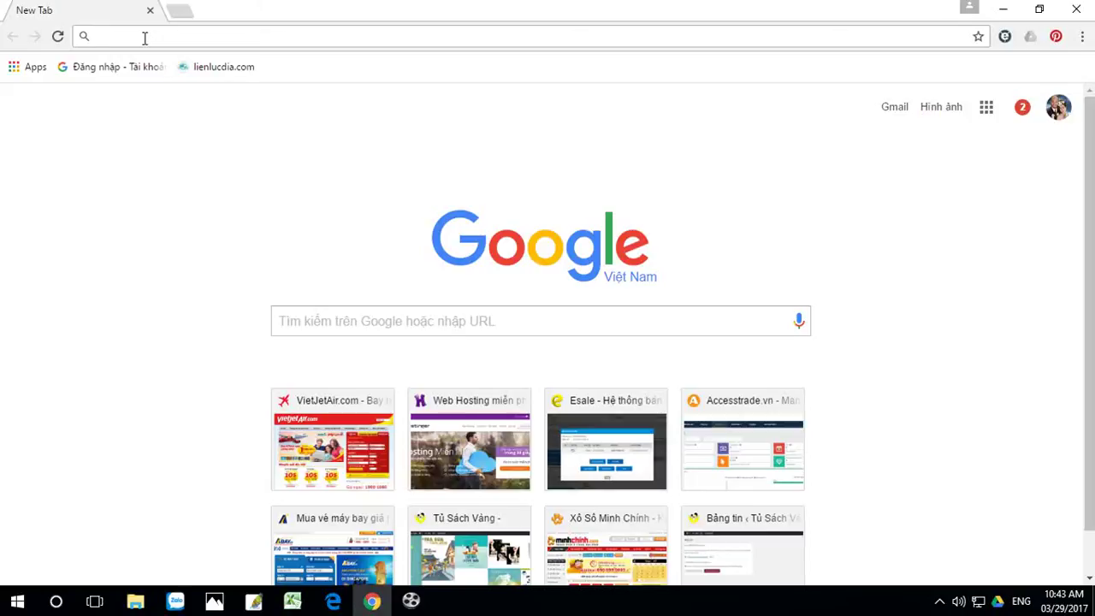
pyautogui.write('b')
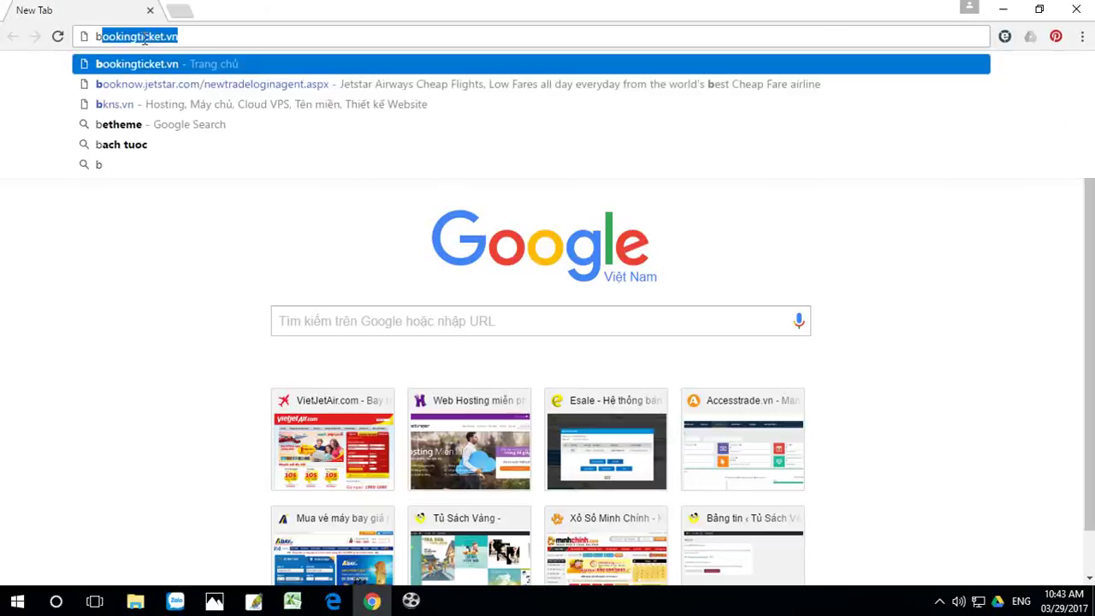
pyautogui.write('etheme.muff')
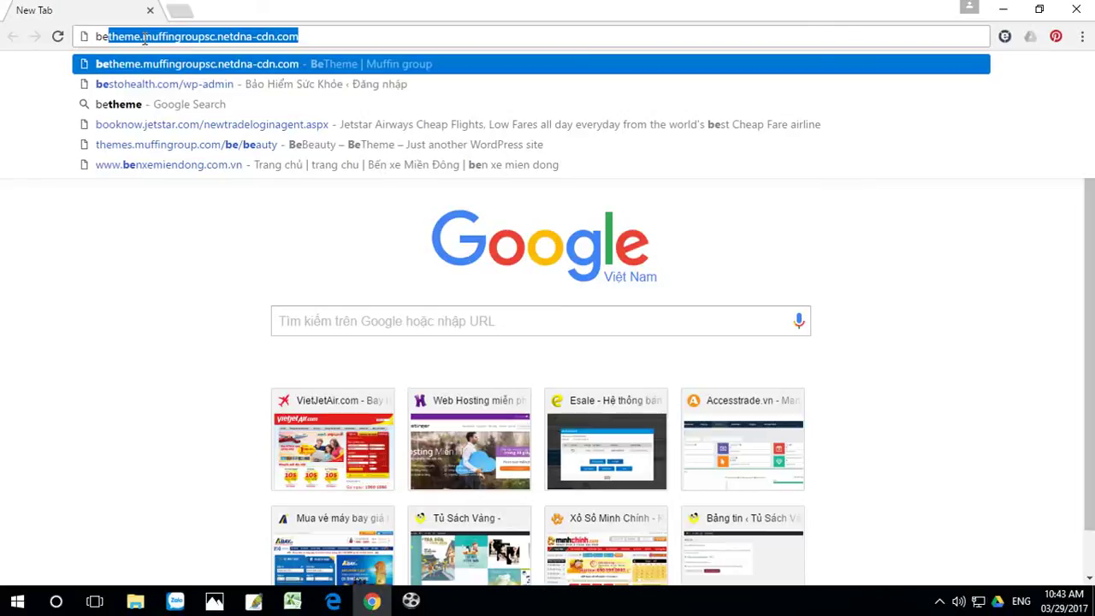
pyautogui.click(147, 67)
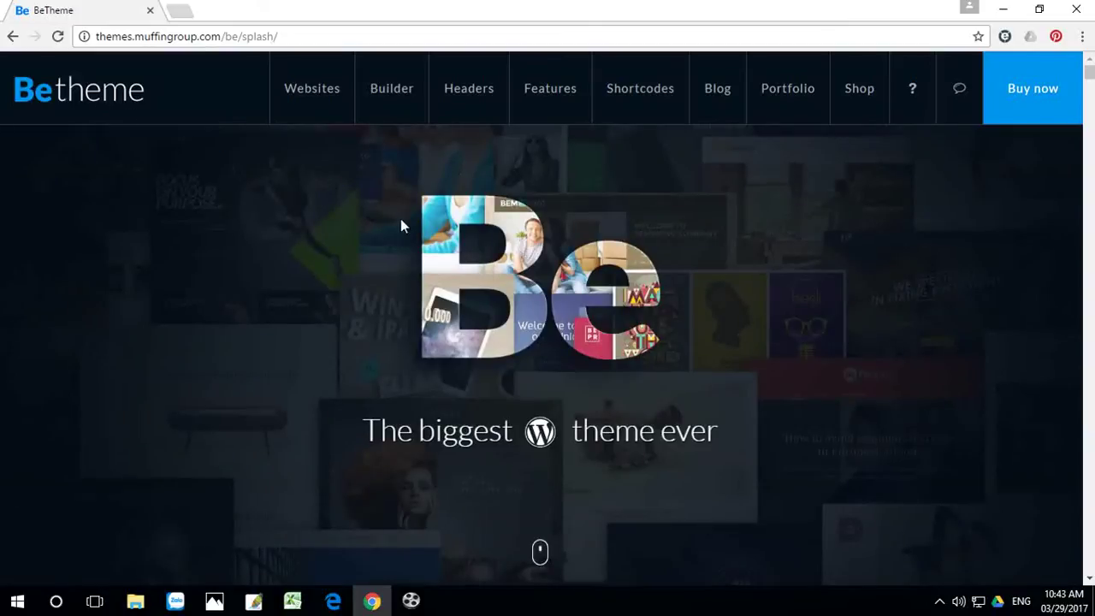
# Step: Scroll the BeTheme splash page down to the Hifi, Ebook, Lawyer 2, Watch and Tailor demos
pyautogui.scroll(-5, 636, 228)
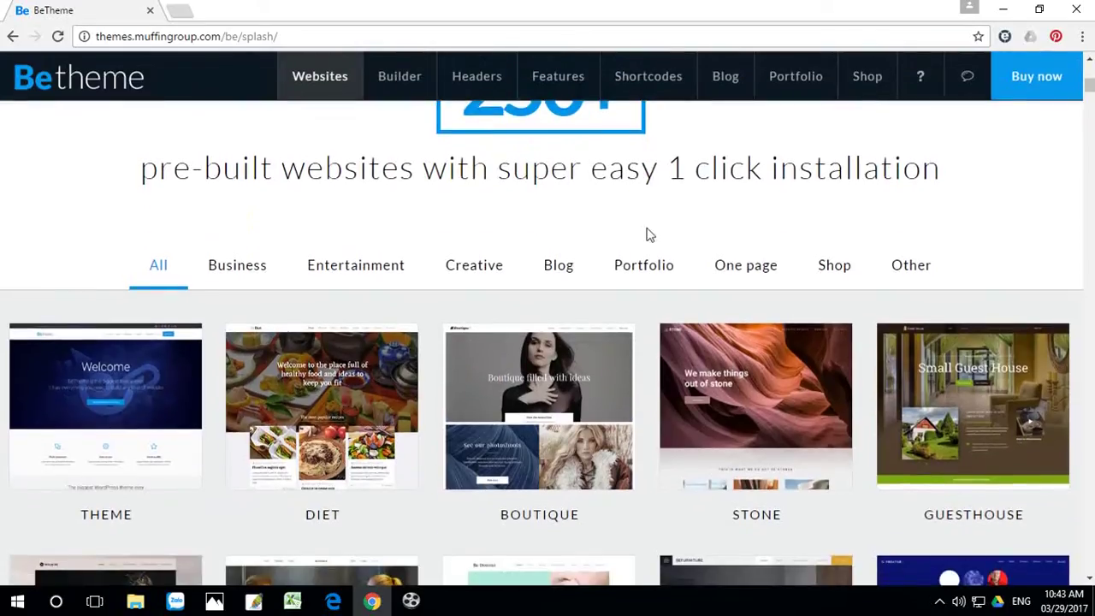
pyautogui.scroll(3, 648, 235)
pyautogui.scroll(-1, 650, 237)
pyautogui.scroll(-1, 663, 244)
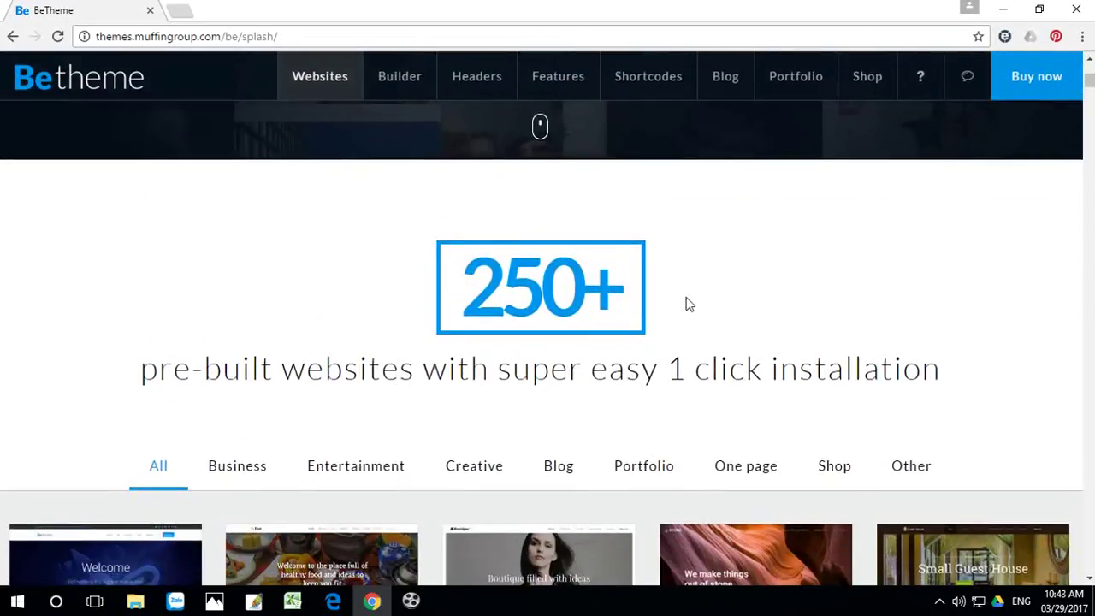
pyautogui.scroll(-3, 695, 316)
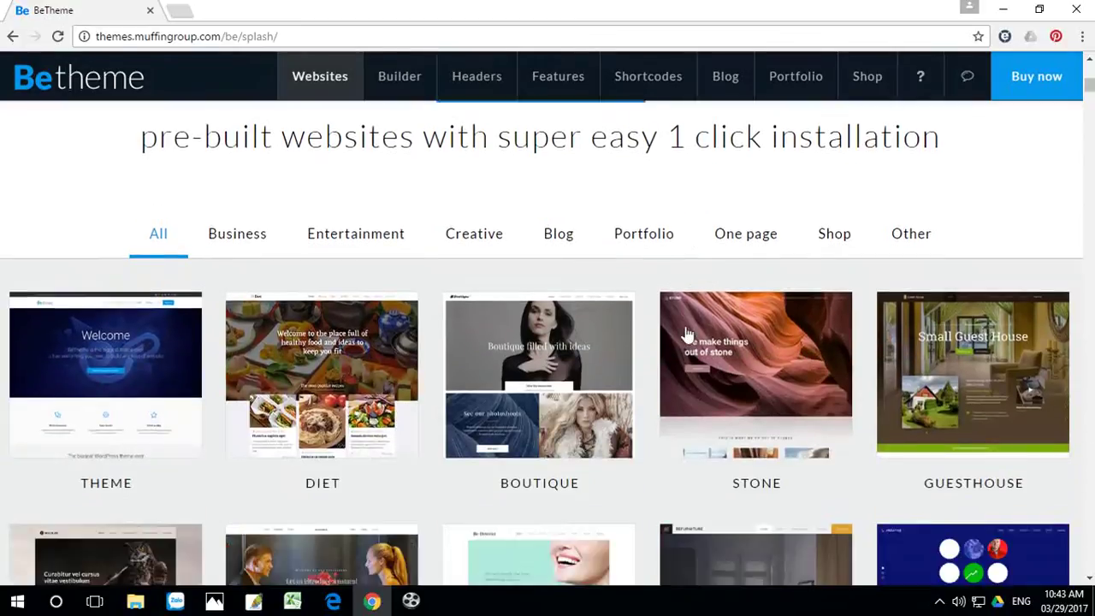
pyautogui.scroll(-2, 728, 322)
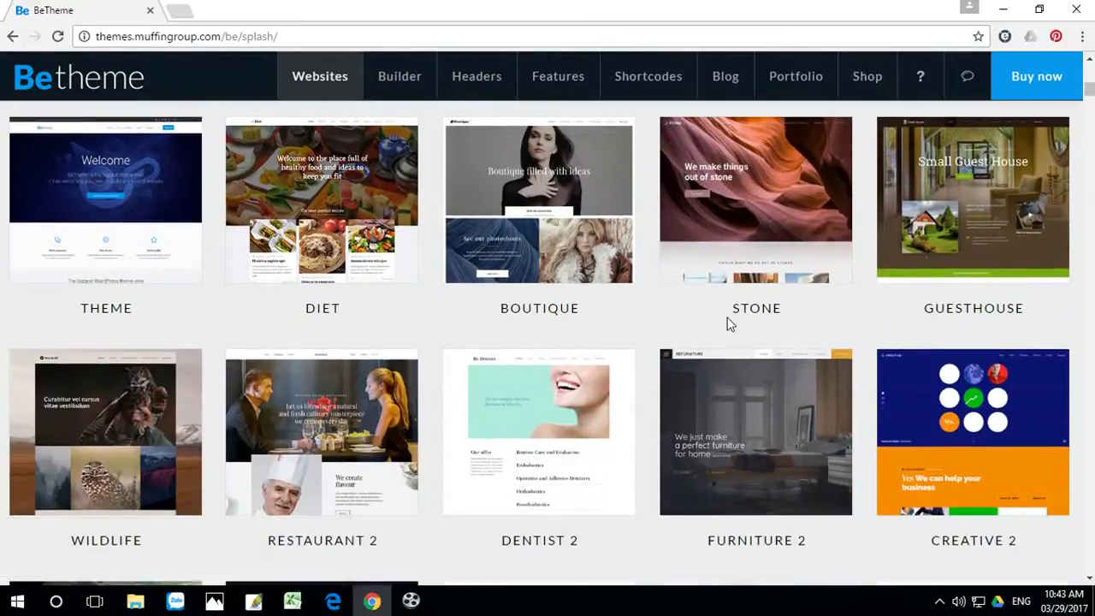
pyautogui.scroll(-2, 728, 323)
pyautogui.scroll(-6, 727, 323)
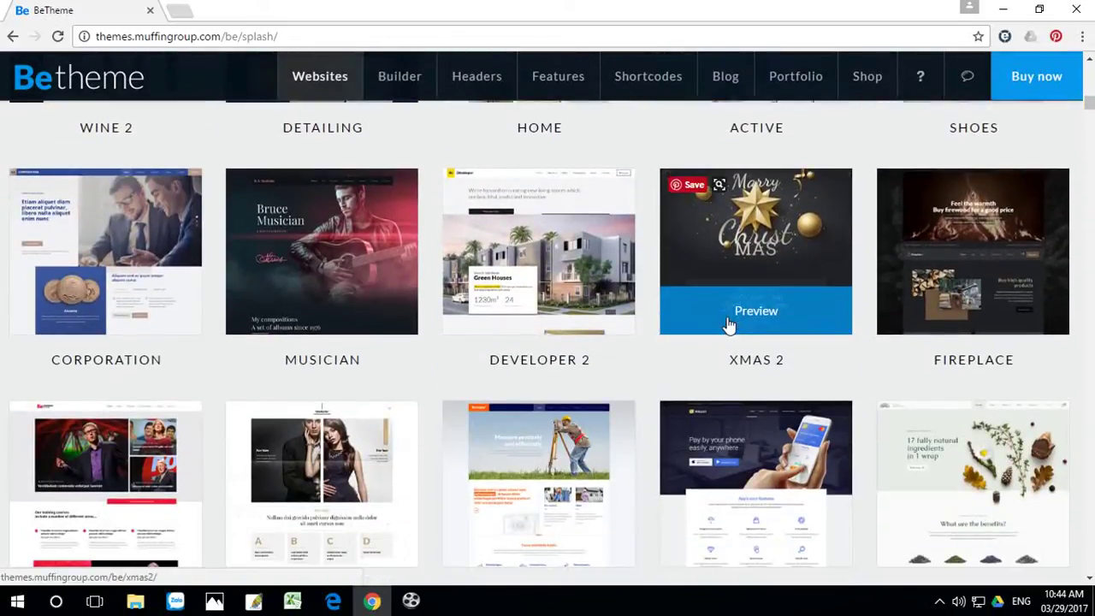
pyautogui.scroll(-1, 727, 325)
pyautogui.scroll(2, 727, 324)
pyautogui.scroll(1, 727, 323)
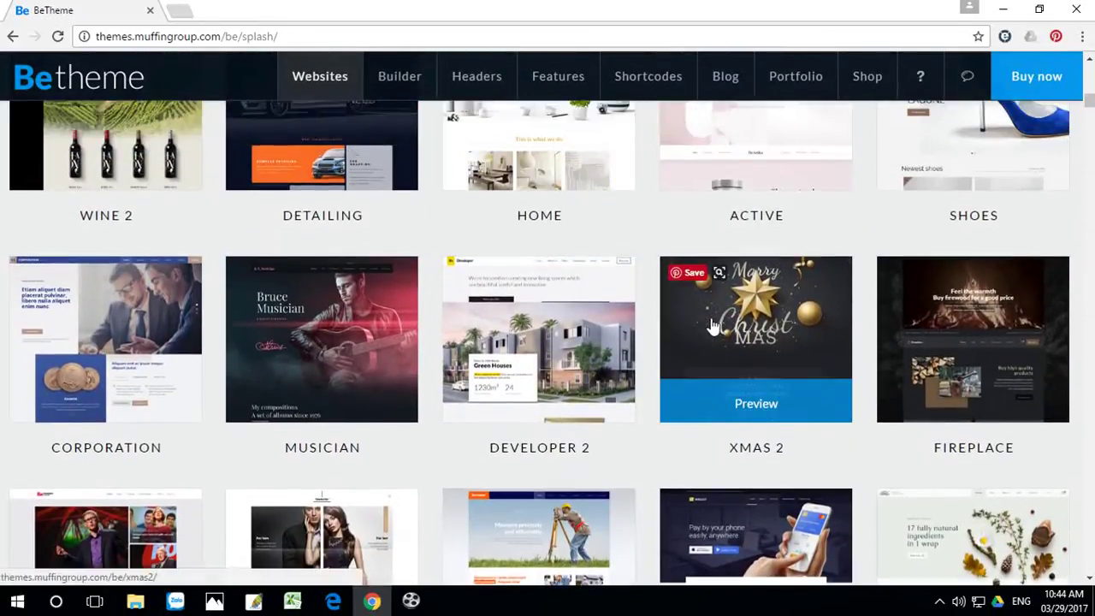
pyautogui.scroll(-3, 710, 325)
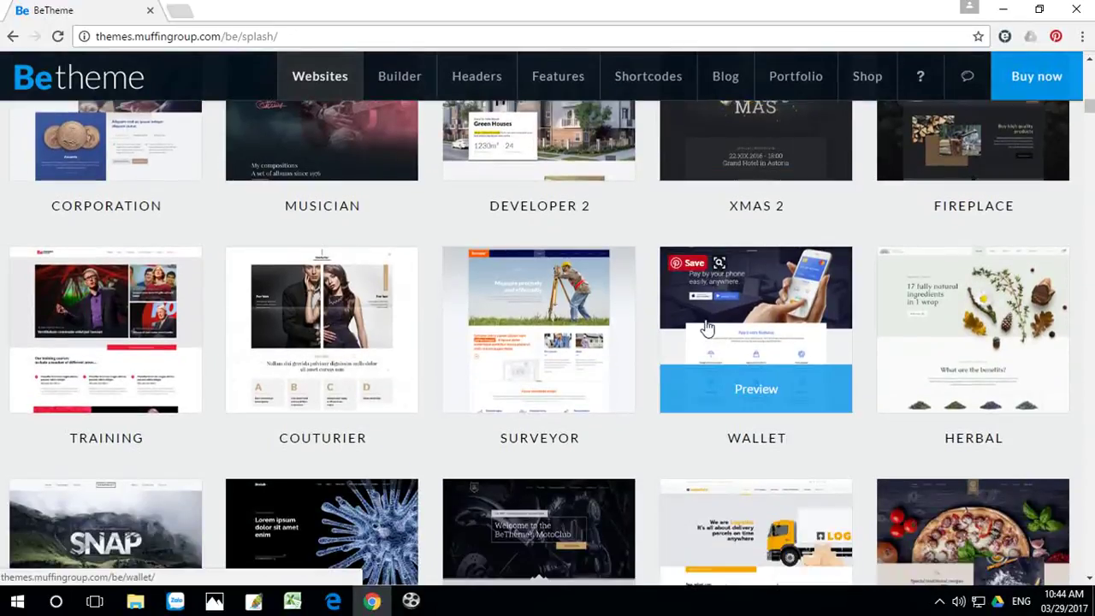
pyautogui.scroll(-1, 707, 325)
pyautogui.scroll(-2, 682, 366)
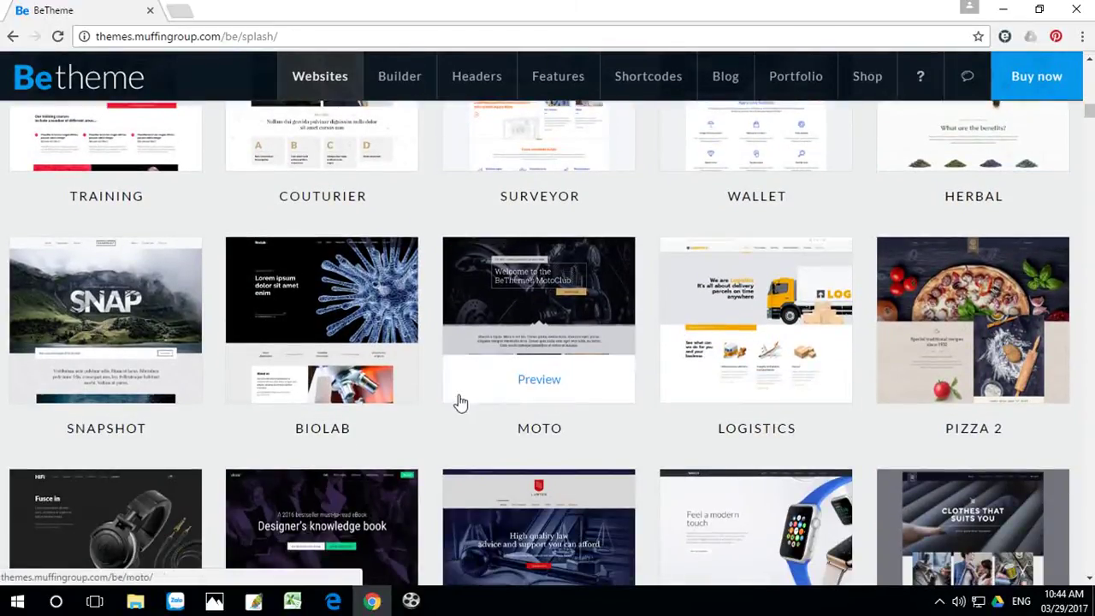
pyautogui.scroll(-3, 437, 398)
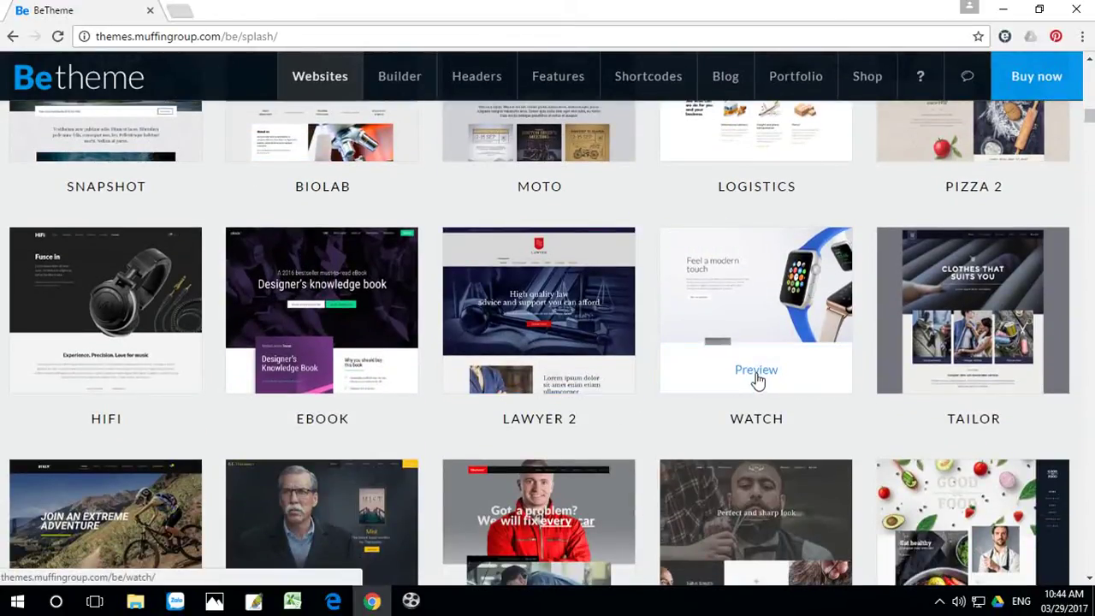
pyautogui.click(756, 371)
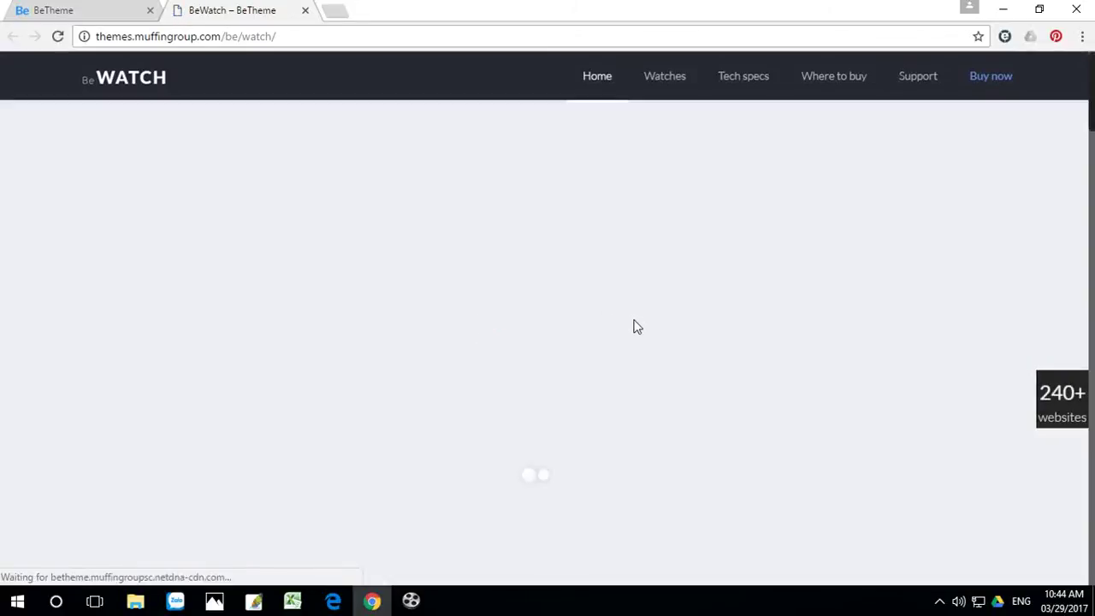
pyautogui.scroll(-5, 633, 325)
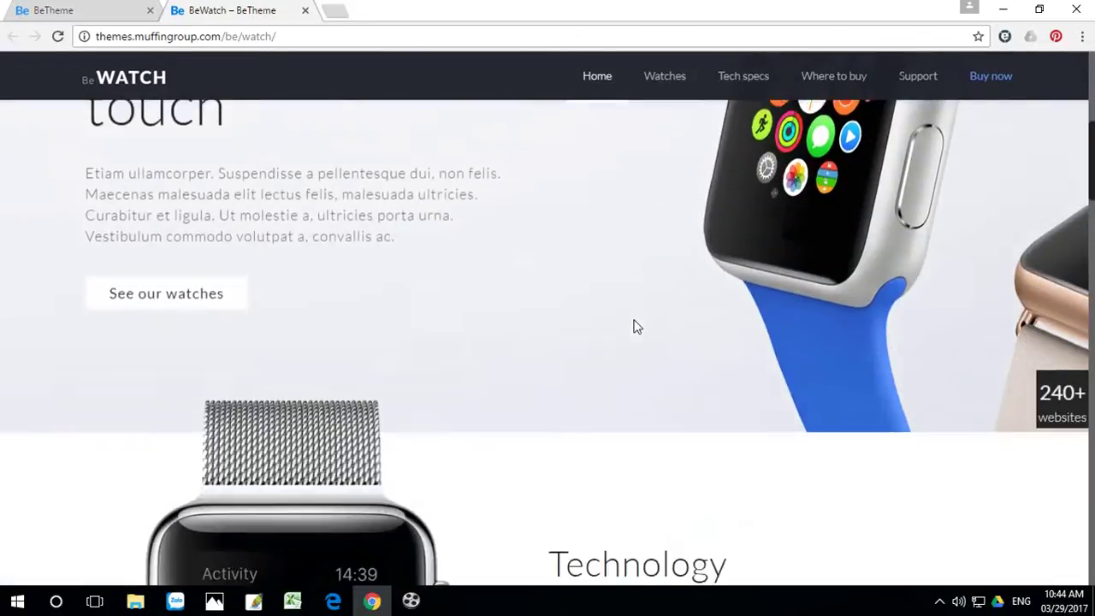
pyautogui.scroll(-10, 634, 323)
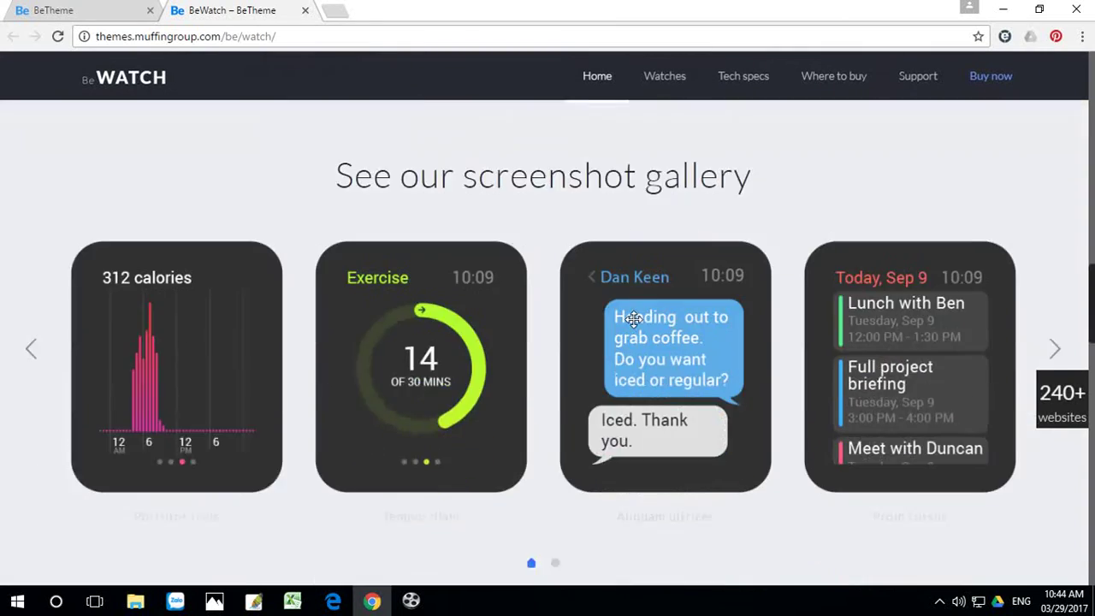
pyautogui.scroll(-10, 633, 325)
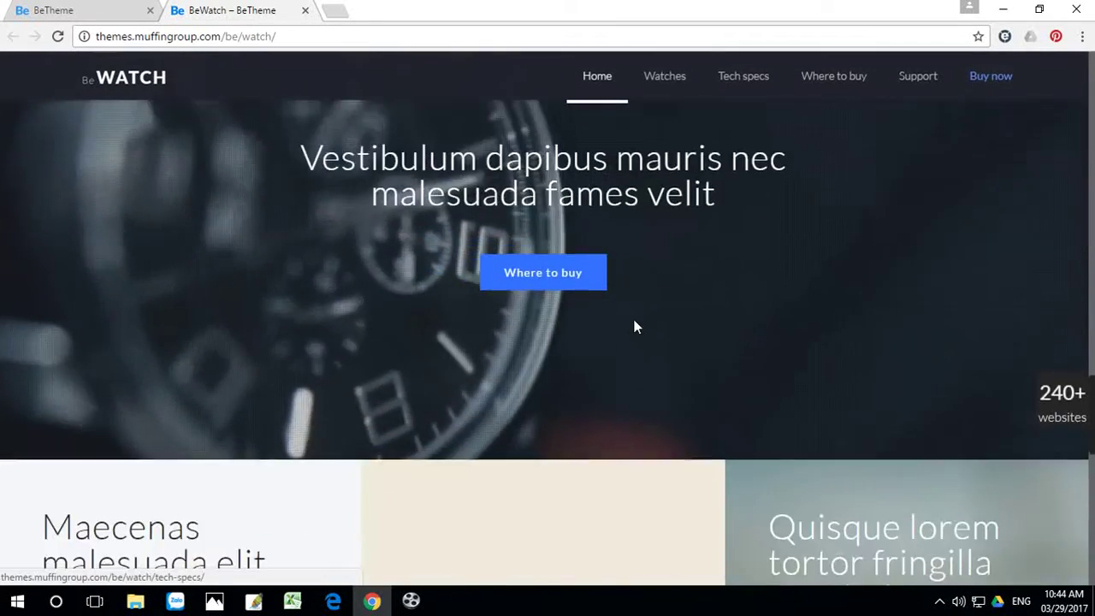
pyautogui.scroll(-6, 636, 324)
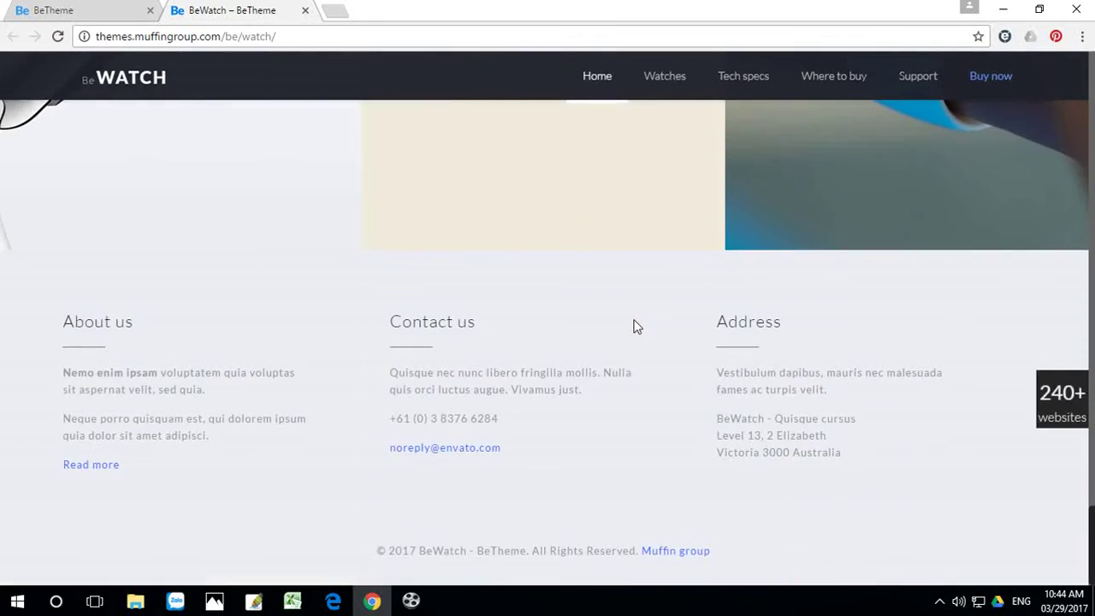
pyautogui.scroll(1, 205, 182)
pyautogui.click(306, 10)
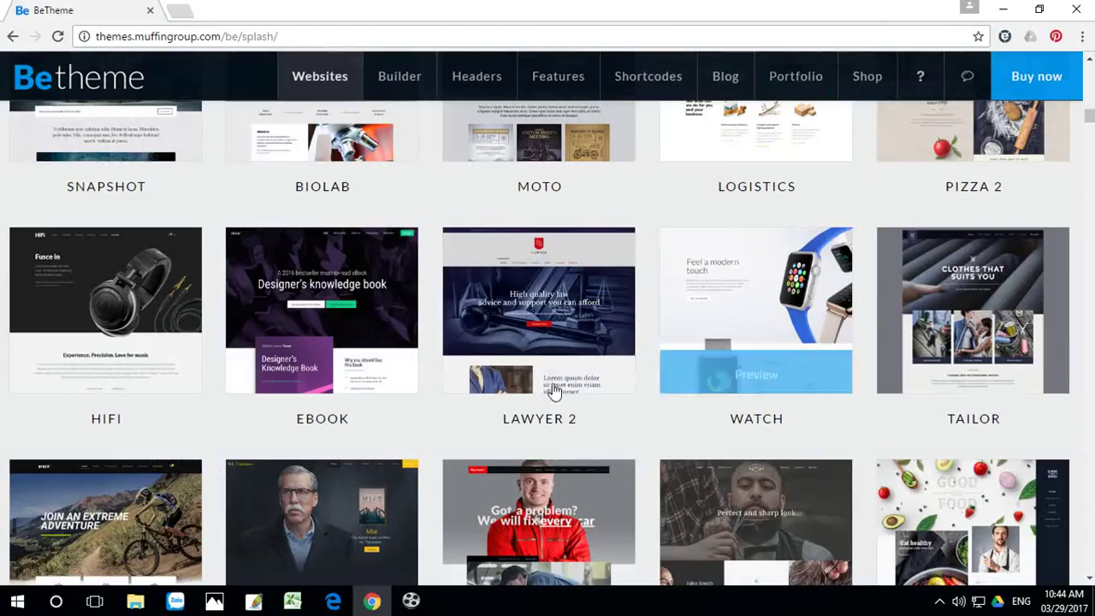
pyautogui.scroll(-5, 567, 403)
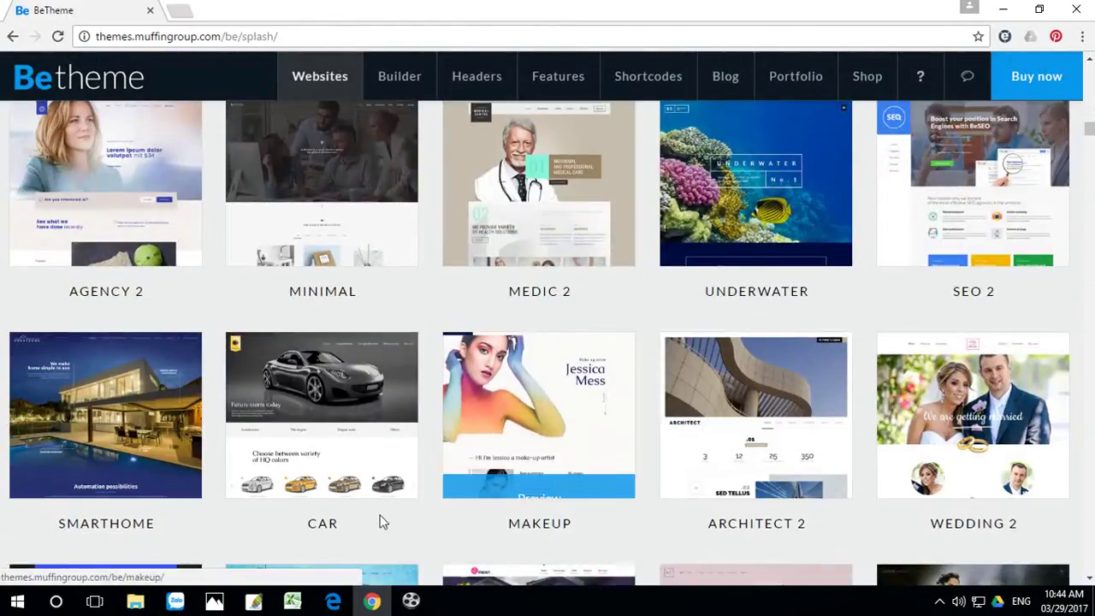
pyautogui.click(318, 479)
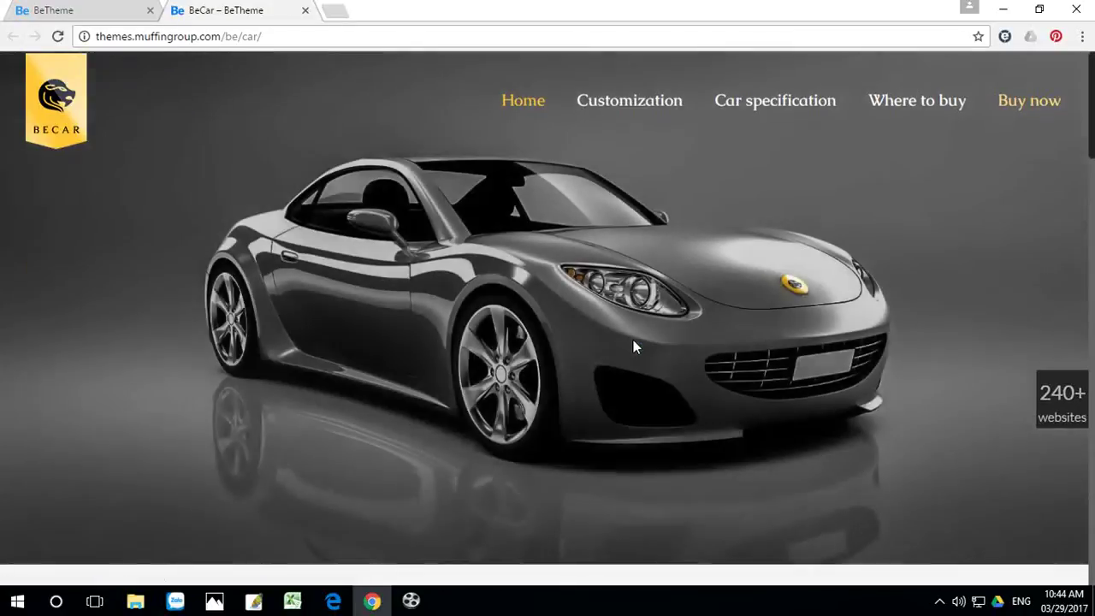
pyautogui.scroll(-3, 632, 339)
pyautogui.scroll(-10, 632, 340)
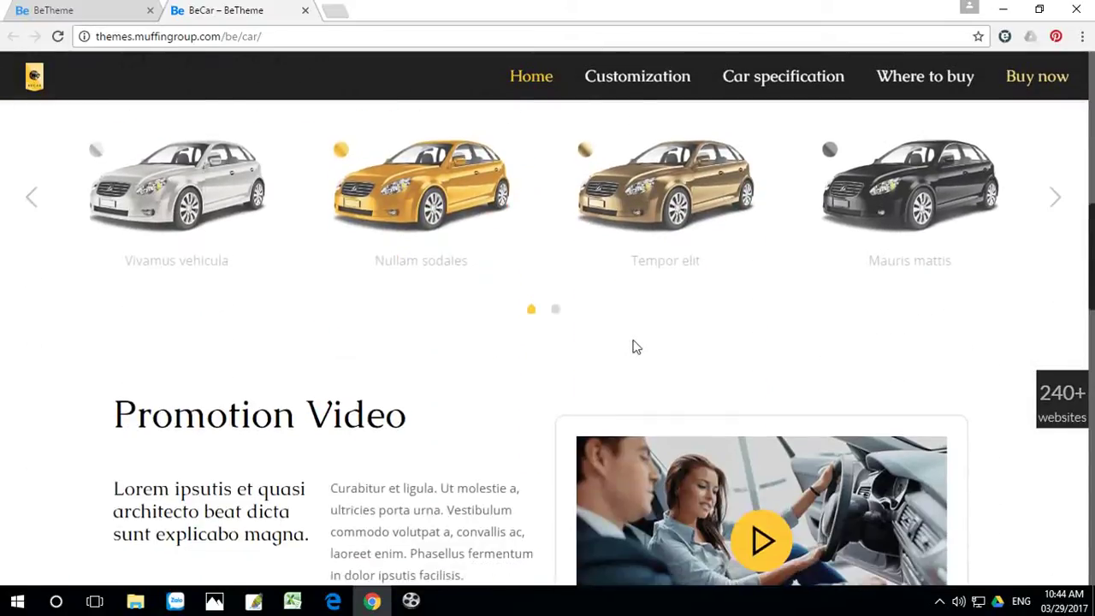
pyautogui.scroll(-10, 634, 346)
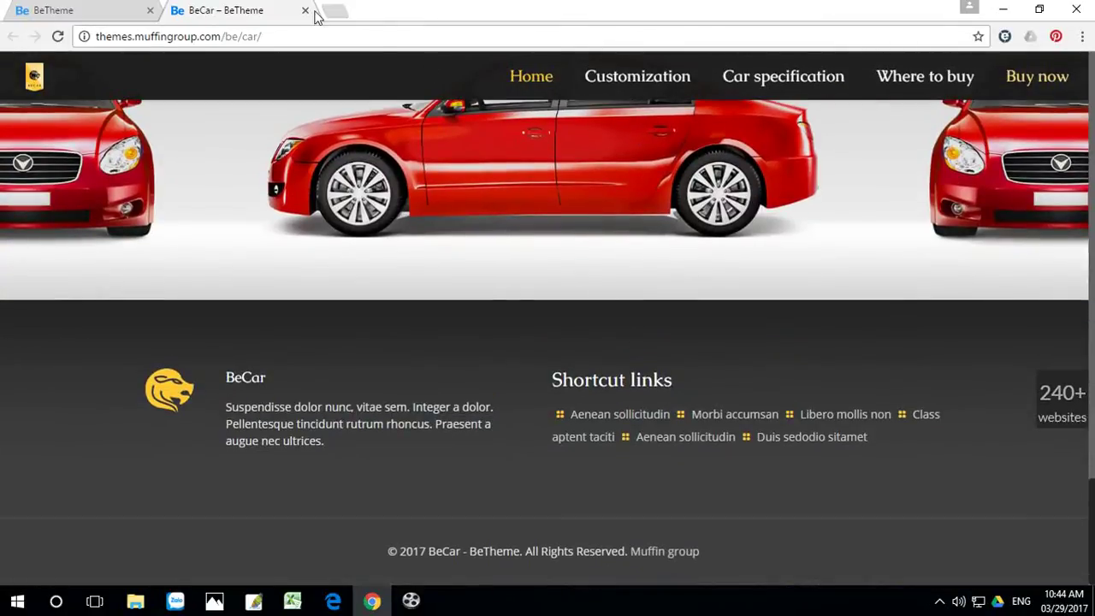
pyautogui.click(305, 10)
pyautogui.scroll(-5, 941, 448)
pyautogui.scroll(-2, 941, 448)
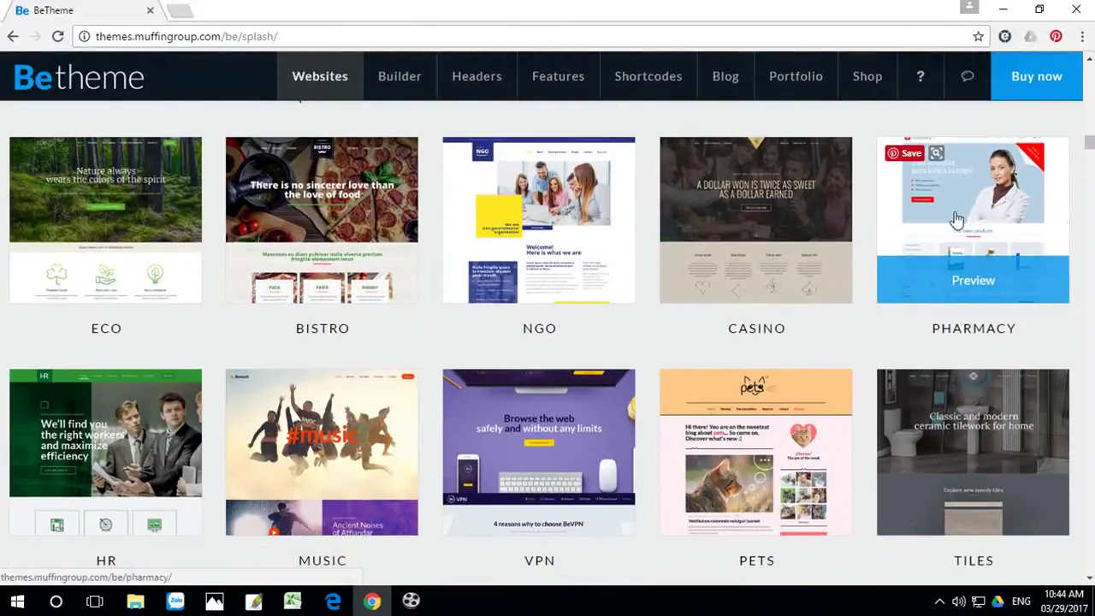
pyautogui.click(956, 223)
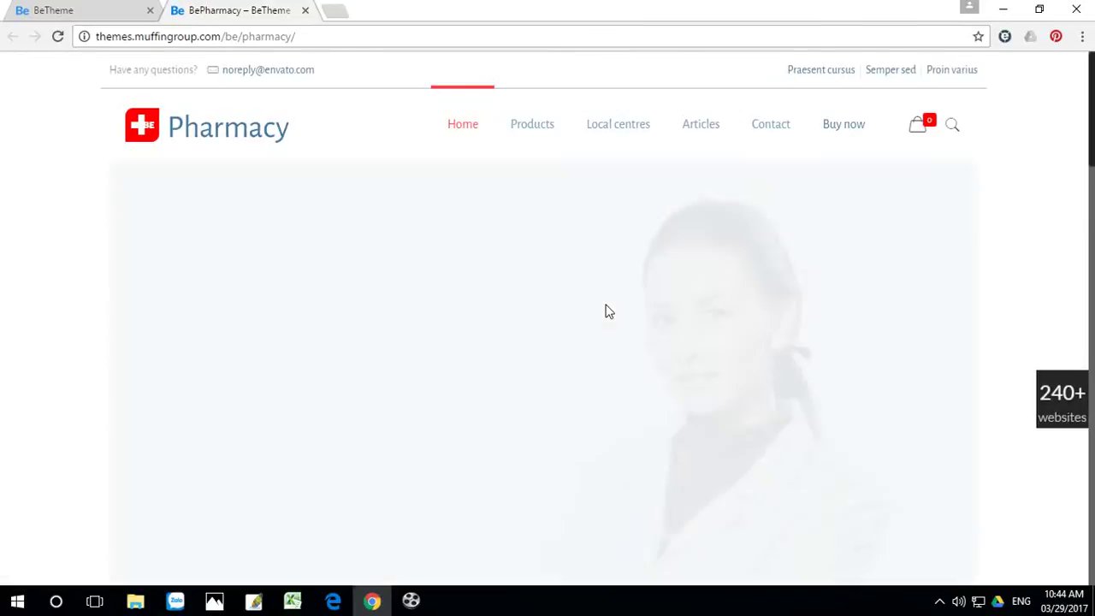
pyautogui.scroll(-5, 609, 308)
pyautogui.scroll(-3, 616, 300)
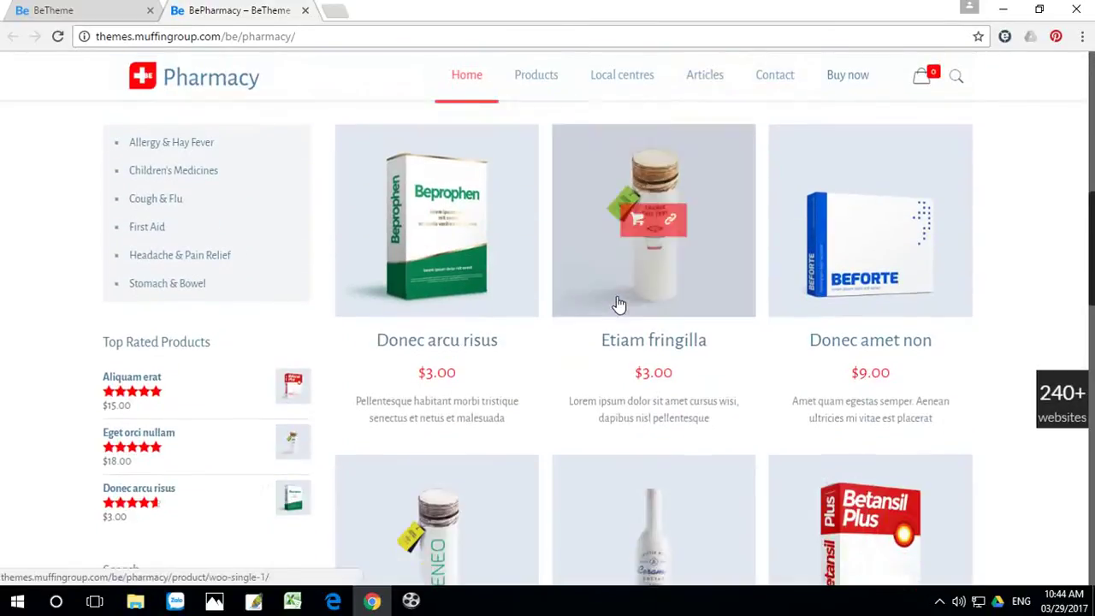
pyautogui.scroll(-4, 599, 410)
pyautogui.scroll(-8, 653, 398)
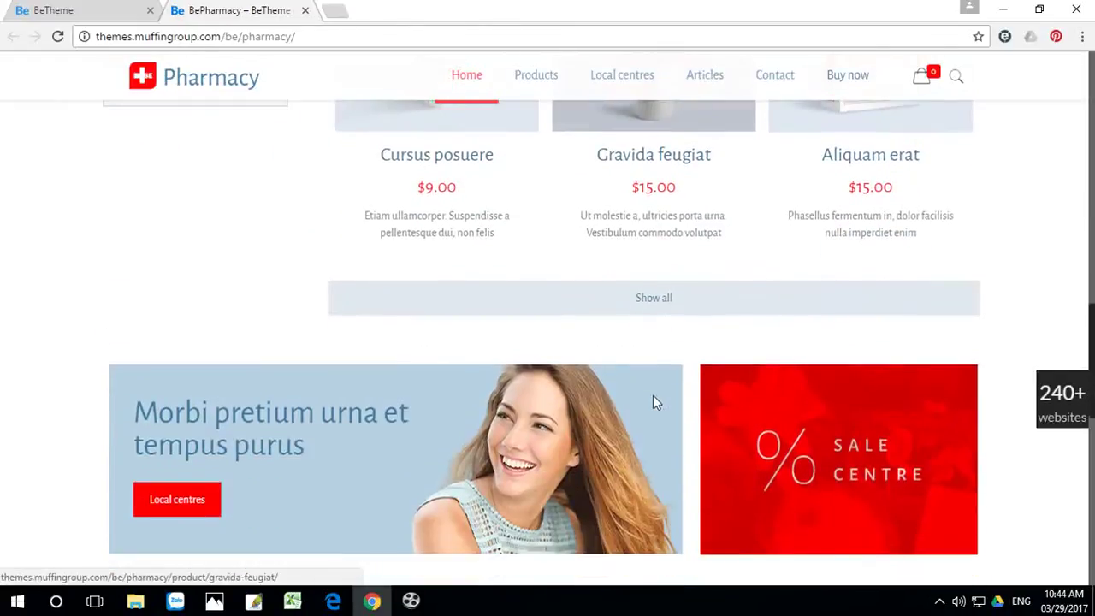
pyautogui.scroll(-3, 652, 395)
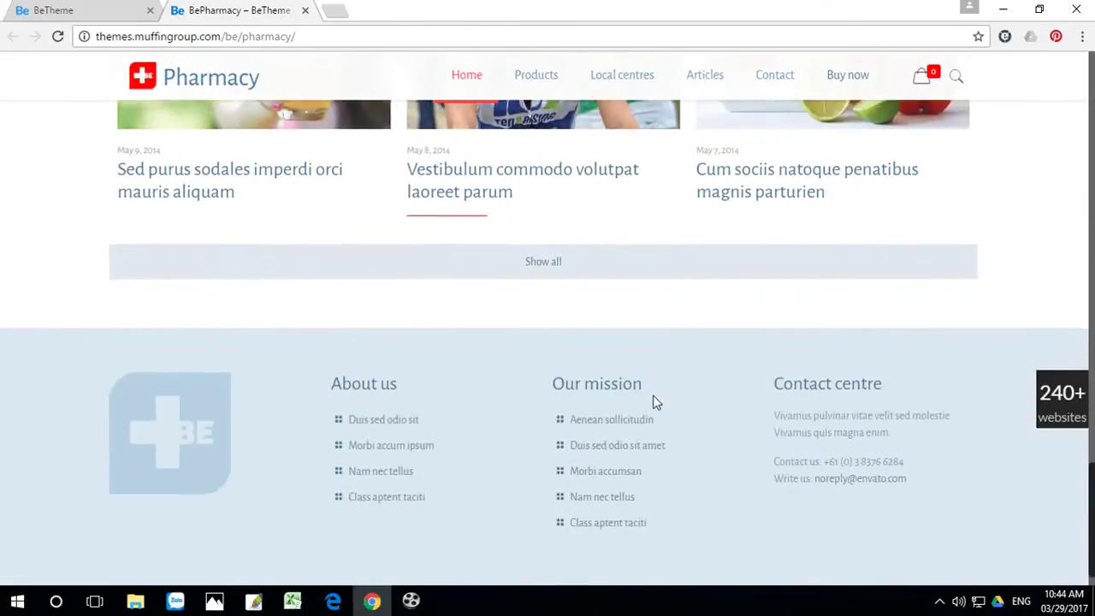
pyautogui.click(305, 11)
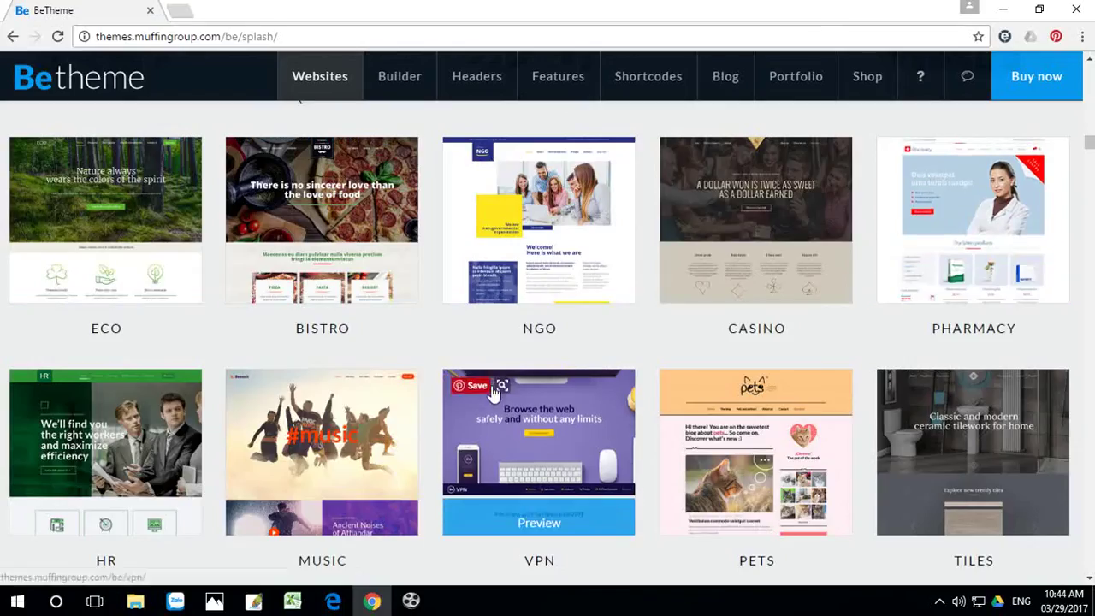
pyautogui.scroll(-5, 495, 388)
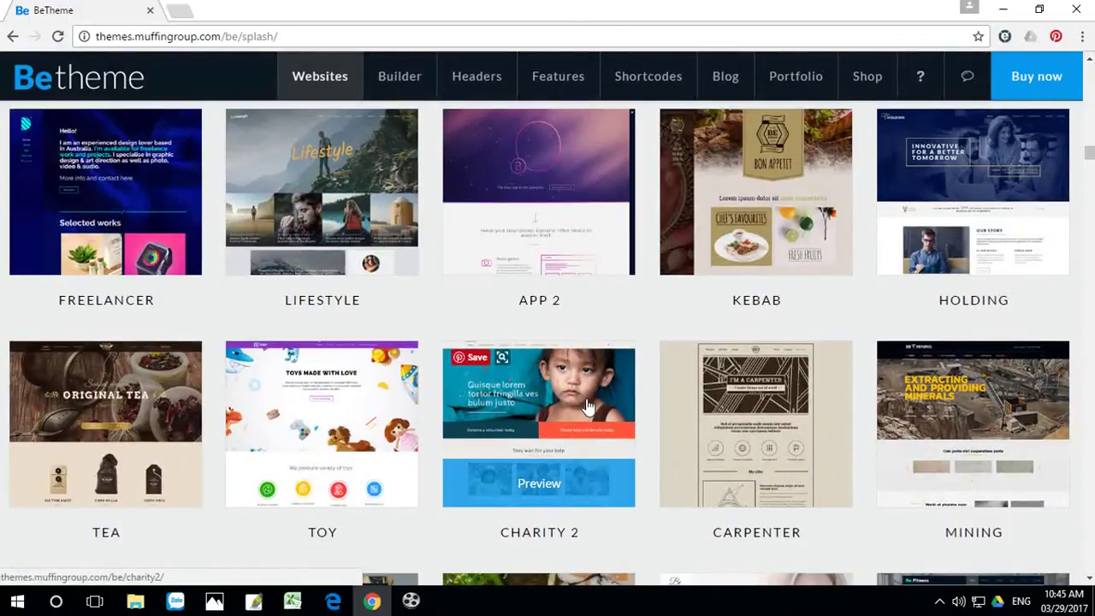
pyautogui.scroll(-10, 587, 407)
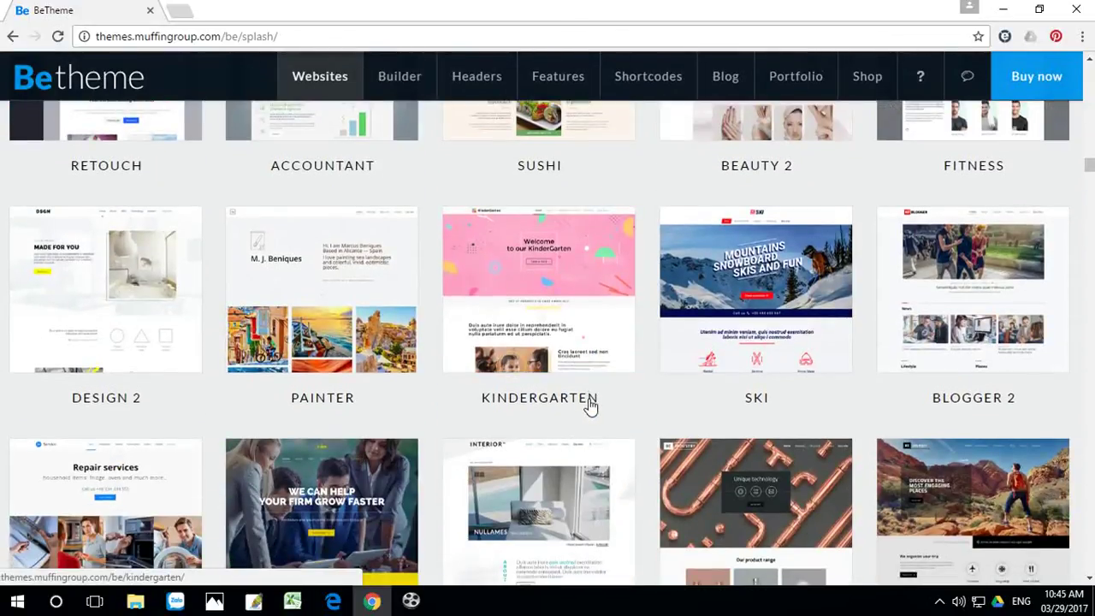
pyautogui.scroll(-4, 726, 421)
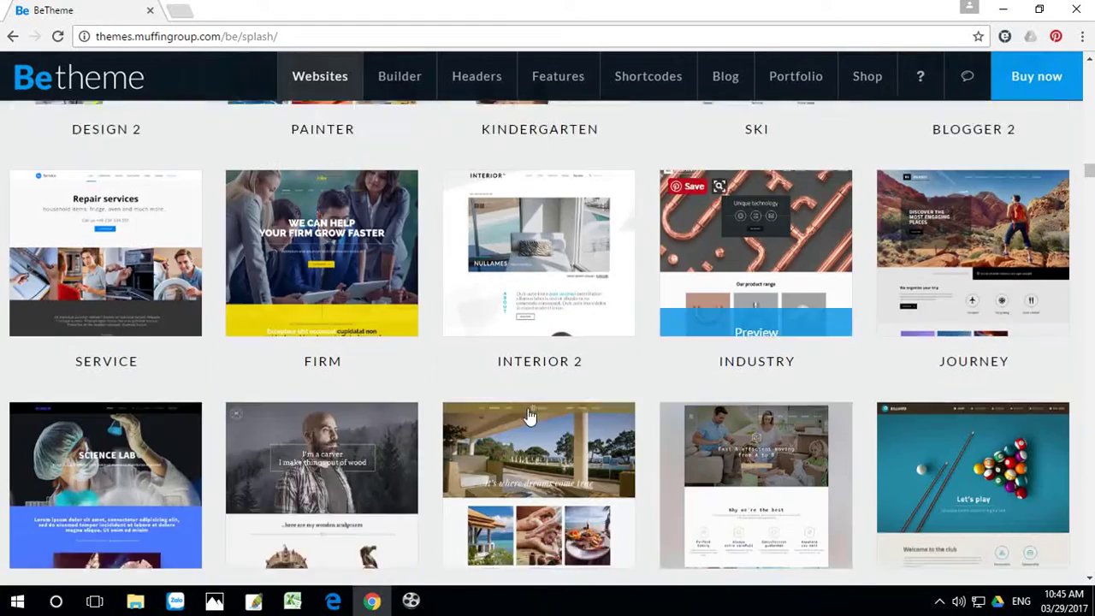
pyautogui.scroll(-3, 368, 406)
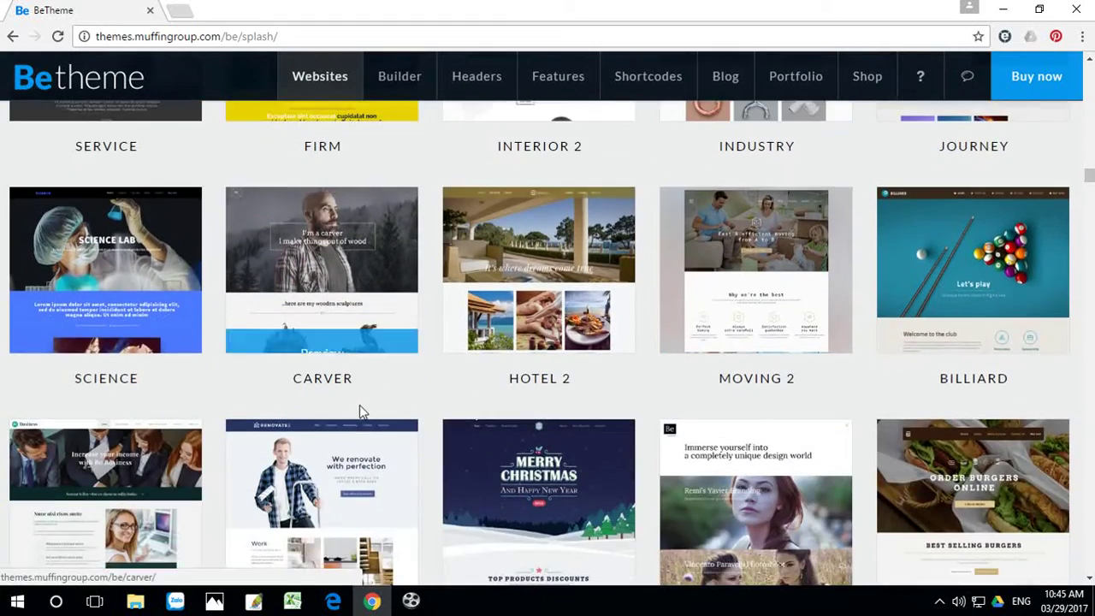
pyautogui.scroll(-2, 362, 416)
pyautogui.scroll(10, 383, 400)
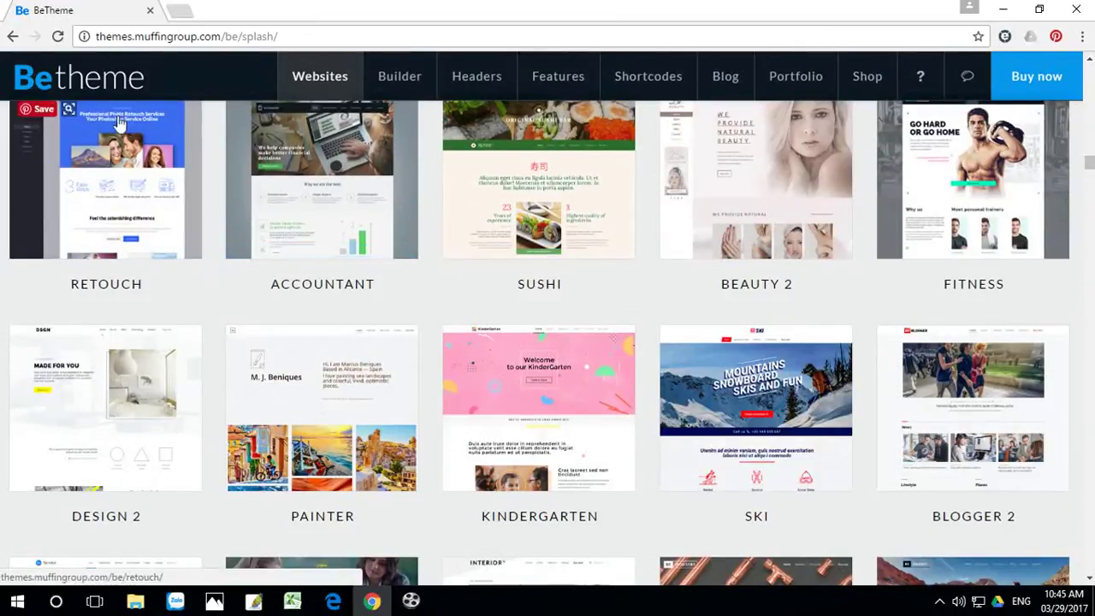
# Step: In a new tab, go to iztheme.net, search for betheme and open the BeTheme v17.1.1 article
pyautogui.click(179, 13)
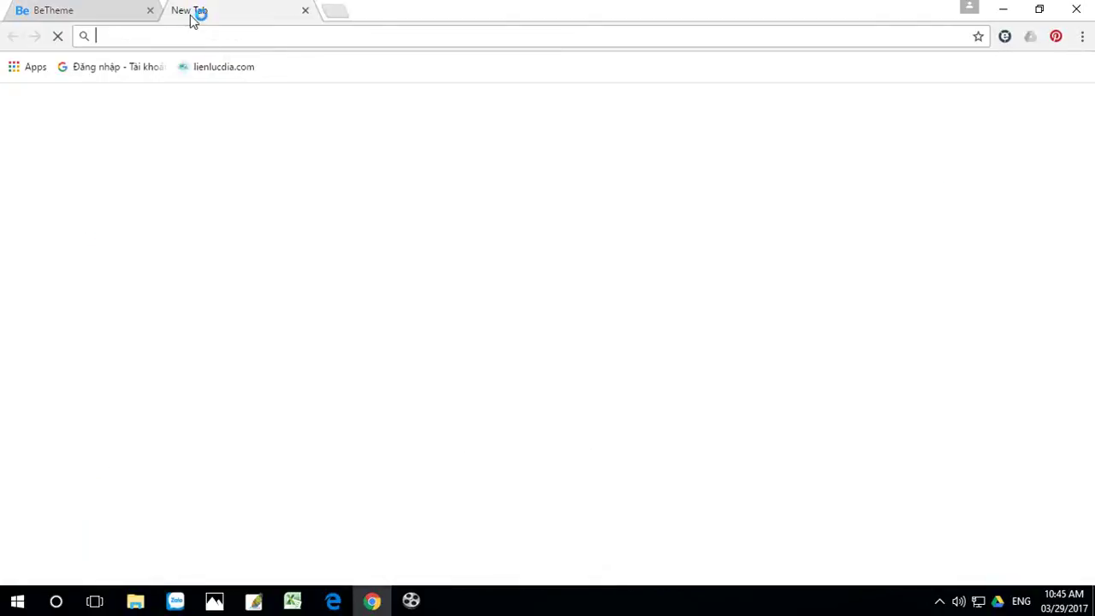
pyautogui.write('i')
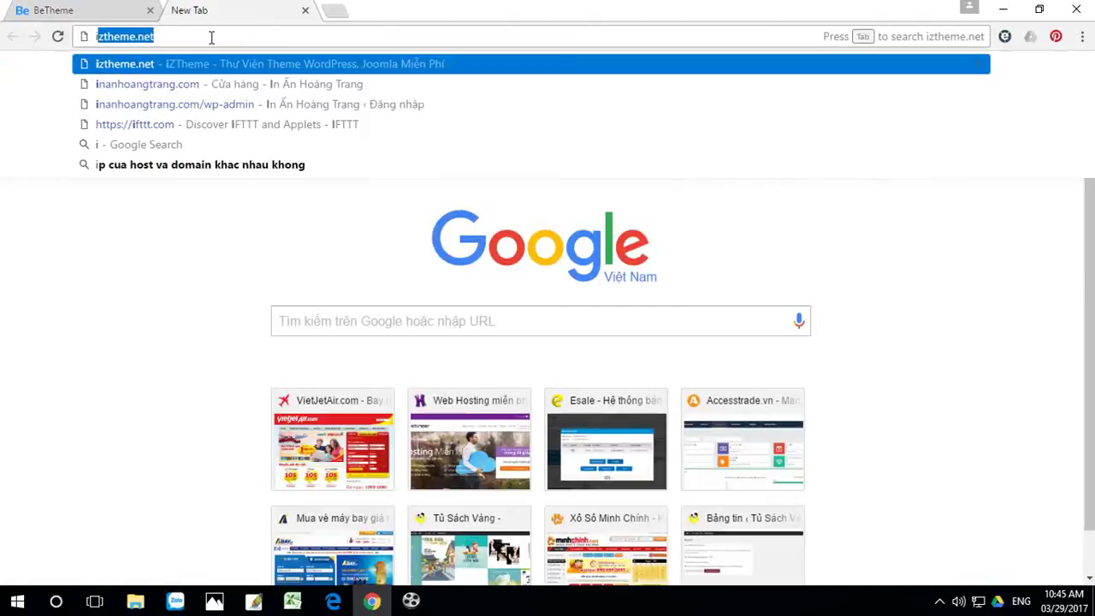
pyautogui.write('z')
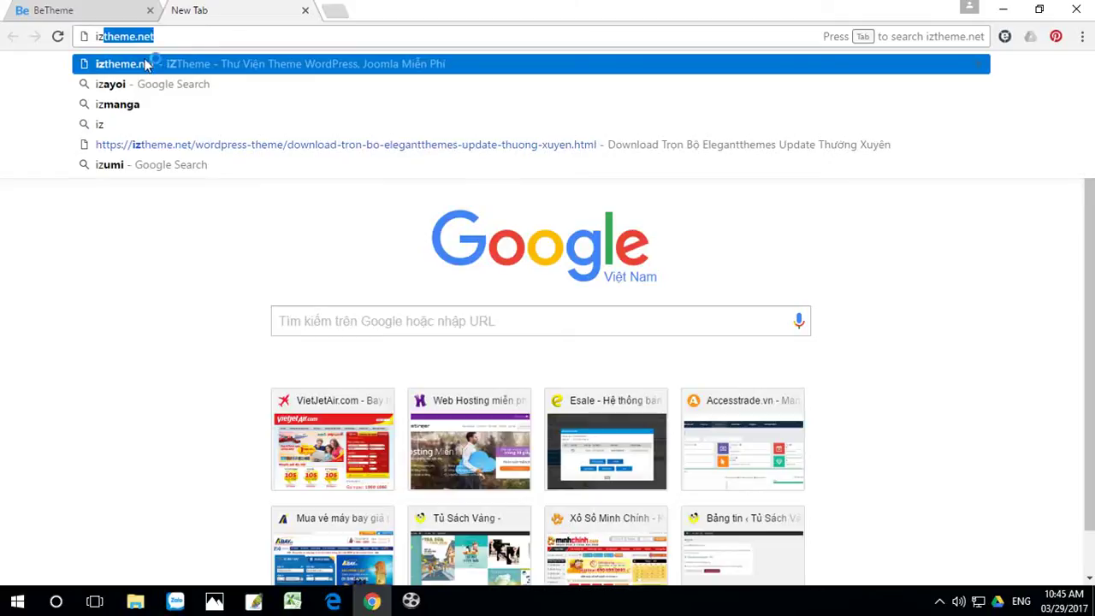
pyautogui.click(172, 35)
pyautogui.press('Return')
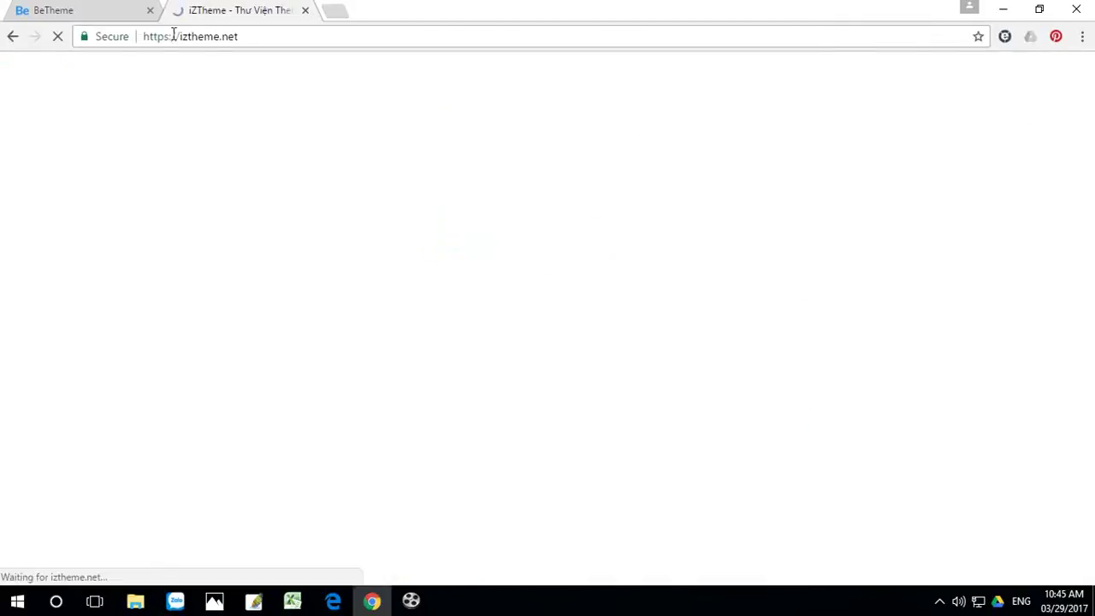
pyautogui.moveTo(518, 204)
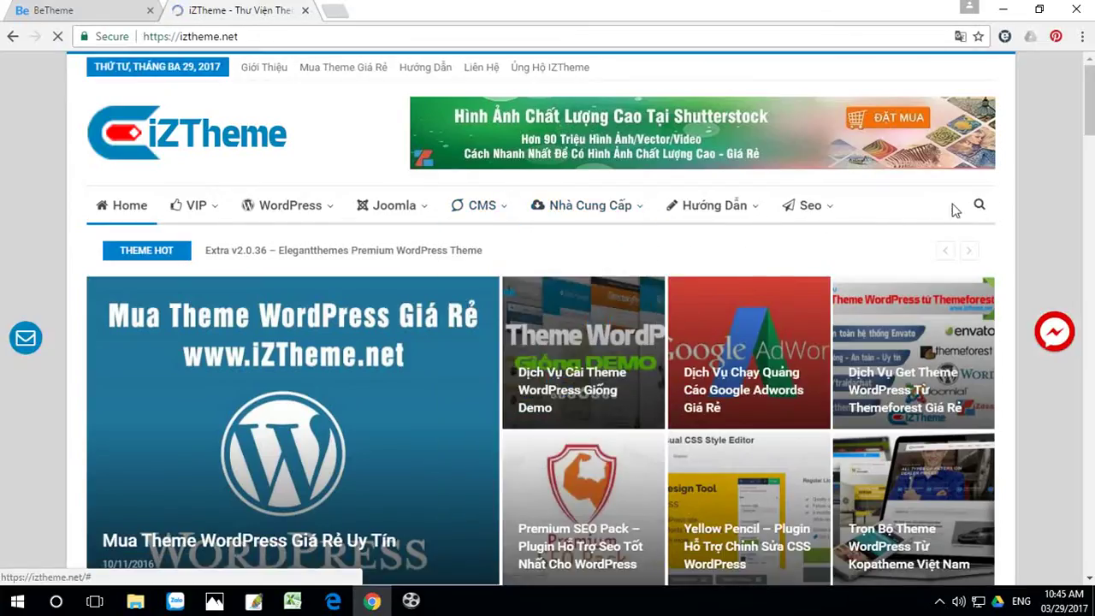
pyautogui.click(980, 208)
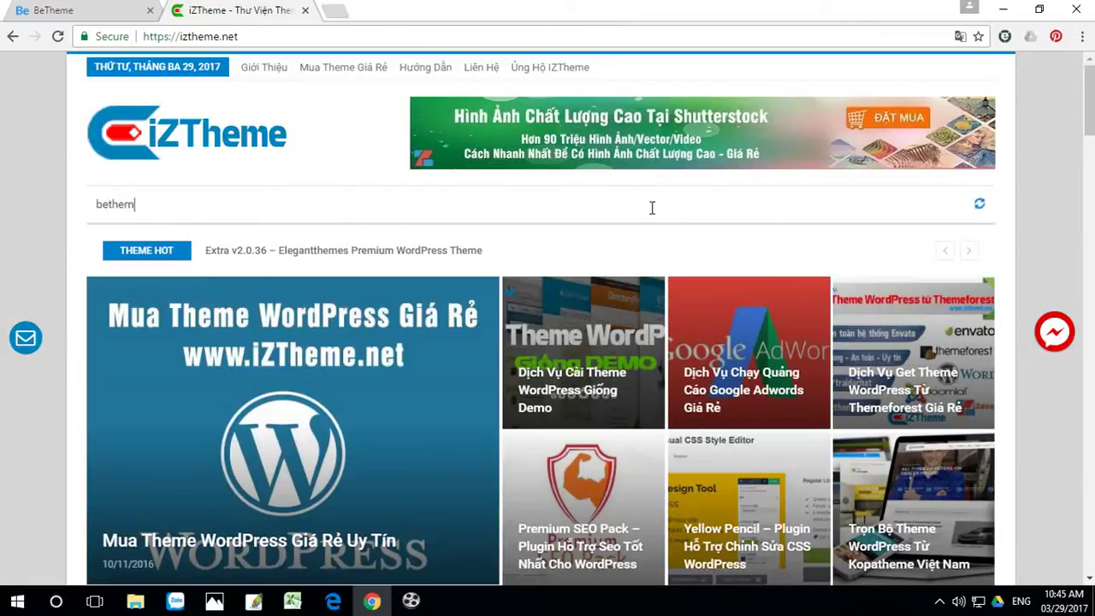
pyautogui.press('Return')
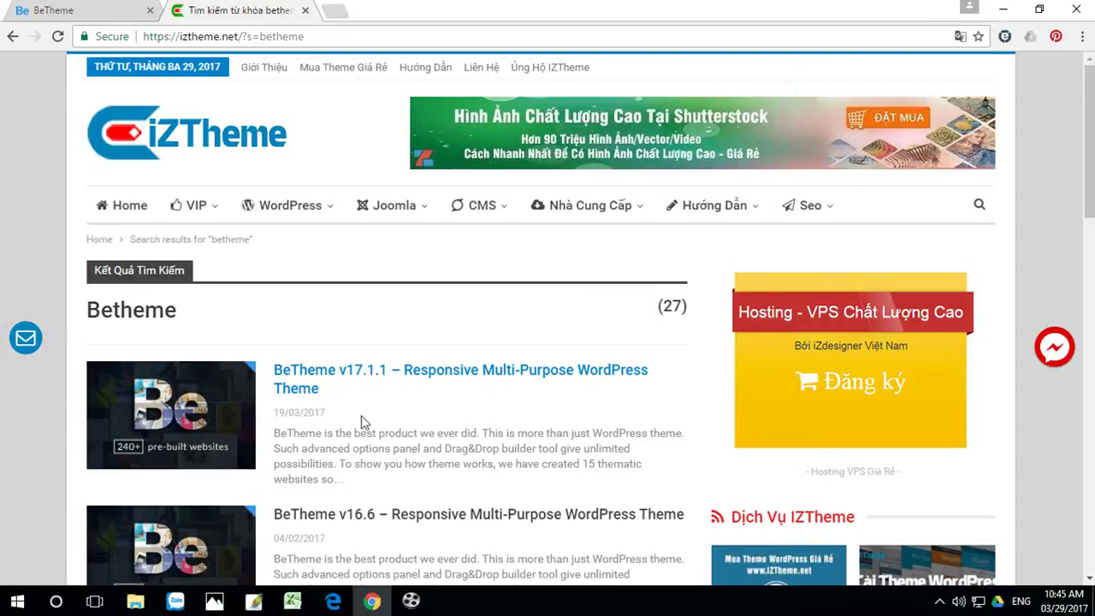
pyautogui.click(407, 377)
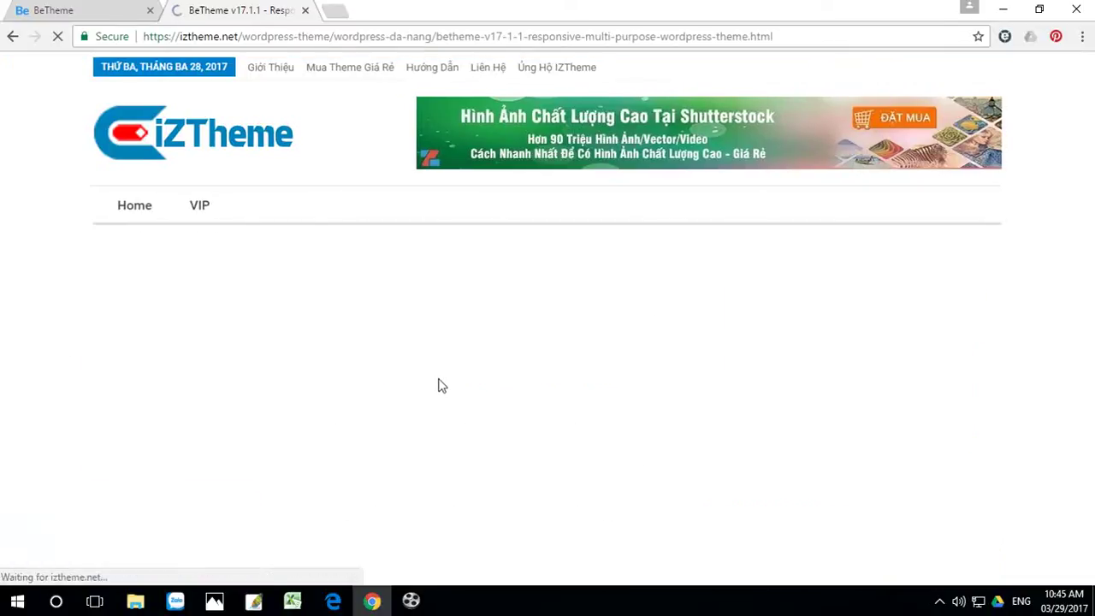
# Step: Scroll through the BeTheme v17.1.1 article and reload it until the Download button appears
pyautogui.scroll(-2, 528, 428)
pyautogui.scroll(-3, 530, 427)
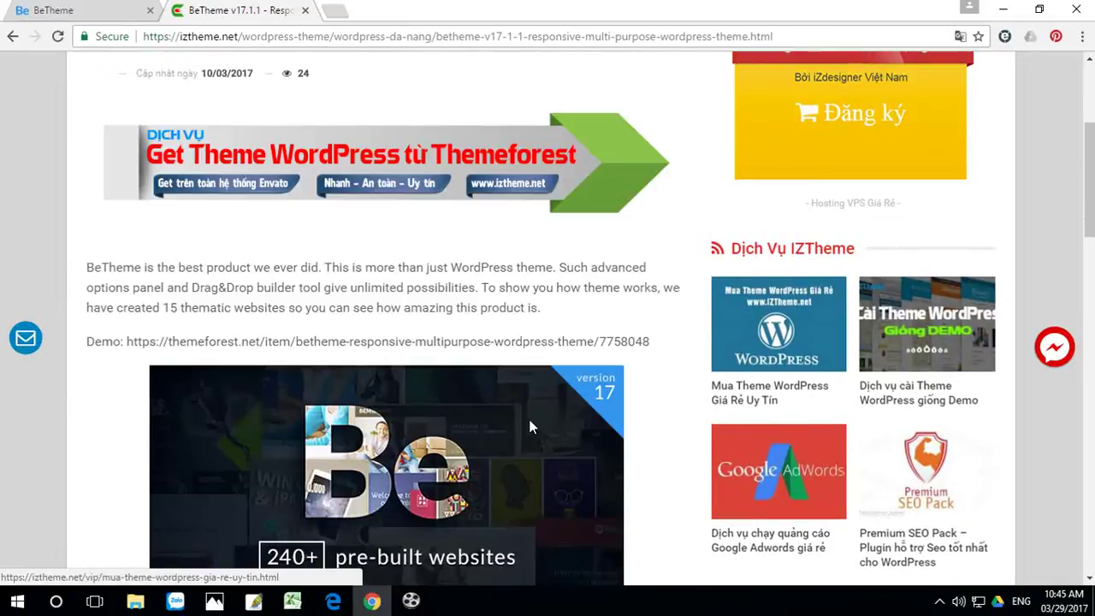
pyautogui.scroll(-2, 530, 428)
pyautogui.scroll(1, 530, 425)
pyautogui.scroll(-5, 529, 425)
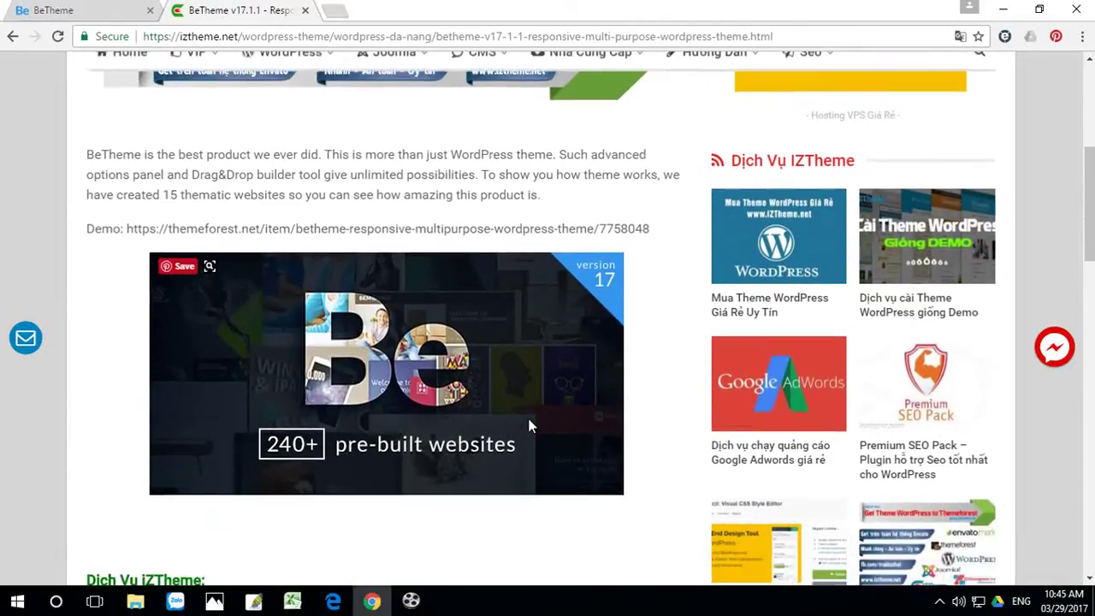
pyautogui.scroll(-2, 528, 425)
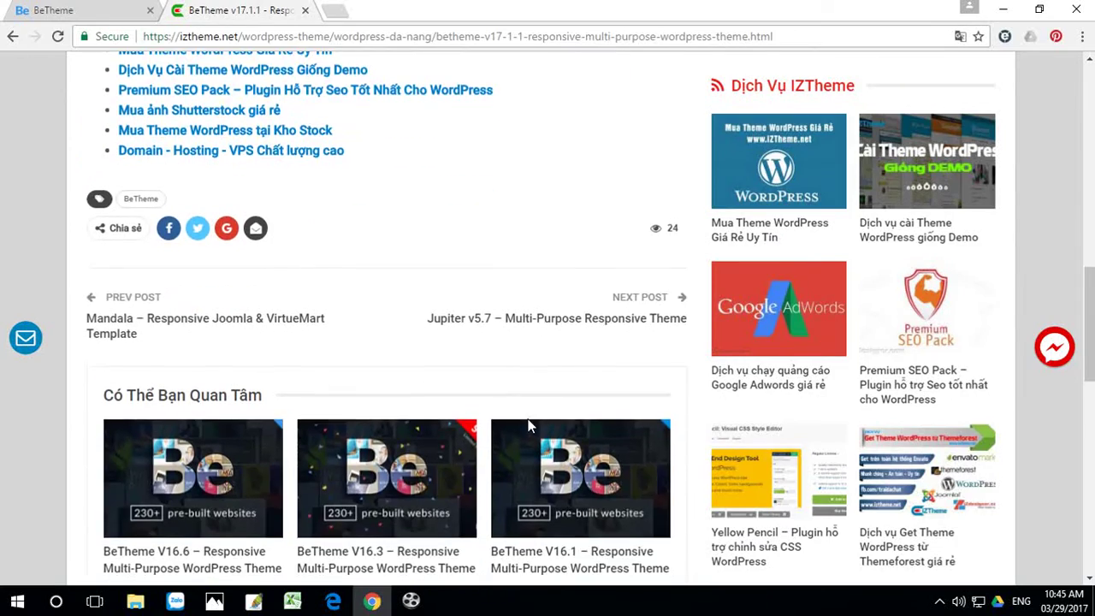
pyautogui.scroll(6, 527, 425)
pyautogui.scroll(-10, 525, 425)
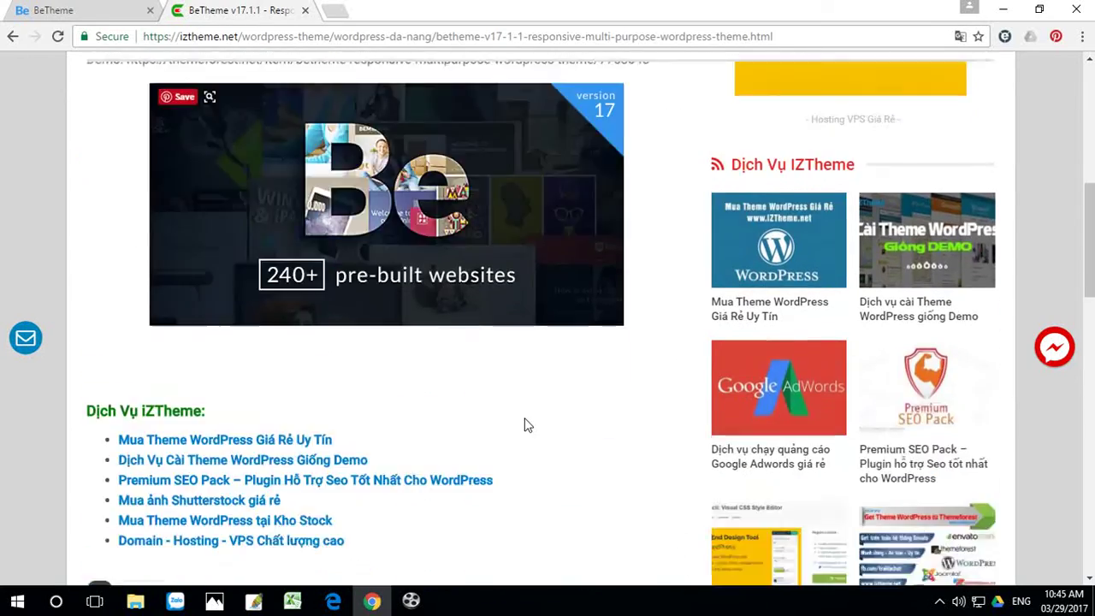
pyautogui.scroll(15, 525, 425)
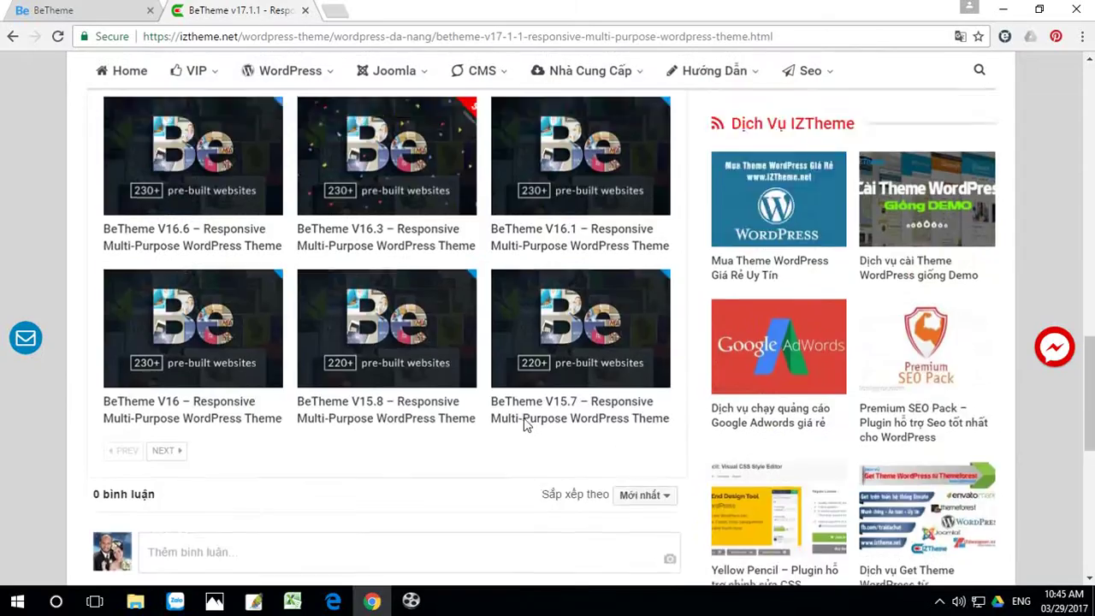
pyautogui.scroll(3, 525, 424)
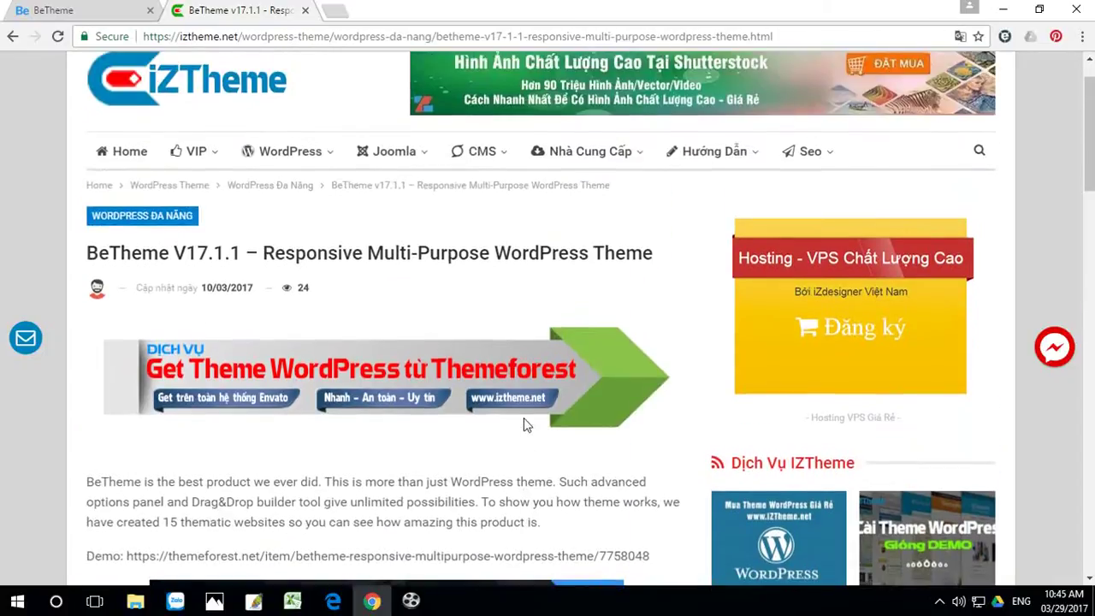
pyautogui.scroll(-2, 525, 424)
pyautogui.scroll(-5, 525, 424)
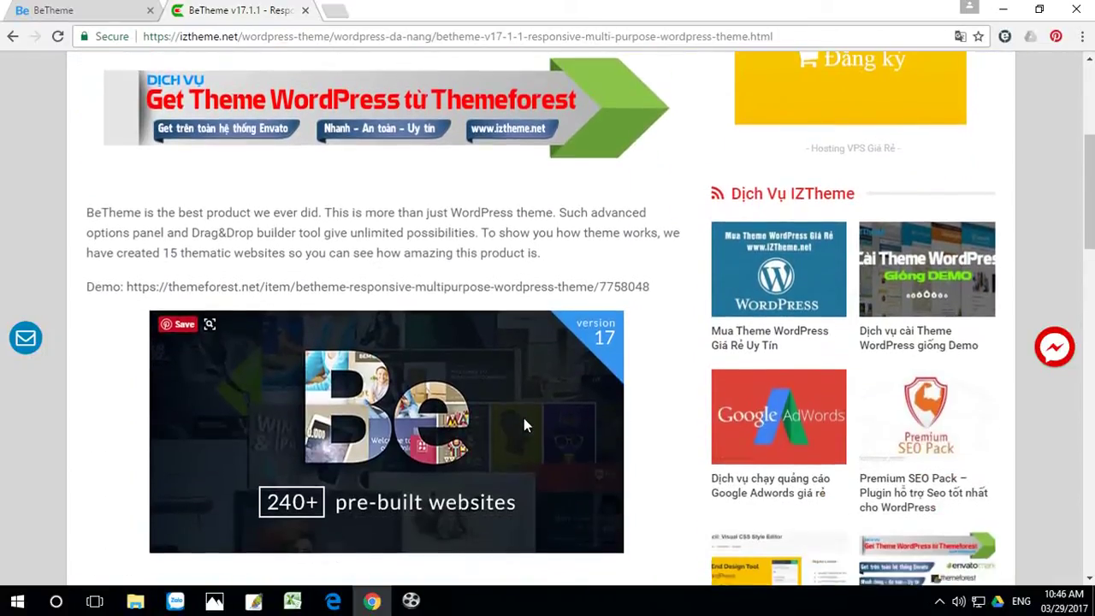
pyautogui.click(58, 38)
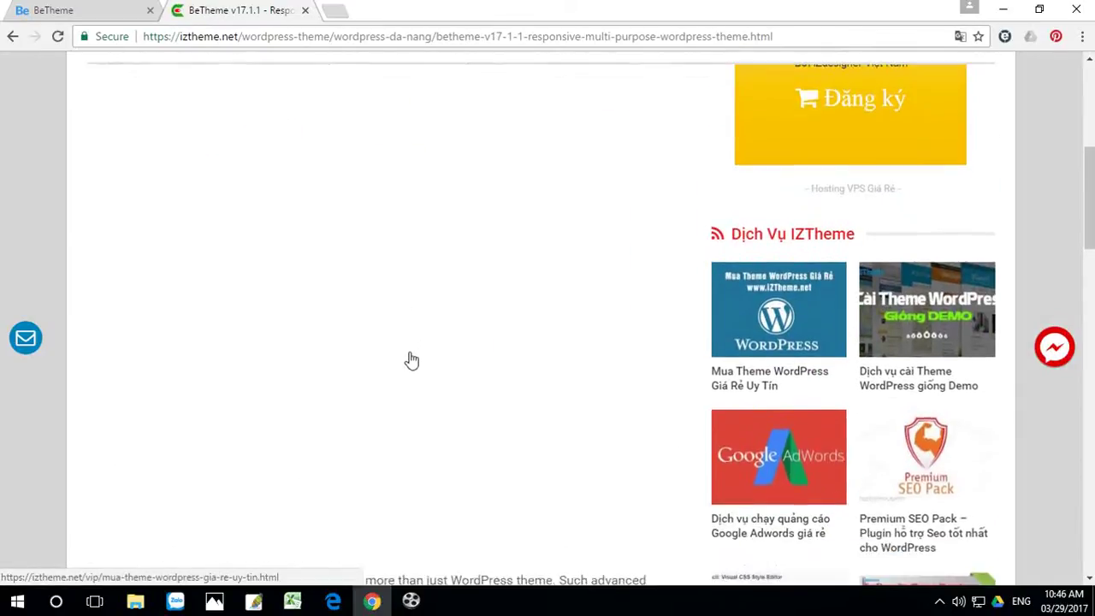
pyautogui.scroll(1, 412, 366)
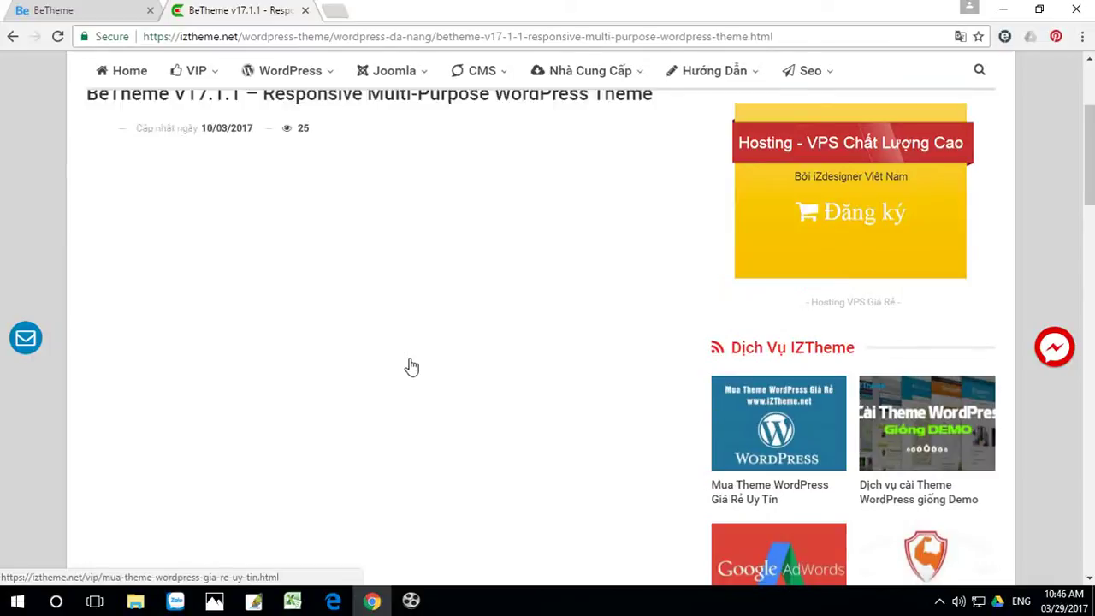
pyautogui.scroll(-2, 412, 366)
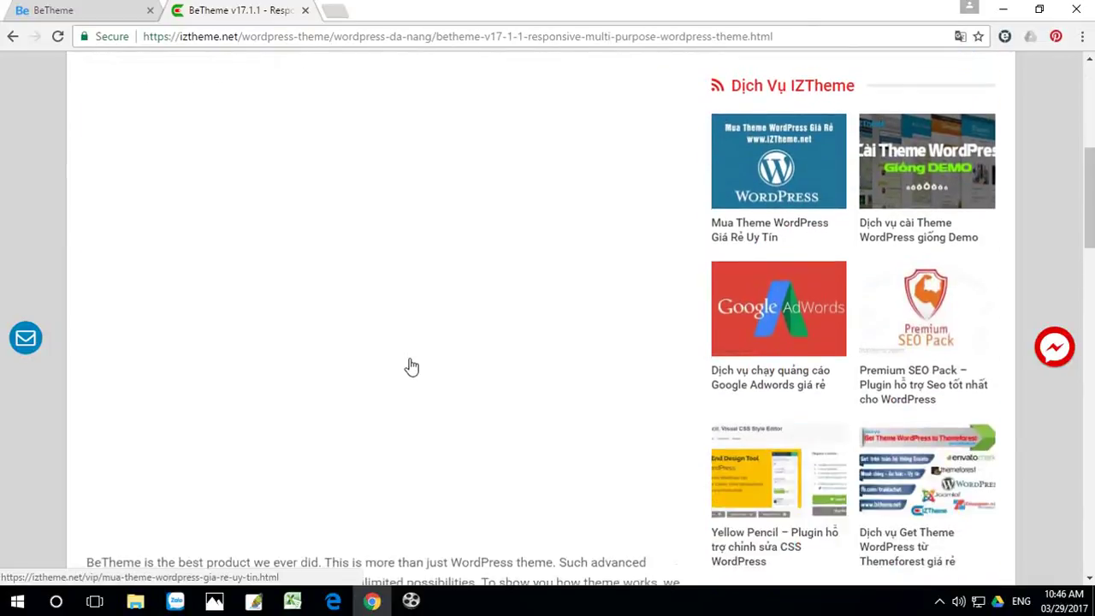
pyautogui.scroll(-8, 411, 366)
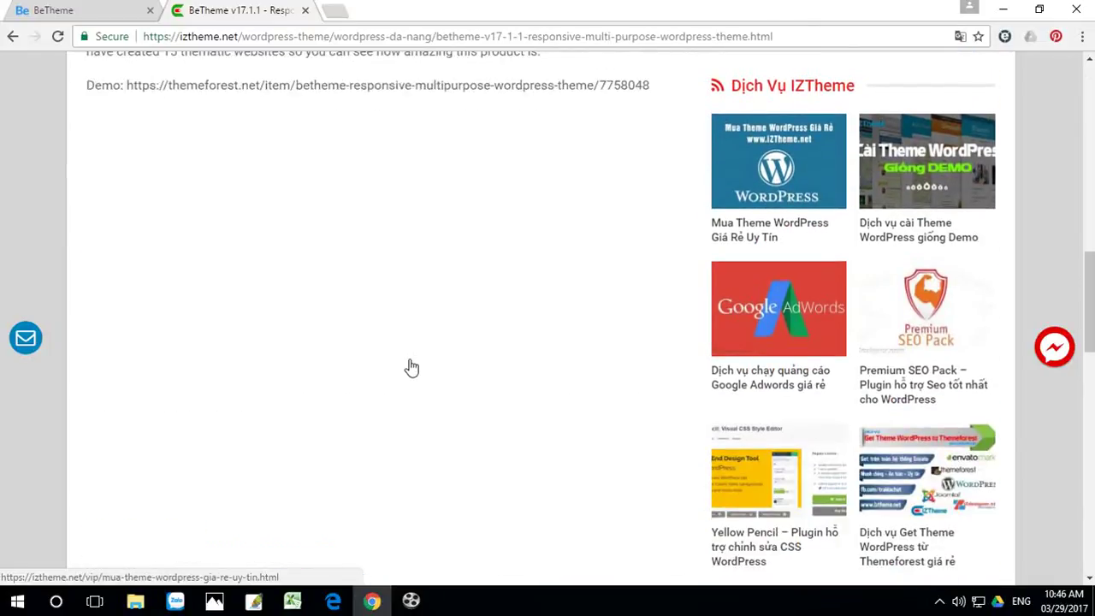
pyautogui.scroll(10, 411, 367)
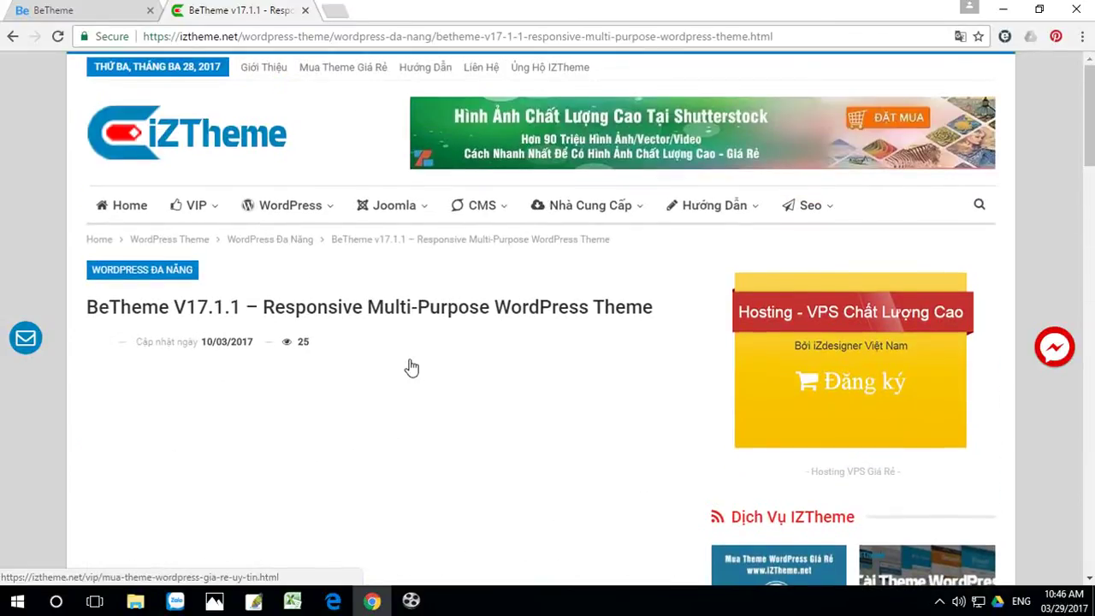
pyautogui.scroll(-5, 412, 367)
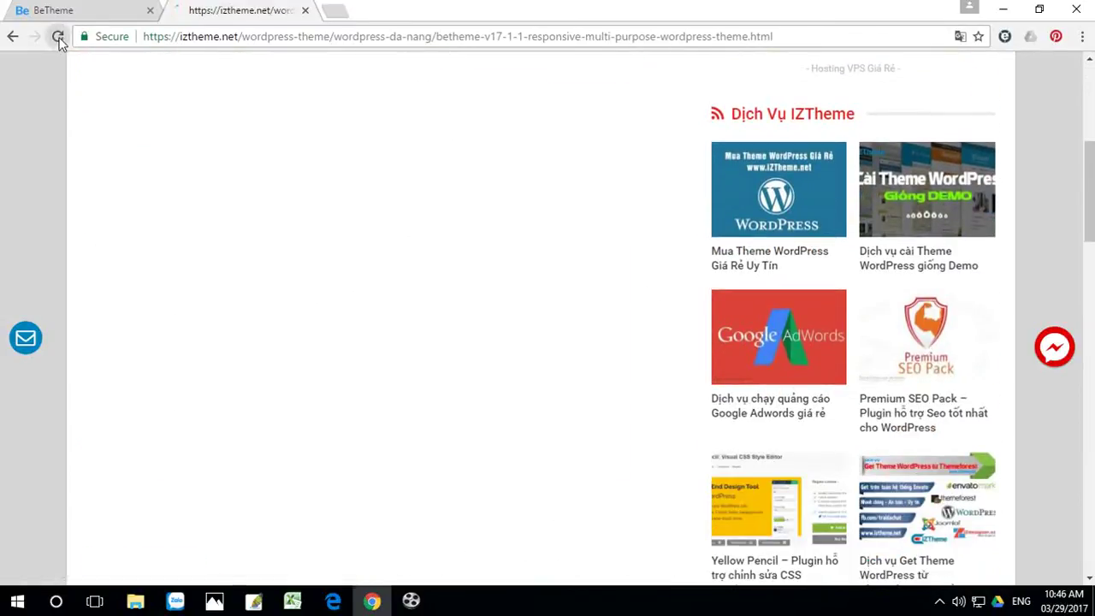
pyautogui.click(58, 37)
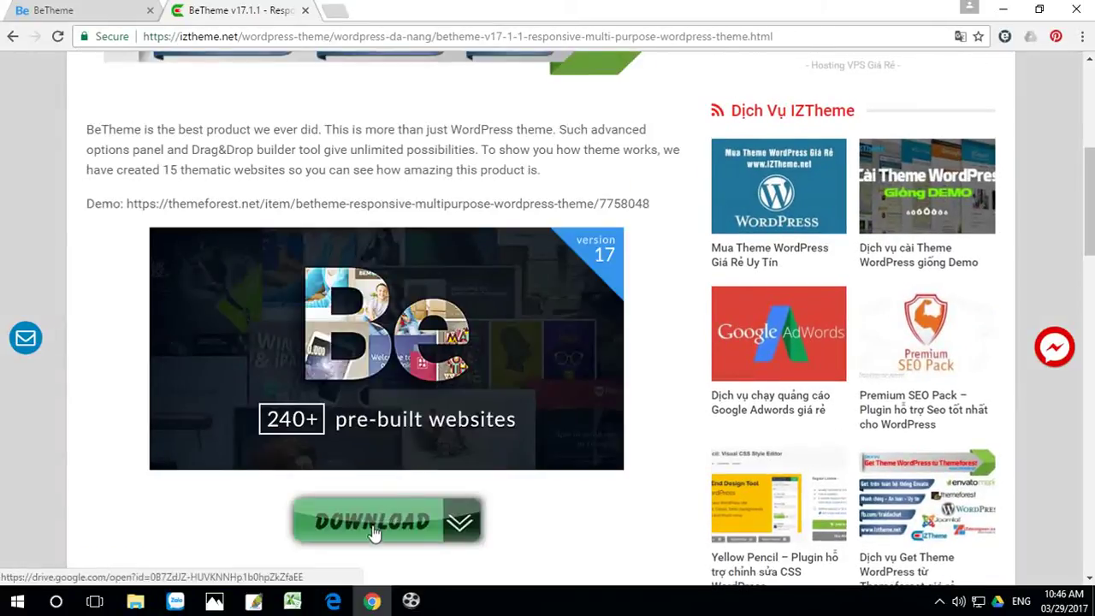
# Step: Download betheme_1711.rar from Google Drive, minimise Chrome and reposition the archive icon on the desktop
pyautogui.click(374, 529)
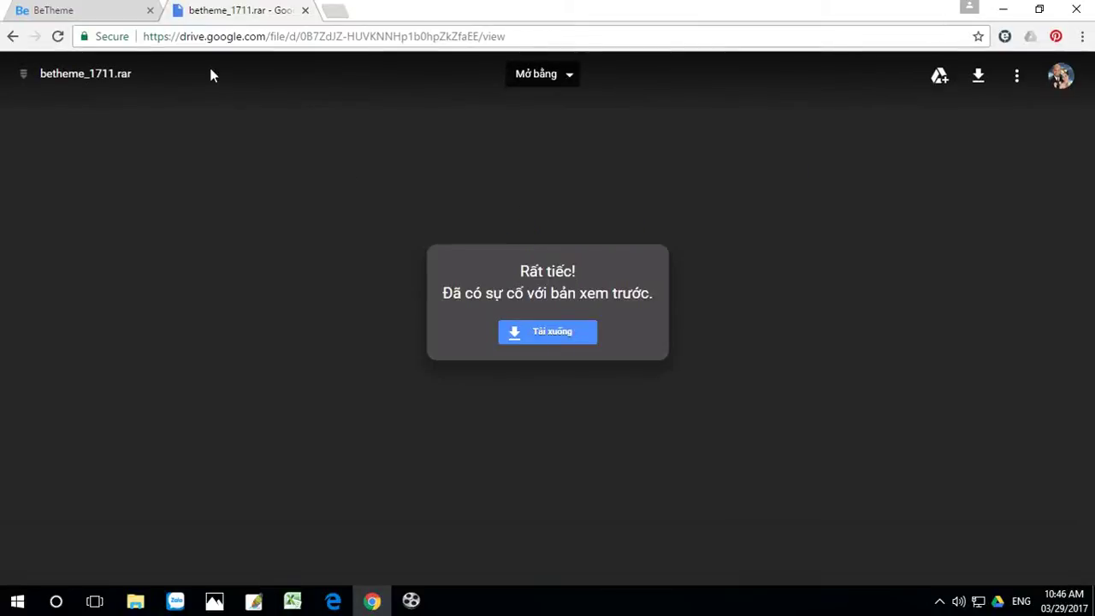
pyautogui.click(554, 333)
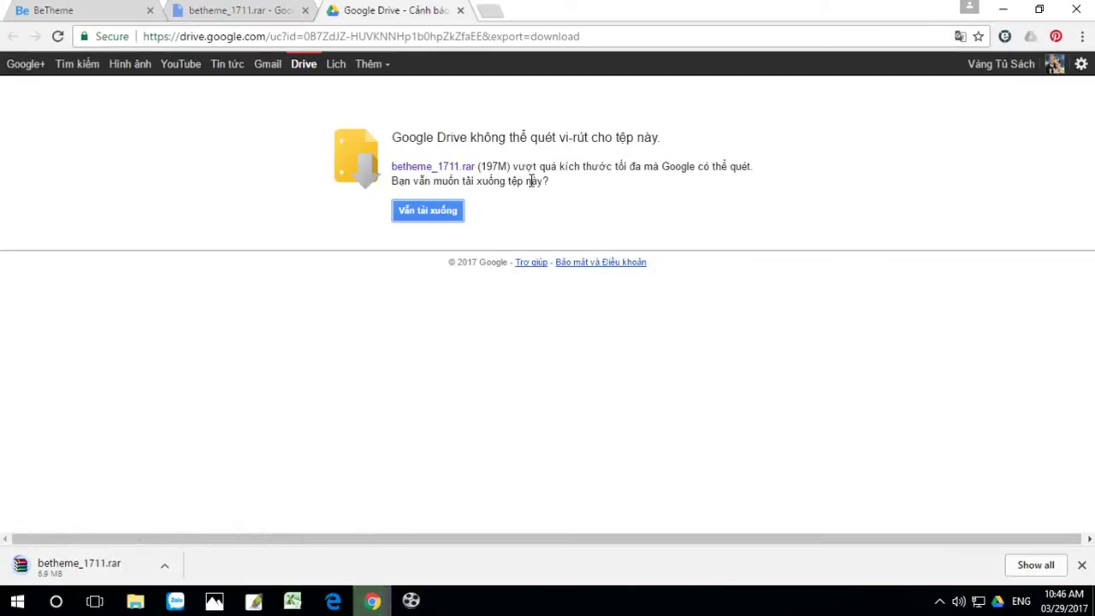
pyautogui.click(1003, 10)
pyautogui.moveTo(637, 104); pyautogui.dragTo(467, 270)
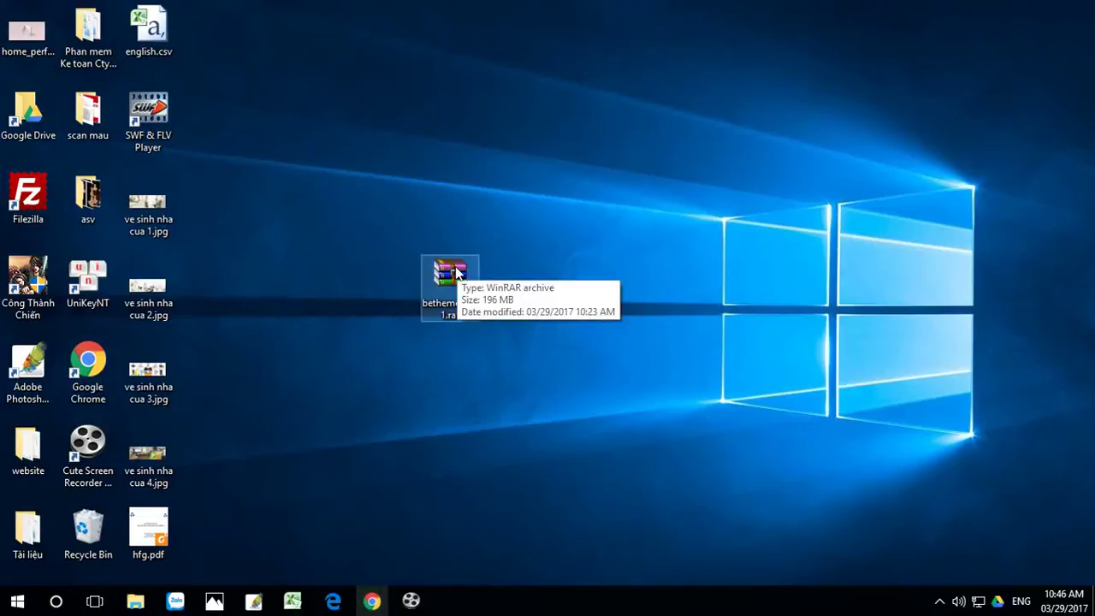
# Step: Open betheme_1711.rar in WinRAR and extract its contents to the Desktop
pyautogui.doubleClick(458, 272)
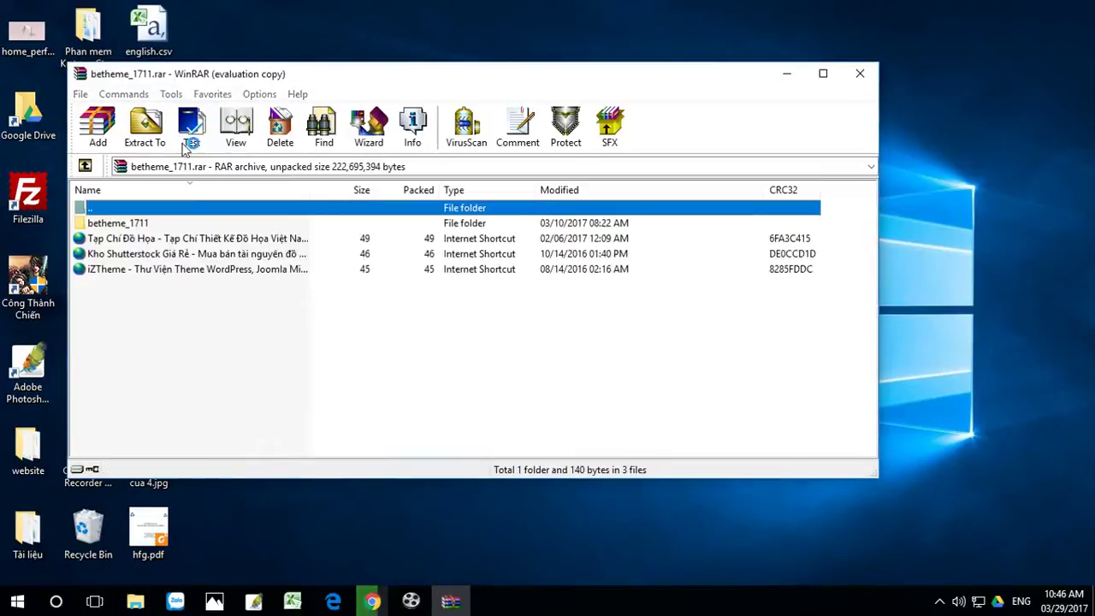
pyautogui.click(813, 55)
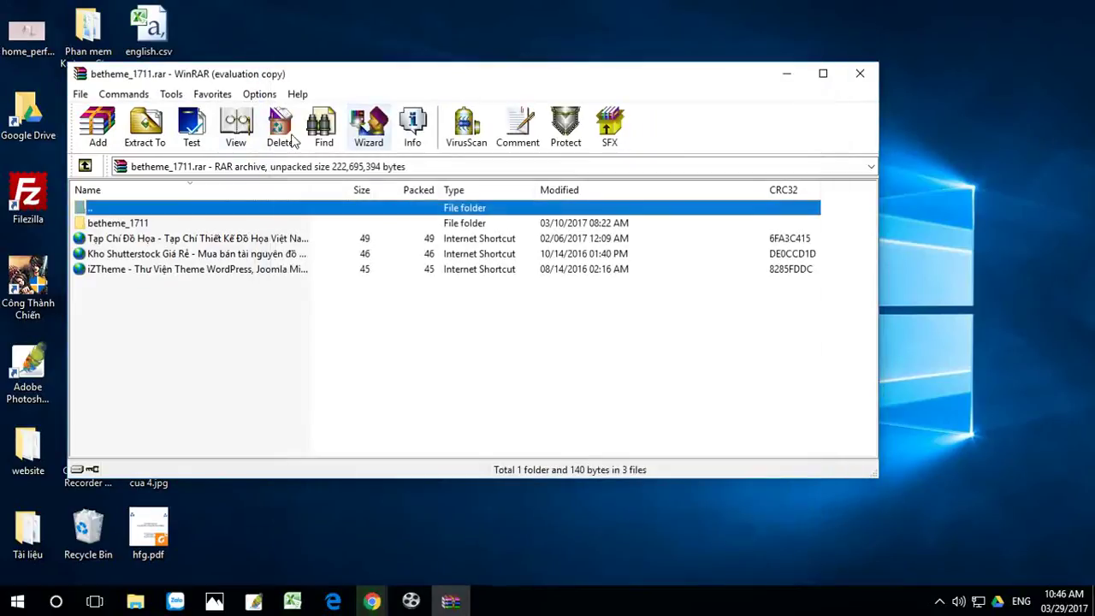
pyautogui.click(144, 127)
pyautogui.click(515, 186)
pyautogui.click(519, 445)
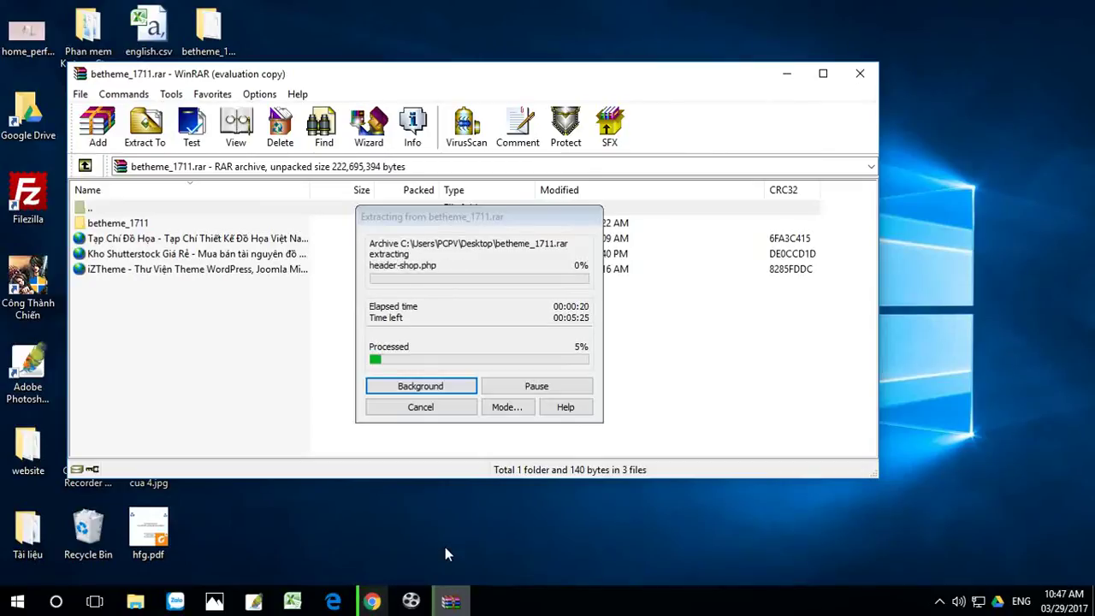
pyautogui.click(372, 601)
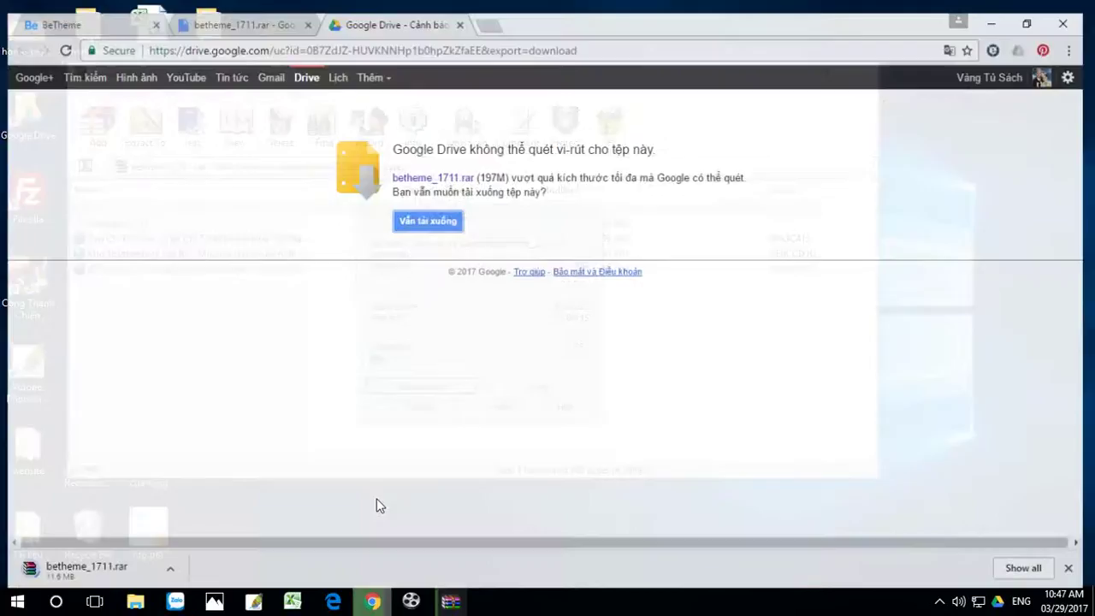
# Step: Close the two Google Drive tabs and dismiss the downloads bar
pyautogui.click(460, 12)
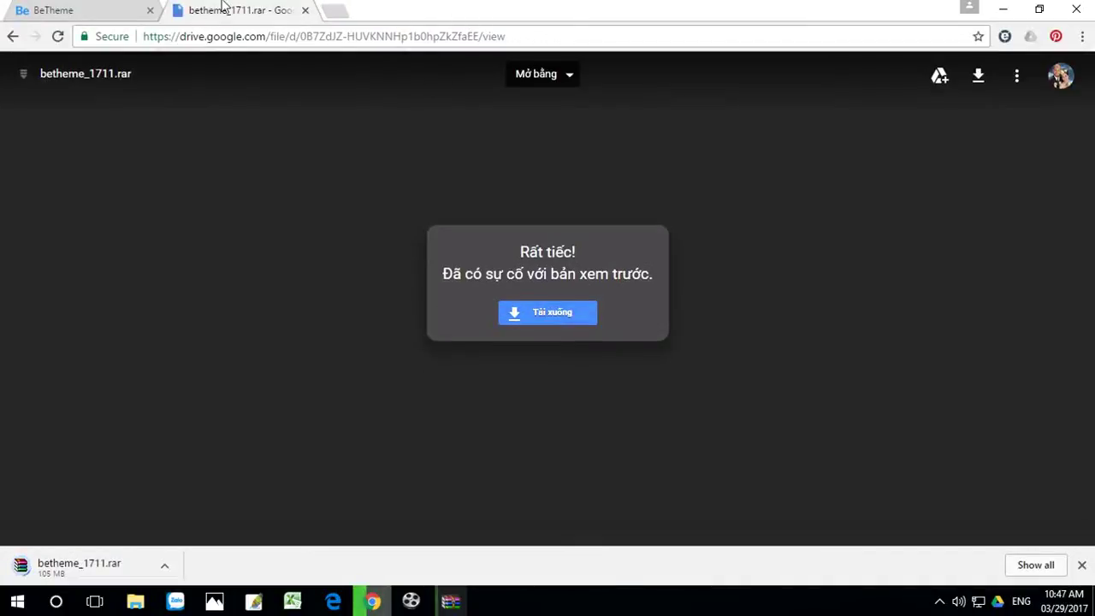
pyautogui.click(303, 12)
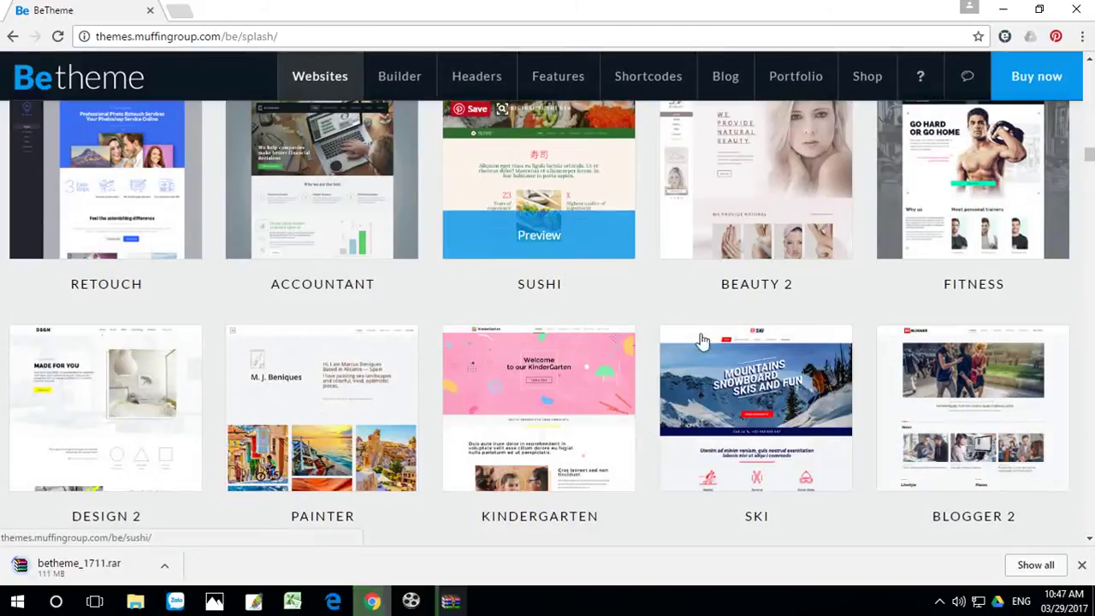
pyautogui.scroll(-5, 777, 381)
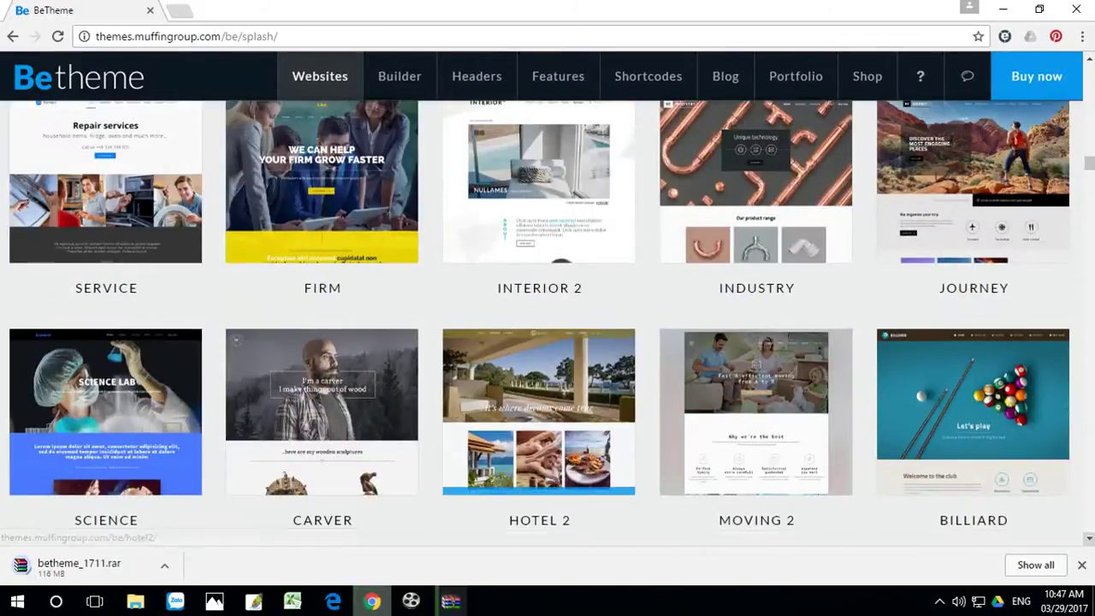
pyautogui.click(1081, 568)
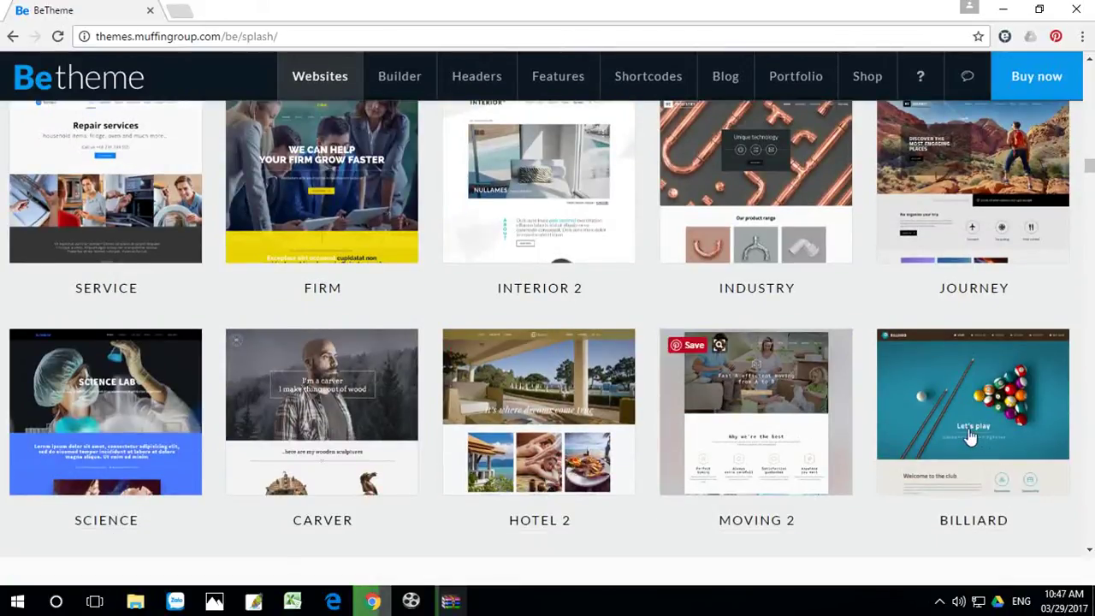
# Step: Browse the BeTheme demos grid, briefly opening and closing the Dietitian demo
pyautogui.scroll(-1, 1024, 444)
pyautogui.scroll(-3, 1024, 443)
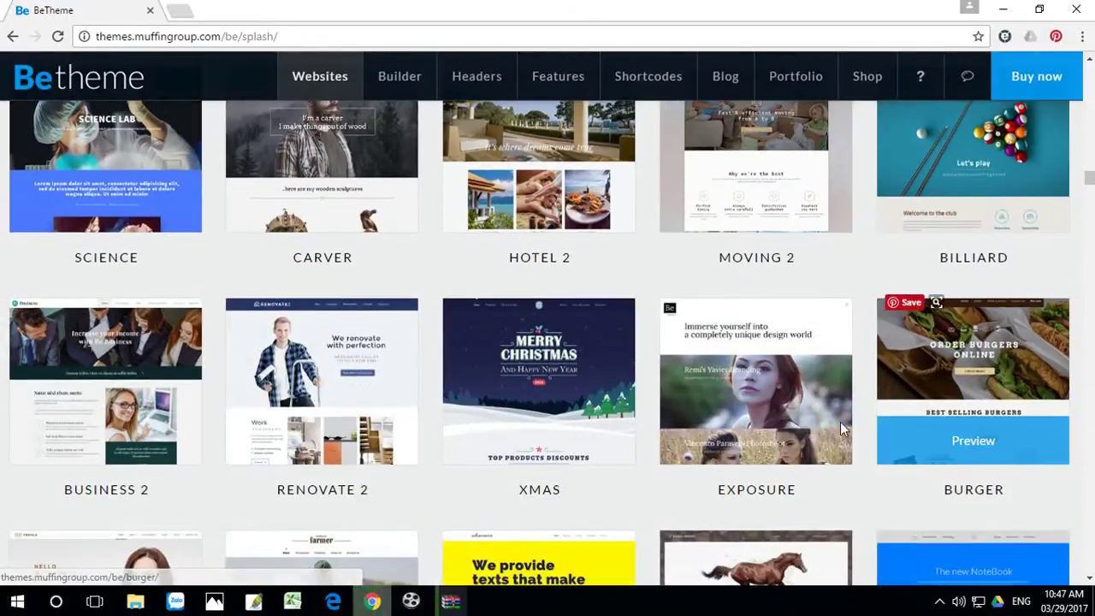
pyautogui.scroll(-3, 774, 425)
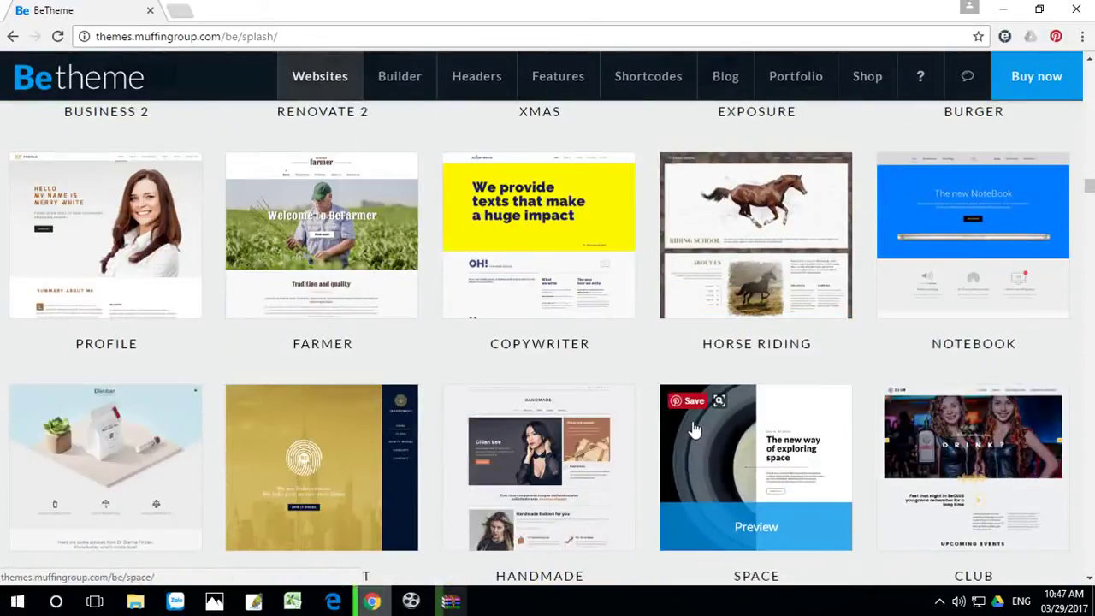
pyautogui.click(94, 206)
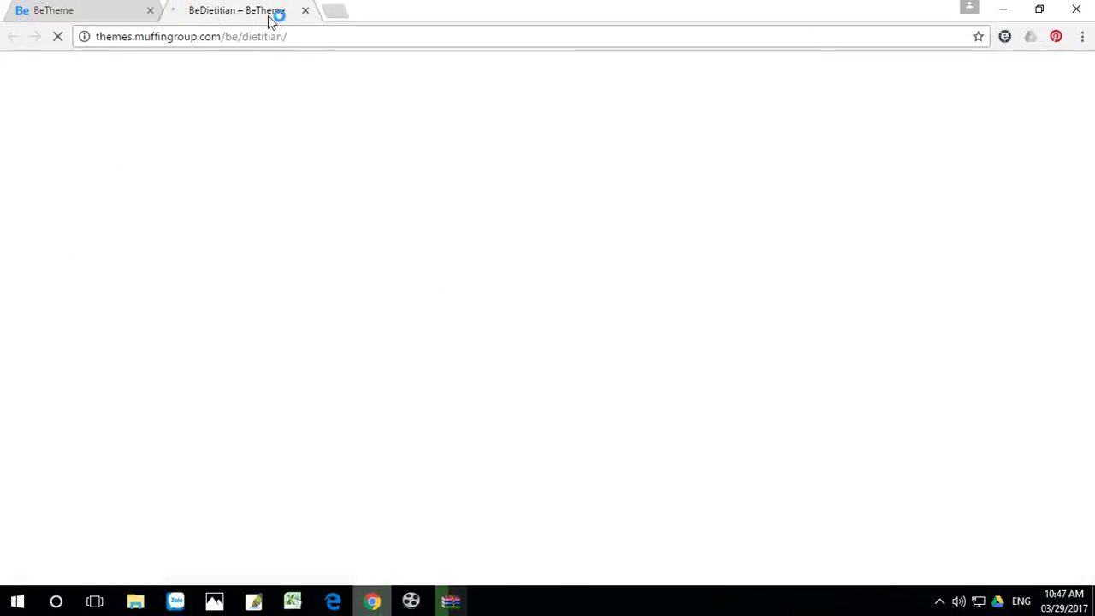
pyautogui.click(305, 12)
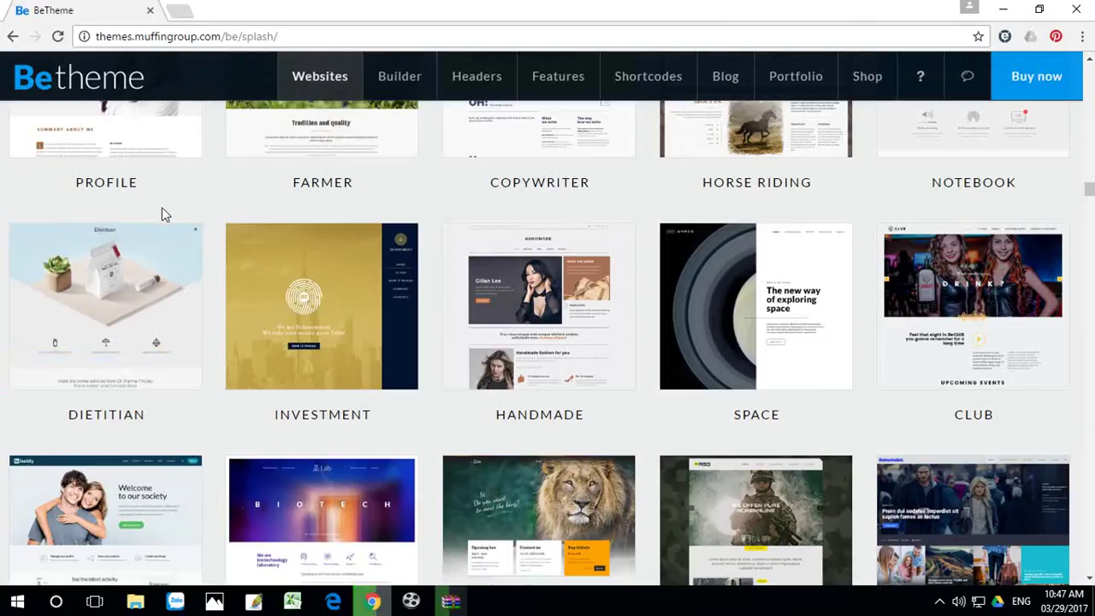
pyautogui.scroll(1, 245, 247)
pyautogui.scroll(4, 259, 311)
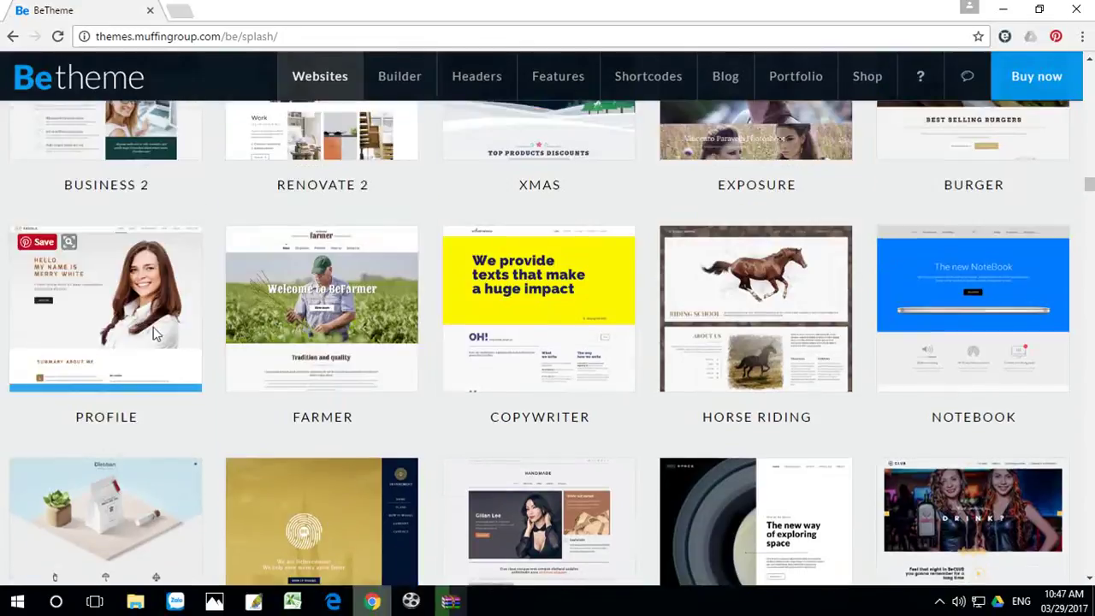
pyautogui.scroll(2, 113, 359)
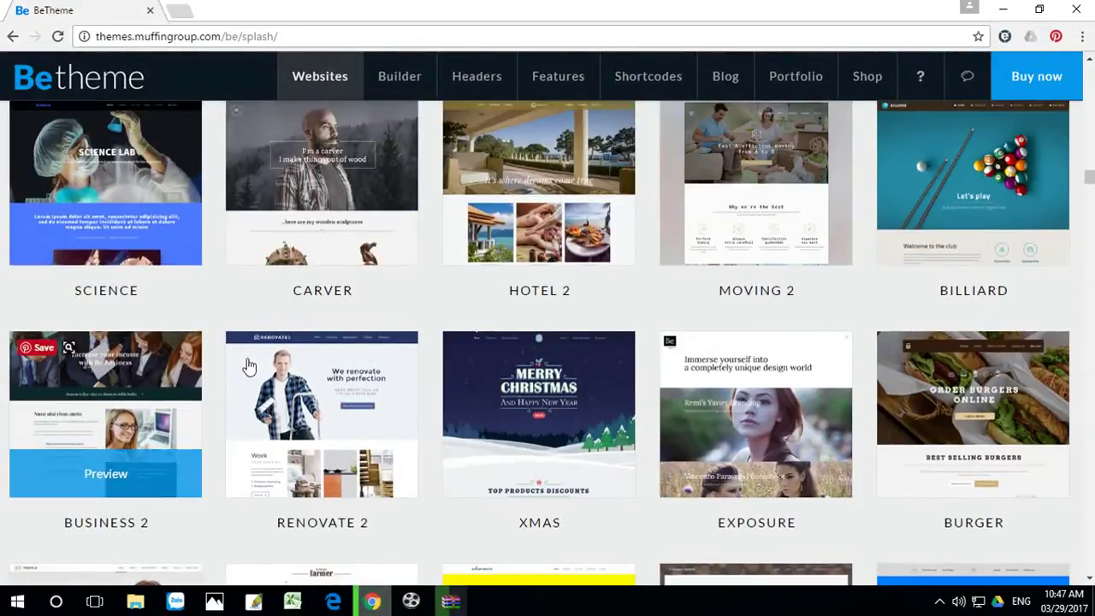
pyautogui.scroll(-2, 171, 407)
pyautogui.scroll(-3, 171, 407)
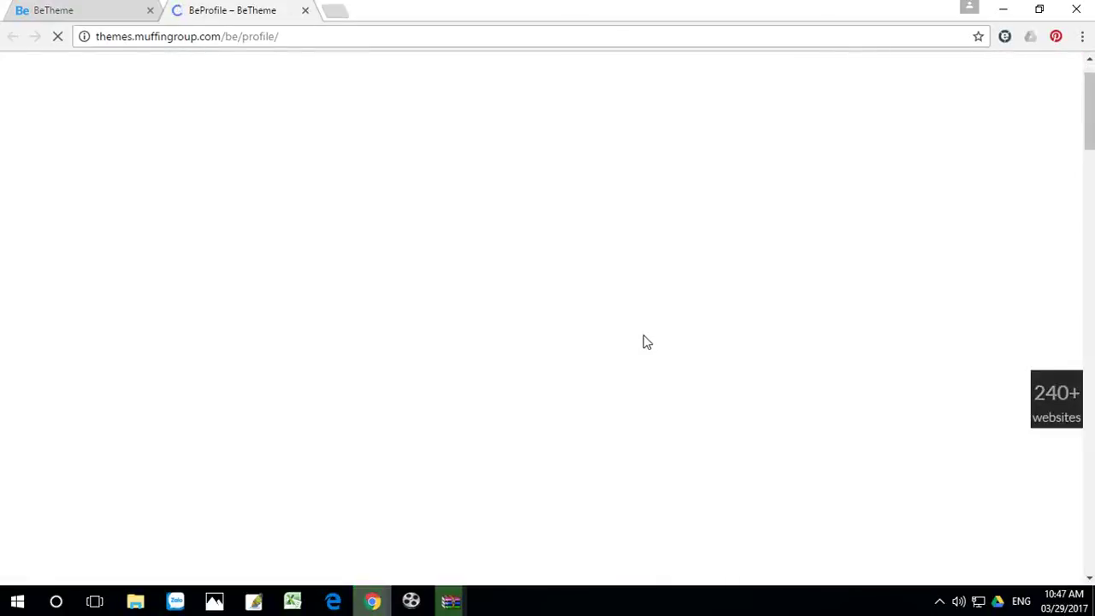
pyautogui.scroll(-3, 644, 336)
pyautogui.scroll(3, 646, 340)
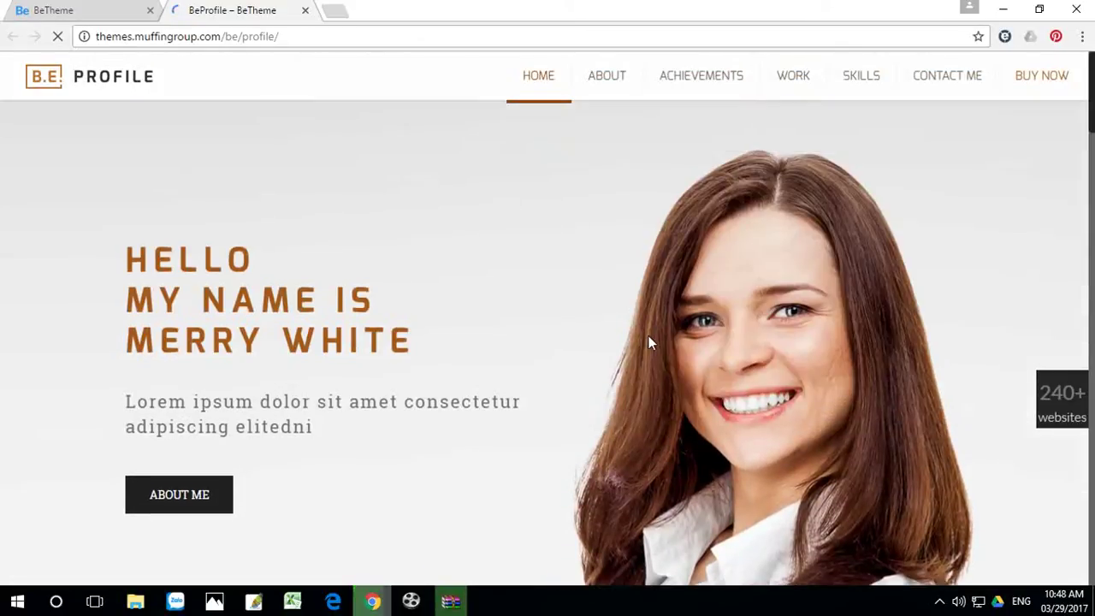
pyautogui.scroll(-3, 648, 342)
pyautogui.scroll(3, 560, 317)
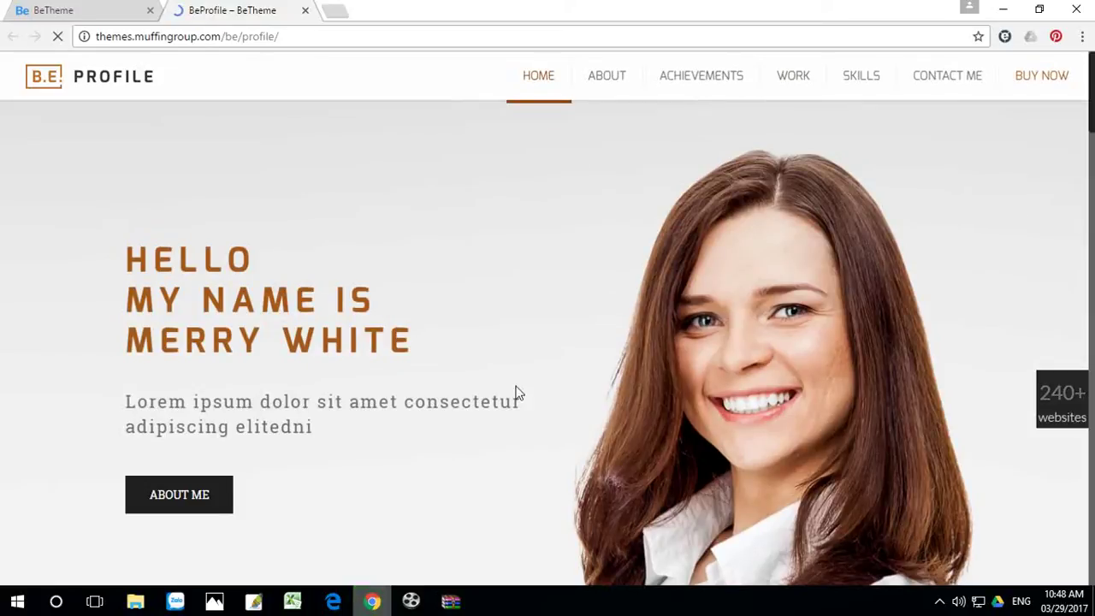
pyautogui.scroll(-8, 517, 389)
pyautogui.scroll(-5, 519, 387)
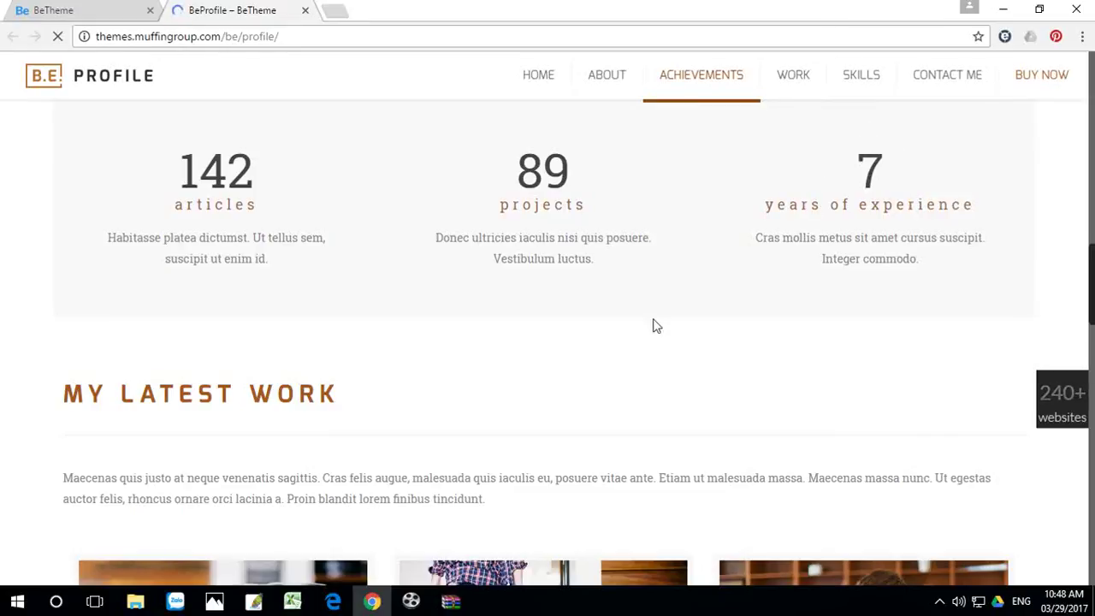
pyautogui.scroll(-2, 652, 326)
pyautogui.scroll(-2, 536, 351)
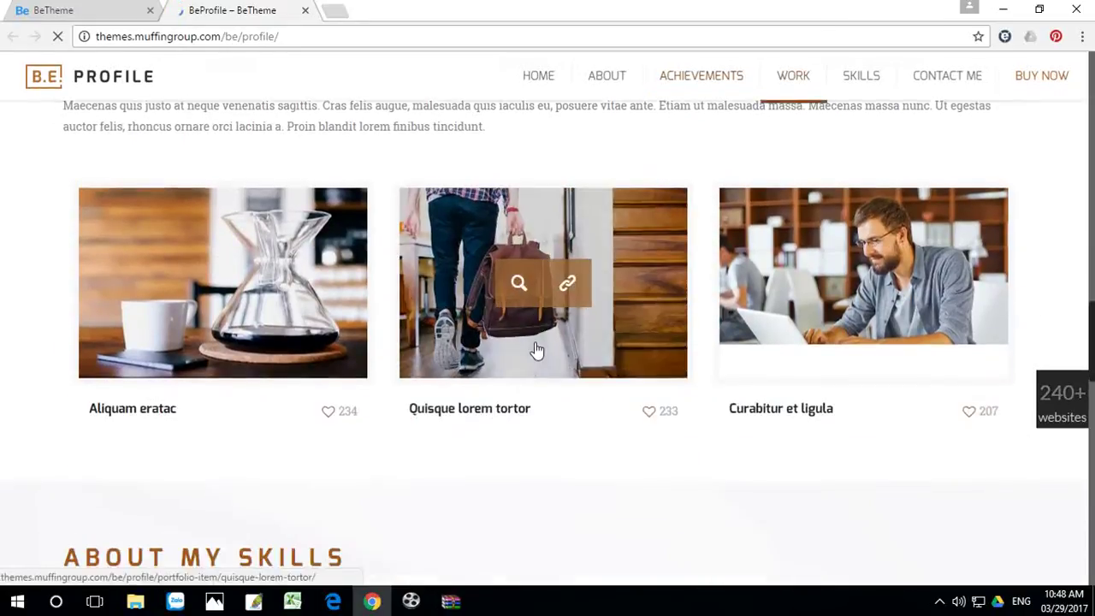
pyautogui.scroll(-1, 715, 348)
pyautogui.scroll(-3, 684, 348)
pyautogui.scroll(-2, 392, 363)
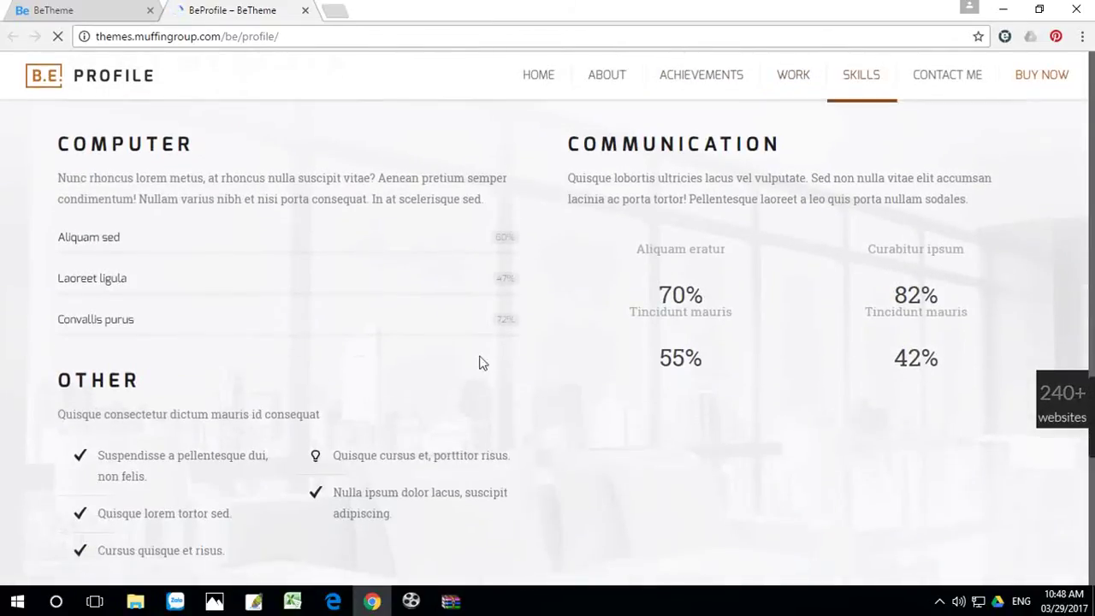
pyautogui.scroll(-9, 661, 369)
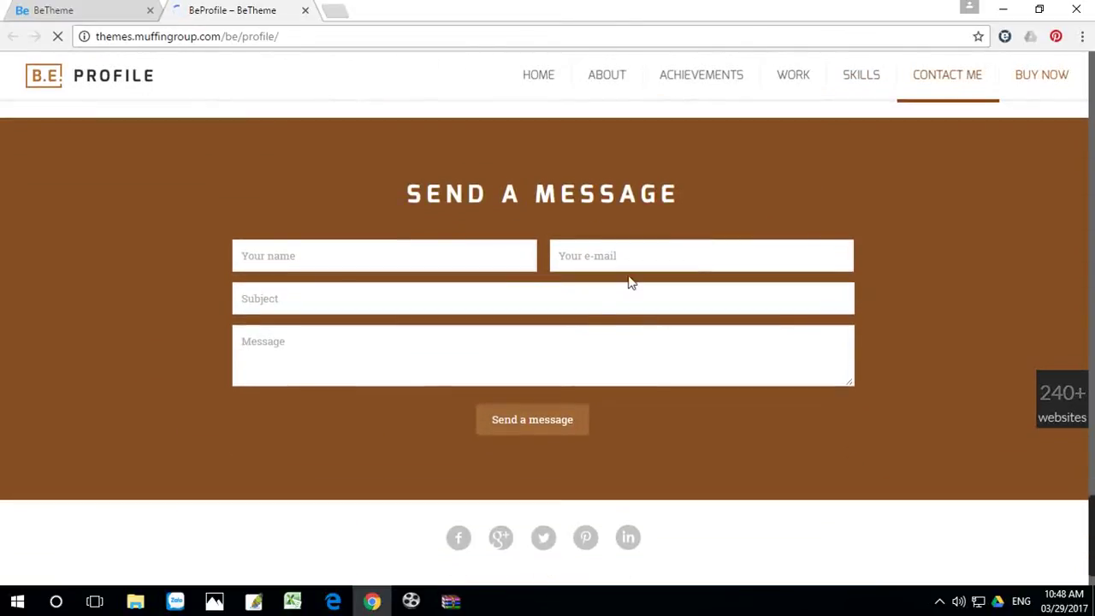
pyautogui.scroll(-1, 599, 307)
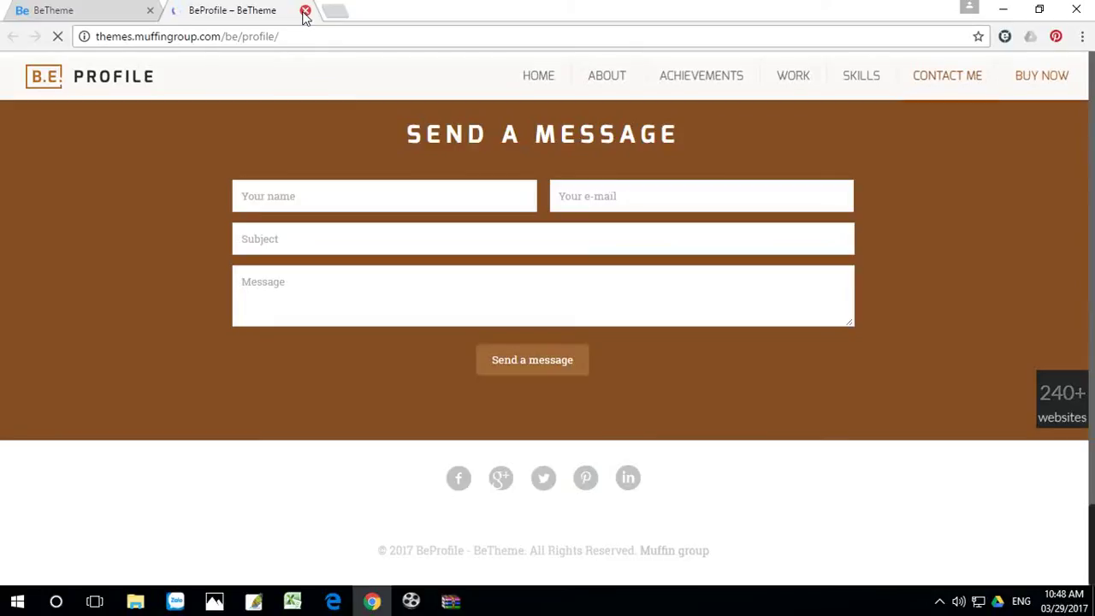
# Step: Close the BeProfile tab and WinRAR, then delete the three web shortcuts from the desktop
pyautogui.click(305, 10)
pyautogui.click(1002, 10)
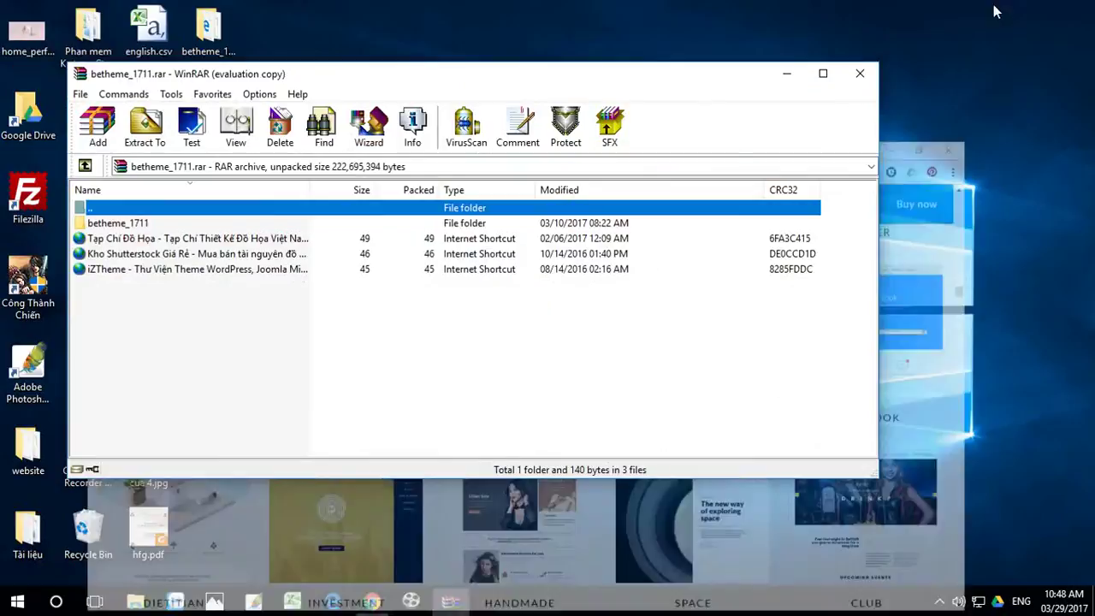
pyautogui.click(859, 73)
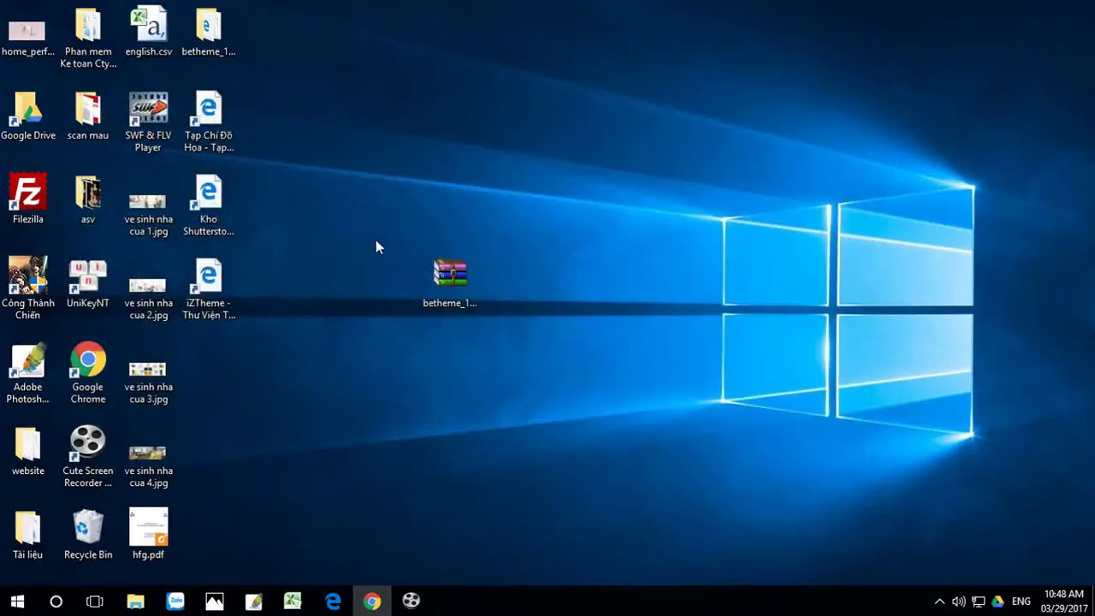
pyautogui.moveTo(184, 74); pyautogui.dragTo(280, 326)
pyautogui.press('Delete')
# Step: Move betheme.zip out of the betheme_1711 folder onto the desktop beside the folder
pyautogui.moveTo(248, 55); pyautogui.dragTo(549, 295)
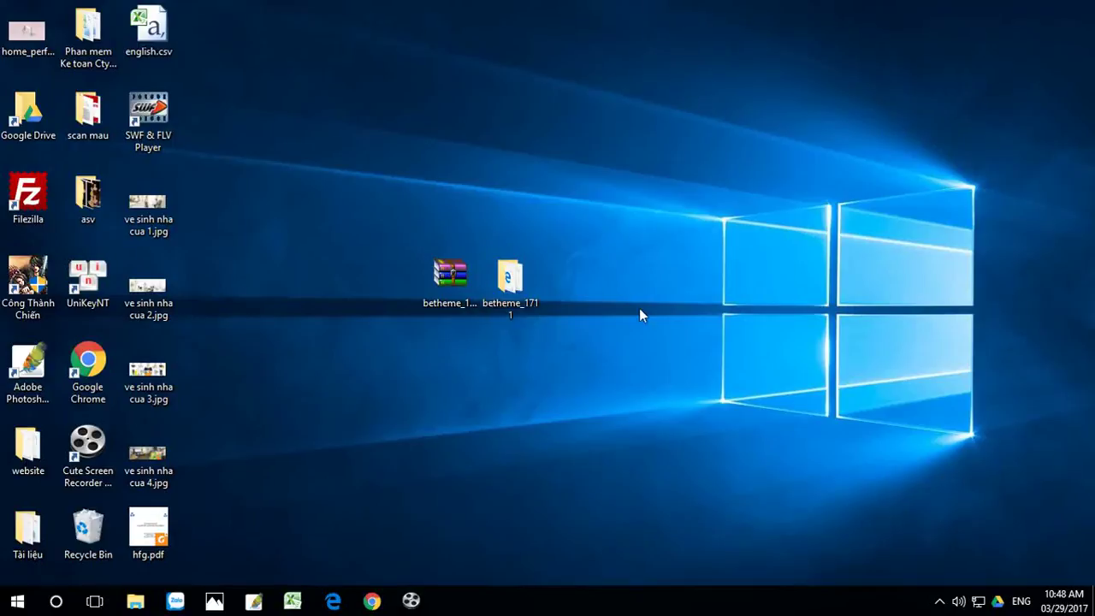
pyautogui.doubleClick(512, 283)
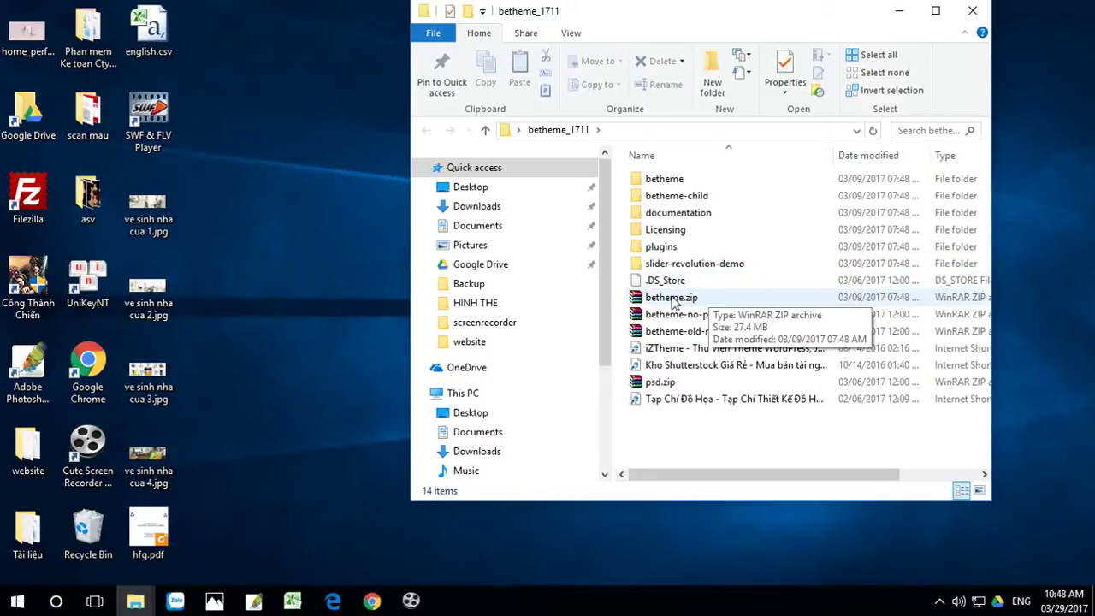
pyautogui.click(674, 298)
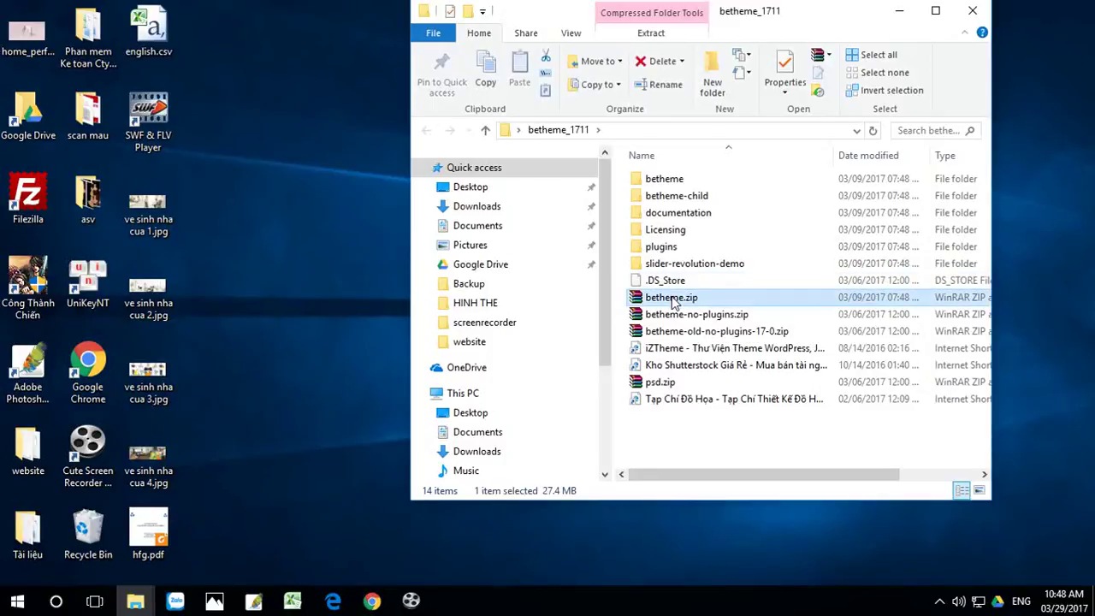
pyautogui.moveTo(614, 309); pyautogui.dragTo(346, 329)
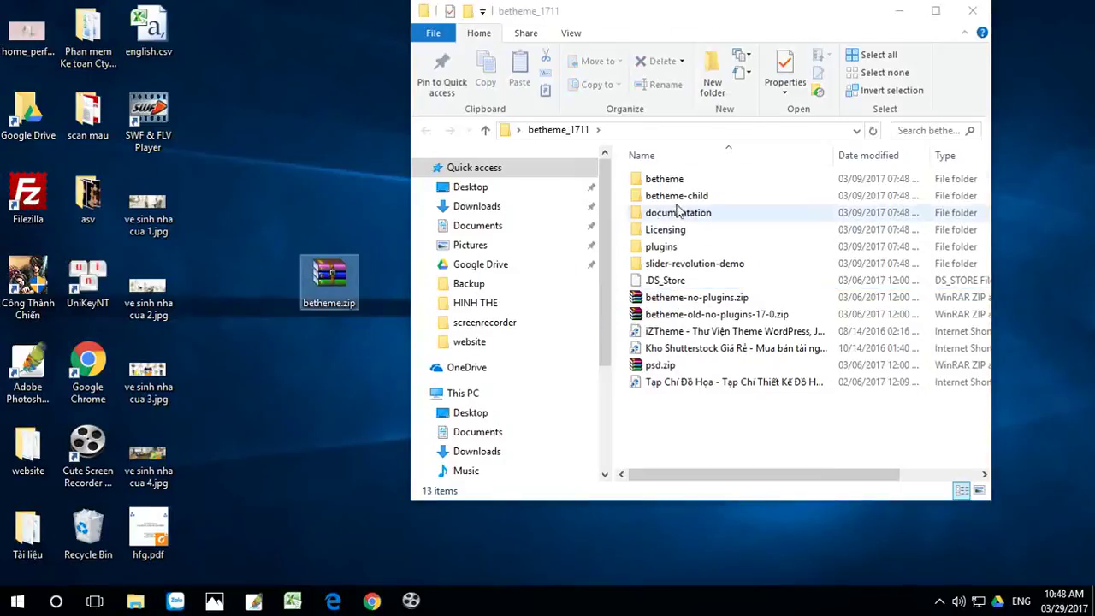
pyautogui.click(897, 11)
pyautogui.moveTo(329, 276); pyautogui.dragTo(585, 290)
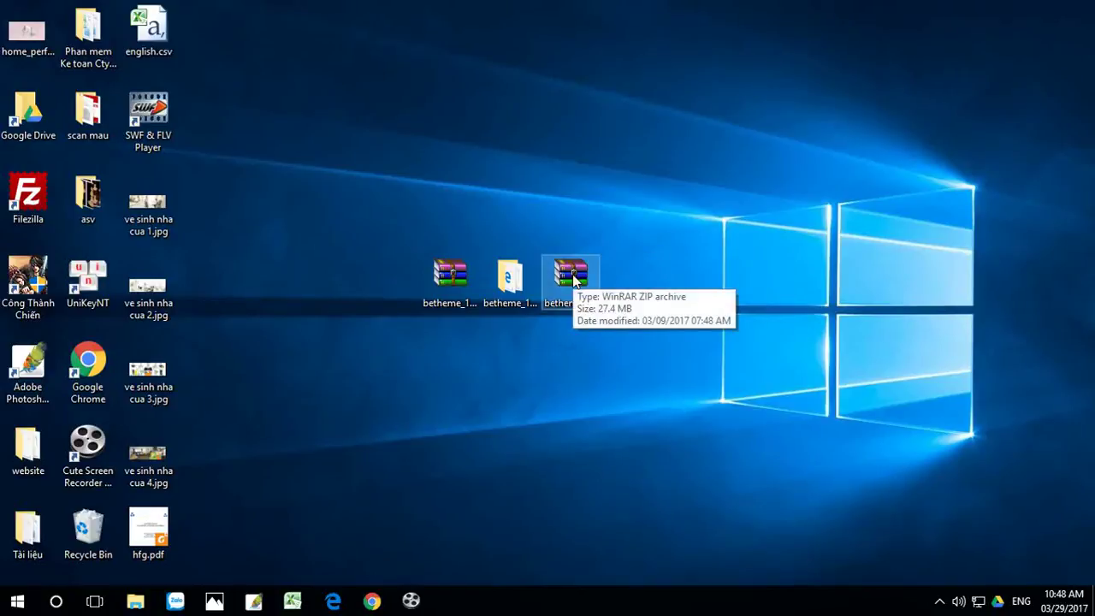
pyautogui.click(374, 604)
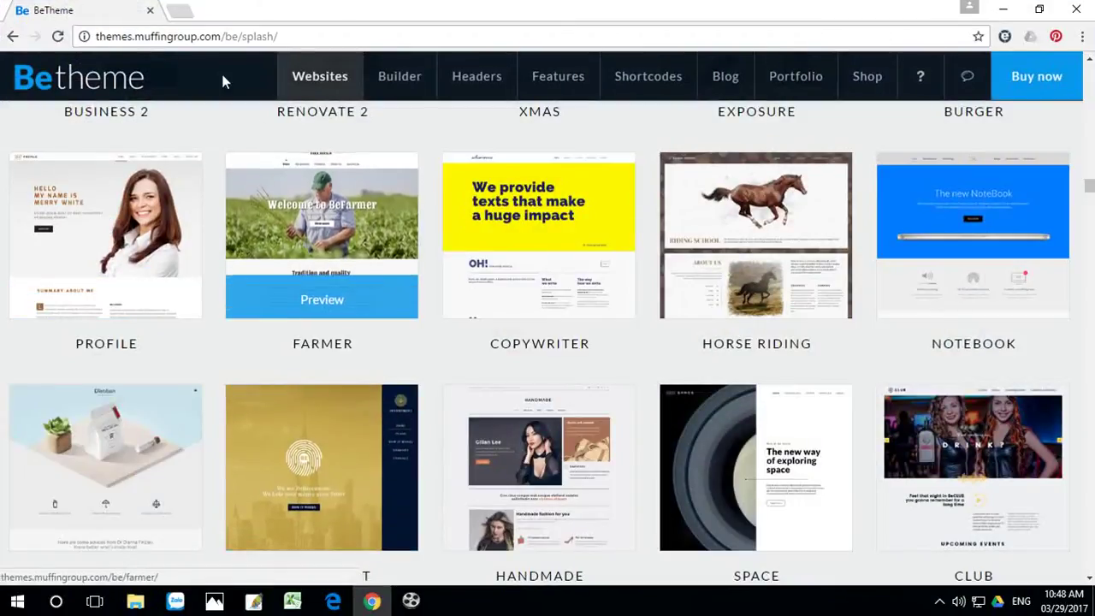
# Step: In a new tab, go to the hostinger.vn site from the 'hos' address suggestion
pyautogui.click(178, 12)
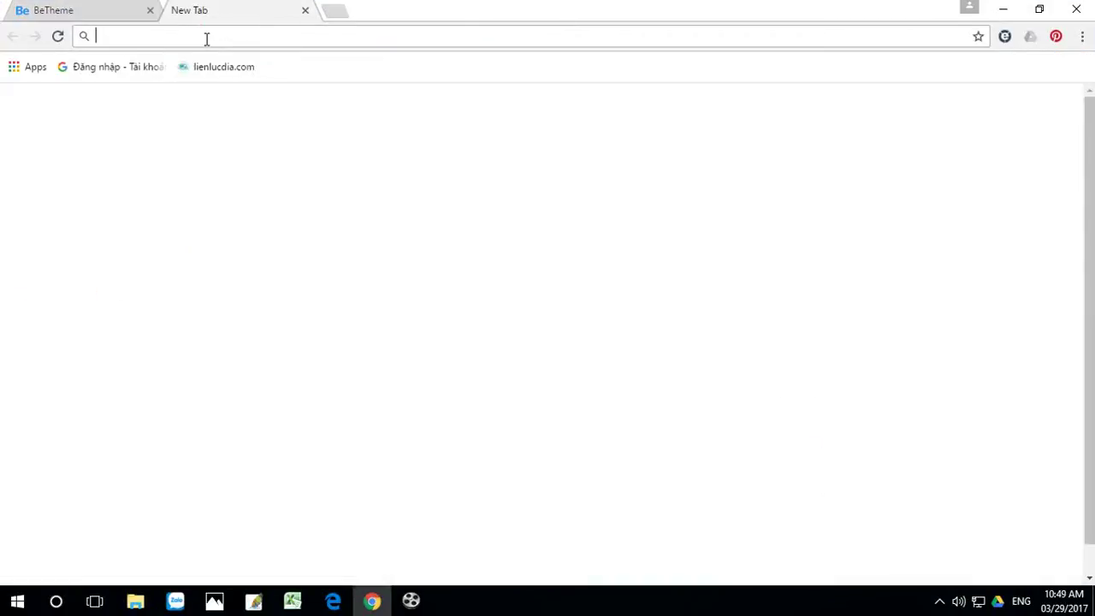
pyautogui.write('ho')
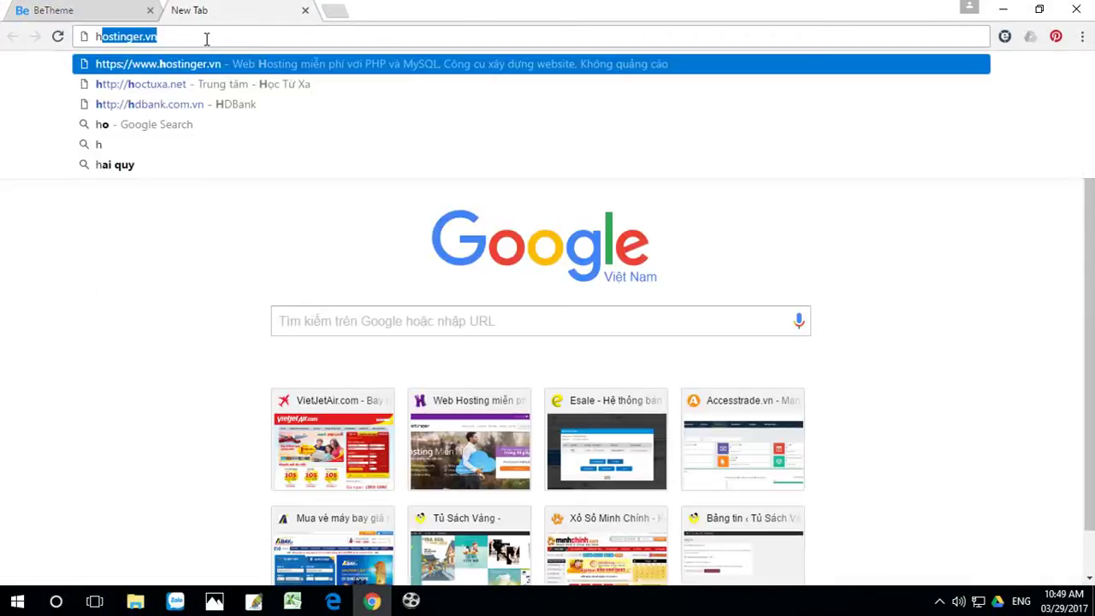
pyautogui.write('ó')
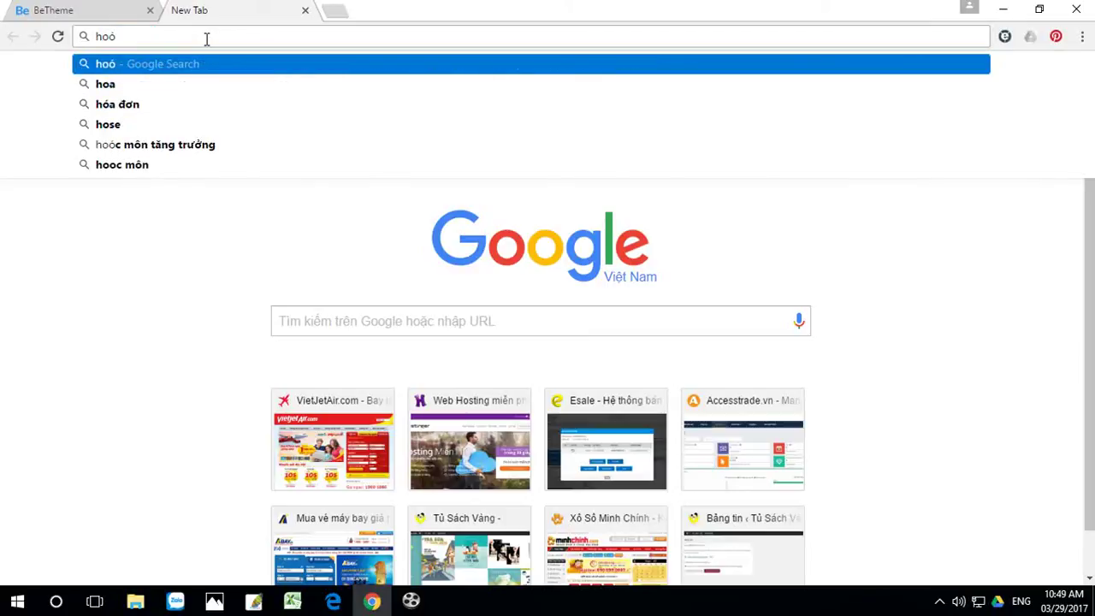
pyautogui.press('BackSpace')
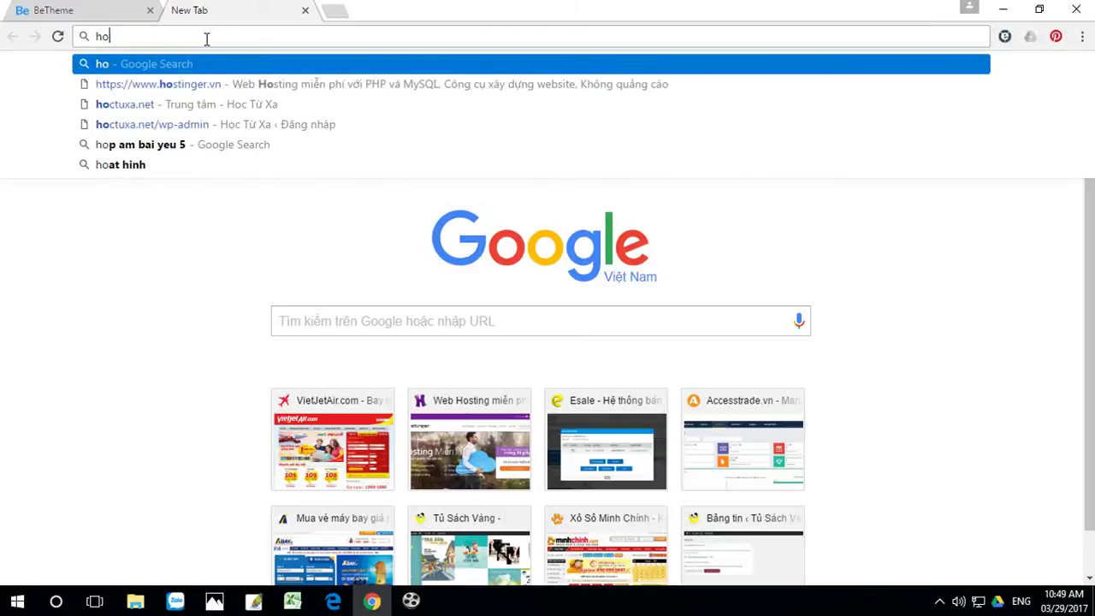
pyautogui.write('stinger.vn')
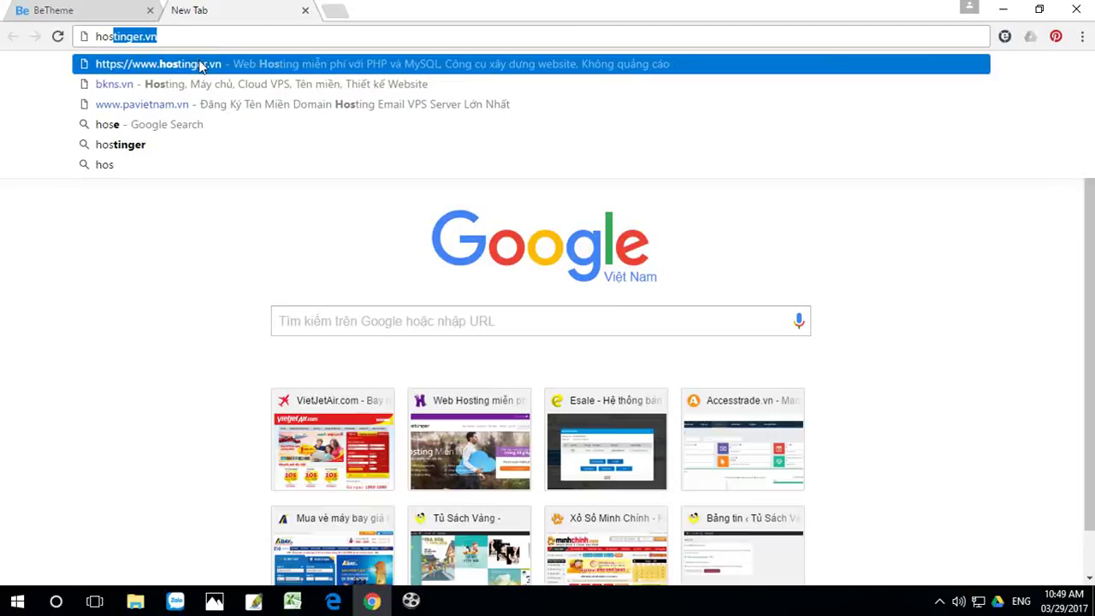
pyautogui.click(201, 65)
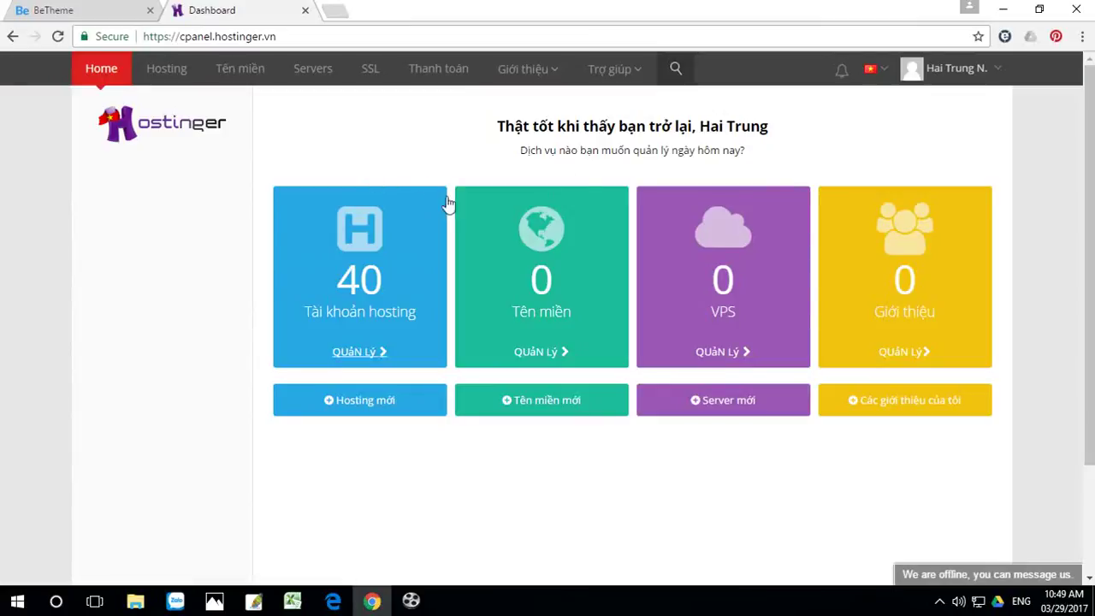
# Step: Open the first hosting account's dashboard and launch the Website auto-installer (Trình tự động cài đặt)
pyautogui.scroll(-1, 527, 244)
pyautogui.scroll(1, 520, 248)
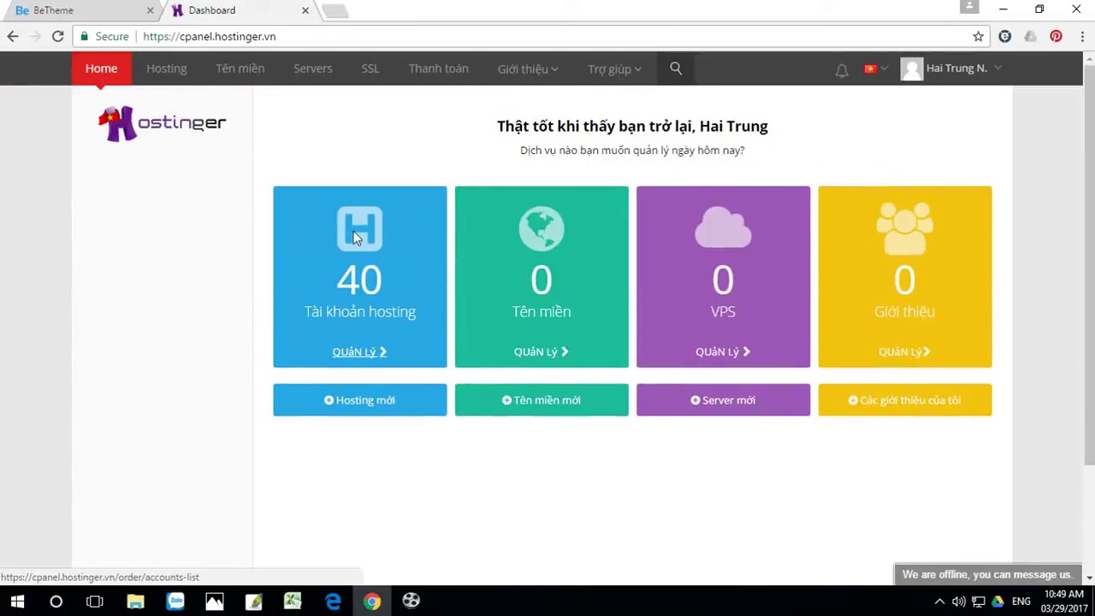
pyautogui.click(358, 314)
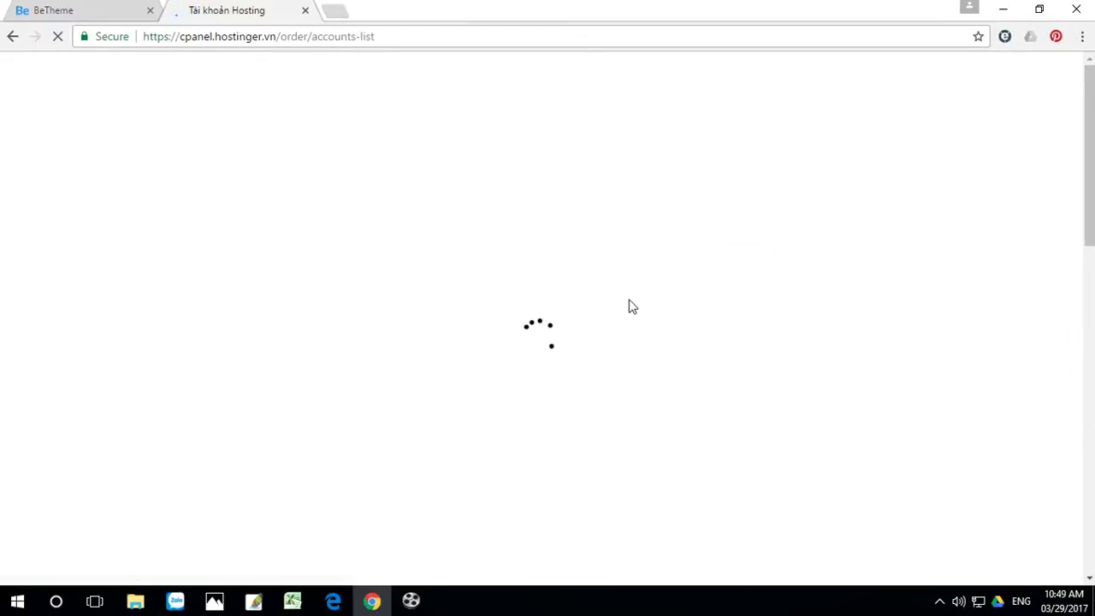
pyautogui.scroll(-1, 620, 294)
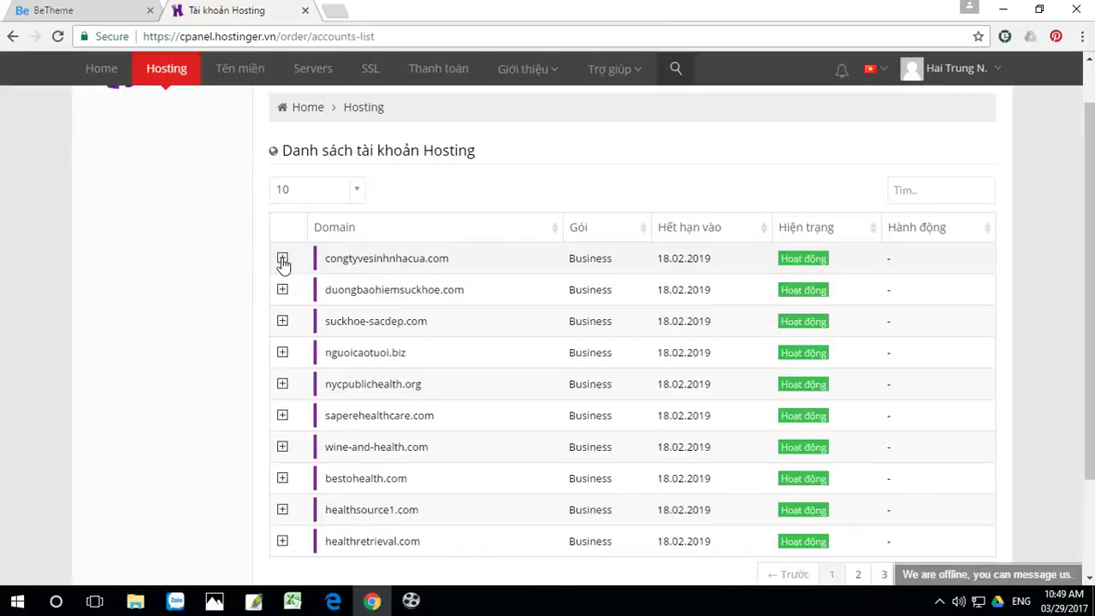
pyautogui.click(282, 259)
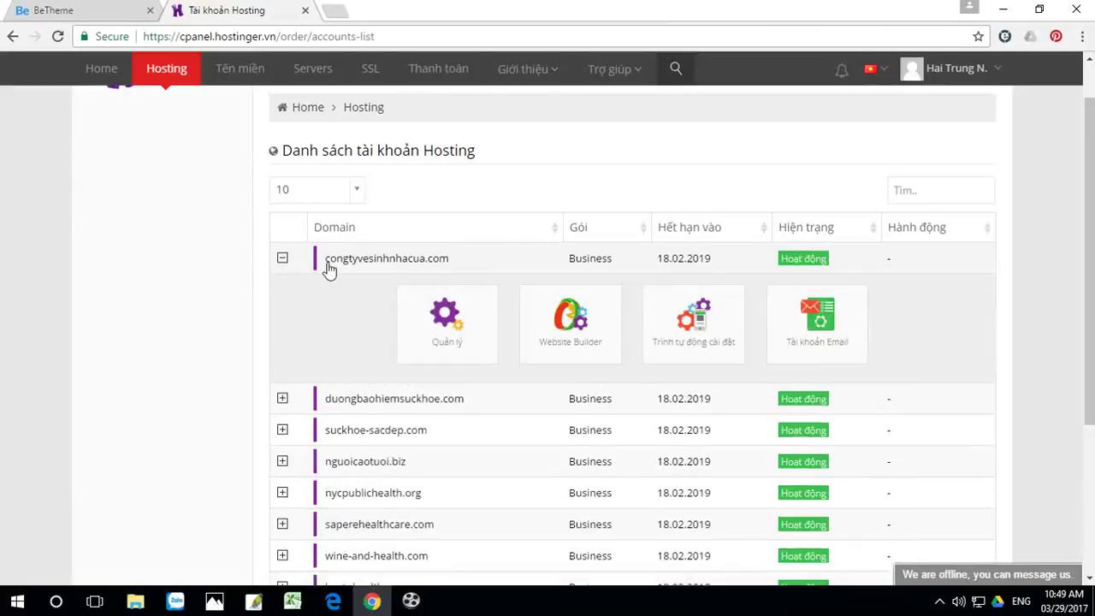
pyautogui.click(443, 318)
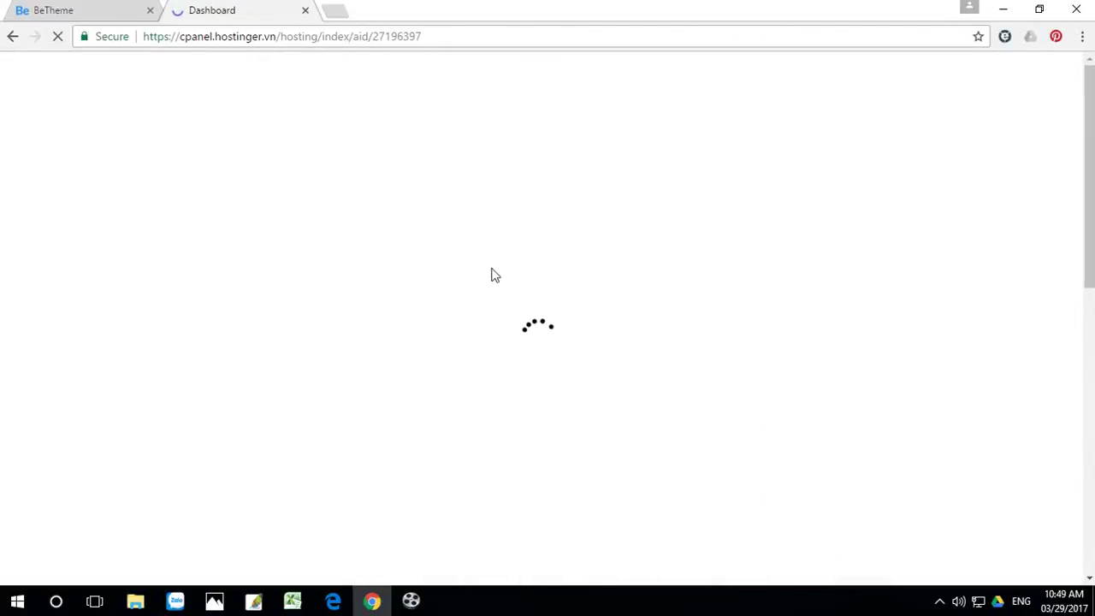
pyautogui.scroll(-3, 599, 300)
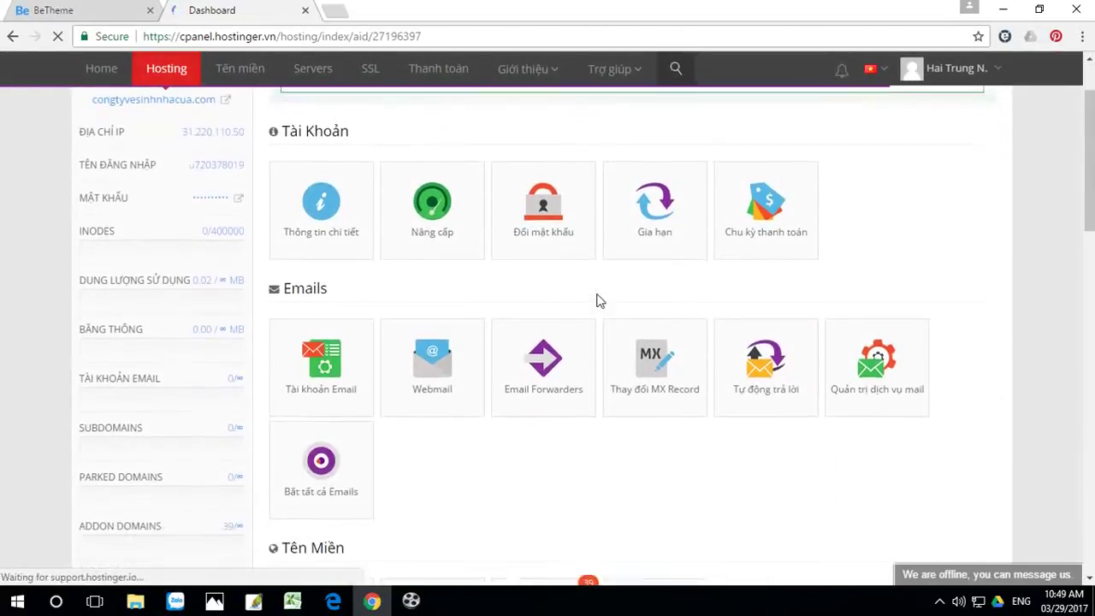
pyautogui.scroll(-2, 598, 300)
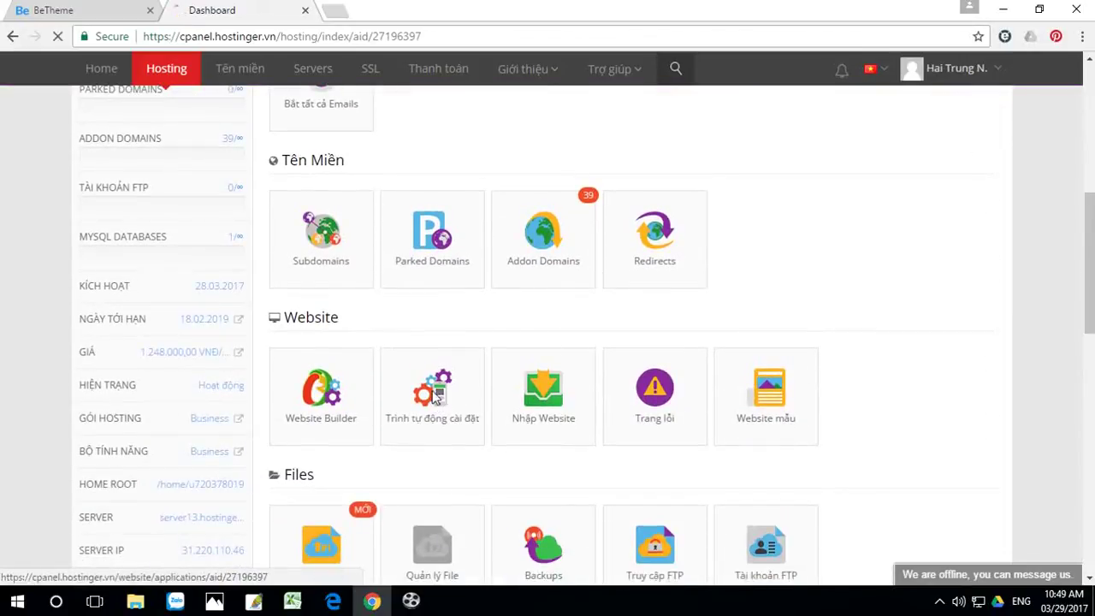
pyautogui.click(436, 395)
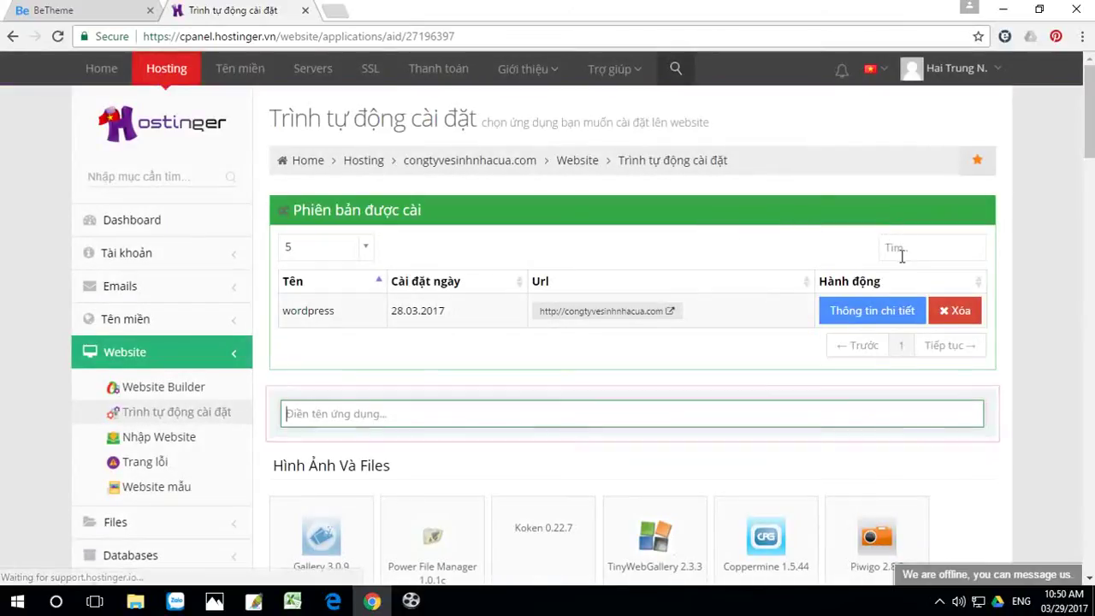
# Step: Delete the installed WordPress application and its database, confirming Xóa with Có twice
pyautogui.click(956, 315)
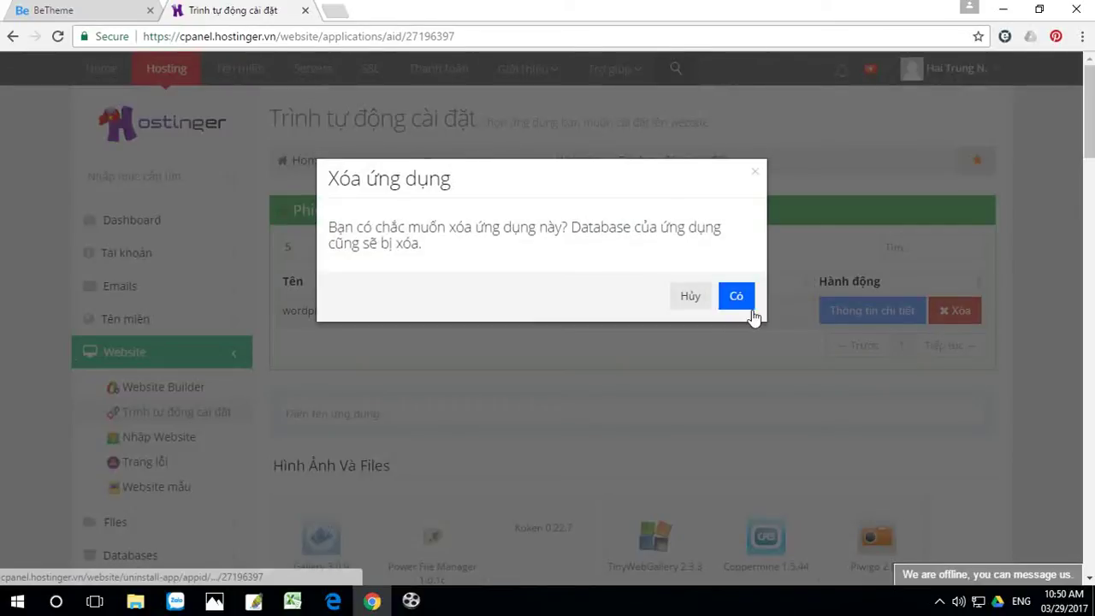
pyautogui.click(735, 296)
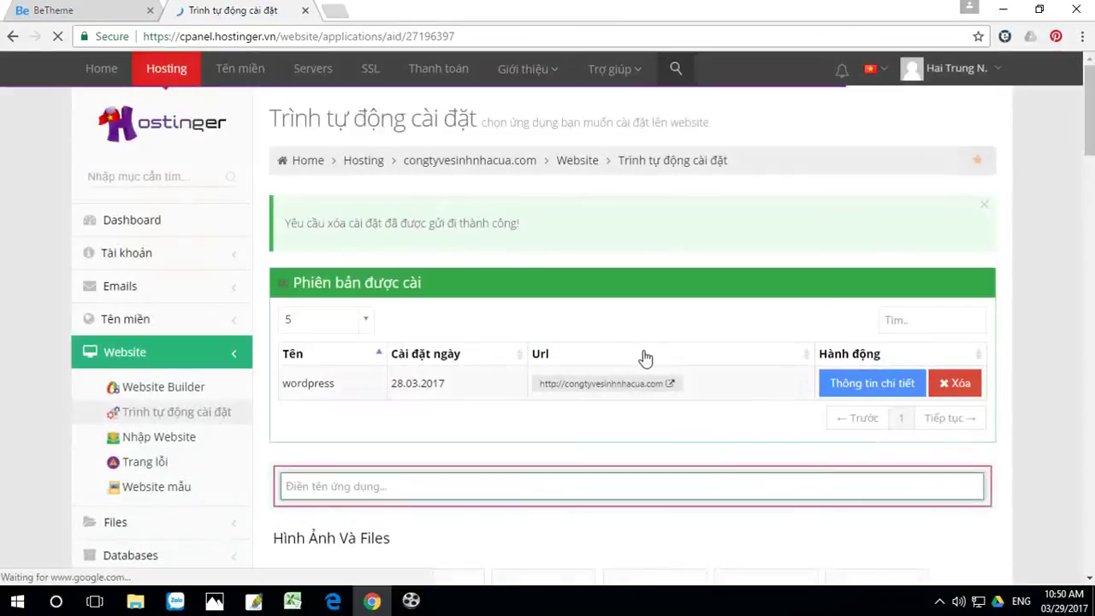
pyautogui.click(961, 384)
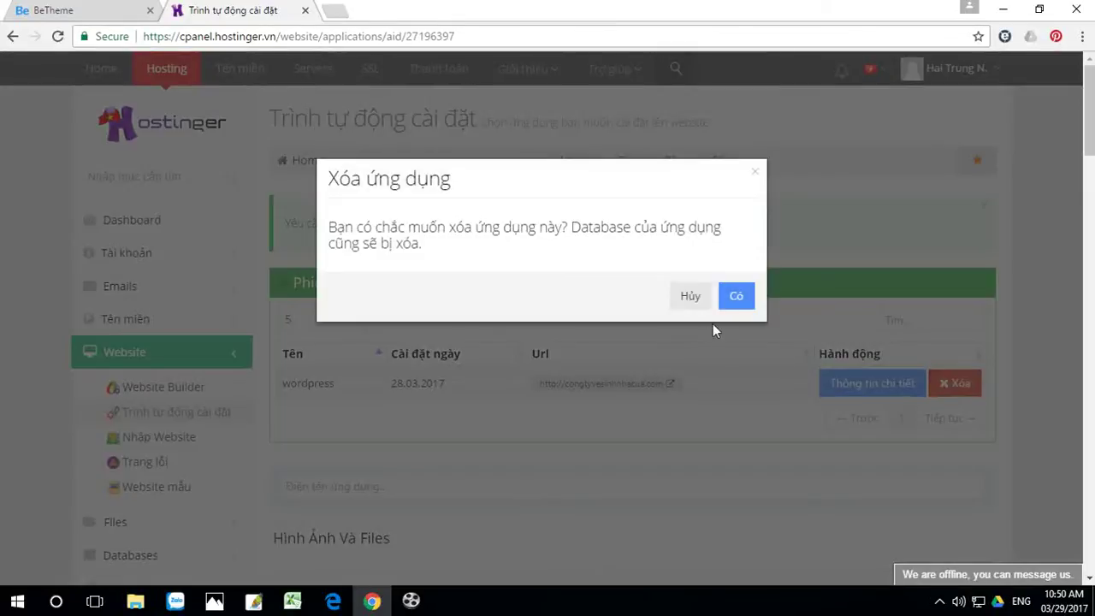
pyautogui.click(737, 296)
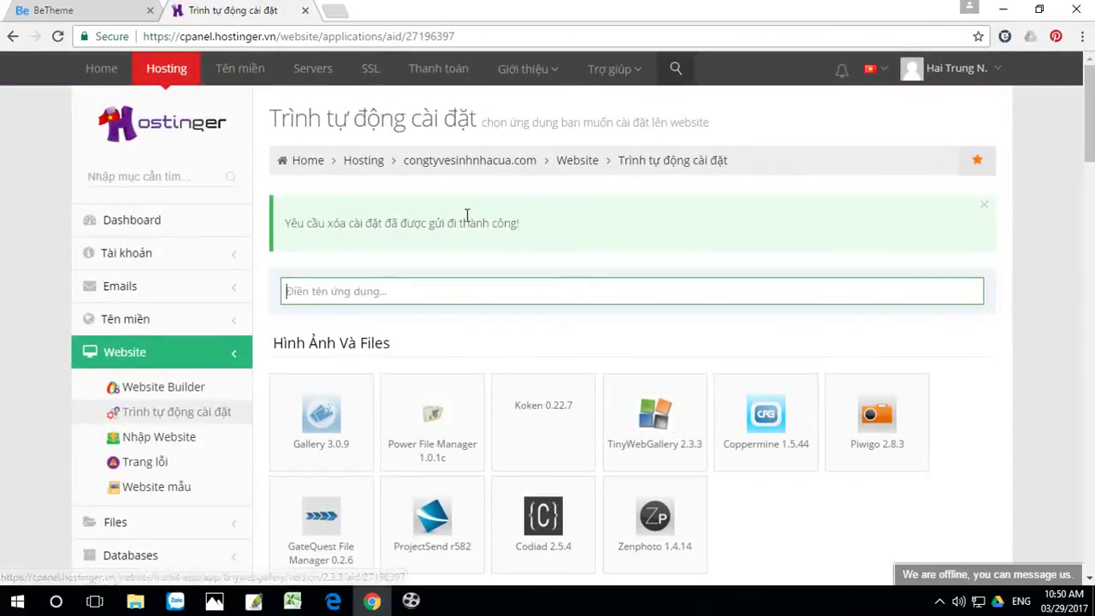
# Step: Pick WordPress 4.7.3 from the auto-installer's script list
pyautogui.scroll(-3, 696, 314)
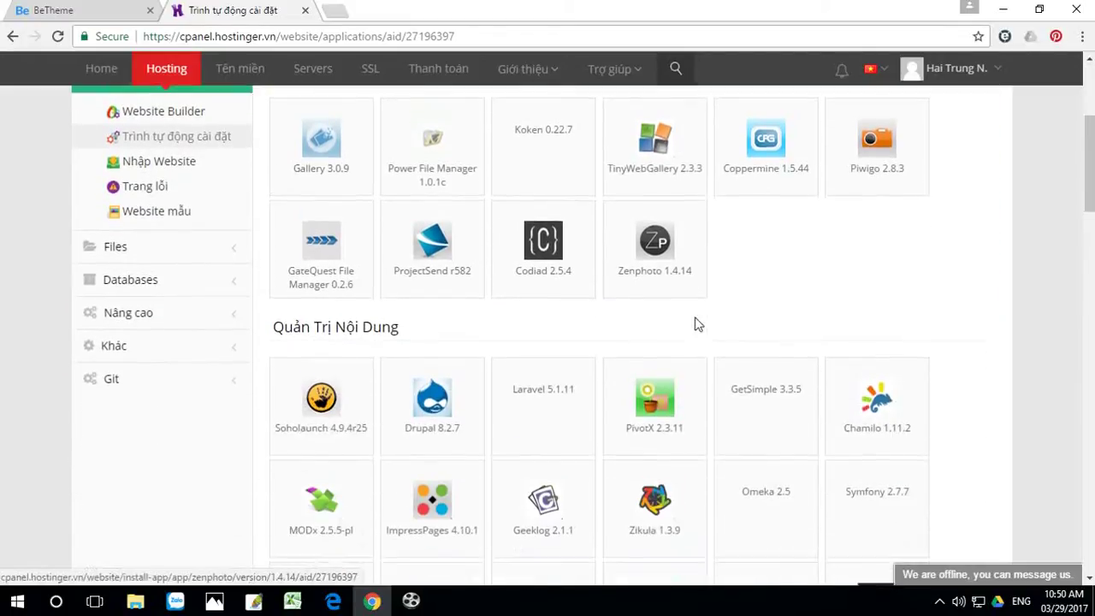
pyautogui.scroll(-7, 637, 385)
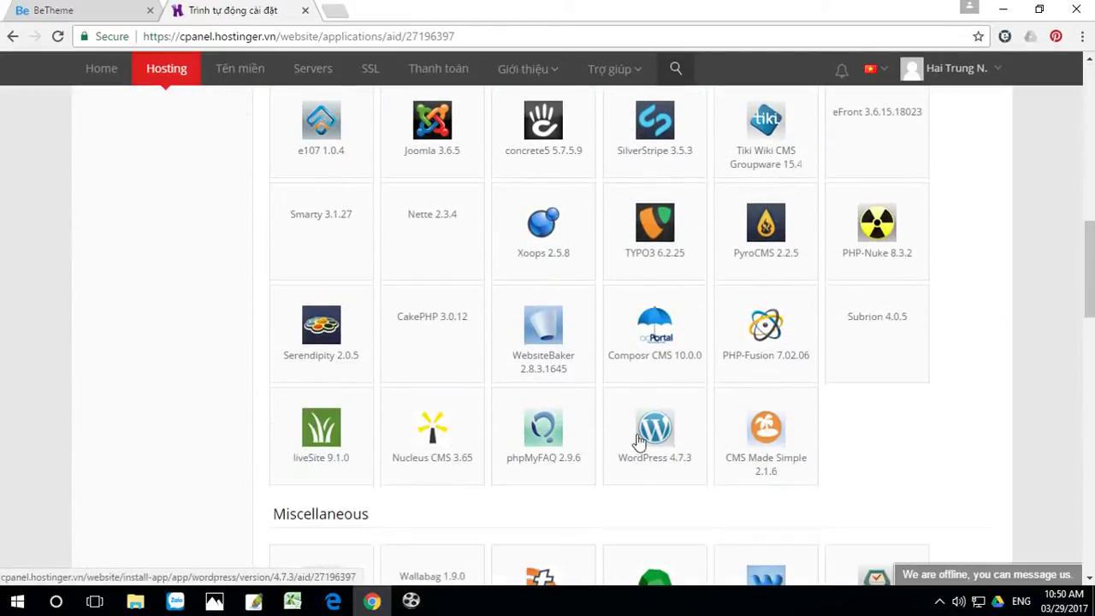
pyautogui.scroll(-1, 685, 449)
pyautogui.click(656, 384)
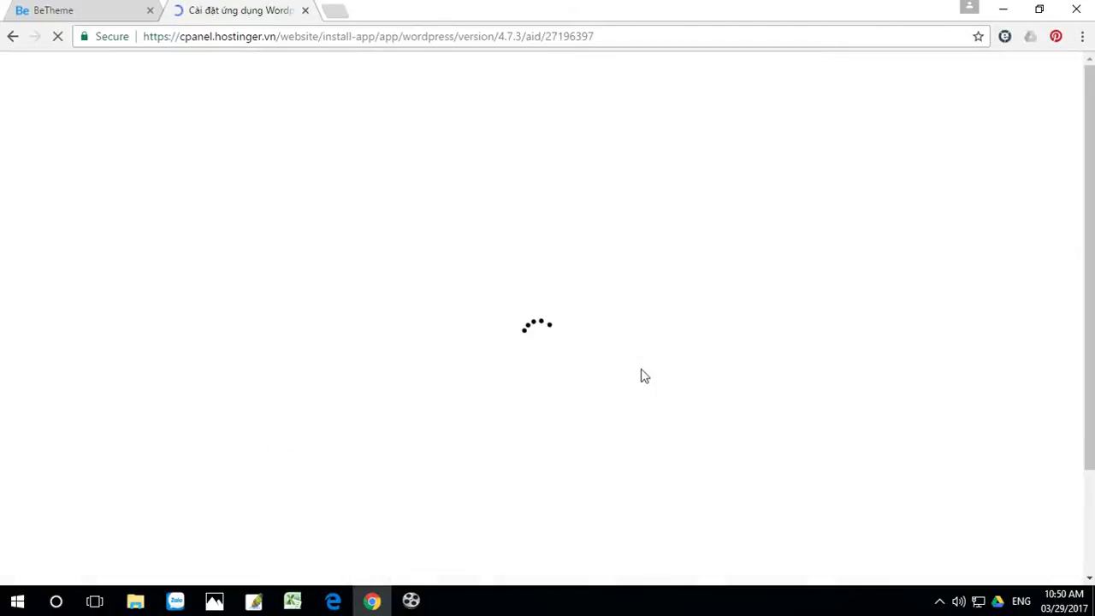
# Step: Fill in the administrator username and password for the new install
pyautogui.scroll(-1, 737, 360)
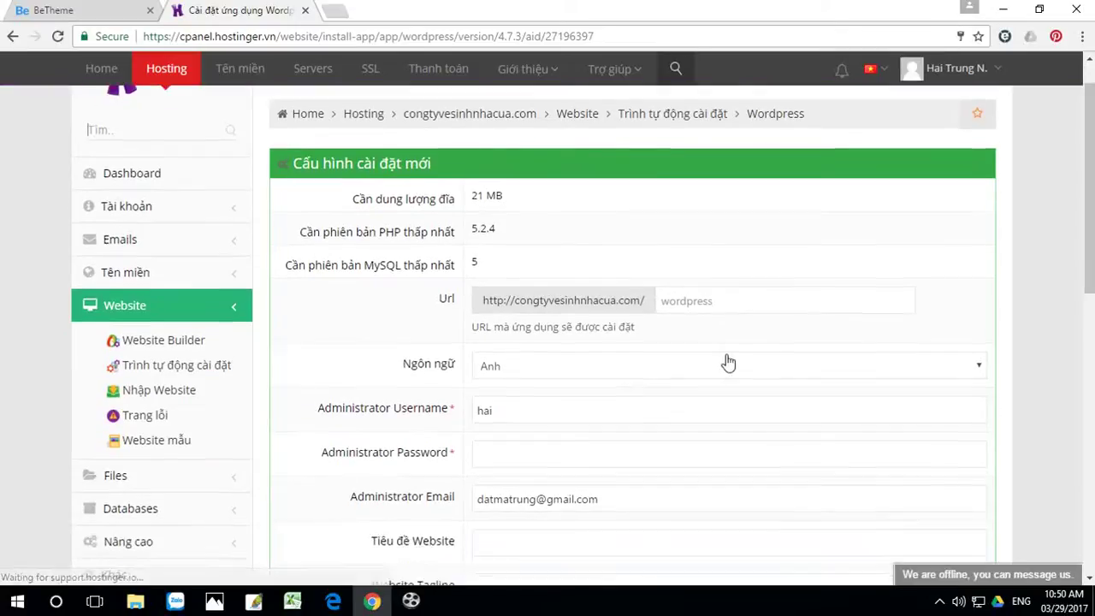
pyautogui.scroll(-1, 543, 367)
pyautogui.moveTo(521, 350); pyautogui.dragTo(406, 371)
pyautogui.write('da')
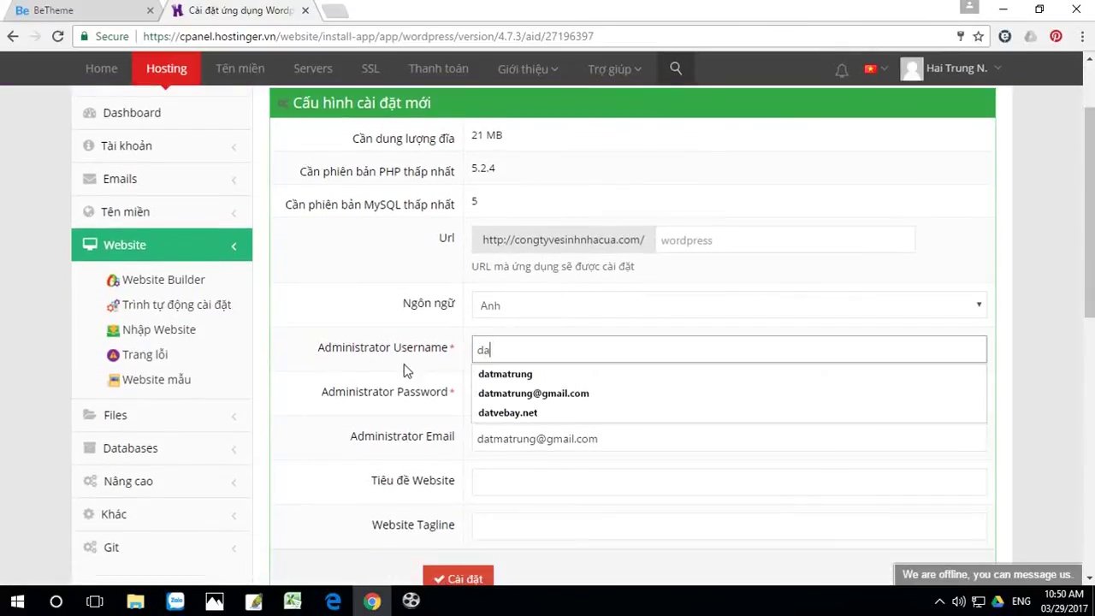
pyautogui.click(510, 376)
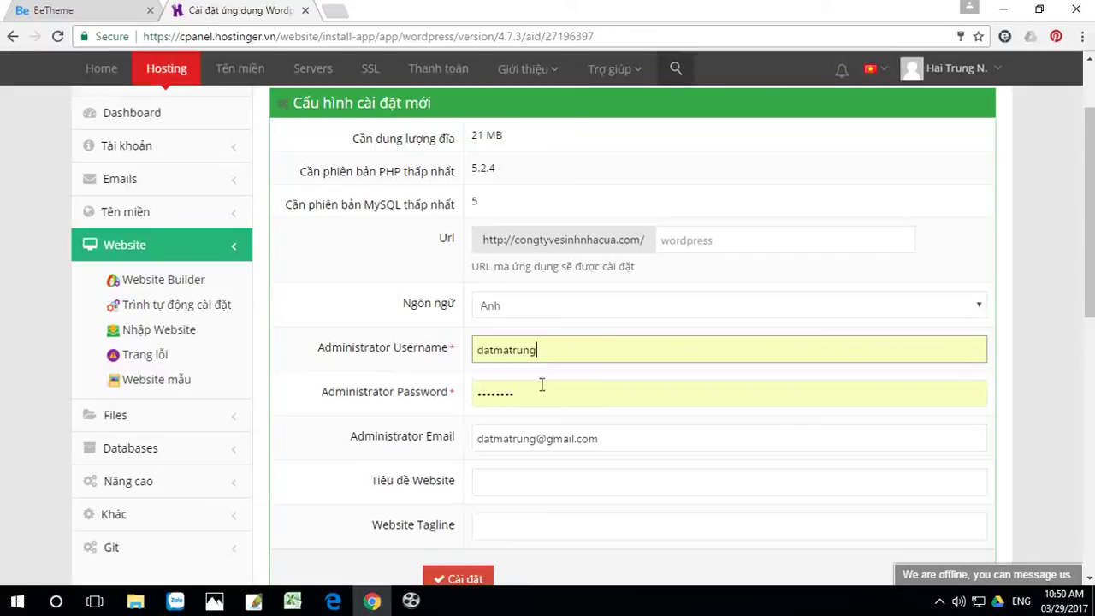
pyautogui.moveTo(542, 394); pyautogui.dragTo(460, 402)
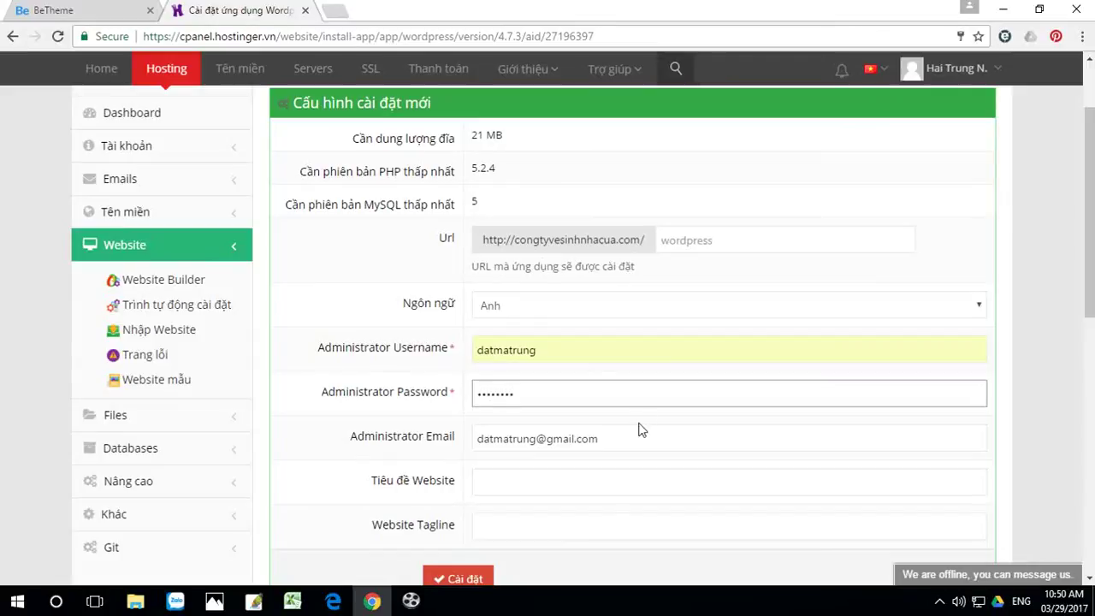
# Step: Title the website 'Vệ Sinh Nhà Cửa' and submit the installation
pyautogui.click(508, 481)
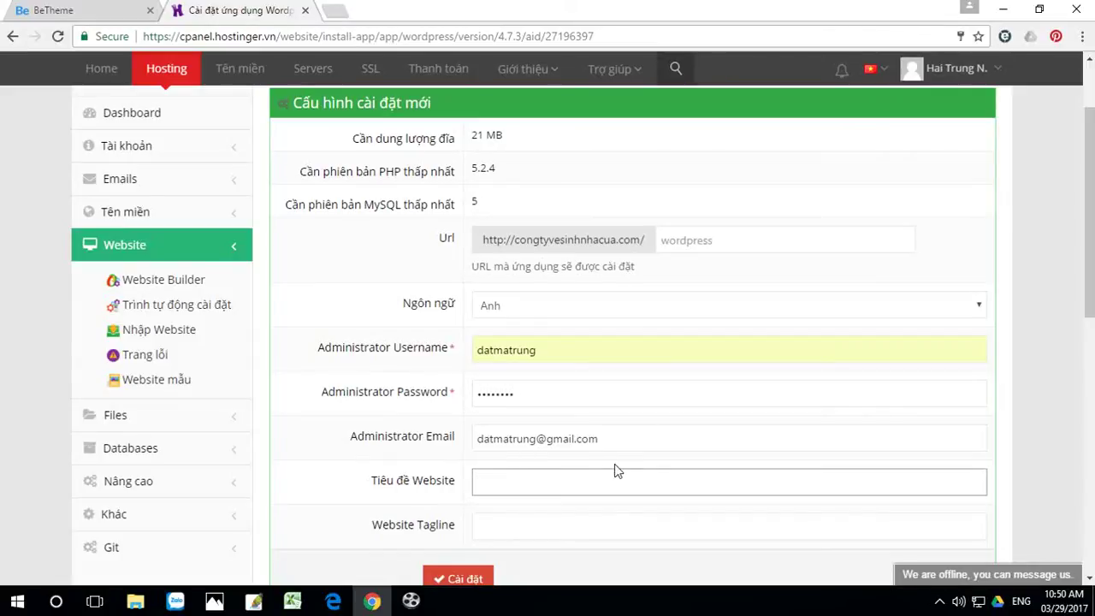
pyautogui.scroll(-1, 614, 464)
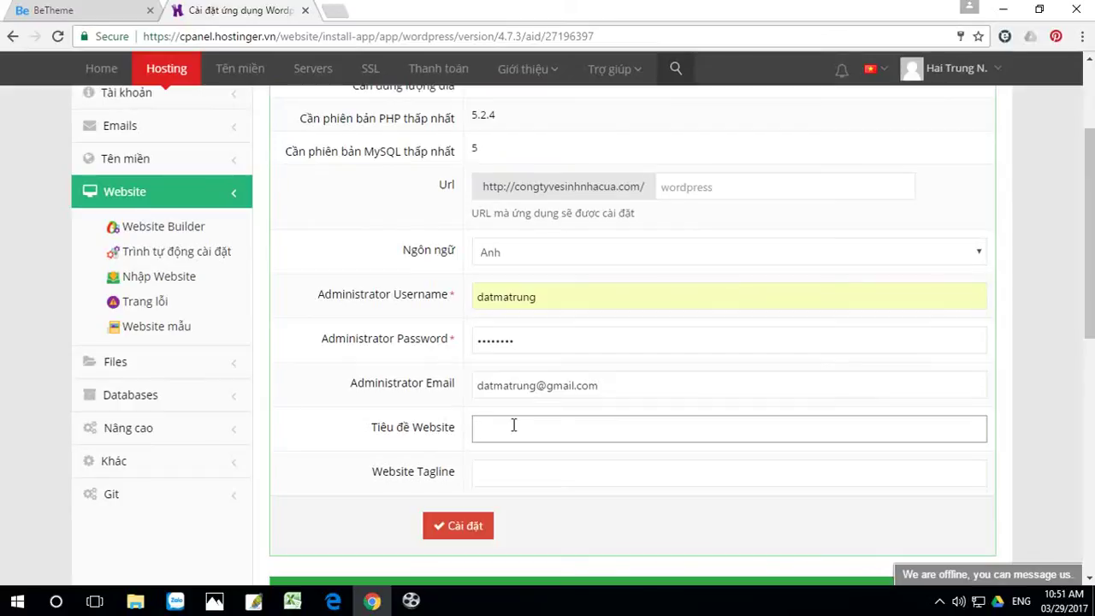
pyautogui.write('V')
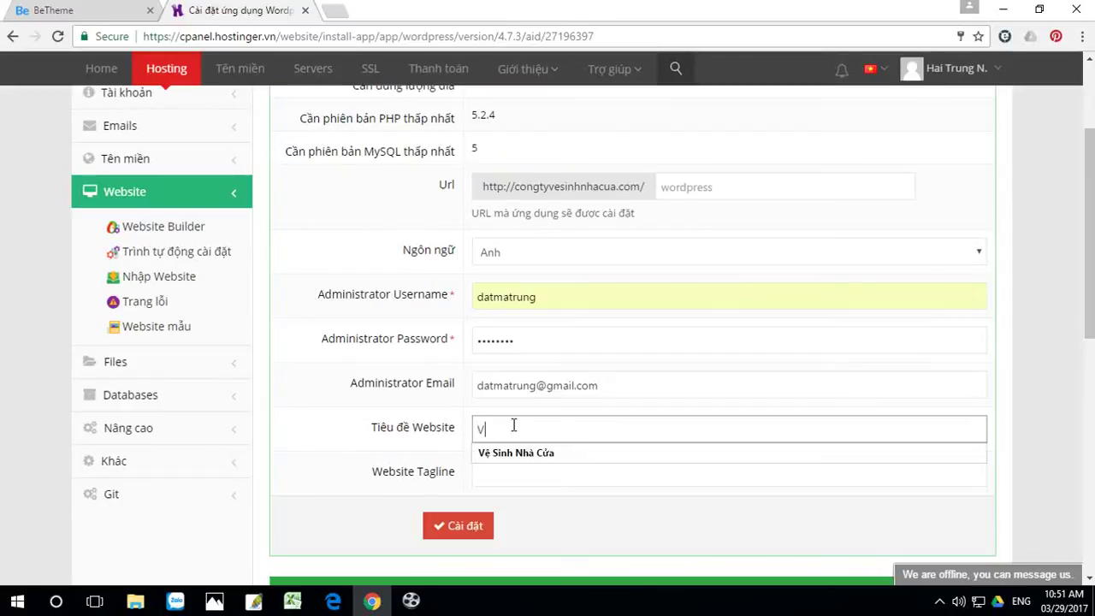
pyautogui.click(523, 451)
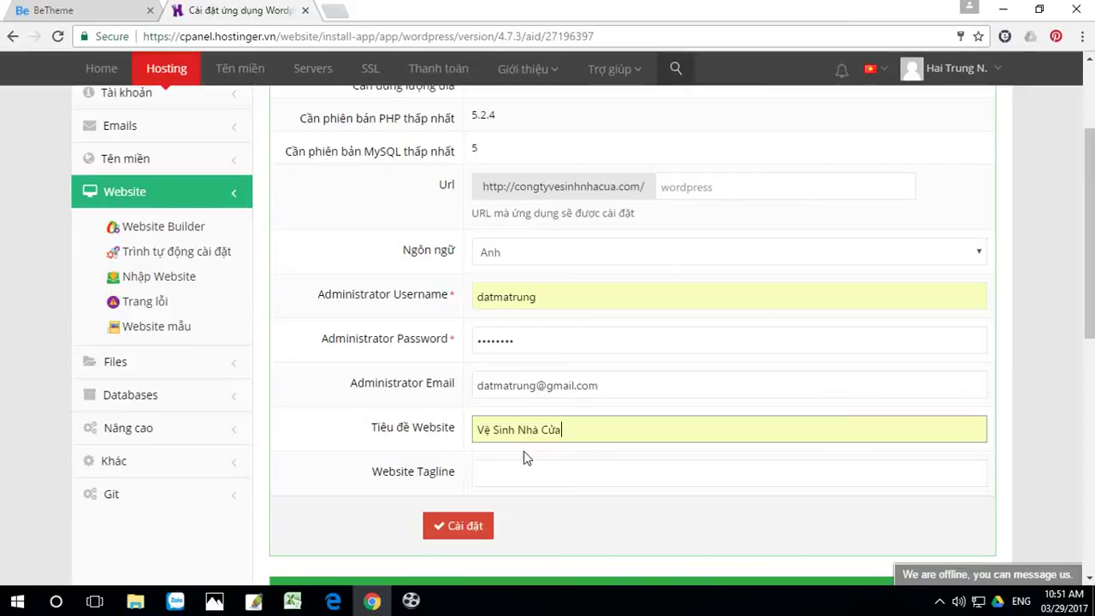
pyautogui.click(472, 528)
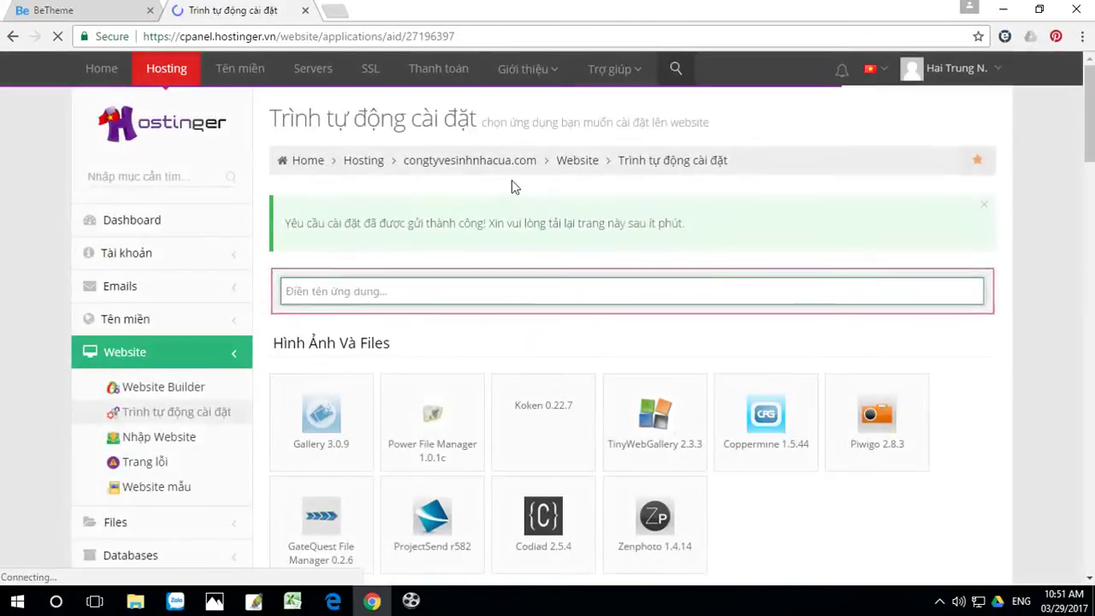
# Step: Enter 'cong' in the address bar to look up congtyvesinhnhacua.com
pyautogui.click(266, 36)
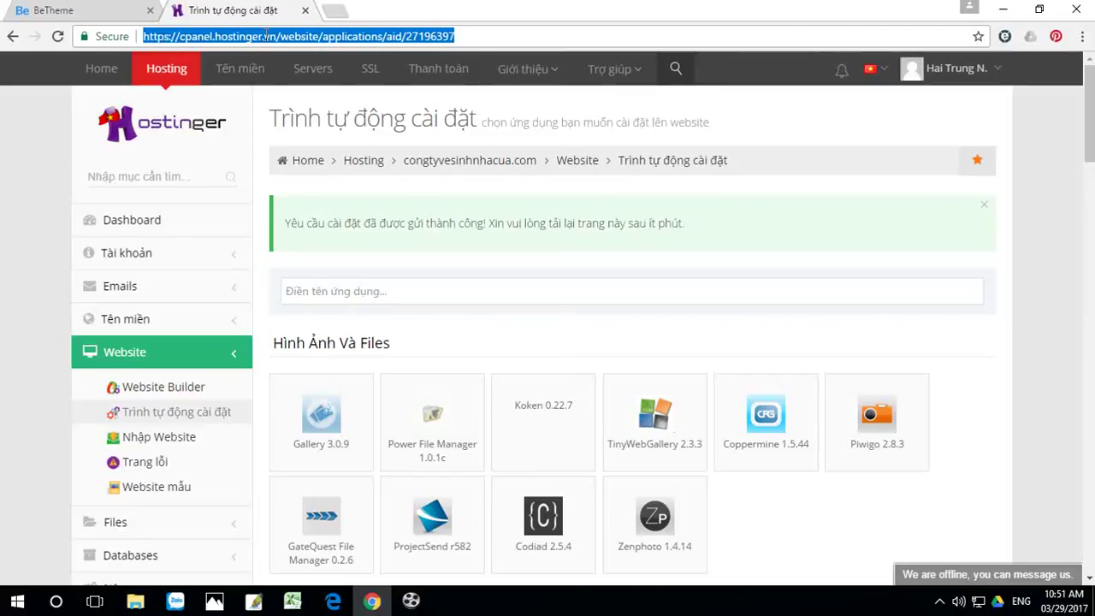
pyautogui.write('v')
pyautogui.press('BackSpace')
pyautogui.press('BackSpace')
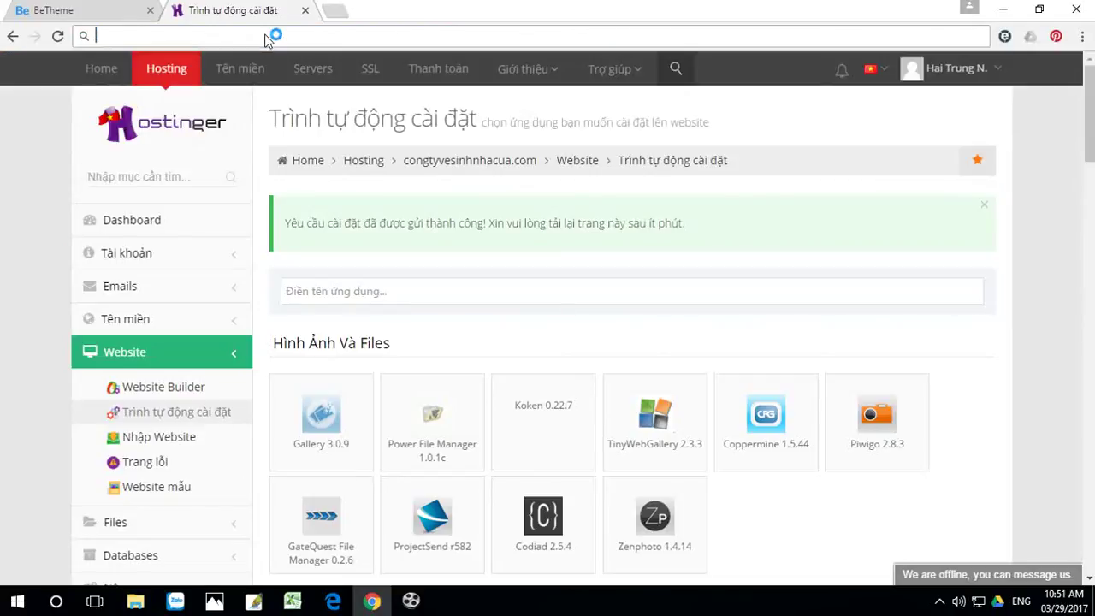
pyautogui.write('c')
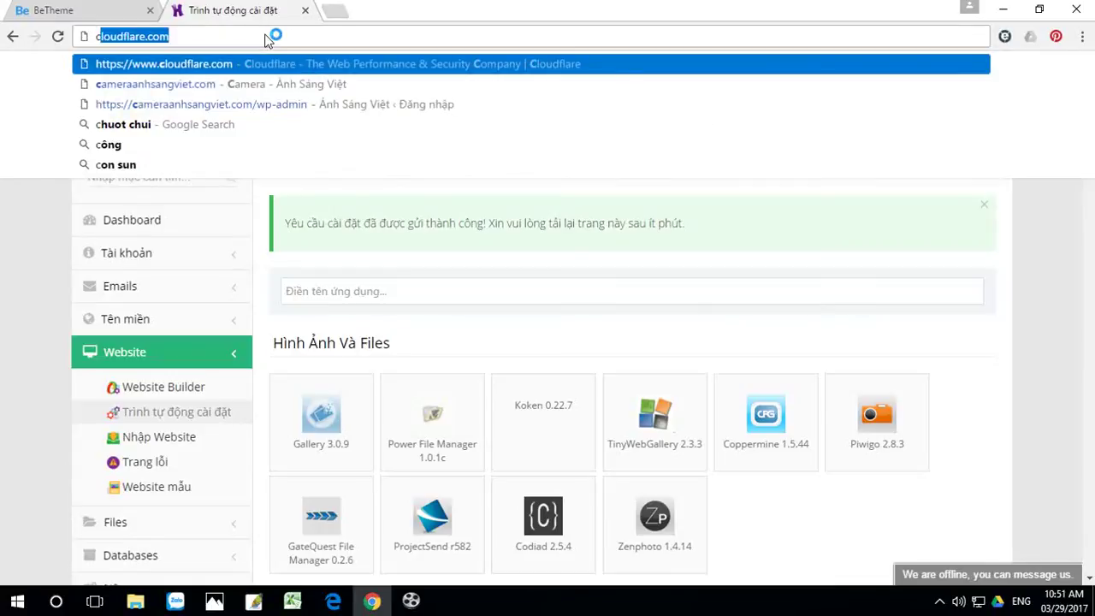
pyautogui.write('ong')
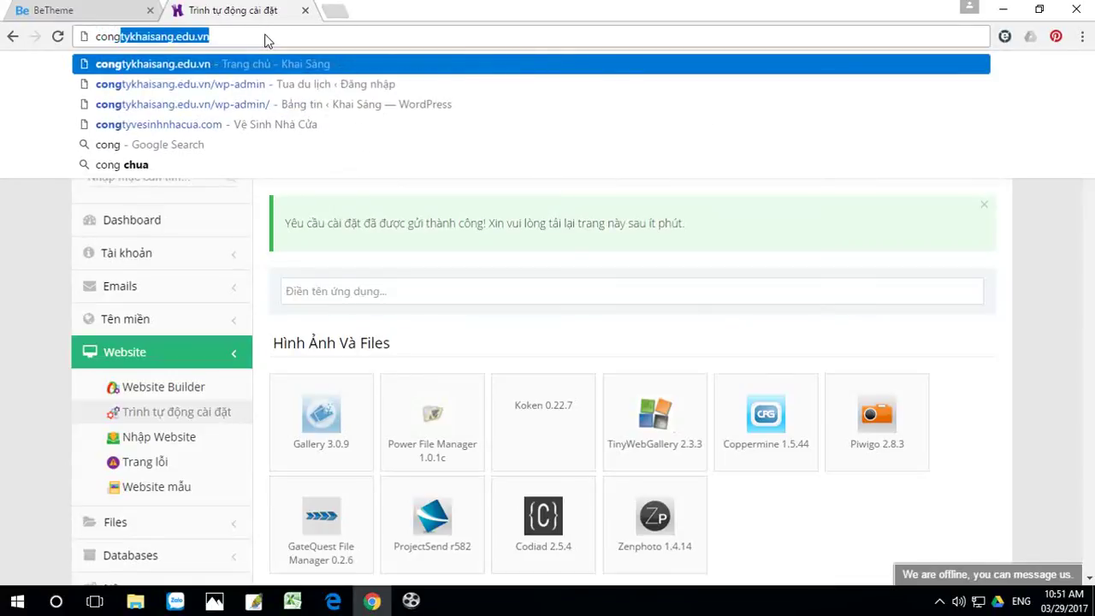
# Step: Load congtyvesinhnhacua.com and look over its fresh home page
pyautogui.click(203, 125)
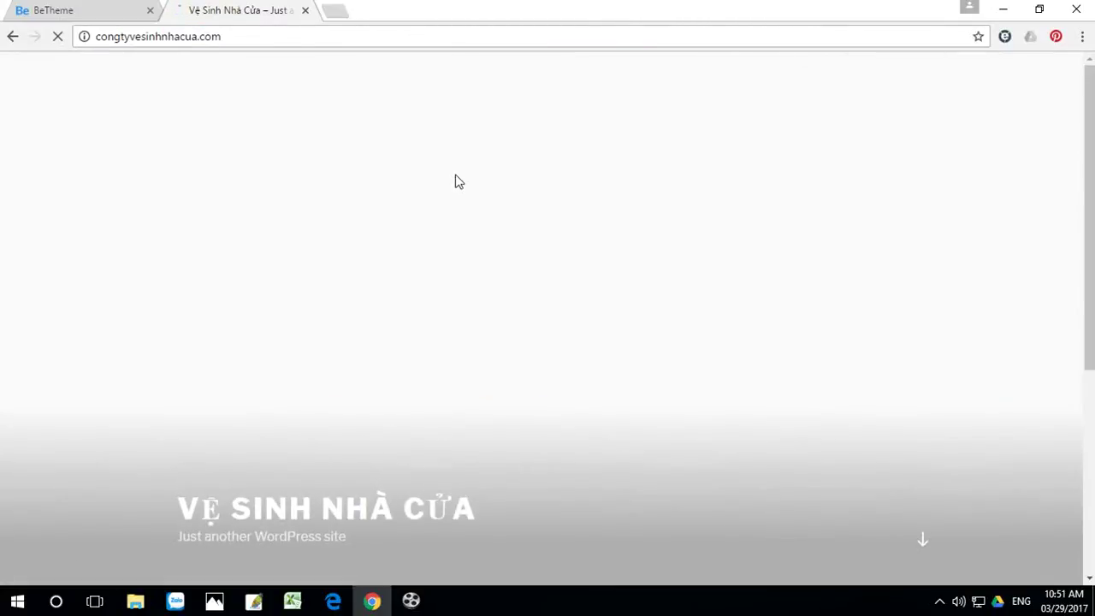
pyautogui.scroll(-3, 476, 186)
pyautogui.scroll(3, 487, 190)
pyautogui.scroll(-3, 265, 152)
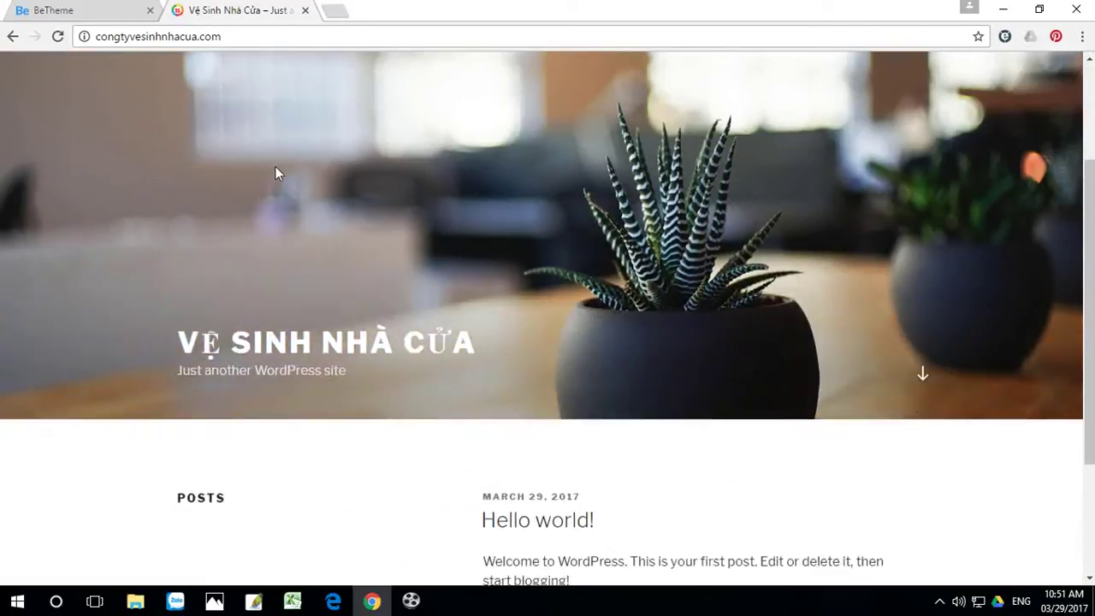
pyautogui.scroll(3, 353, 210)
# Step: Append /wp-admin to the site URL to reach the admin login
pyautogui.click(249, 34)
pyautogui.click(268, 36)
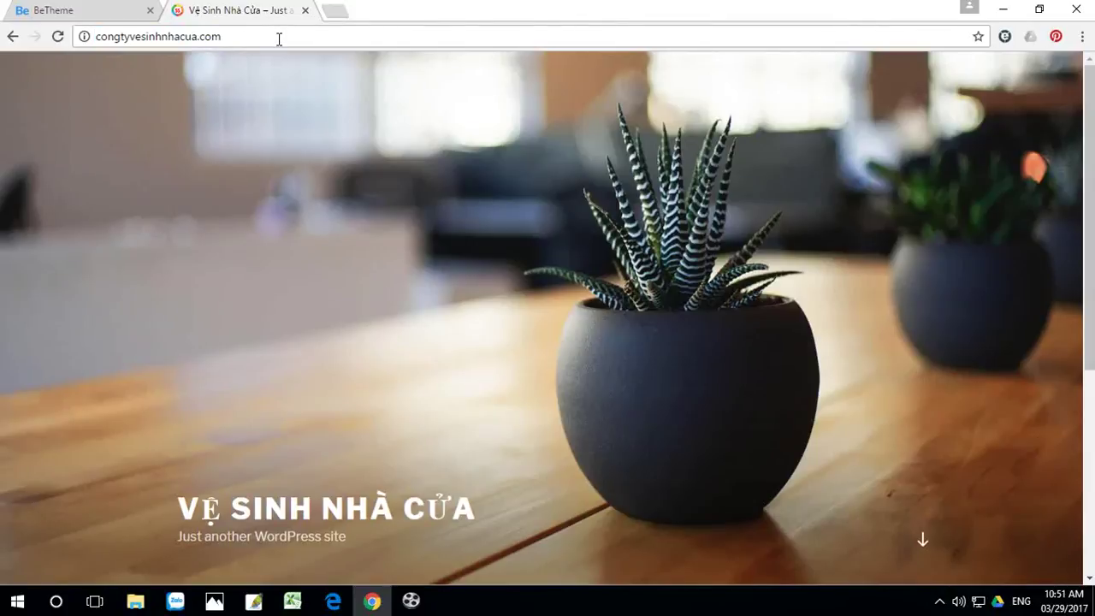
pyautogui.write('/')
pyautogui.write('wp-')
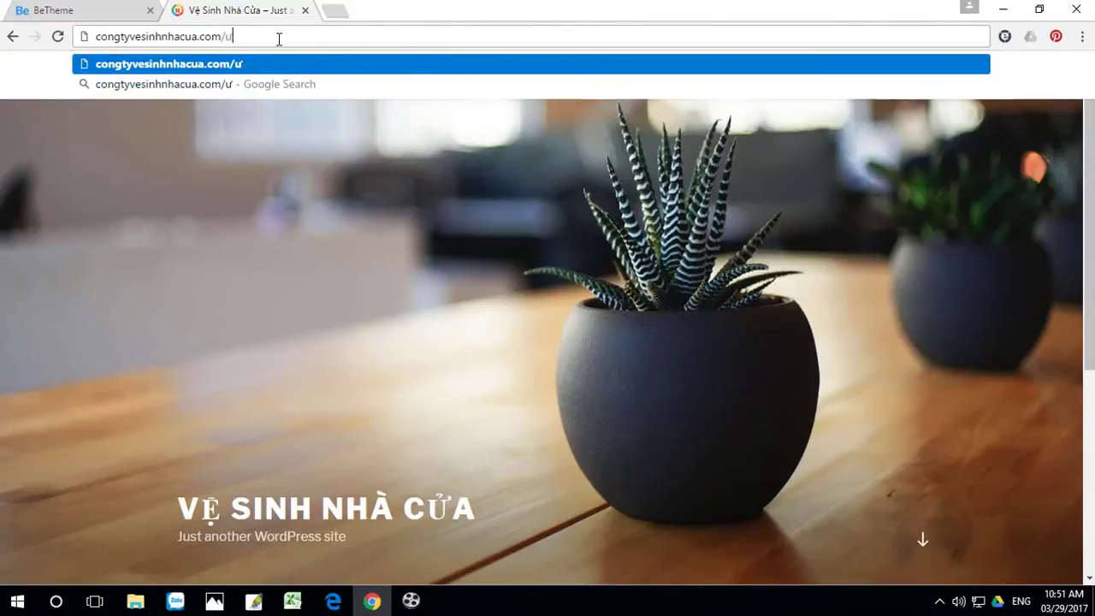
pyautogui.write('admin')
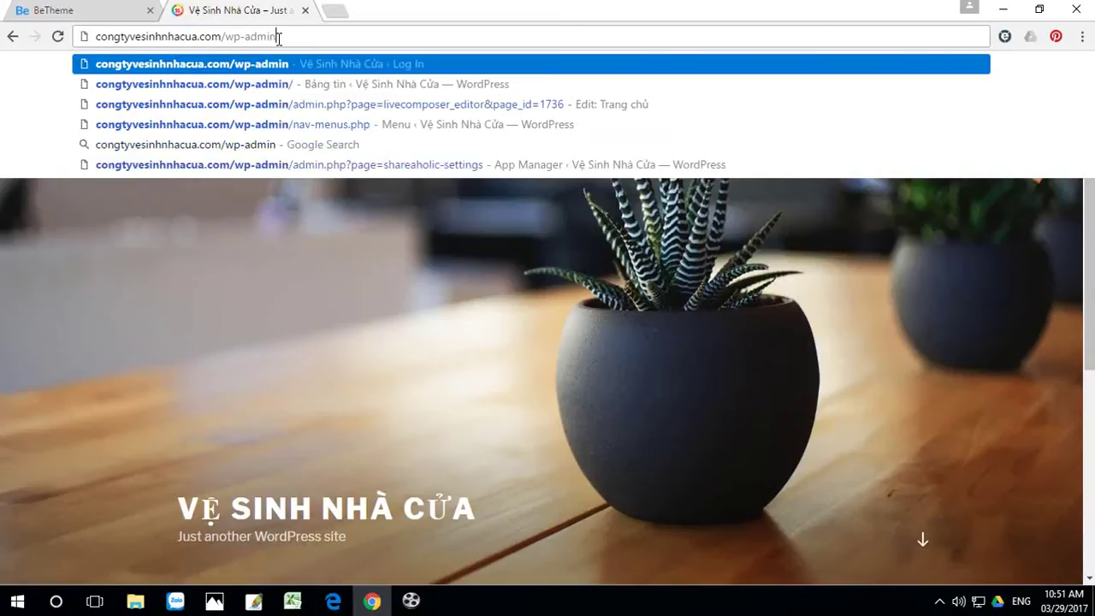
pyautogui.press('Return')
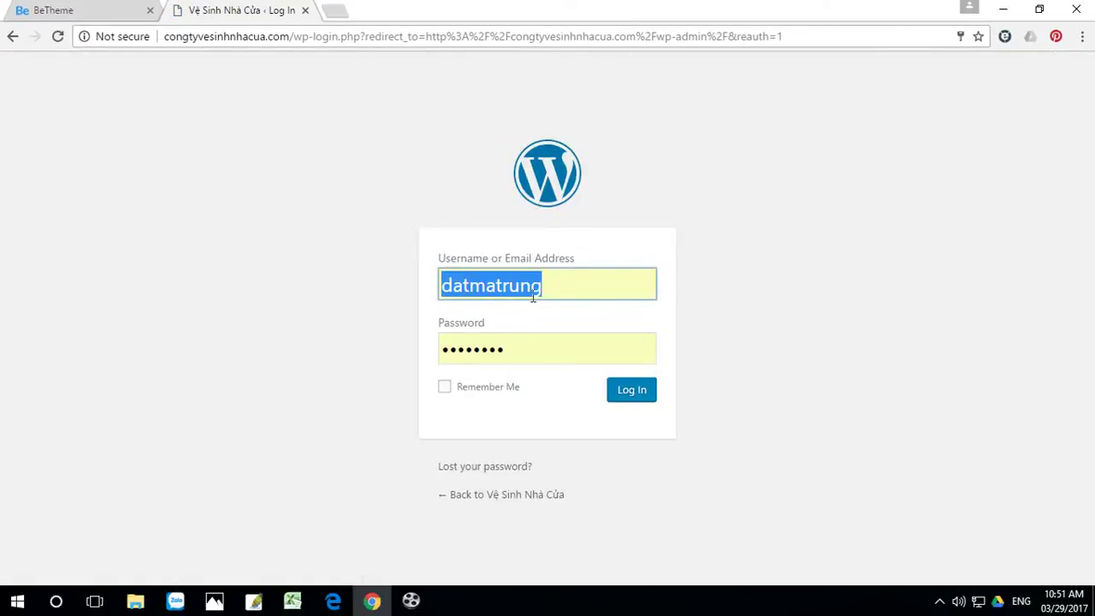
# Step: Log in and deactivate the Clef and Limit Login Attempts plugins
pyautogui.click(634, 394)
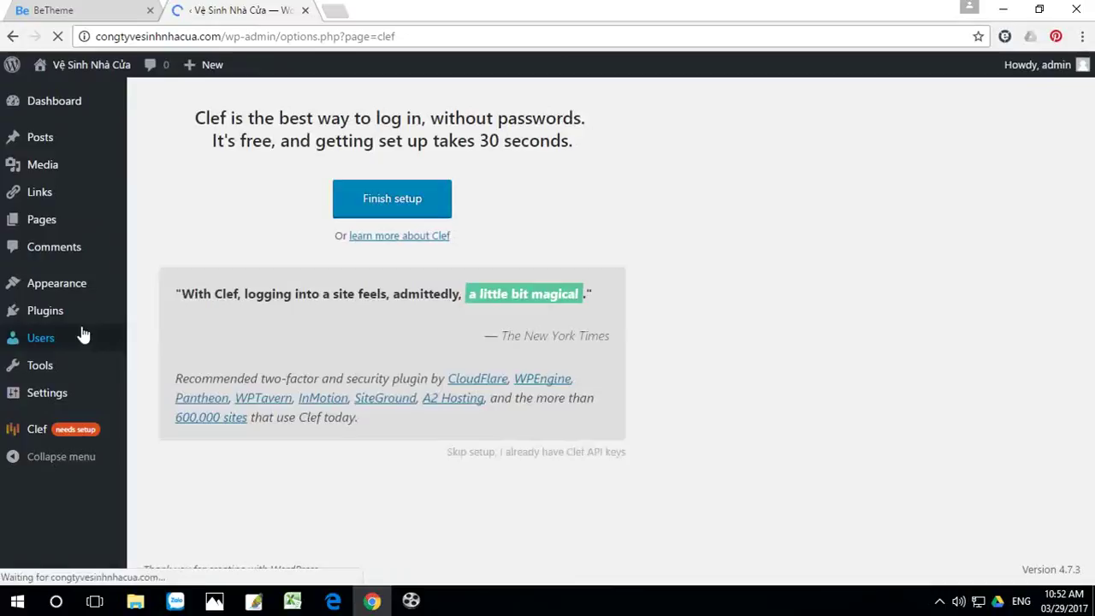
pyautogui.moveTo(43, 310)
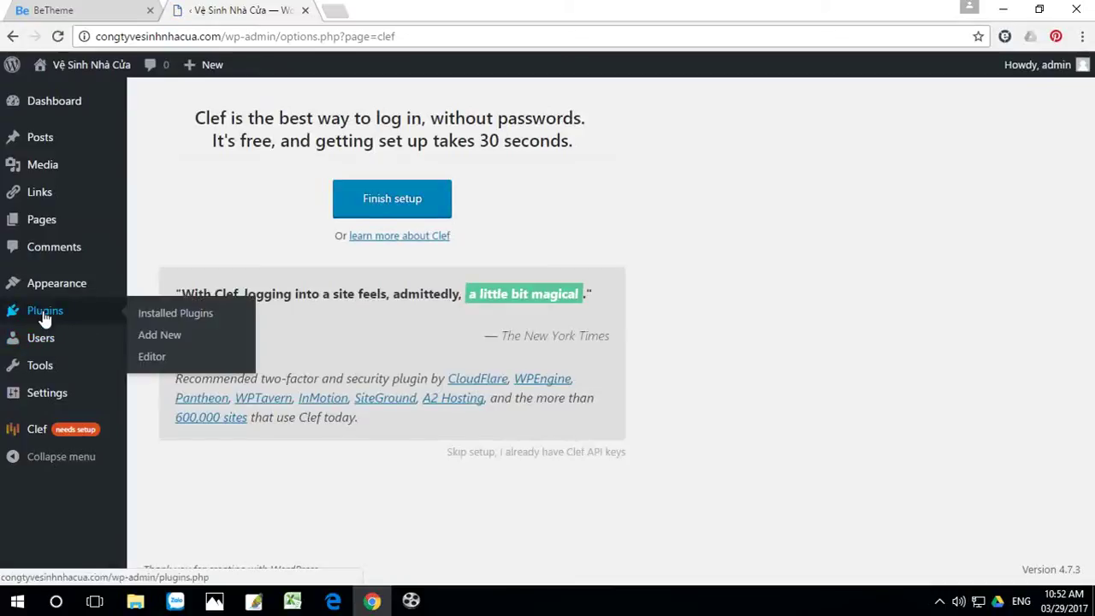
pyautogui.click(155, 318)
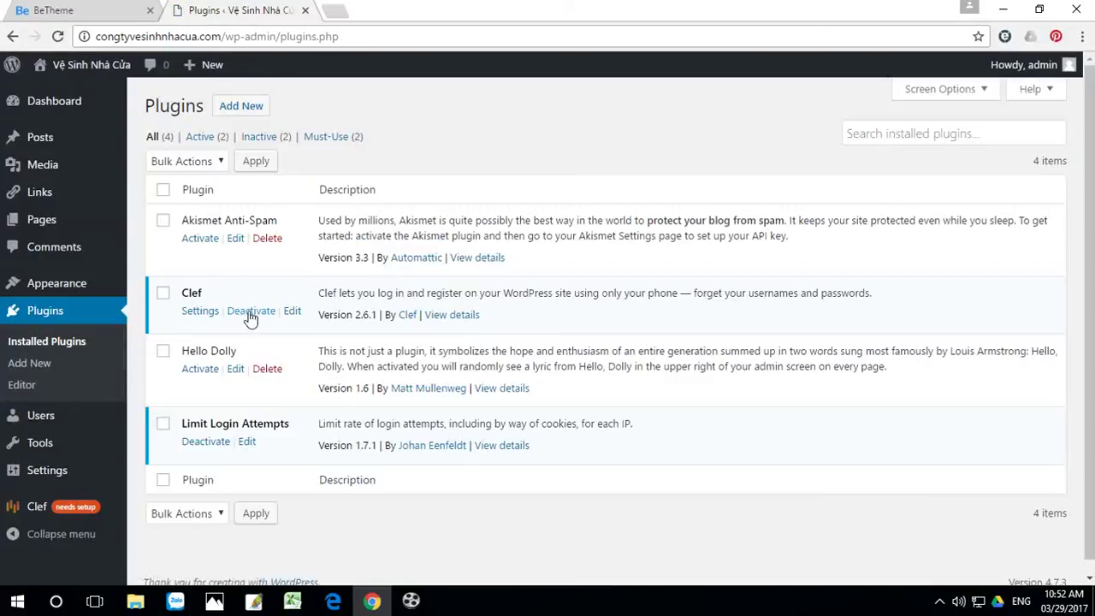
pyautogui.click(249, 311)
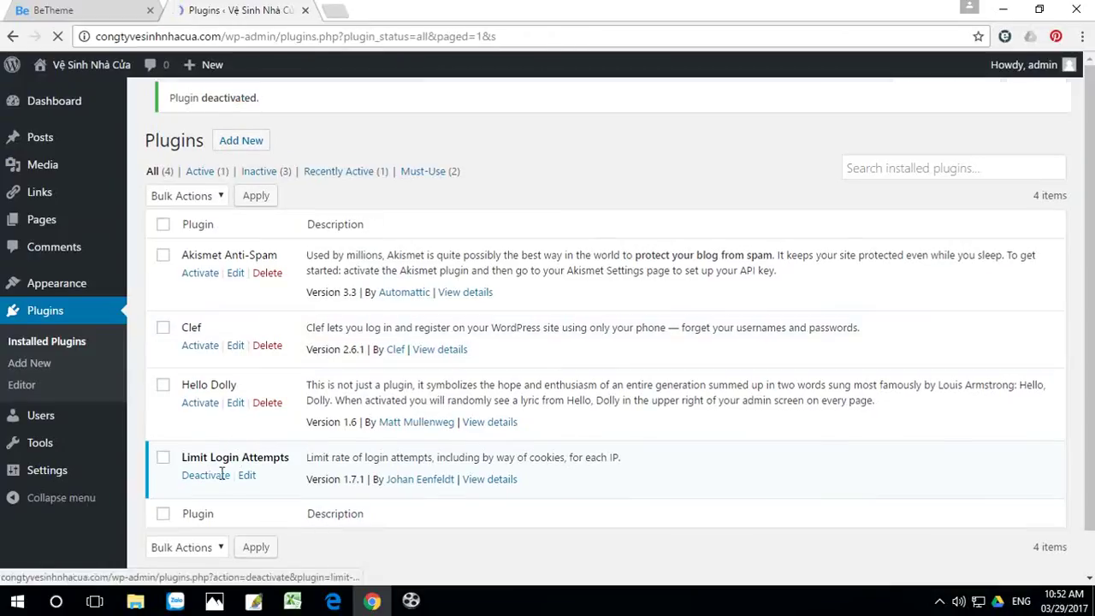
pyautogui.click(206, 486)
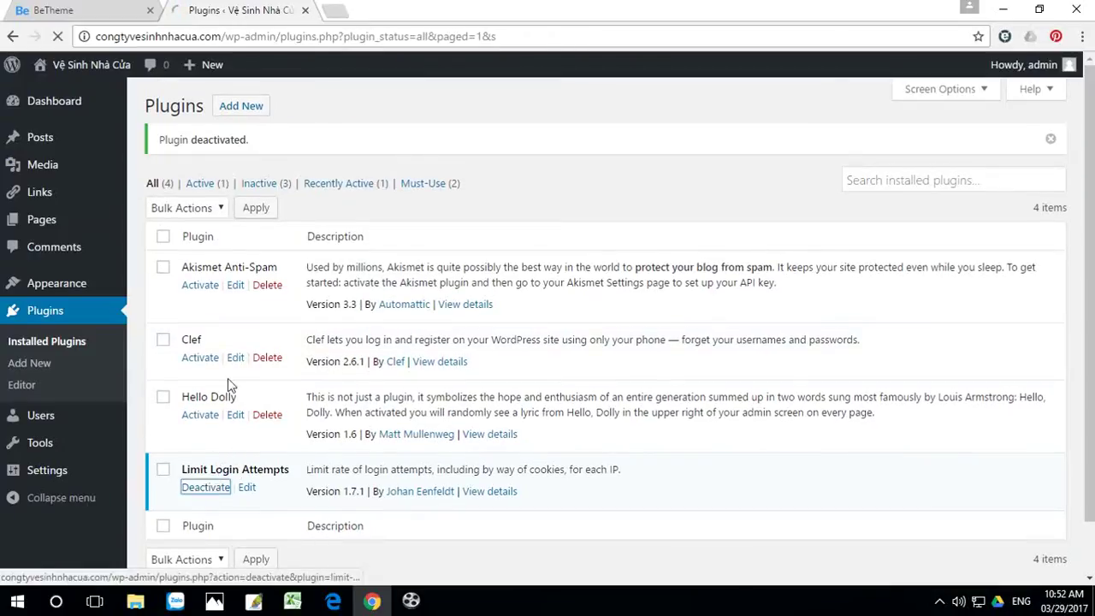
# Step: Bulk-delete all four plugins: Akismet, Clef, Hello Dolly and Limit Login Attempts
pyautogui.click(164, 240)
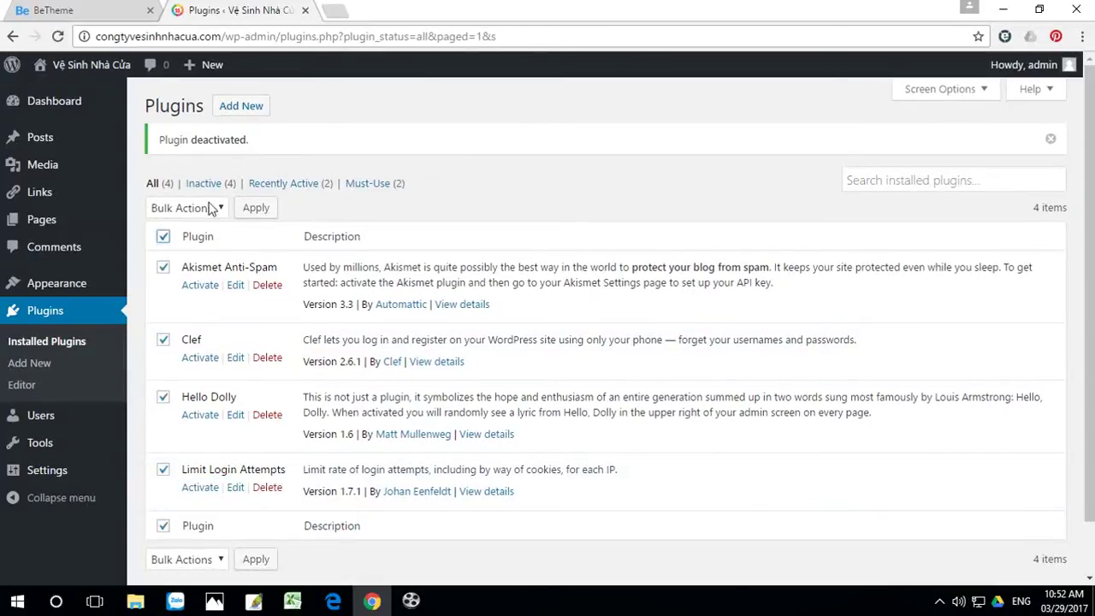
pyautogui.click(203, 208)
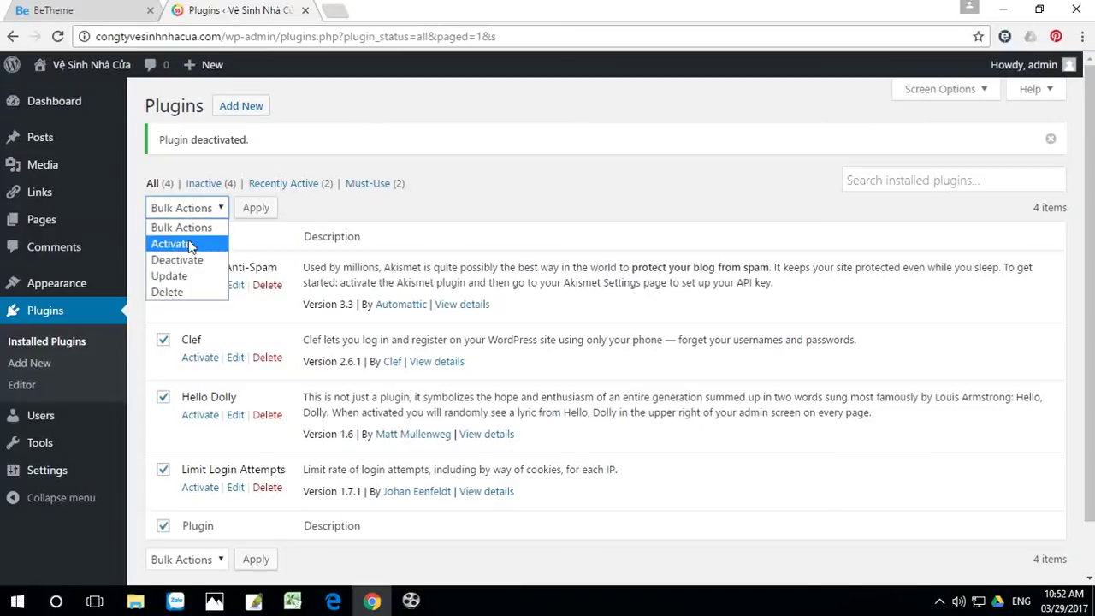
pyautogui.click(169, 292)
pyautogui.click(263, 211)
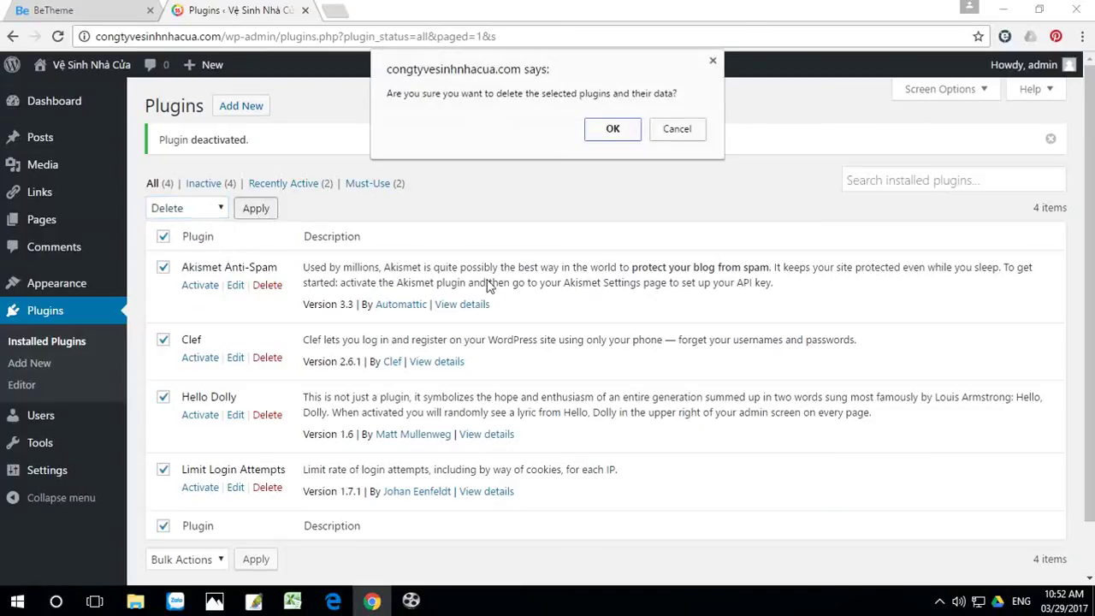
pyautogui.click(614, 135)
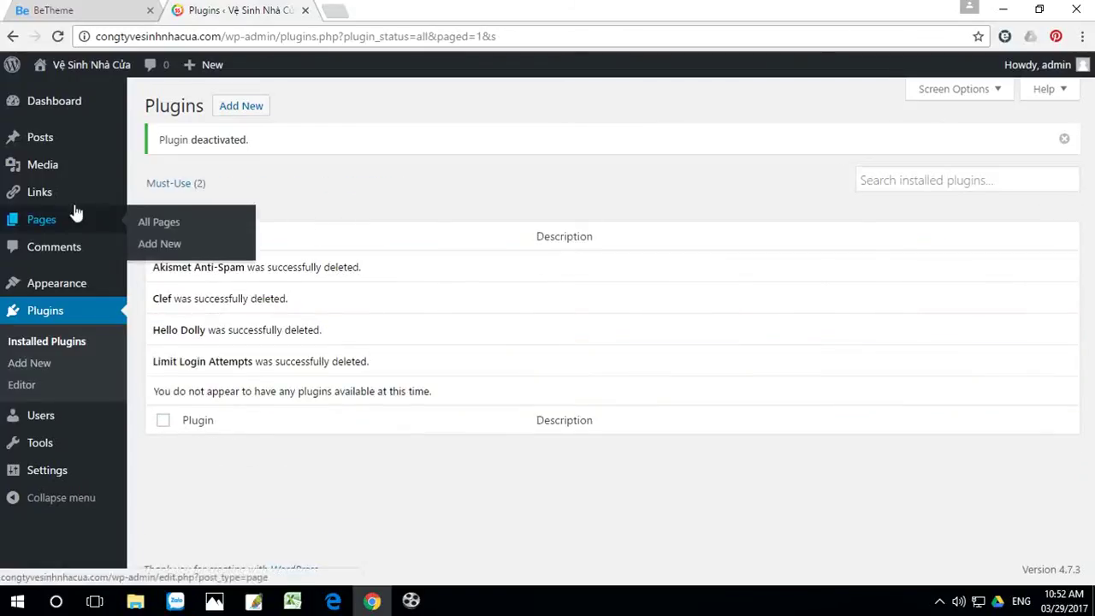
pyautogui.moveTo(45, 140)
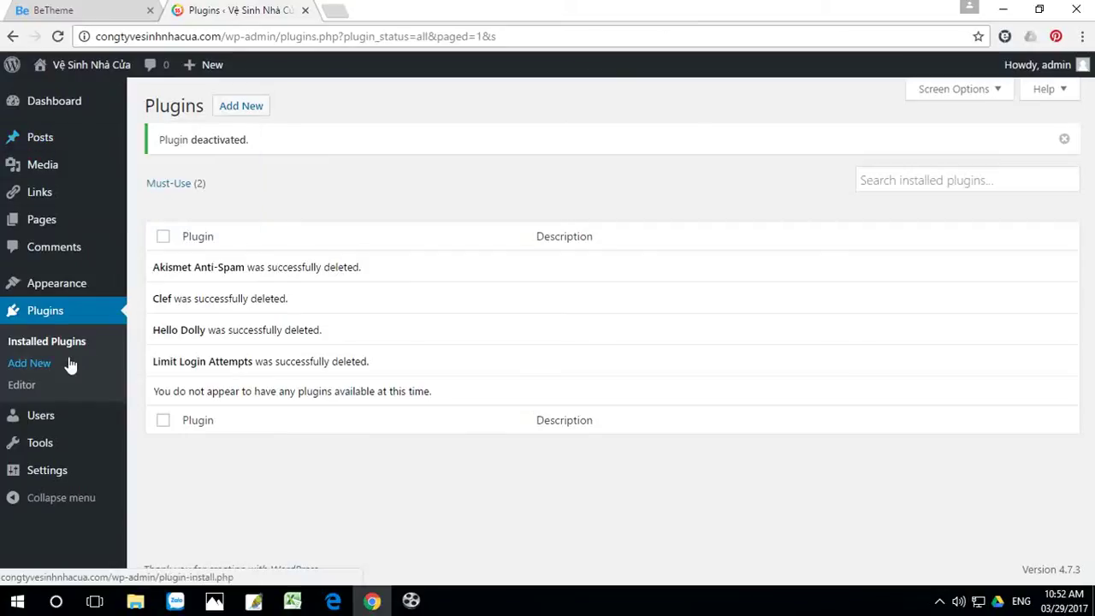
pyautogui.moveTo(44, 481)
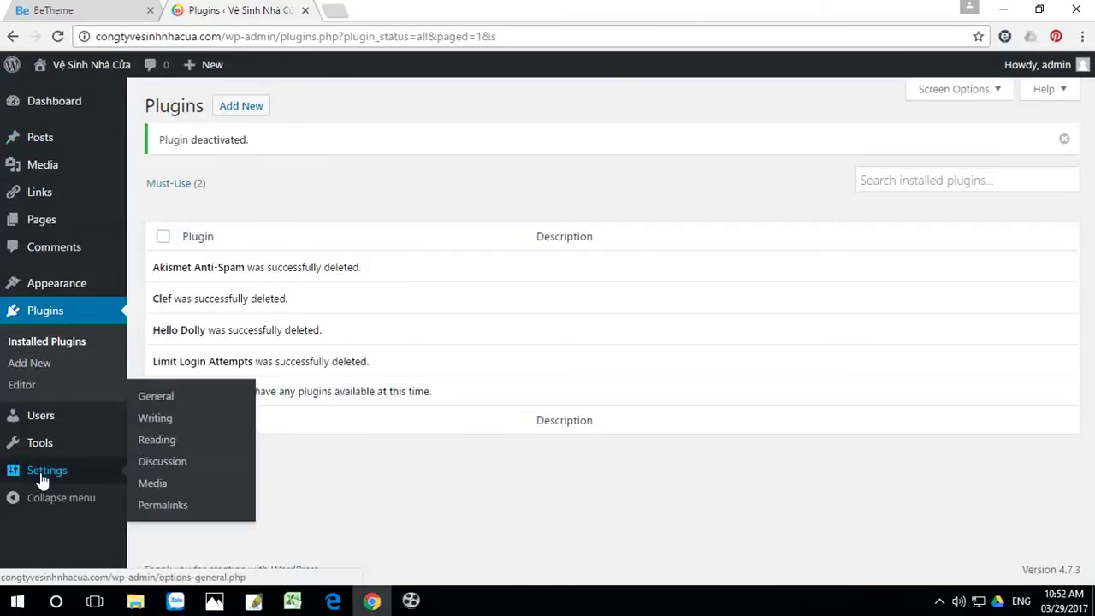
# Step: In General Settings, clear the tagline and allow anyone to register
pyautogui.click(161, 399)
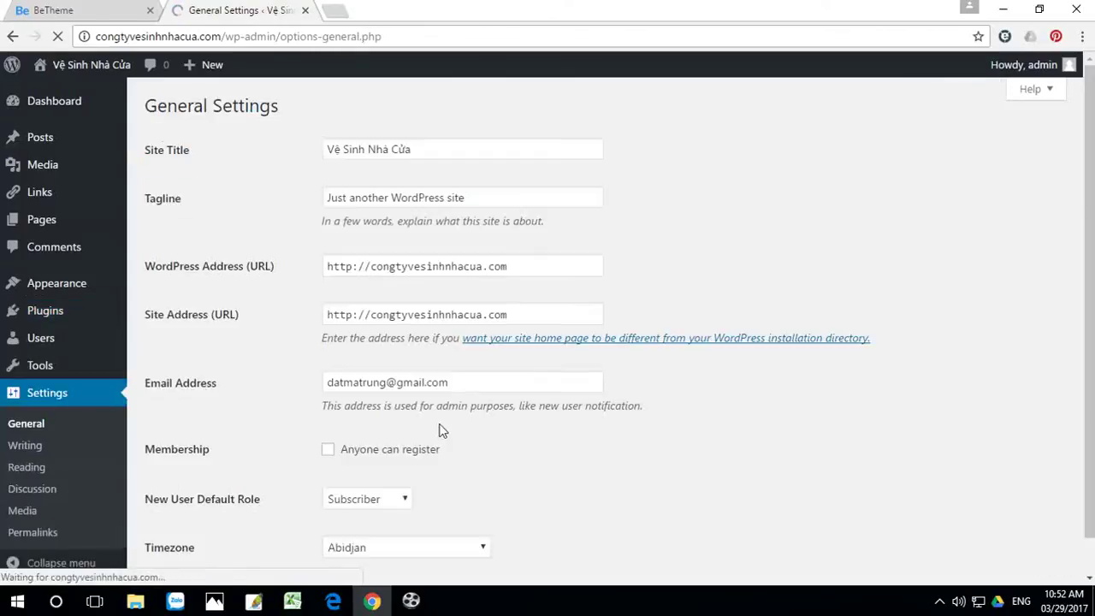
pyautogui.moveTo(508, 208); pyautogui.dragTo(279, 196)
pyautogui.press('BackSpace')
pyautogui.scroll(-1, 358, 245)
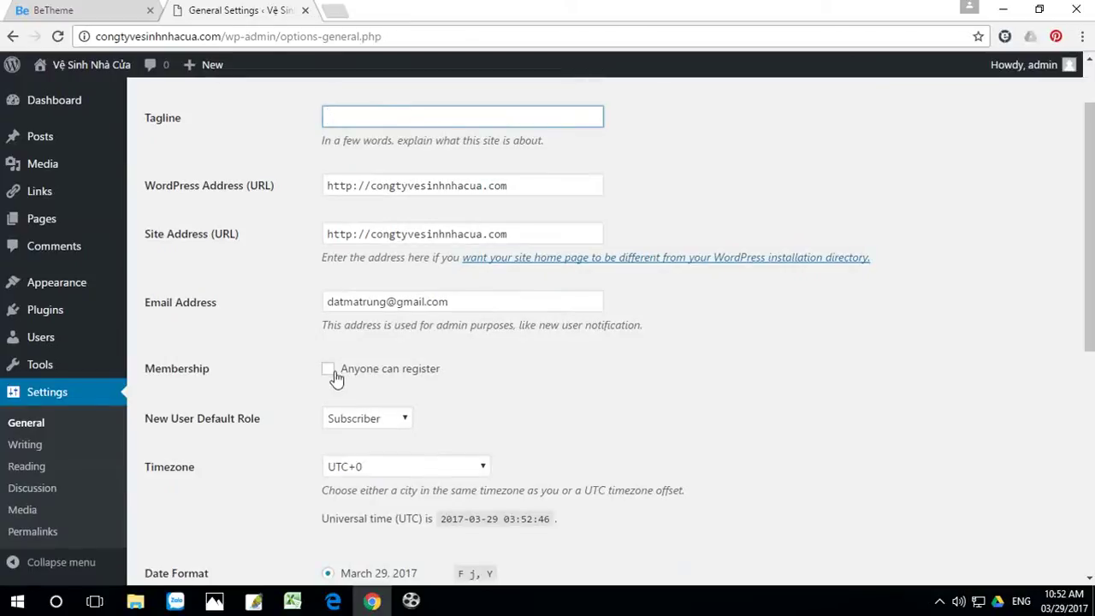
pyautogui.click(329, 369)
# Step: Set the site language to Tiếng Việt and save the general settings
pyautogui.scroll(-6, 444, 369)
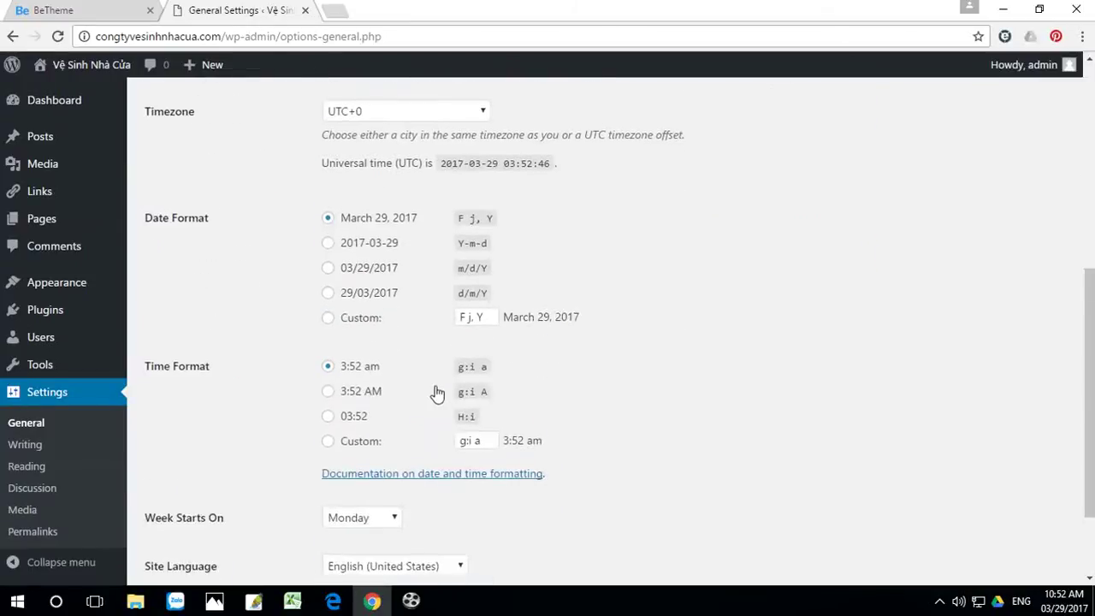
pyautogui.click(350, 452)
pyautogui.moveTo(466, 63); pyautogui.dragTo(455, 414)
pyautogui.click(372, 391)
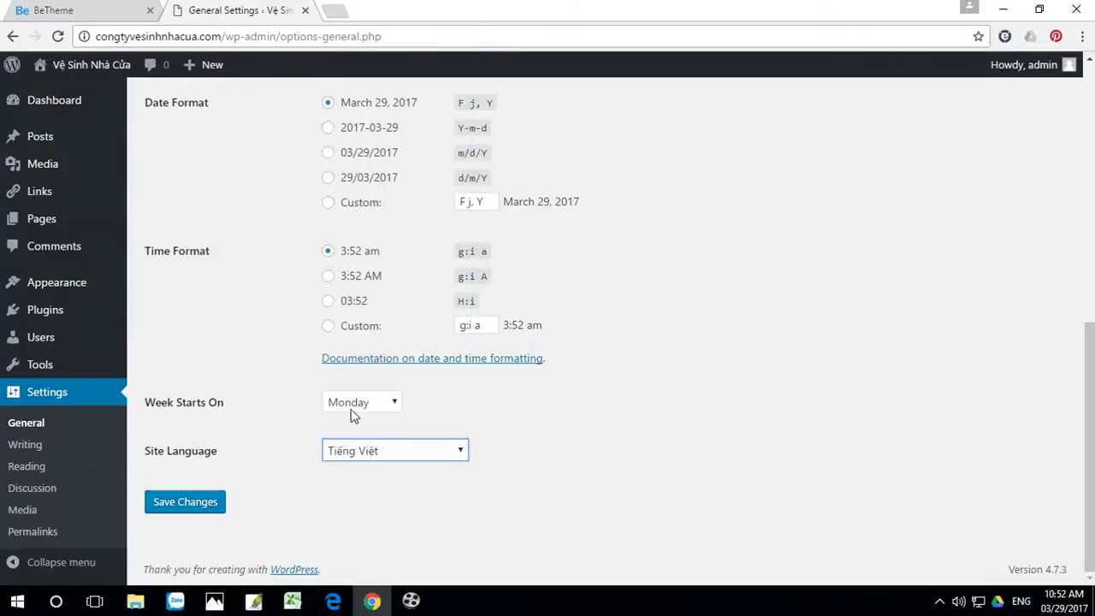
pyautogui.click(195, 510)
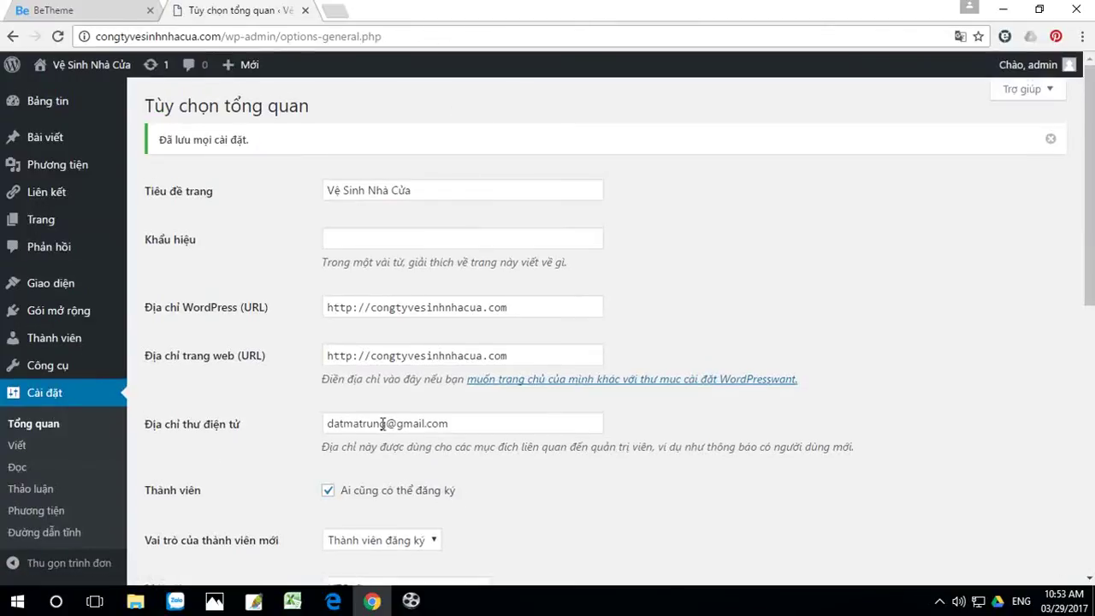
pyautogui.scroll(-2, 232, 391)
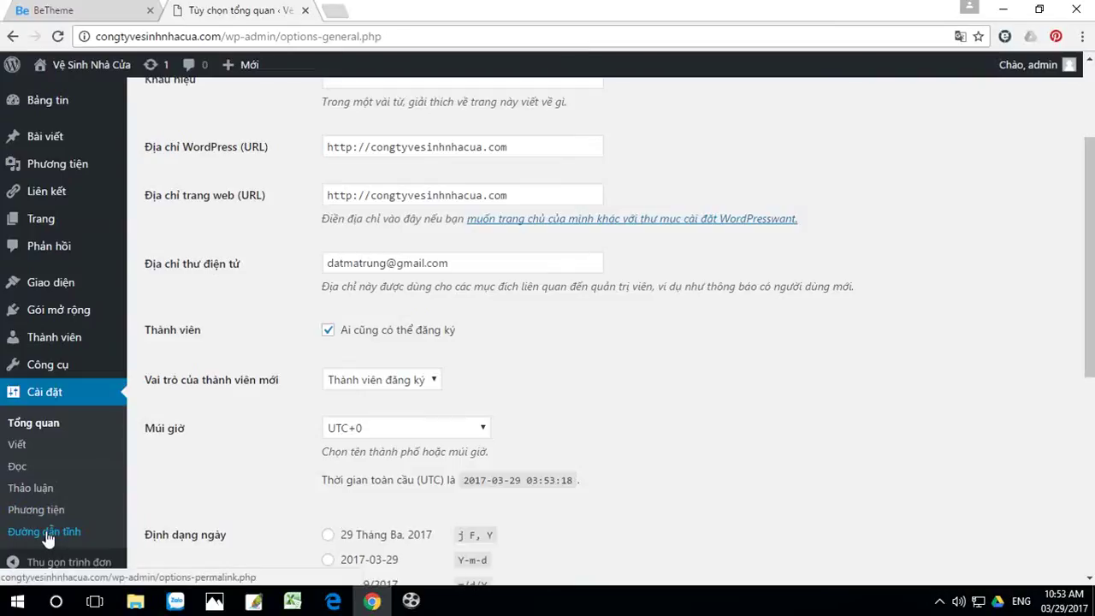
# Step: Trim the custom permalink structure to /%postname% and save it
pyautogui.click(48, 533)
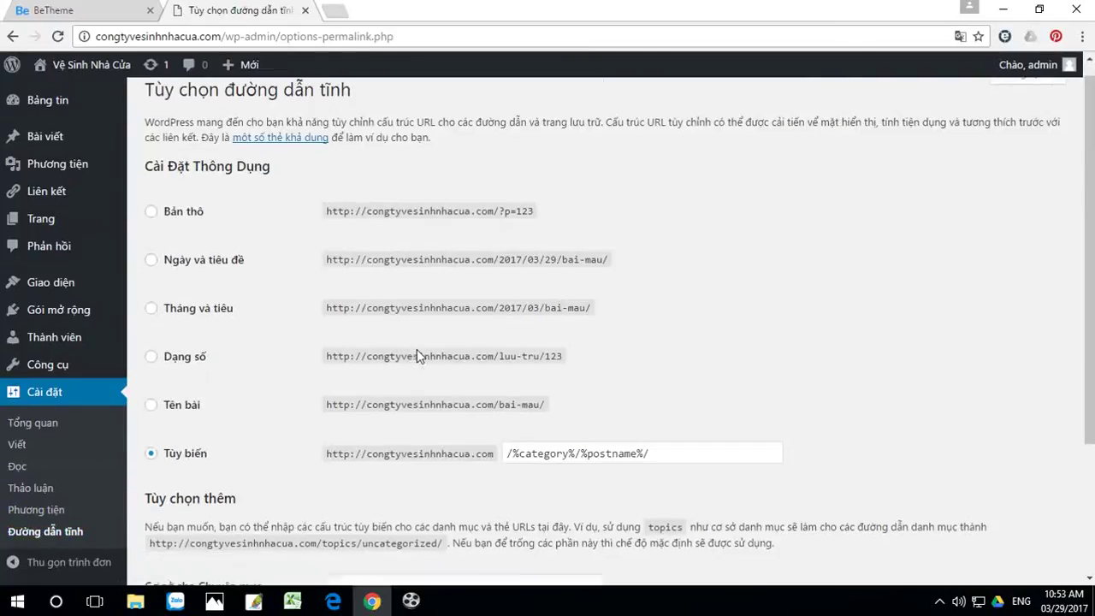
pyautogui.scroll(-1, 417, 351)
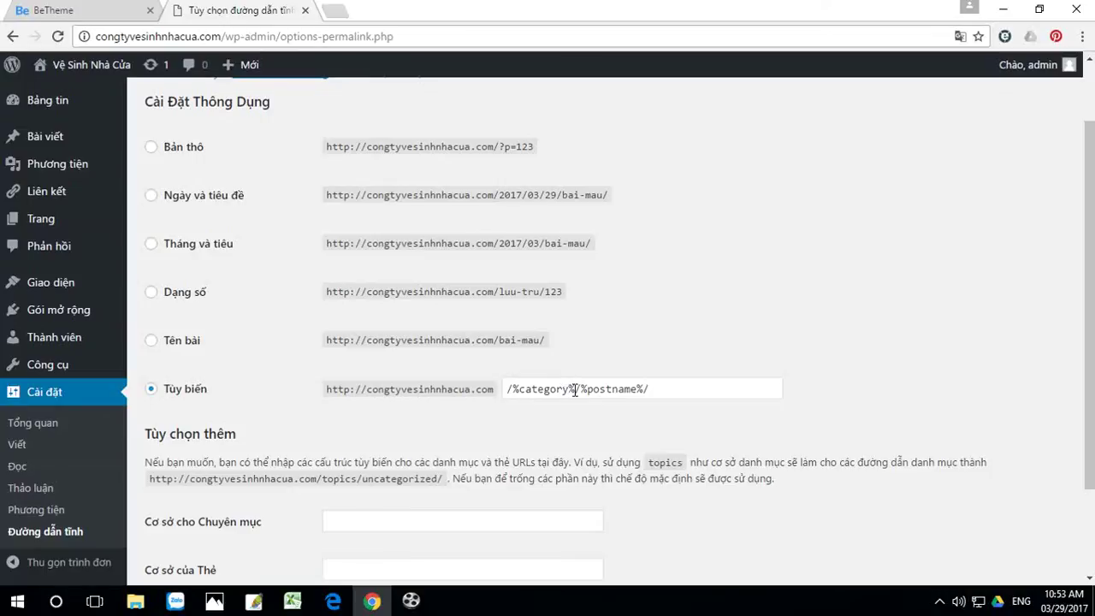
pyautogui.moveTo(575, 389); pyautogui.dragTo(479, 406)
pyautogui.press('BackSpace')
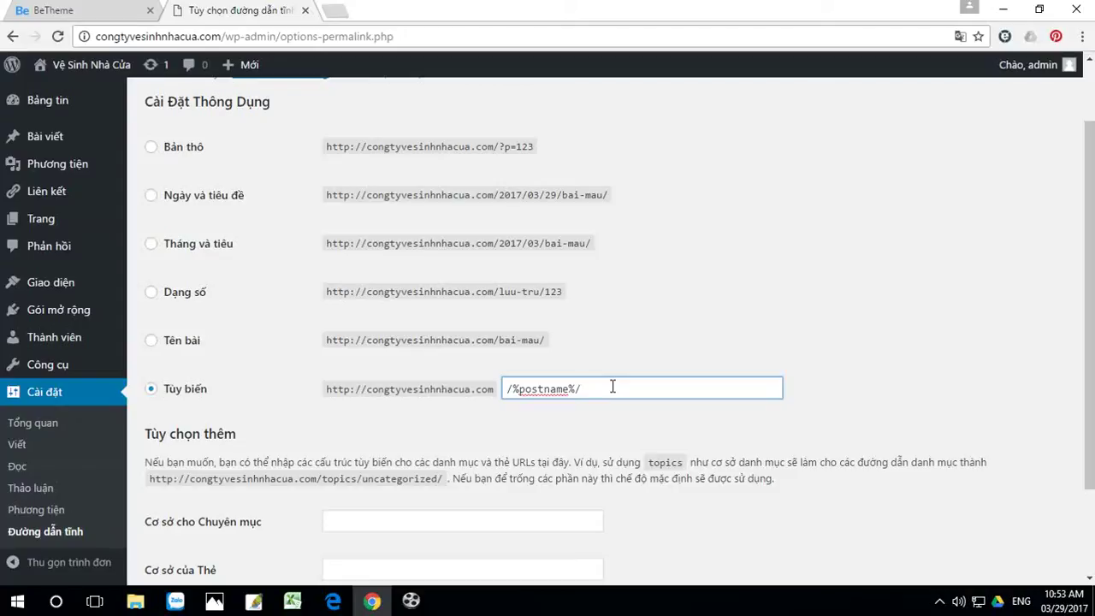
pyautogui.press('BackSpace')
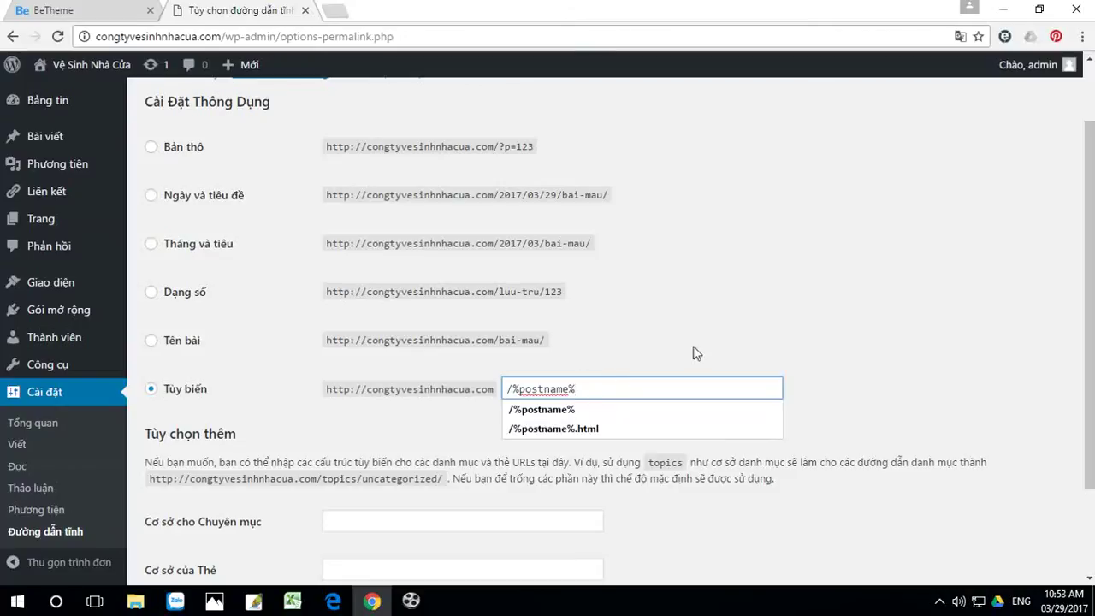
pyautogui.click(864, 292)
pyautogui.scroll(-2, 821, 305)
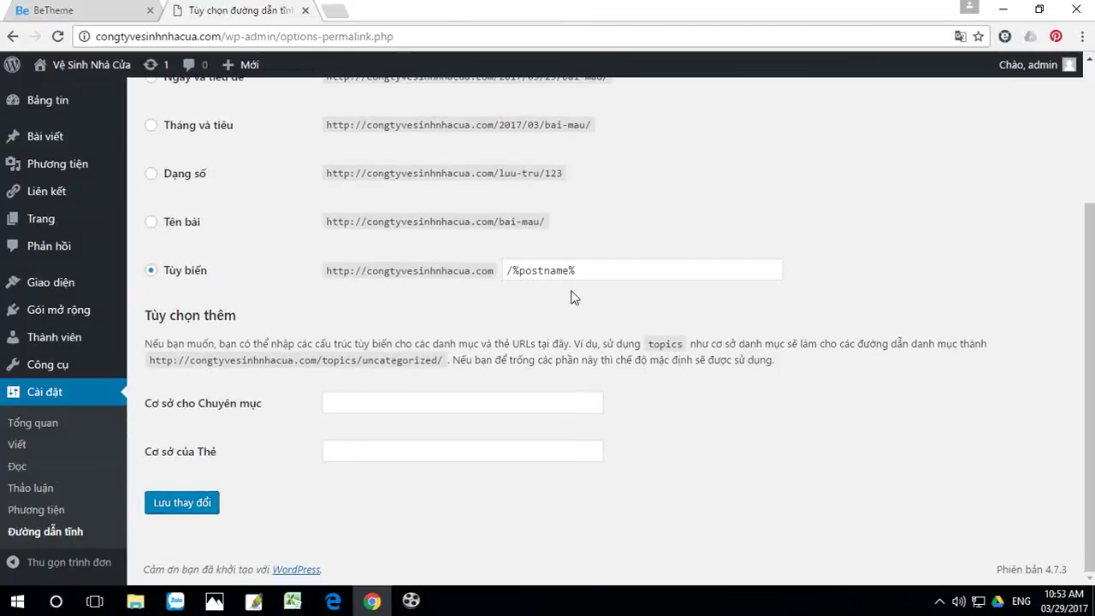
pyautogui.click(174, 507)
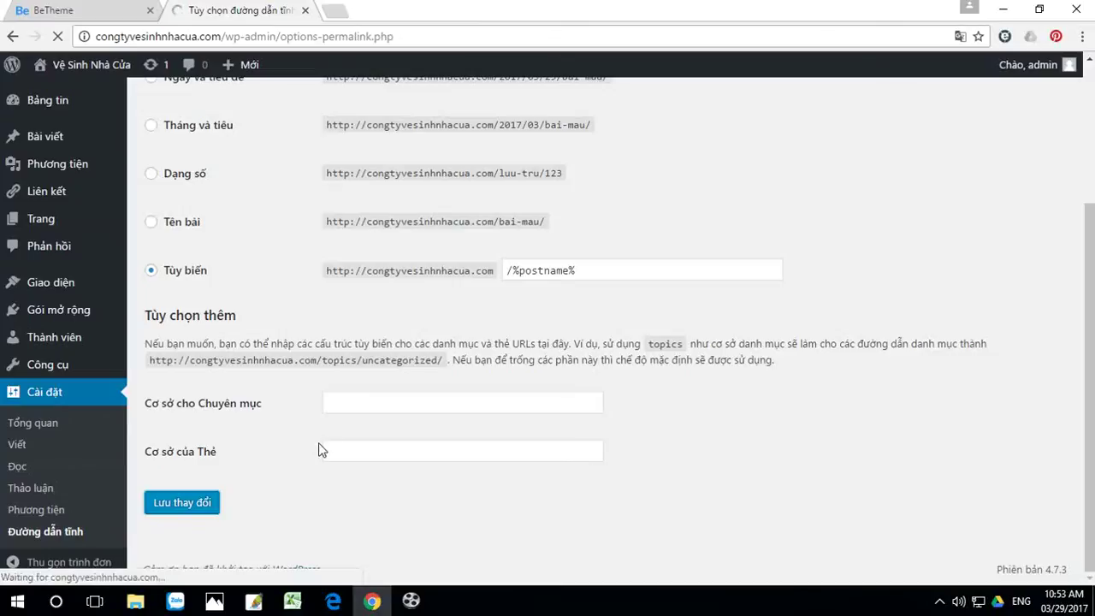
pyautogui.moveTo(29, 295)
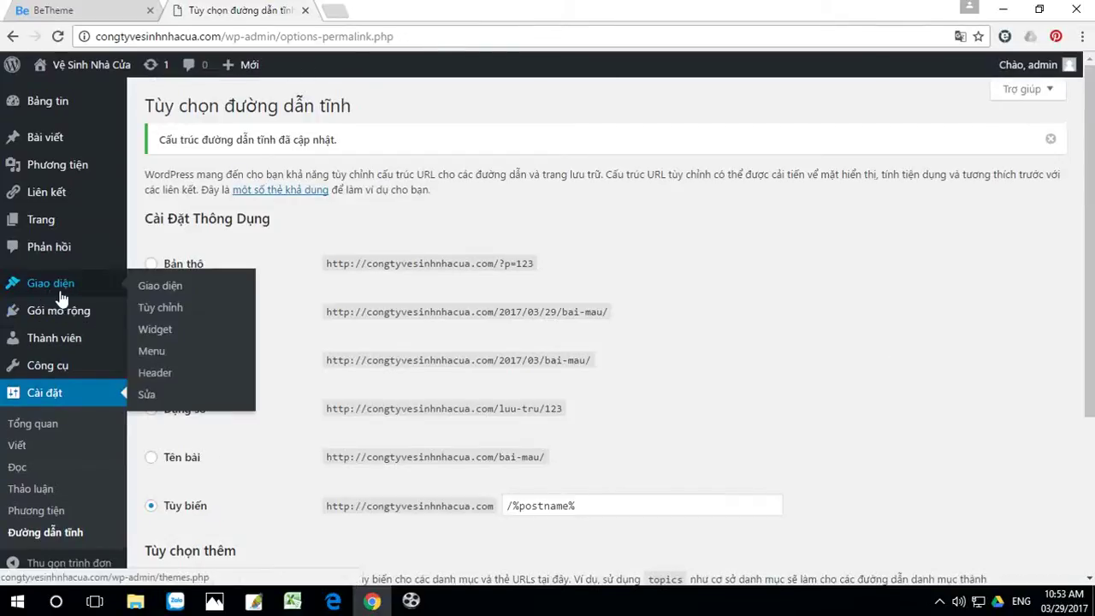
# Step: Check the empty Footer 1 and Footer 2 widget areas
pyautogui.click(159, 333)
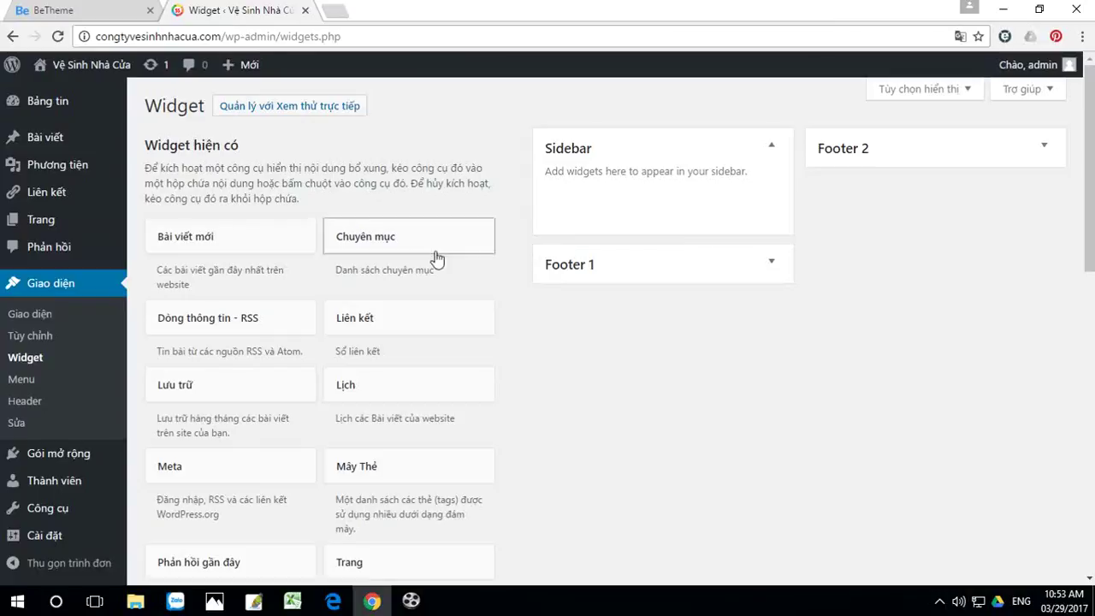
pyautogui.click(772, 266)
pyautogui.click(772, 266)
pyautogui.click(1044, 147)
pyautogui.click(1043, 147)
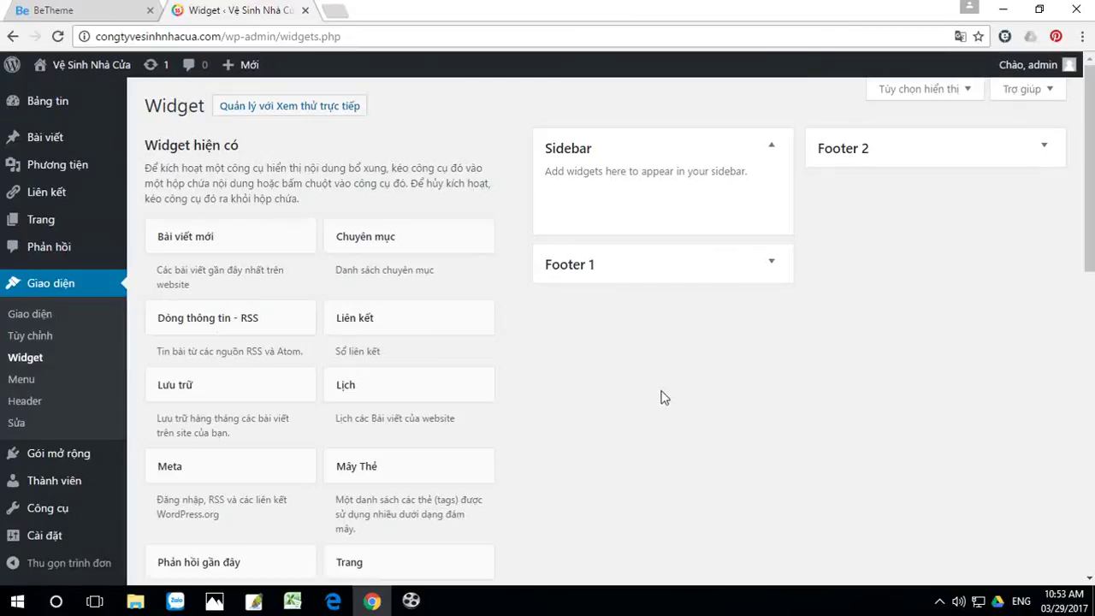
# Step: Go to Themes and bring up the Add New theme page
pyautogui.moveTo(61, 150)
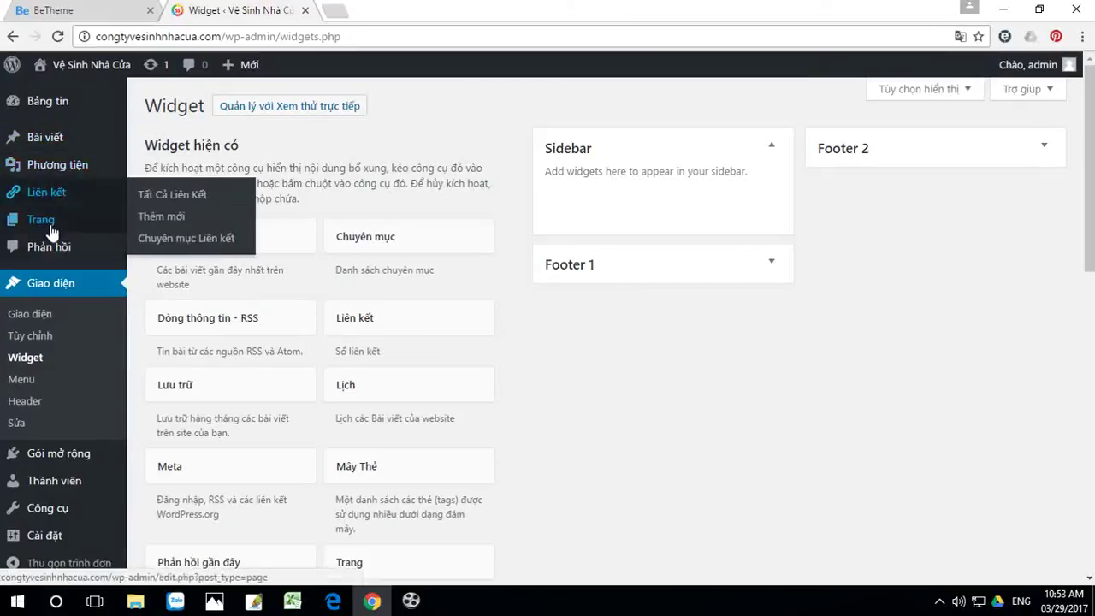
pyautogui.click(29, 314)
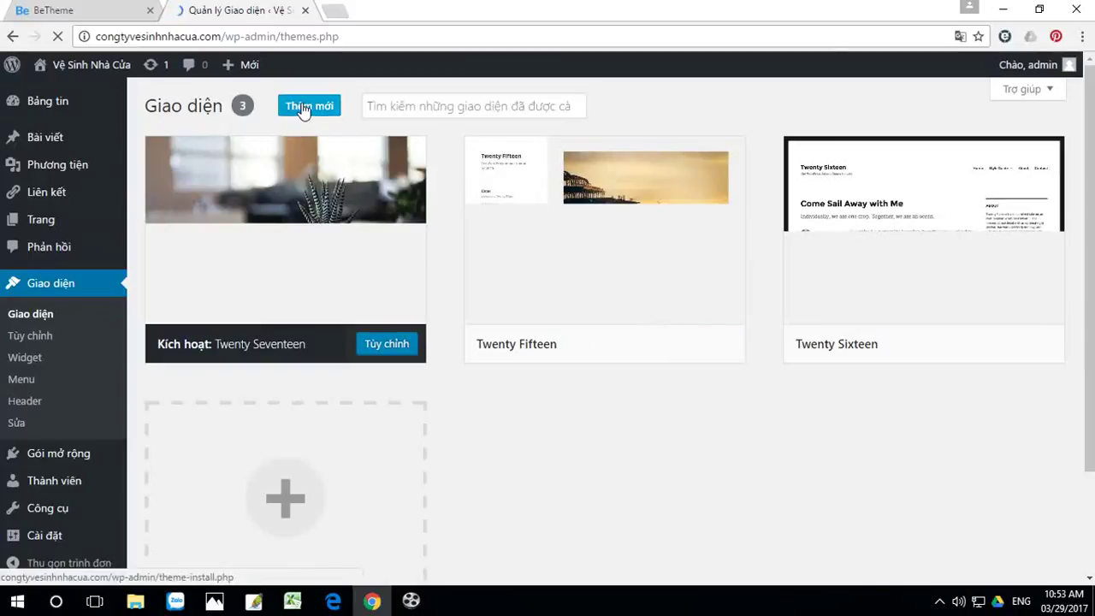
pyautogui.moveTo(564, 246)
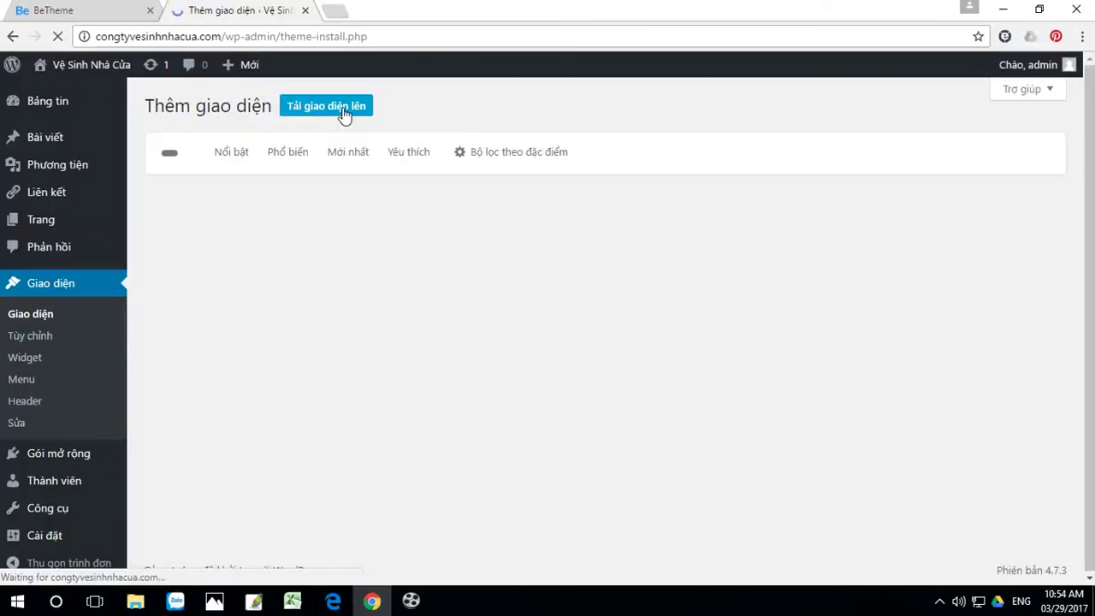
# Step: Upload and install betheme.zip from the Desktop, then minimise Chrome
pyautogui.click(342, 114)
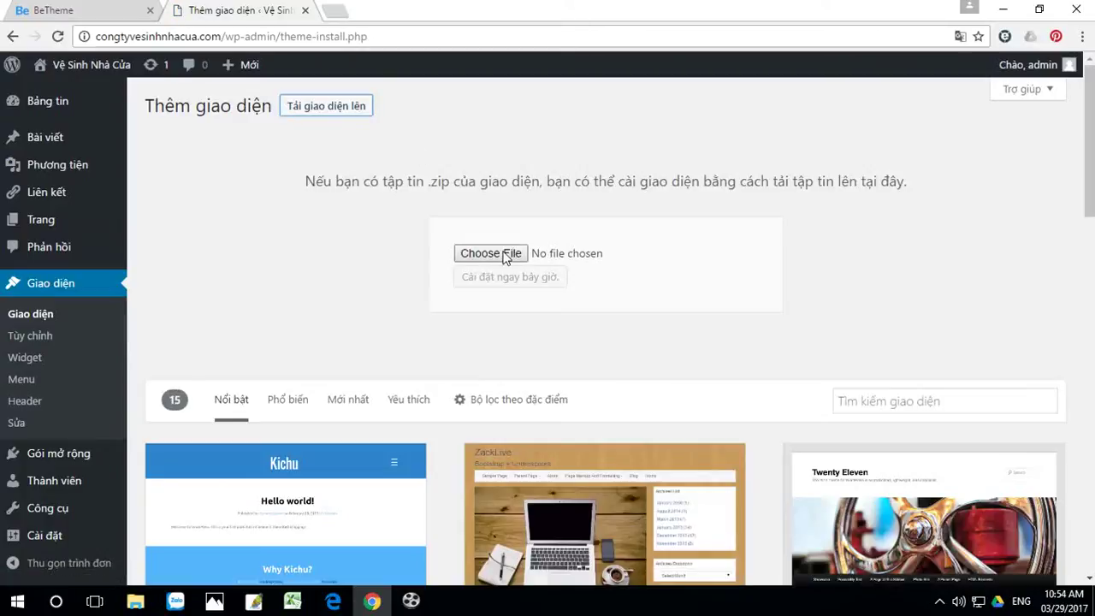
pyautogui.click(490, 254)
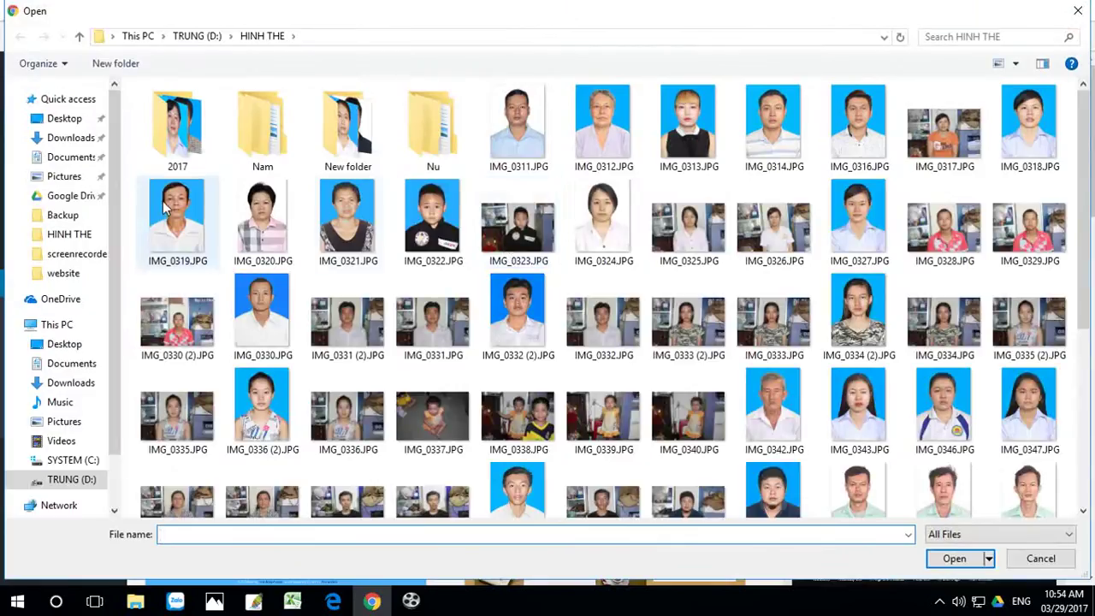
pyautogui.click(75, 344)
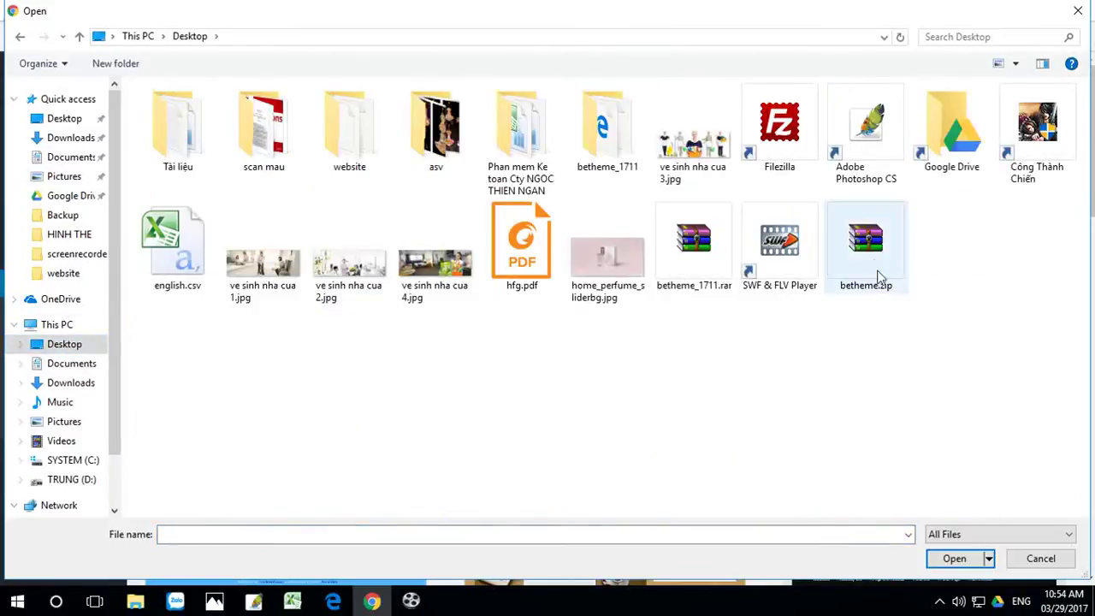
pyautogui.click(872, 248)
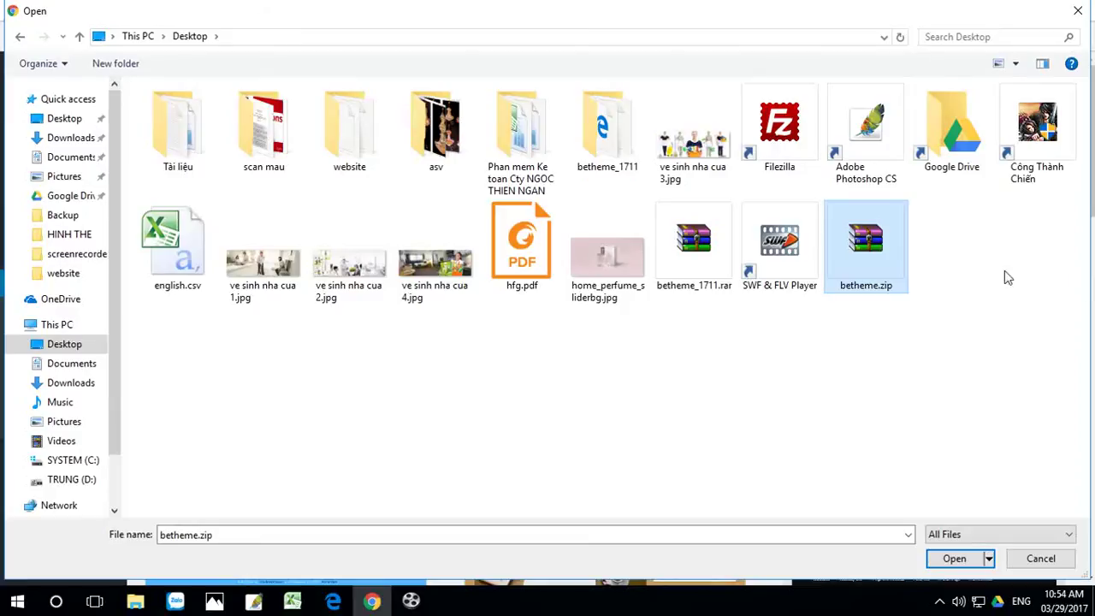
pyautogui.click(970, 560)
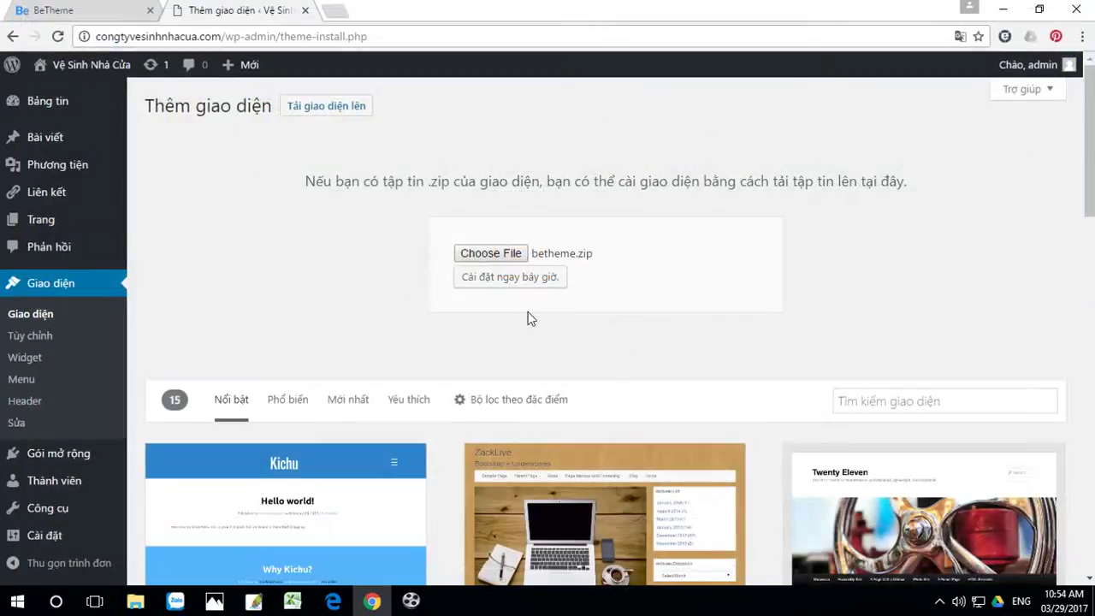
pyautogui.click(514, 278)
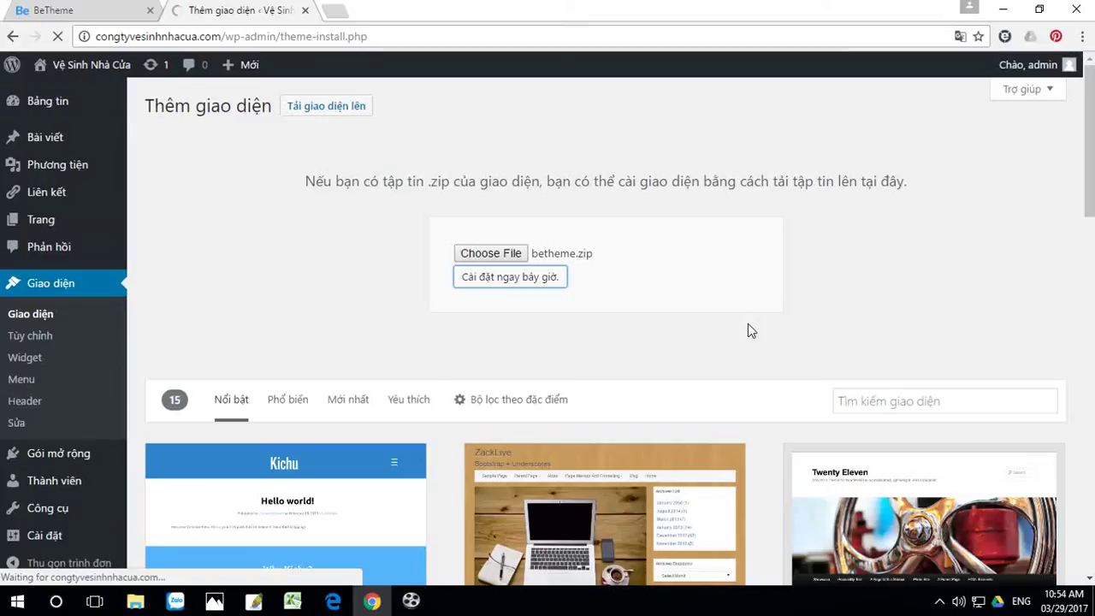
pyautogui.click(1006, 12)
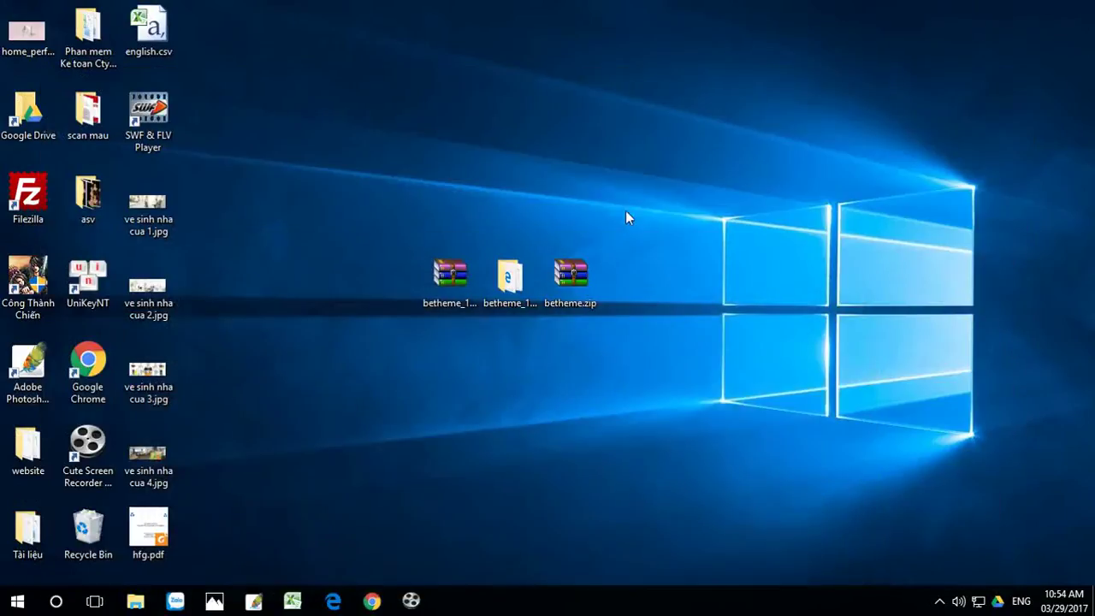
# Step: Confirm betheme.zip is 27.4 MB in its Properties, then return to Chrome
pyautogui.rightClick(577, 280)
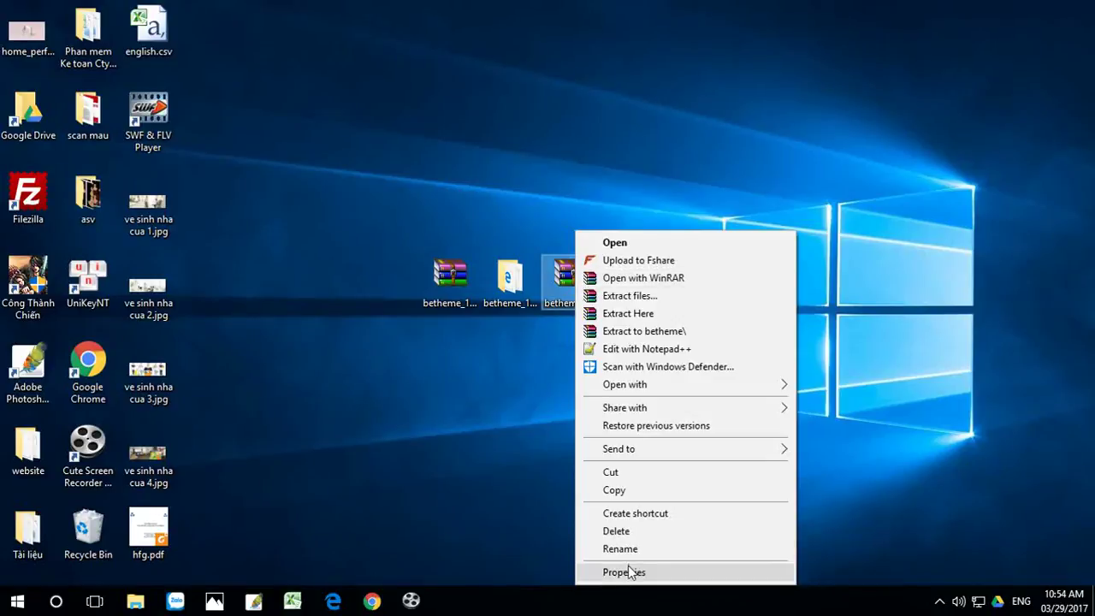
pyautogui.click(631, 573)
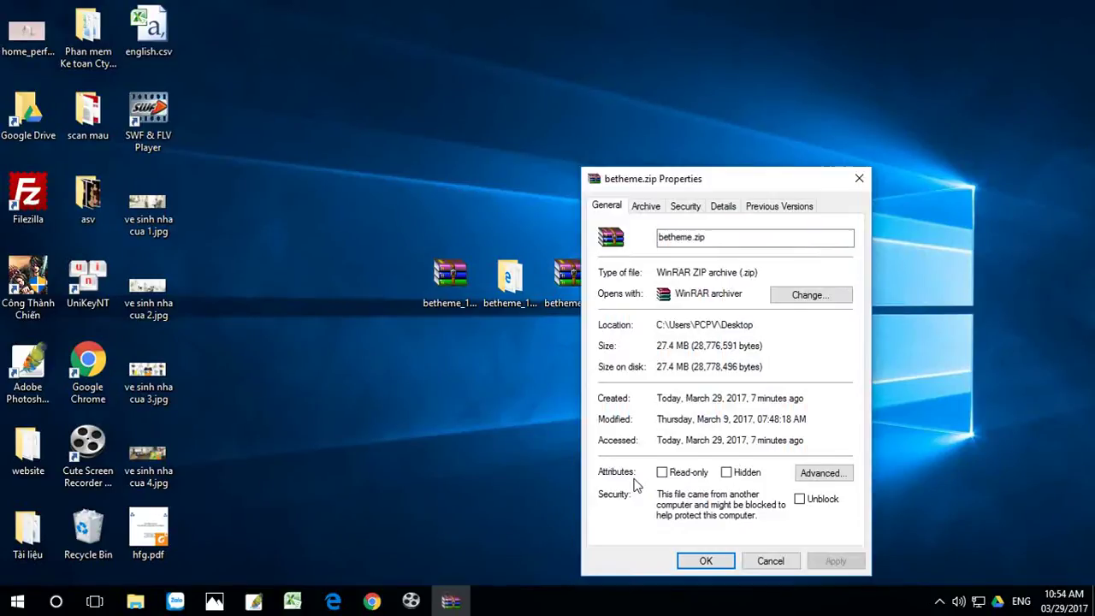
pyautogui.click(723, 562)
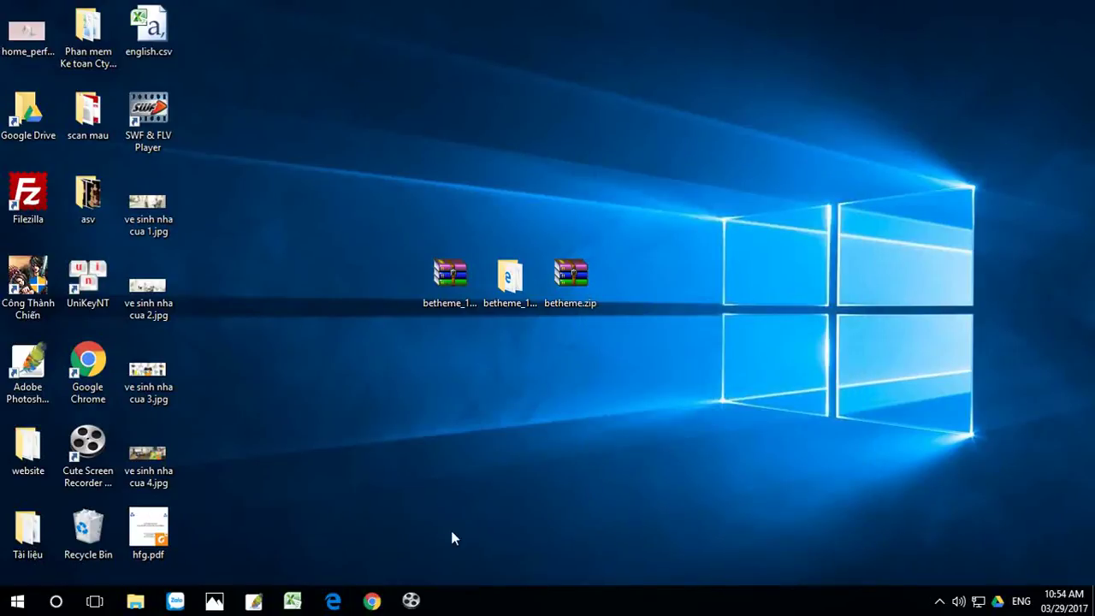
pyautogui.click(371, 601)
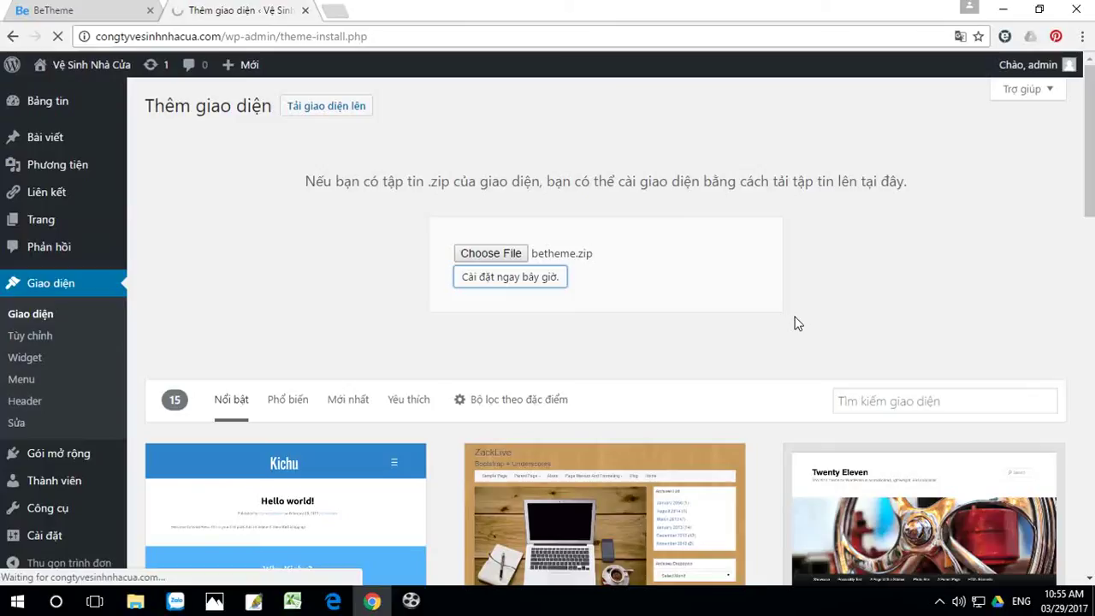
# Step: Browse the BeTheme demo grid and open the Cleaner demo in a new tab
pyautogui.click(92, 12)
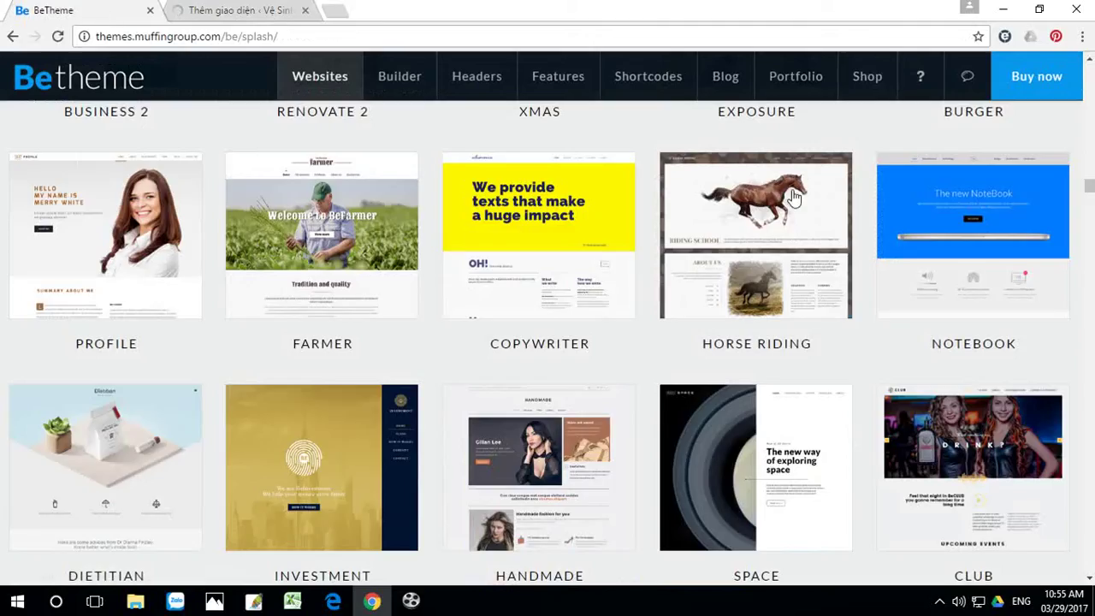
pyautogui.scroll(-12, 970, 282)
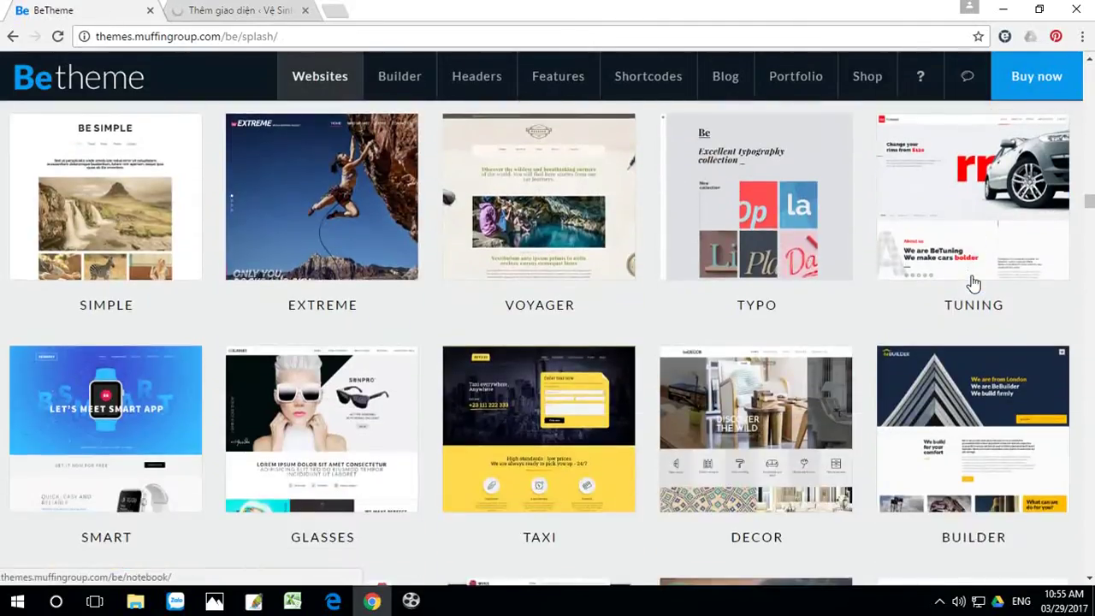
pyautogui.scroll(8, 973, 282)
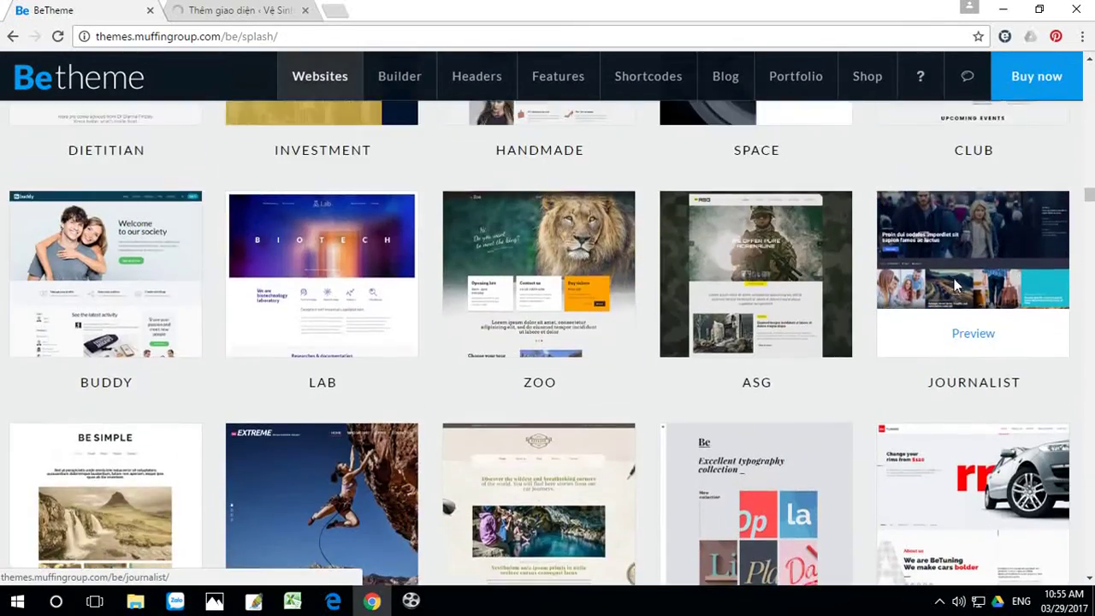
pyautogui.scroll(6, 953, 272)
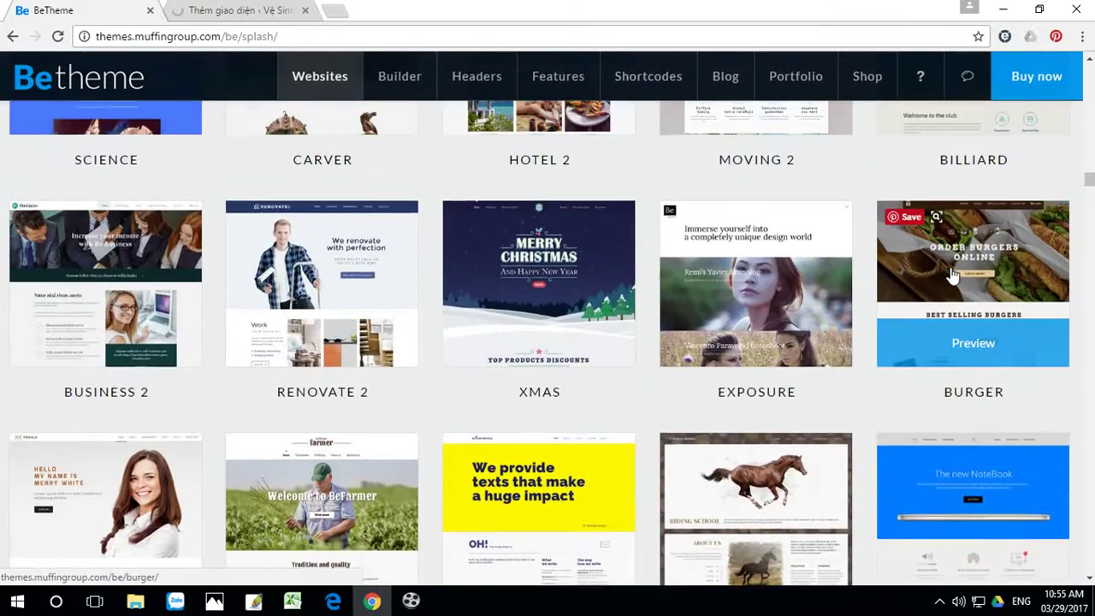
pyautogui.scroll(9, 952, 275)
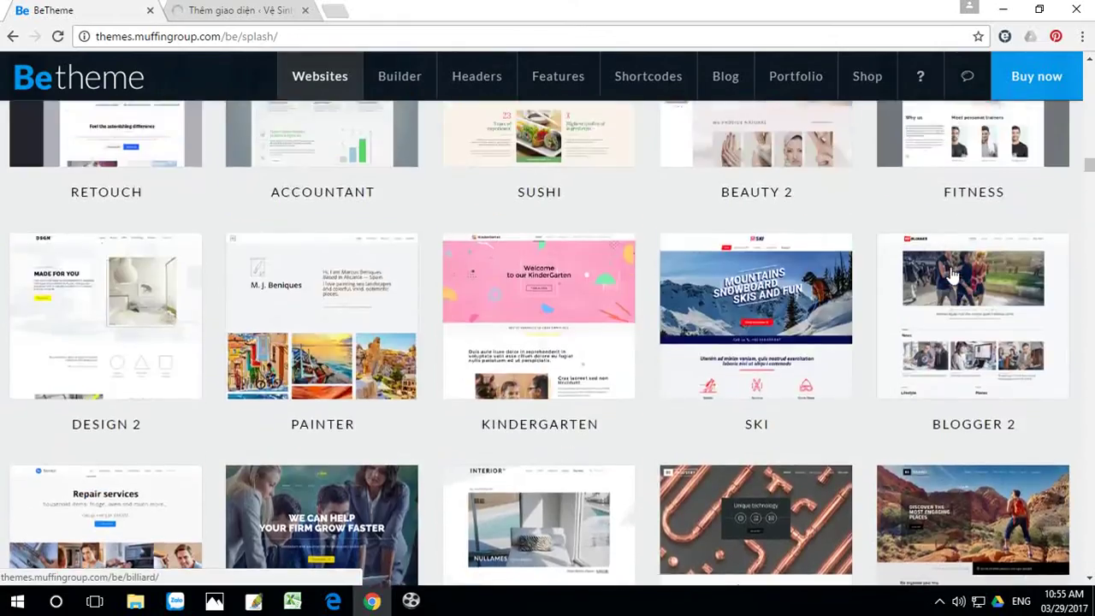
pyautogui.scroll(9, 953, 273)
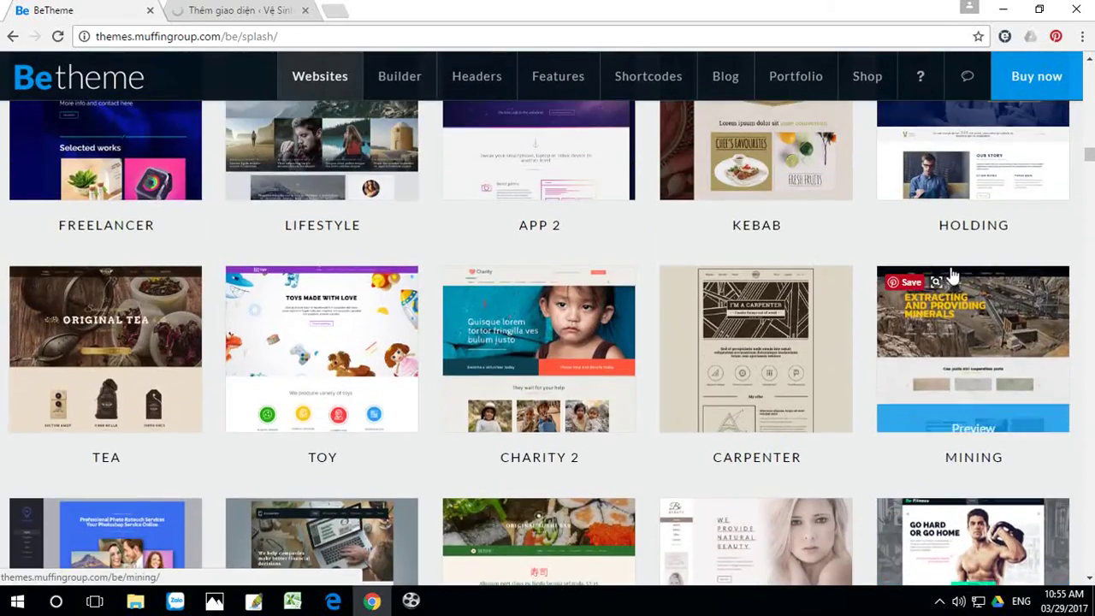
pyautogui.scroll(9, 953, 274)
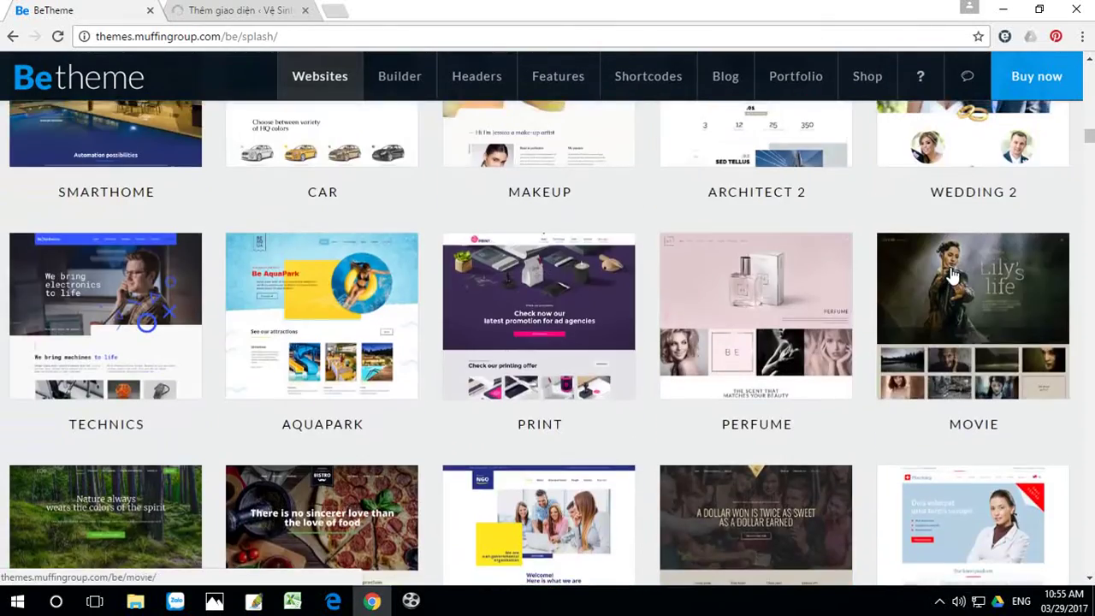
pyautogui.scroll(-9, 953, 275)
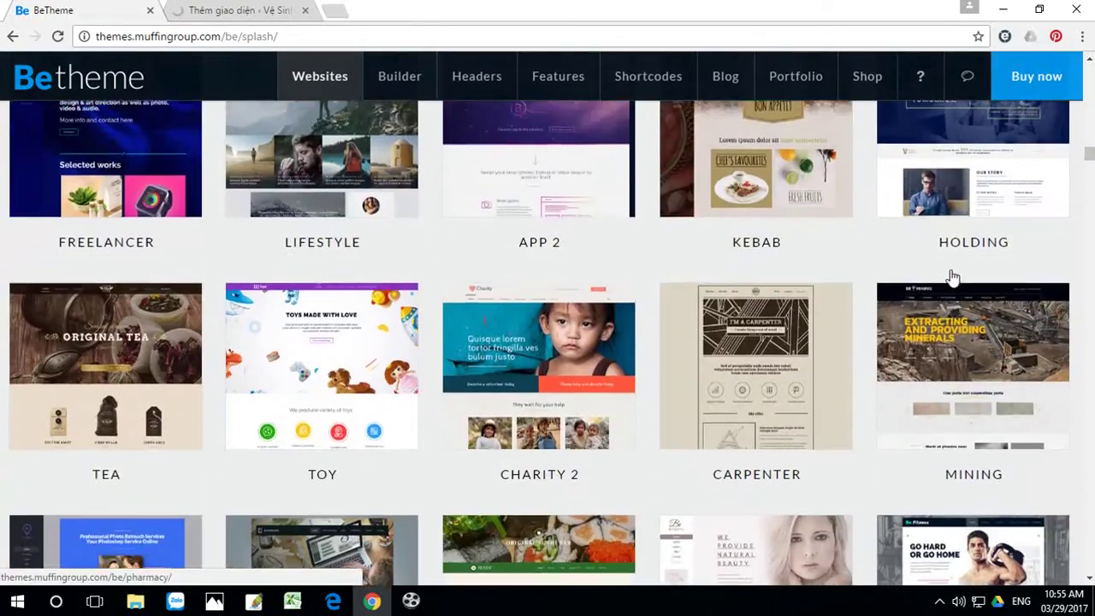
pyautogui.scroll(-12, 953, 278)
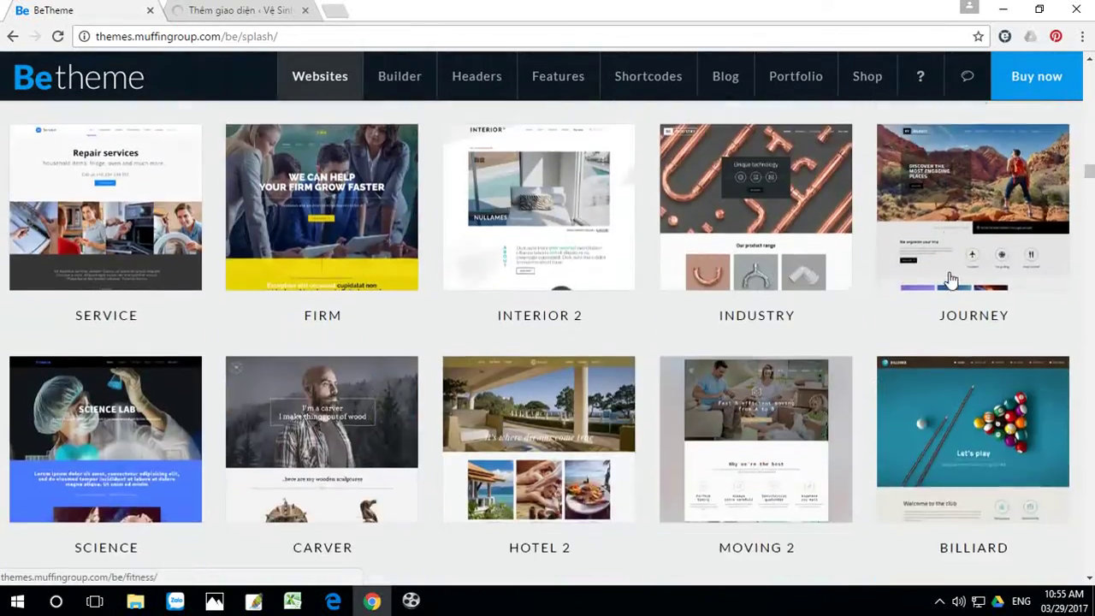
pyautogui.scroll(-12, 949, 280)
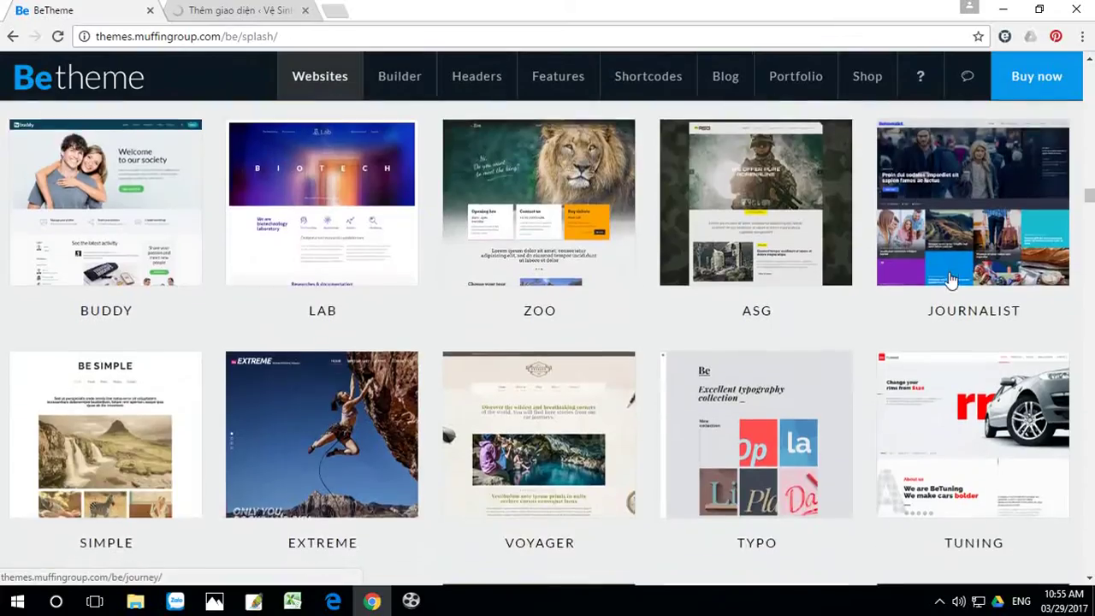
pyautogui.scroll(-12, 950, 280)
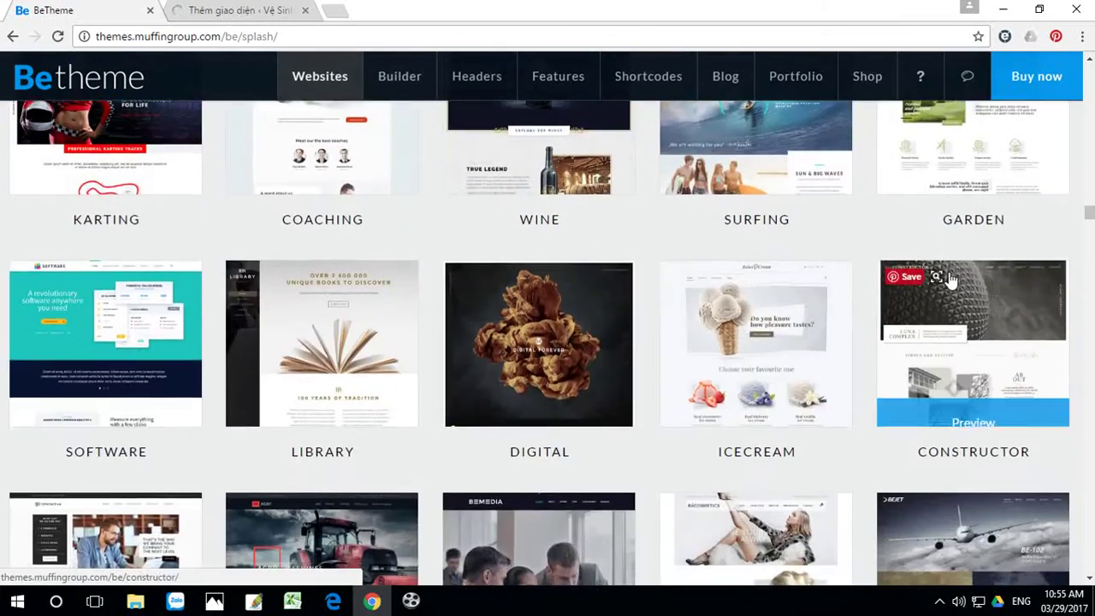
pyautogui.scroll(-10, 950, 279)
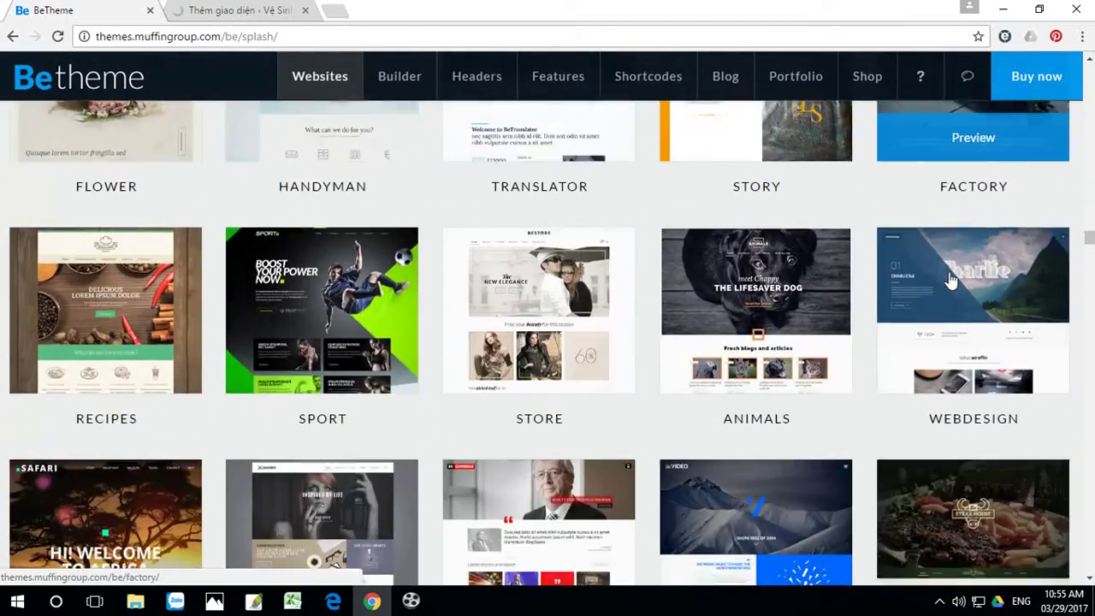
pyautogui.scroll(-10, 949, 280)
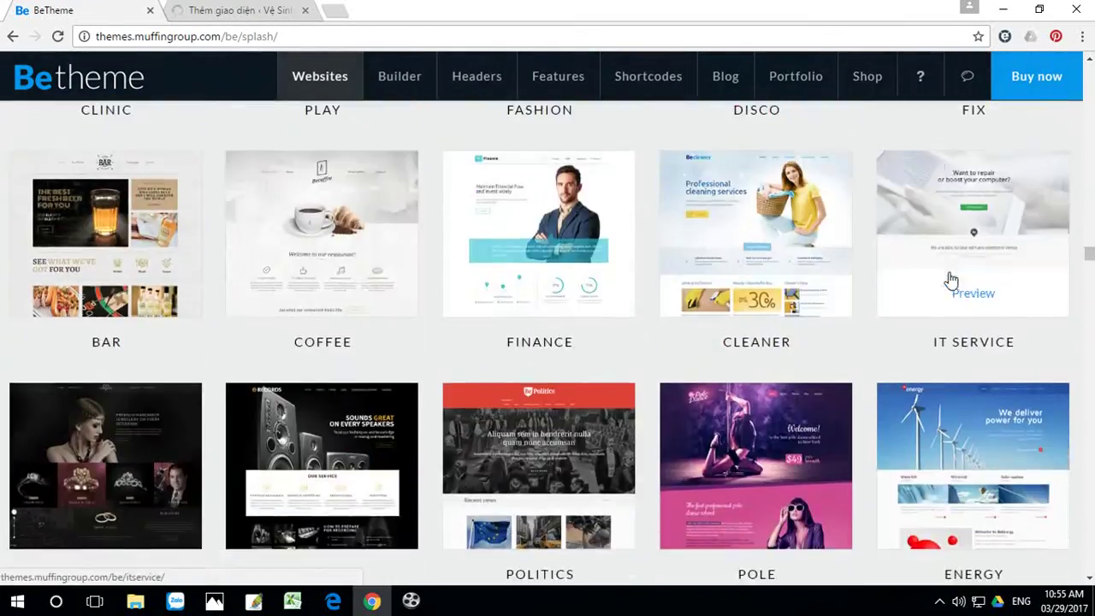
pyautogui.click(748, 221)
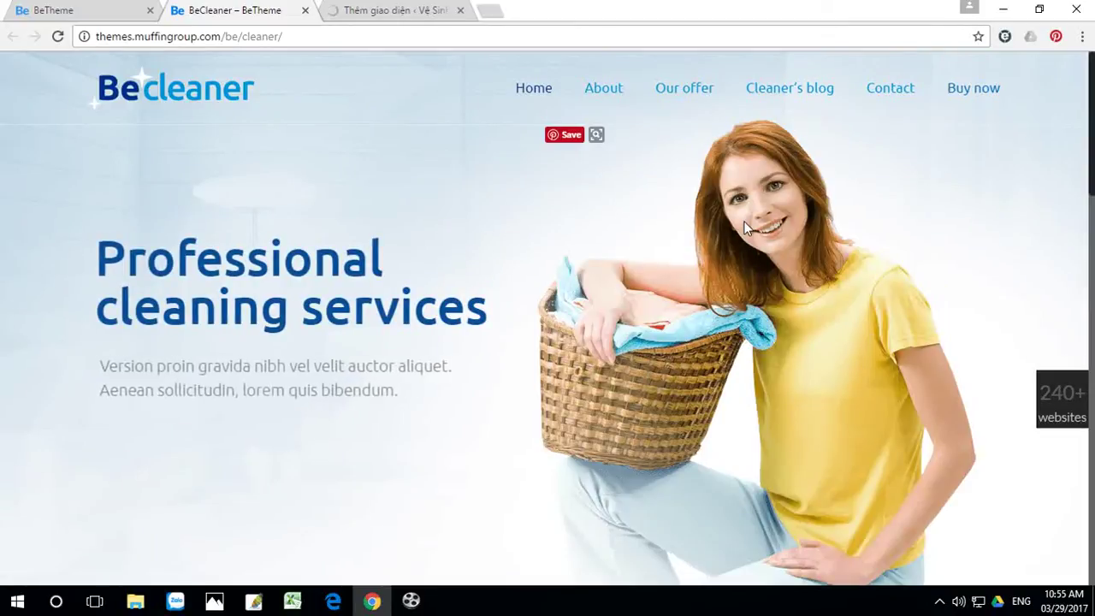
# Step: Scroll through the BeCleaner demo page, glancing once at the WordPress theme-upload tab
pyautogui.scroll(-5, 744, 227)
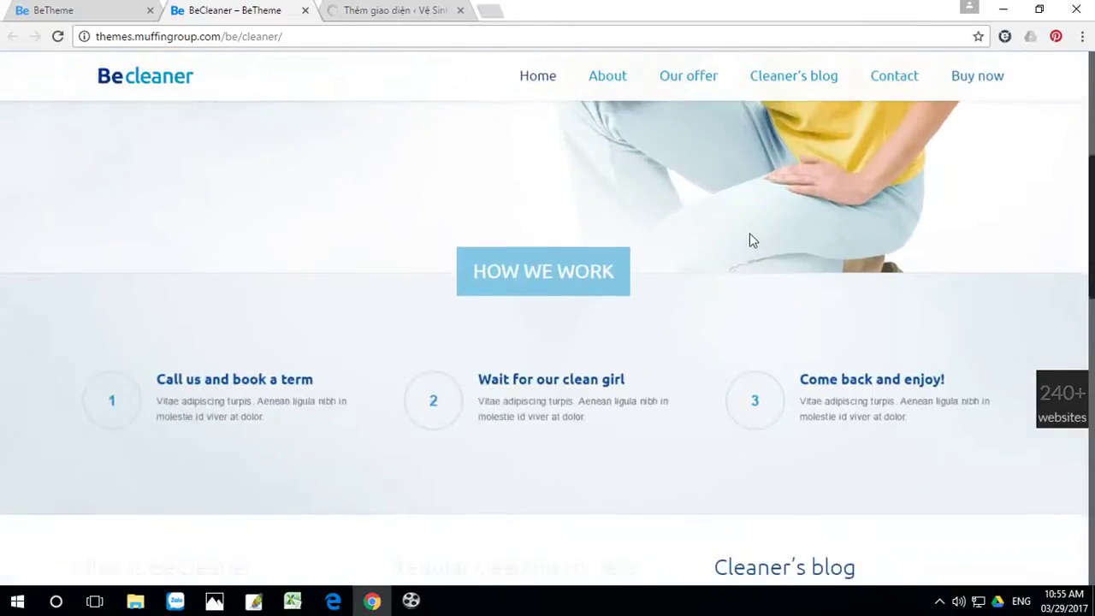
pyautogui.scroll(-4, 848, 251)
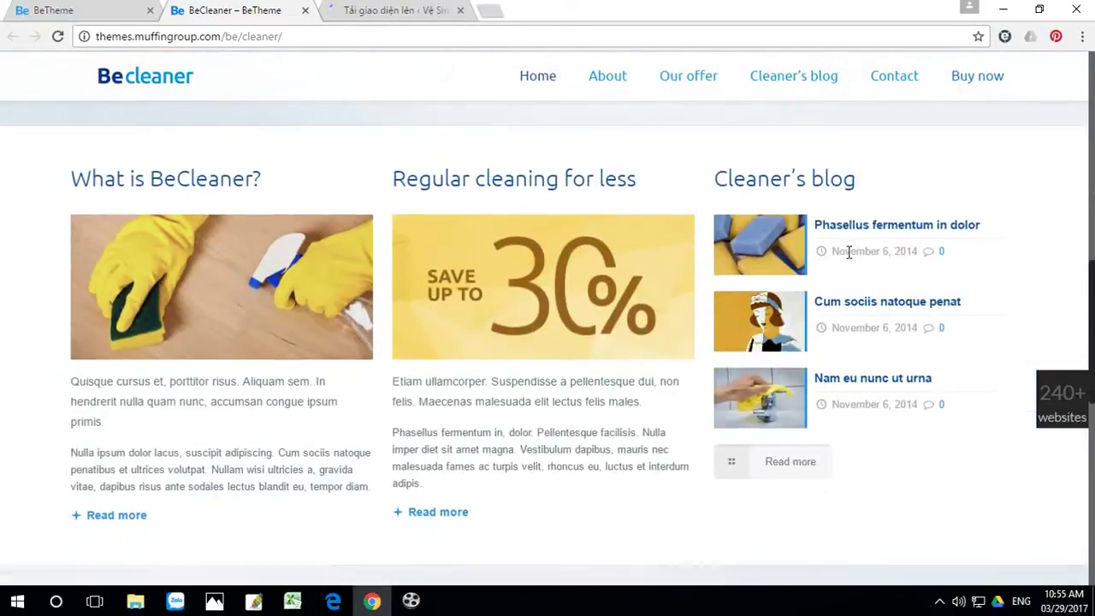
pyautogui.scroll(-3, 847, 252)
pyautogui.scroll(-6, 849, 259)
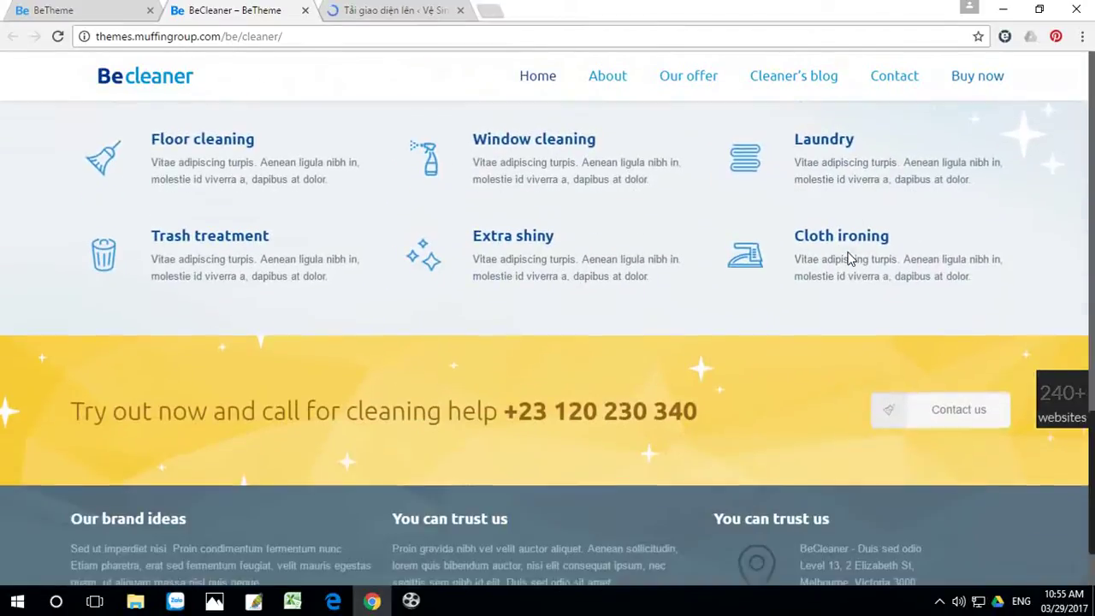
pyautogui.scroll(18, 849, 259)
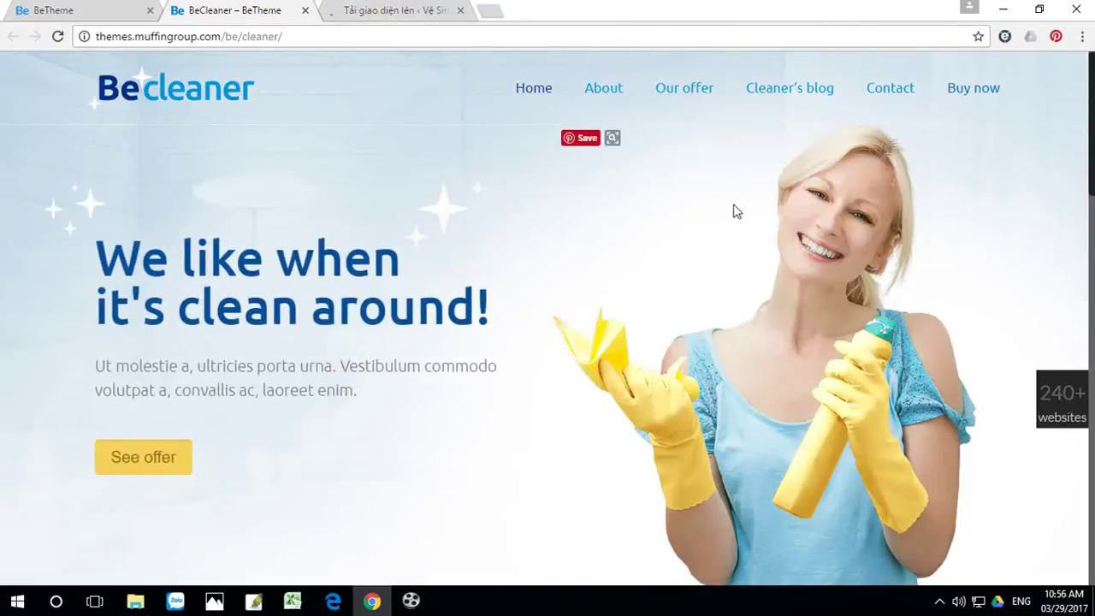
pyautogui.scroll(-12, 834, 239)
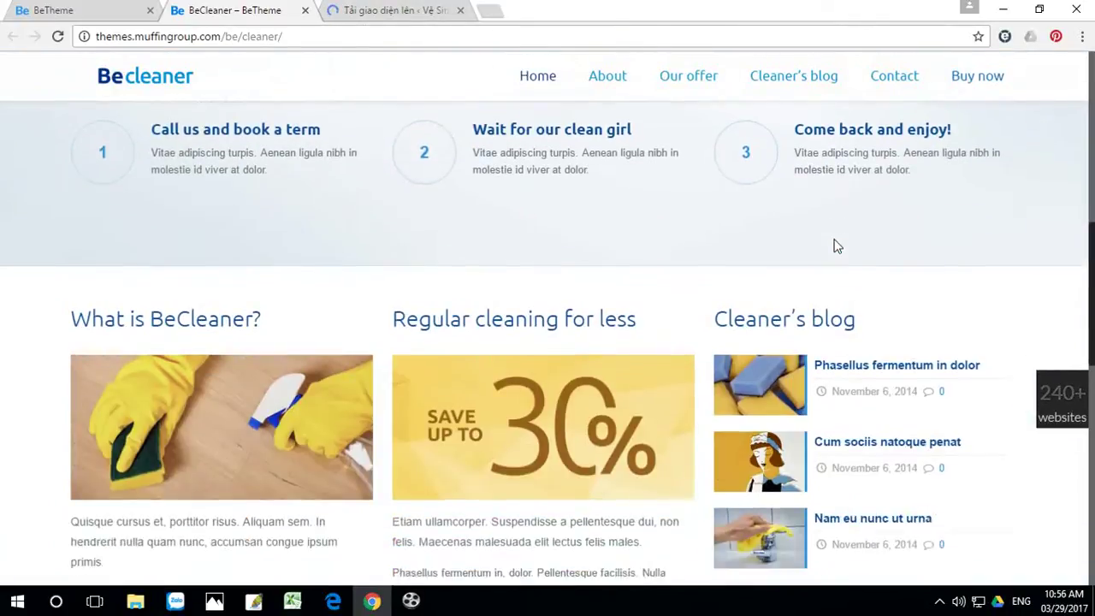
pyautogui.scroll(-5, 835, 242)
pyautogui.scroll(1, 834, 239)
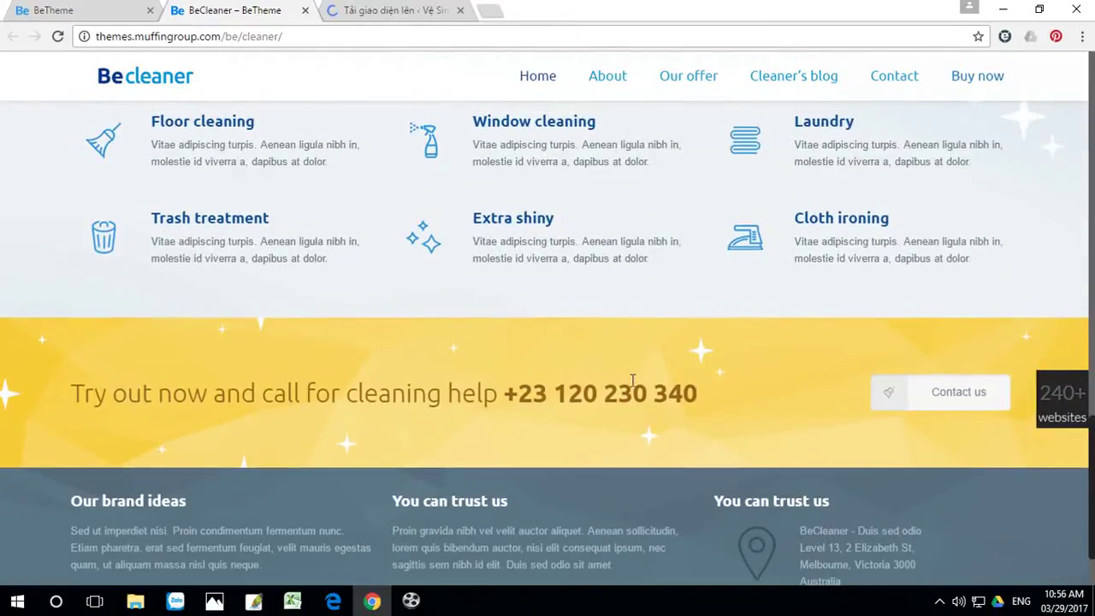
pyautogui.scroll(15, 773, 357)
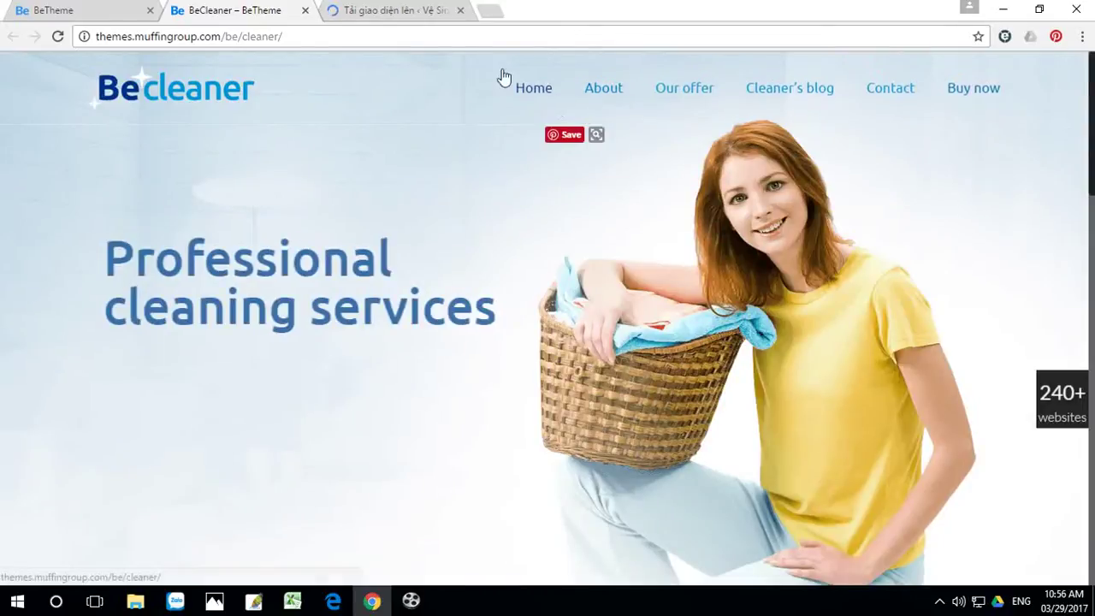
pyautogui.click(399, 12)
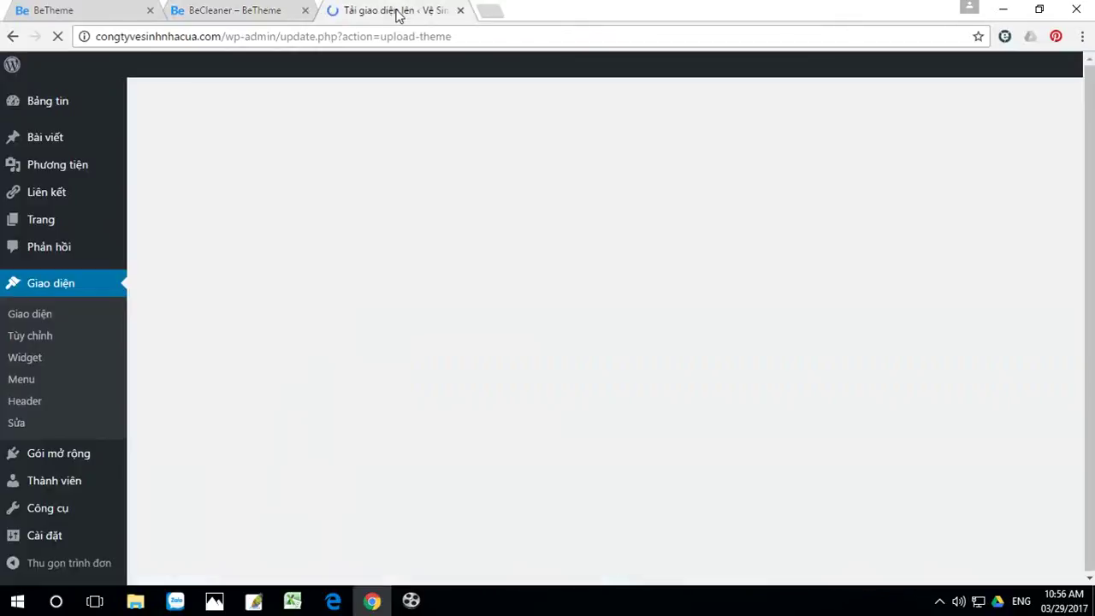
pyautogui.click(227, 12)
# Step: Keep browsing the BeCleaner demo and check again whether the theme upload has finished
pyautogui.scroll(-10, 667, 331)
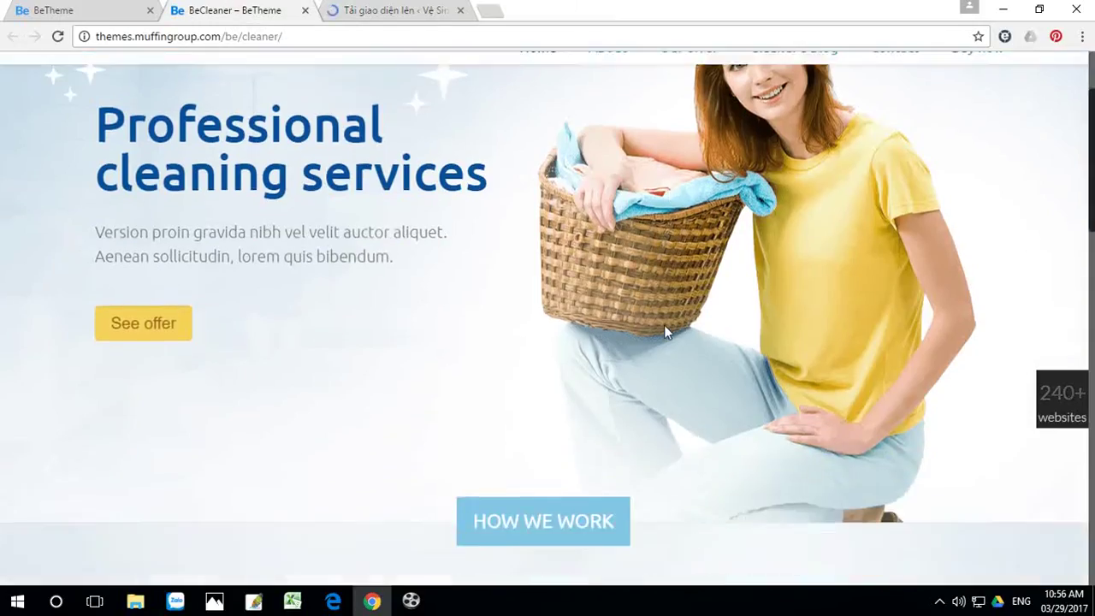
pyautogui.scroll(-5, 666, 336)
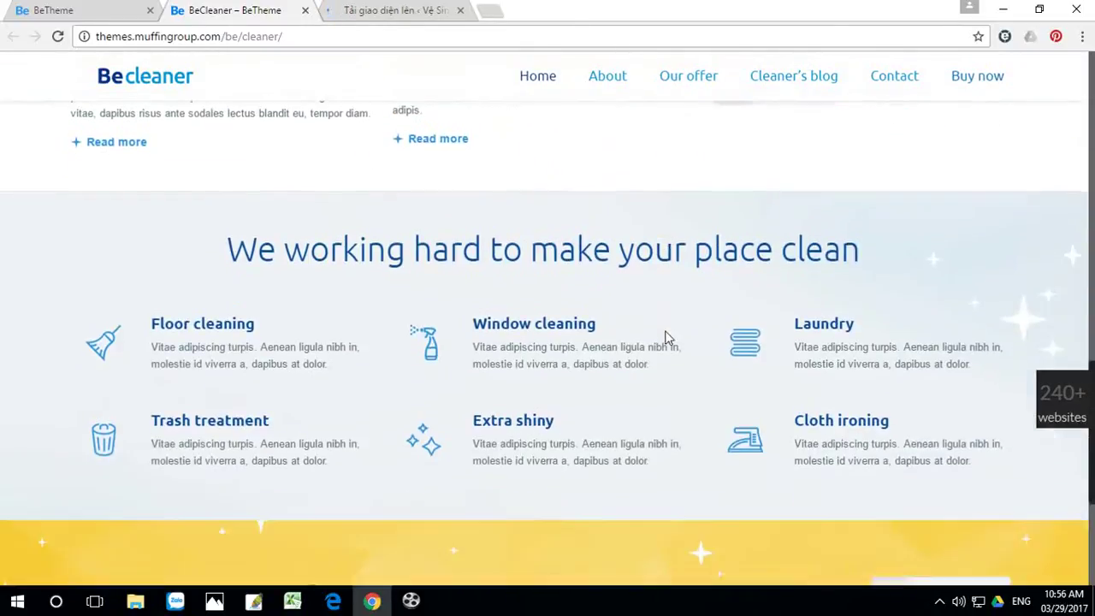
pyautogui.scroll(15, 664, 334)
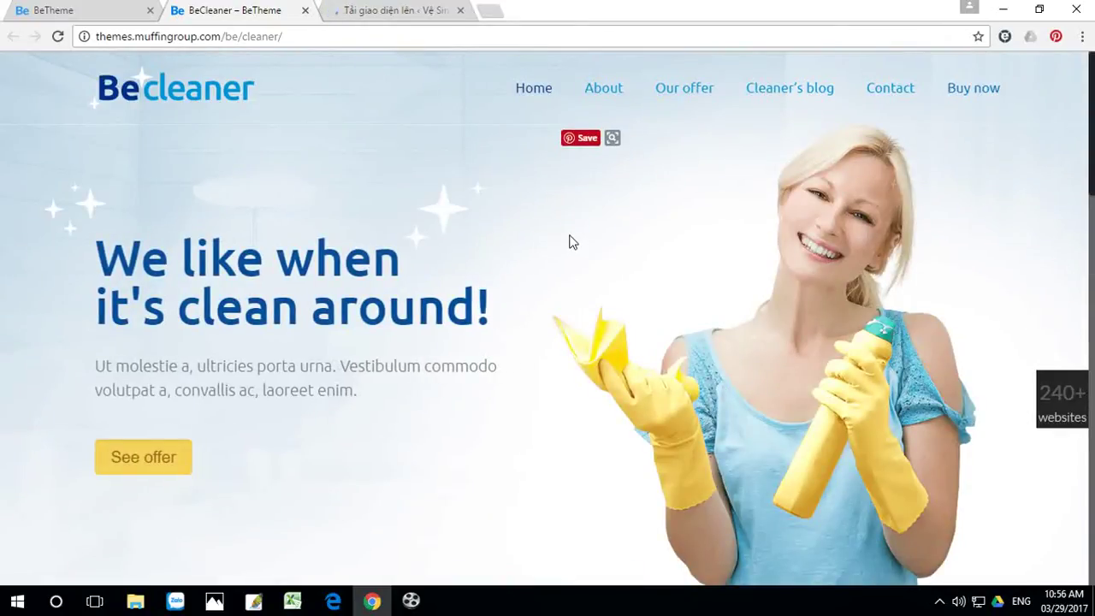
pyautogui.scroll(-7, 587, 231)
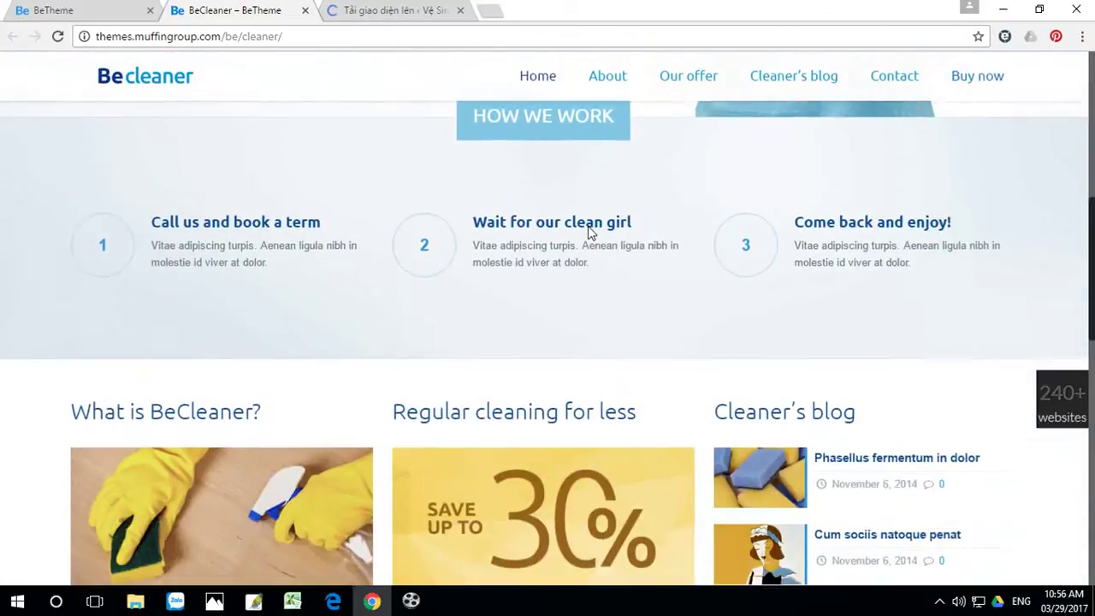
pyautogui.scroll(-10, 588, 226)
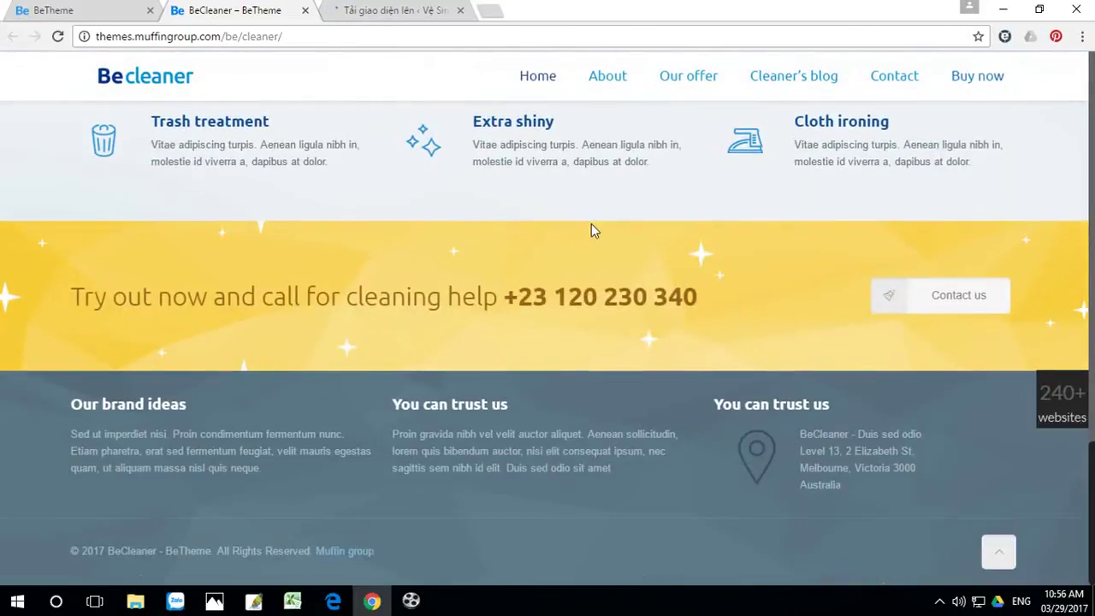
pyautogui.scroll(17, 494, 178)
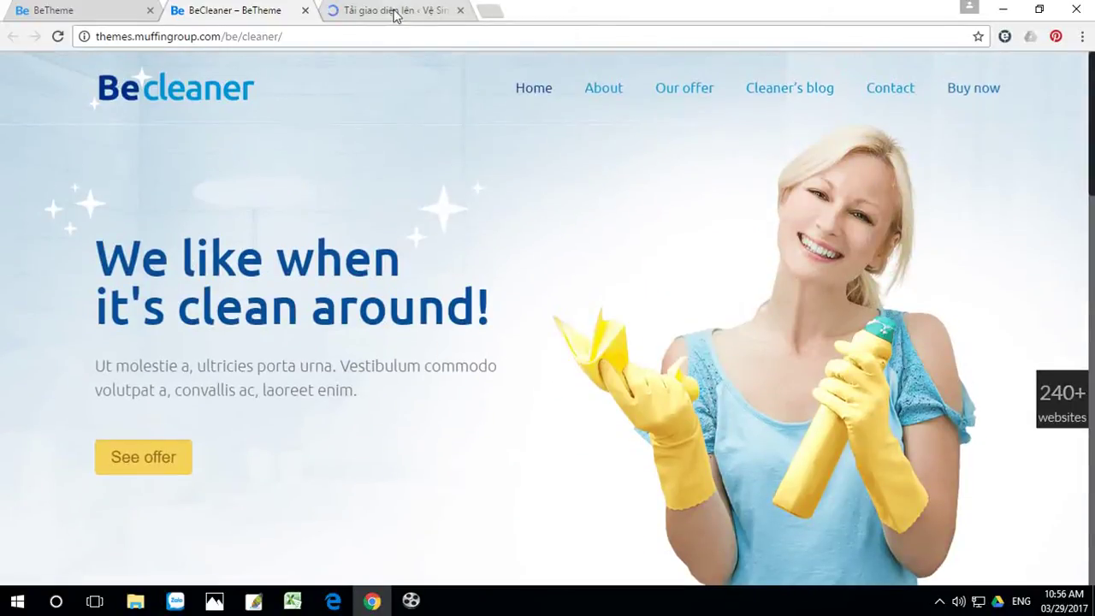
pyautogui.click(392, 11)
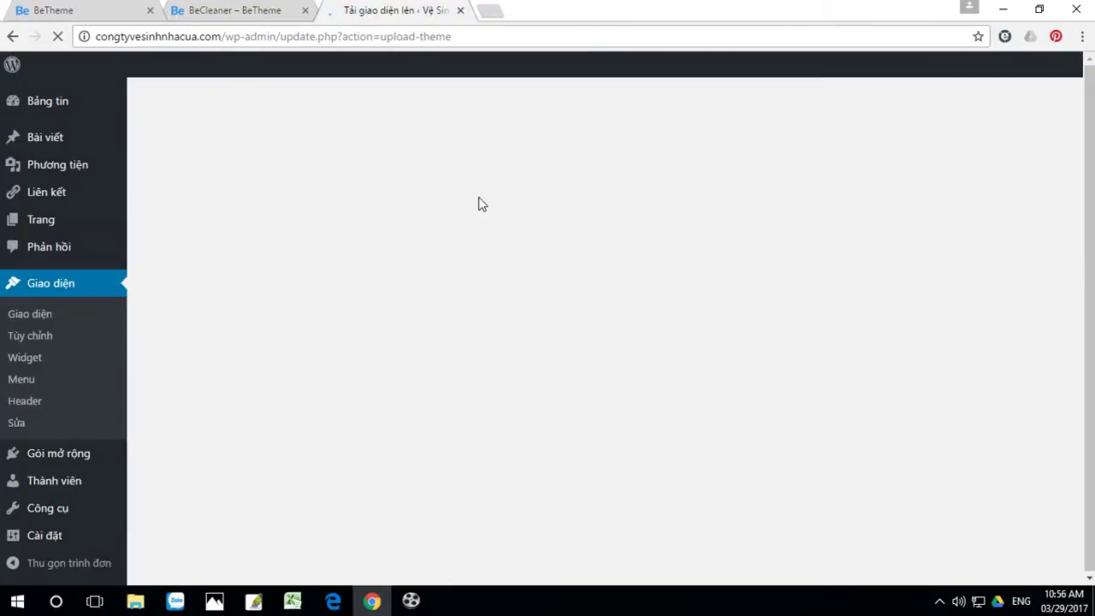
pyautogui.click(246, 15)
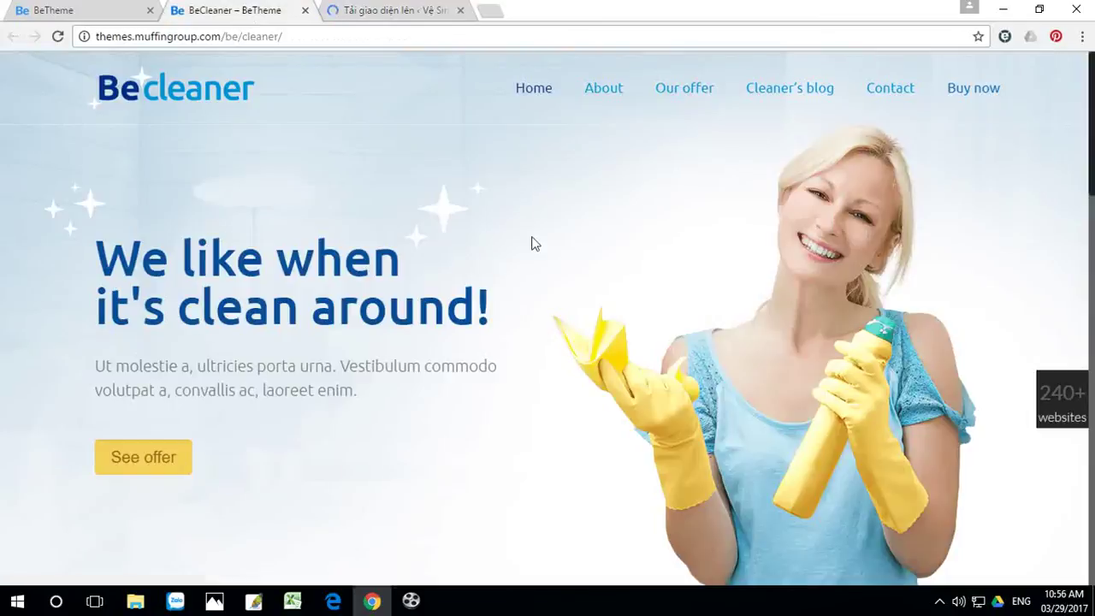
# Step: Browse the rest of the BeCleaner demo, then return to the WordPress upload tab for the result
pyautogui.scroll(-5, 757, 300)
pyautogui.scroll(5, 765, 251)
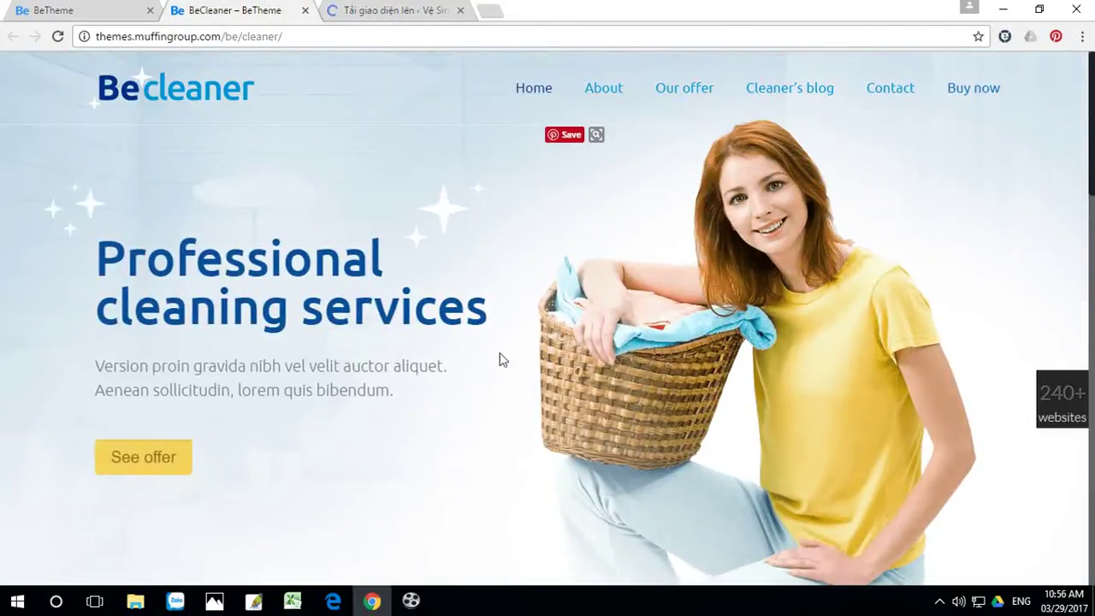
pyautogui.scroll(-1, 295, 386)
pyautogui.scroll(-6, 505, 386)
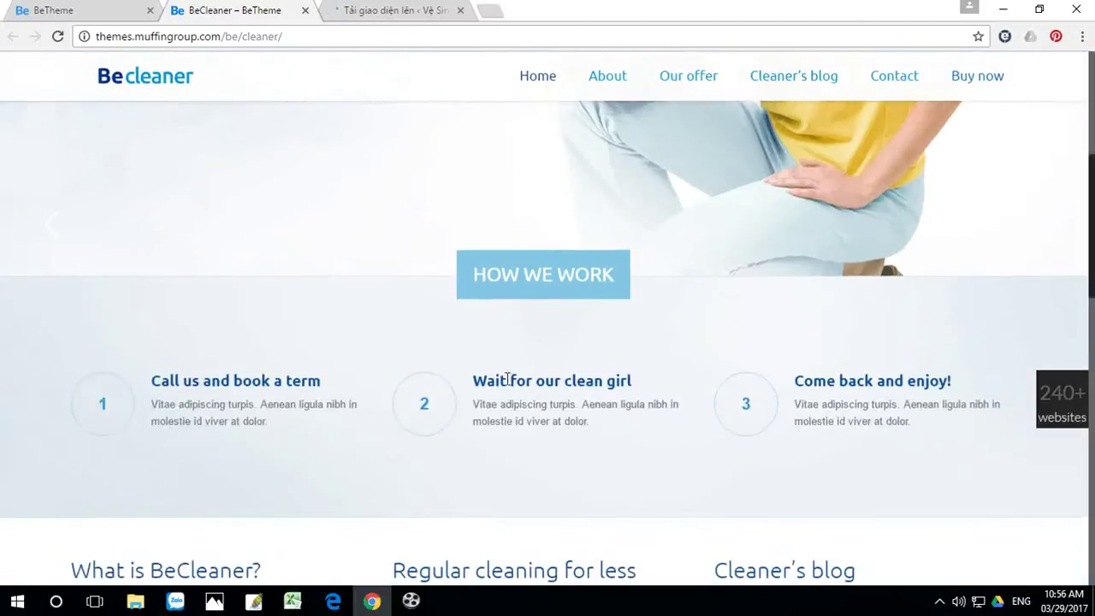
pyautogui.scroll(-8, 507, 378)
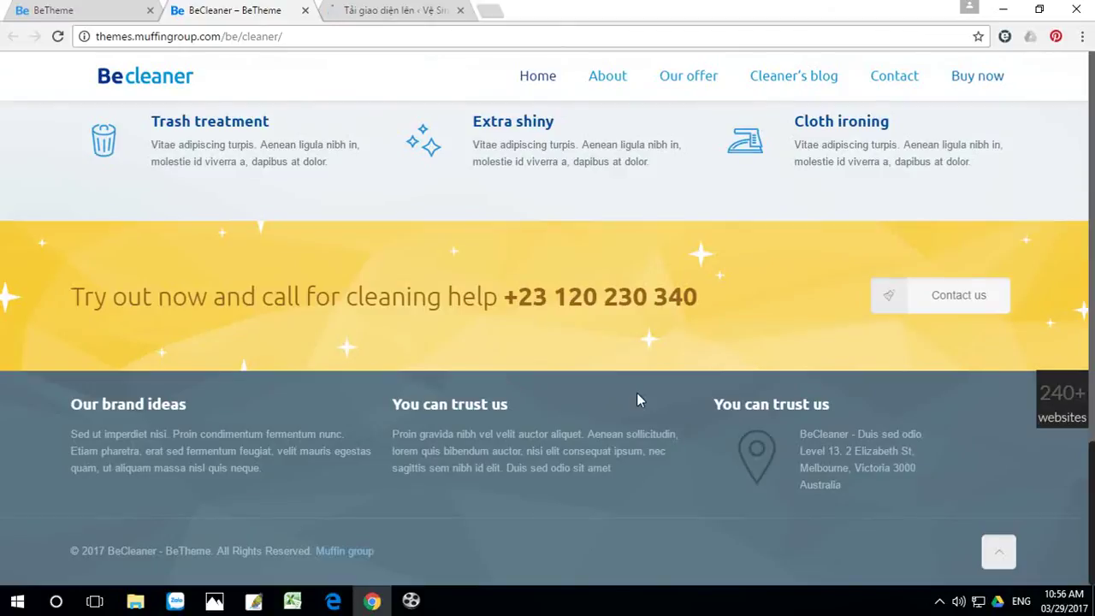
pyautogui.scroll(12, 637, 393)
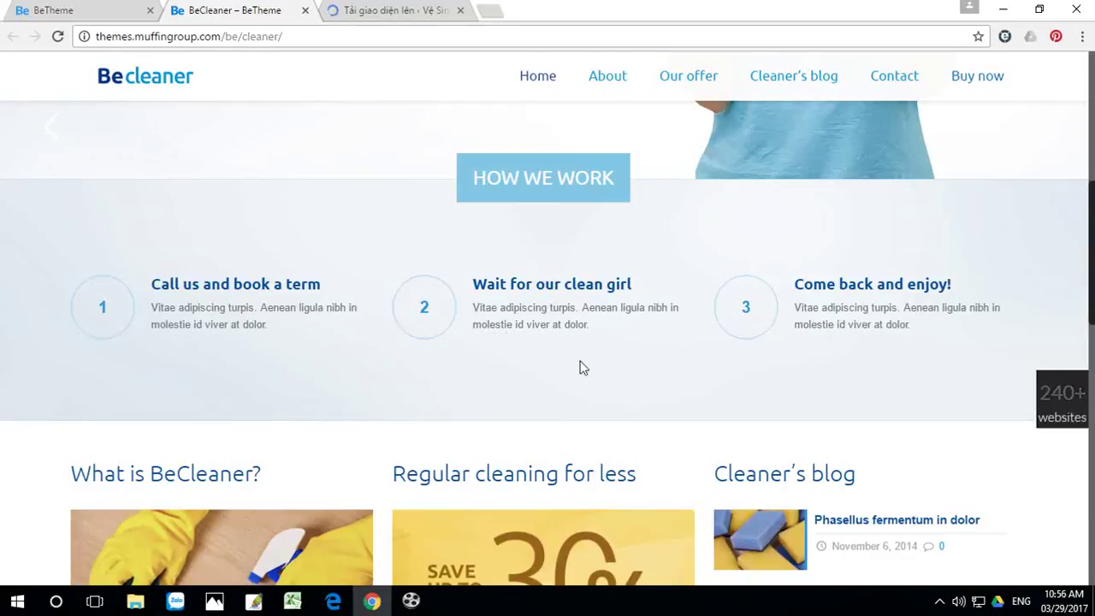
pyautogui.scroll(-5, 465, 374)
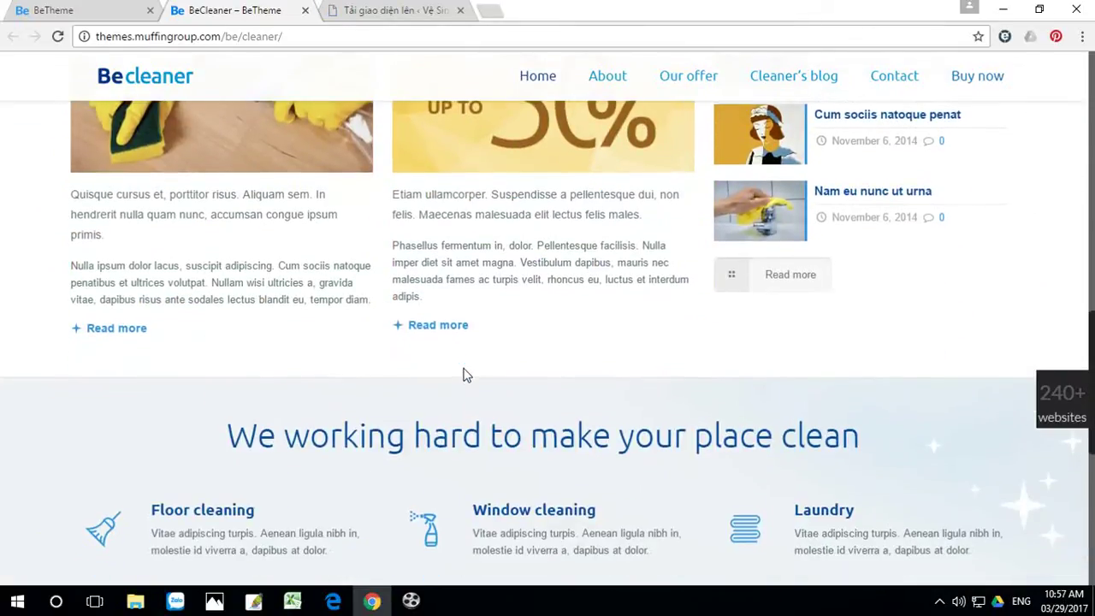
pyautogui.scroll(-1, 464, 374)
pyautogui.scroll(-1, 464, 374)
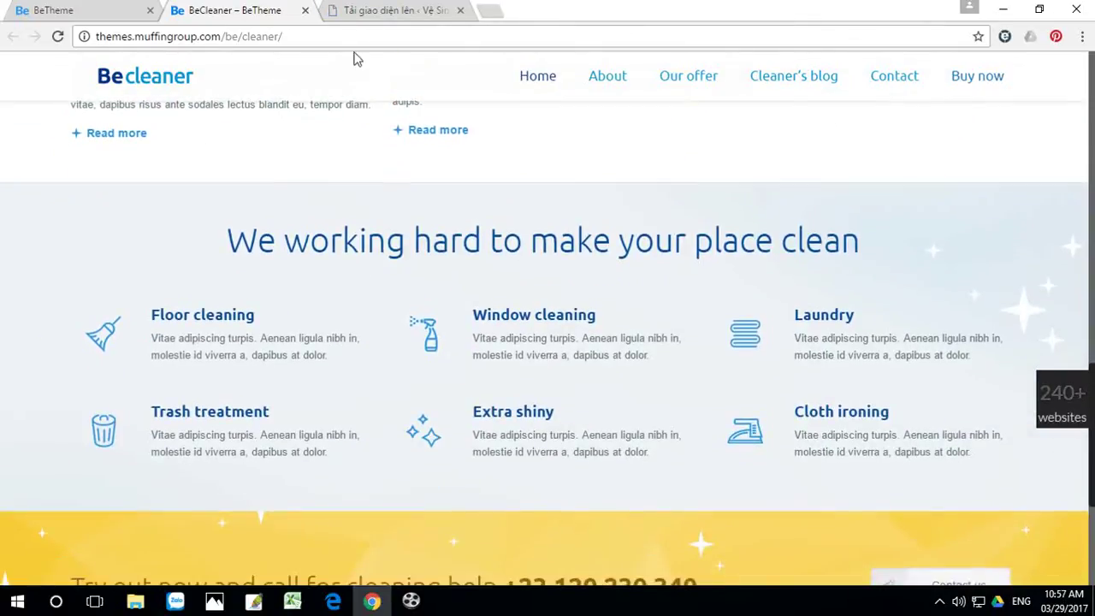
pyautogui.click(389, 12)
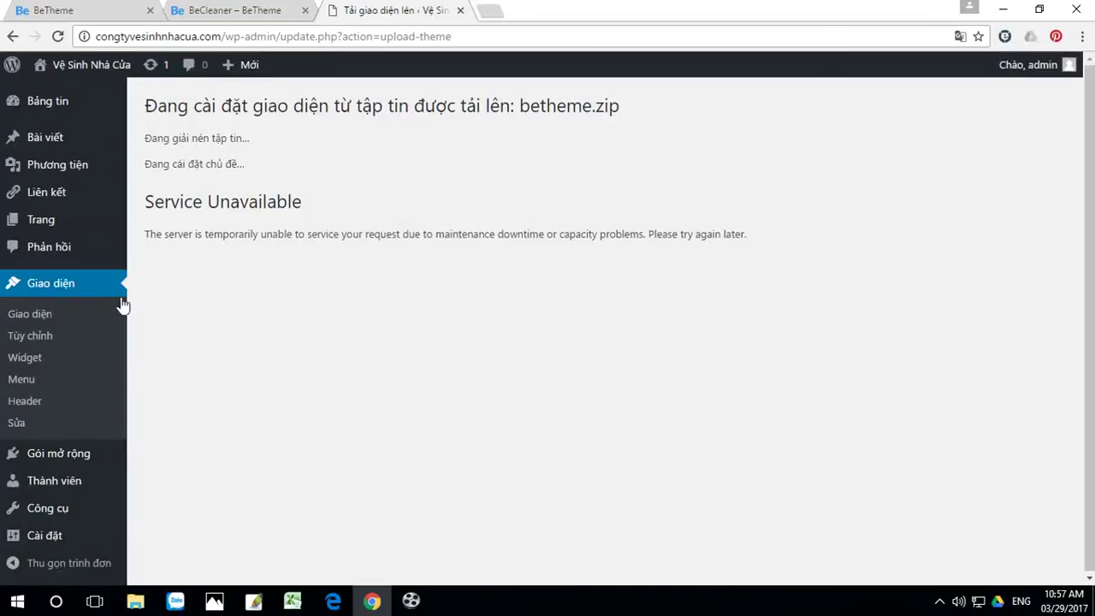
# Step: Open Giao diện's installed themes list and click Kích hoạt on the Betheme card
pyautogui.click(31, 315)
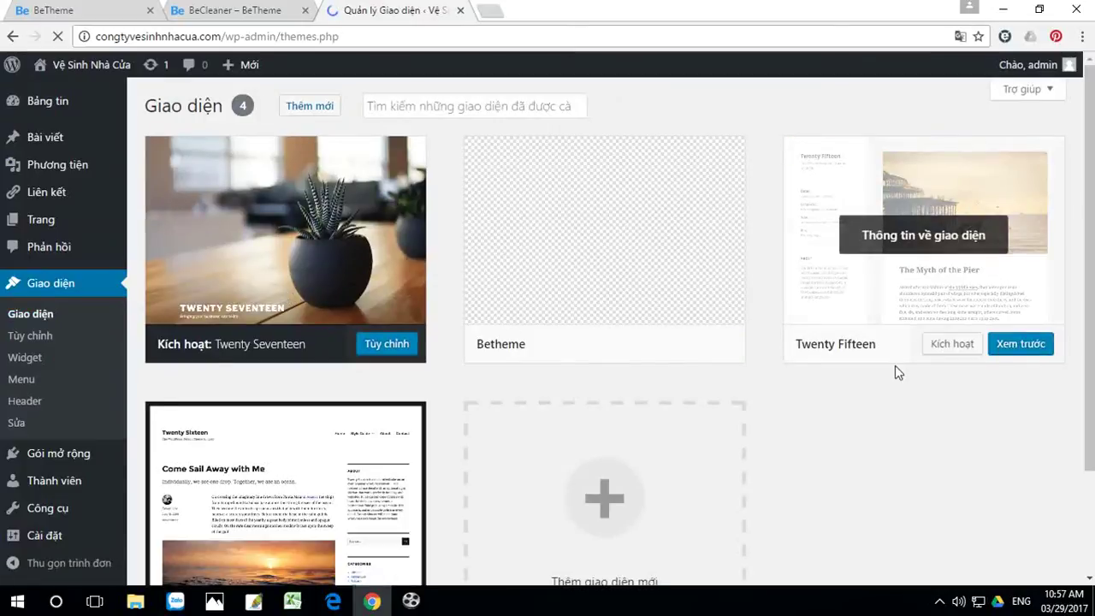
pyautogui.moveTo(641, 248)
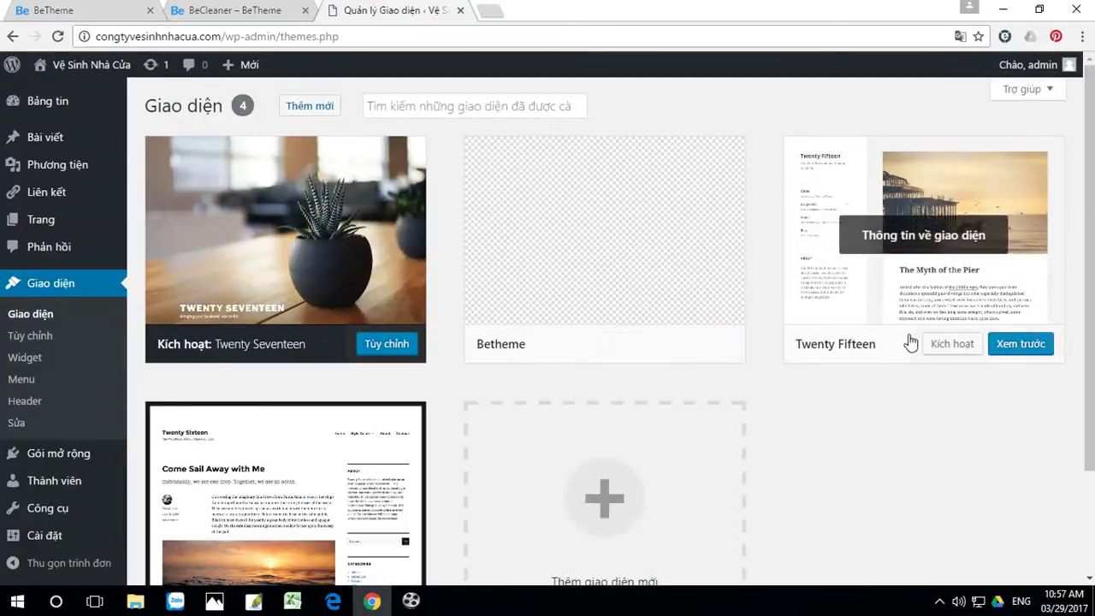
pyautogui.click(631, 343)
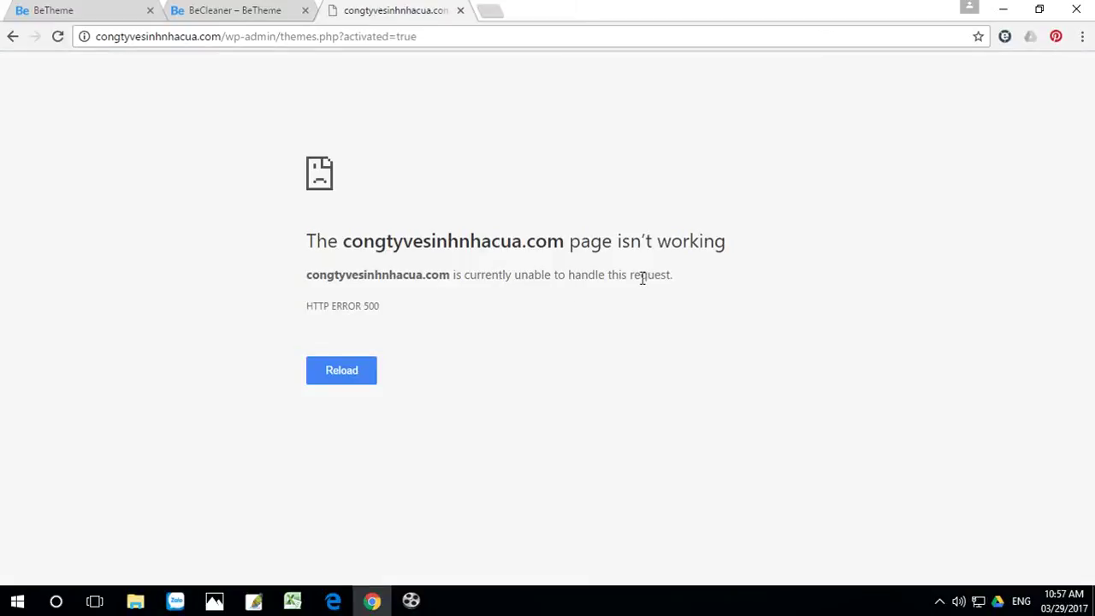
# Step: Retry activating Betheme twice, going back after each HTTP 500 error, then minimize the browser
pyautogui.click(13, 39)
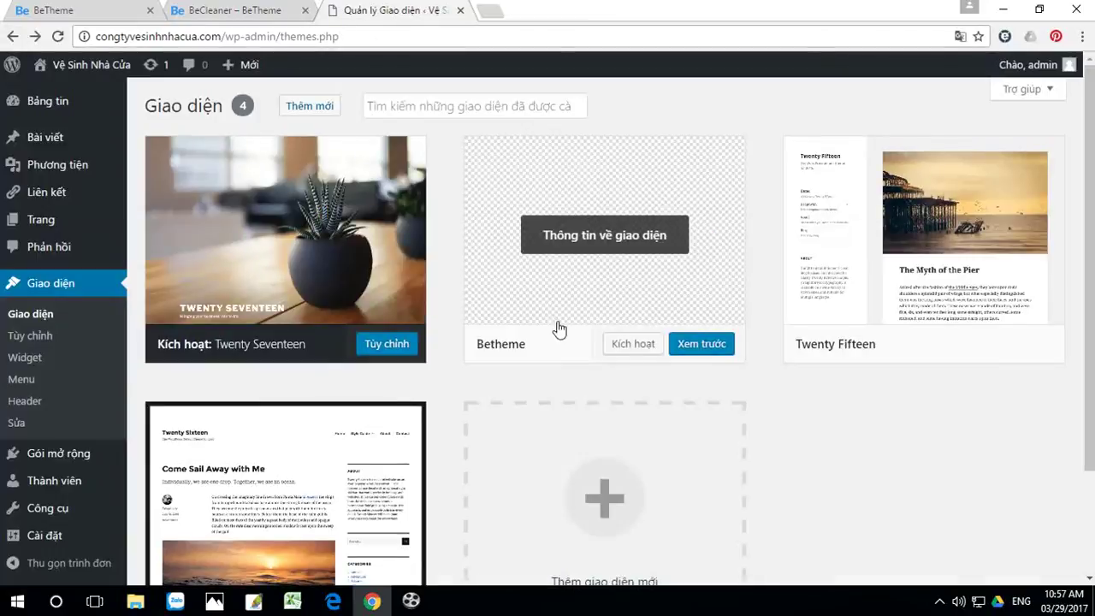
pyautogui.click(634, 344)
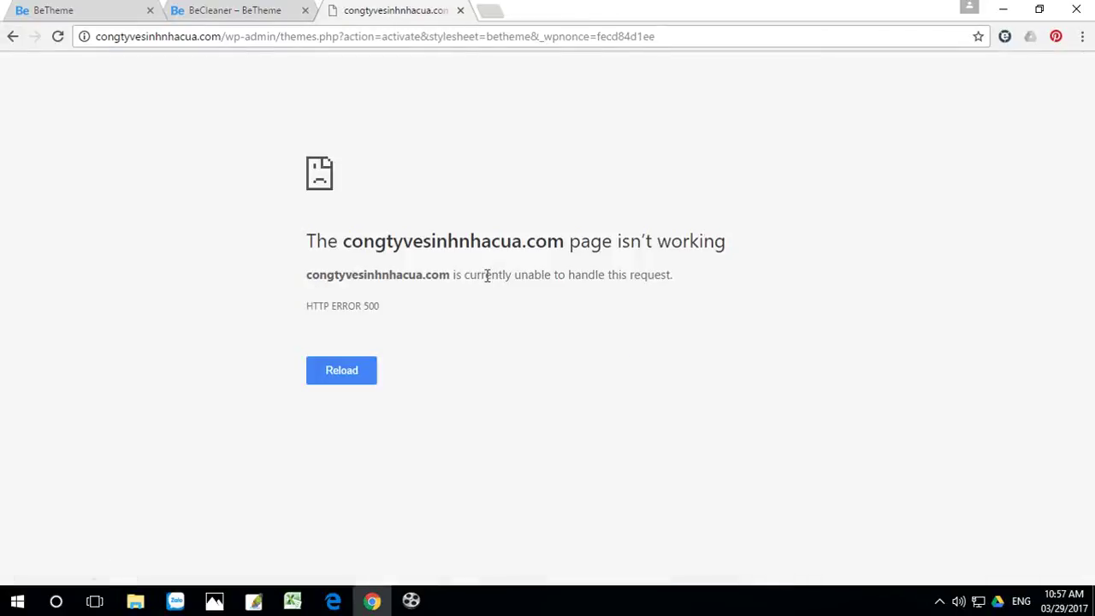
pyautogui.click(12, 37)
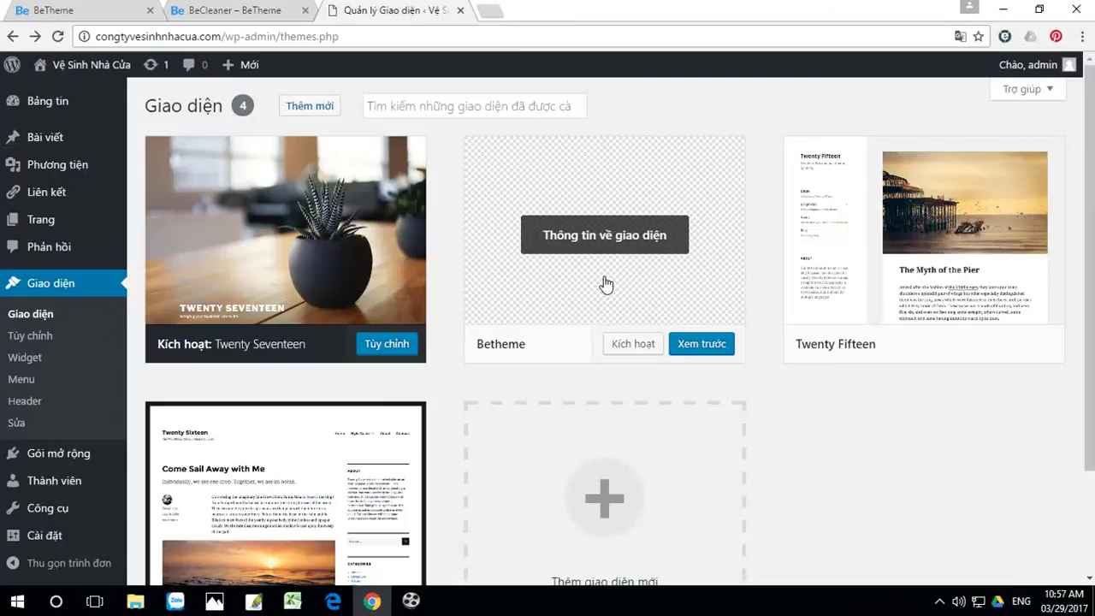
pyautogui.click(634, 346)
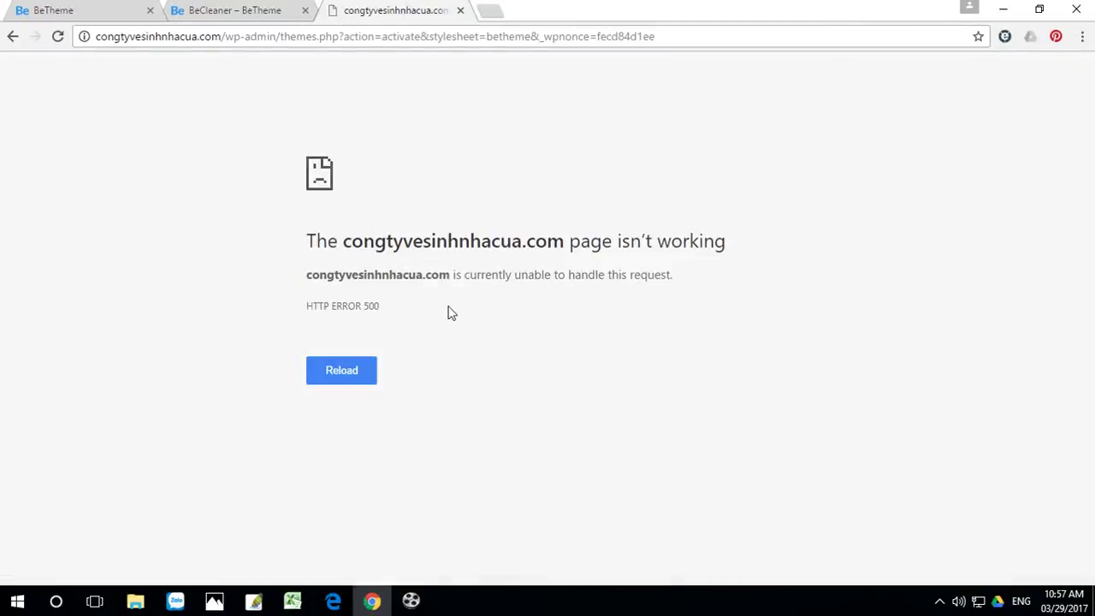
pyautogui.click(12, 38)
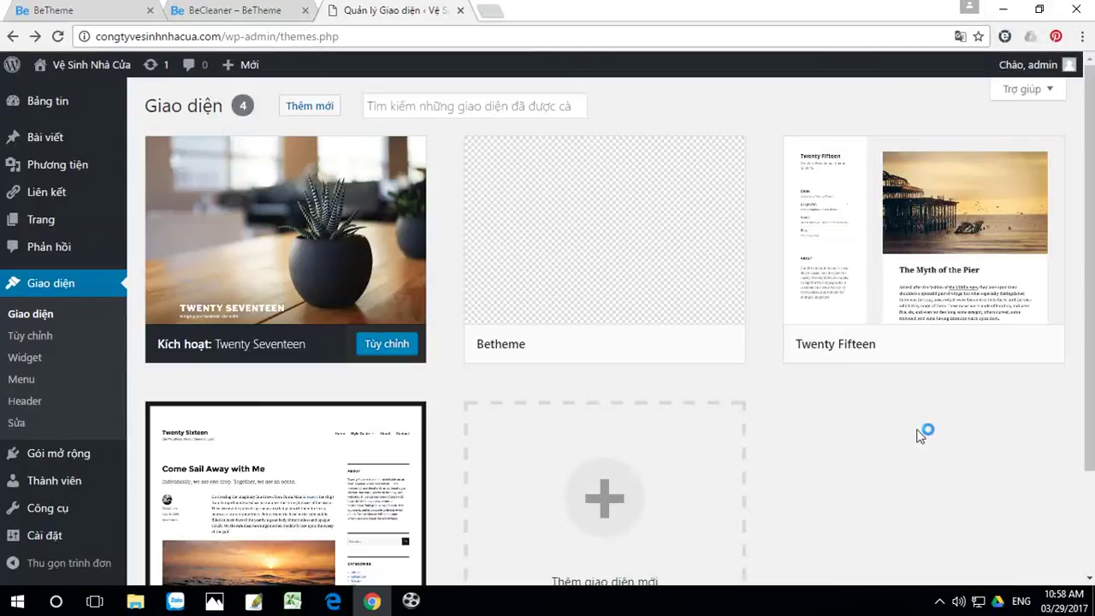
pyautogui.click(1004, 16)
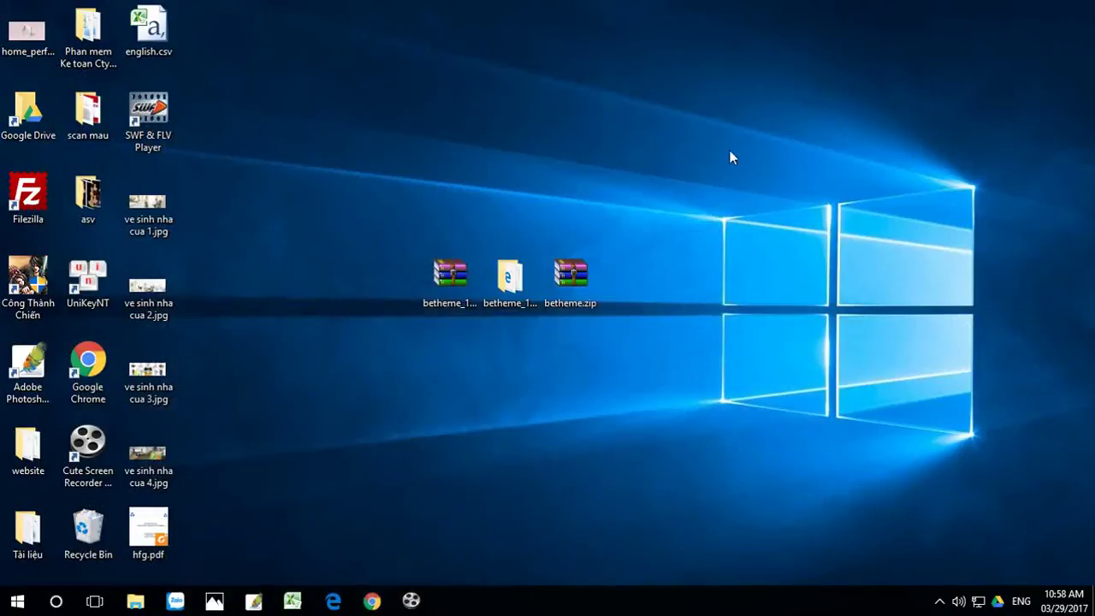
# Step: Launch FileZilla and open hostinger.vn in a new browser tab
pyautogui.click(31, 194)
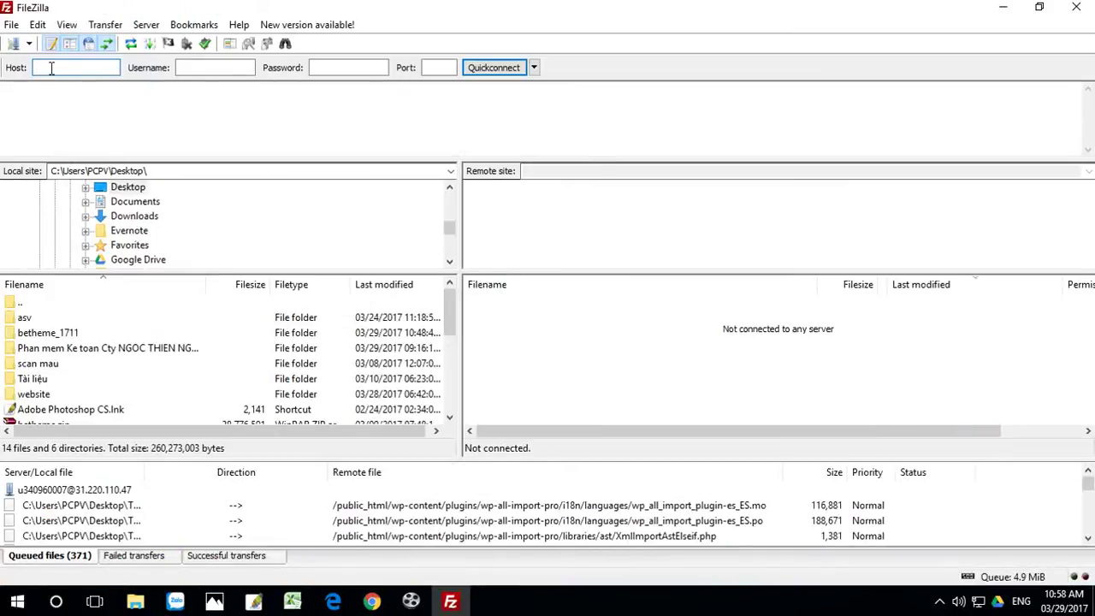
pyautogui.click(372, 601)
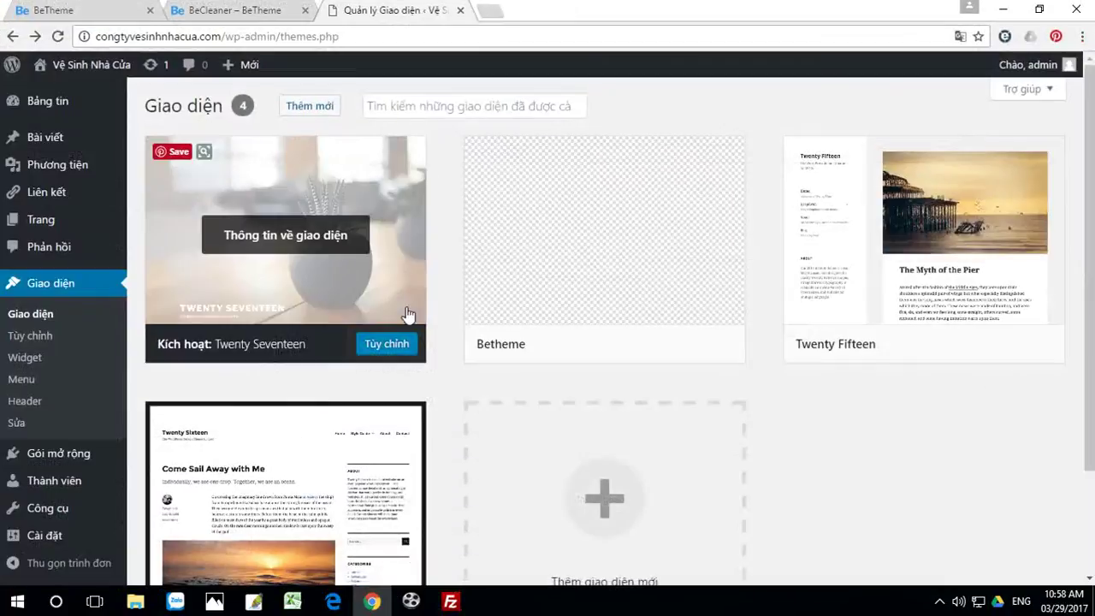
pyautogui.click(498, 15)
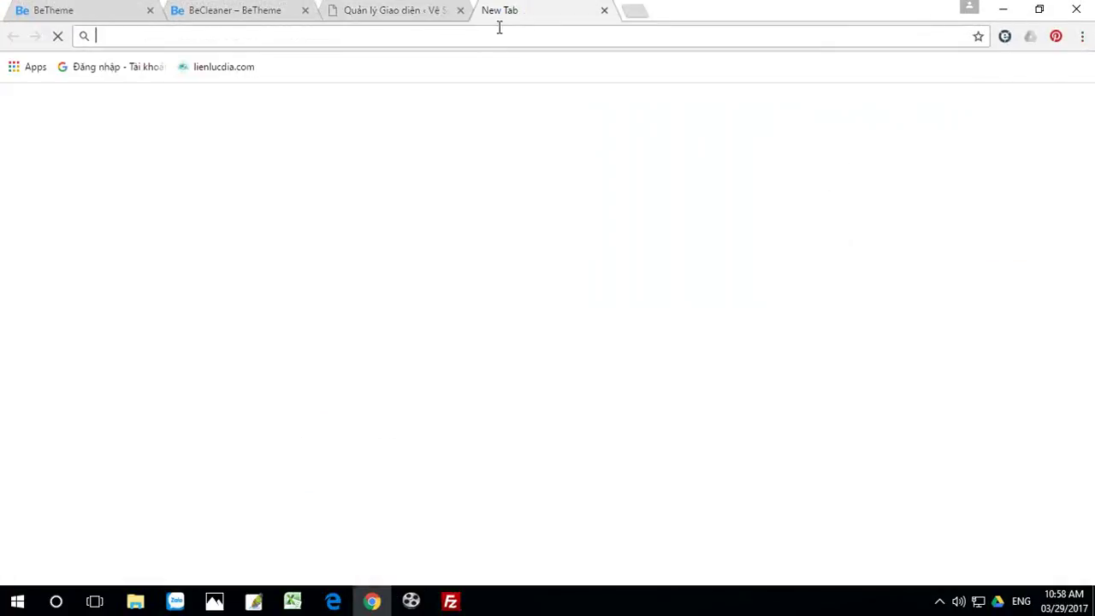
pyautogui.write('h')
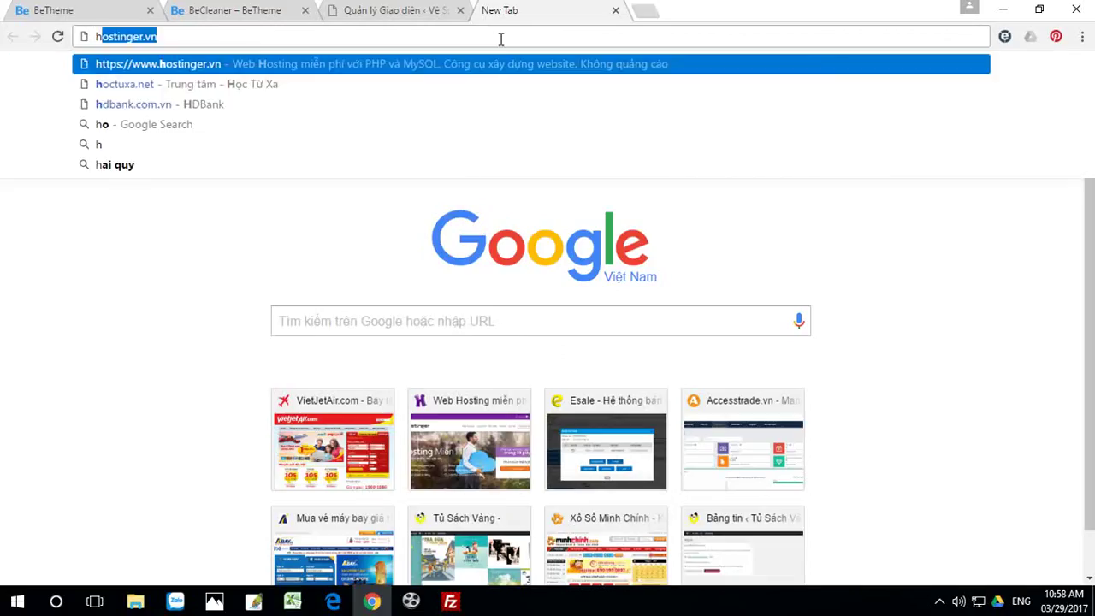
pyautogui.click(221, 65)
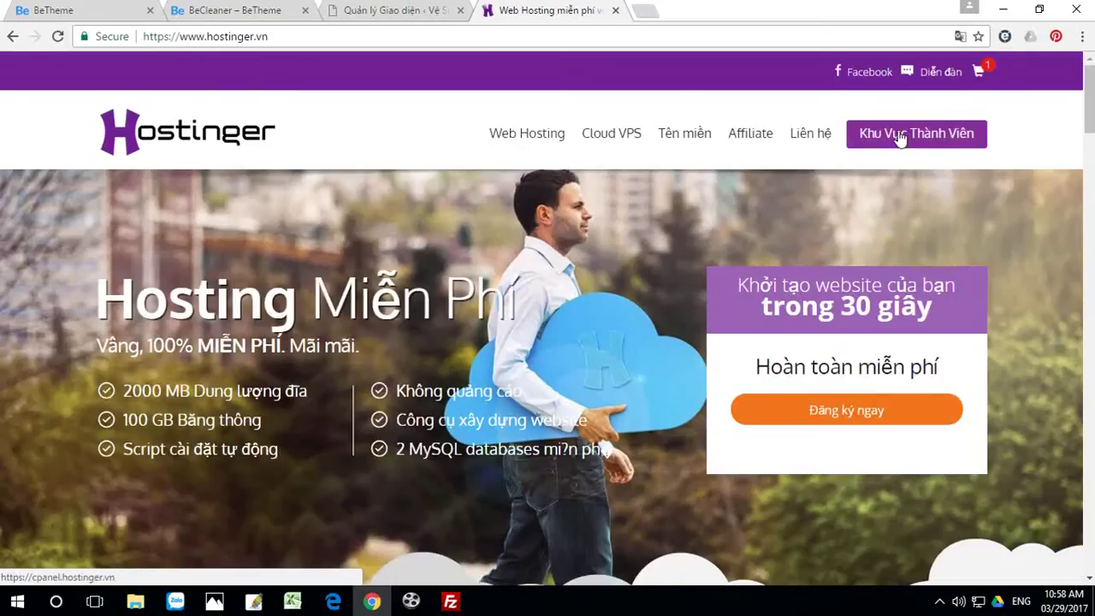
# Step: Open congtyvesinhnhacua.com hosting management in Hostinger and copy the IP 31.220.110.50
pyautogui.click(900, 140)
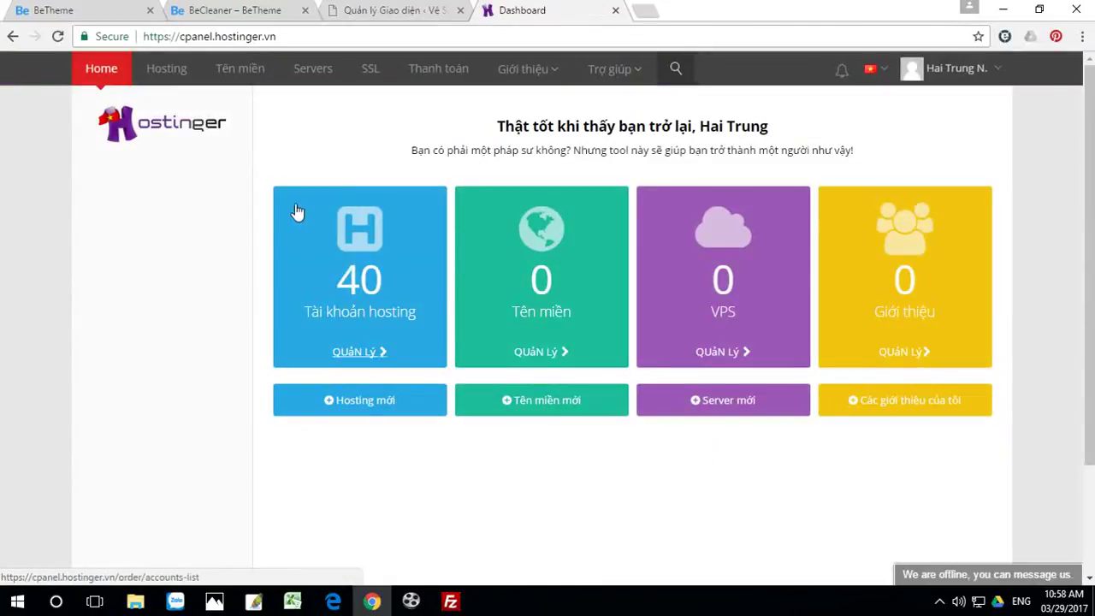
pyautogui.click(366, 276)
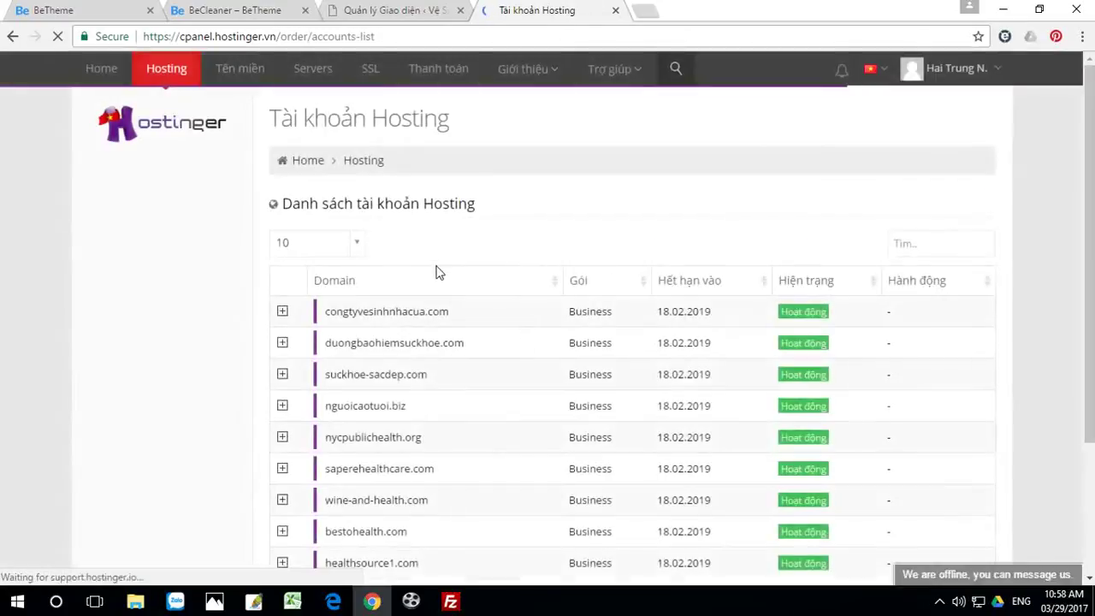
pyautogui.click(282, 311)
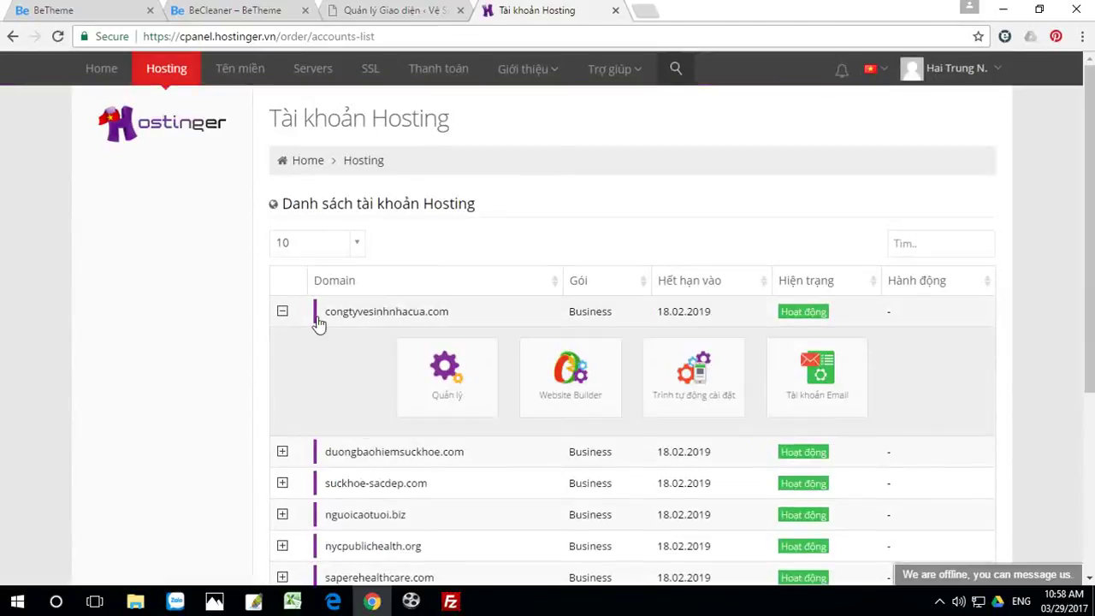
pyautogui.click(444, 370)
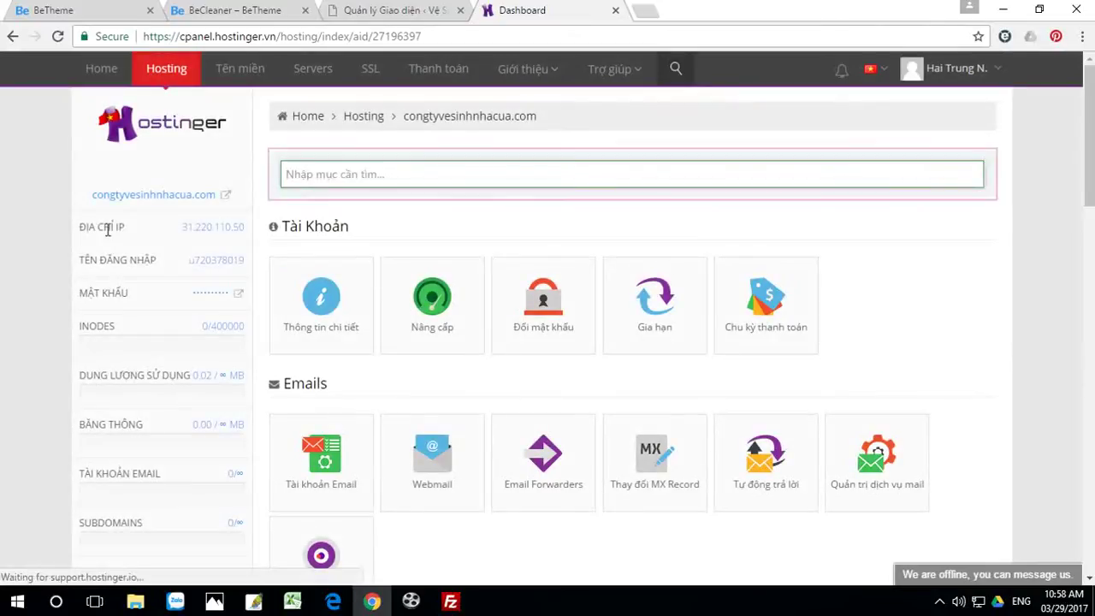
pyautogui.moveTo(184, 223); pyautogui.dragTo(248, 227)
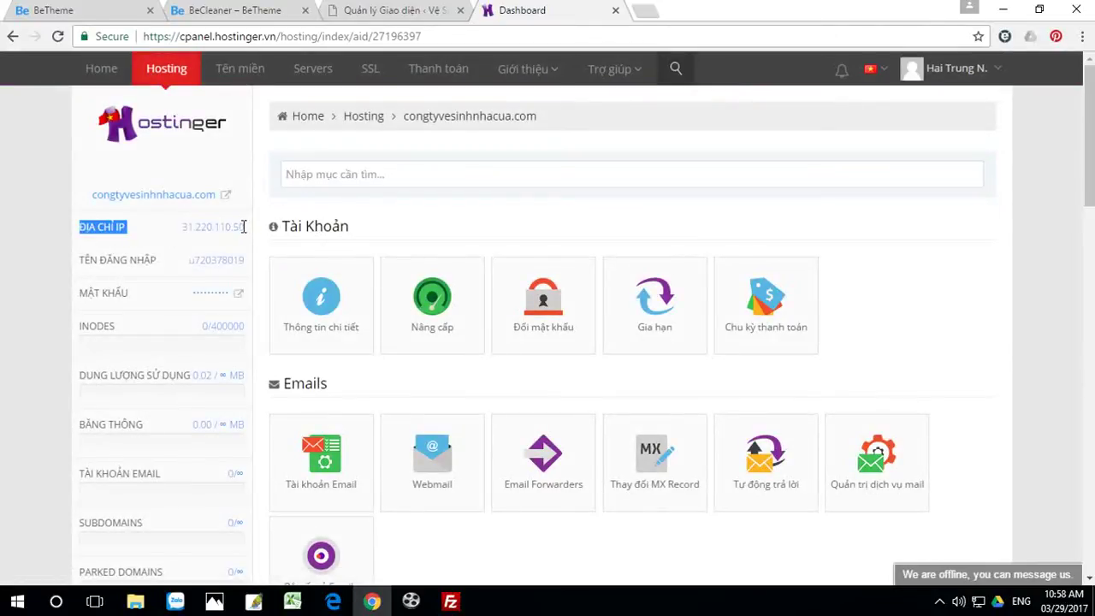
pyautogui.doubleClick(245, 227)
pyautogui.hotkey('ctrl', 'c')
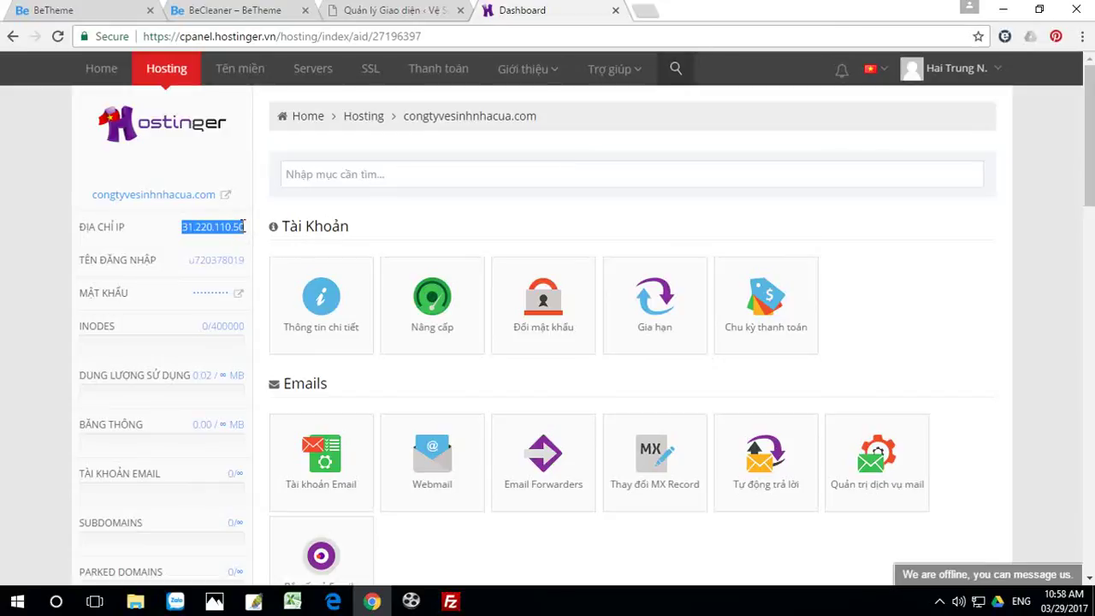
pyautogui.click(450, 602)
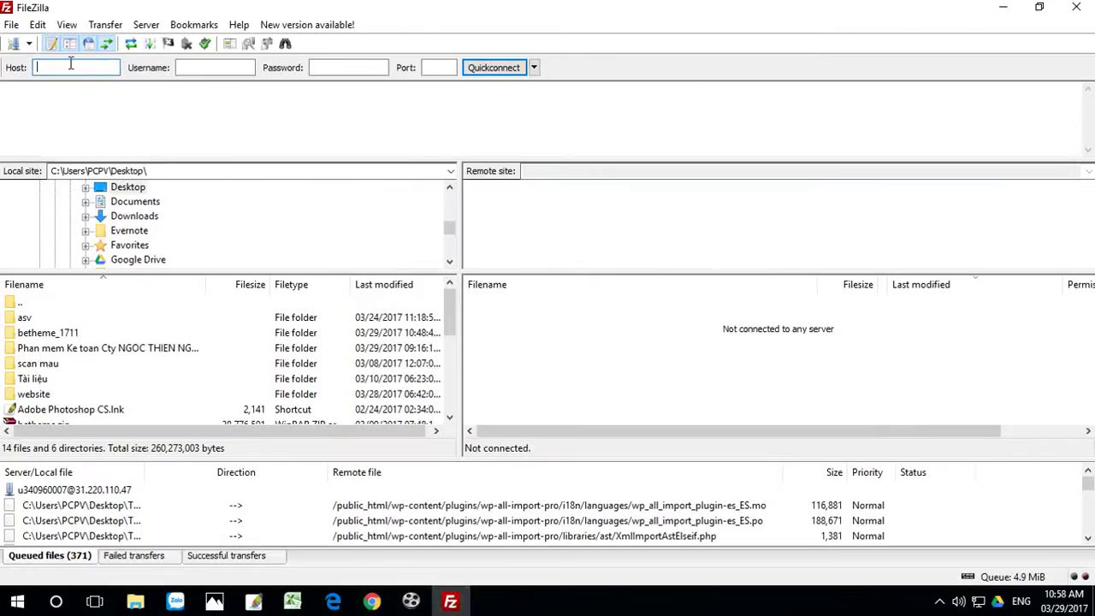
# Step: Quickconnect to 31.220.110.50 on port 21 with the hosting account's FTP username and password
pyautogui.hotkey('ctrl', 'v')
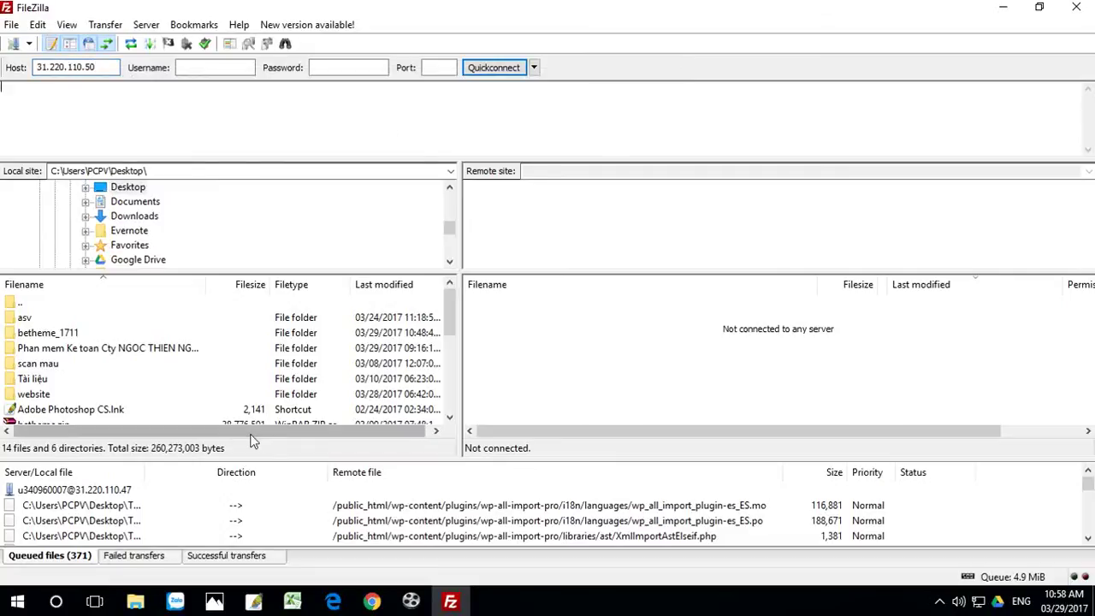
pyautogui.click(371, 600)
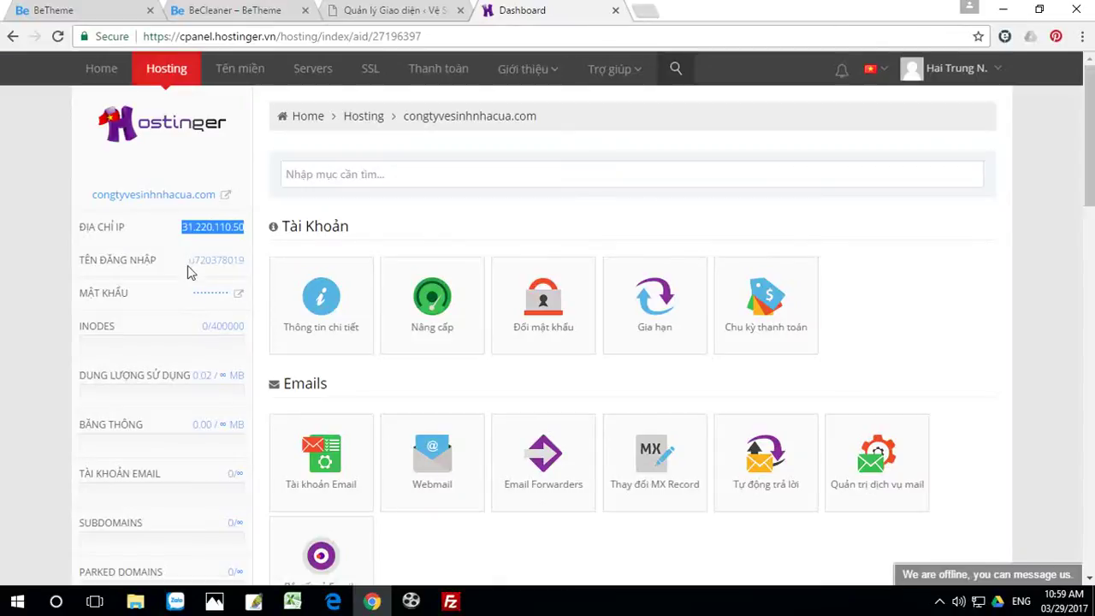
pyautogui.moveTo(190, 260); pyautogui.dragTo(244, 258)
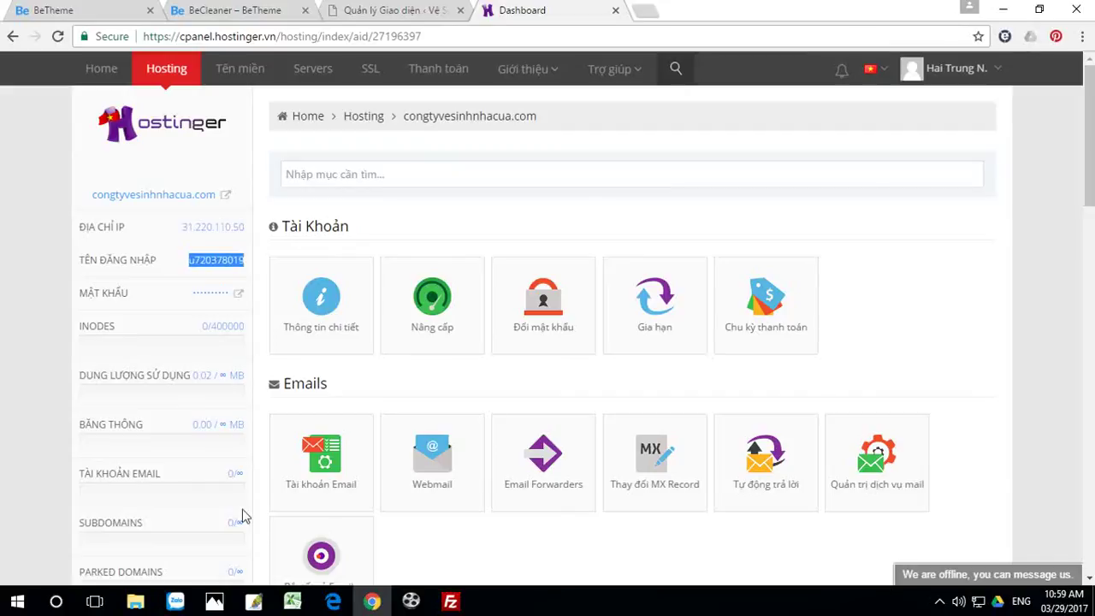
pyautogui.click(450, 601)
pyautogui.click(210, 68)
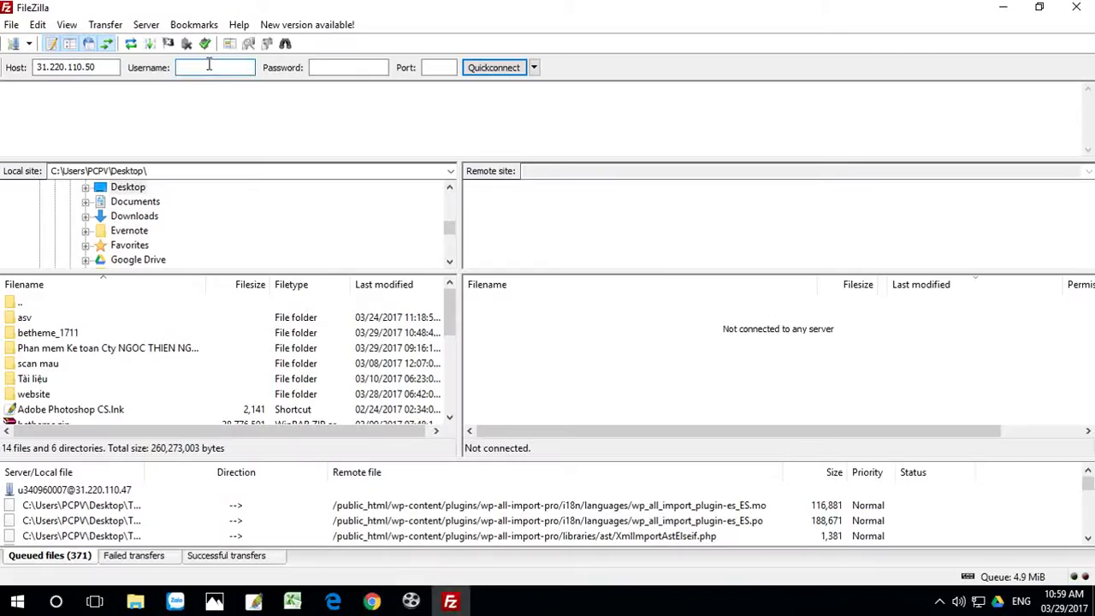
pyautogui.write('u720378019')
pyautogui.click(348, 67)
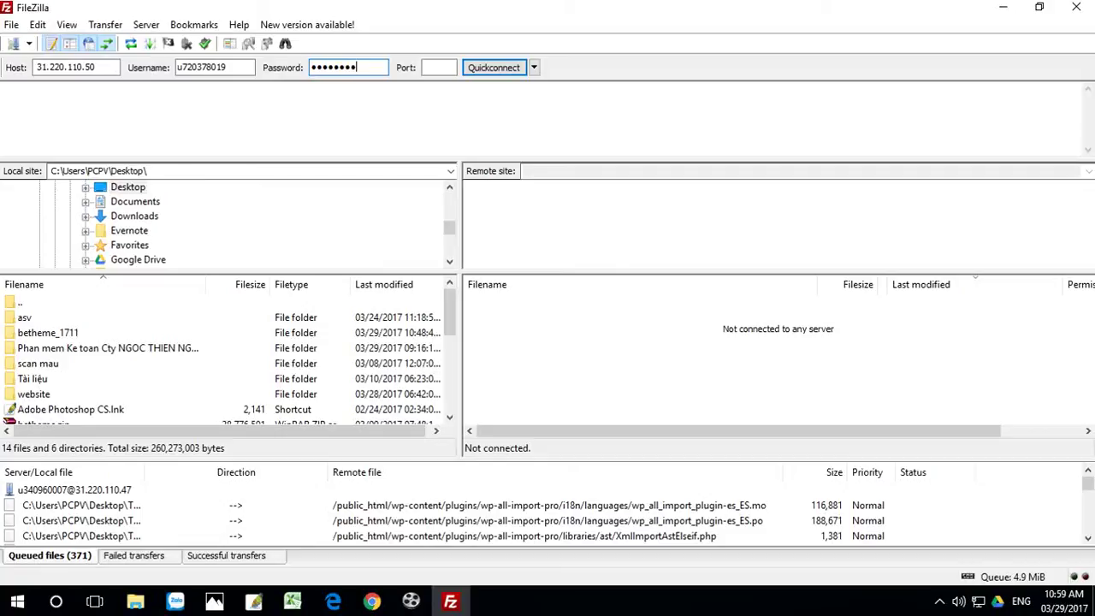
pyautogui.click(441, 68)
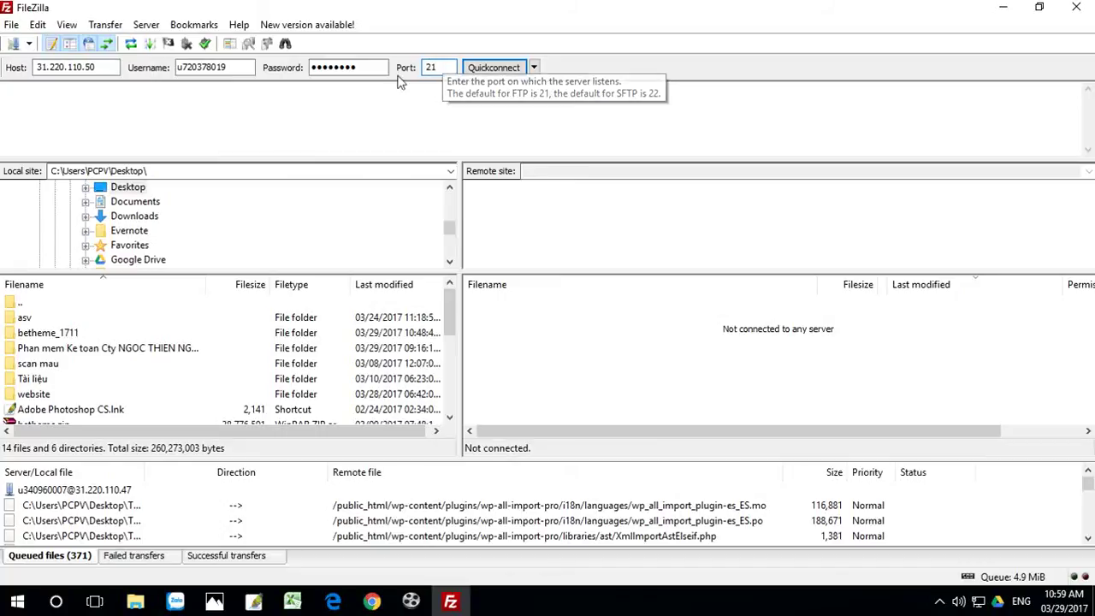
pyautogui.click(506, 67)
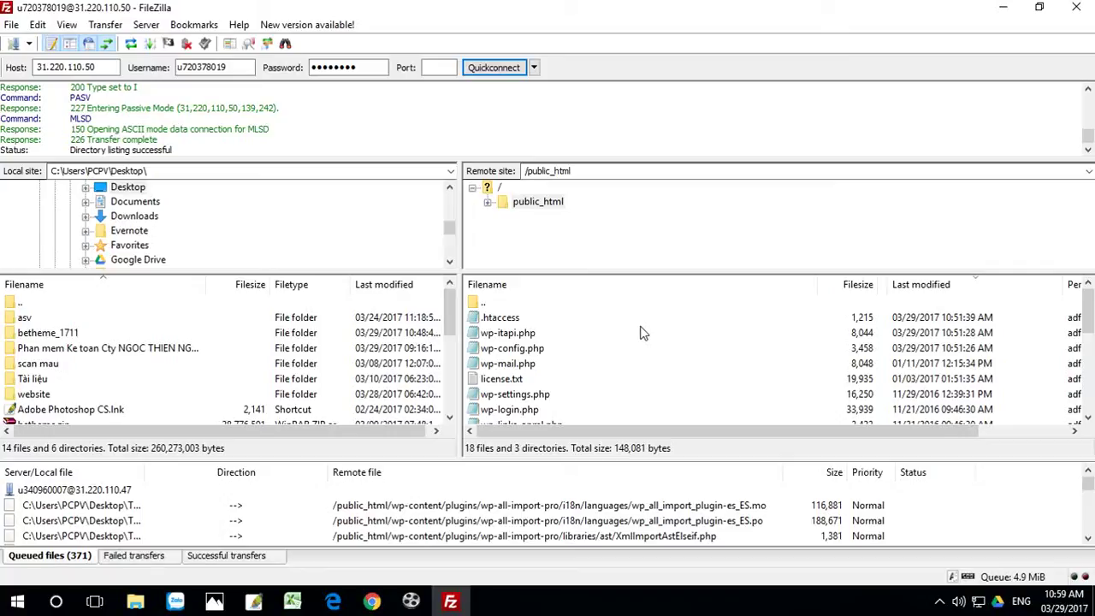
# Step: Delete the betheme folder from the server's wp-content/themes and minimize FileZilla and Chrome
pyautogui.scroll(-5, 641, 332)
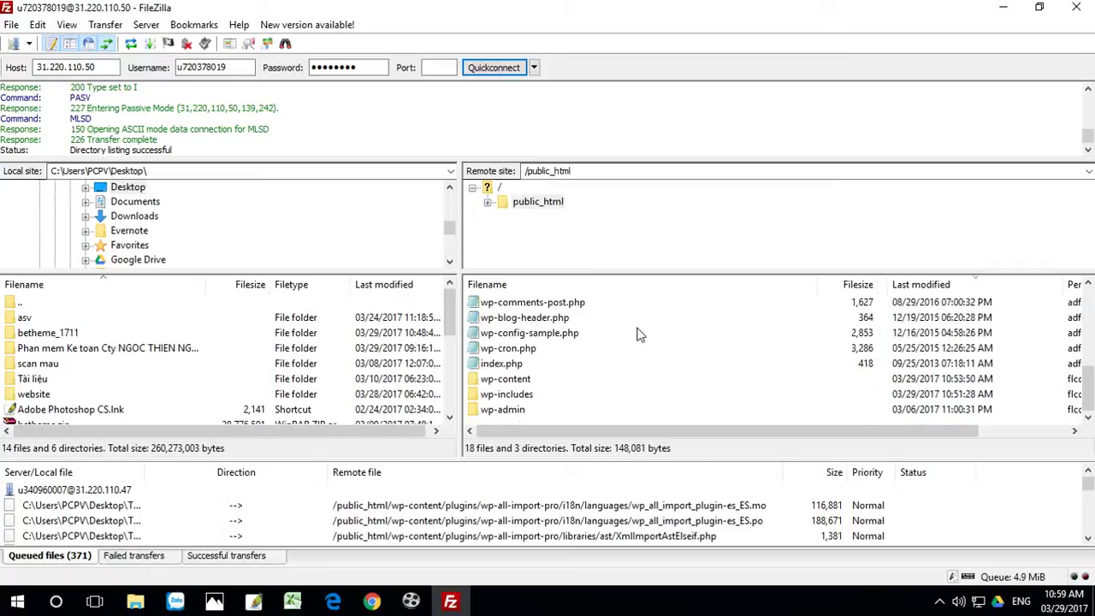
pyautogui.scroll(1, 561, 349)
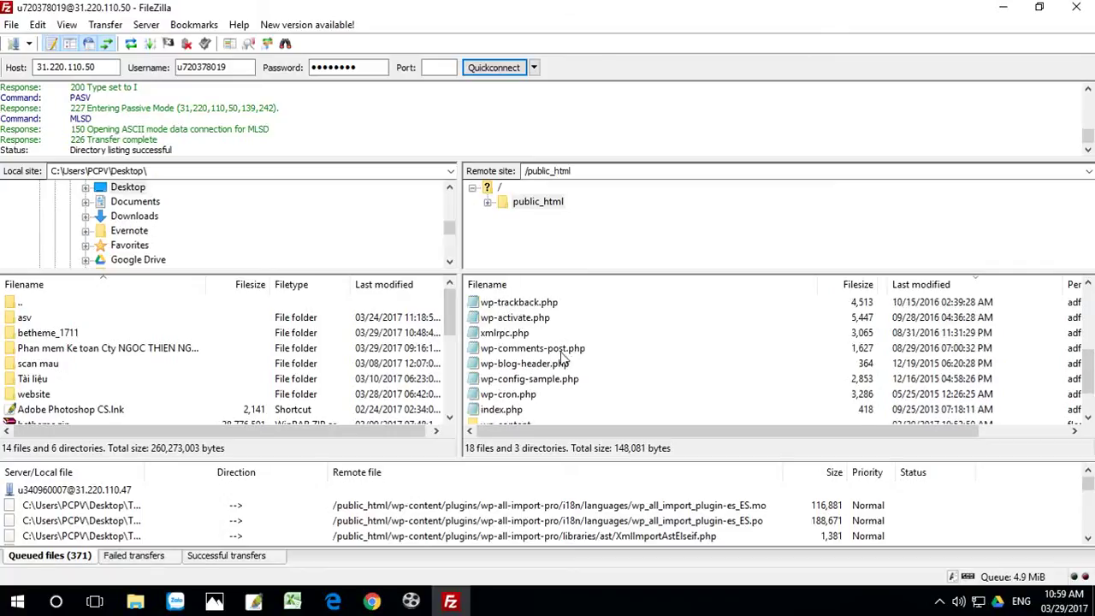
pyautogui.scroll(-1, 601, 339)
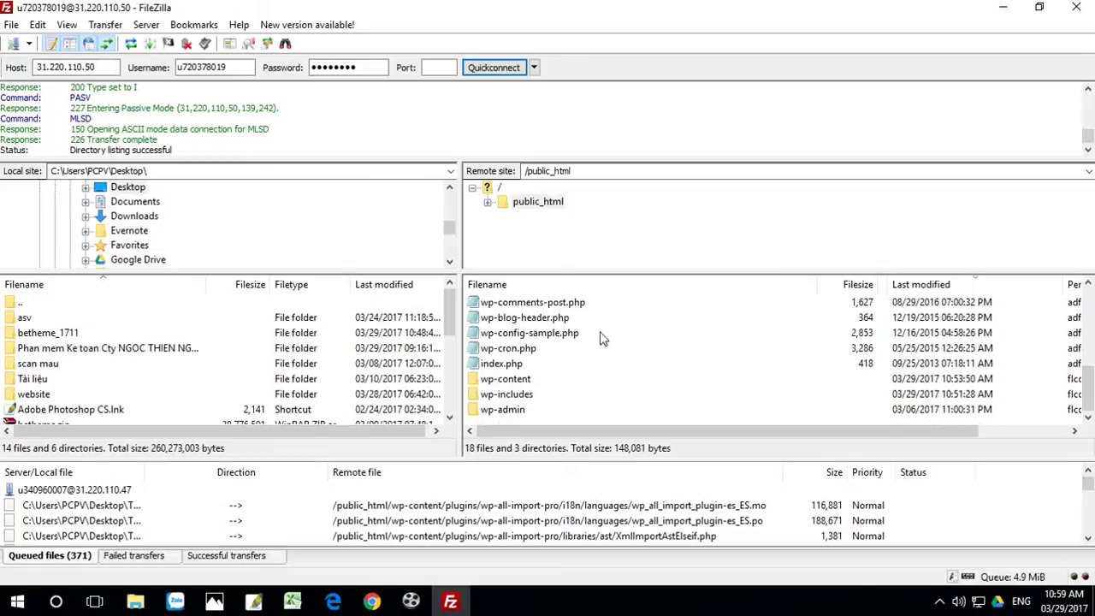
pyautogui.doubleClick(511, 382)
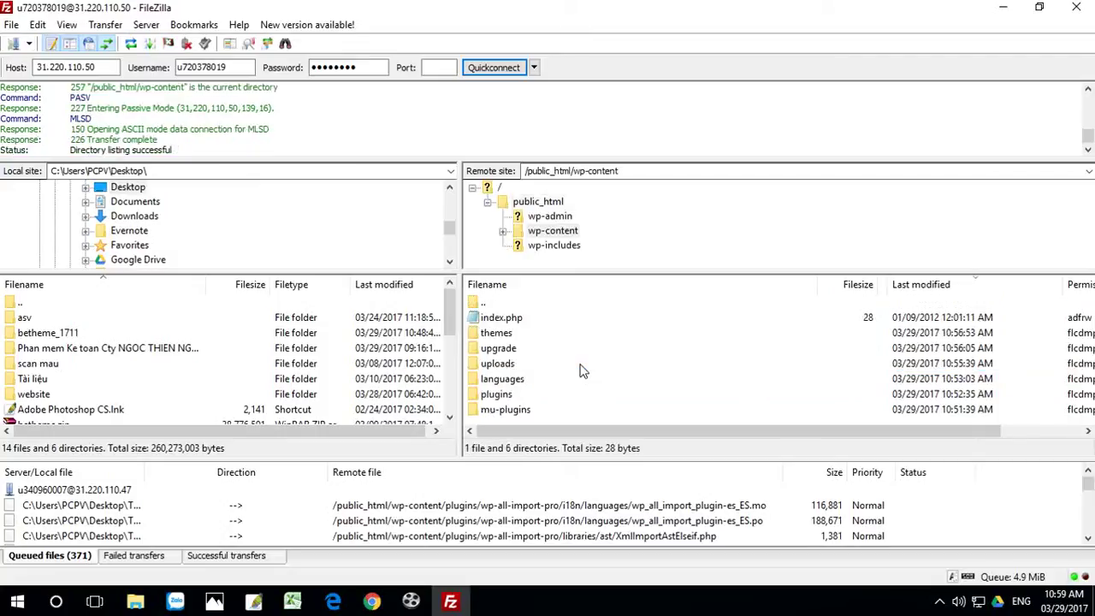
pyautogui.doubleClick(505, 337)
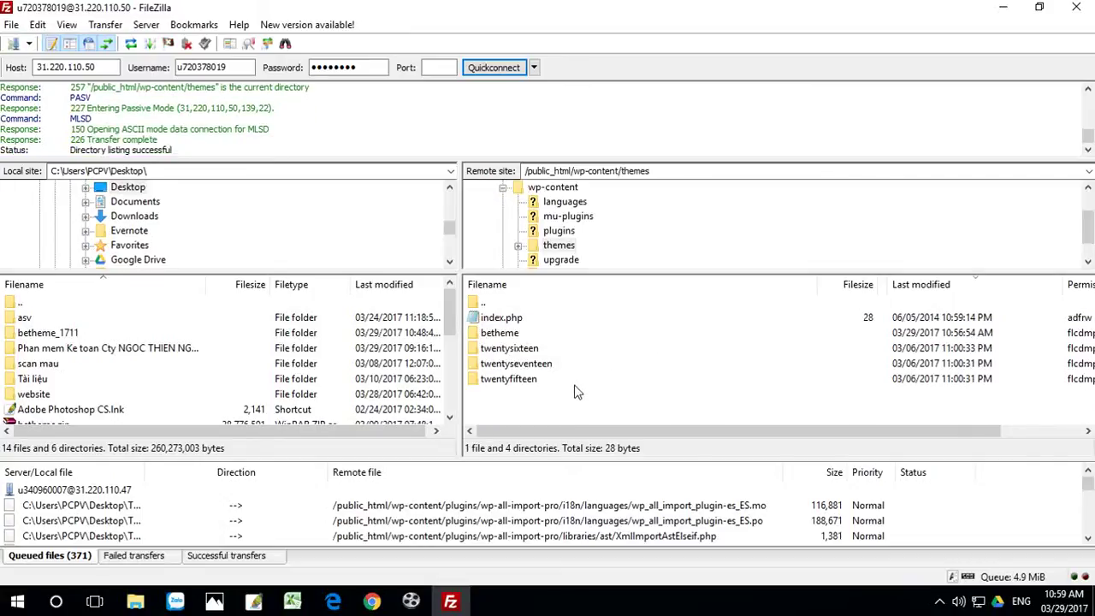
pyautogui.click(498, 336)
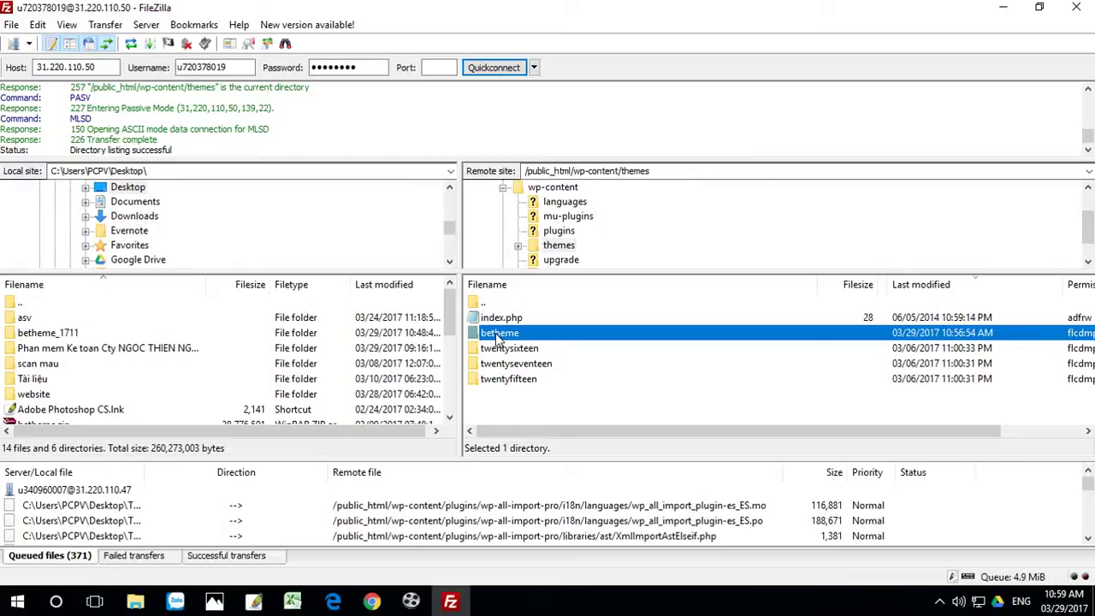
pyautogui.press('Delete')
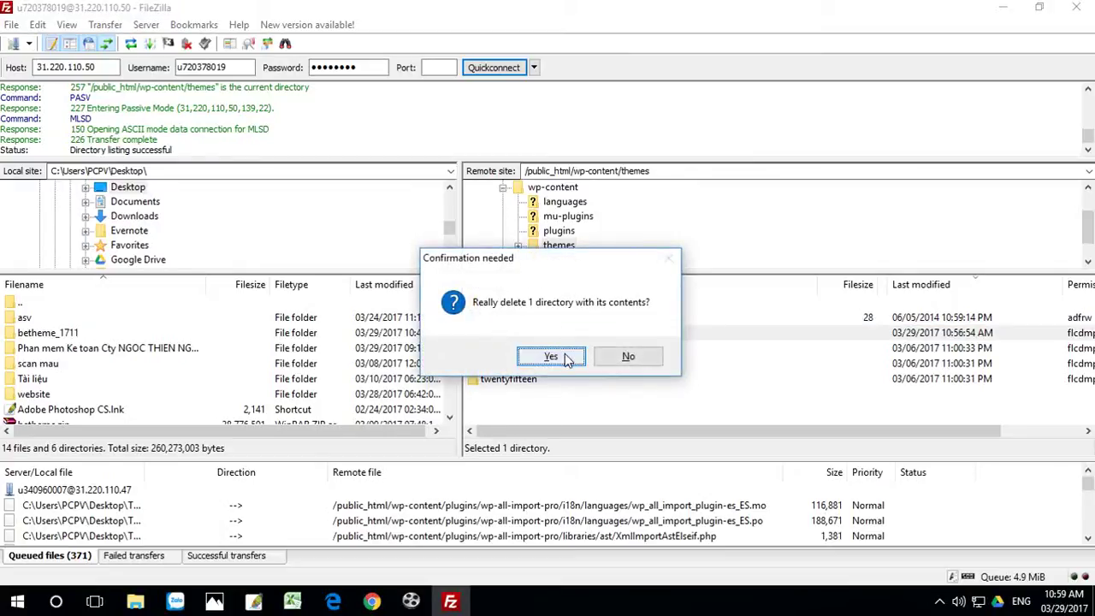
pyautogui.click(565, 359)
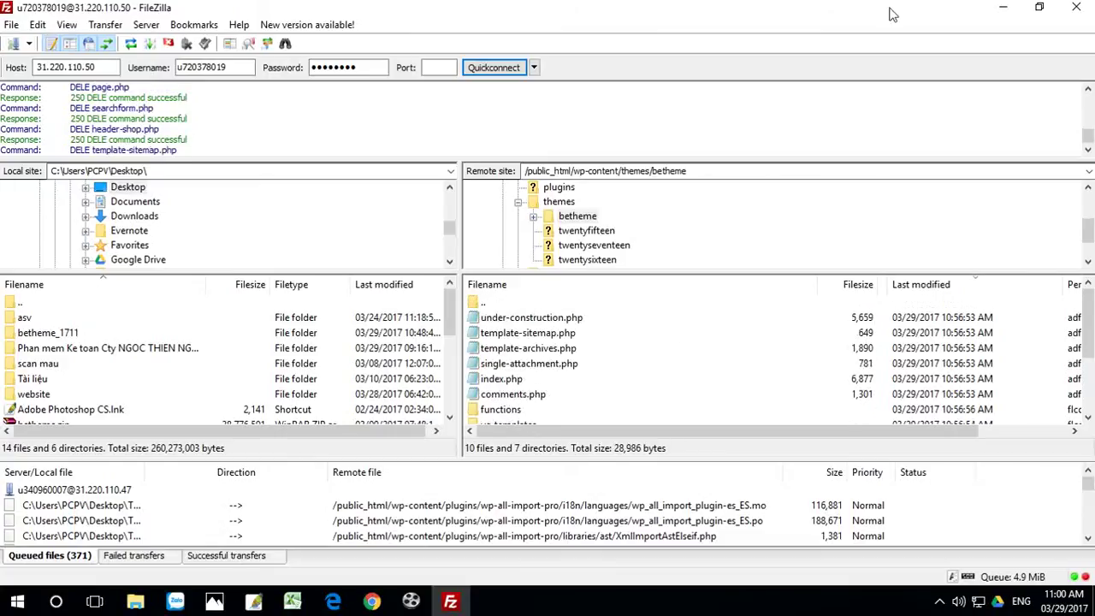
pyautogui.click(1004, 7)
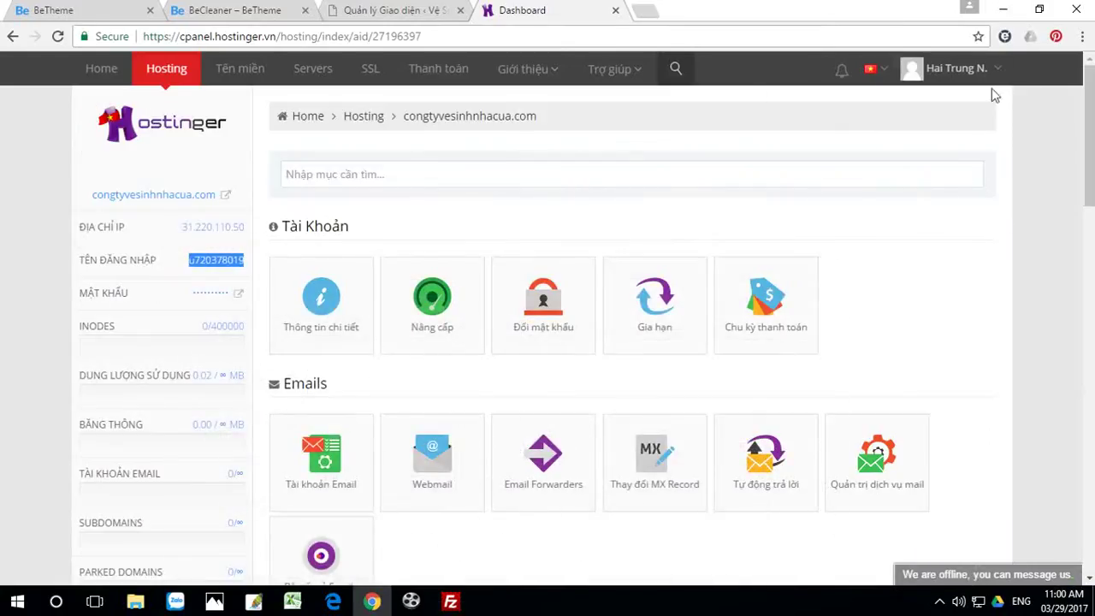
pyautogui.click(1002, 10)
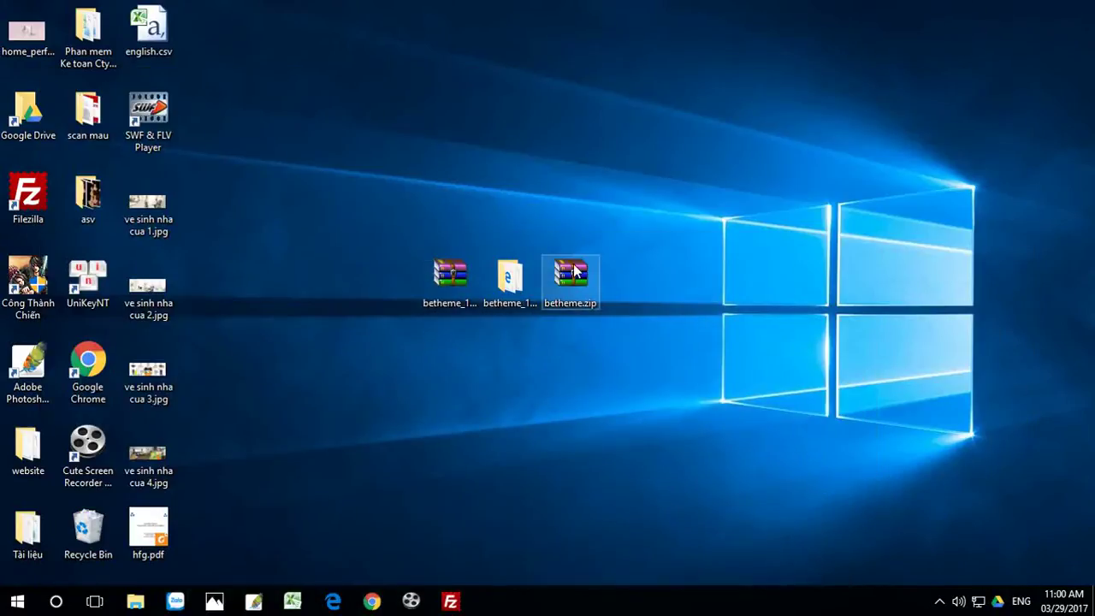
# Step: Extract betheme.zip with WinRAR's Extract files... into the default betheme folder on the desktop
pyautogui.rightClick(575, 270)
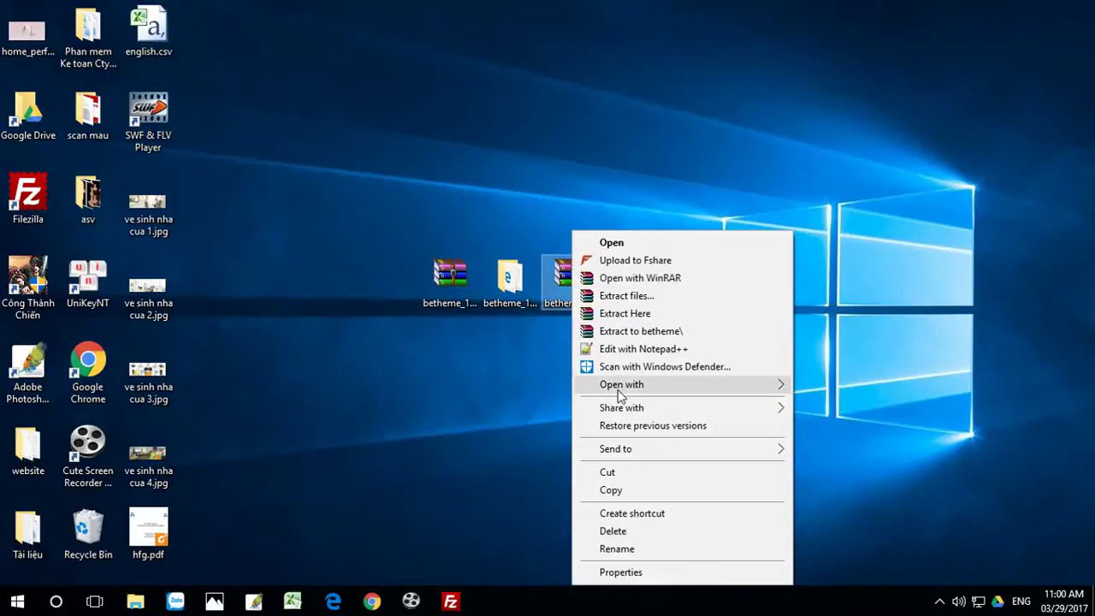
pyautogui.click(627, 297)
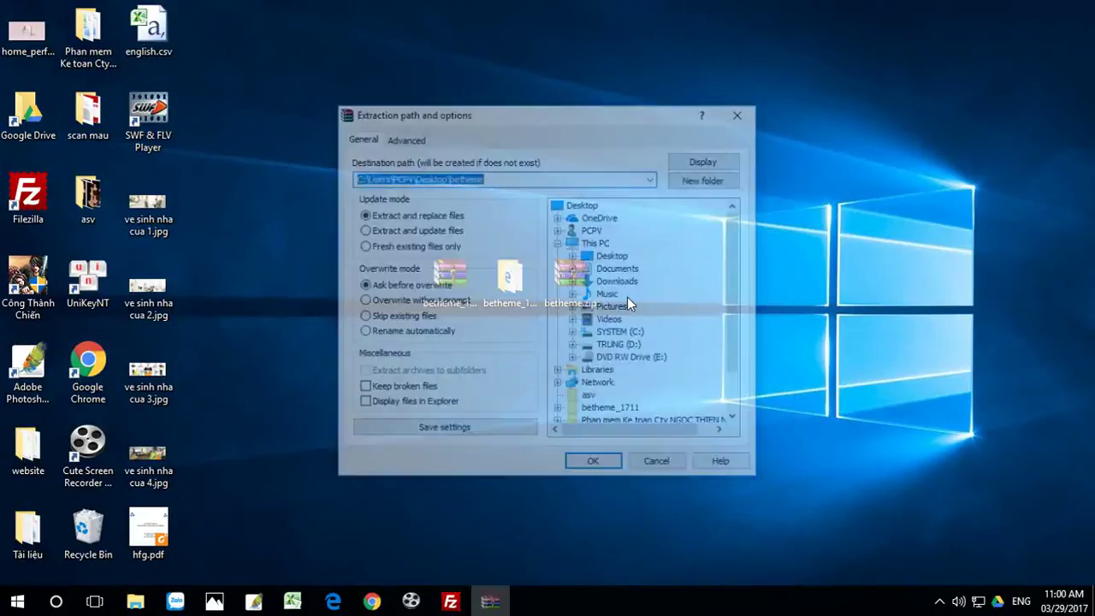
pyautogui.click(597, 459)
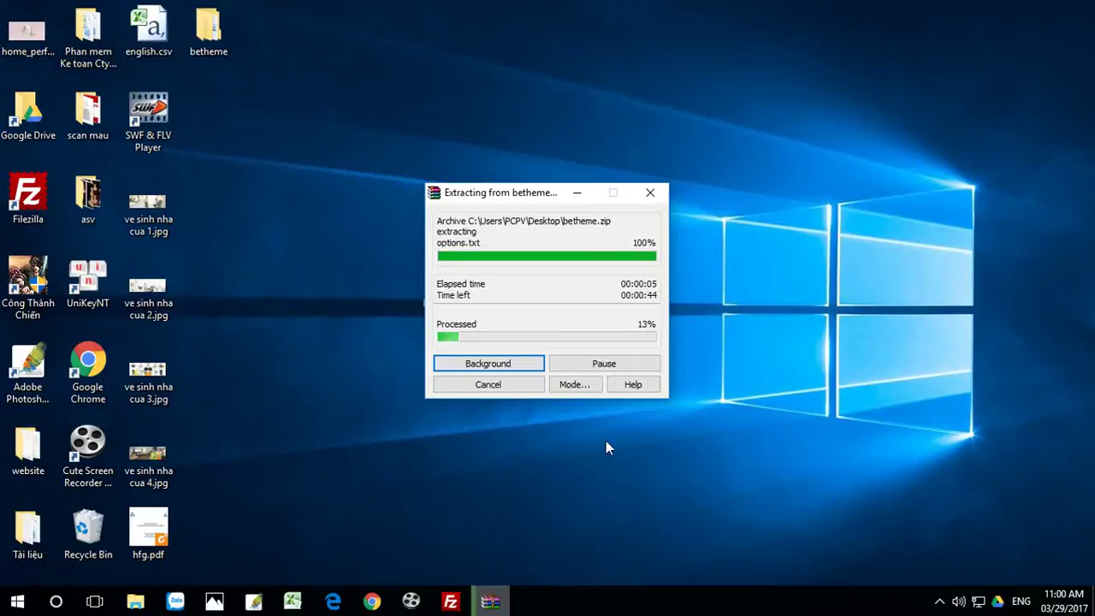
pyautogui.click(450, 601)
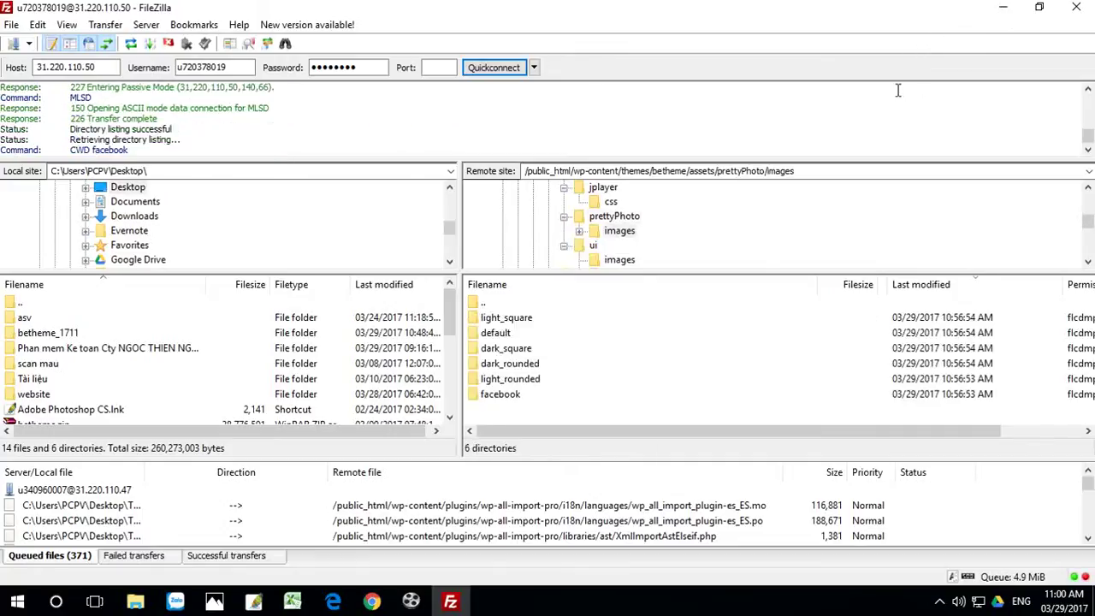
# Step: Open the extracted betheme folder and inspect the theme files inside its inner betheme folder
pyautogui.click(1005, 8)
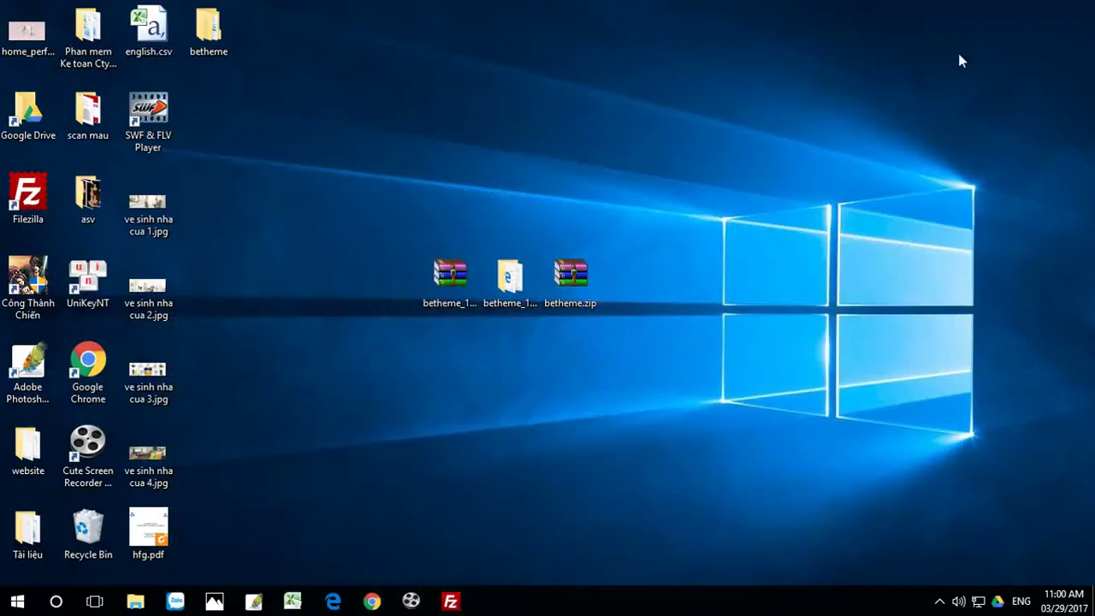
pyautogui.moveTo(209, 30); pyautogui.dragTo(654, 275)
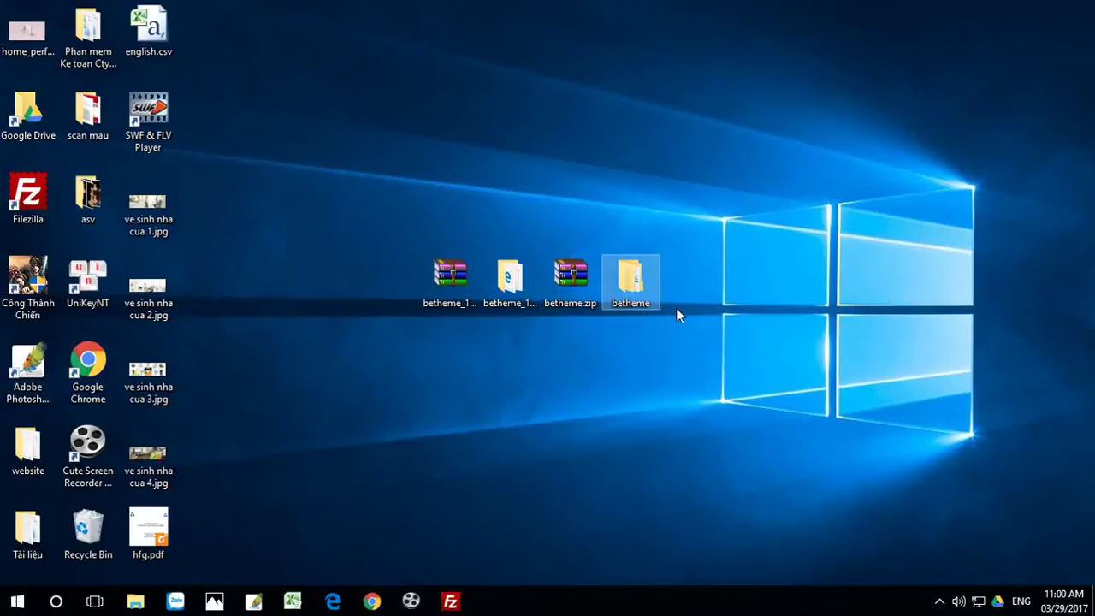
pyautogui.doubleClick(630, 282)
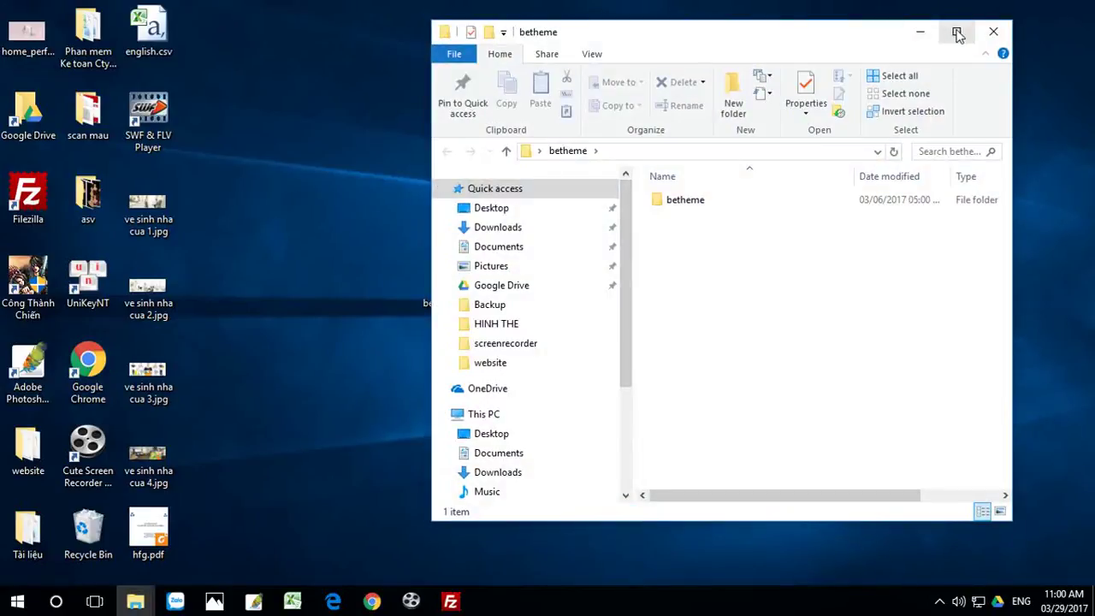
pyautogui.doubleClick(697, 201)
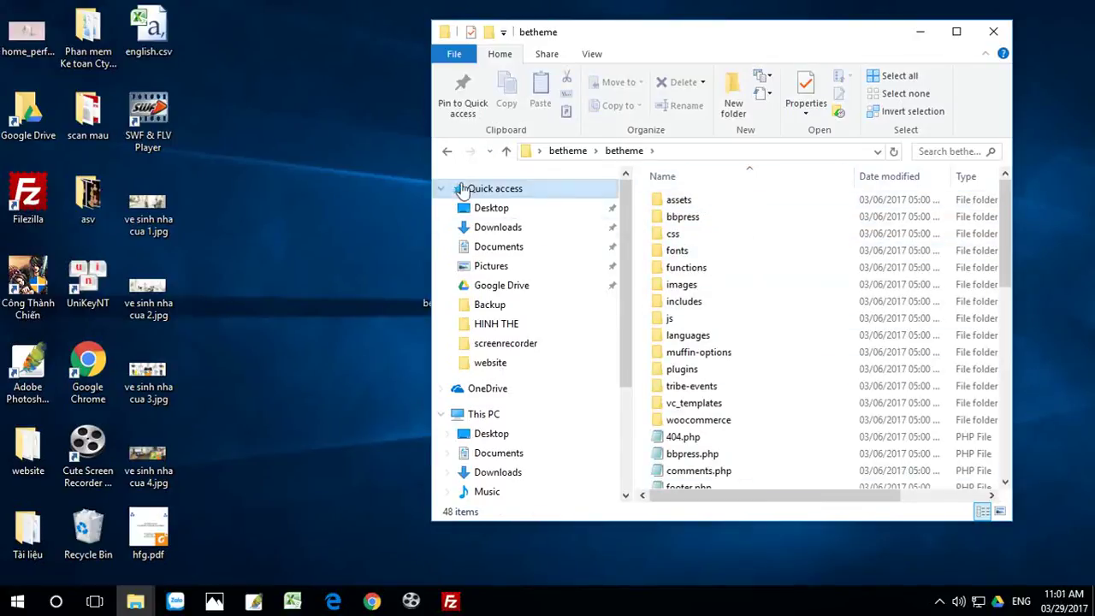
pyautogui.click(446, 154)
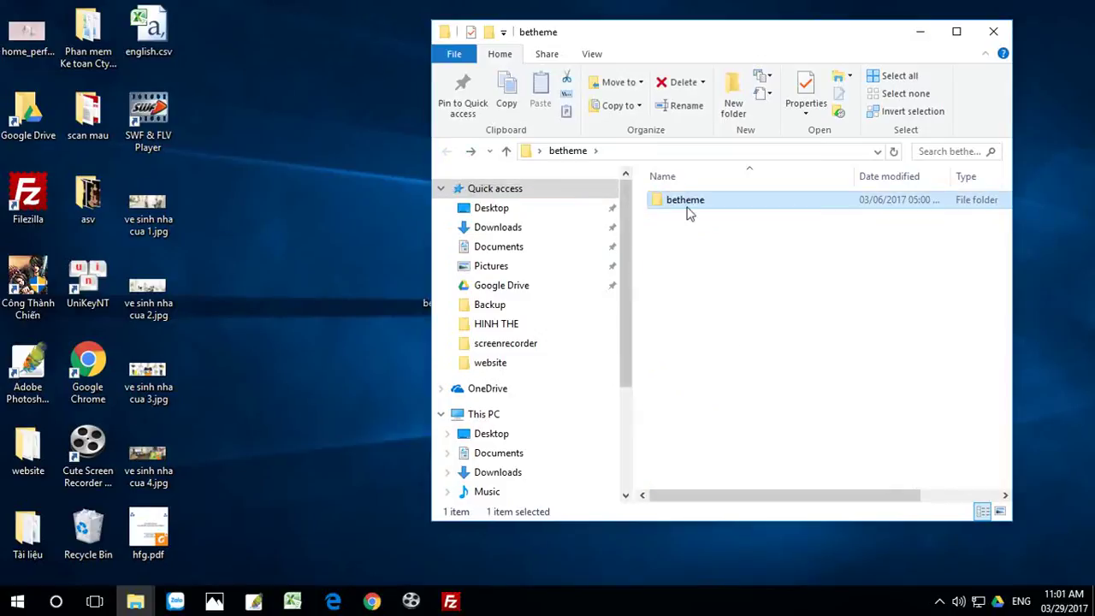
pyautogui.click(693, 208)
pyautogui.doubleClick(678, 200)
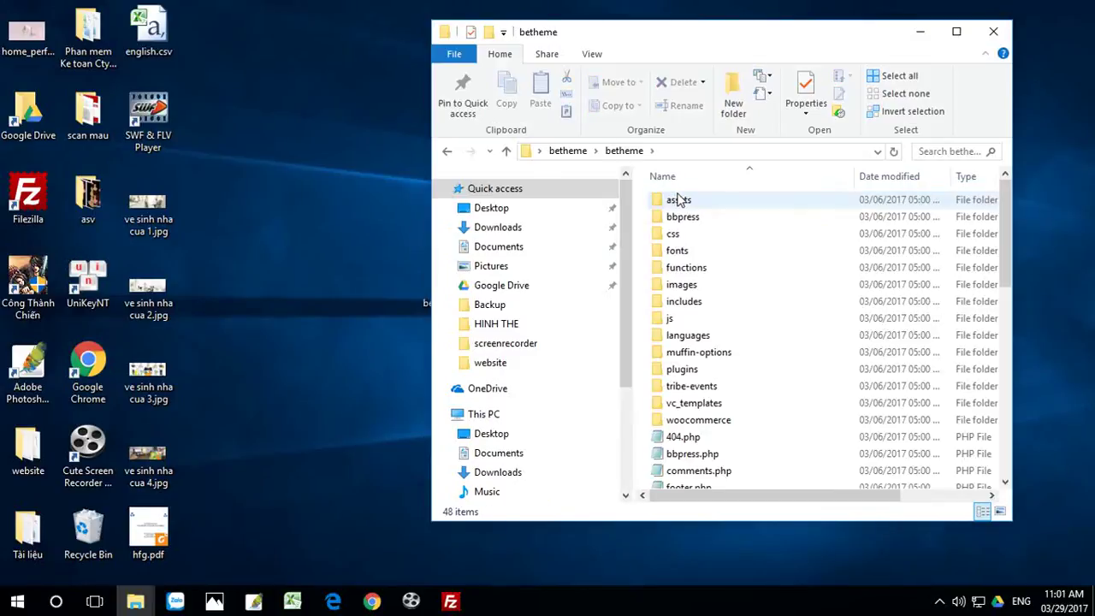
pyautogui.click(447, 154)
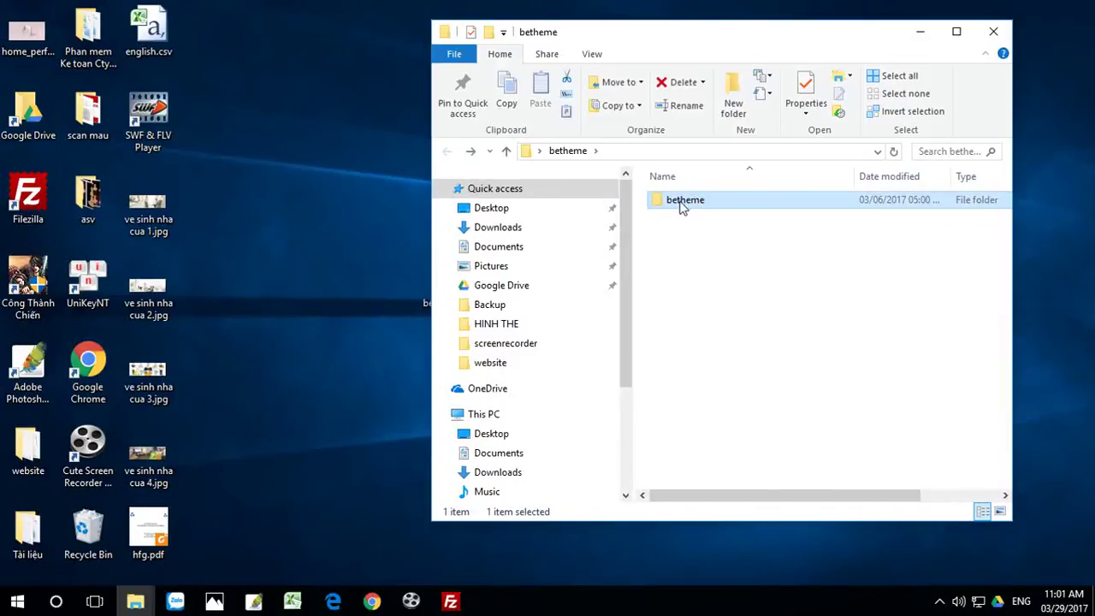
pyautogui.click(450, 601)
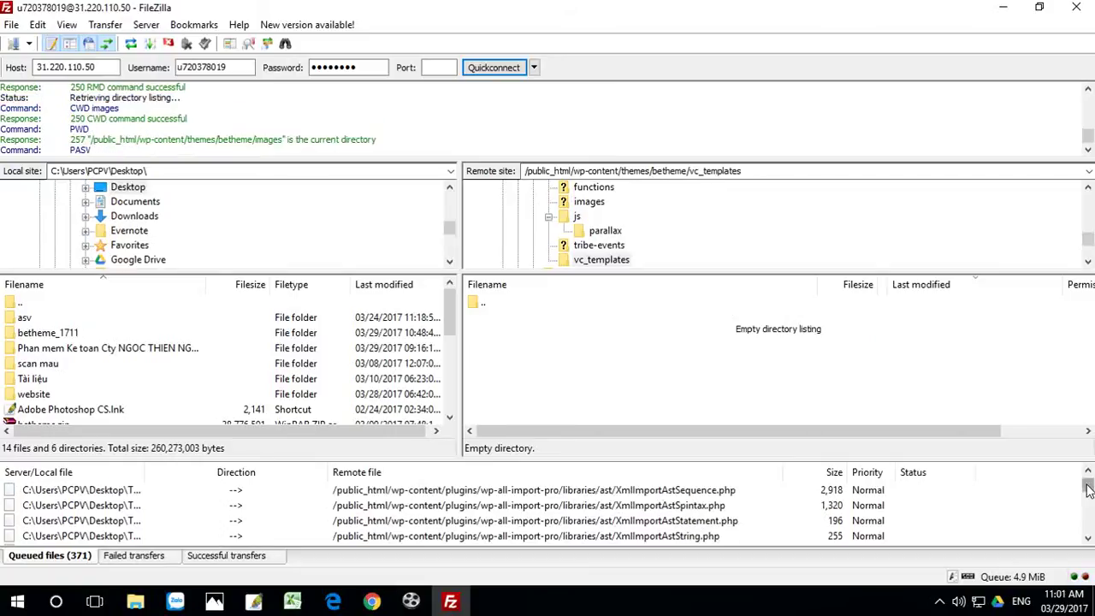
# Step: Close the FileZilla FTP client window
pyautogui.moveTo(1087, 483); pyautogui.dragTo(1087, 523)
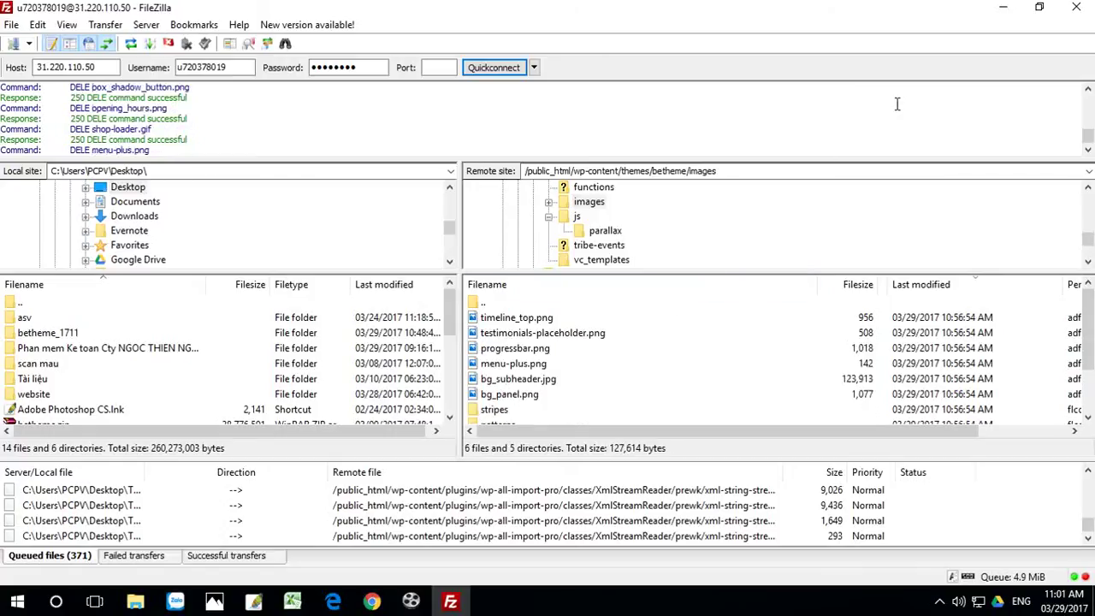
pyautogui.click(1077, 8)
# Step: Delete the Twenty Fifteen theme from the WordPress themes page
pyautogui.click(370, 601)
pyautogui.click(379, 12)
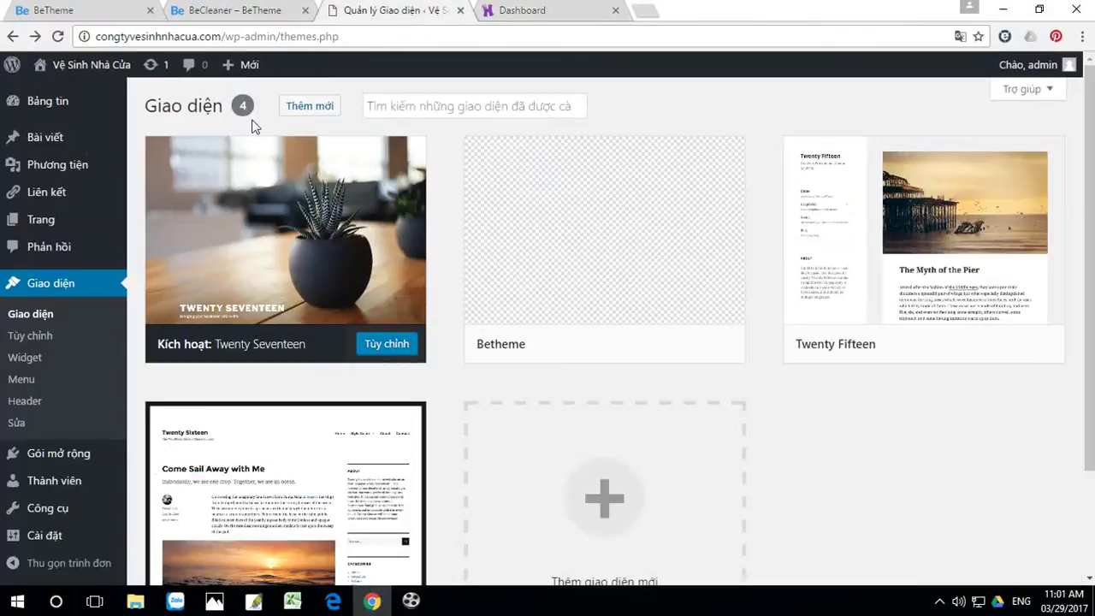
pyautogui.moveTo(886, 206)
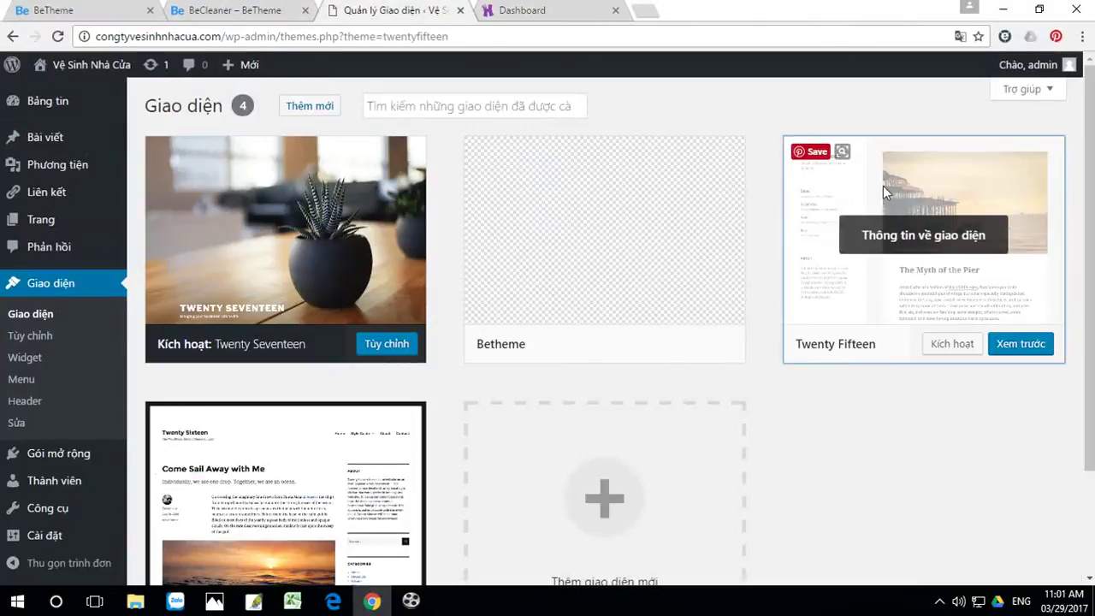
pyautogui.click(883, 186)
pyautogui.click(1044, 550)
pyautogui.click(623, 154)
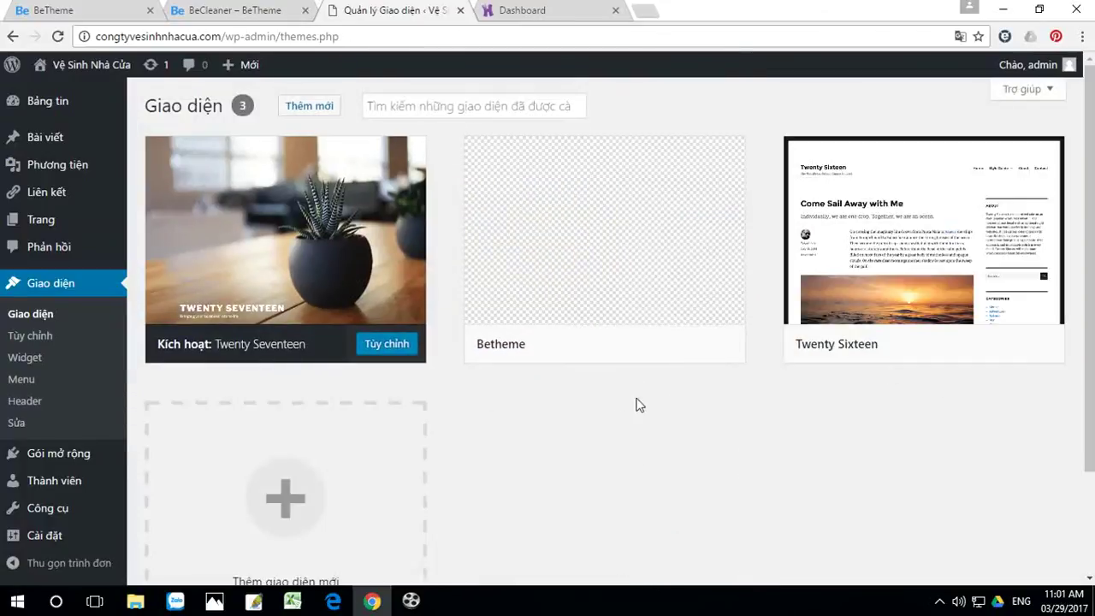
# Step: Delete the Twenty Sixteen theme as well
pyautogui.click(918, 176)
pyautogui.click(1041, 550)
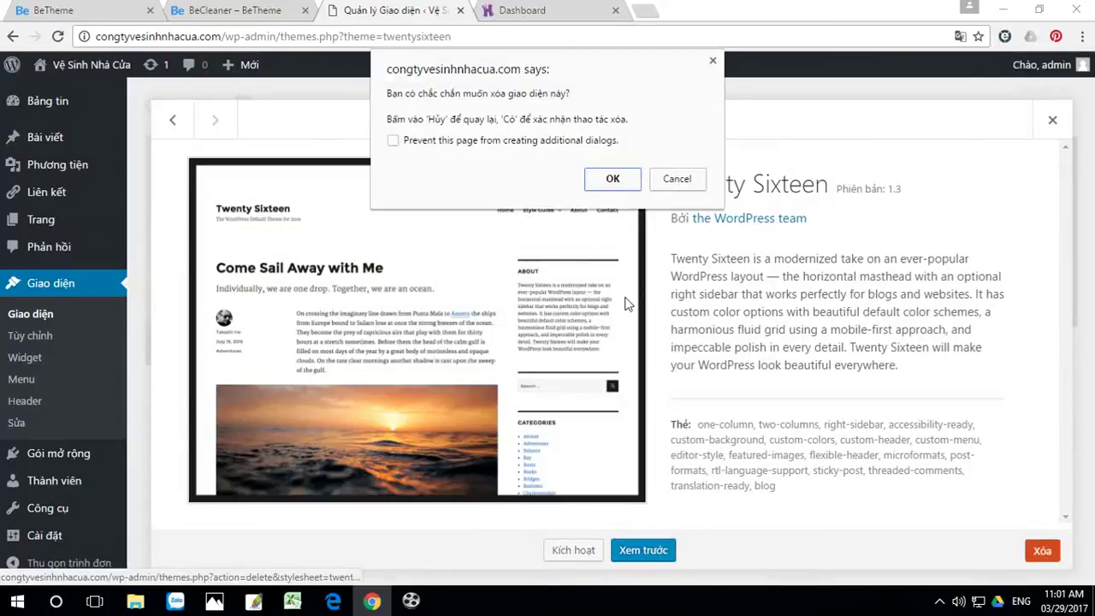
pyautogui.click(621, 181)
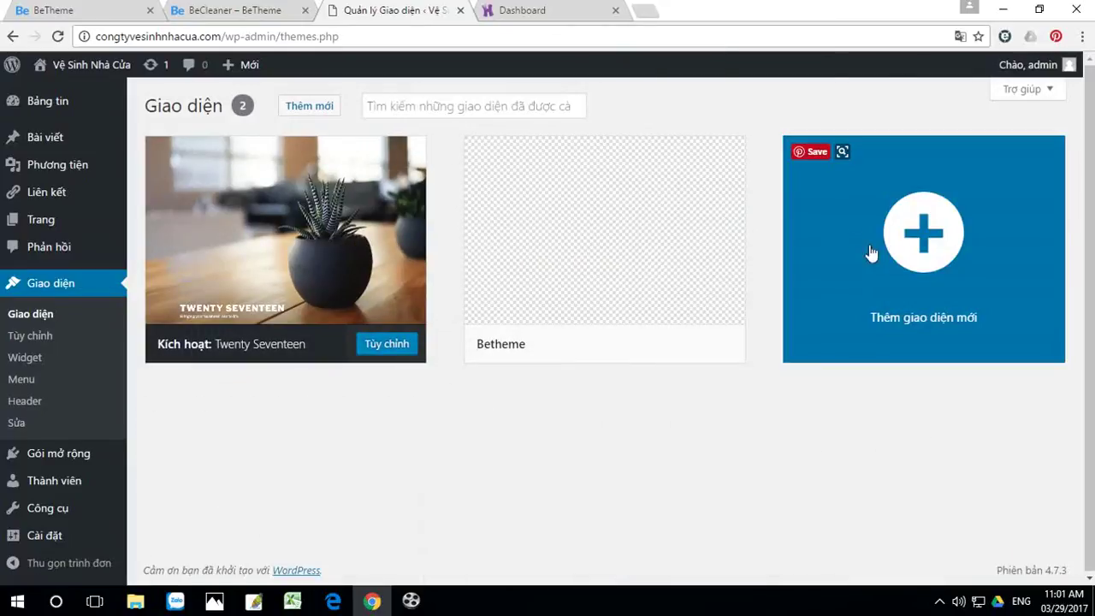
pyautogui.click(842, 210)
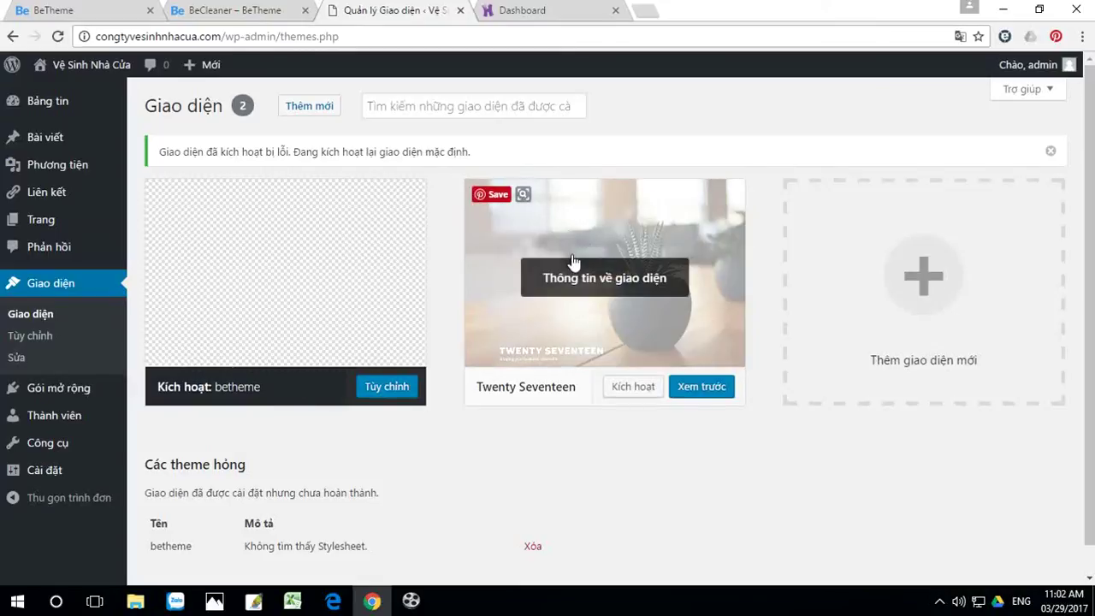
# Step: Try twice to activate the Twenty Seventeen theme, going back after each 500 error
pyautogui.click(634, 393)
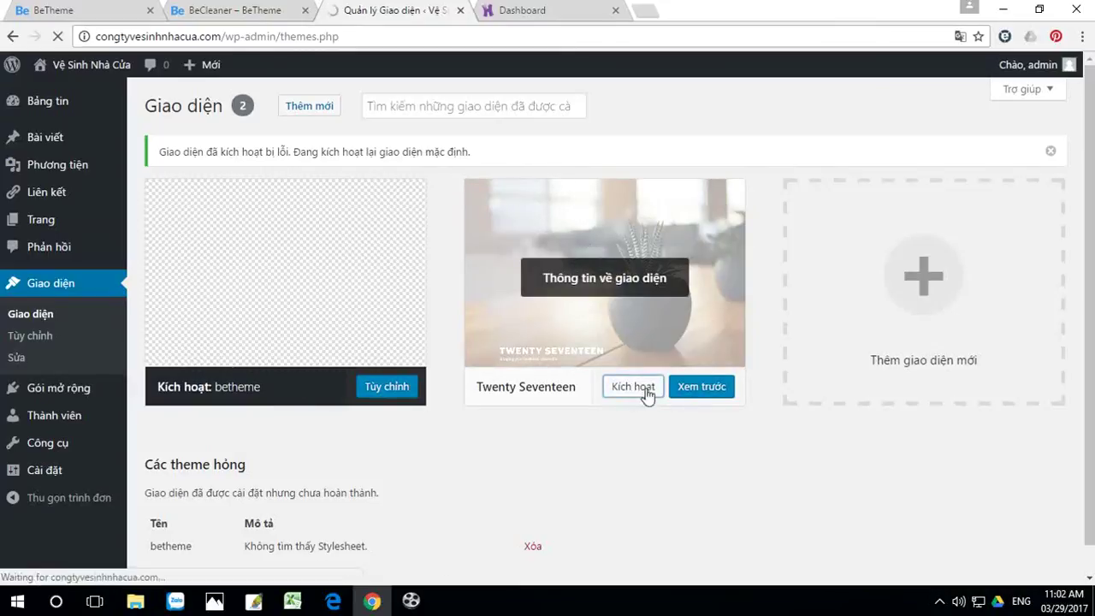
pyautogui.click(12, 37)
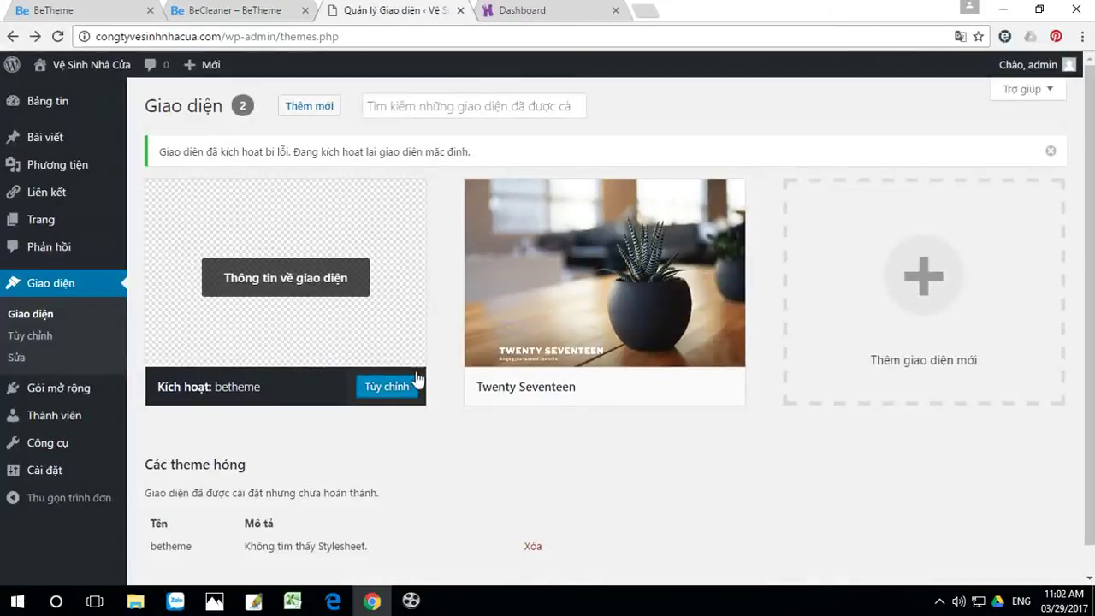
pyautogui.click(633, 388)
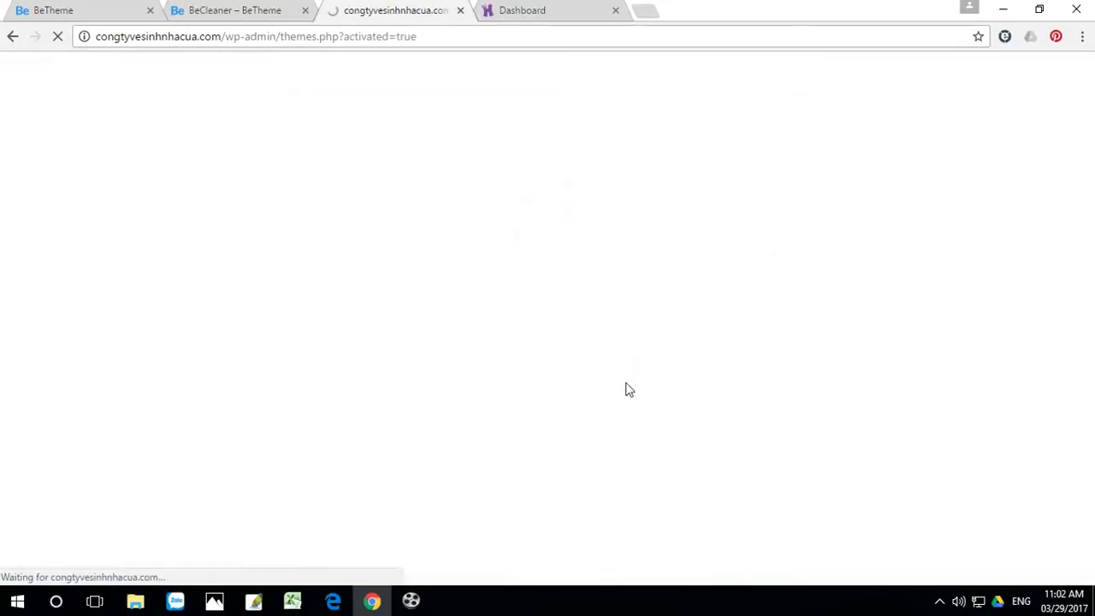
pyautogui.click(12, 37)
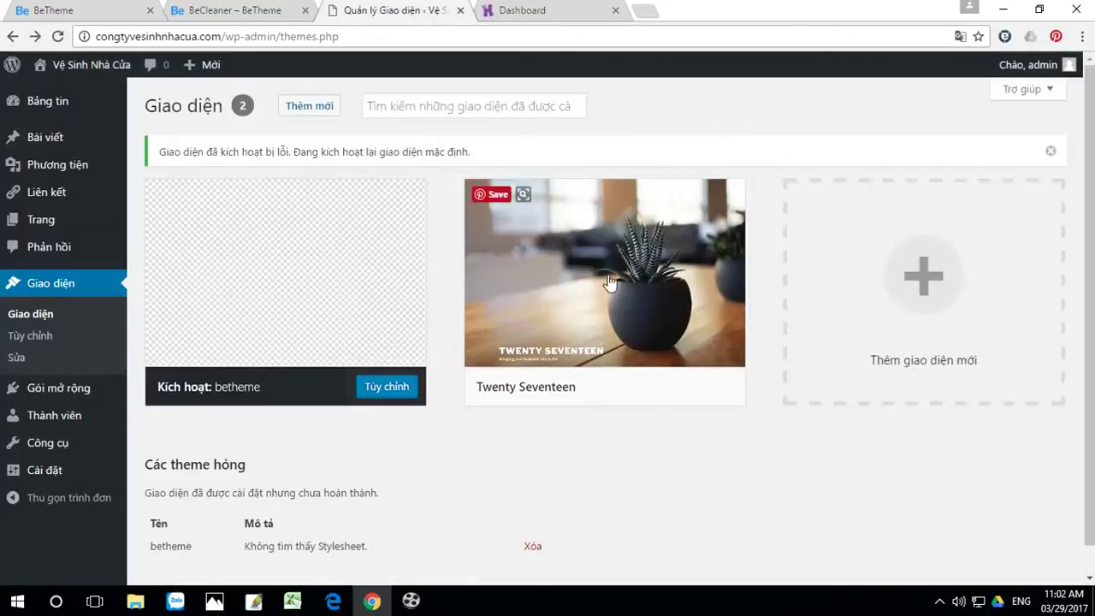
# Step: Check the themes page, then switch to the Hostinger control panel tab
pyautogui.scroll(-1, 757, 481)
pyautogui.scroll(1, 757, 481)
pyautogui.scroll(-1, 758, 479)
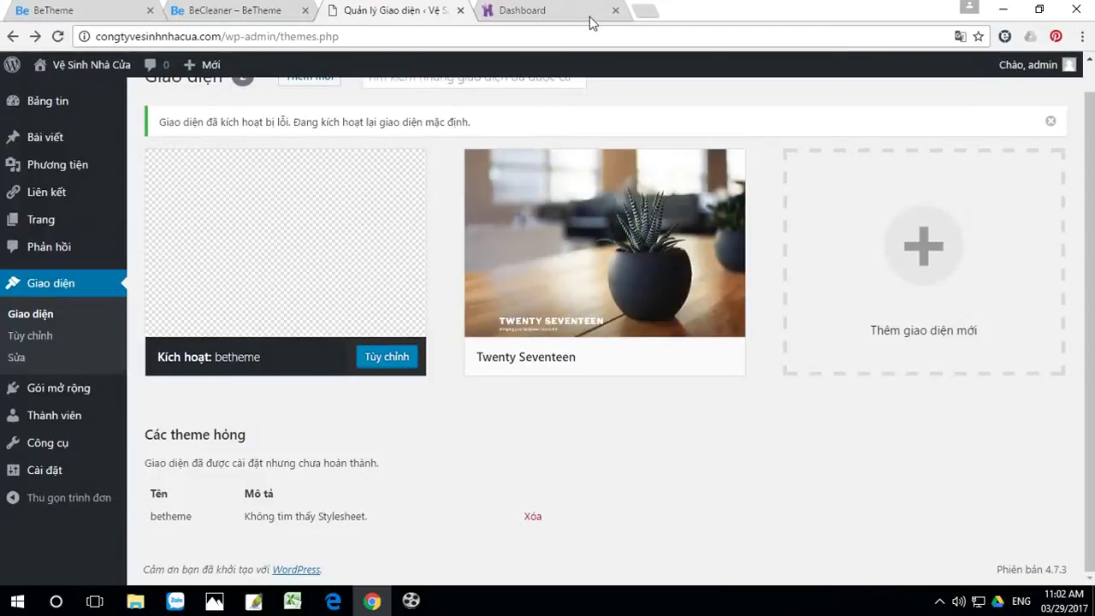
pyautogui.click(567, 12)
pyautogui.moveTo(528, 69)
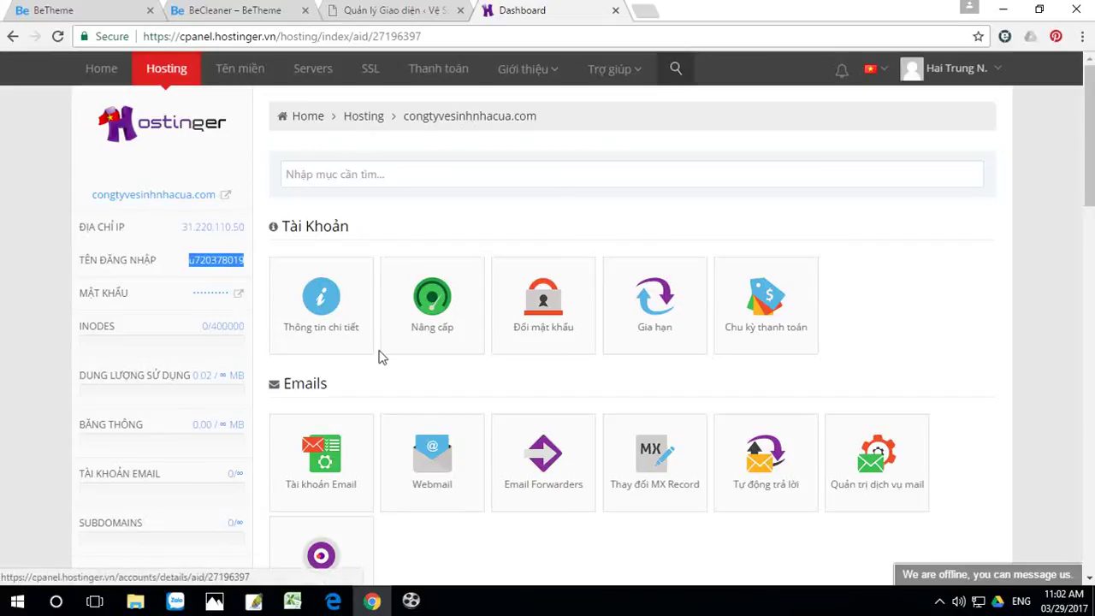
# Step: Delete the WordPress install in the auto-installer, confirming with Có, then delete it again
pyautogui.scroll(-6, 530, 415)
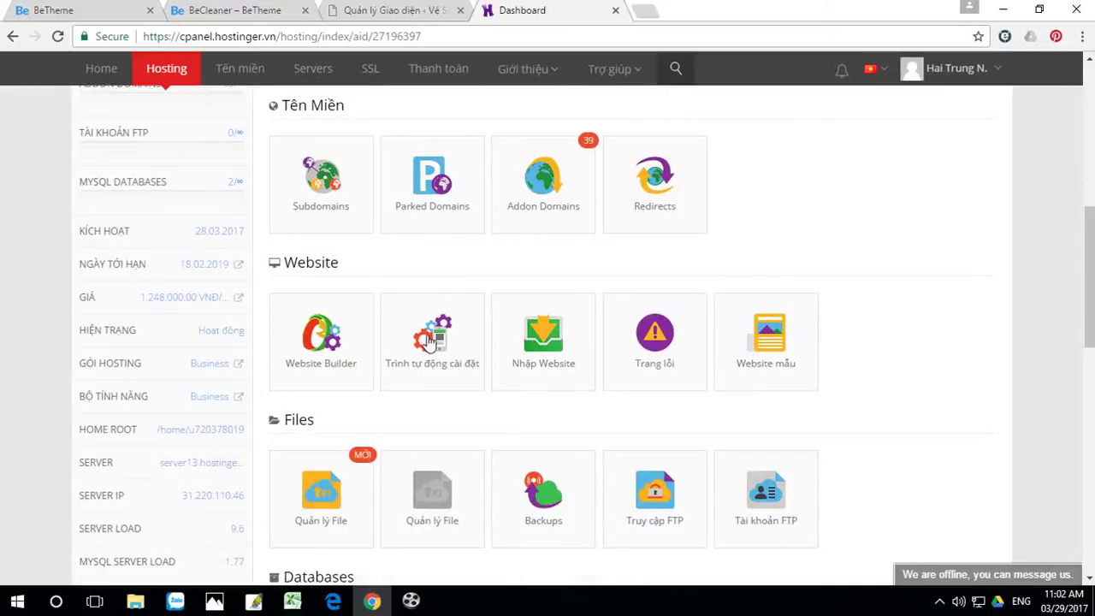
pyautogui.click(425, 342)
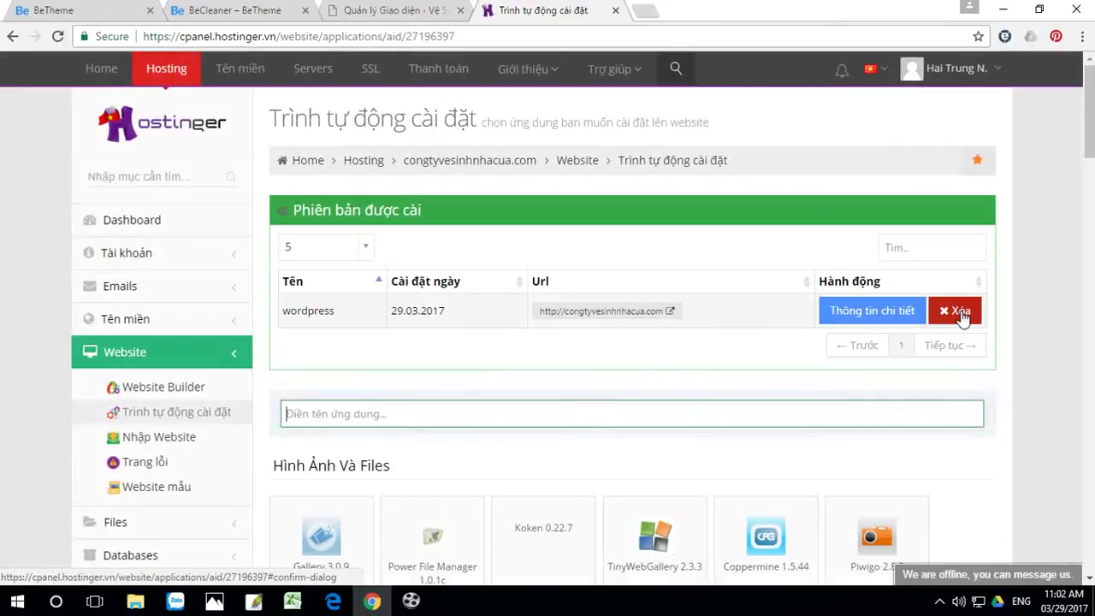
pyautogui.click(955, 310)
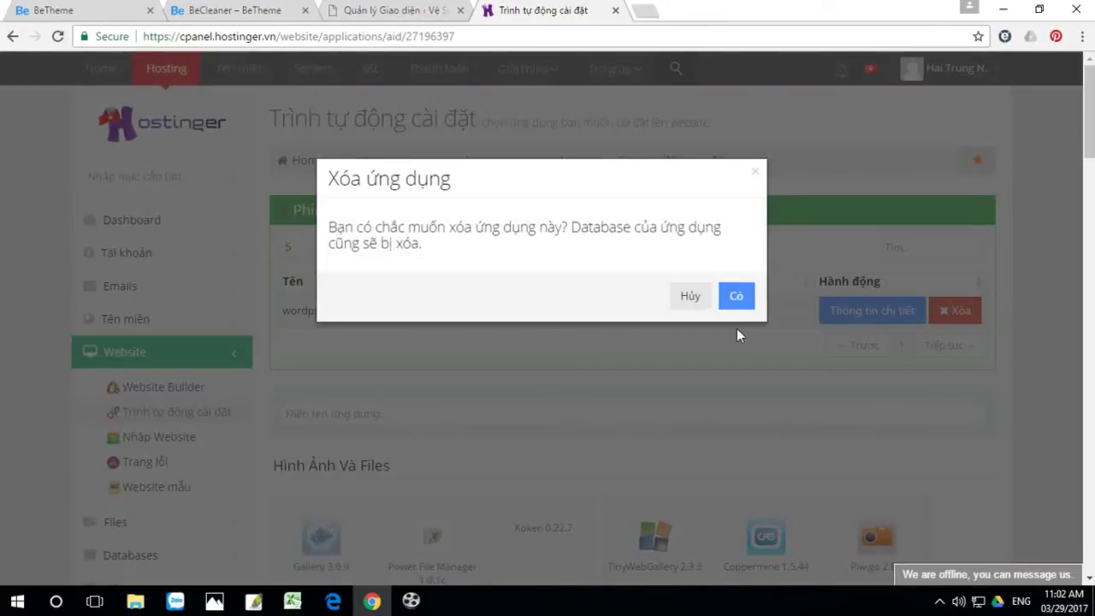
pyautogui.click(740, 300)
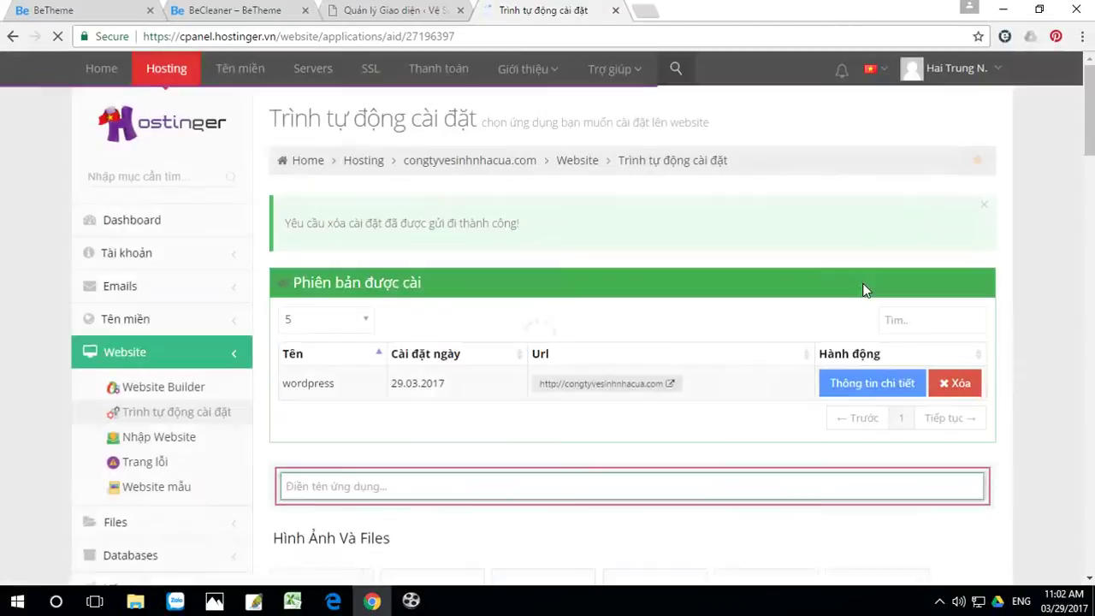
pyautogui.click(958, 384)
# Step: Confirm the WordPress removal and start a new WordPress 4.7.3 installation
pyautogui.click(736, 292)
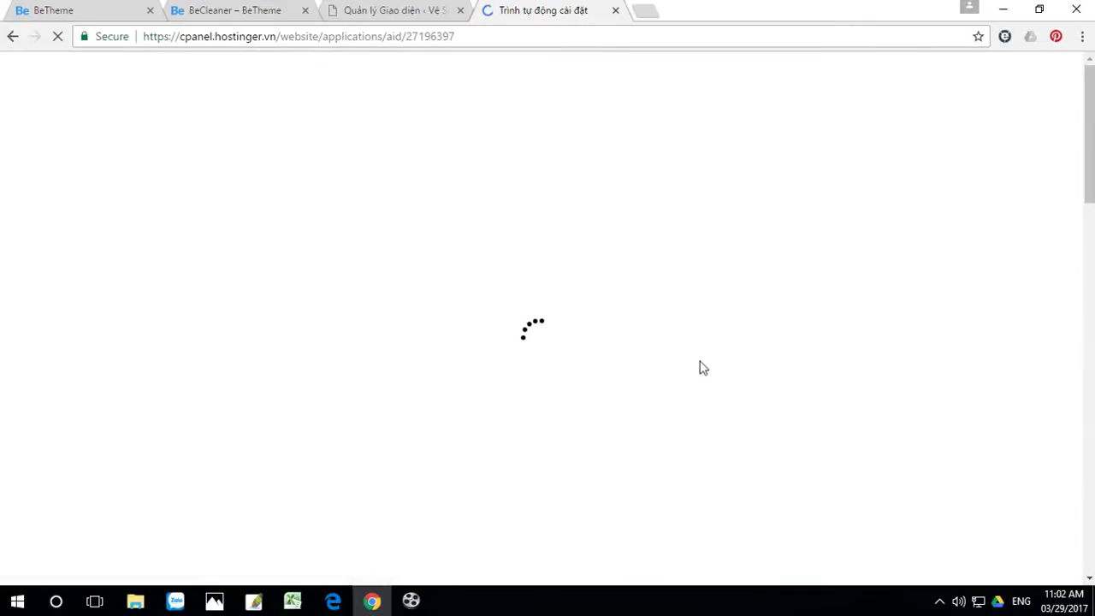
pyautogui.scroll(-4, 687, 396)
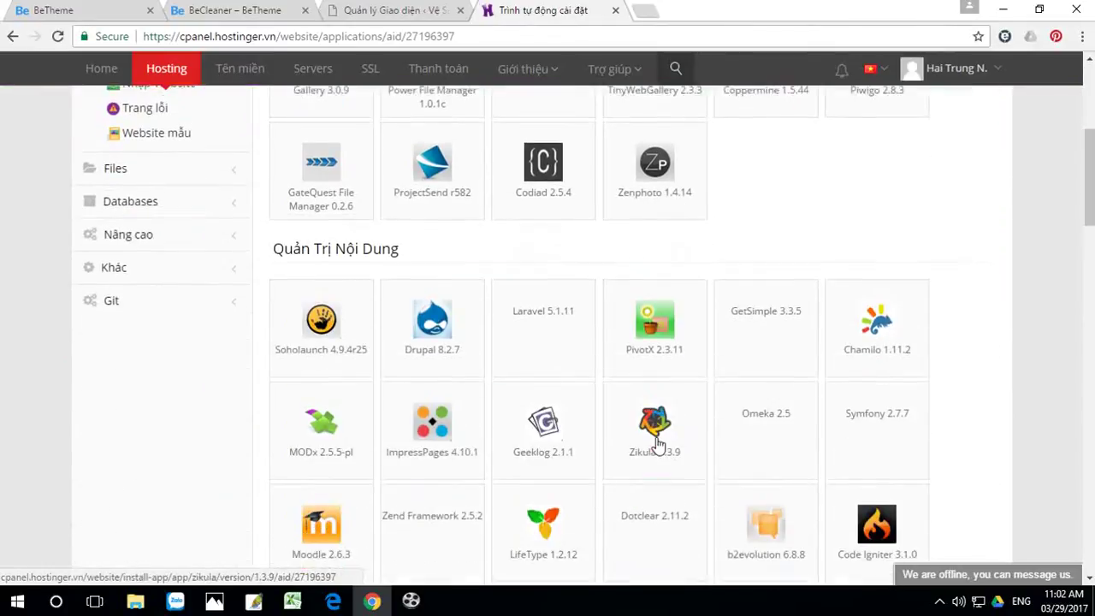
pyautogui.scroll(-10, 658, 443)
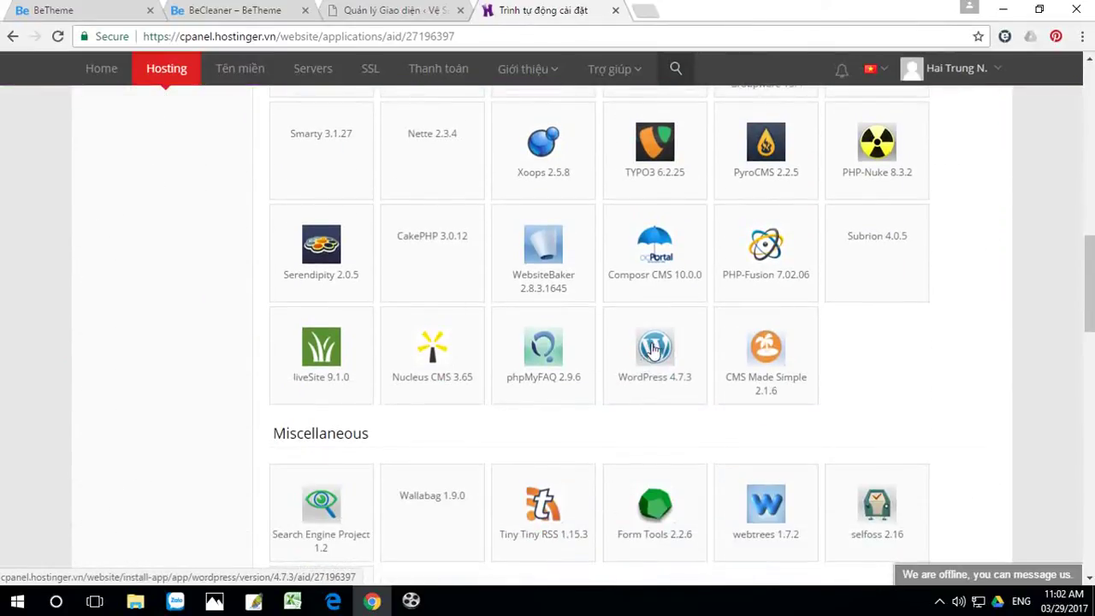
pyautogui.click(654, 346)
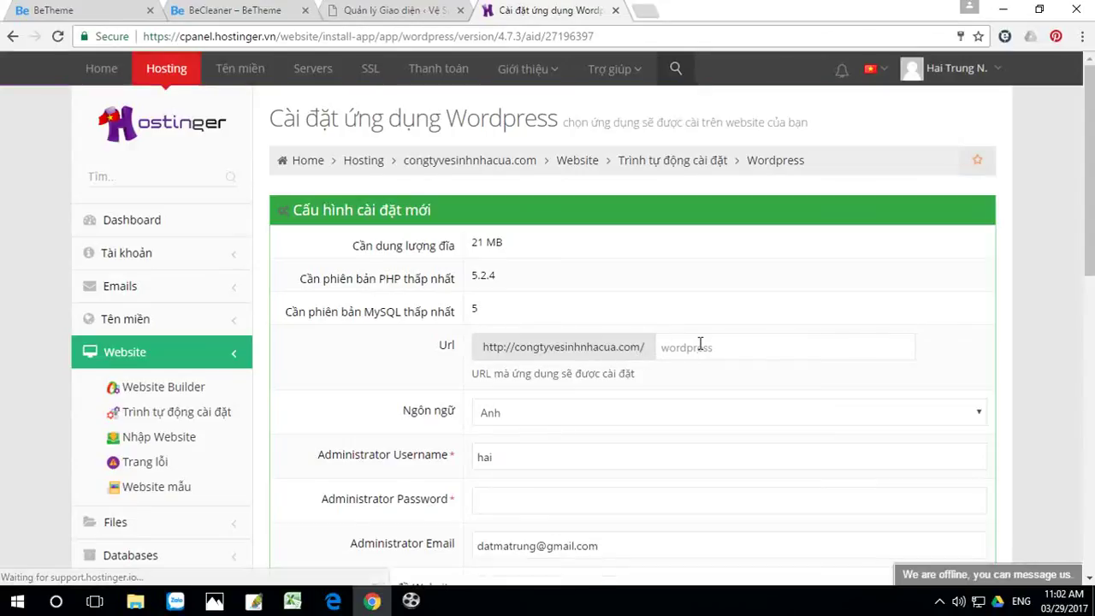
# Step: Enter the admin username, password and site title 'Vệ Sinh Nhà Cửa', then submit the install
pyautogui.scroll(-2, 526, 359)
pyautogui.moveTo(526, 359); pyautogui.dragTo(439, 363)
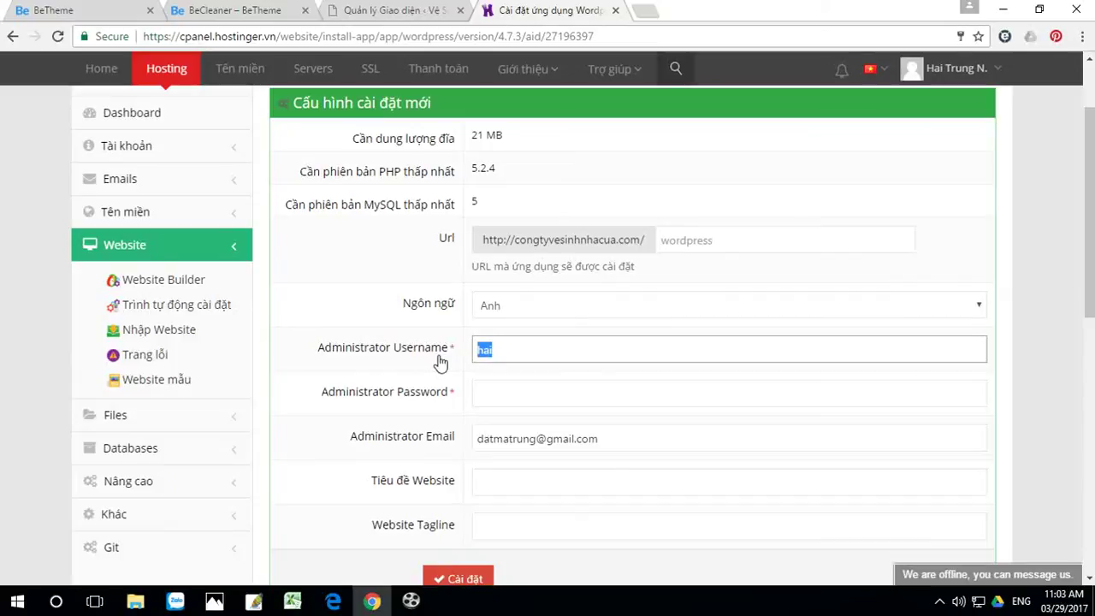
pyautogui.write('datmatrung')
pyautogui.click(503, 375)
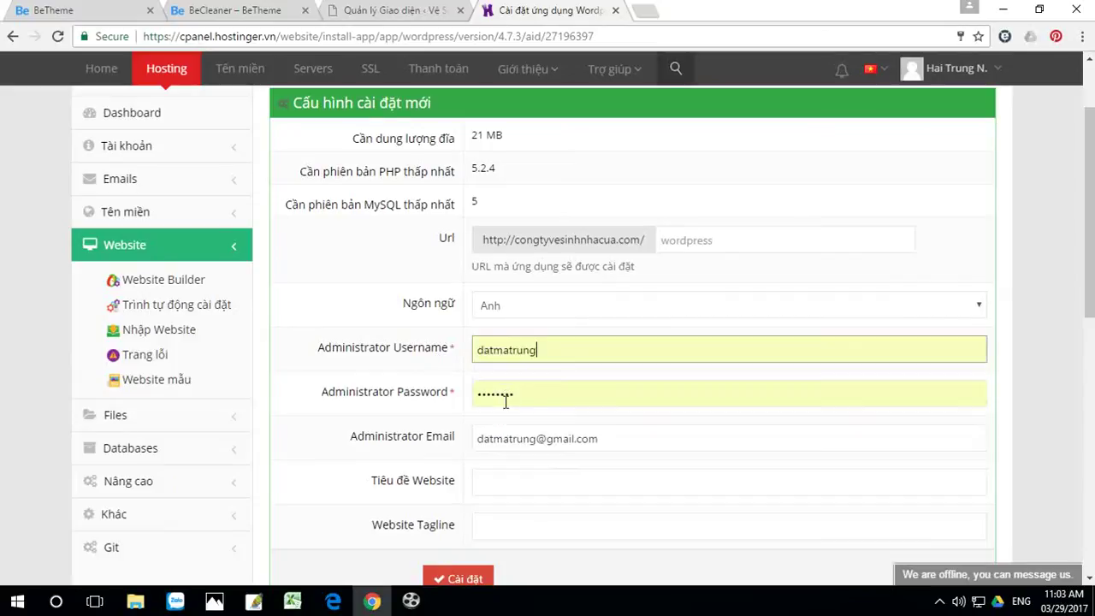
pyautogui.moveTo(530, 397); pyautogui.dragTo(449, 402)
pyautogui.write('1')
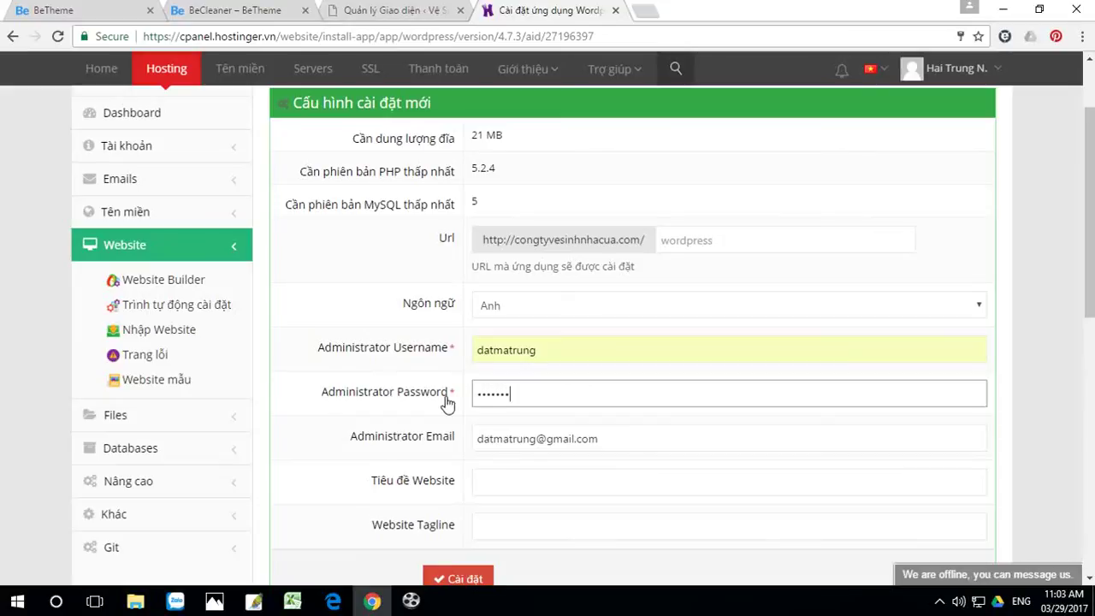
pyautogui.click(502, 484)
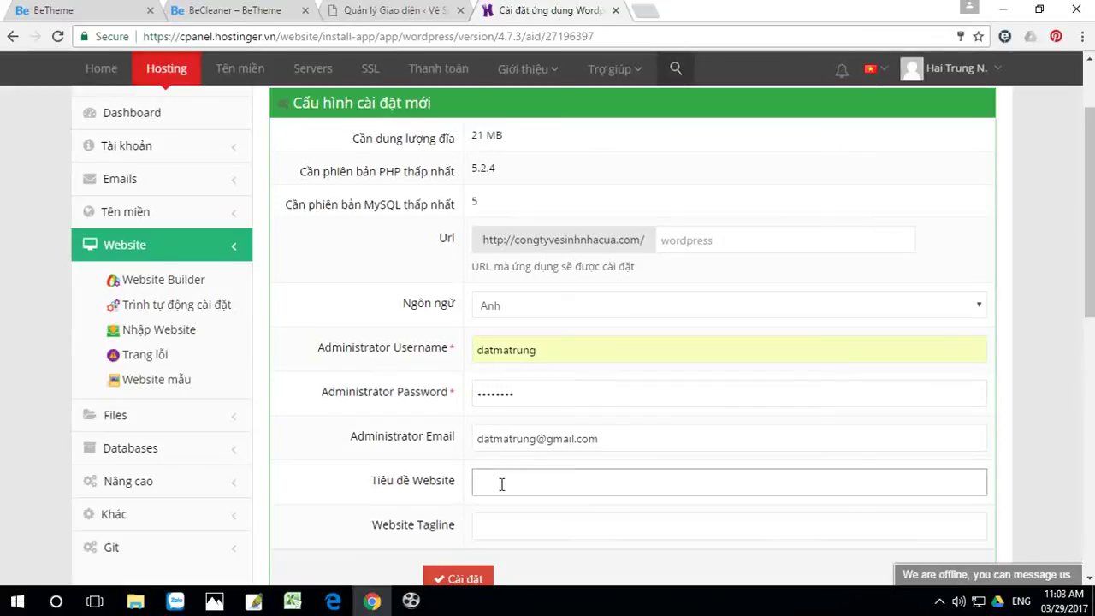
pyautogui.write('V')
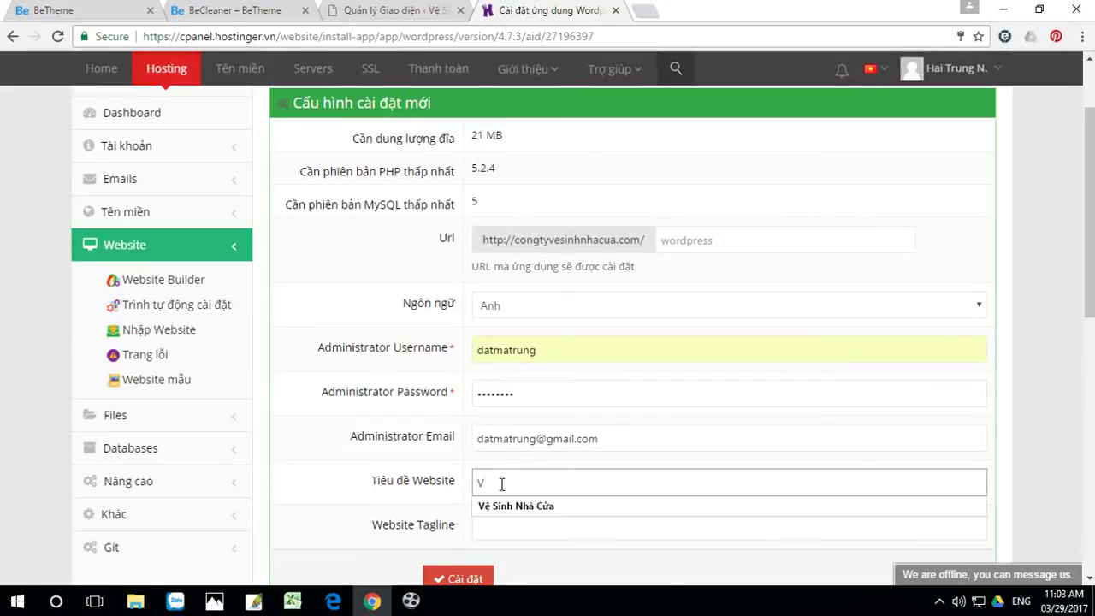
pyautogui.click(516, 506)
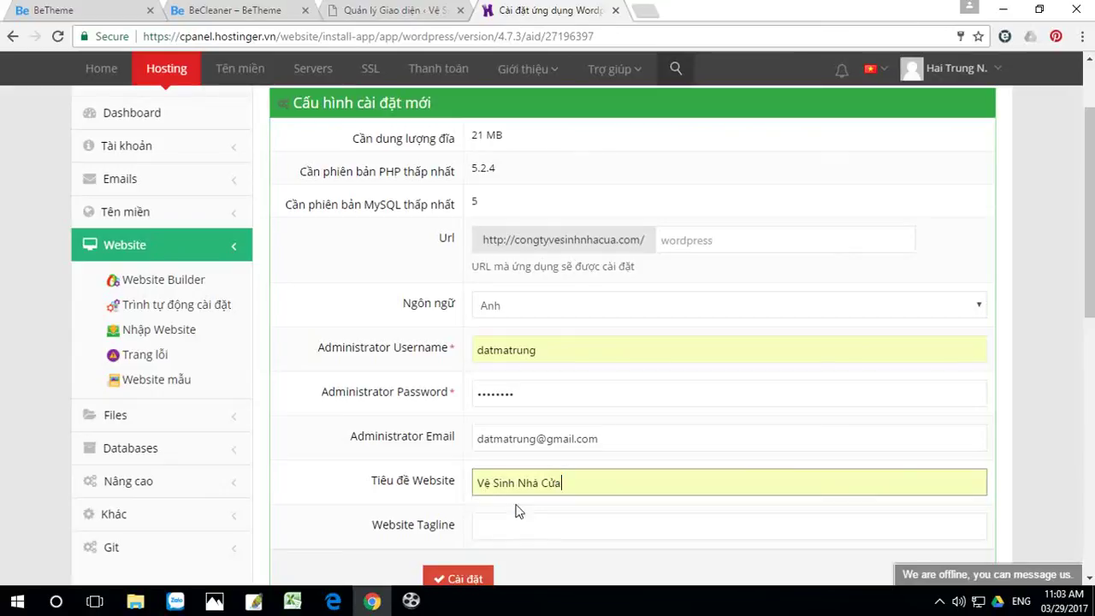
pyautogui.click(467, 580)
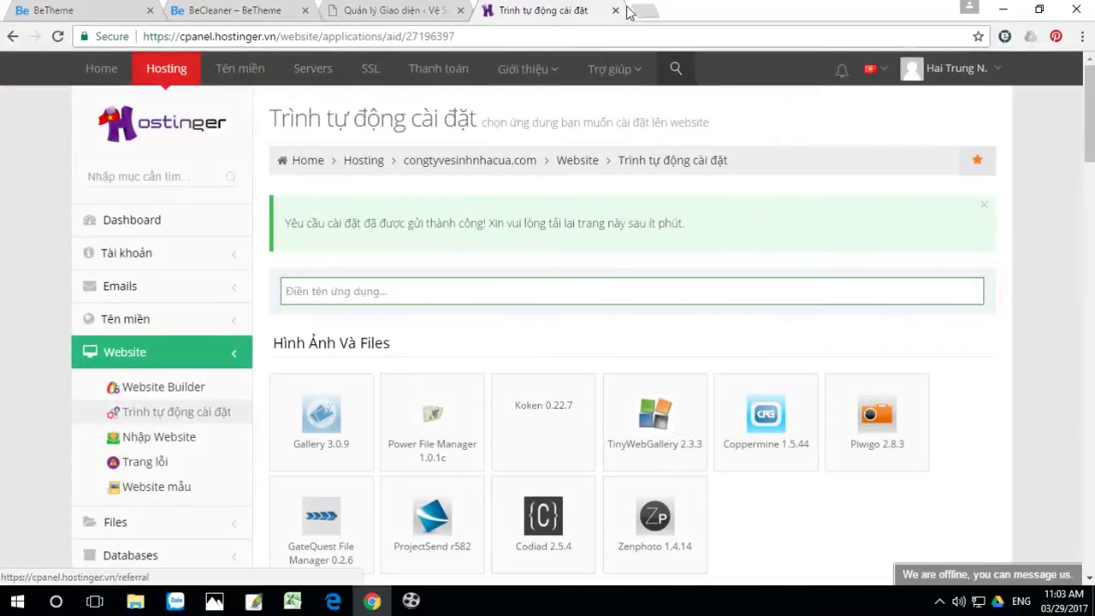
# Step: Close Chrome and the betheme window, launch FileZilla and reconnect via Quickconnect history
pyautogui.click(1073, 10)
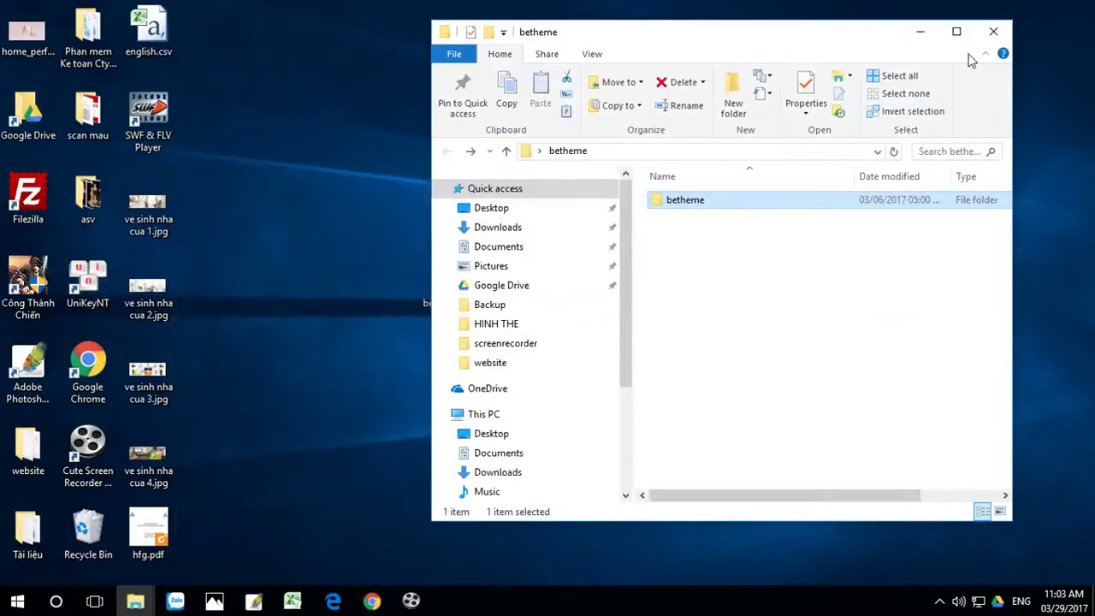
pyautogui.click(994, 33)
pyautogui.doubleClick(36, 190)
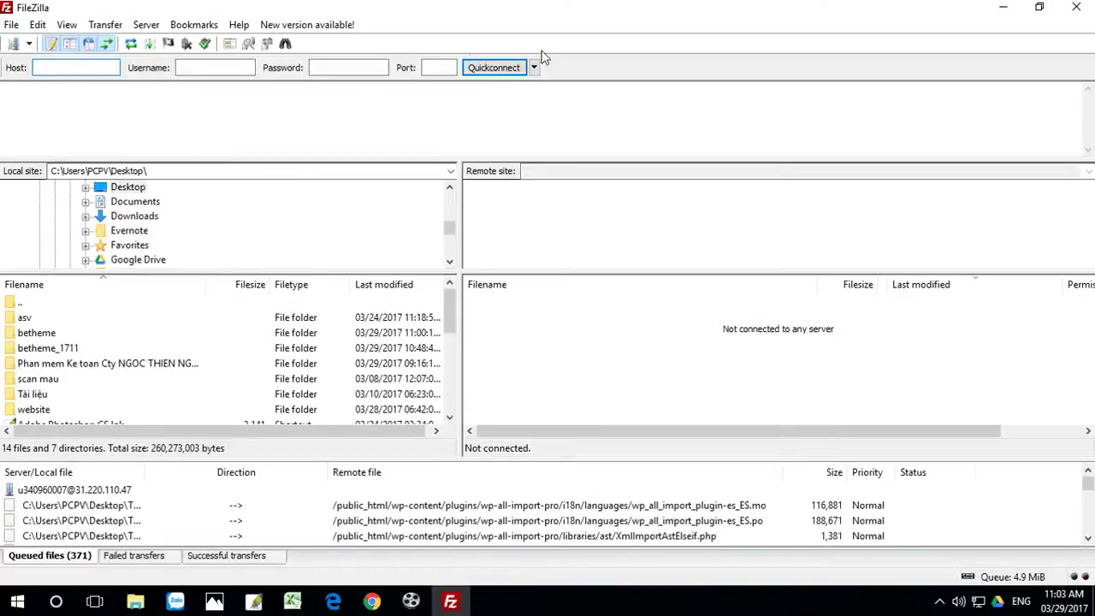
pyautogui.click(534, 68)
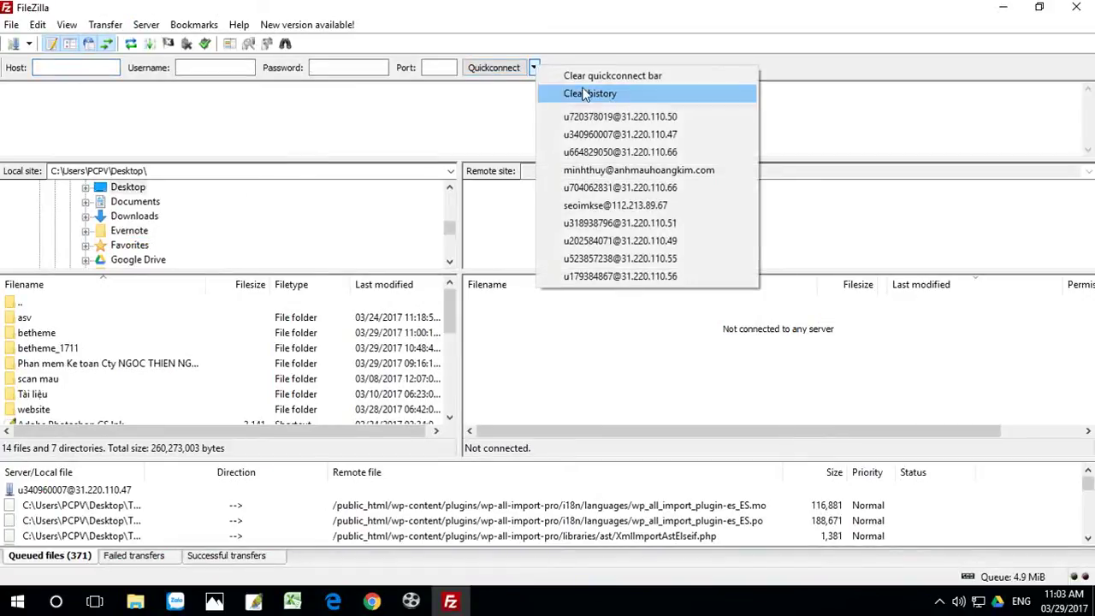
pyautogui.click(619, 117)
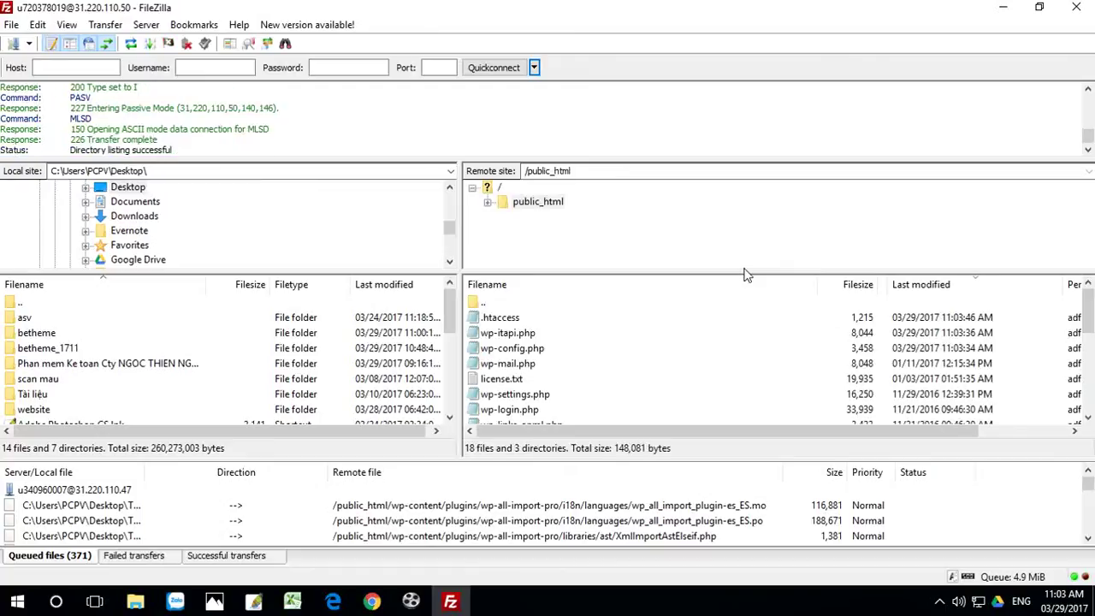
# Step: Open /public_html/wp-content/themes on the server, then minimize FileZilla
pyautogui.scroll(-5, 643, 313)
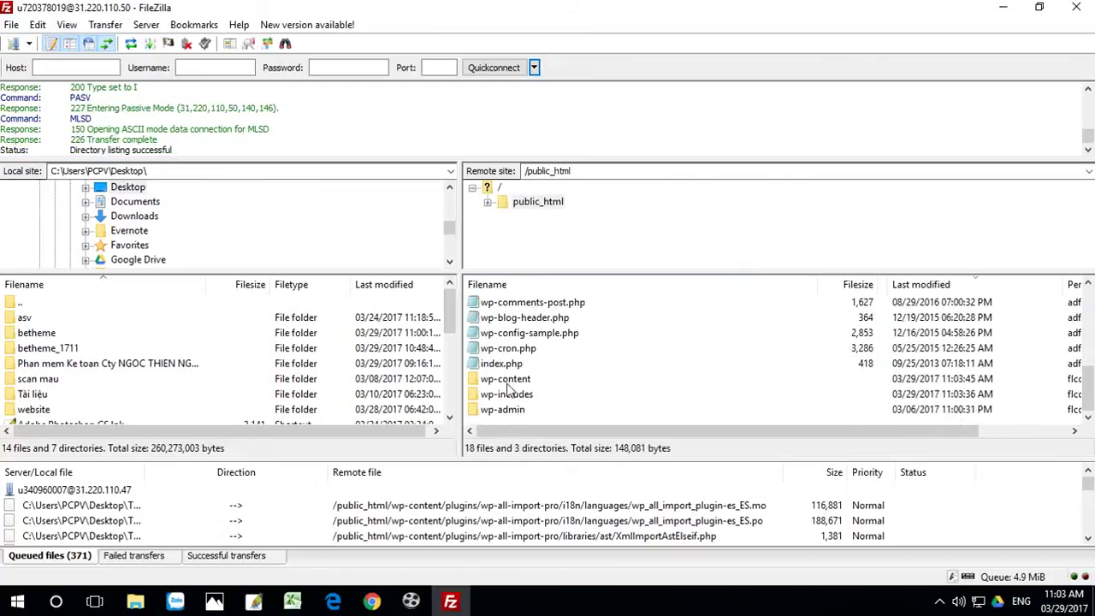
pyautogui.doubleClick(505, 381)
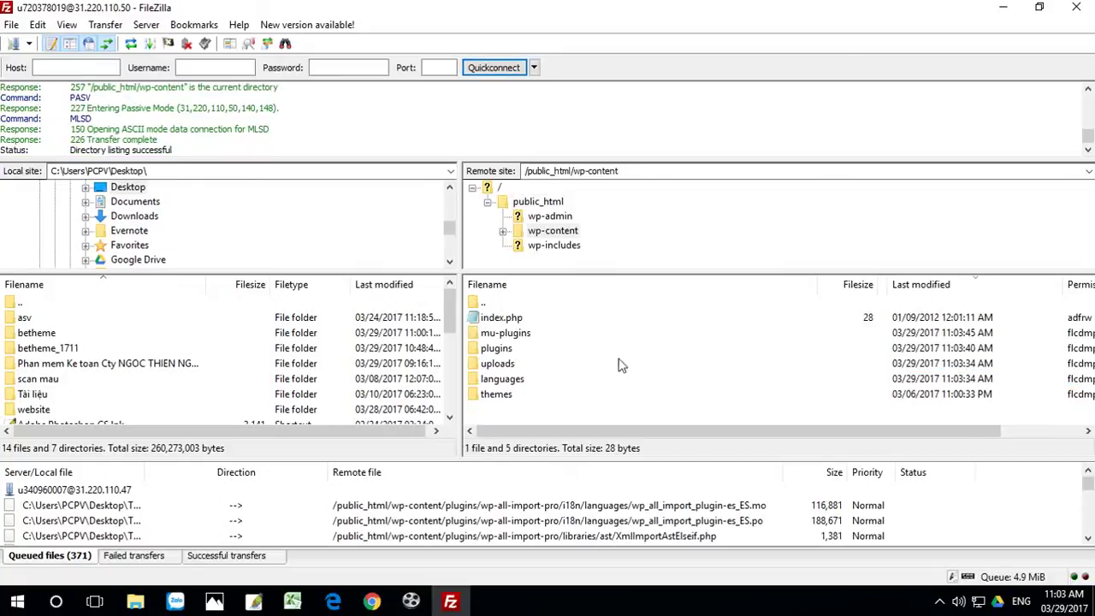
pyautogui.doubleClick(497, 395)
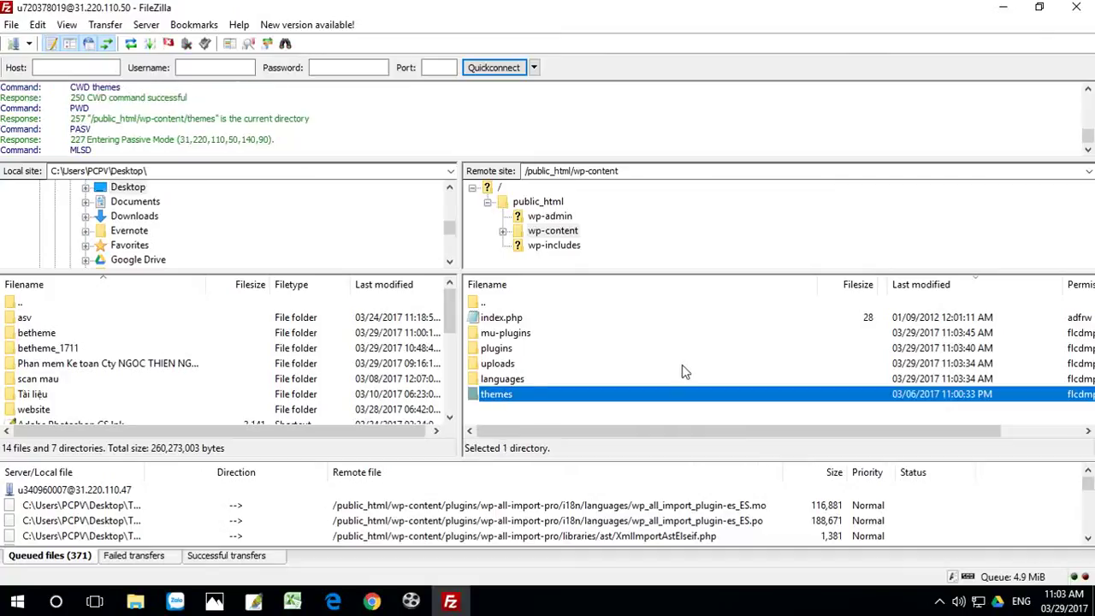
pyautogui.click(1040, 8)
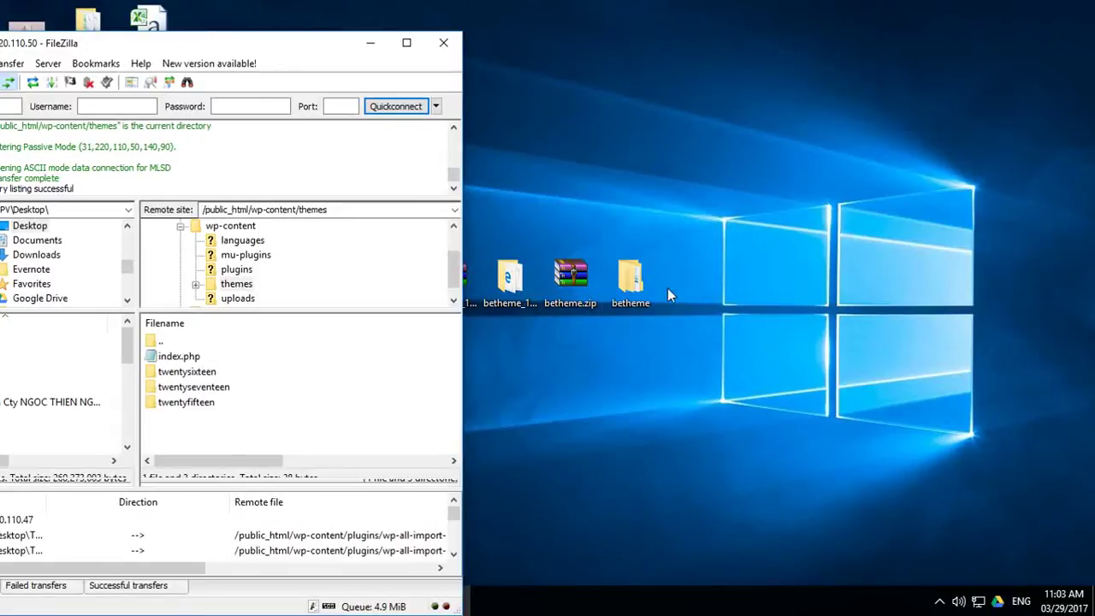
# Step: Drag the inner betheme folder from the desktop folder into the remote themes list to upload it
pyautogui.click(634, 278)
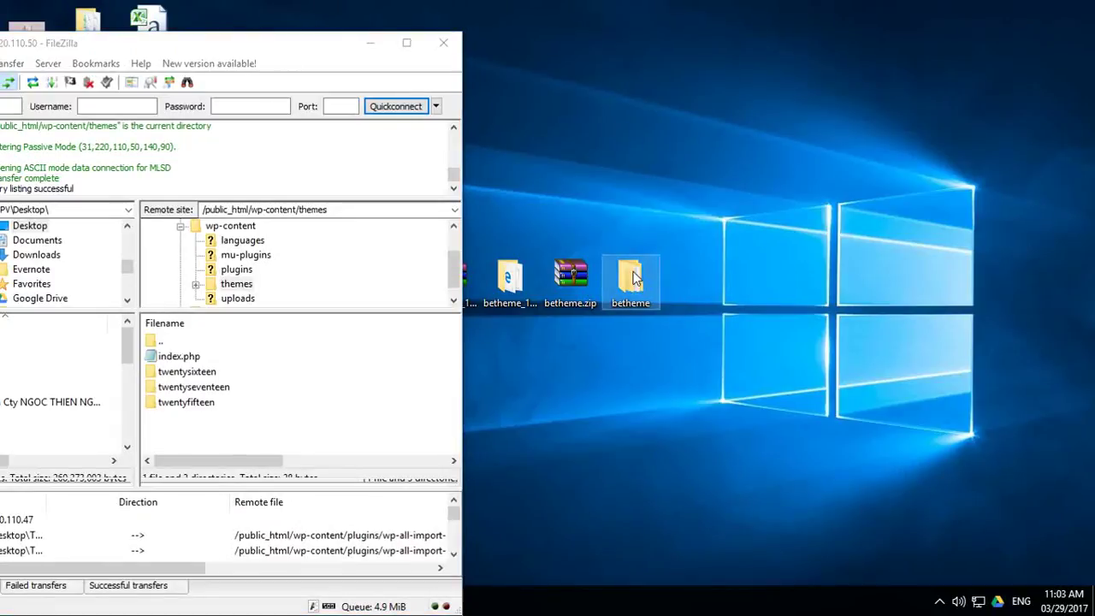
pyautogui.doubleClick(635, 278)
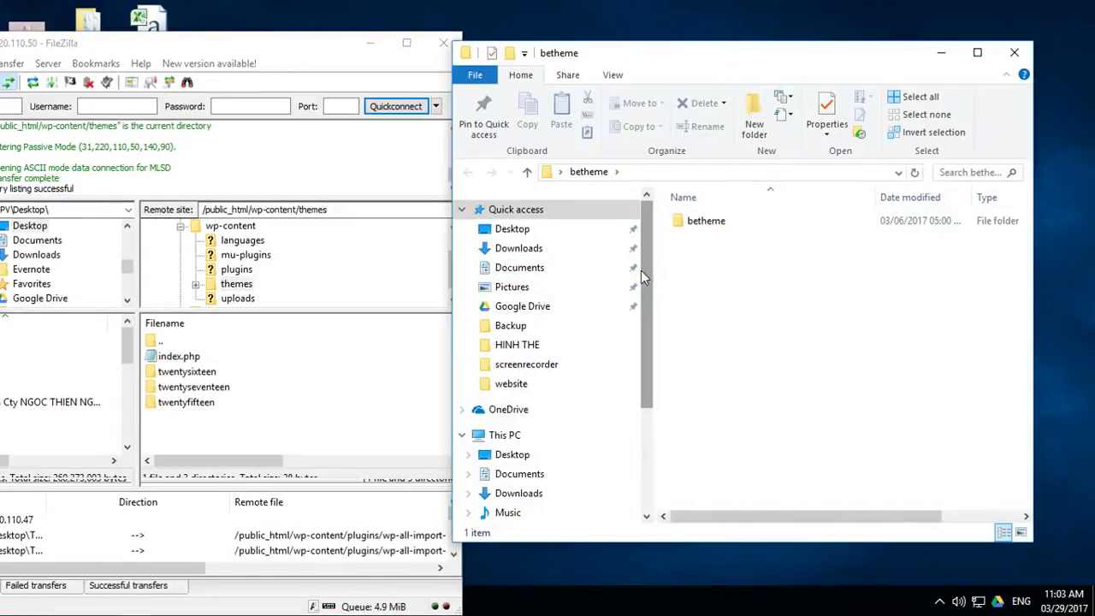
pyautogui.doubleClick(716, 222)
pyautogui.click(468, 172)
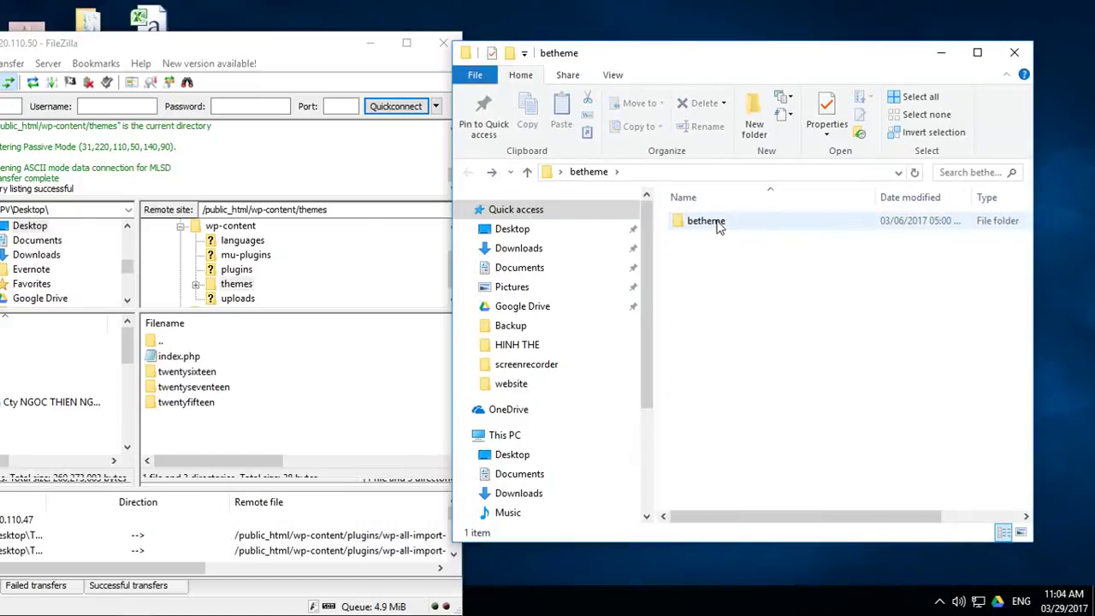
pyautogui.moveTo(715, 221); pyautogui.dragTo(254, 441)
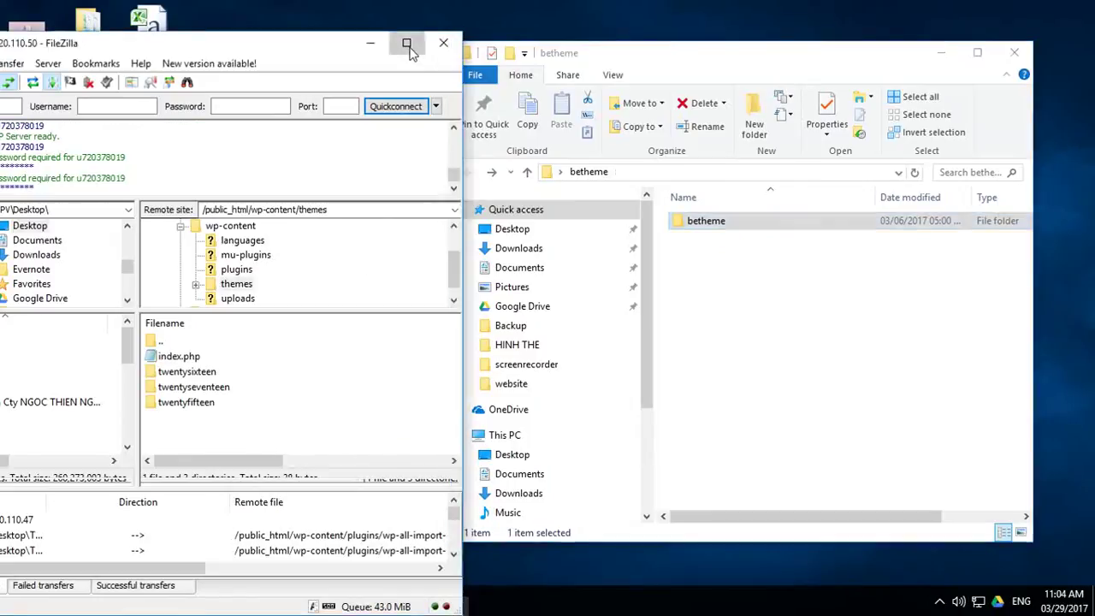
pyautogui.click(406, 43)
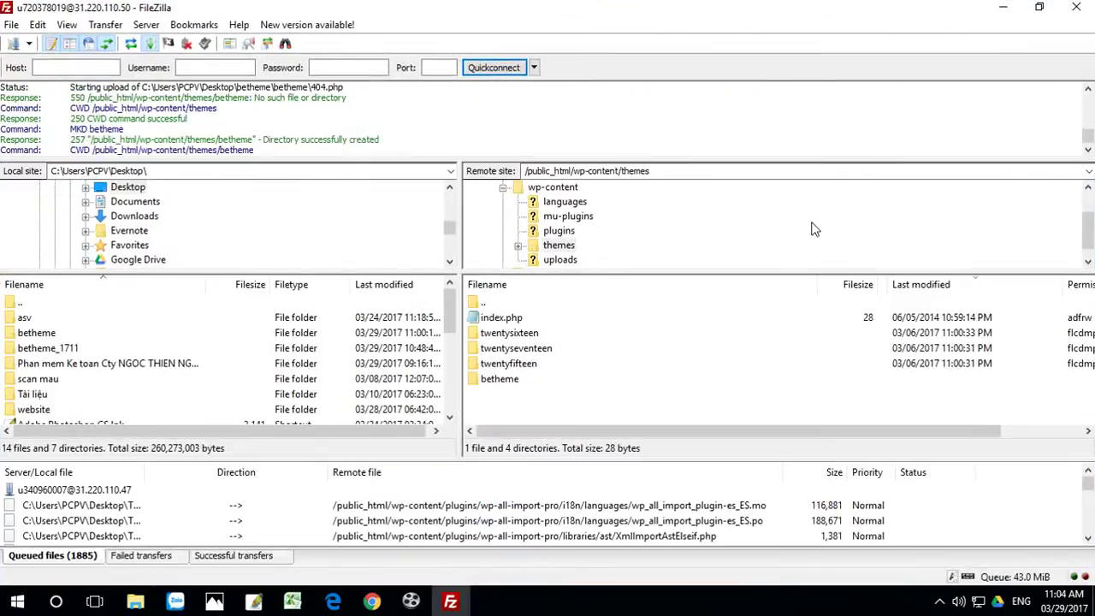
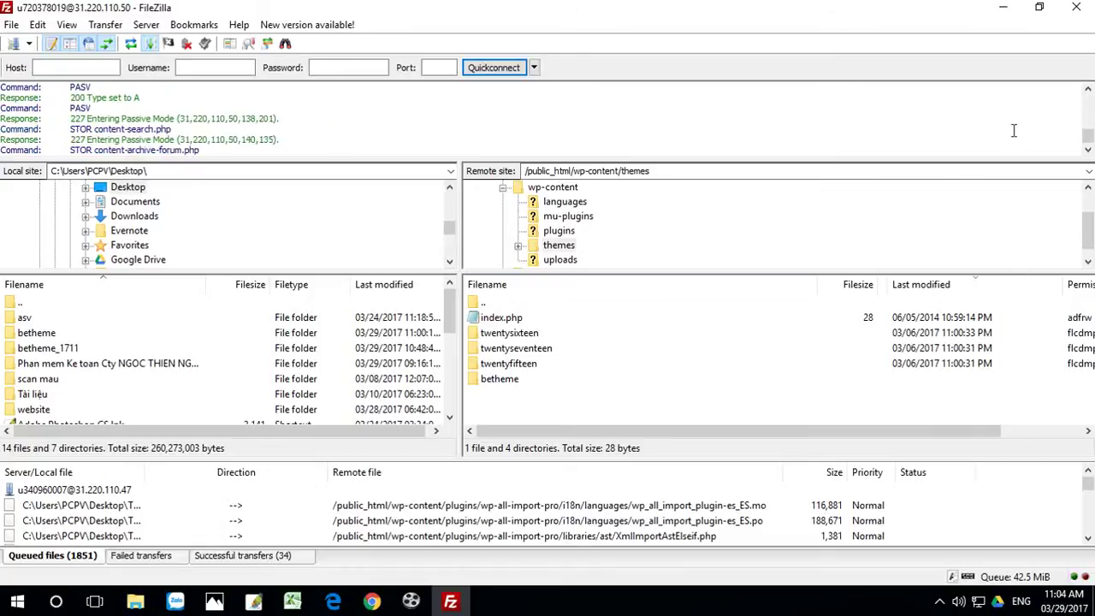
# Step: Move FileZilla and the betheme window aside and open the website folder
pyautogui.click(1002, 8)
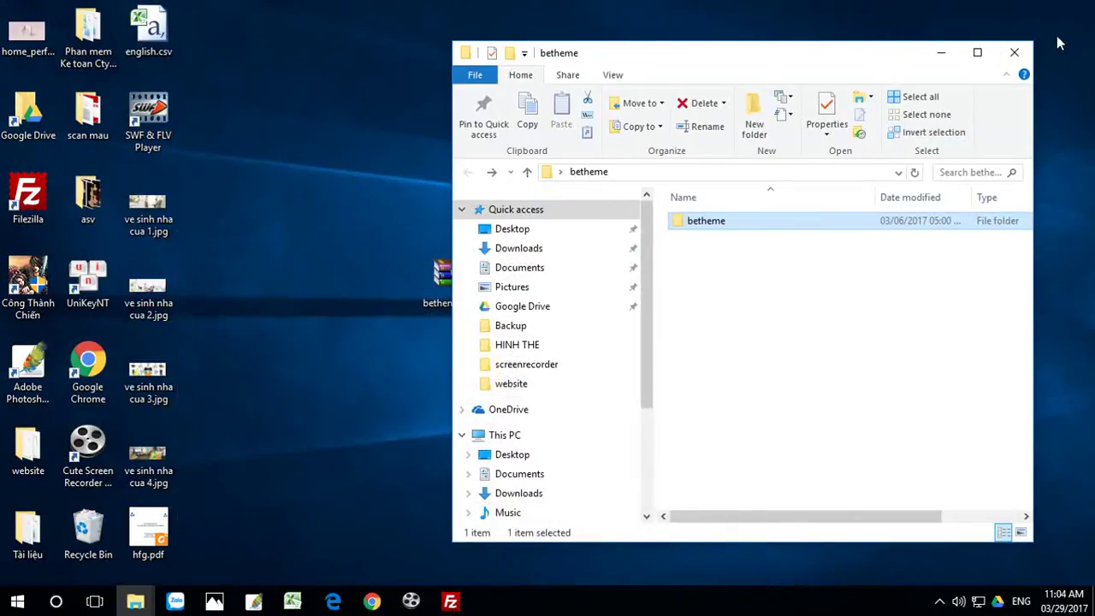
pyautogui.click(1015, 52)
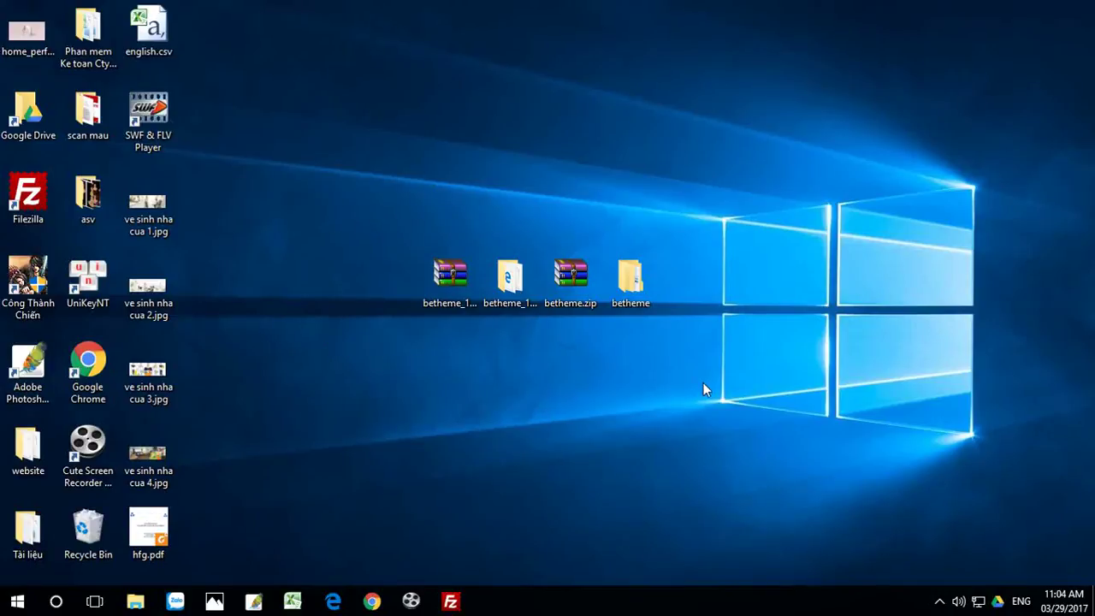
pyautogui.doubleClick(27, 449)
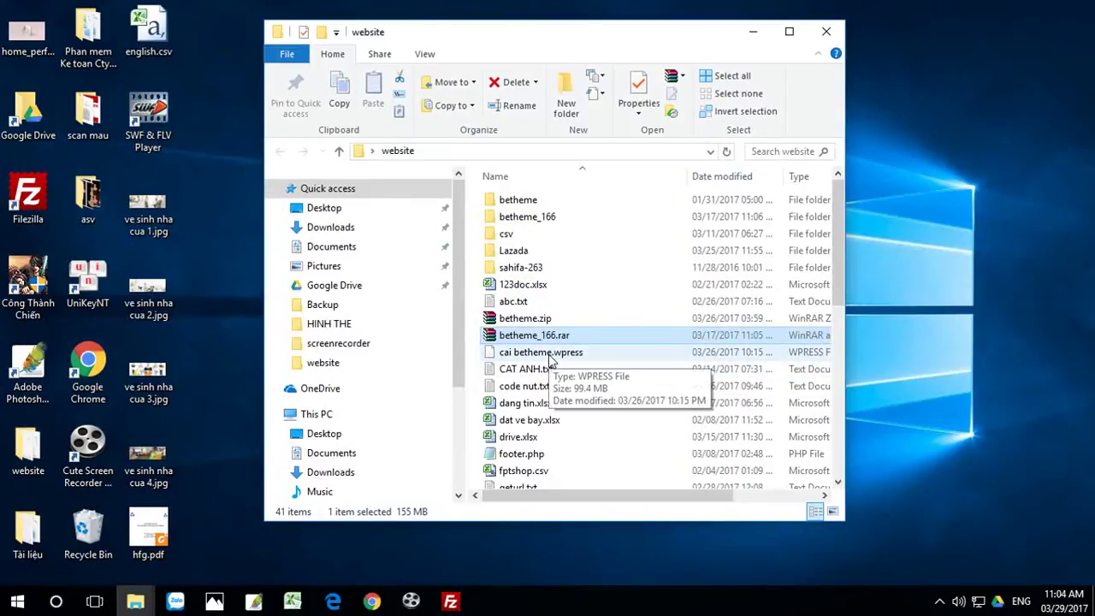
# Step: Cut cai betheme.wpress from the website folder and paste it onto the desktop
pyautogui.click(547, 354)
pyautogui.rightClick(546, 353)
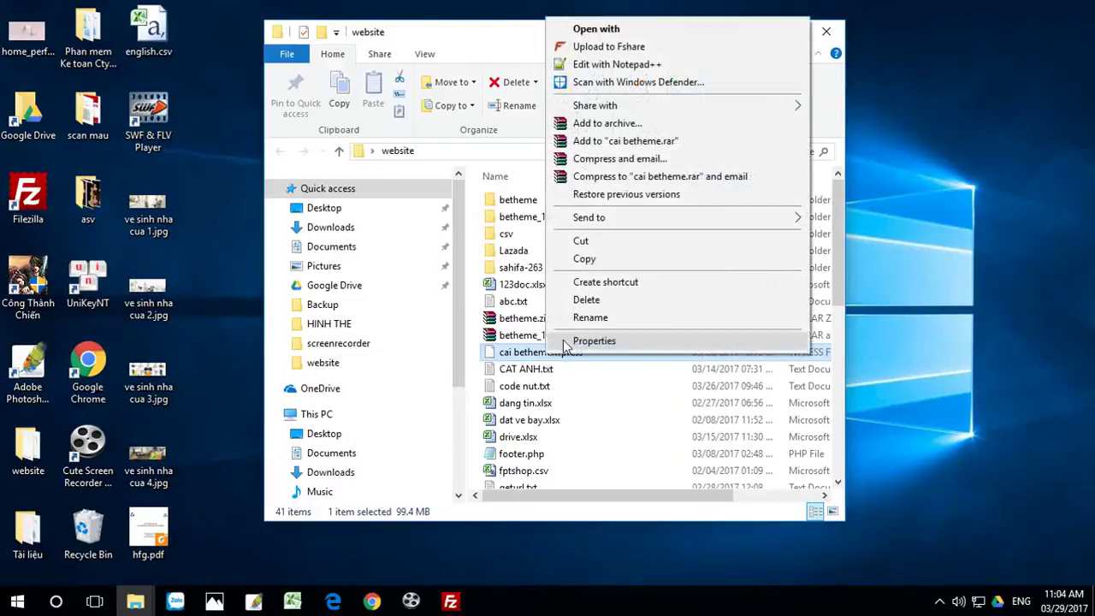
pyautogui.click(581, 243)
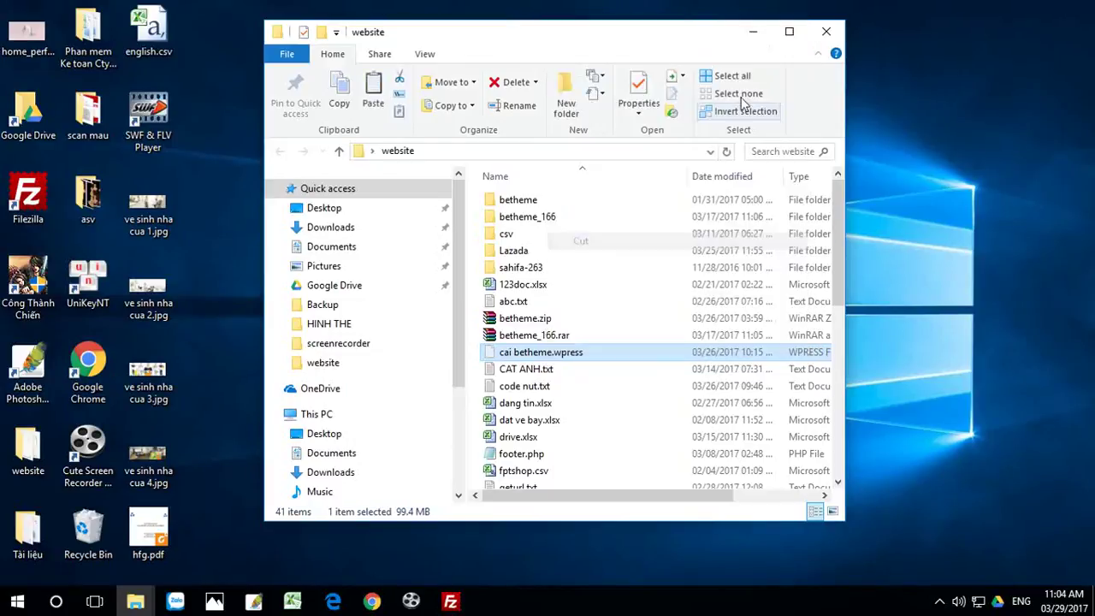
pyautogui.click(747, 32)
pyautogui.rightClick(749, 269)
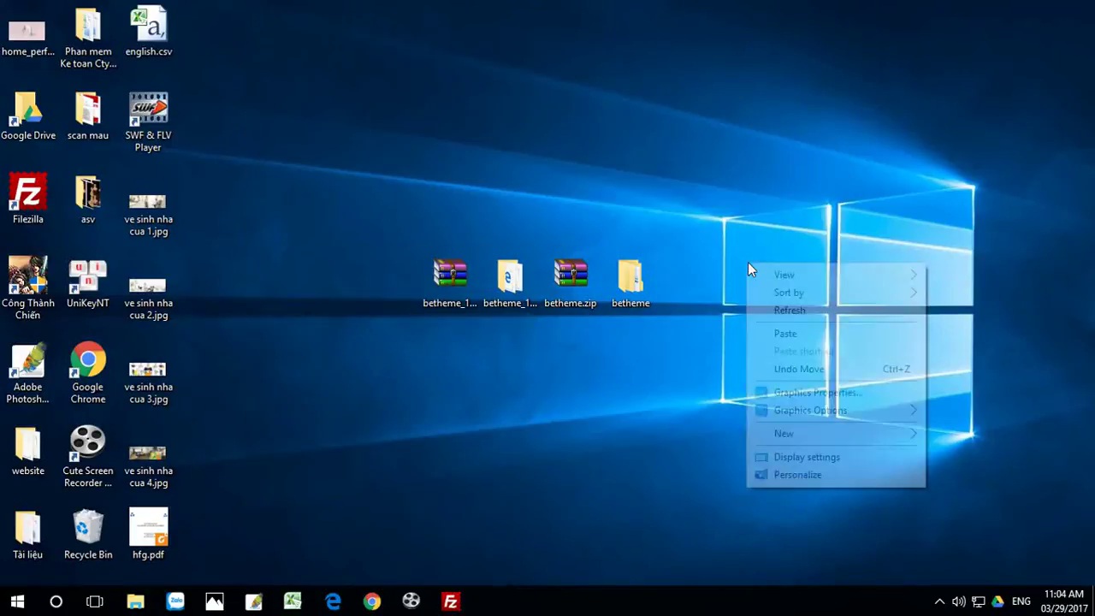
pyautogui.click(799, 334)
# Step: Place cai betheme.wpress beside the betheme folder and return to Chrome's Hostinger installer page
pyautogui.moveTo(748, 178); pyautogui.dragTo(698, 278)
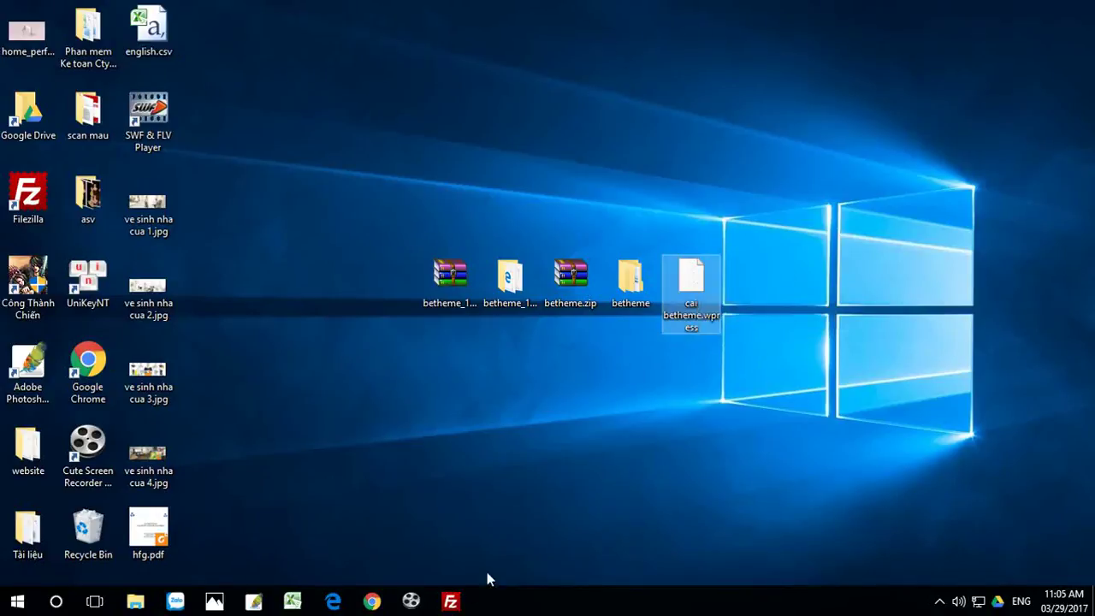
pyautogui.click(371, 601)
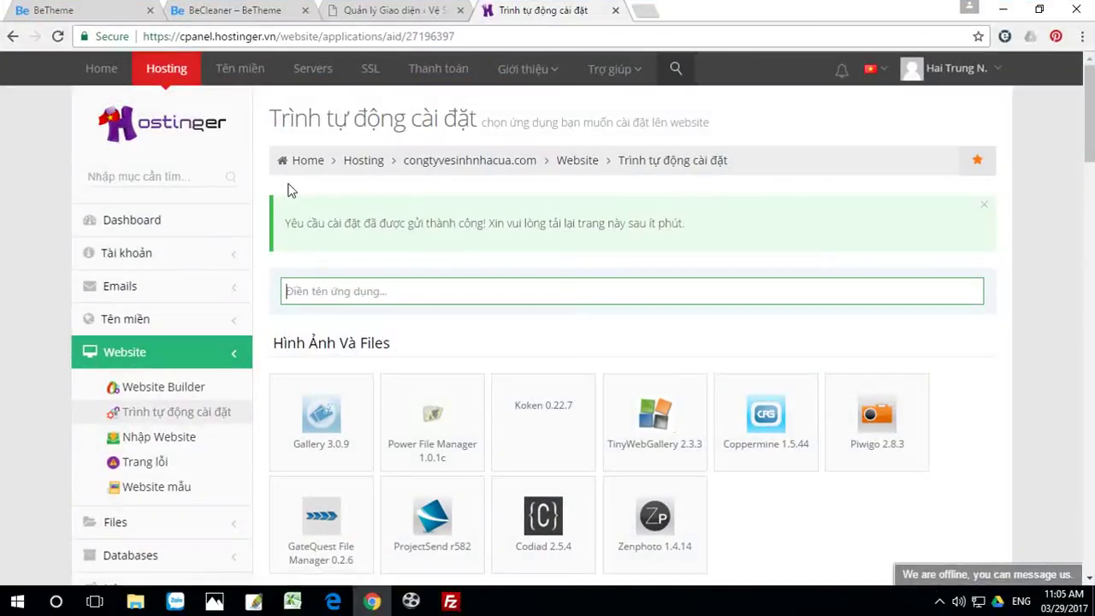
# Step: Open congtyvesinhnhacua.com/wp-admin in a new tab and log in with the saved credentials
pyautogui.click(646, 11)
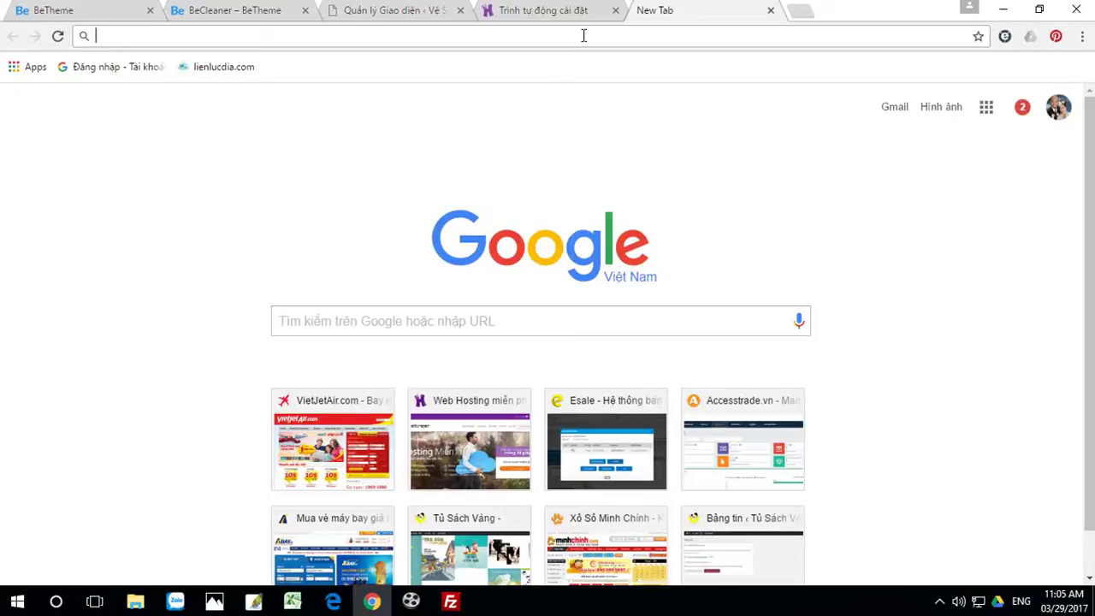
pyautogui.write('c')
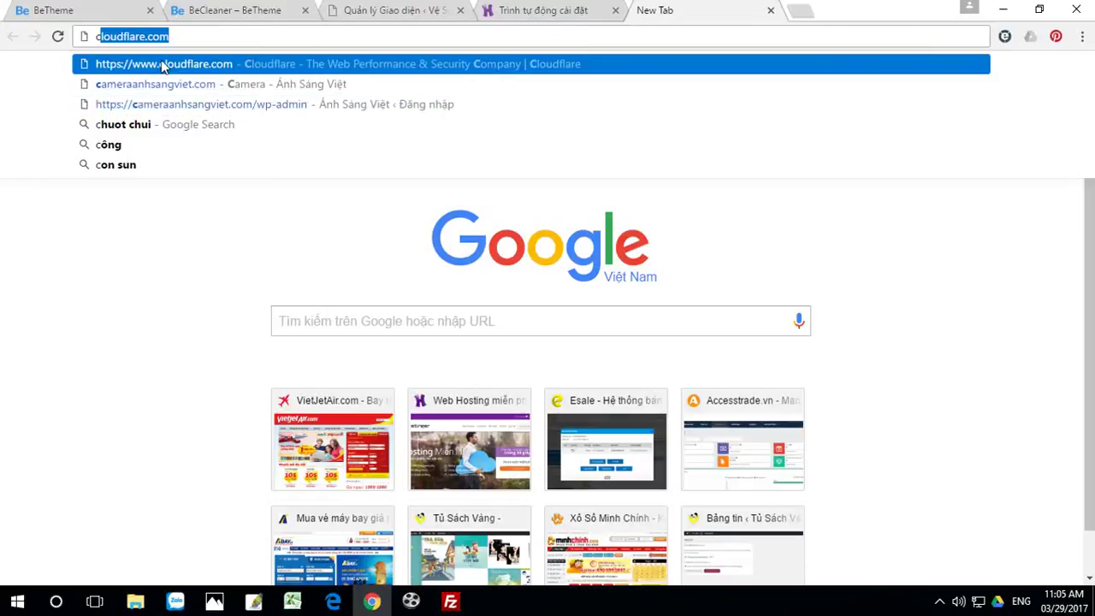
pyautogui.write('ongtykhaisang.edu.vn')
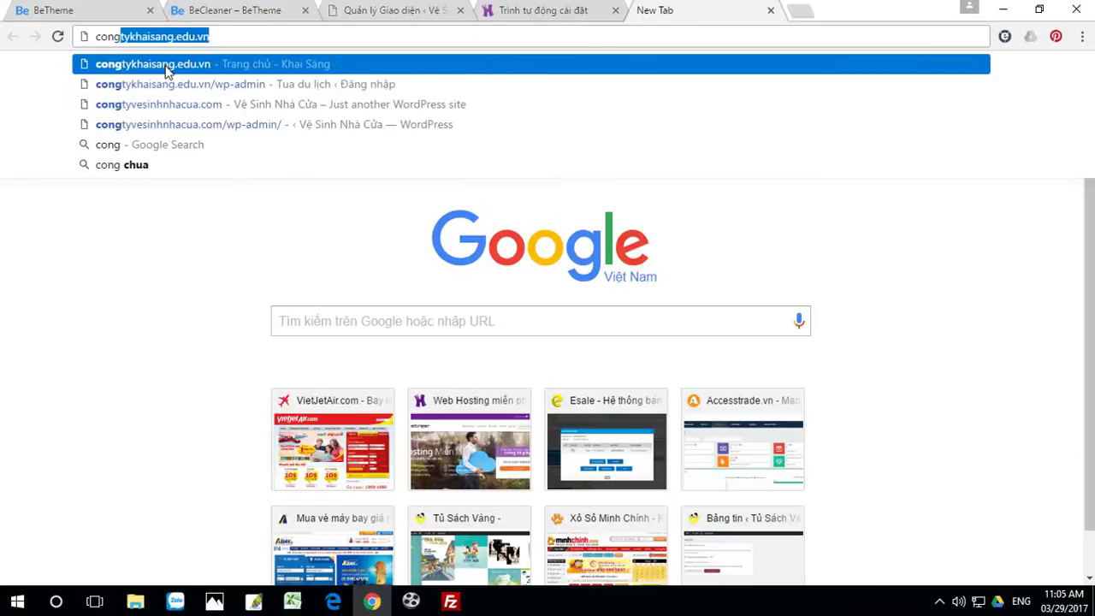
pyautogui.click(177, 103)
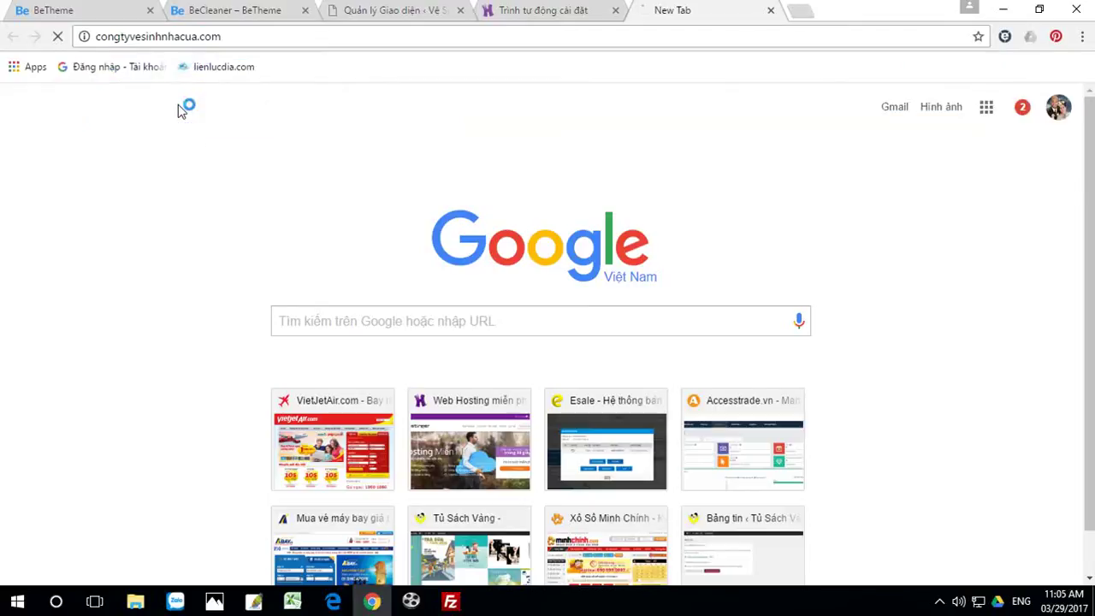
pyautogui.click(248, 36)
pyautogui.click(257, 36)
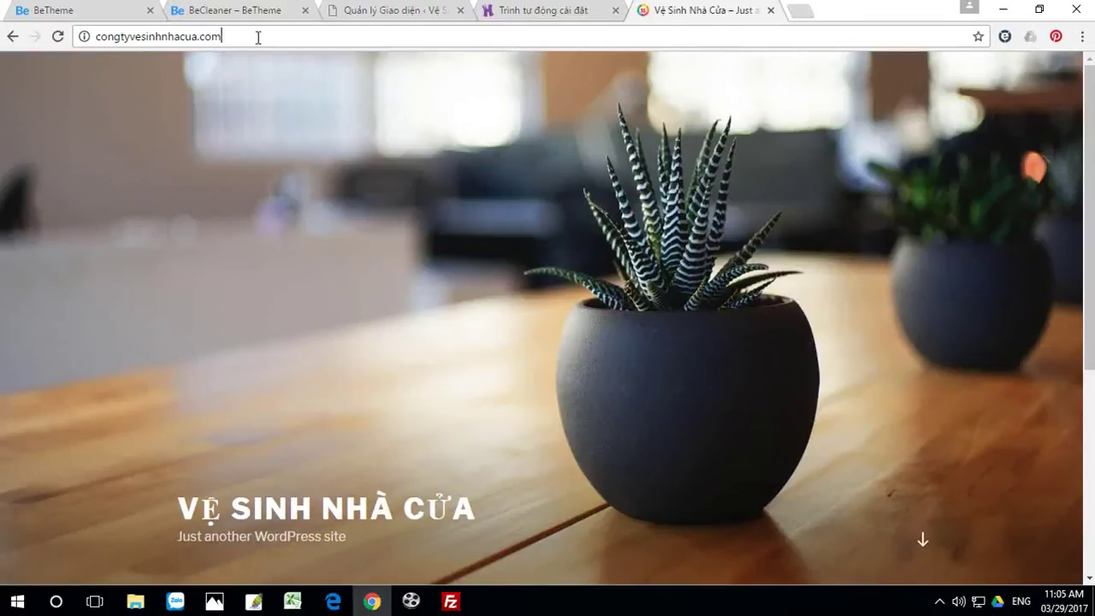
pyautogui.write('/')
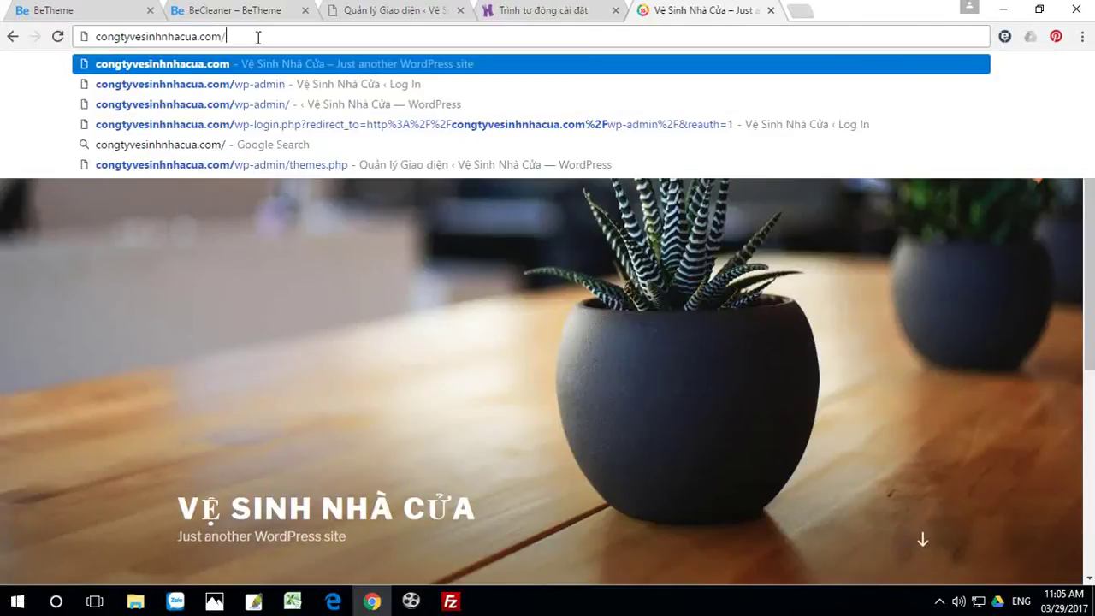
pyautogui.click(248, 83)
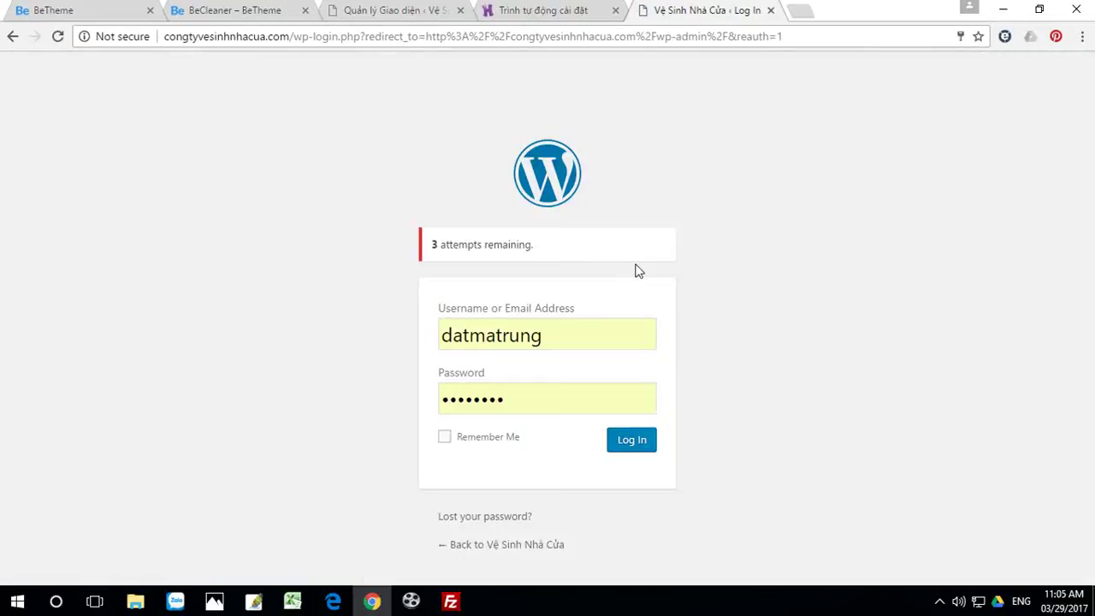
pyautogui.click(636, 442)
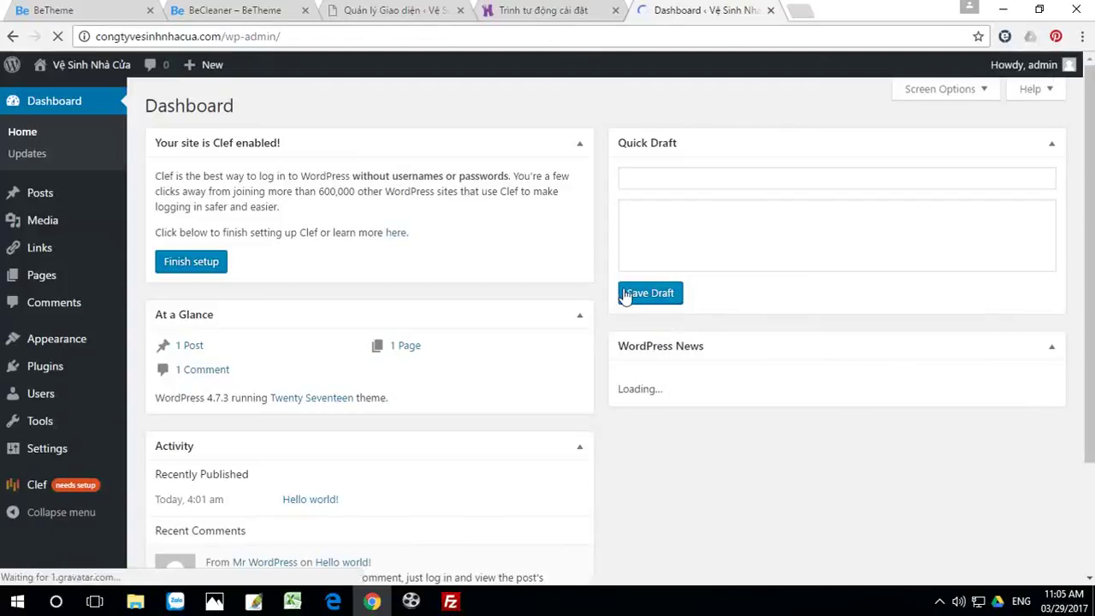
# Step: Deactivate the Clef and Limit Login Attempts plugins
pyautogui.moveTo(49, 377)
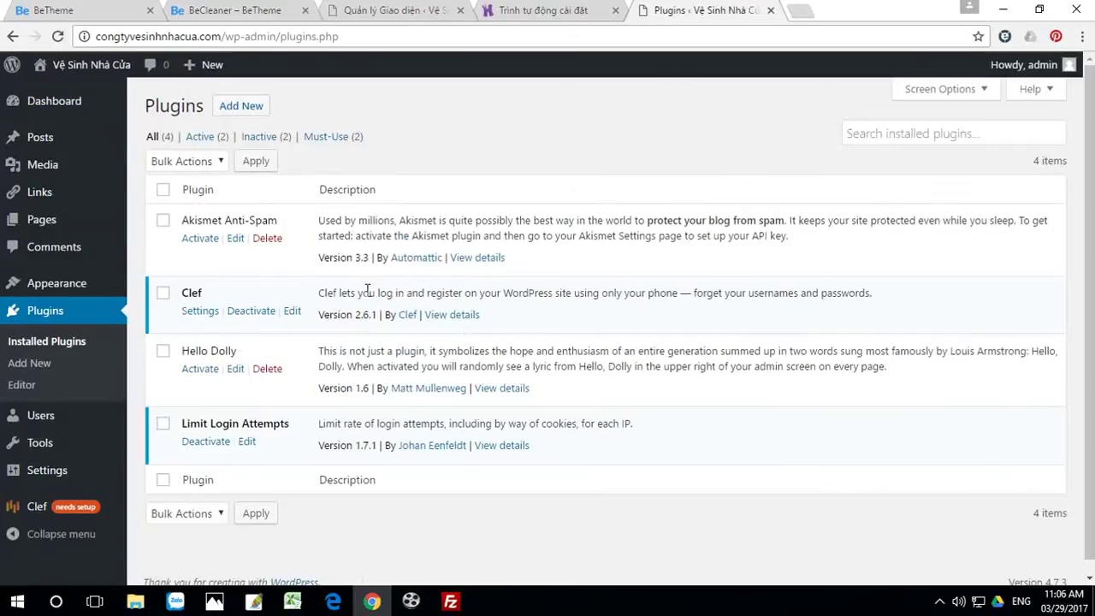
pyautogui.click(251, 310)
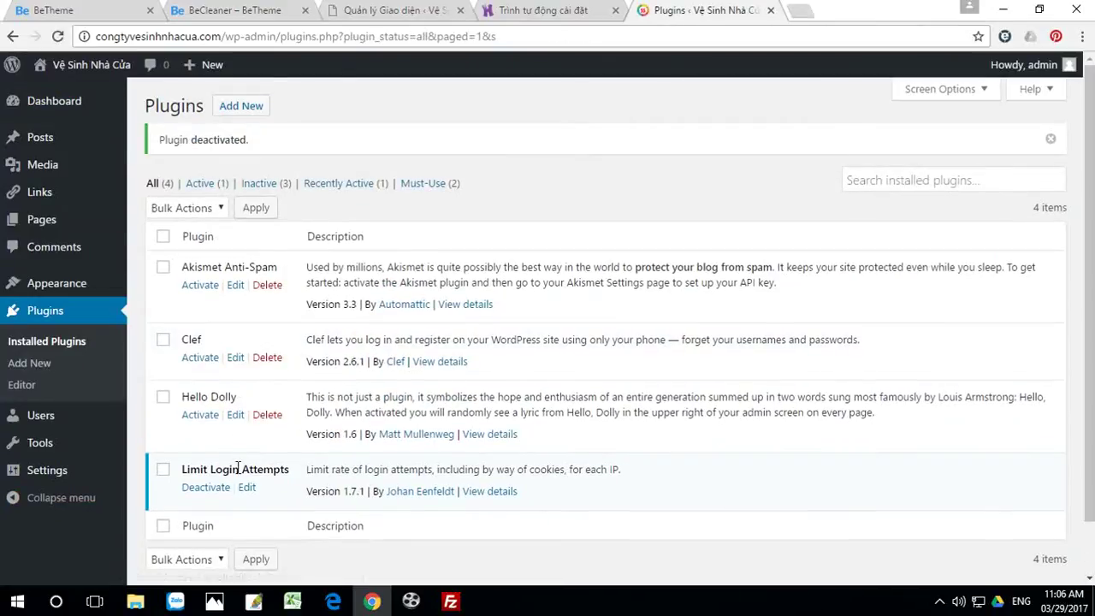
pyautogui.click(205, 487)
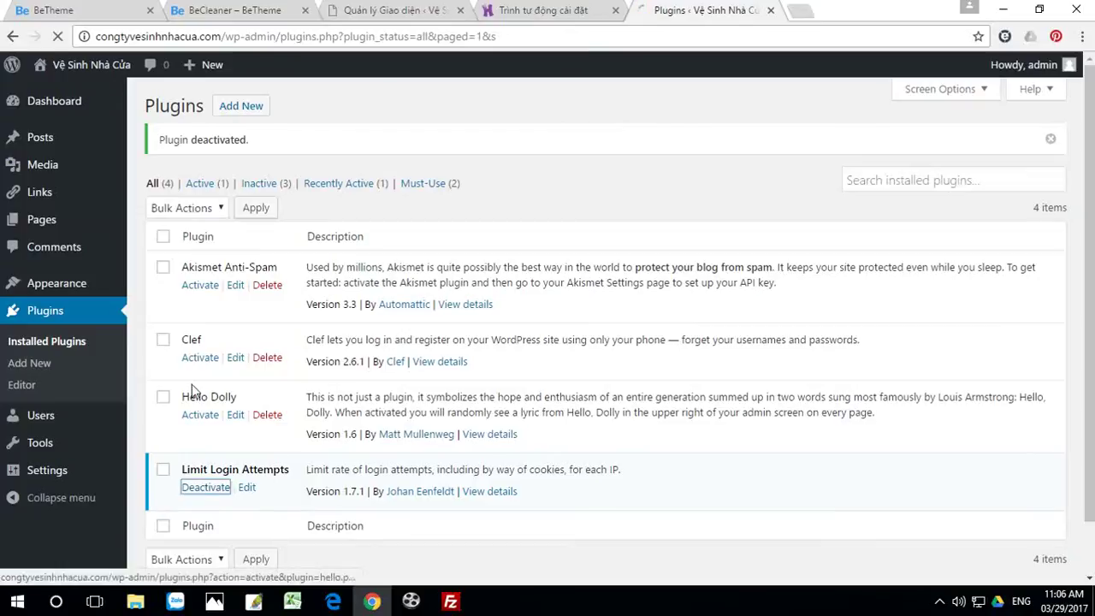
# Step: Bulk-delete all four plugins, confirming removal of their data
pyautogui.click(163, 236)
pyautogui.click(196, 212)
pyautogui.click(175, 291)
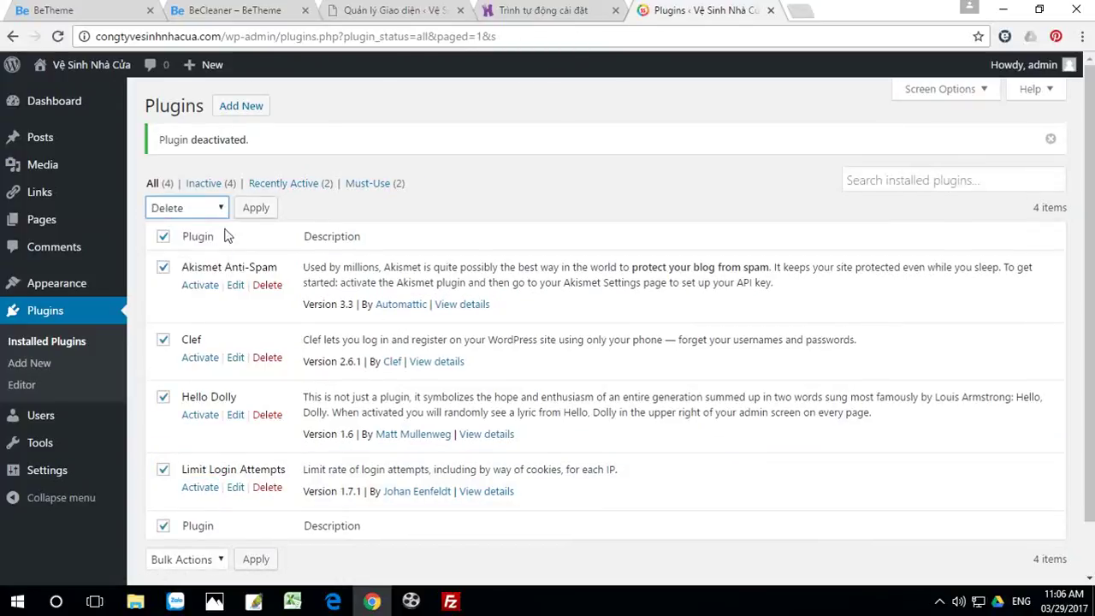
pyautogui.click(255, 210)
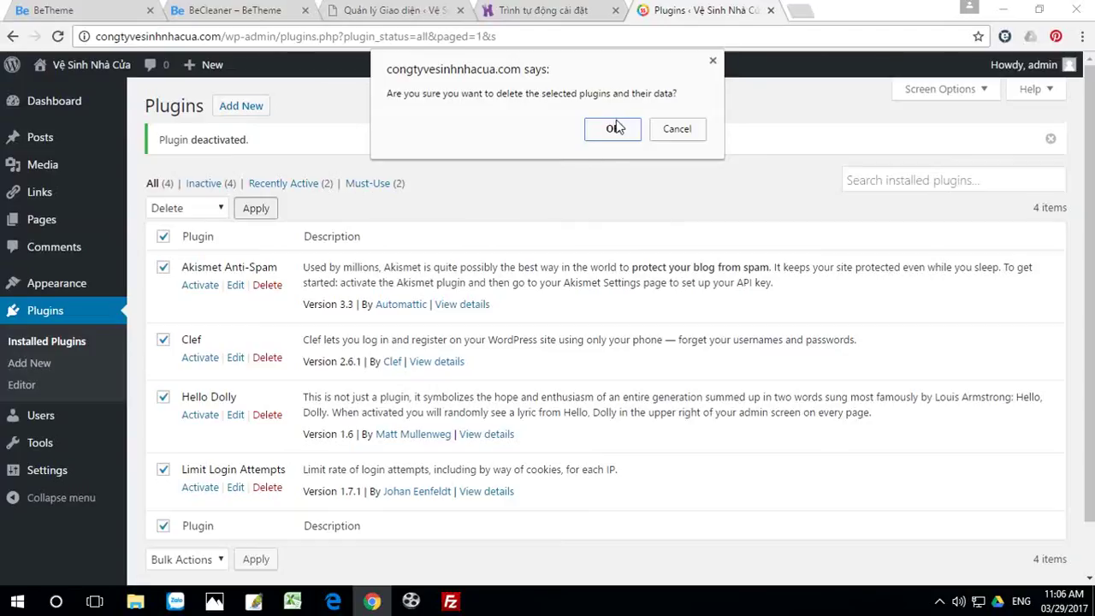
pyautogui.click(619, 129)
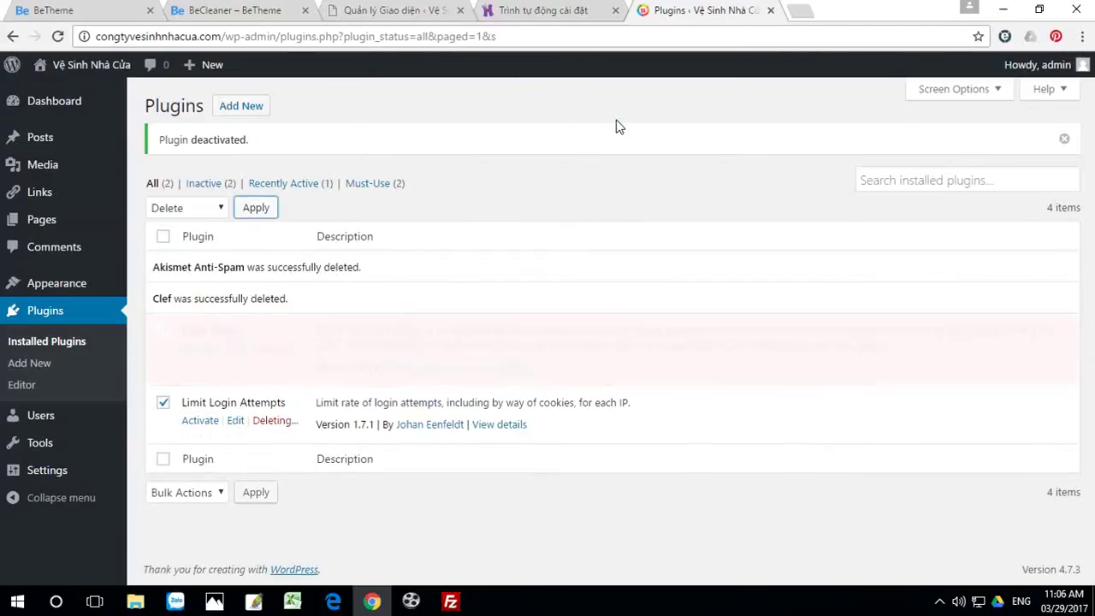
pyautogui.click(253, 107)
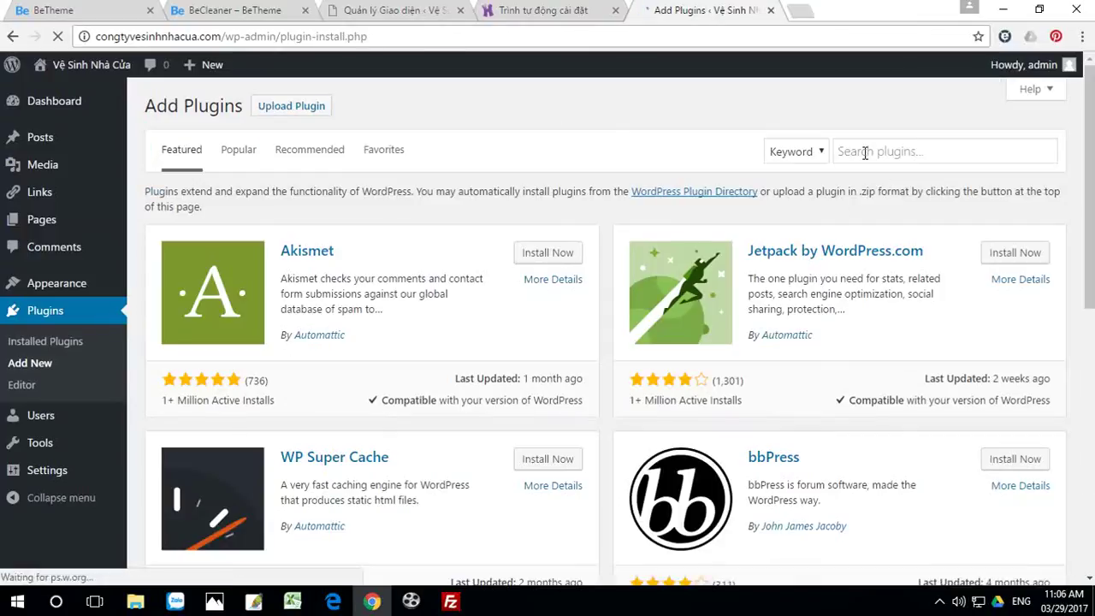
# Step: Search 'all in one migration', then install and activate All-in-One WP Migration 6.42
pyautogui.click(865, 151)
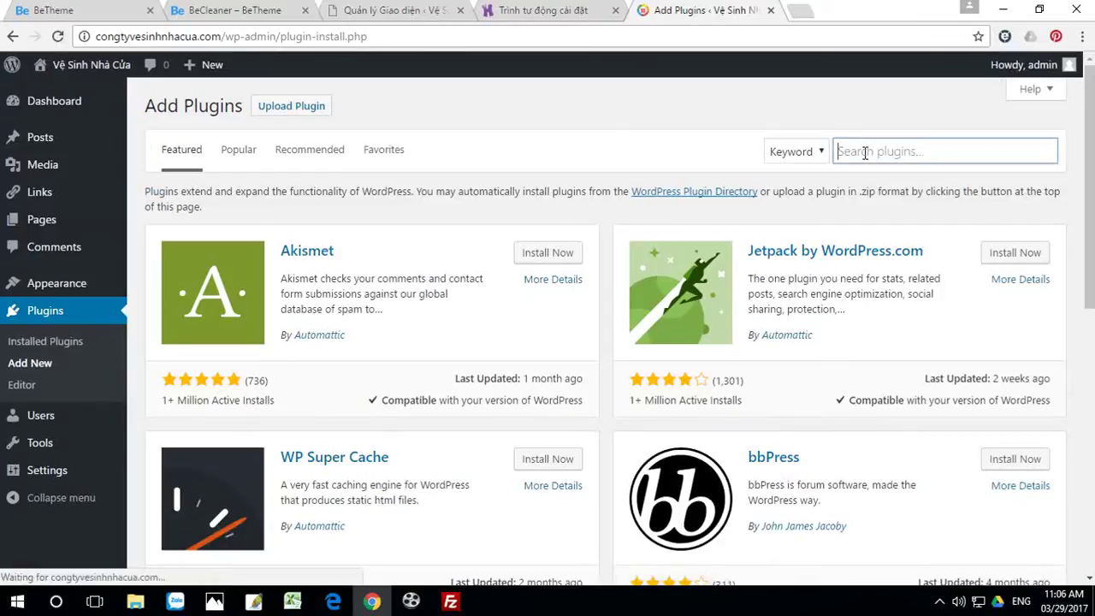
pyautogui.write('a')
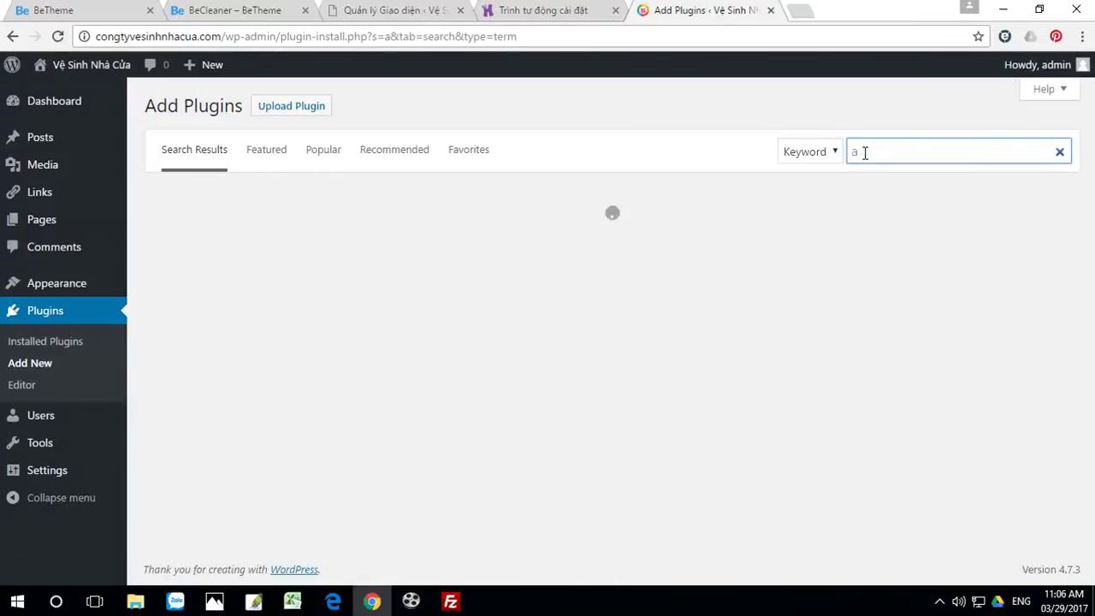
pyautogui.write('l')
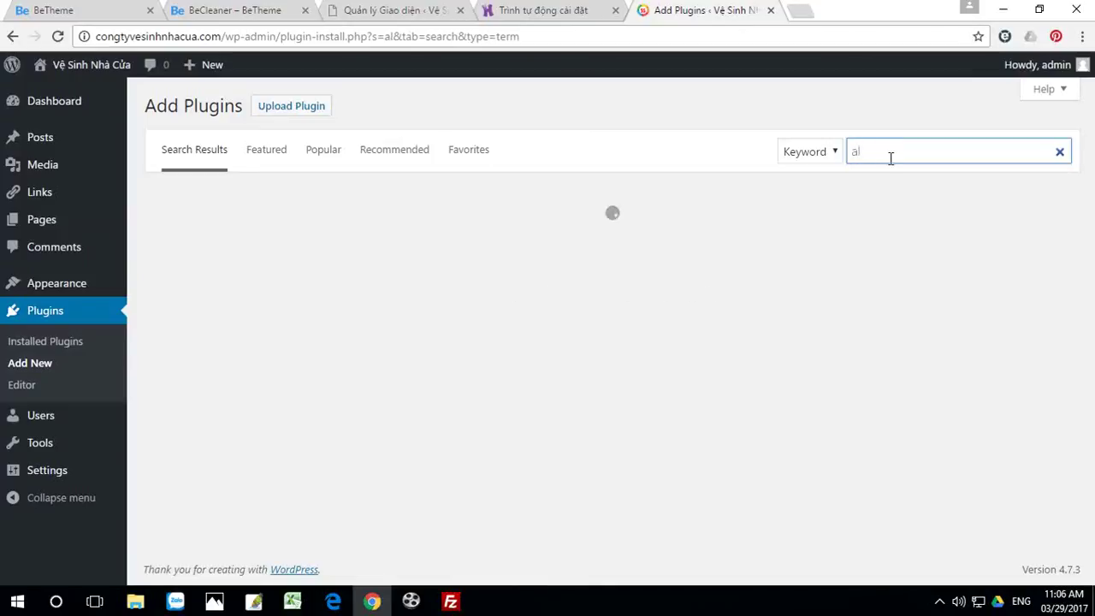
pyautogui.click(896, 169)
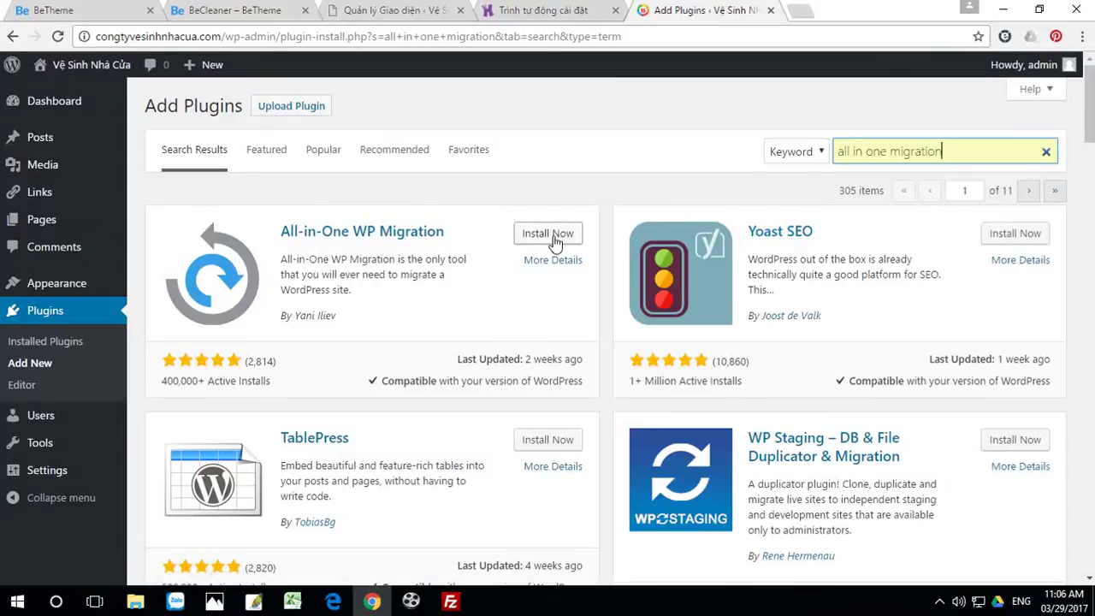
pyautogui.click(552, 239)
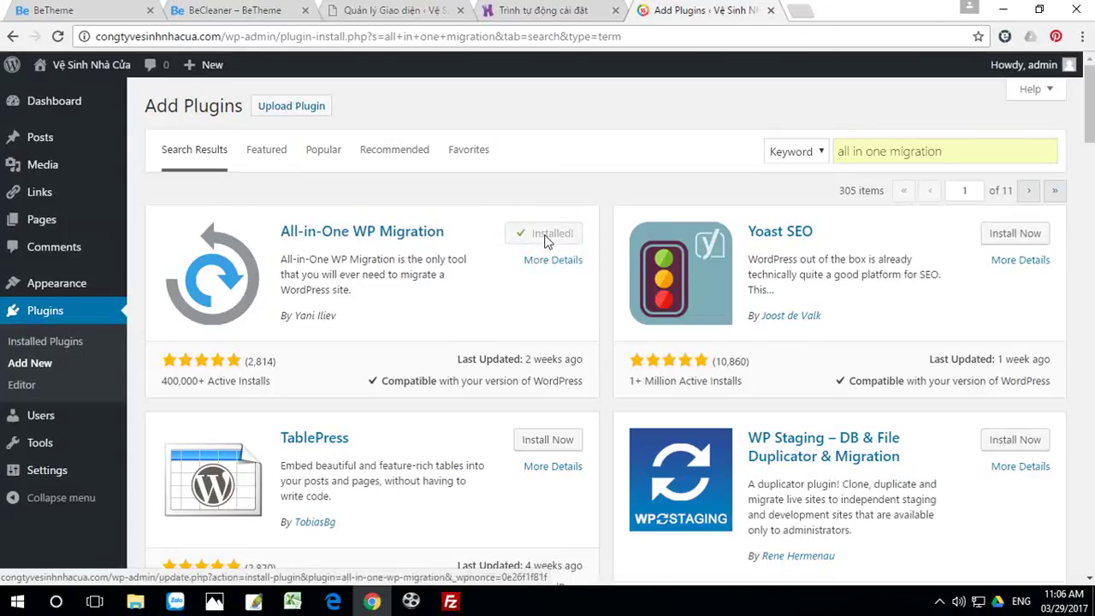
pyautogui.click(553, 242)
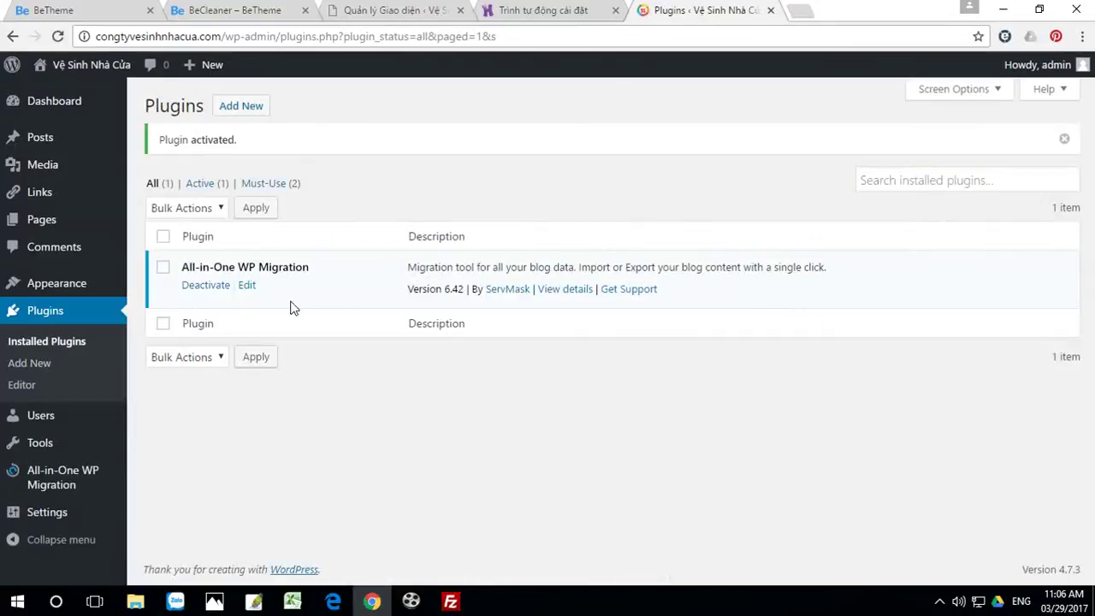
pyautogui.moveTo(42, 484)
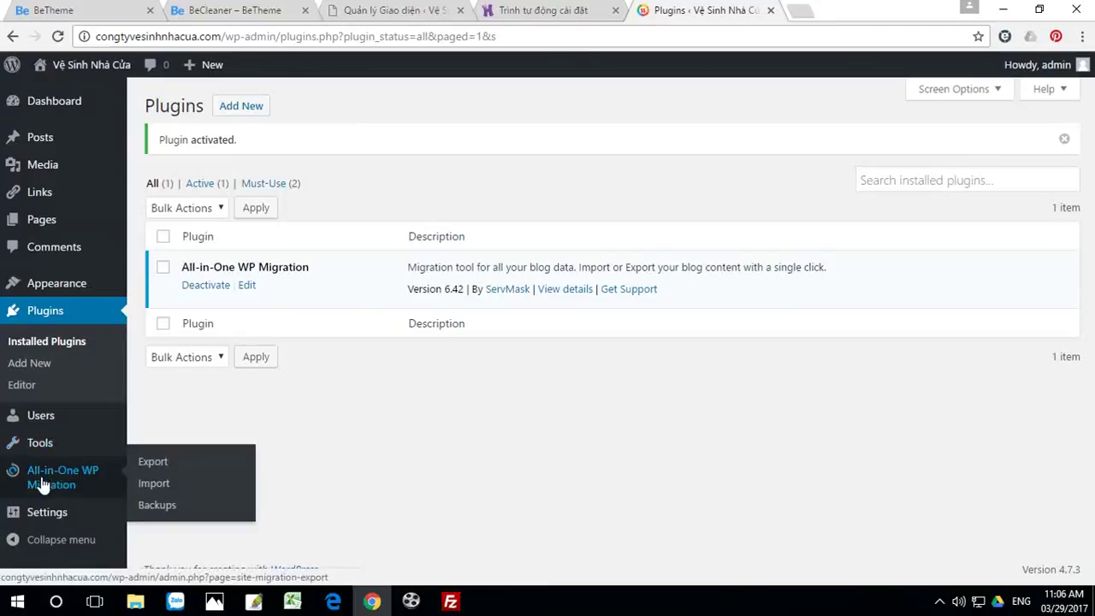
# Step: Import cai betheme.wpress through All-in-One WP Migration's Import From > File
pyautogui.click(152, 484)
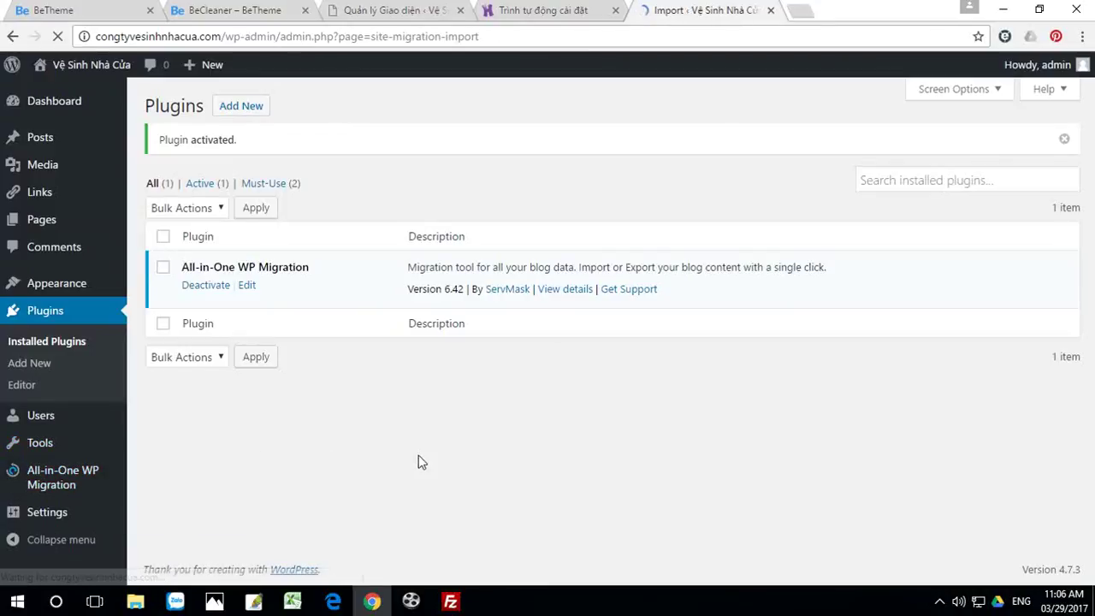
pyautogui.click(466, 296)
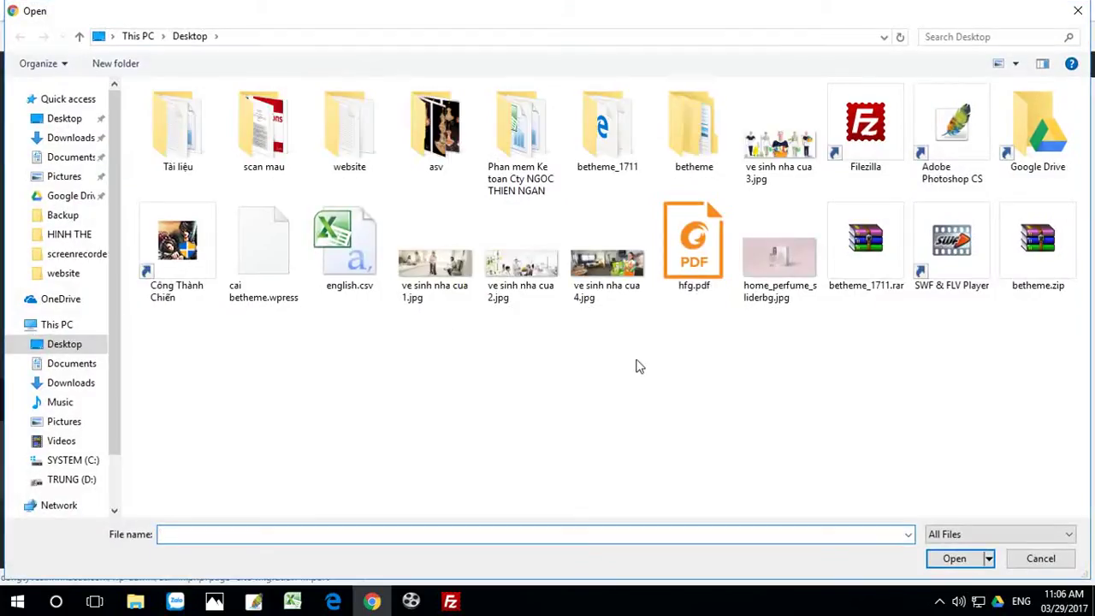
pyautogui.click(259, 237)
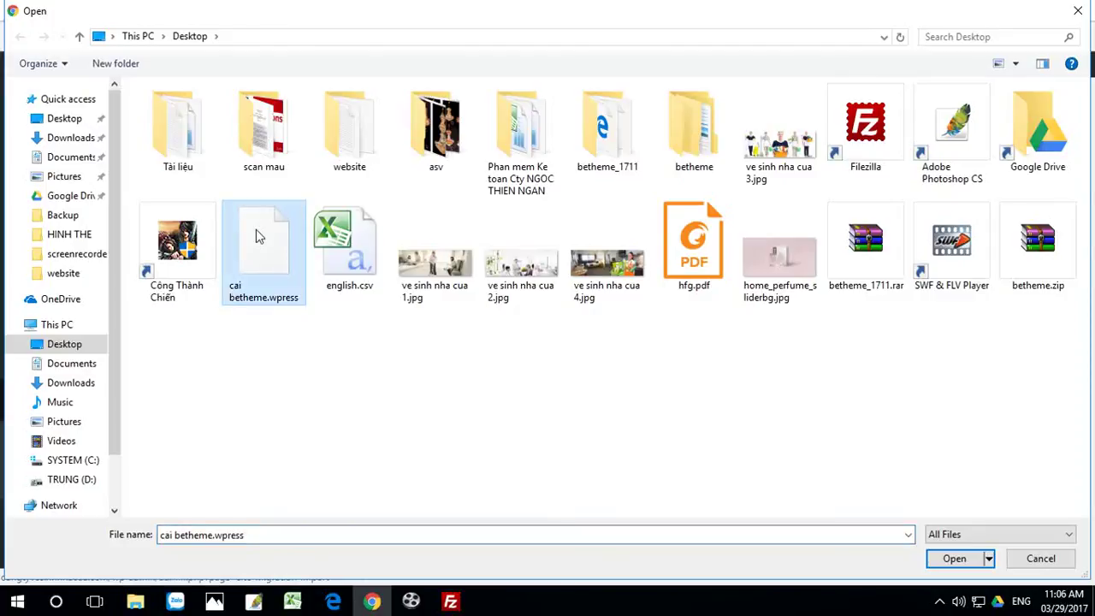
pyautogui.click(959, 561)
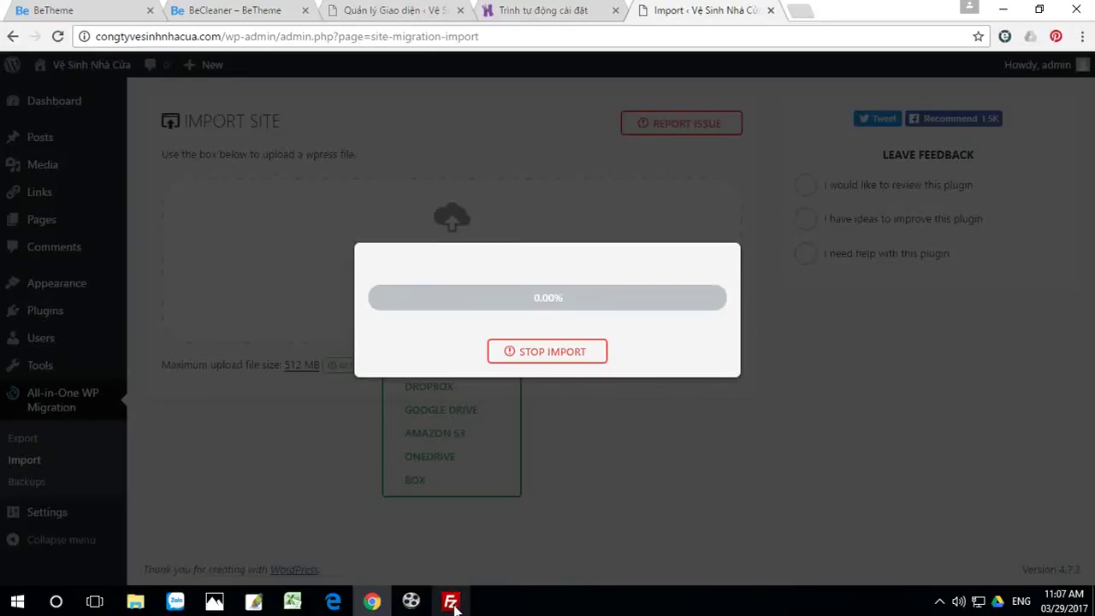
# Step: Close FileZilla, confirming despite its running transfers
pyautogui.moveTo(450, 602)
pyautogui.click(481, 571)
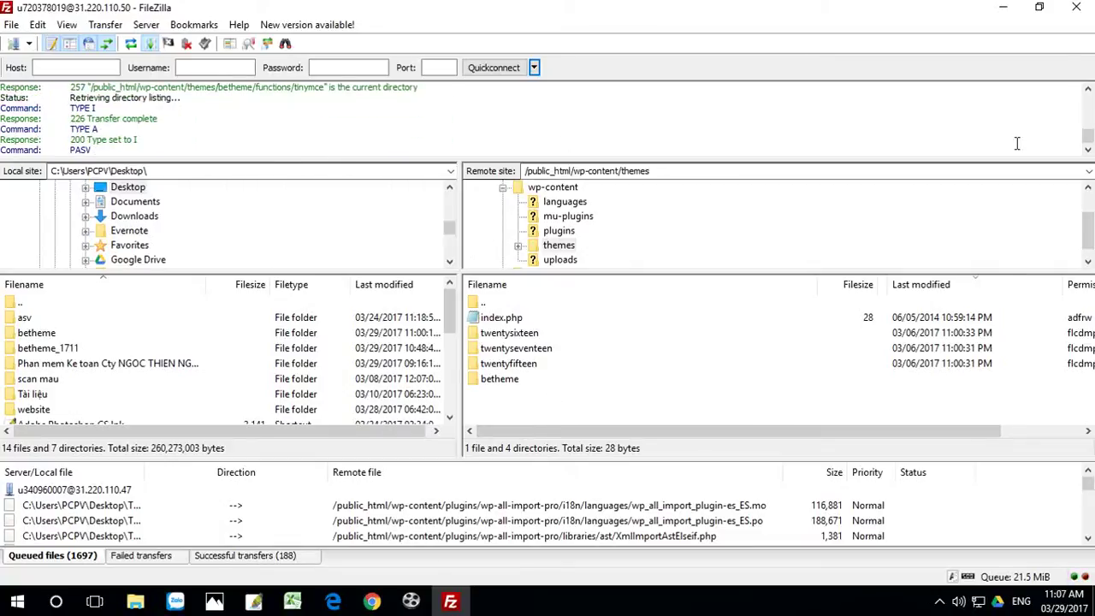
pyautogui.click(1080, 8)
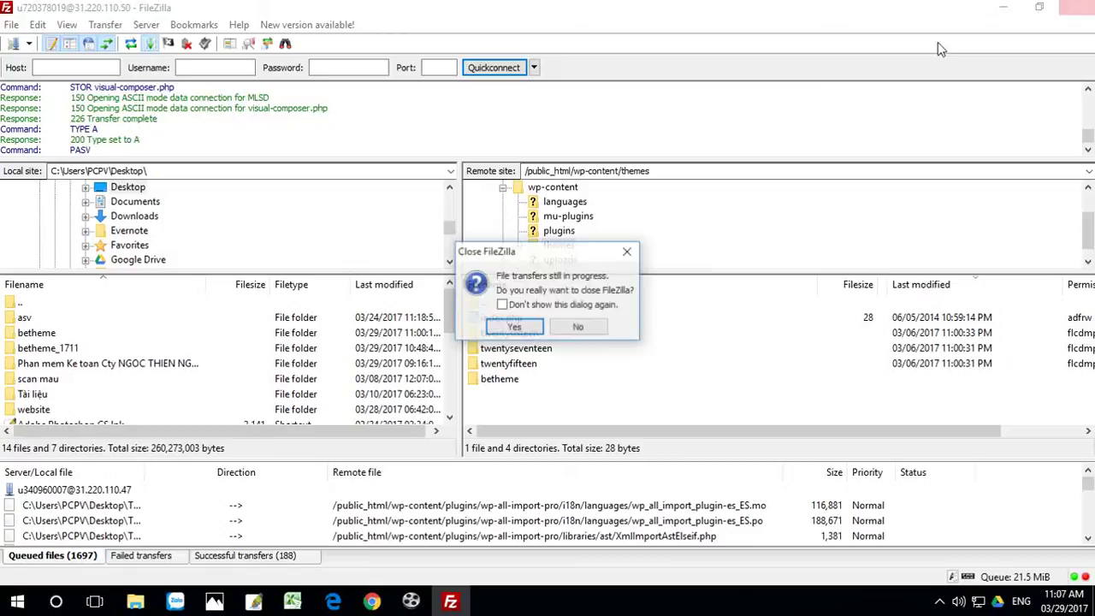
pyautogui.click(508, 325)
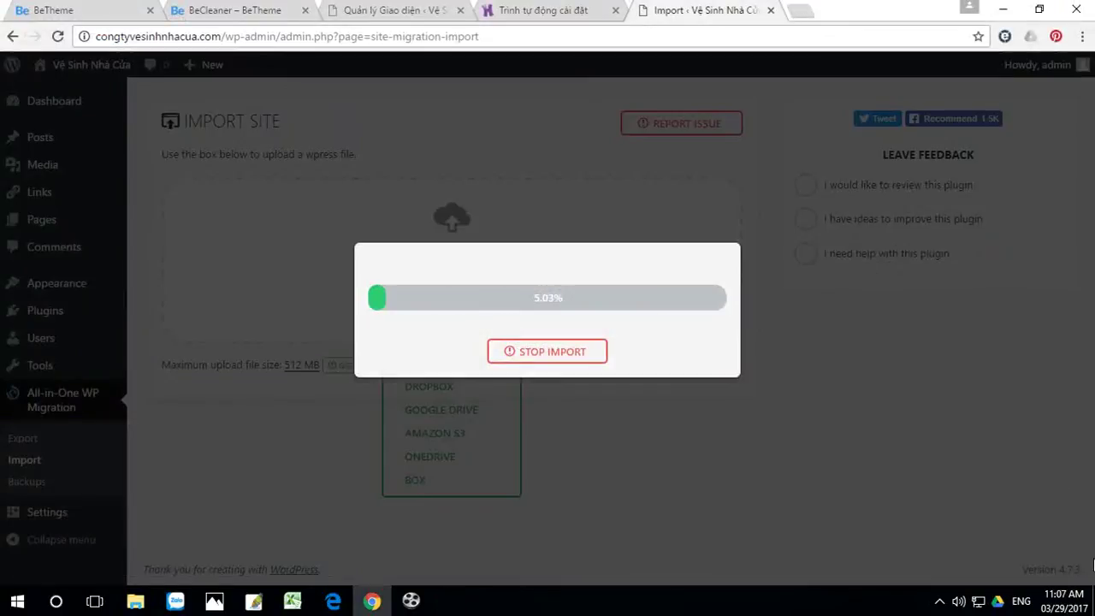
# Step: Check the desktop and import progress, then switch to the BeTheme demo gallery tab
pyautogui.click(1003, 9)
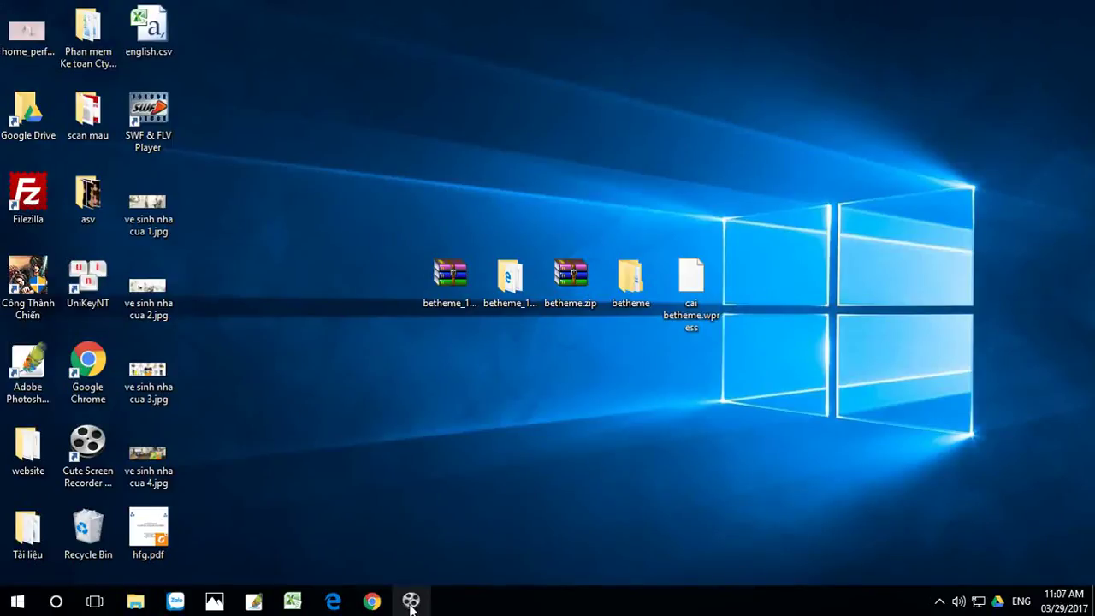
pyautogui.click(373, 602)
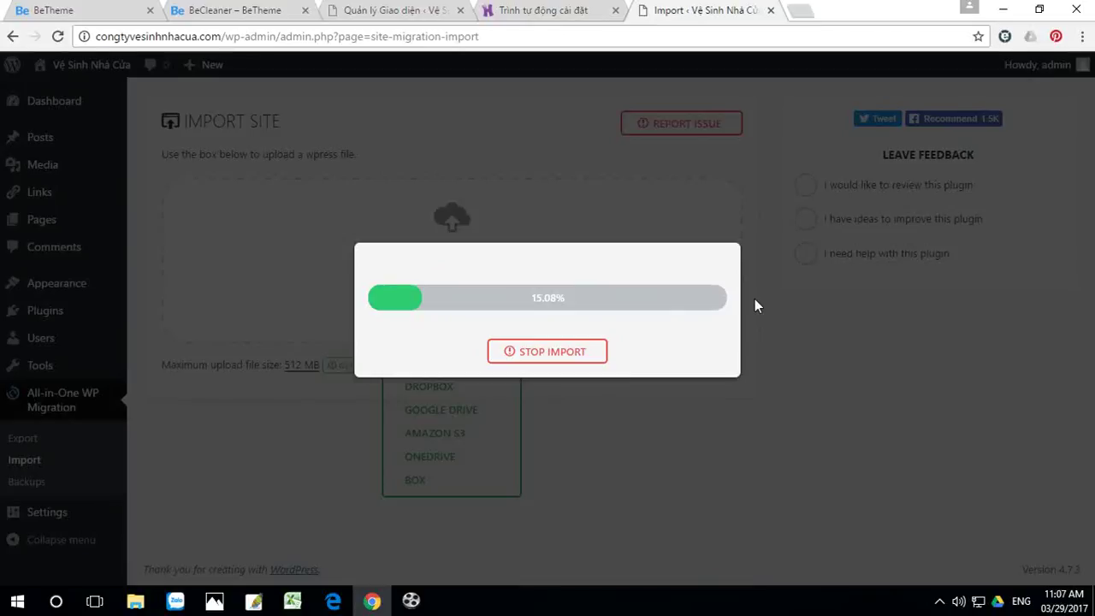
pyautogui.click(1002, 9)
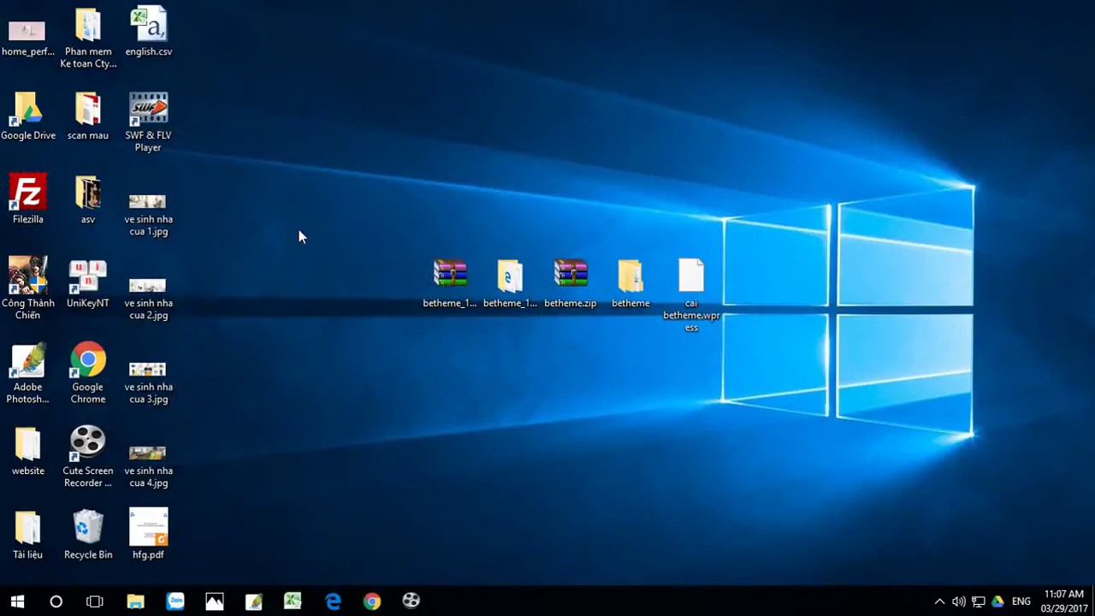
pyautogui.click(373, 602)
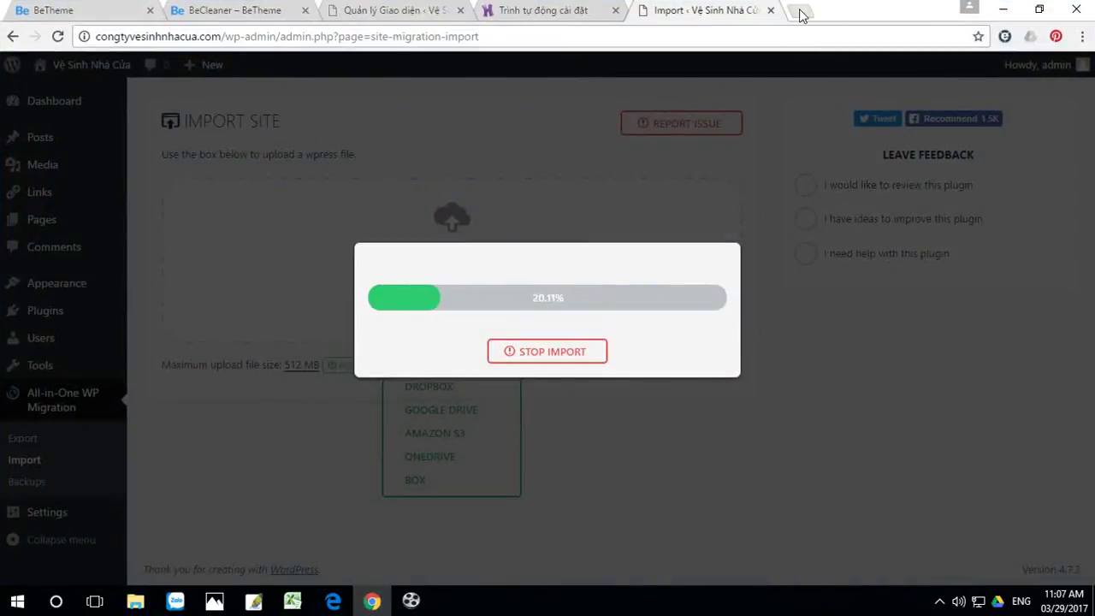
pyautogui.click(797, 11)
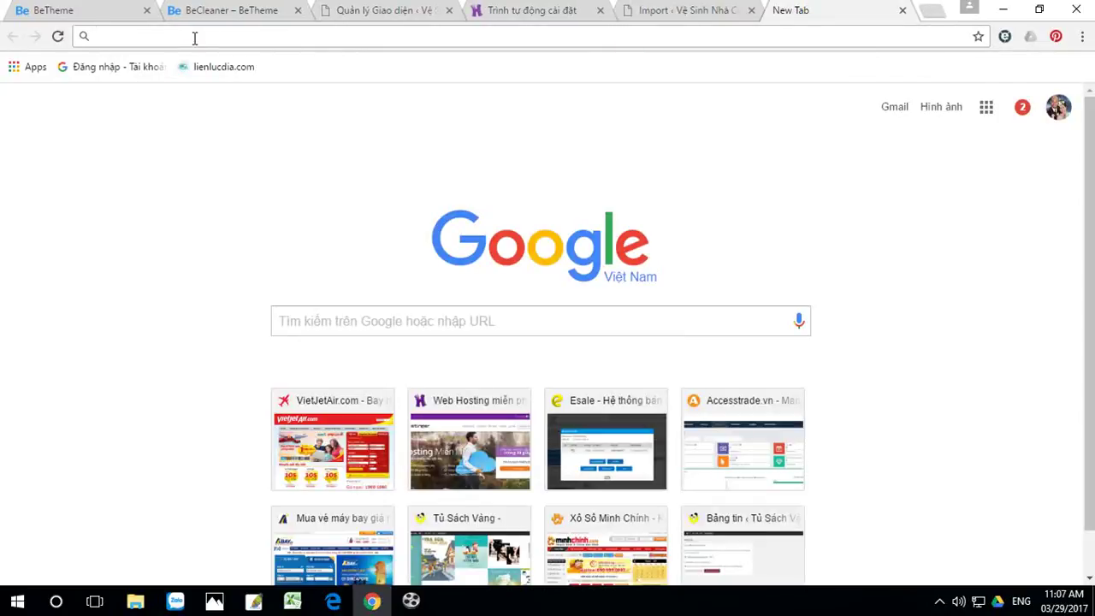
pyautogui.click(903, 12)
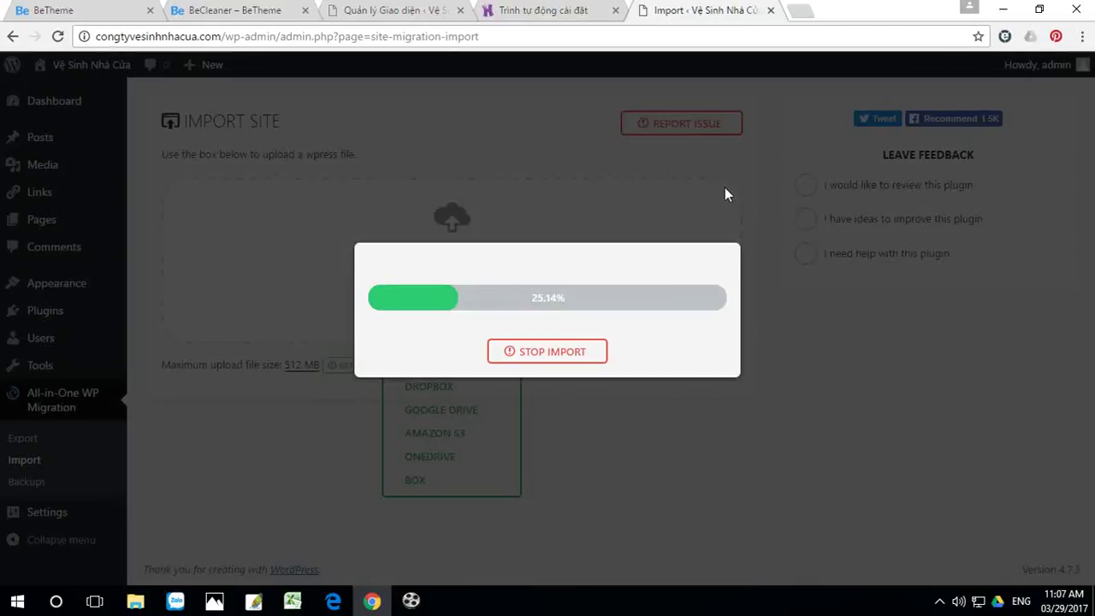
pyautogui.click(68, 10)
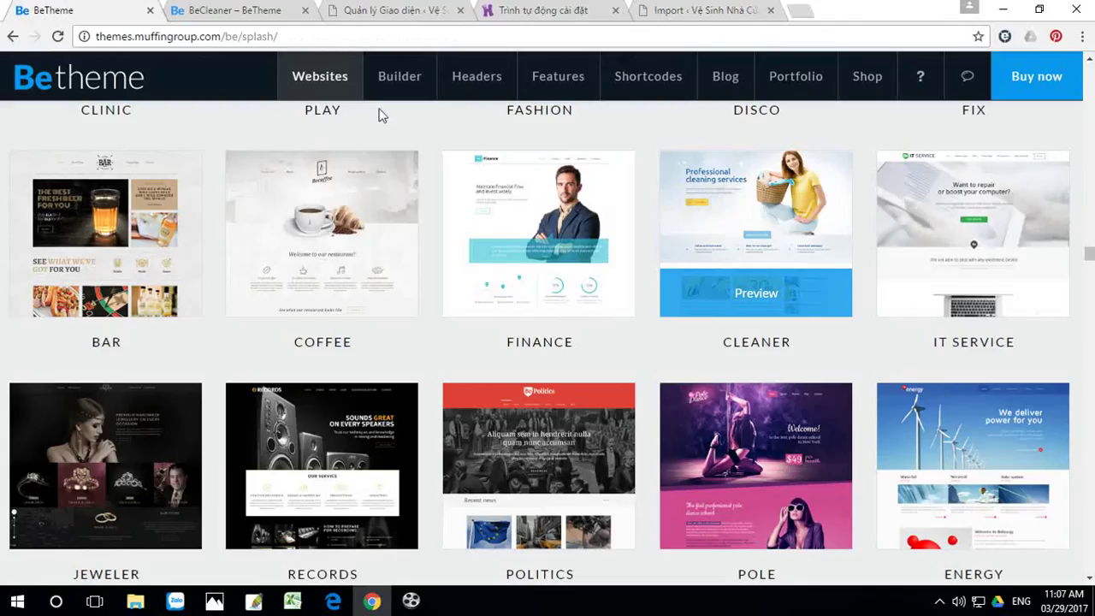
pyautogui.scroll(-5, 979, 296)
pyautogui.scroll(-7, 983, 300)
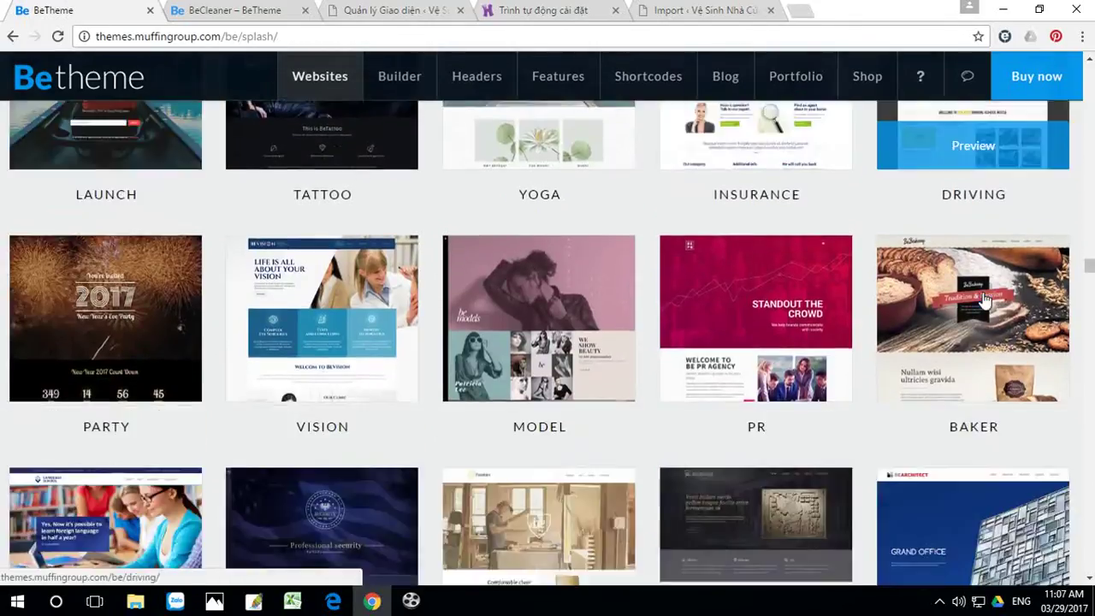
pyautogui.scroll(-5, 983, 300)
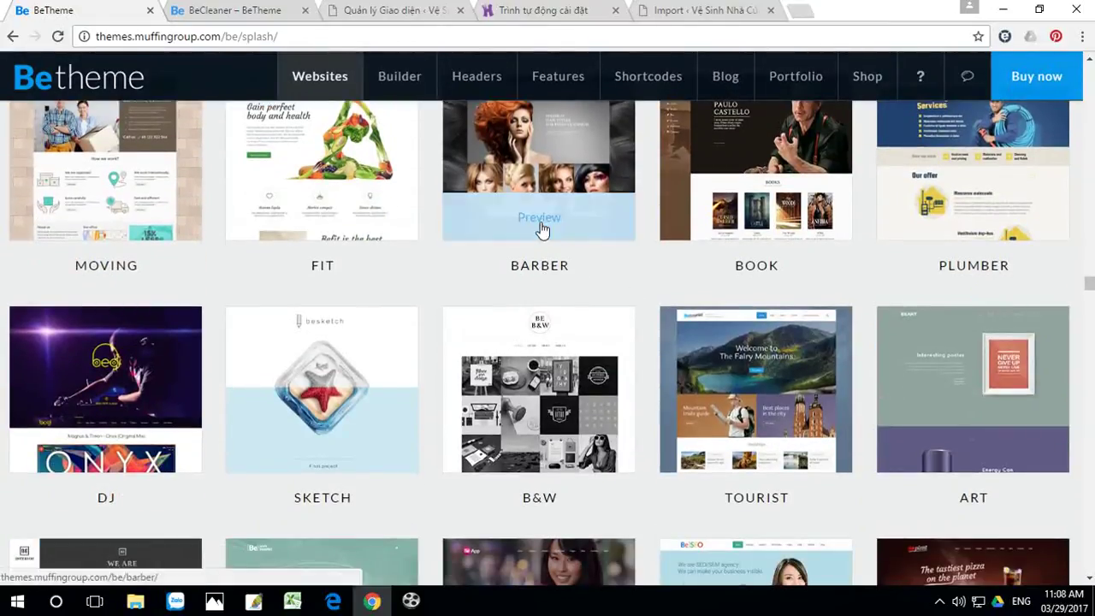
pyautogui.scroll(2, 552, 274)
pyautogui.moveTo(325, 362)
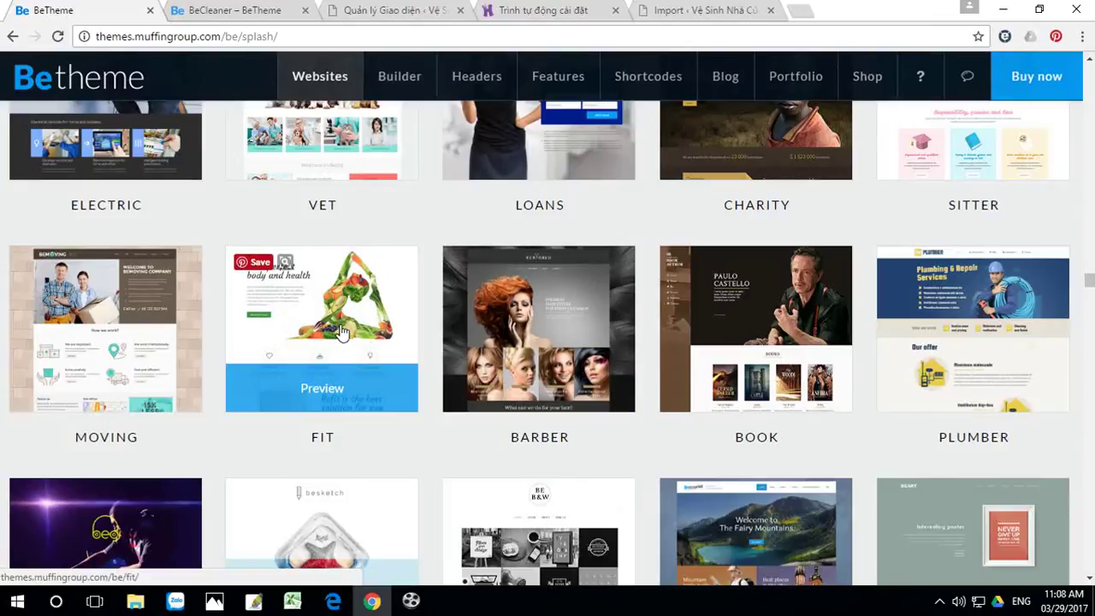
pyautogui.scroll(-2, 341, 331)
pyautogui.scroll(2, 110, 325)
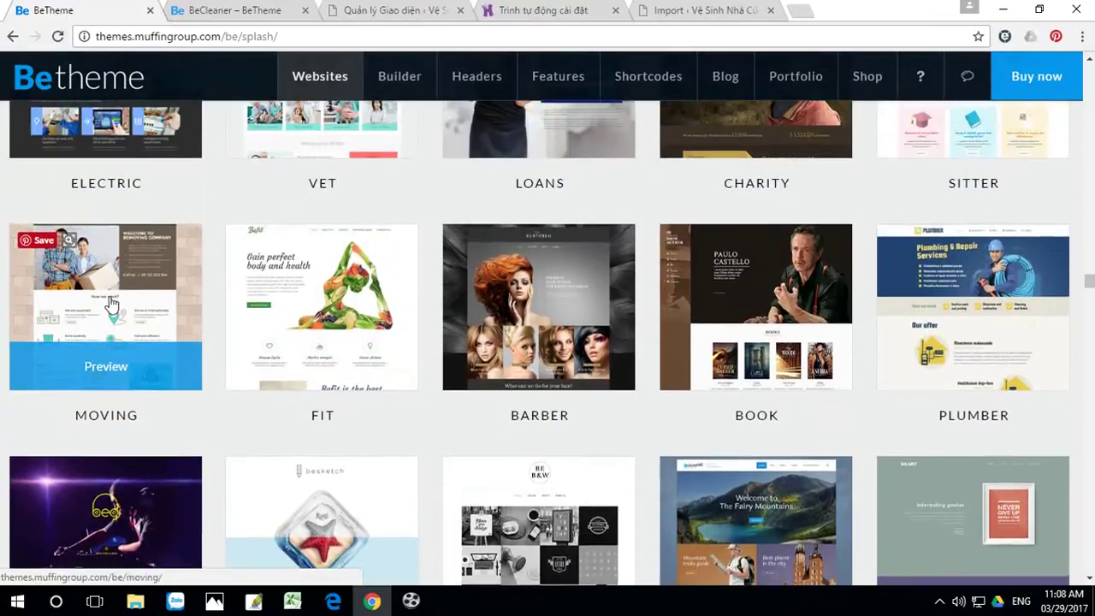
pyautogui.moveTo(780, 340)
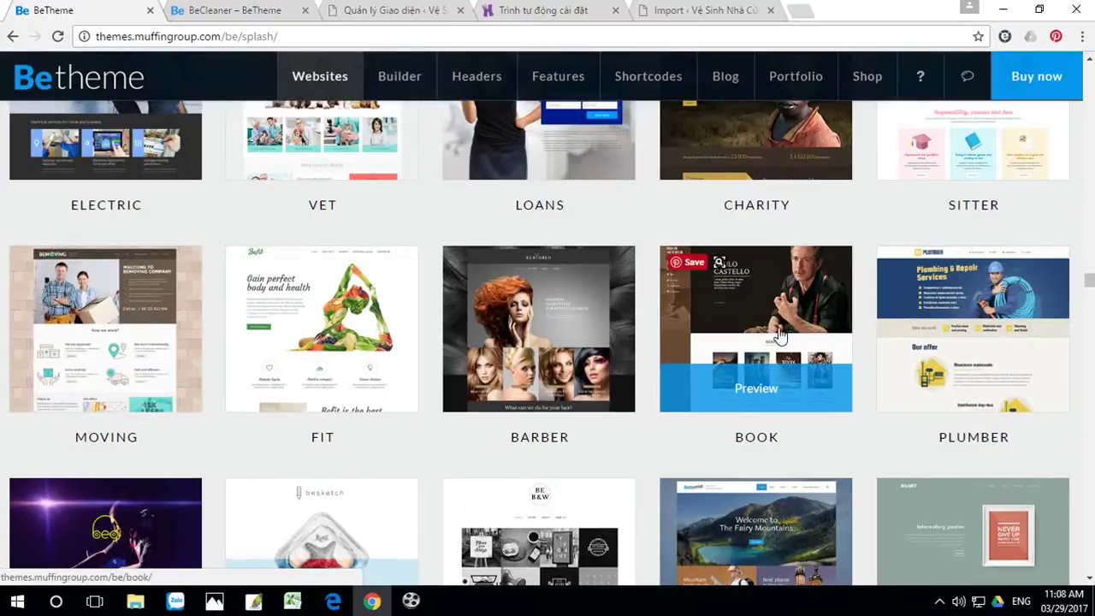
pyautogui.scroll(-4, 898, 343)
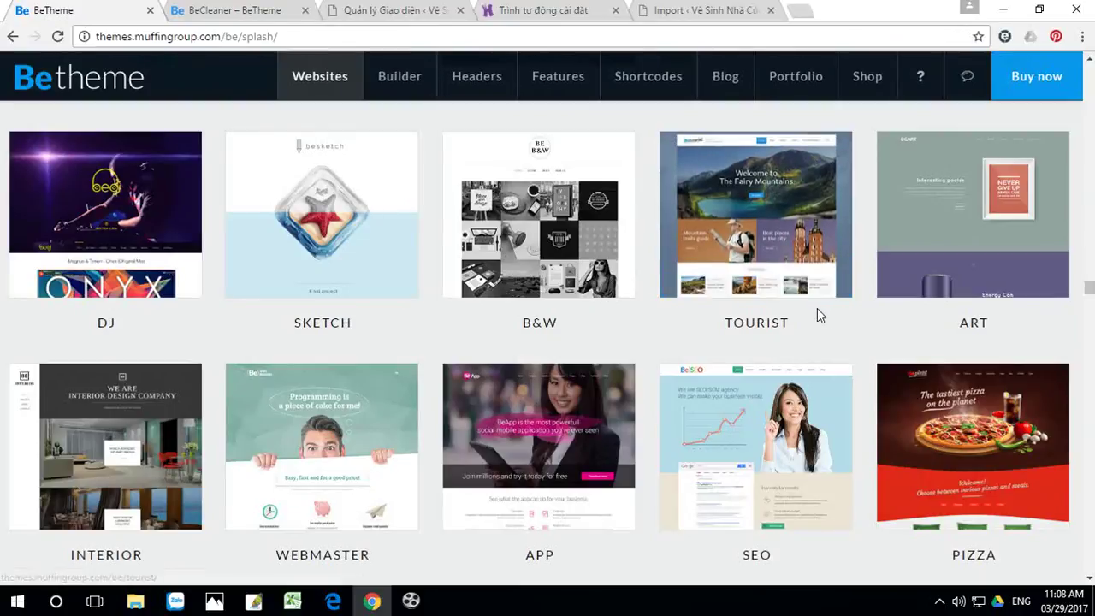
pyautogui.scroll(-2, 818, 310)
pyautogui.moveTo(336, 266)
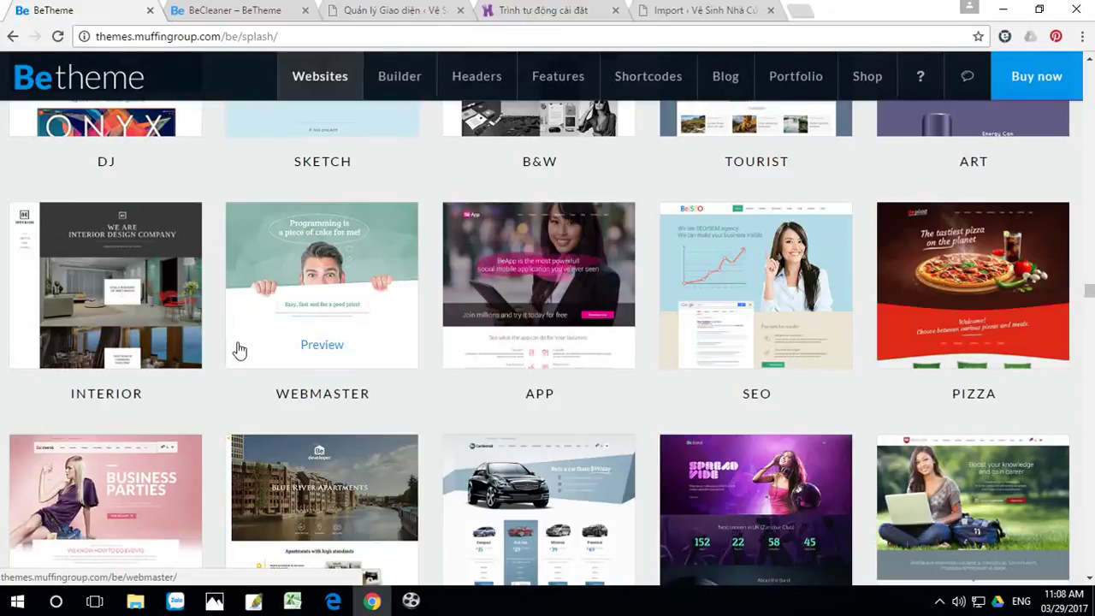
pyautogui.scroll(-5, 253, 346)
pyautogui.moveTo(444, 341)
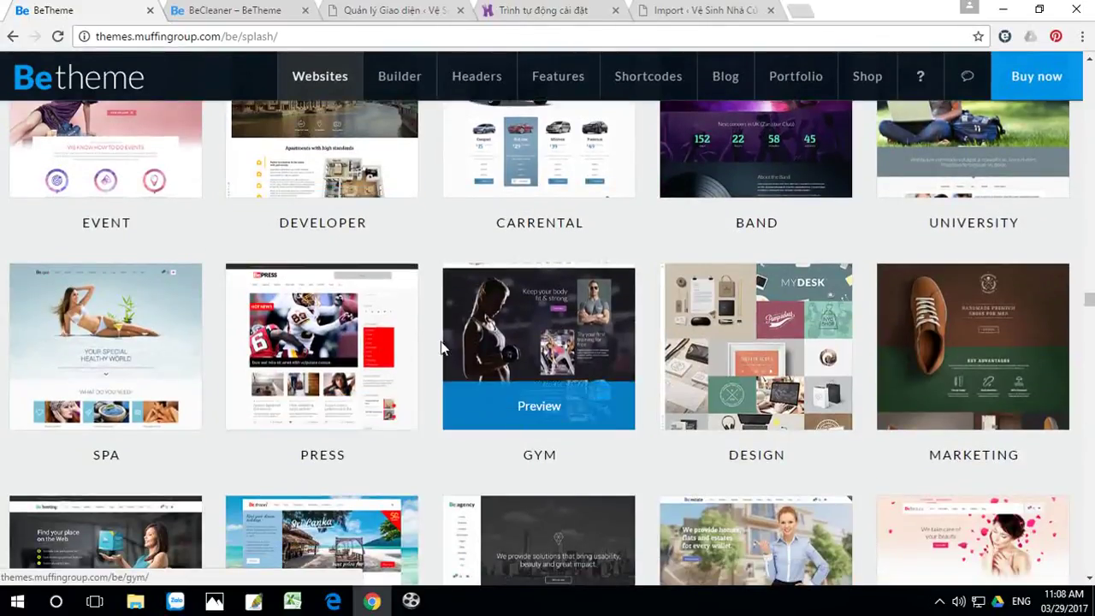
pyautogui.moveTo(110, 321)
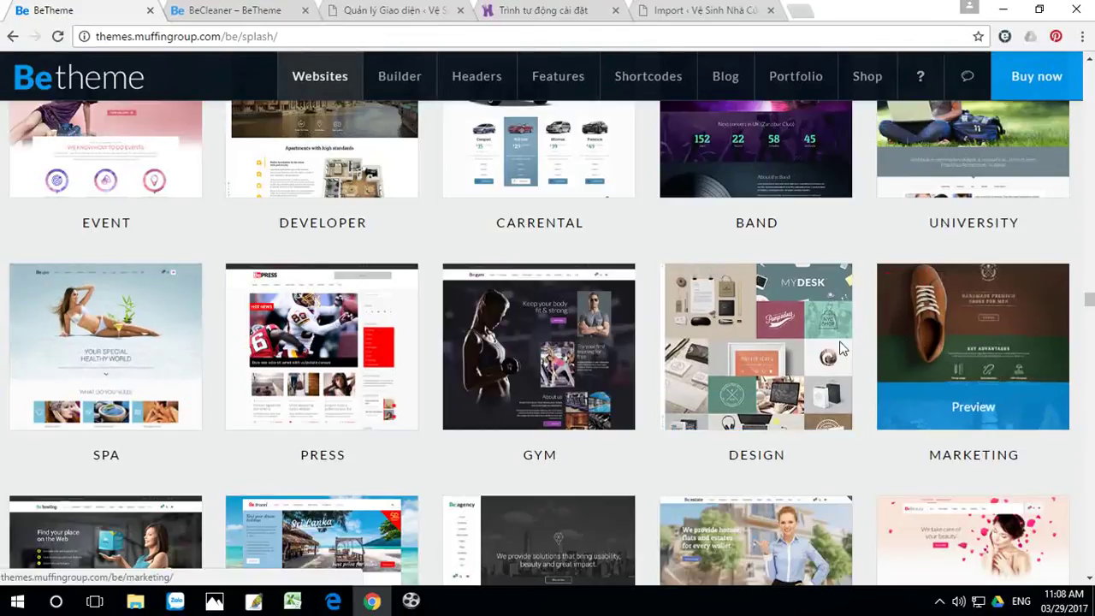
pyautogui.scroll(-1, 810, 340)
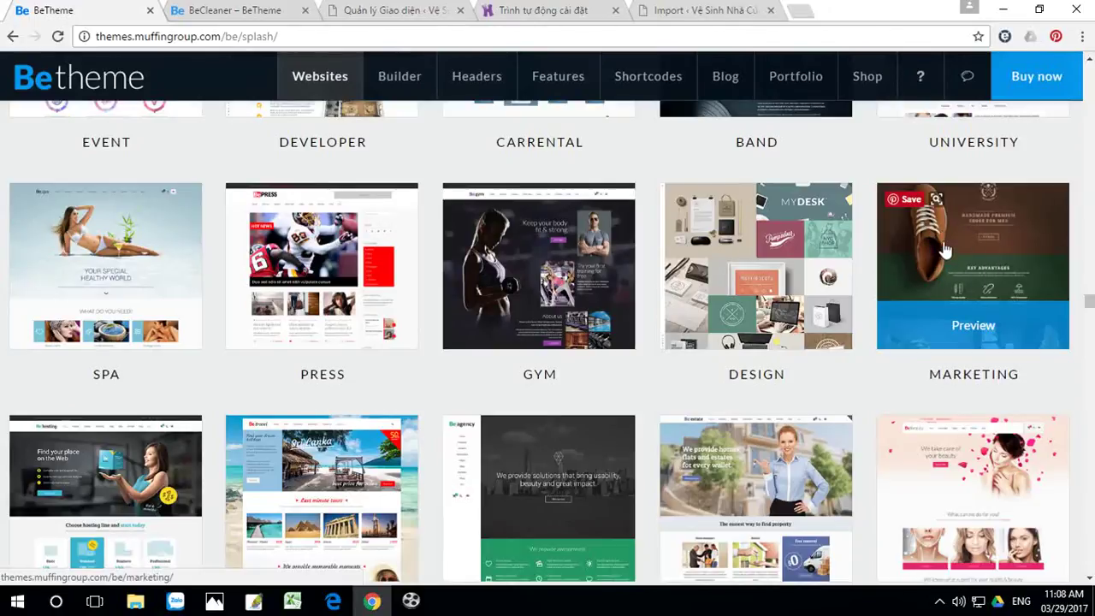
pyautogui.scroll(-2, 938, 267)
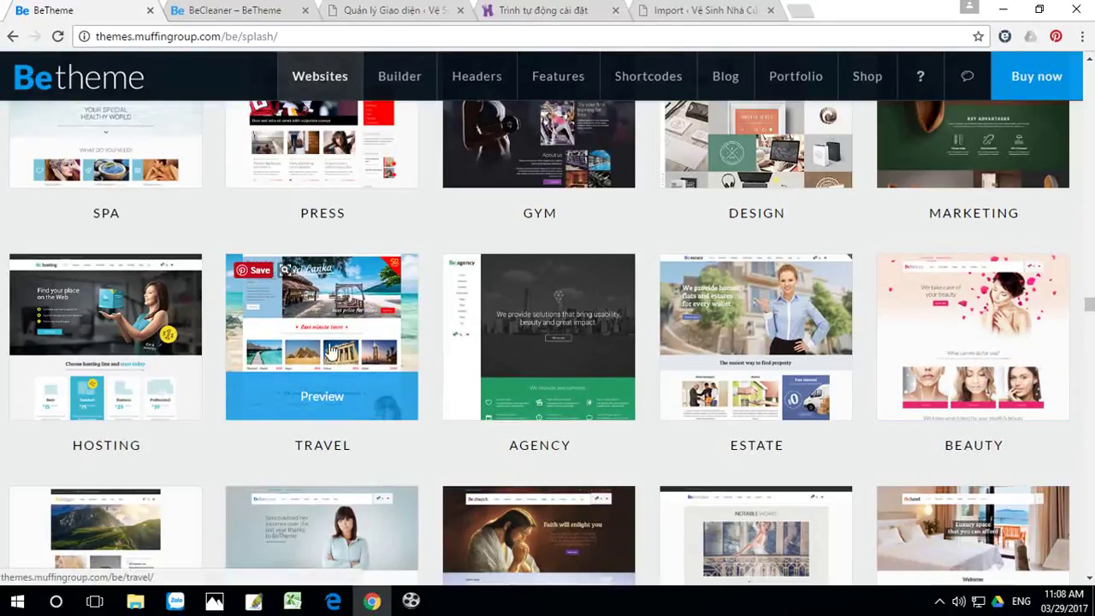
# Step: Browse the BeTheme splash layout thumbnails, then return to the import tab, now at 80.44%
pyautogui.scroll(-1, 327, 357)
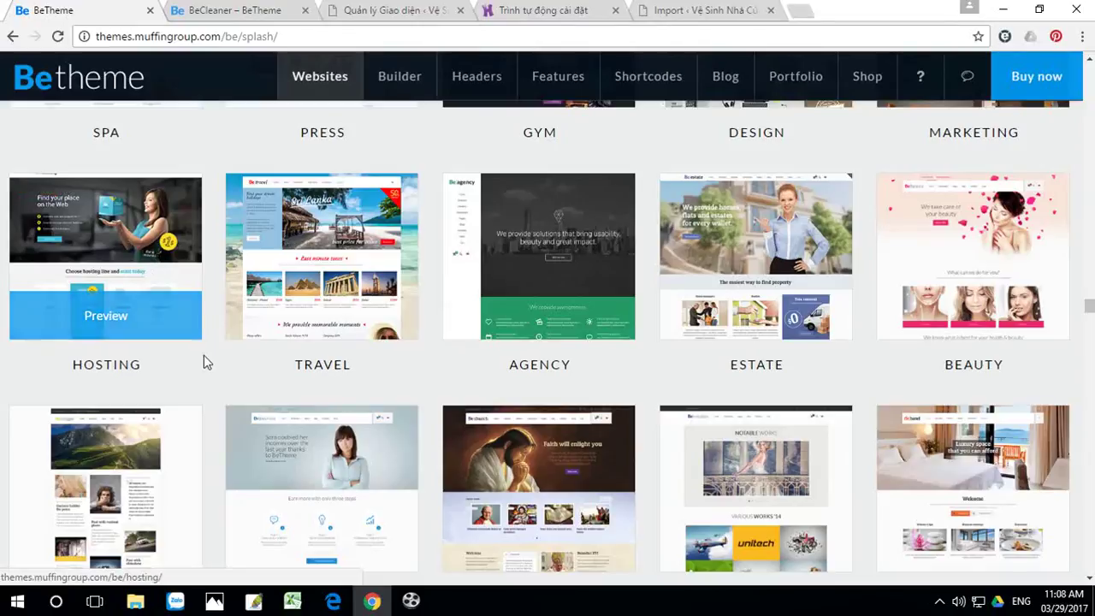
pyautogui.scroll(-3, 203, 356)
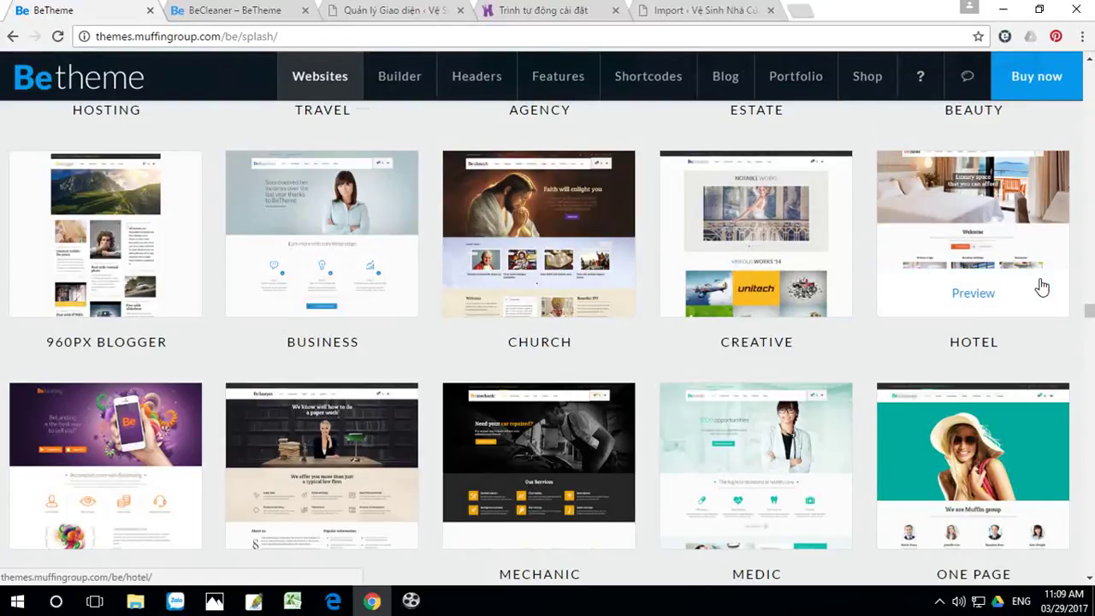
pyautogui.scroll(-2, 1042, 287)
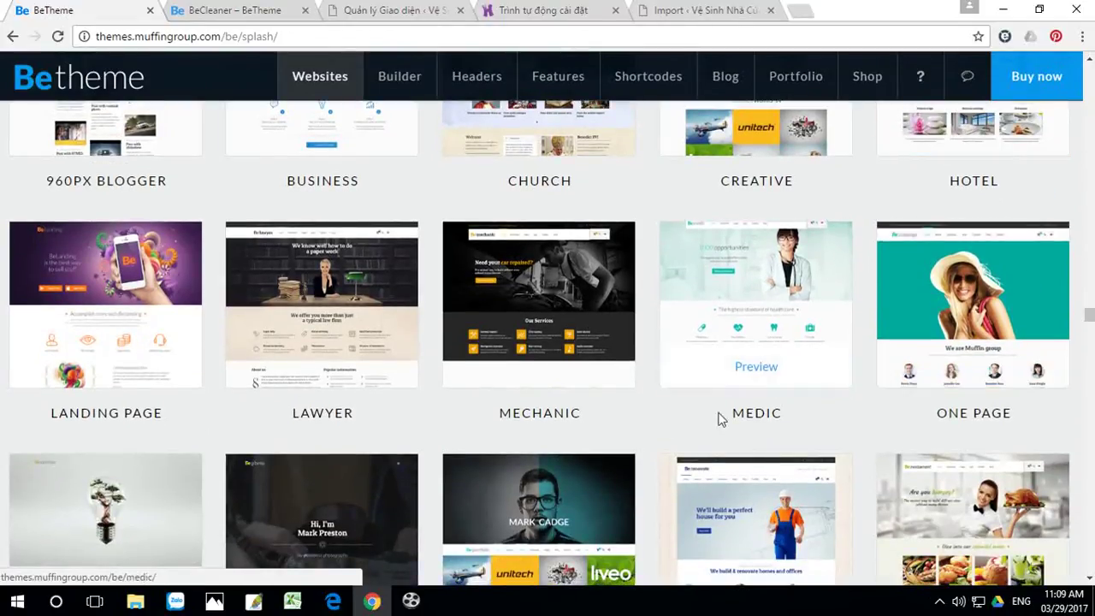
pyautogui.scroll(-1, 606, 430)
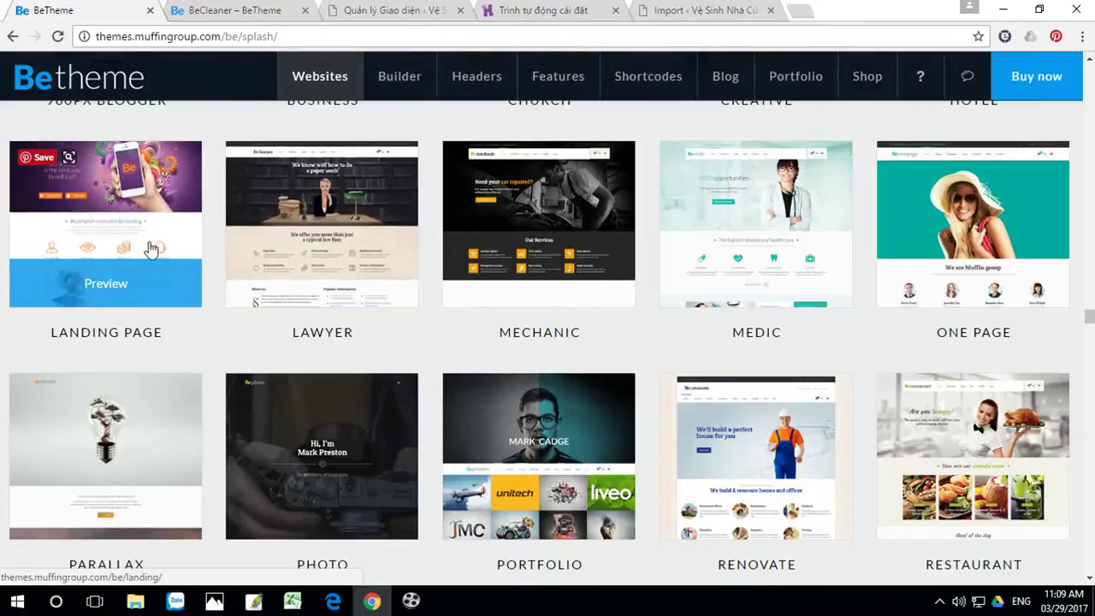
pyautogui.scroll(-2, 137, 253)
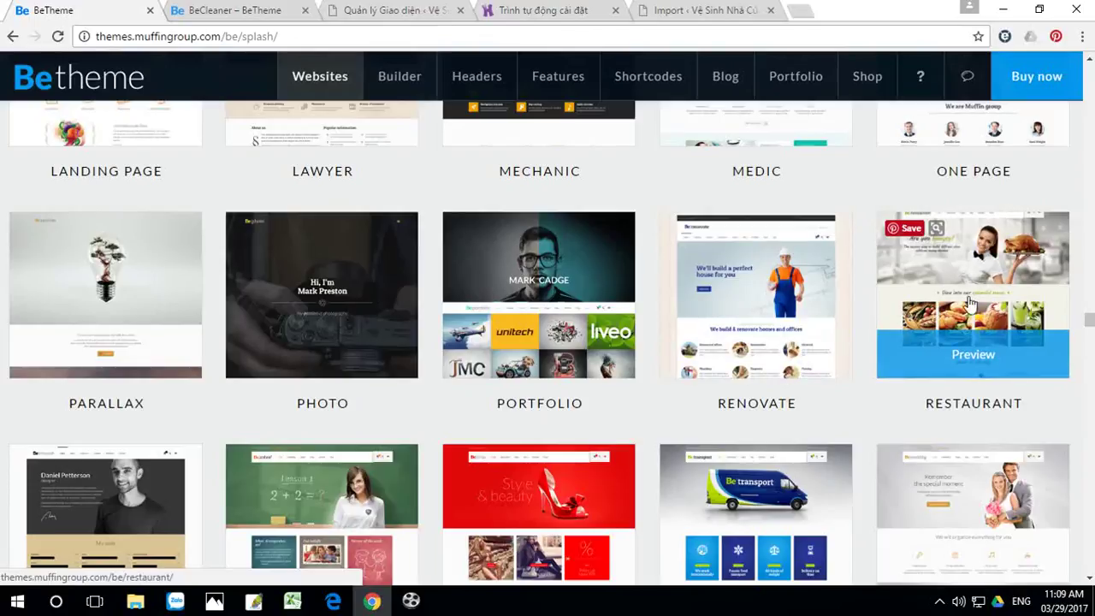
pyautogui.scroll(-4, 988, 295)
pyautogui.scroll(2, 359, 320)
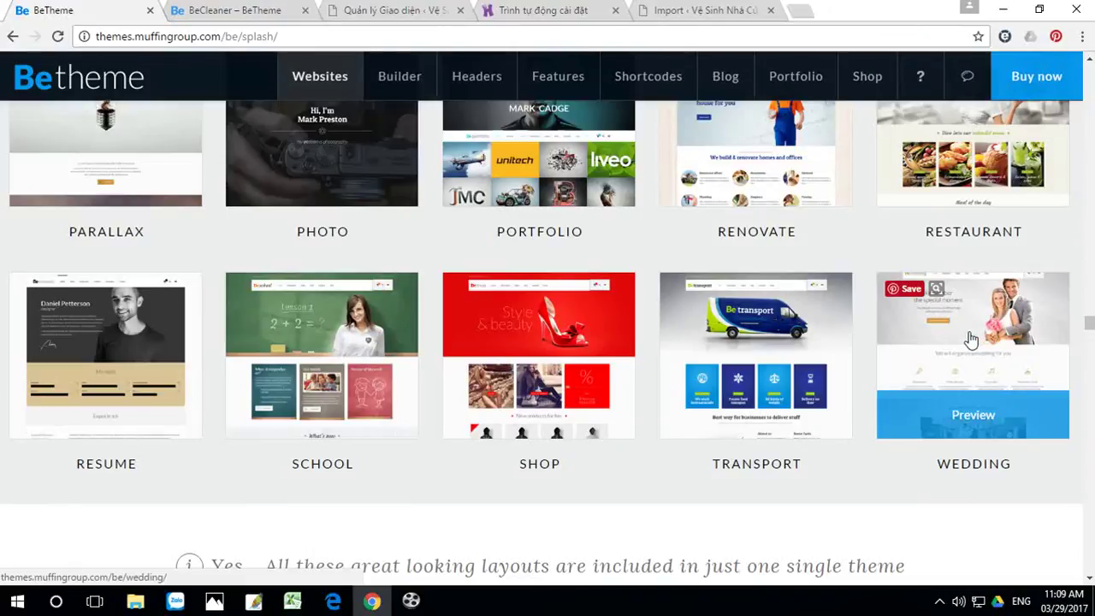
pyautogui.scroll(-2, 970, 339)
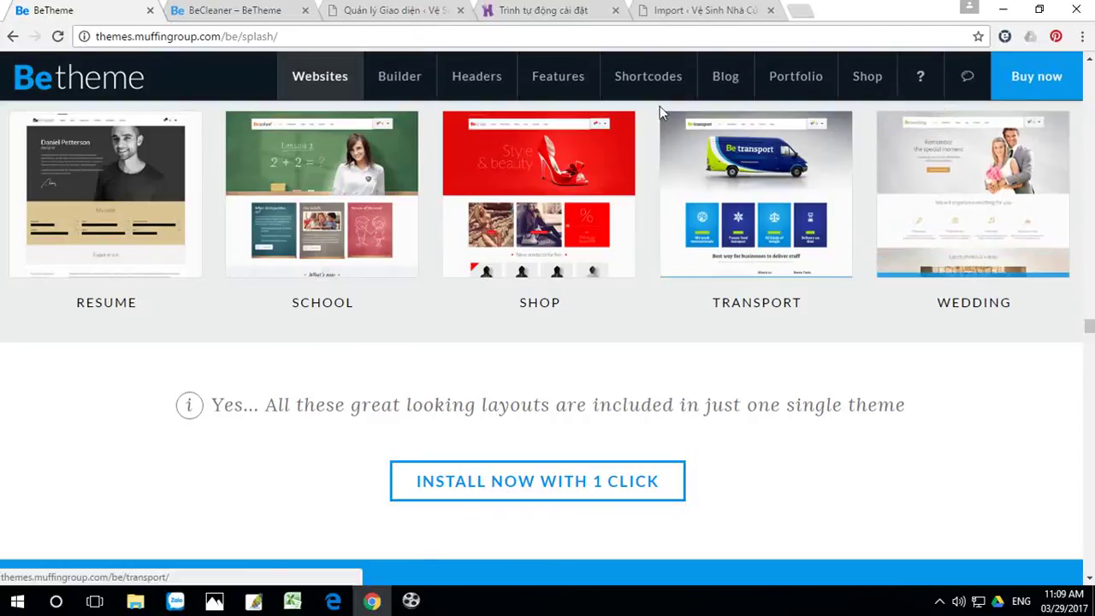
pyautogui.click(706, 15)
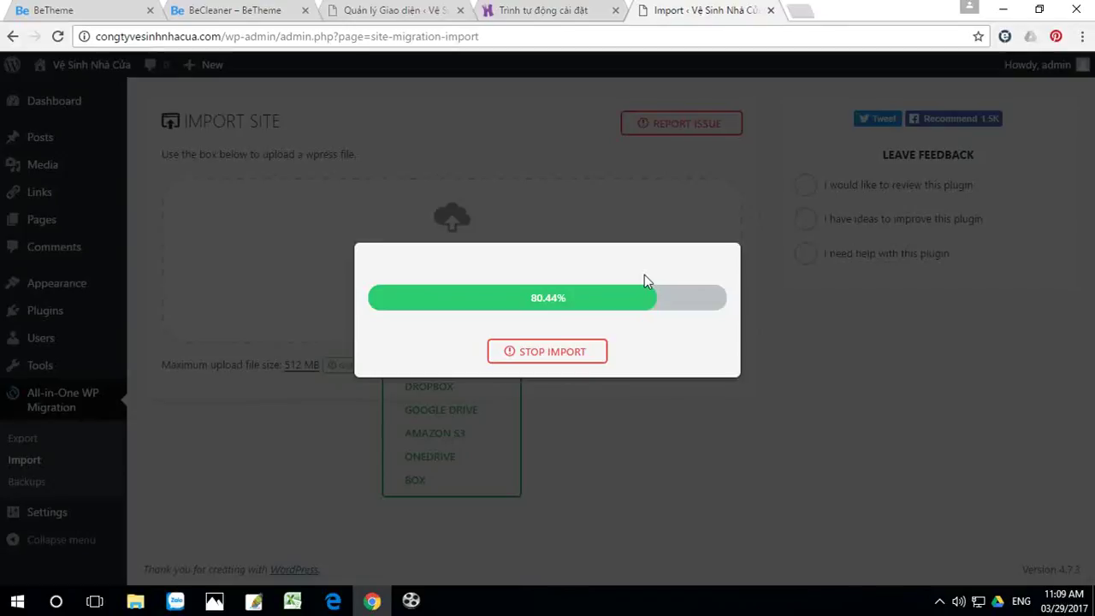
# Step: Minimize Chrome to show the desktop while the import keeps running
pyautogui.click(1002, 10)
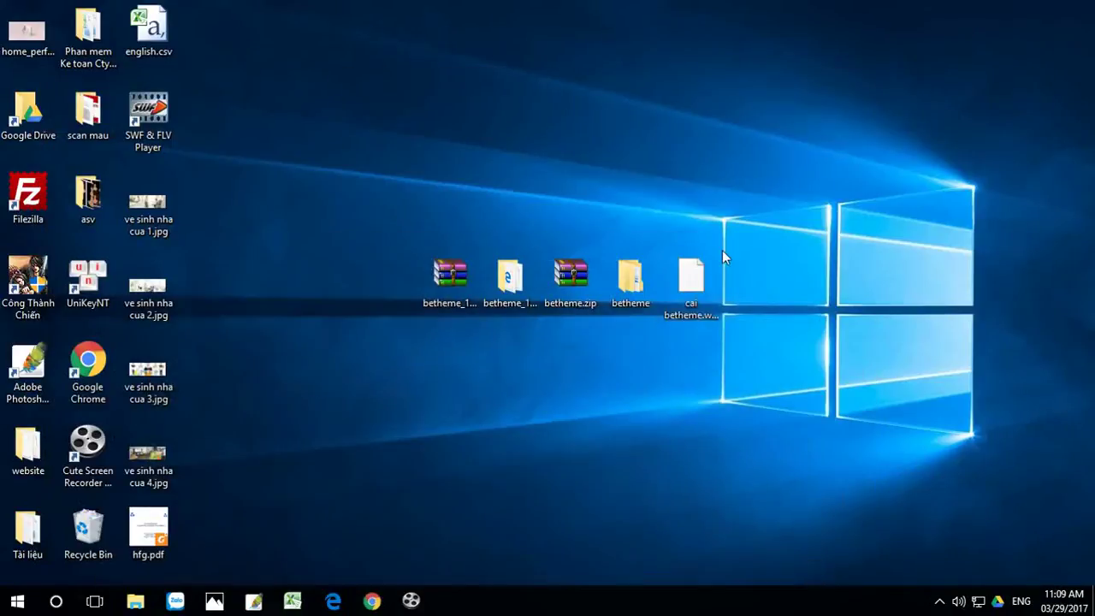
# Step: Inspect the 99.4 MB cai betheme.wpress desktop file, then restore Chrome to the import
pyautogui.click(691, 285)
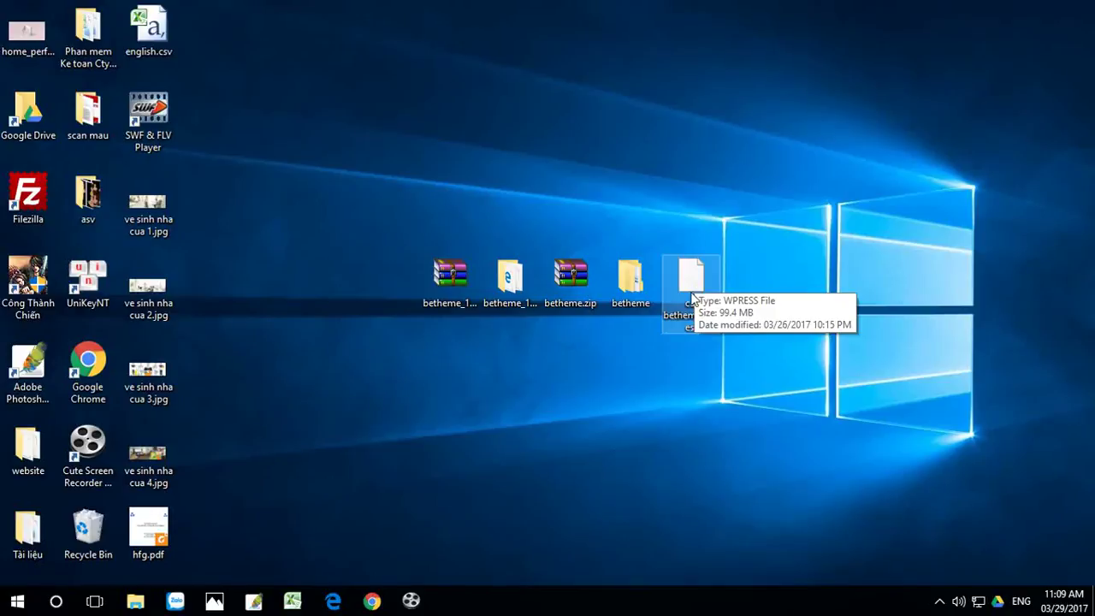
pyautogui.click(371, 600)
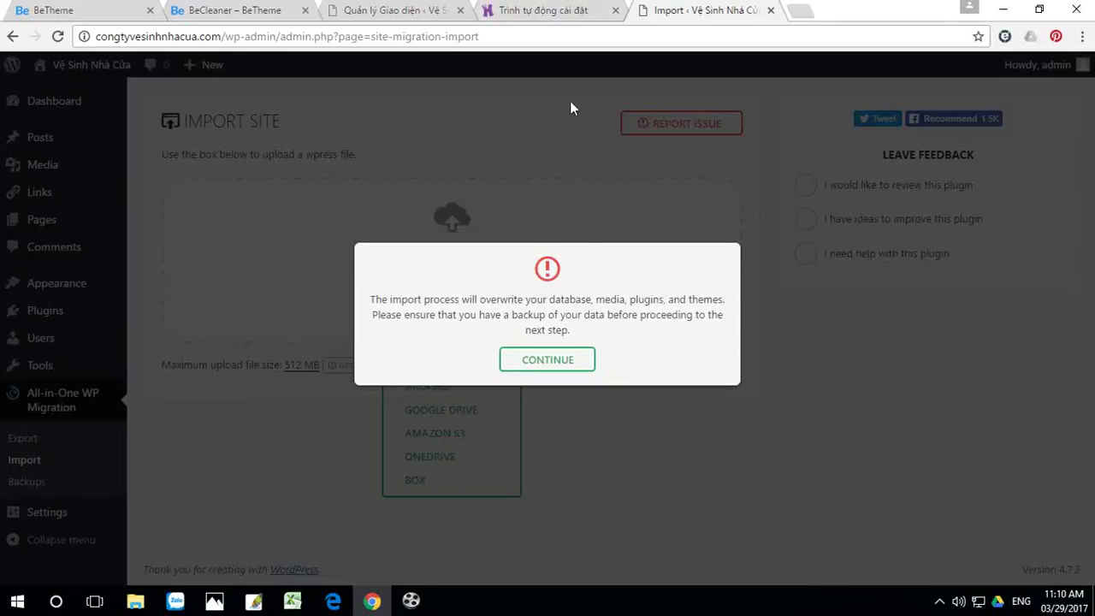
# Step: Confirm the overwrite so 5342 files restore, close the Hostinger installer tab, and return to BeTheme
pyautogui.click(550, 363)
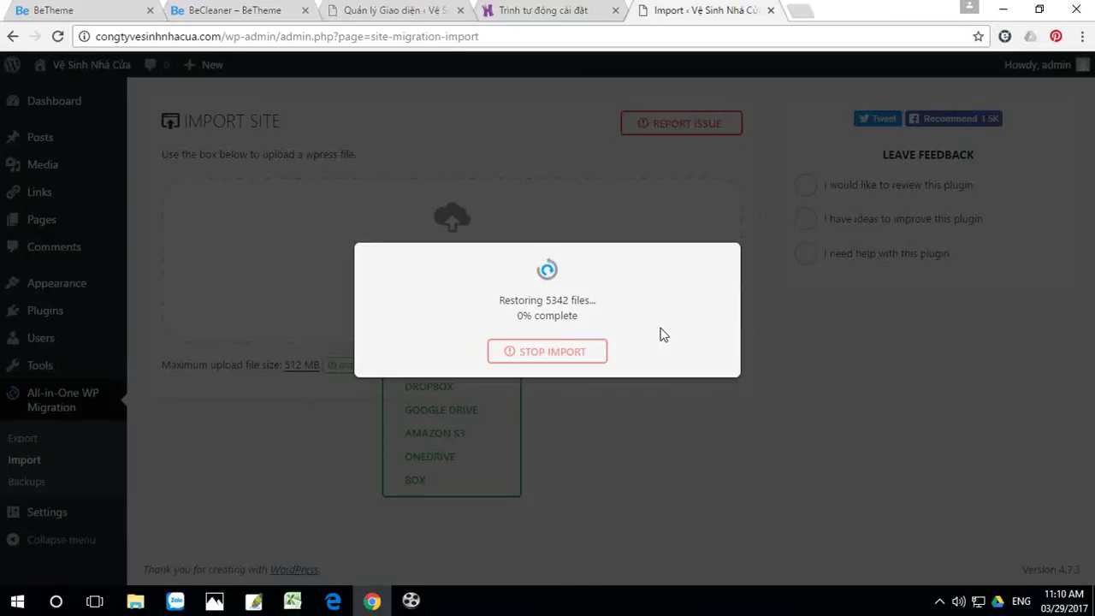
pyautogui.click(573, 12)
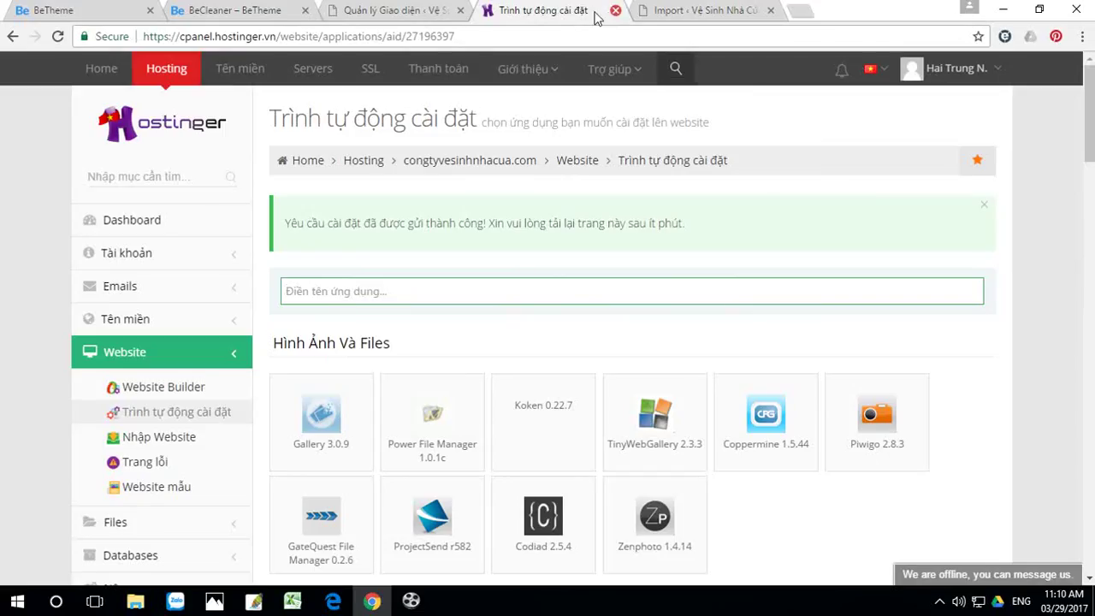
pyautogui.click(615, 11)
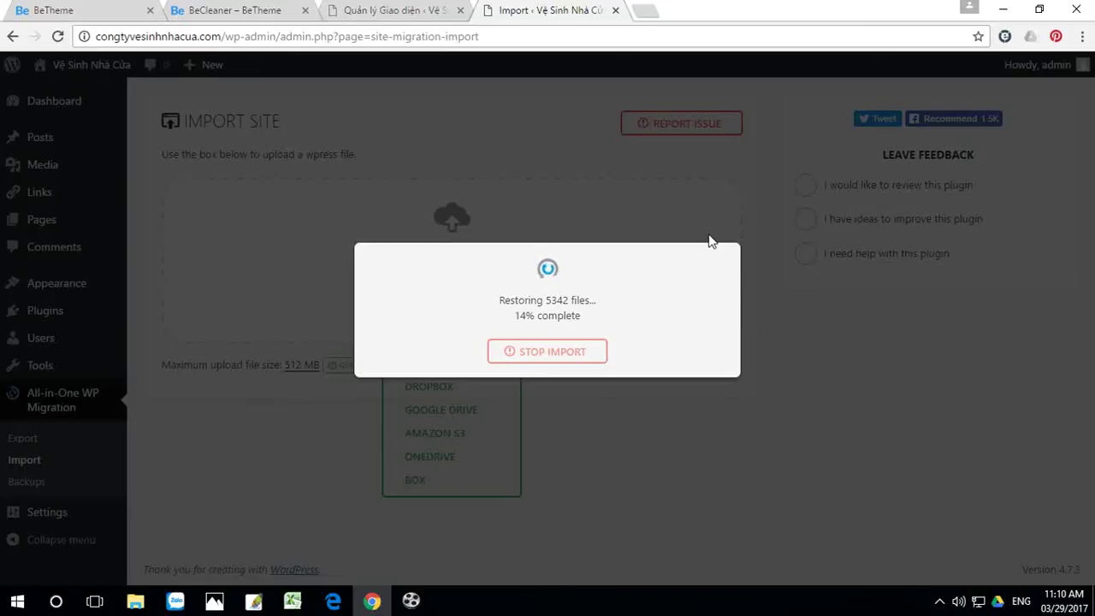
pyautogui.click(117, 15)
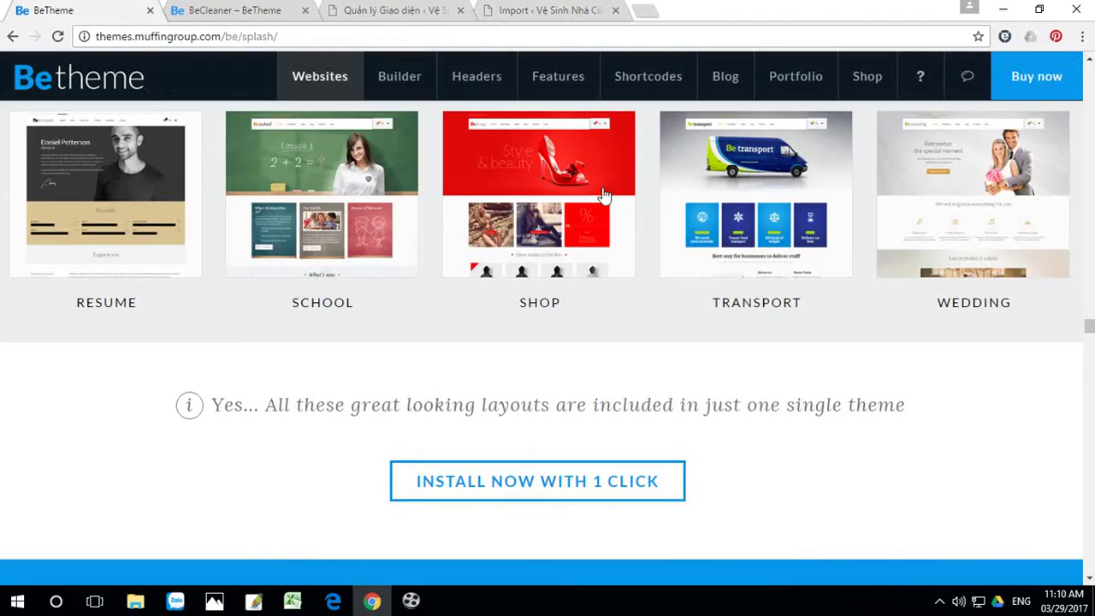
# Step: Browse through the BeTheme demo website gallery
pyautogui.scroll(8, 983, 310)
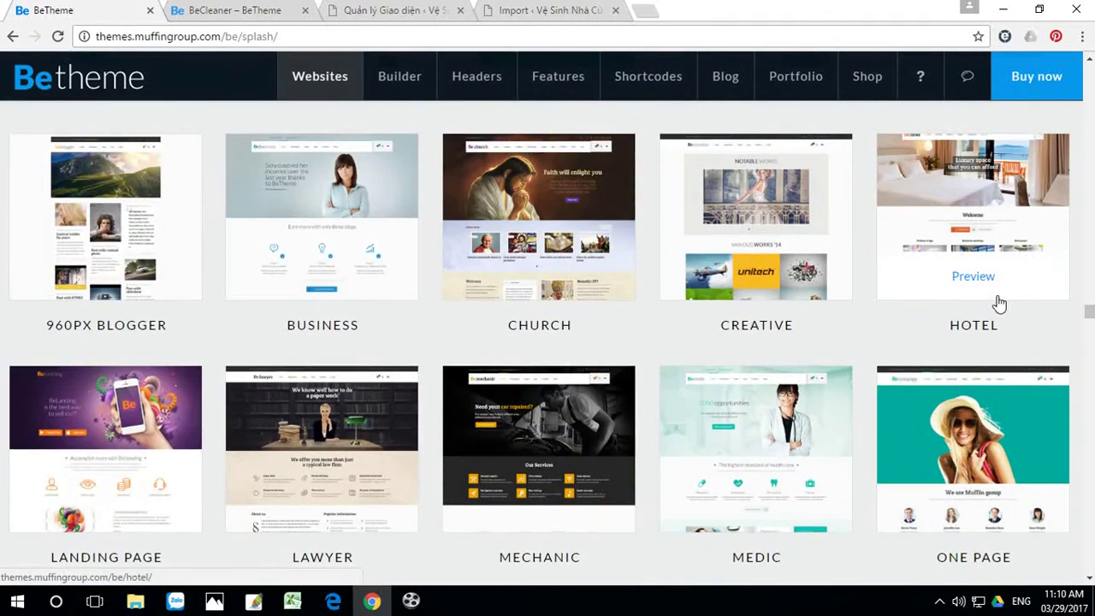
pyautogui.scroll(10, 999, 302)
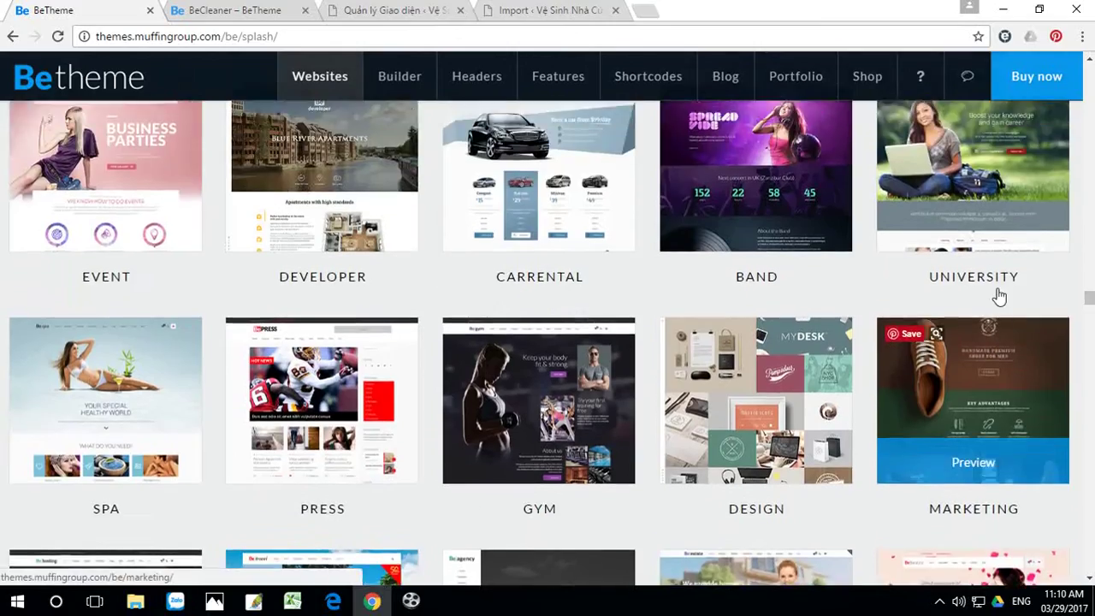
pyautogui.scroll(1, 999, 296)
pyautogui.scroll(-3, 696, 396)
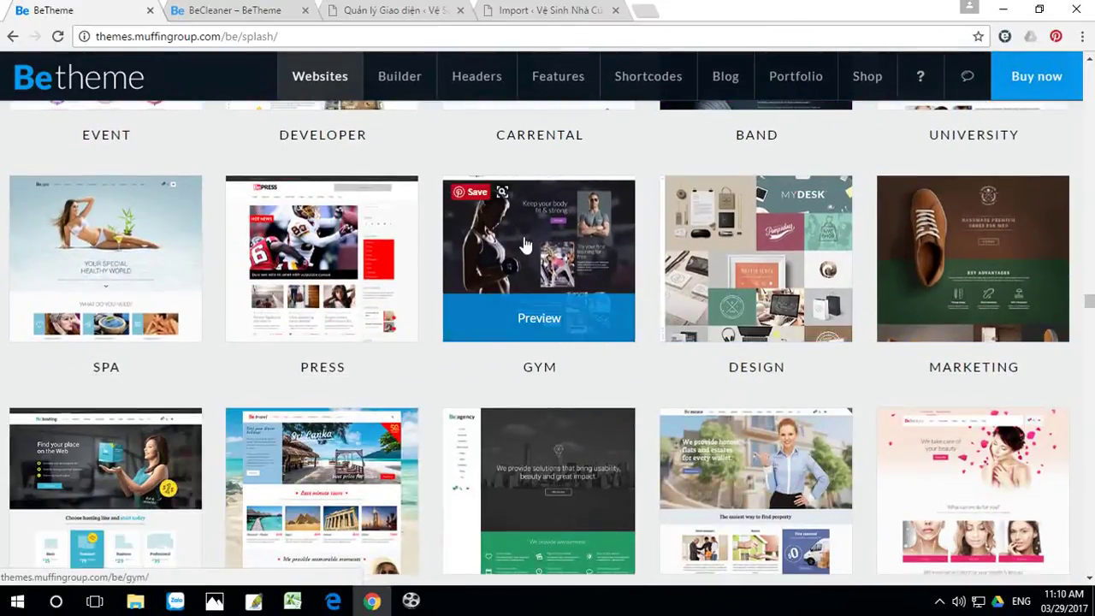
pyautogui.scroll(3, 571, 283)
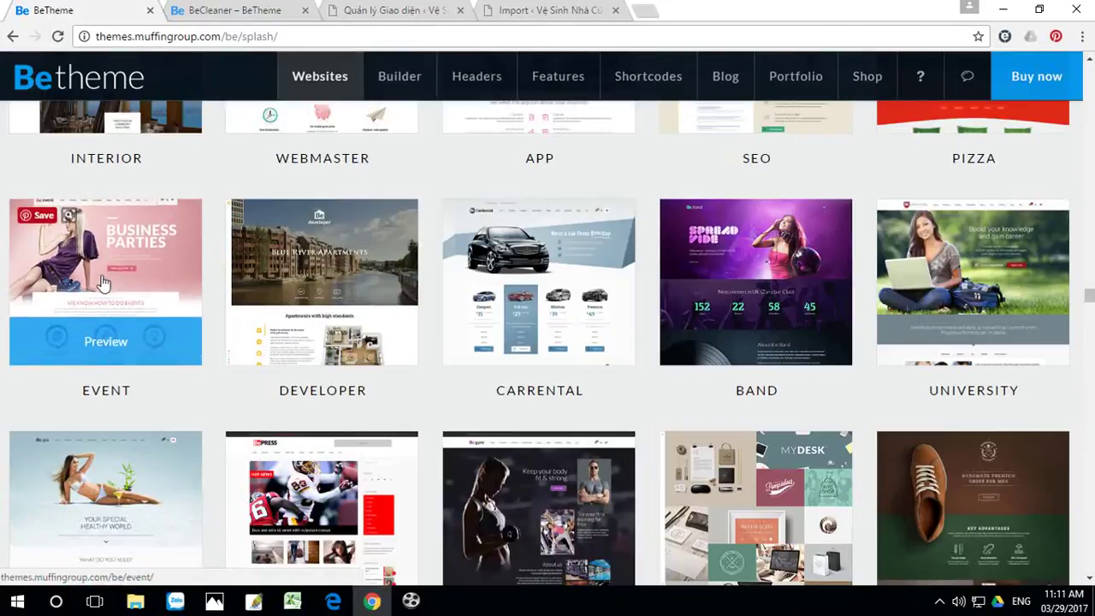
pyautogui.scroll(2, 124, 291)
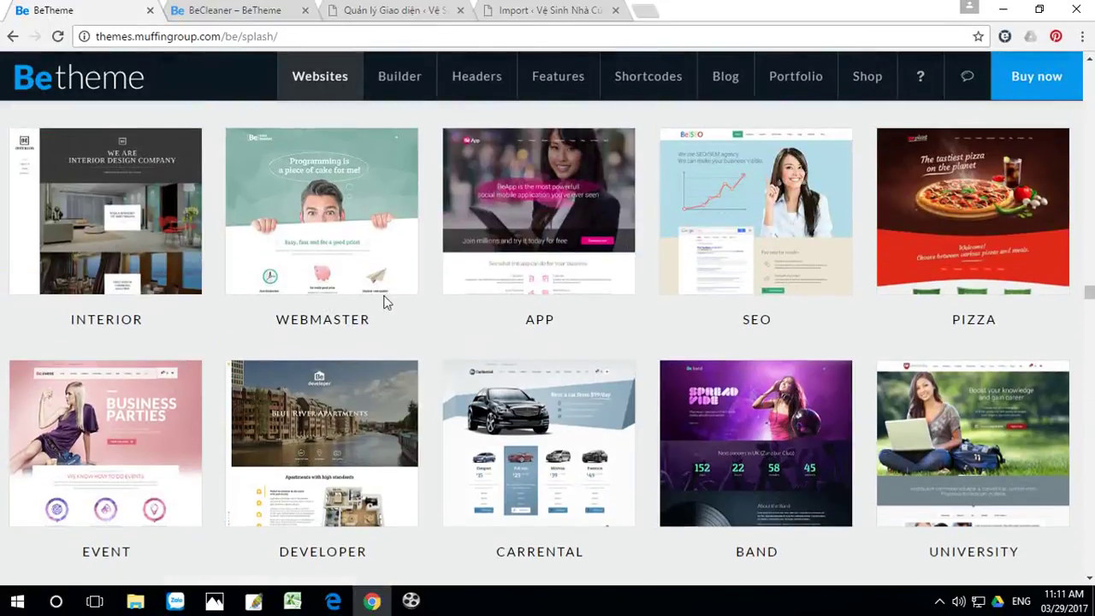
pyautogui.scroll(3, 513, 321)
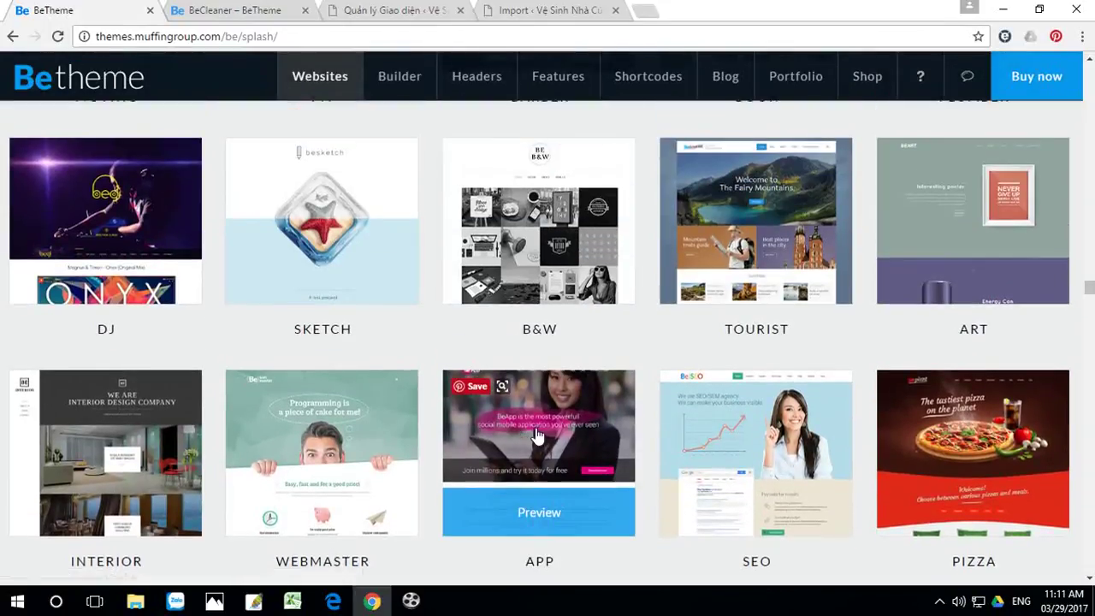
pyautogui.scroll(1, 534, 428)
pyautogui.scroll(1, 117, 384)
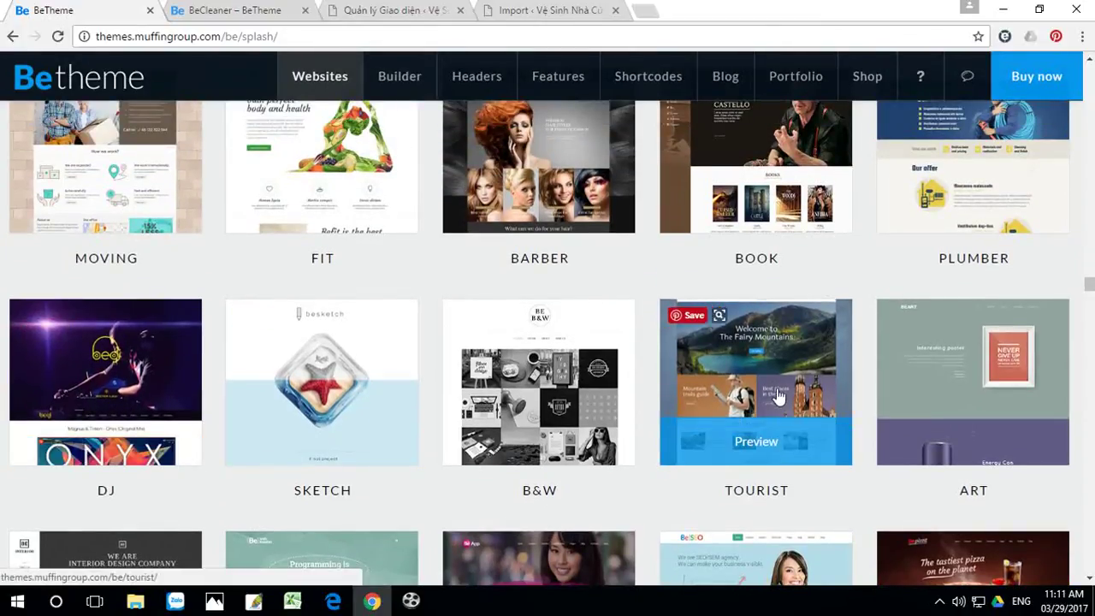
pyautogui.scroll(2, 753, 389)
pyautogui.scroll(1, 779, 394)
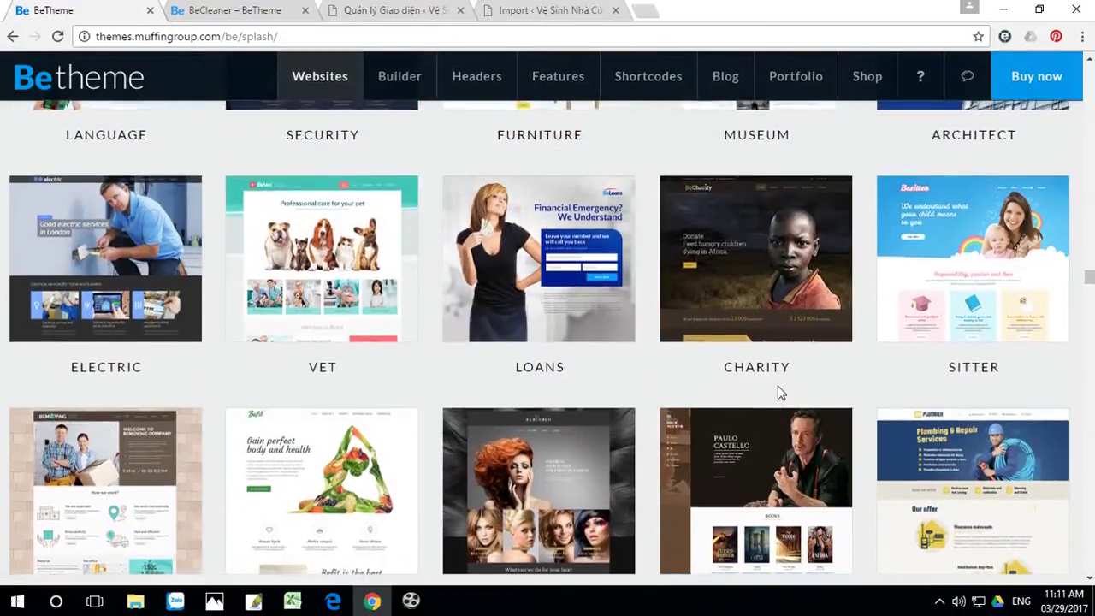
pyautogui.scroll(2, 780, 390)
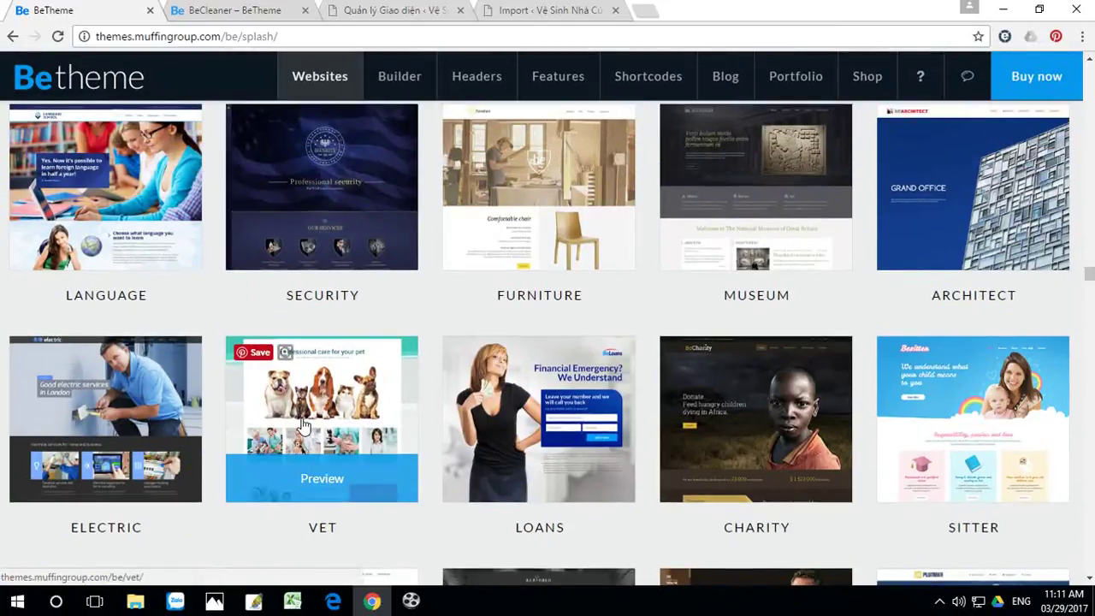
pyautogui.scroll(1, 303, 428)
pyautogui.scroll(-2, 92, 354)
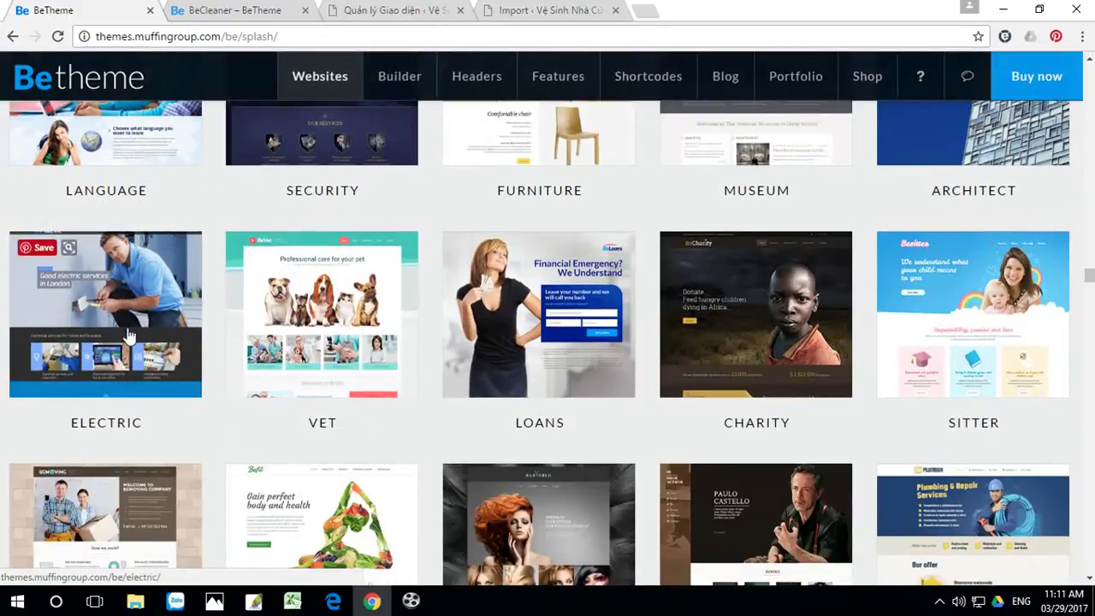
pyautogui.scroll(2, 102, 299)
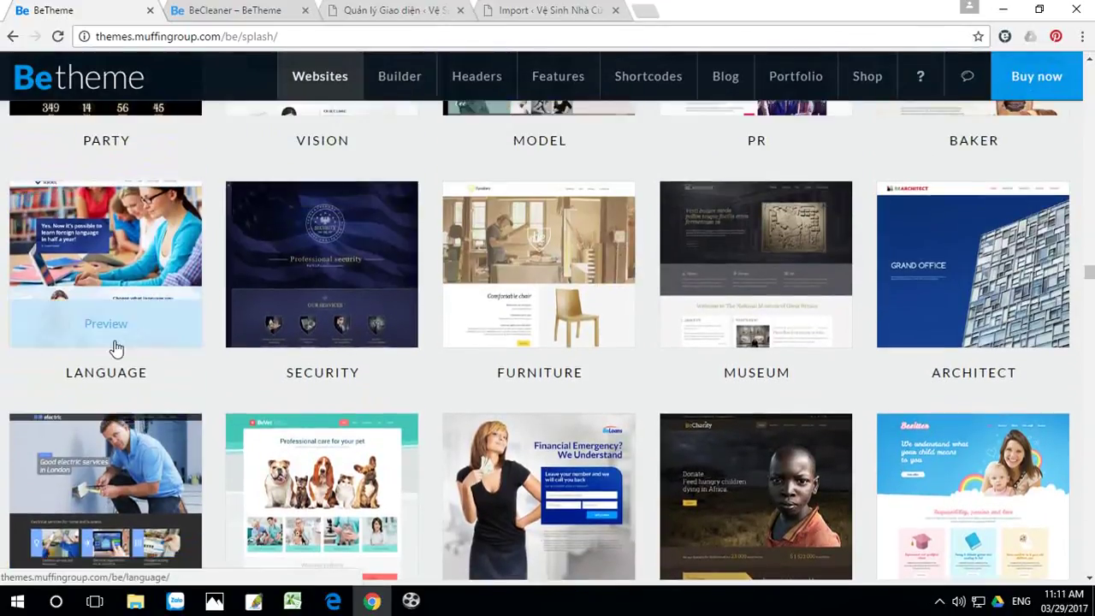
pyautogui.scroll(2, 129, 340)
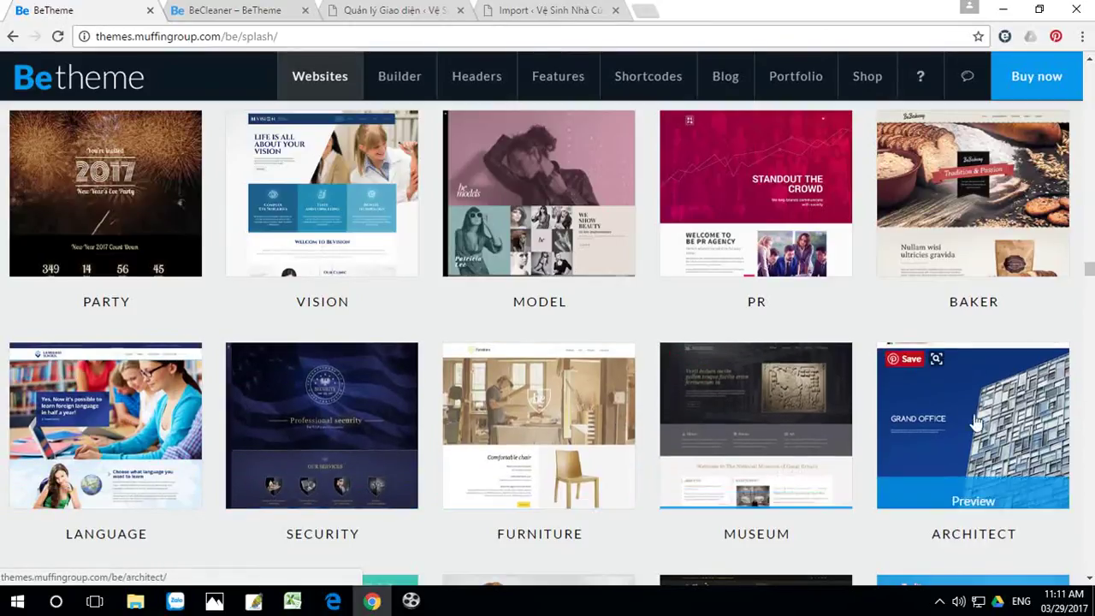
pyautogui.scroll(2, 894, 415)
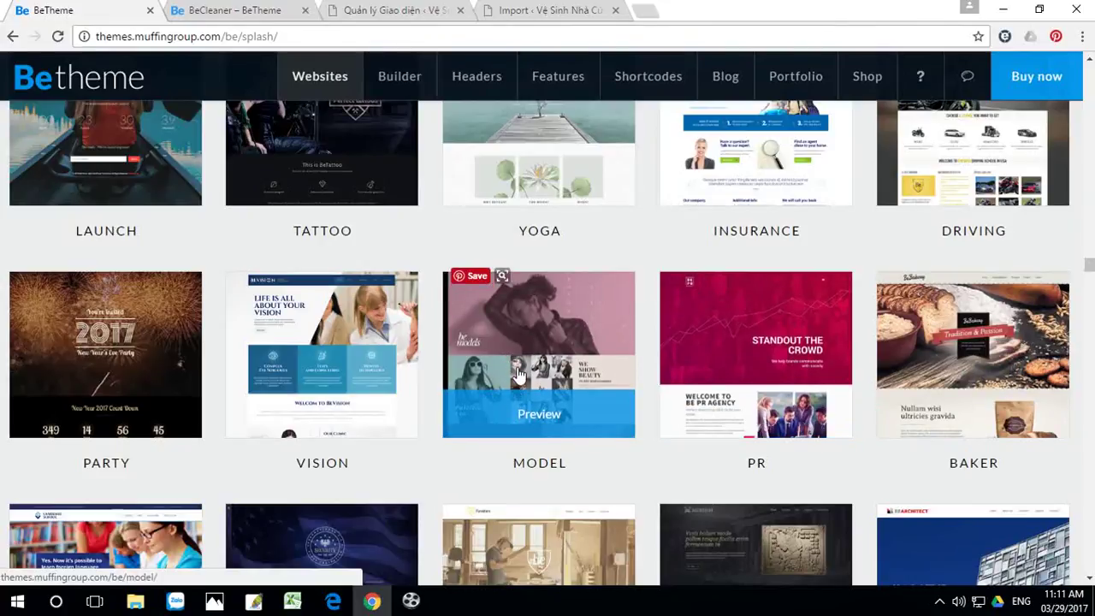
pyautogui.scroll(2, 517, 374)
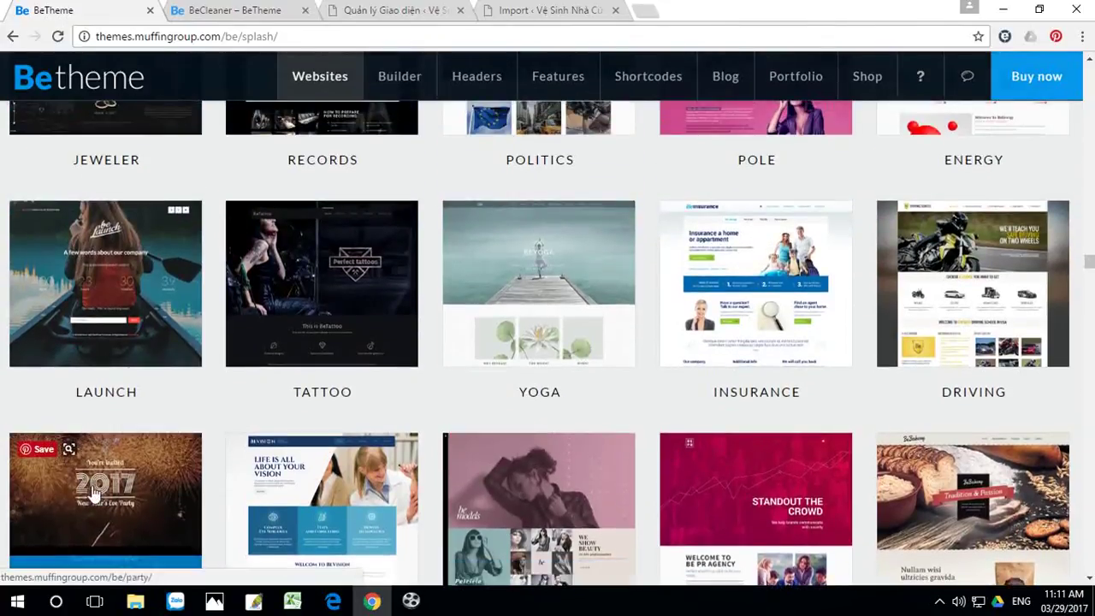
pyautogui.scroll(-2, 86, 479)
pyautogui.scroll(2, 84, 387)
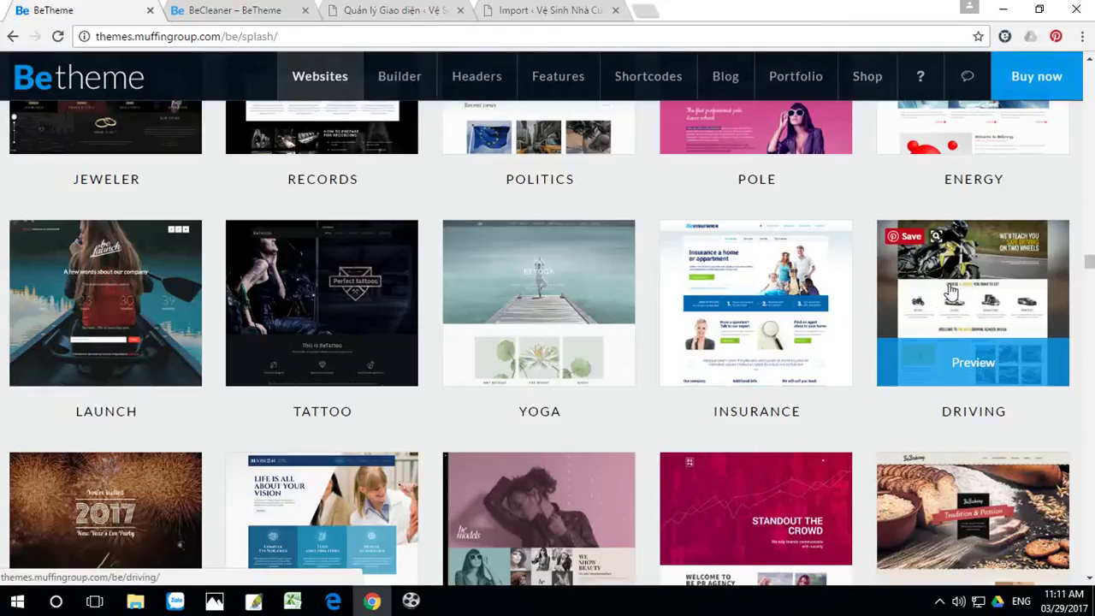
pyautogui.scroll(5, 950, 291)
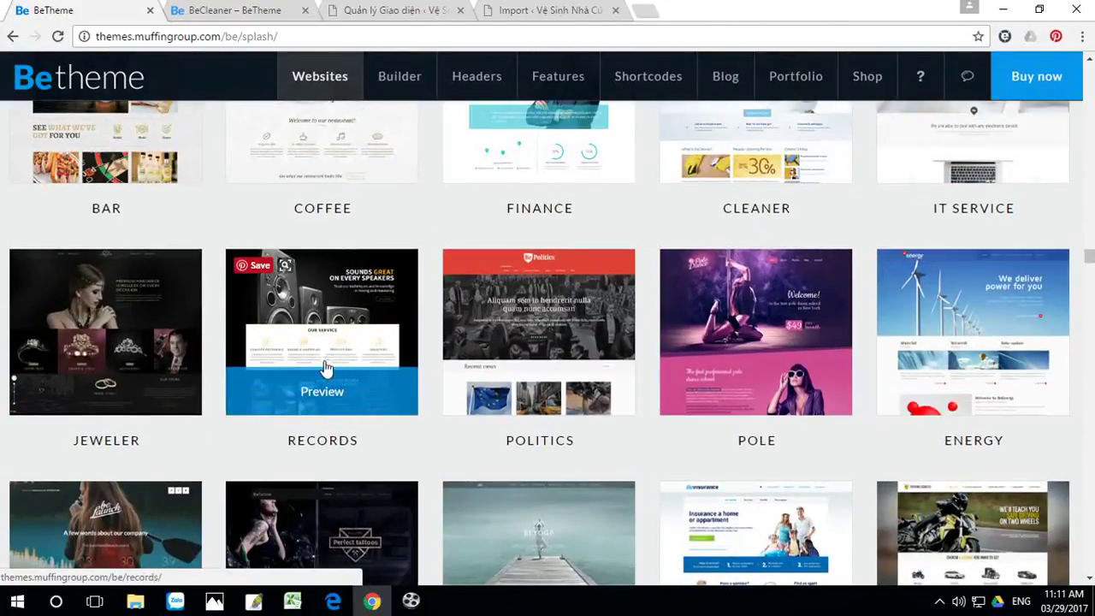
pyautogui.scroll(1, 333, 368)
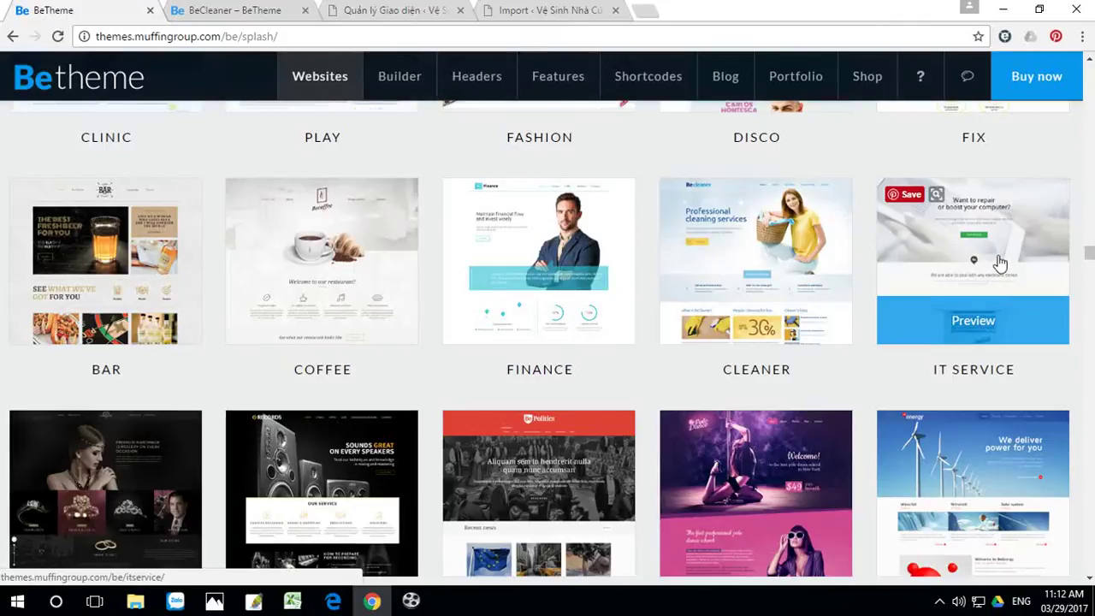
pyautogui.scroll(1, 999, 264)
pyautogui.scroll(-1, 997, 306)
pyautogui.scroll(3, 992, 342)
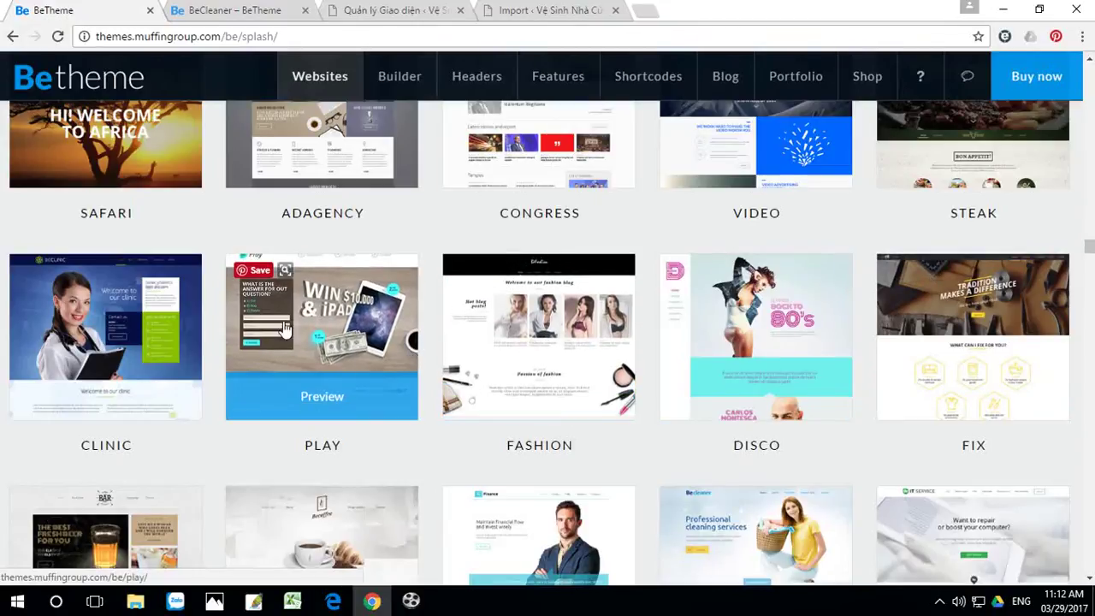
pyautogui.scroll(2, 101, 366)
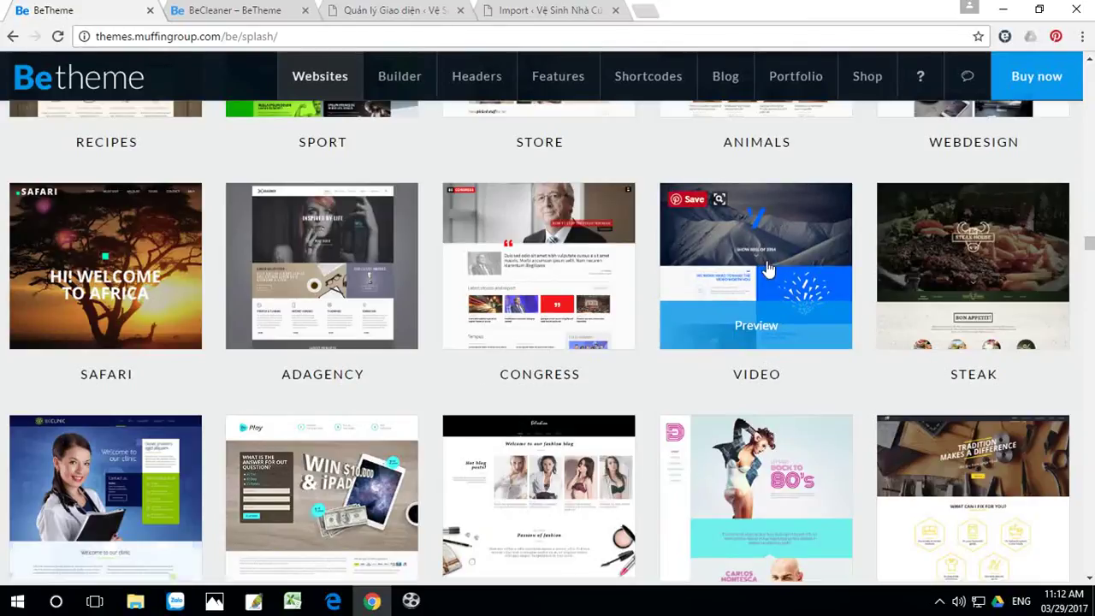
pyautogui.scroll(3, 1024, 295)
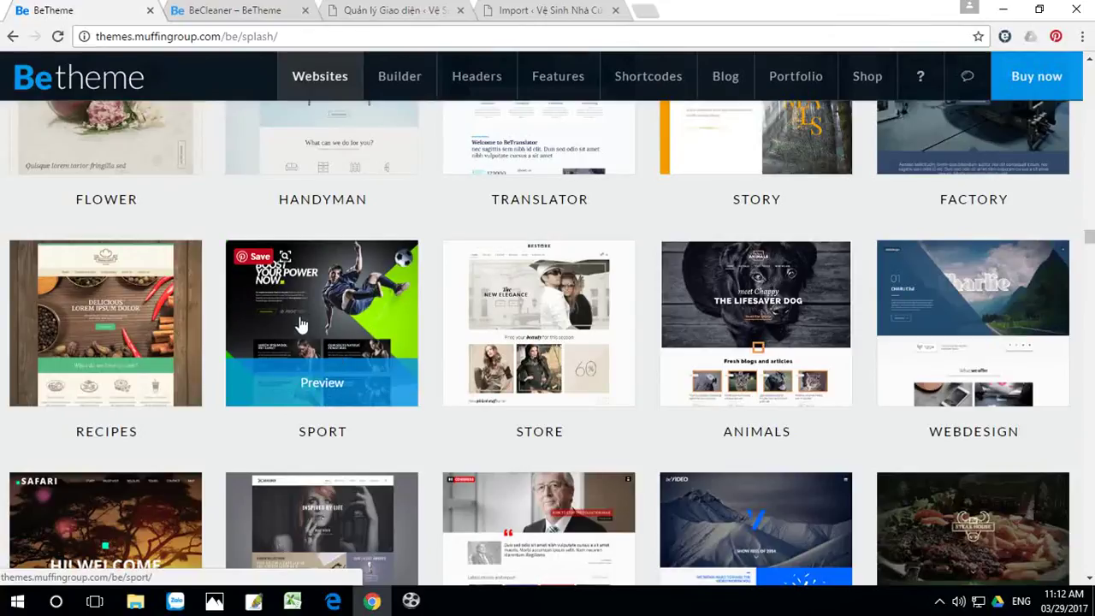
pyautogui.scroll(3, 318, 344)
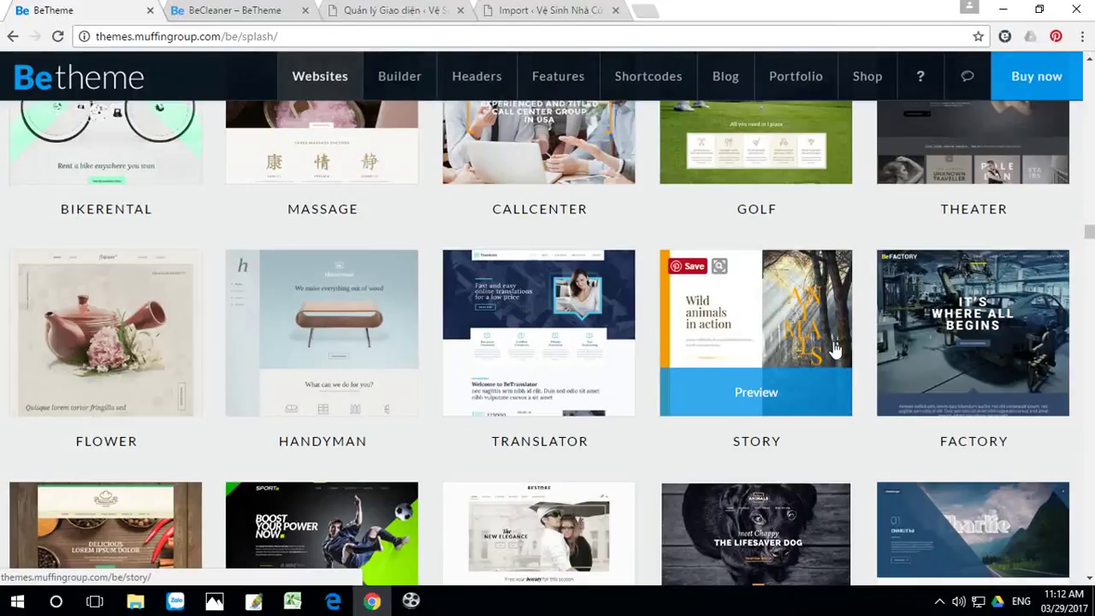
pyautogui.scroll(2, 834, 351)
pyautogui.scroll(1, 975, 433)
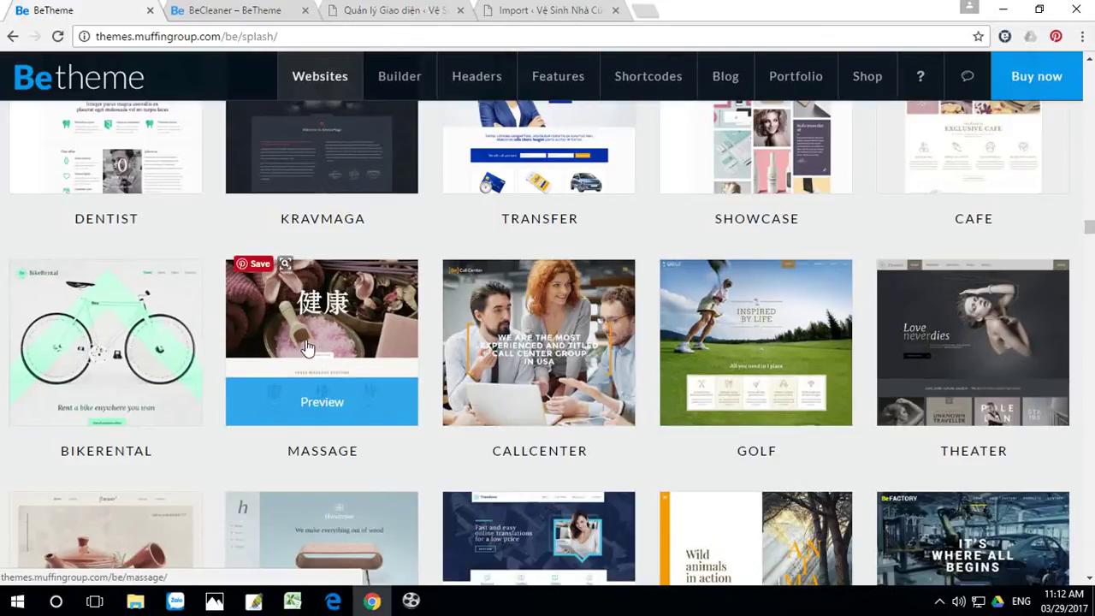
pyautogui.scroll(2, 307, 347)
# Step: Check the import progress, browse more BeTheme demos, then return to the finished import page
pyautogui.click(561, 13)
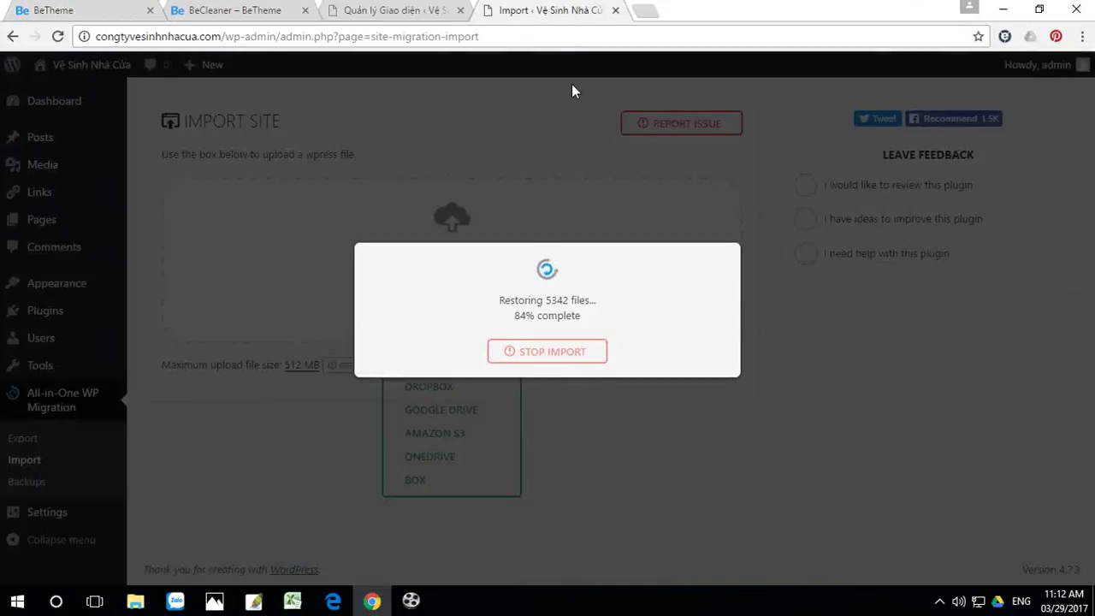
pyautogui.click(53, 8)
pyautogui.scroll(2, 513, 359)
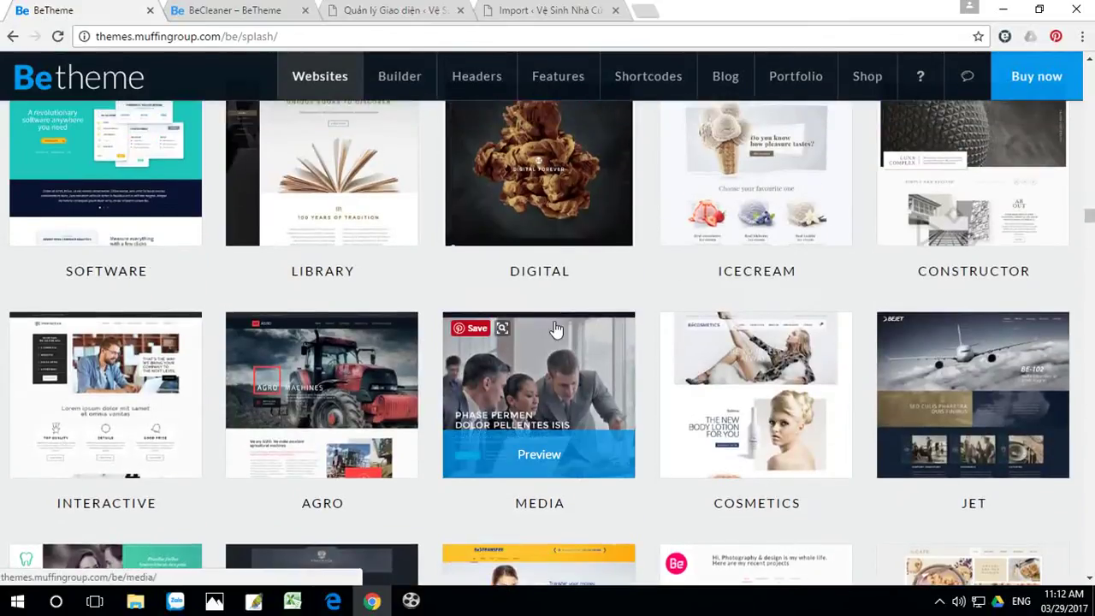
pyautogui.scroll(2, 717, 350)
pyautogui.scroll(3, 721, 358)
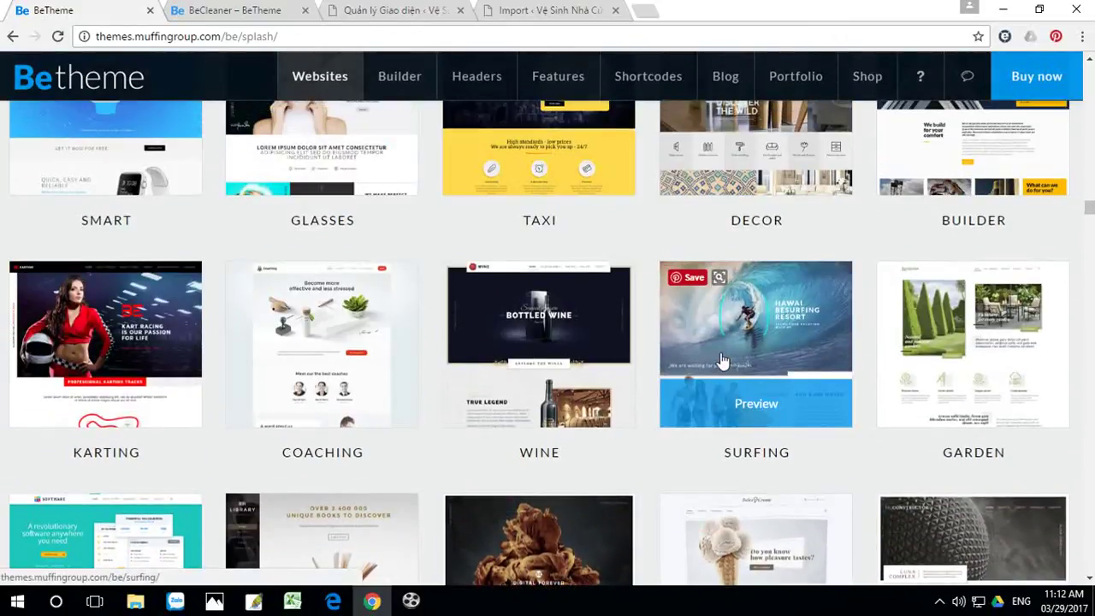
pyautogui.scroll(2, 721, 359)
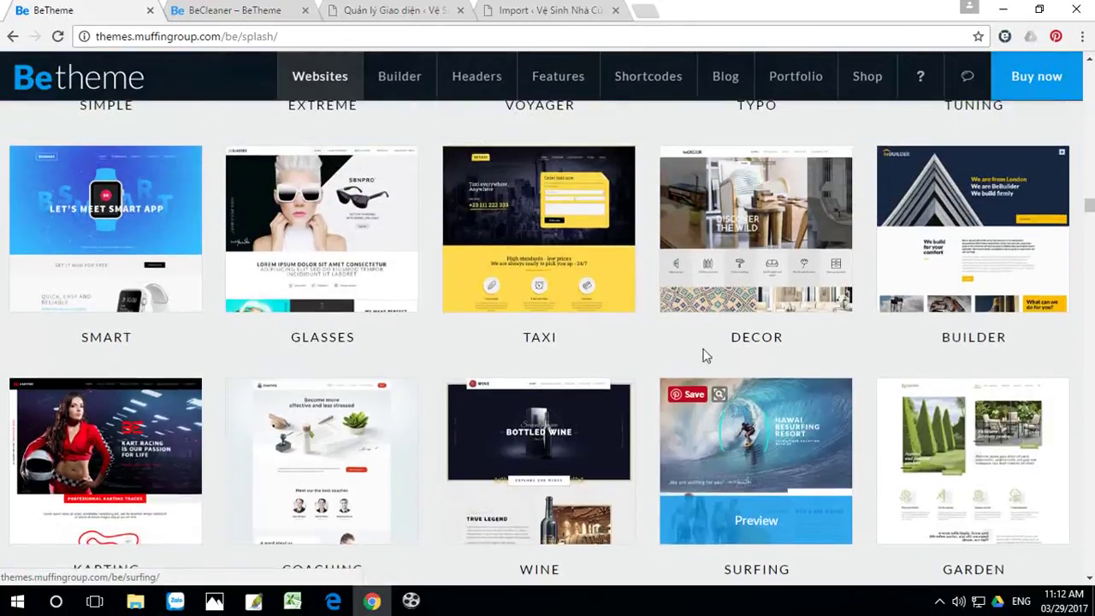
pyautogui.scroll(-2, 551, 436)
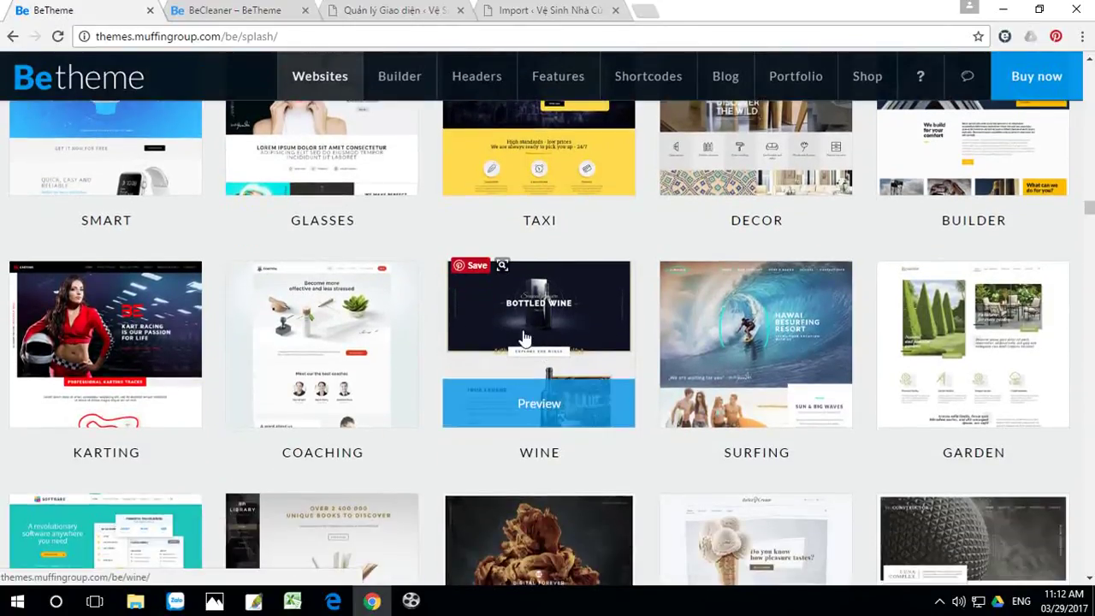
pyautogui.scroll(3, 510, 346)
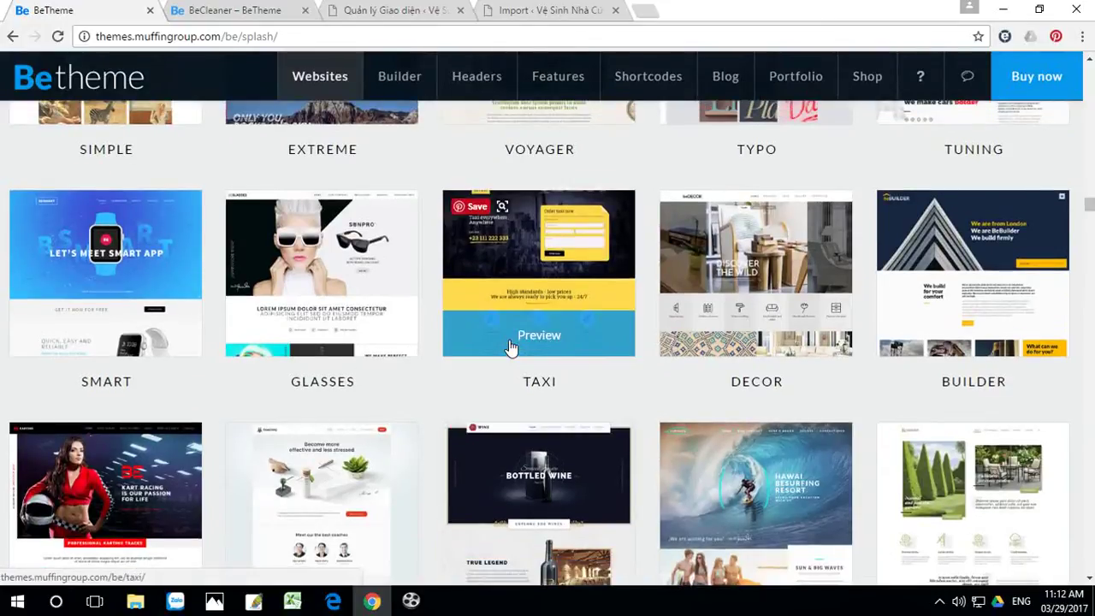
pyautogui.scroll(2, 509, 346)
pyautogui.scroll(-1, 510, 347)
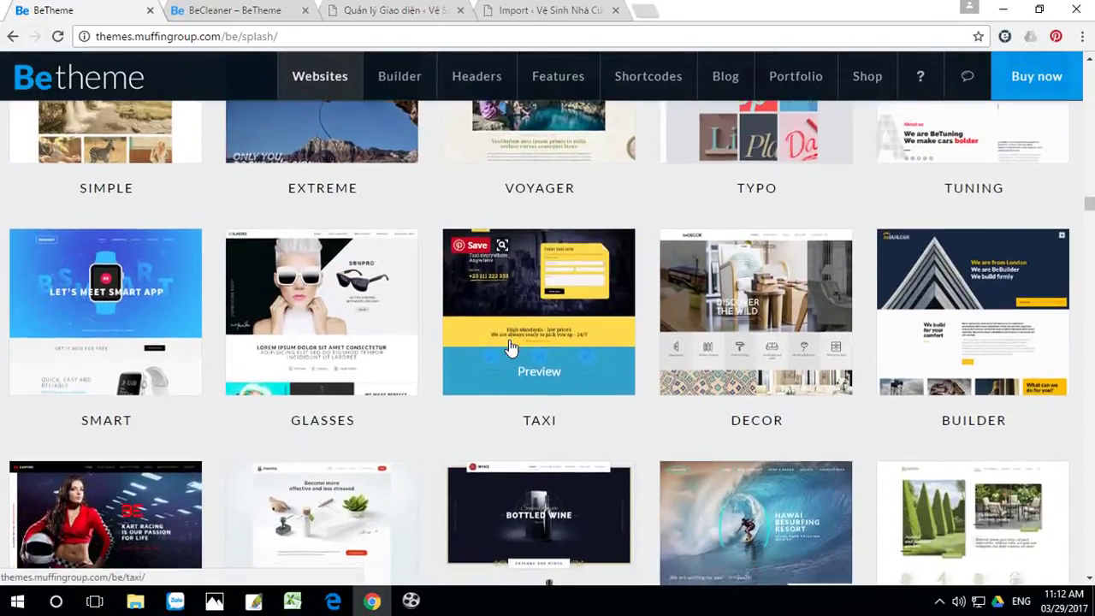
pyautogui.scroll(2, 508, 347)
pyautogui.scroll(3, 509, 347)
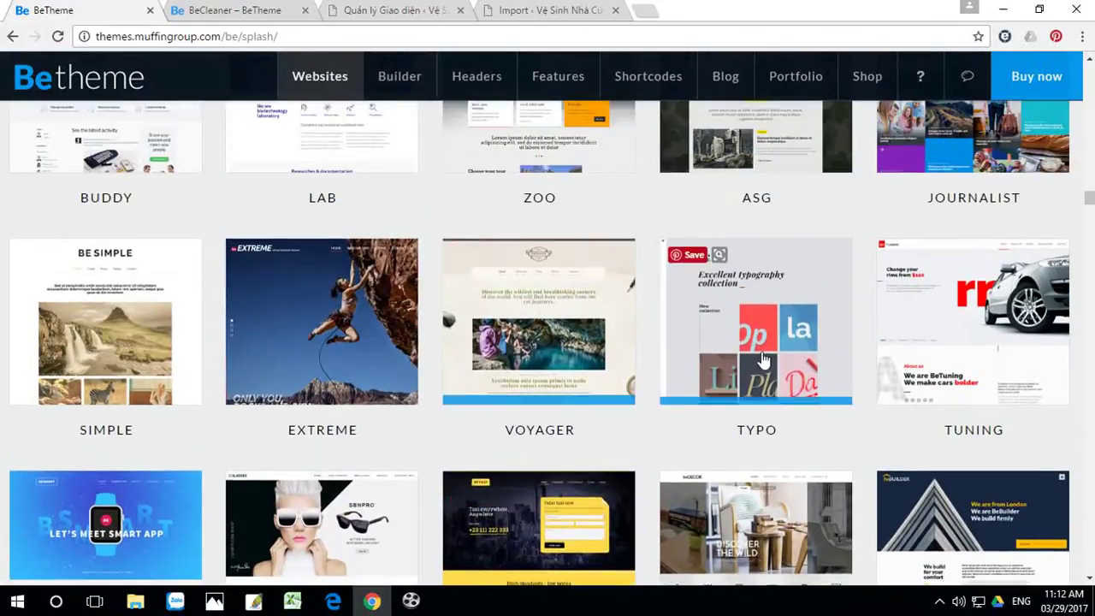
pyautogui.scroll(1, 756, 359)
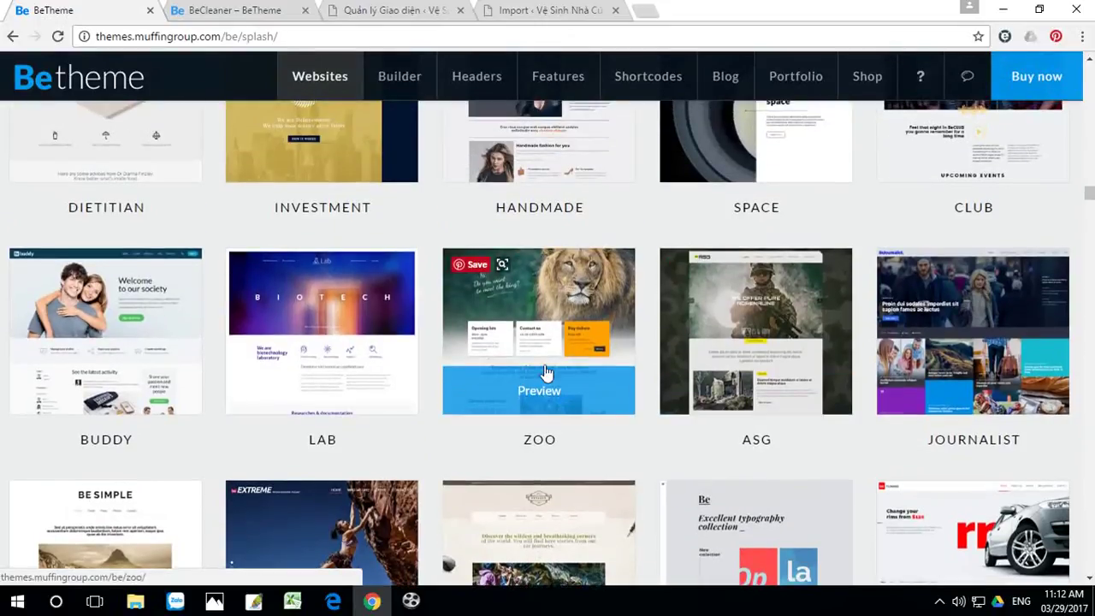
pyautogui.scroll(2, 420, 379)
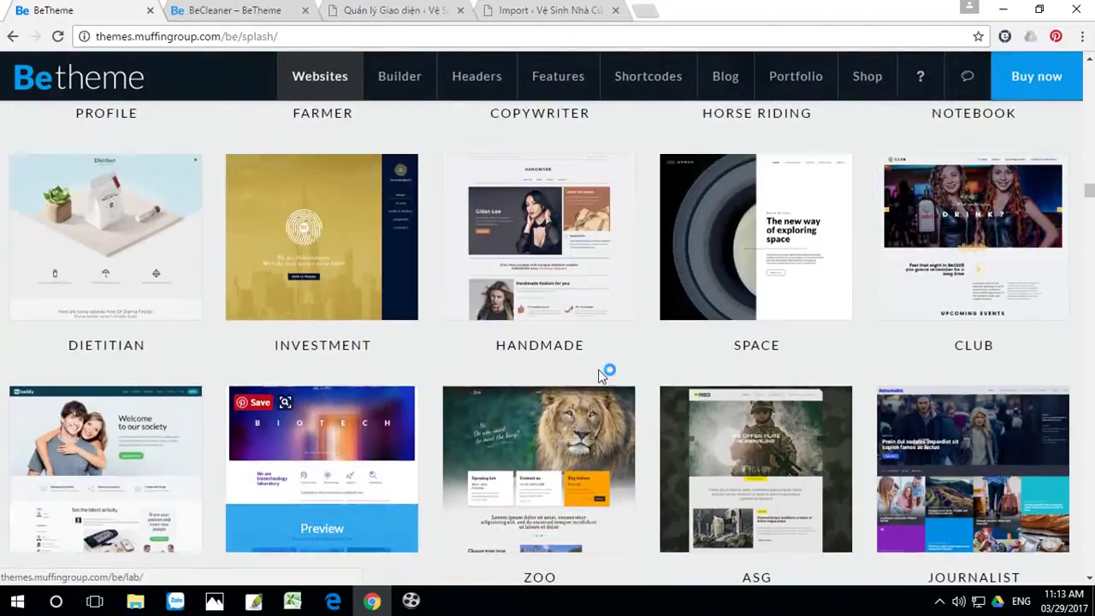
pyautogui.moveTo(935, 313)
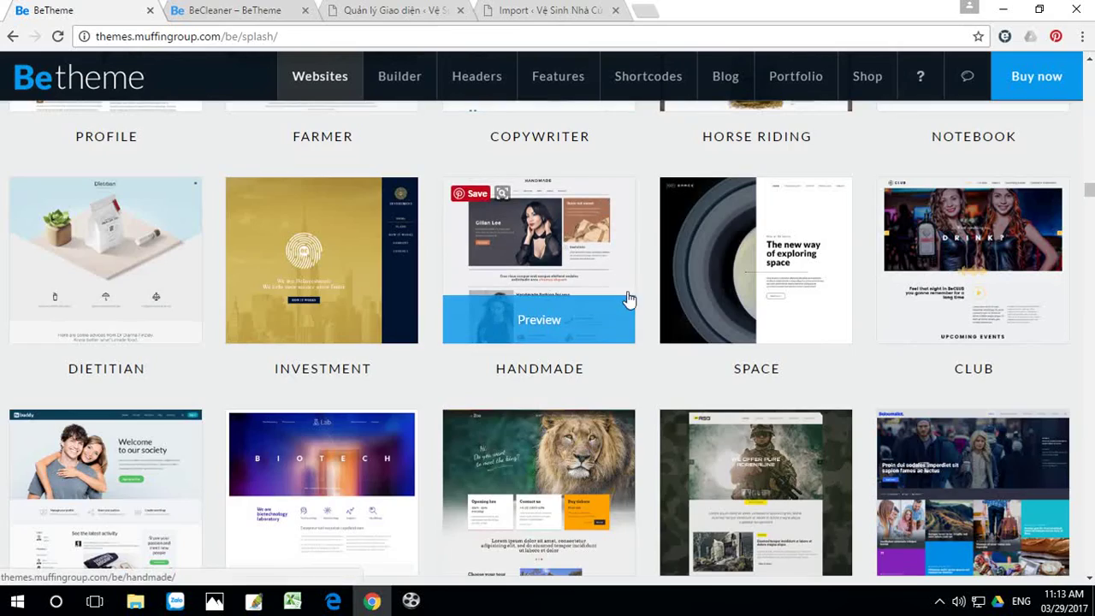
pyautogui.scroll(3, 628, 299)
pyautogui.scroll(10, 628, 298)
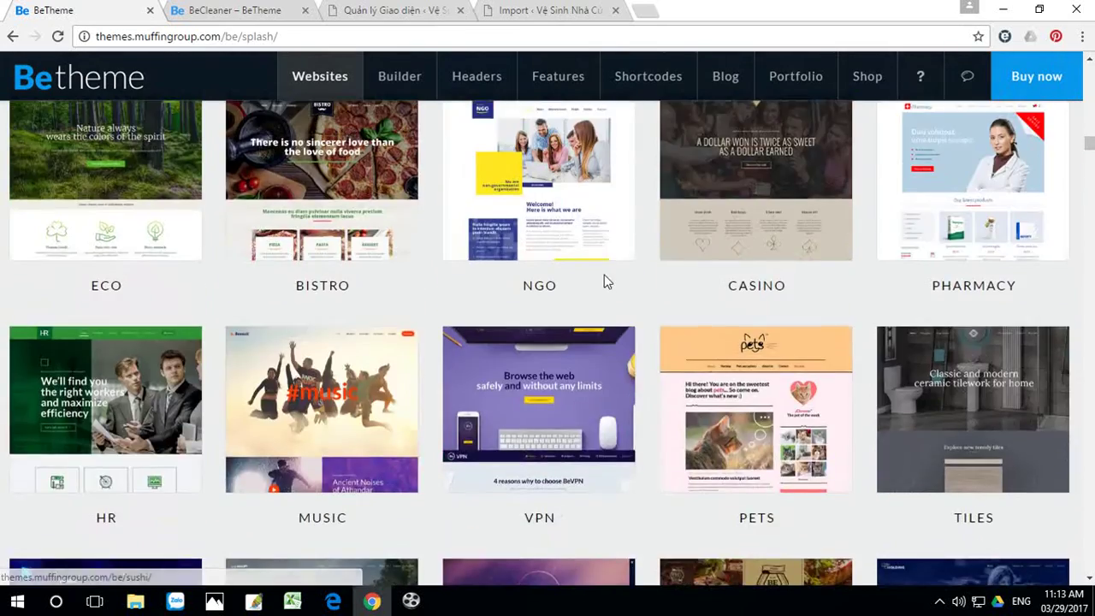
pyautogui.scroll(4, 605, 282)
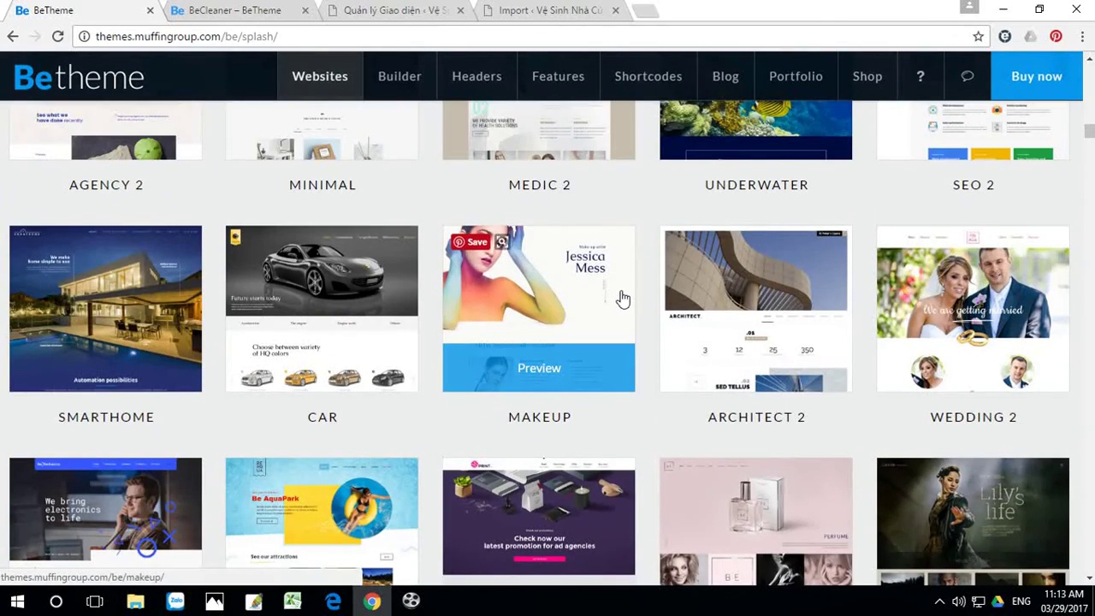
pyautogui.click(542, 11)
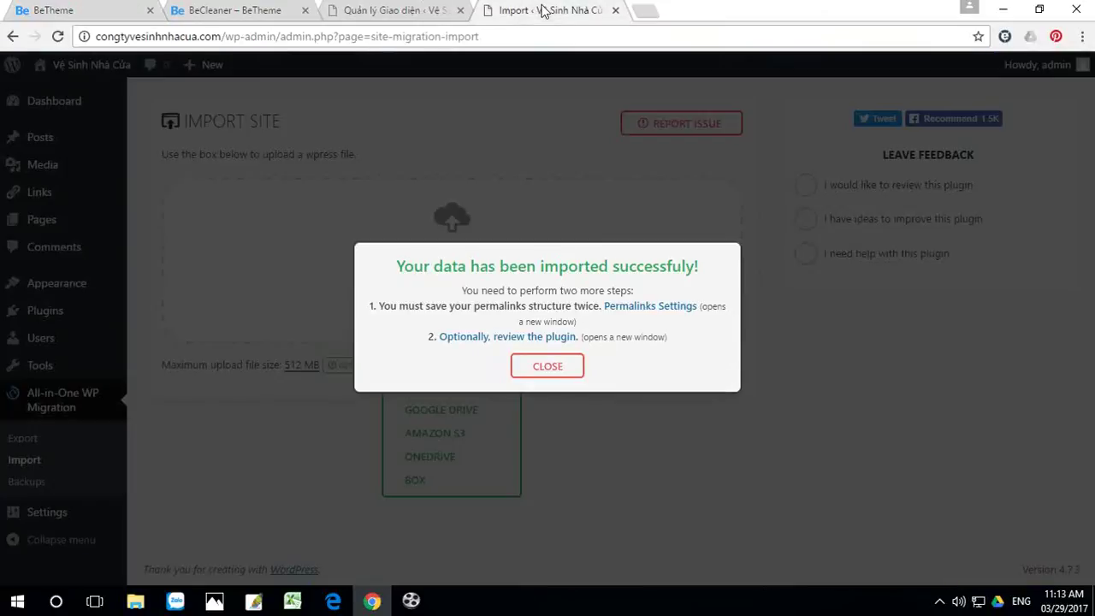
# Step: Dismiss the import success message and visit the congtyvesinhnhacua.com front page
pyautogui.click(551, 371)
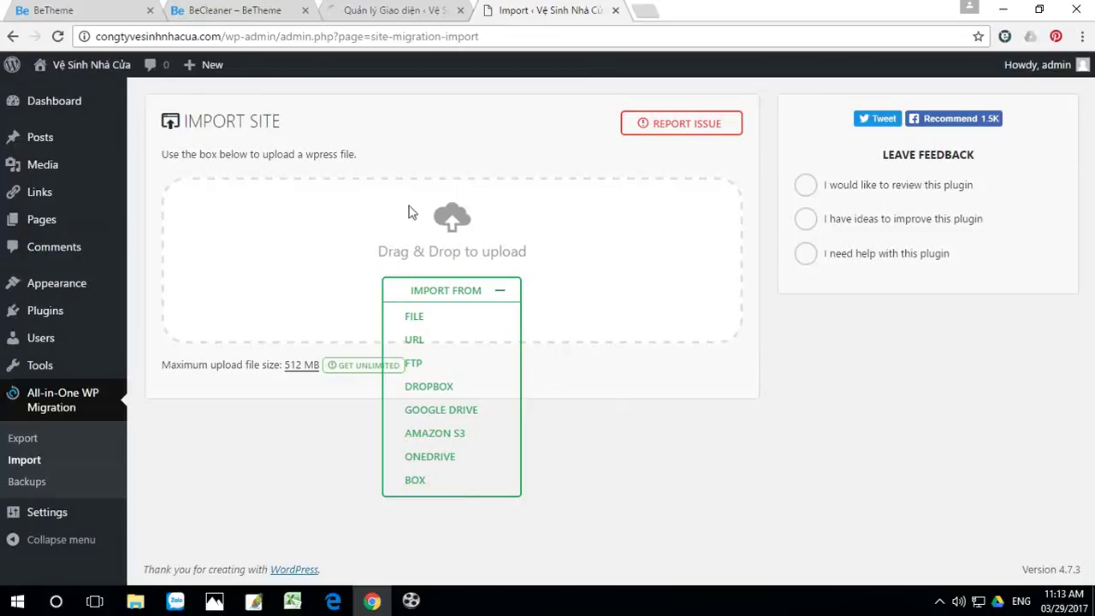
pyautogui.click(94, 65)
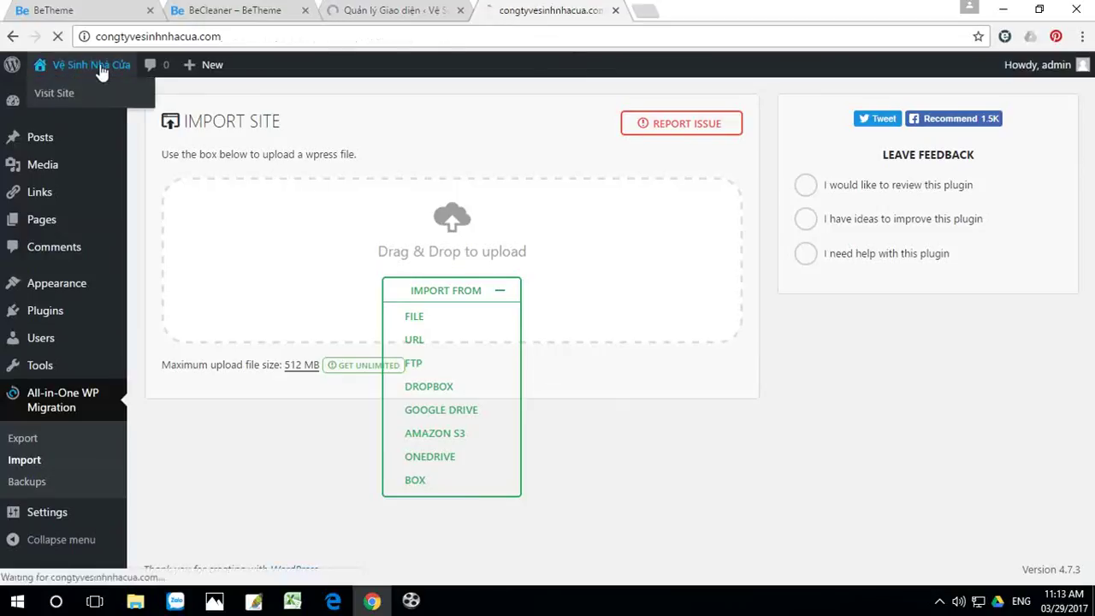
# Step: Reload congtyvesinhnhacua.com so it shows the imported Bảo Hiểm Sức Khỏe BeTheme site
pyautogui.click(57, 38)
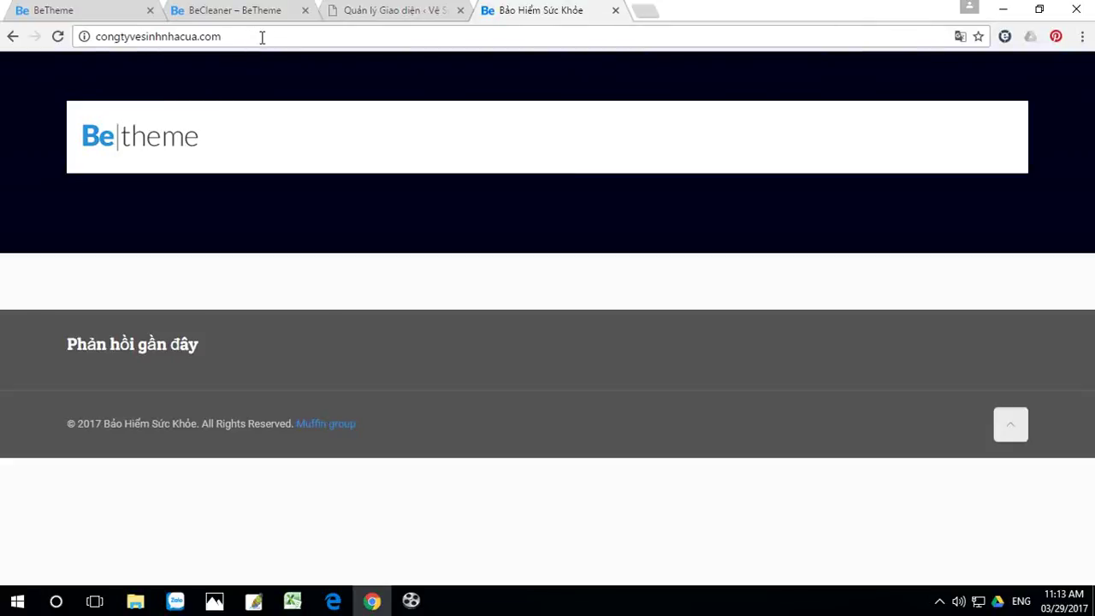
# Step: Open the wp-admin login page and try signing in with the saved username
pyautogui.write('/')
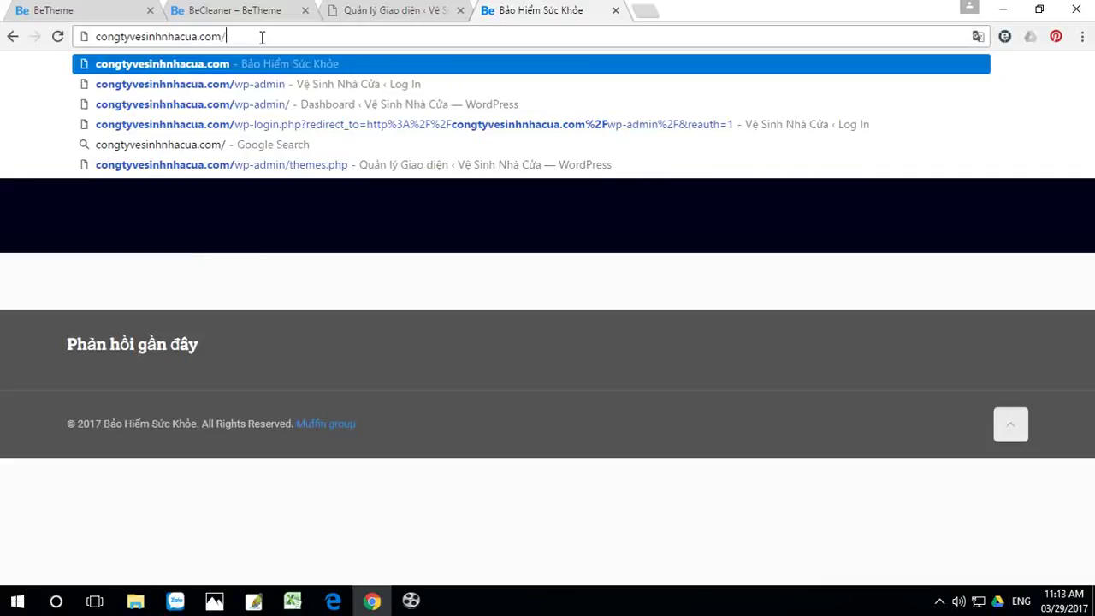
pyautogui.click(205, 82)
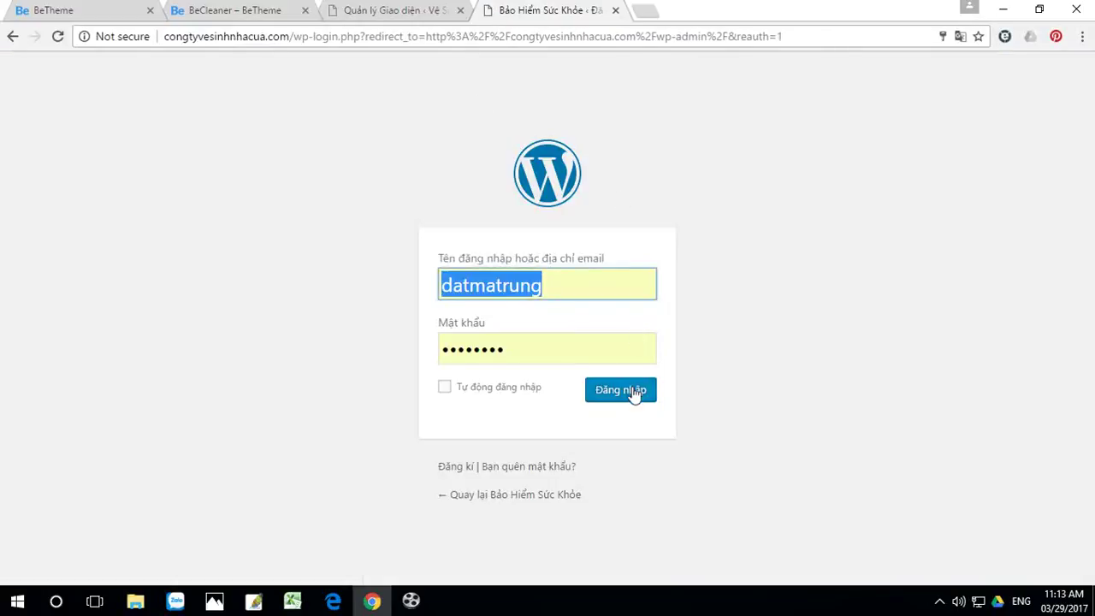
pyautogui.click(633, 395)
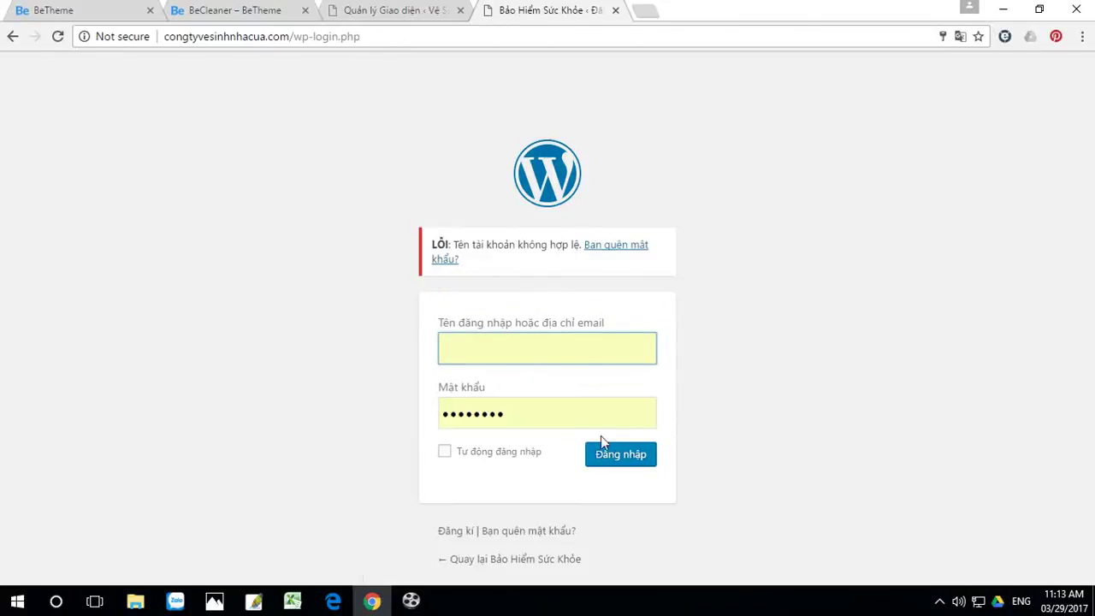
pyautogui.click(548, 418)
pyautogui.moveTo(542, 419); pyautogui.dragTo(354, 431)
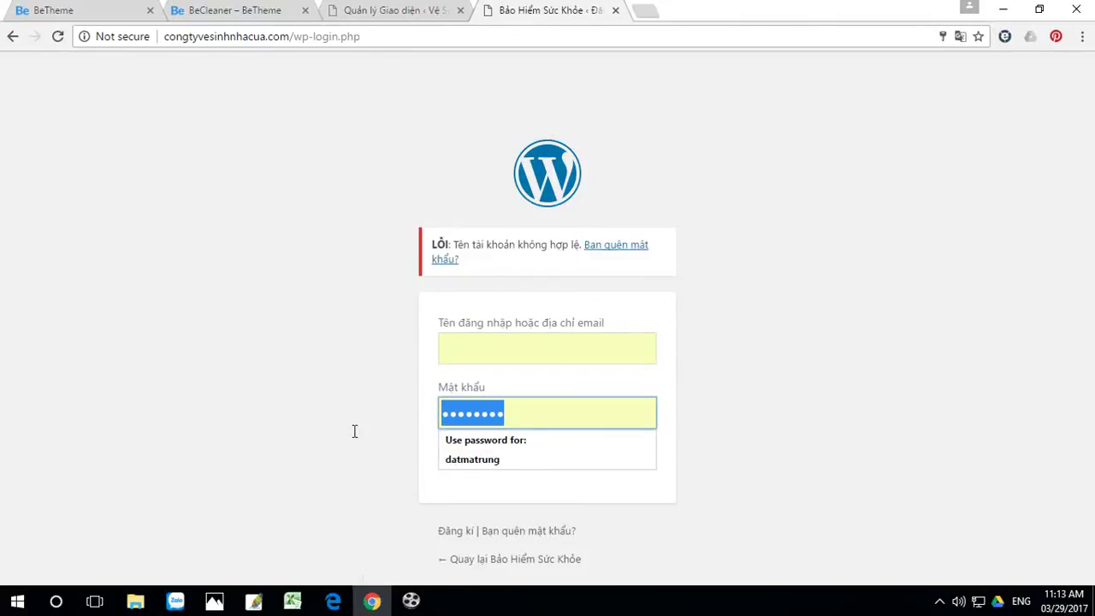
pyautogui.write('ad')
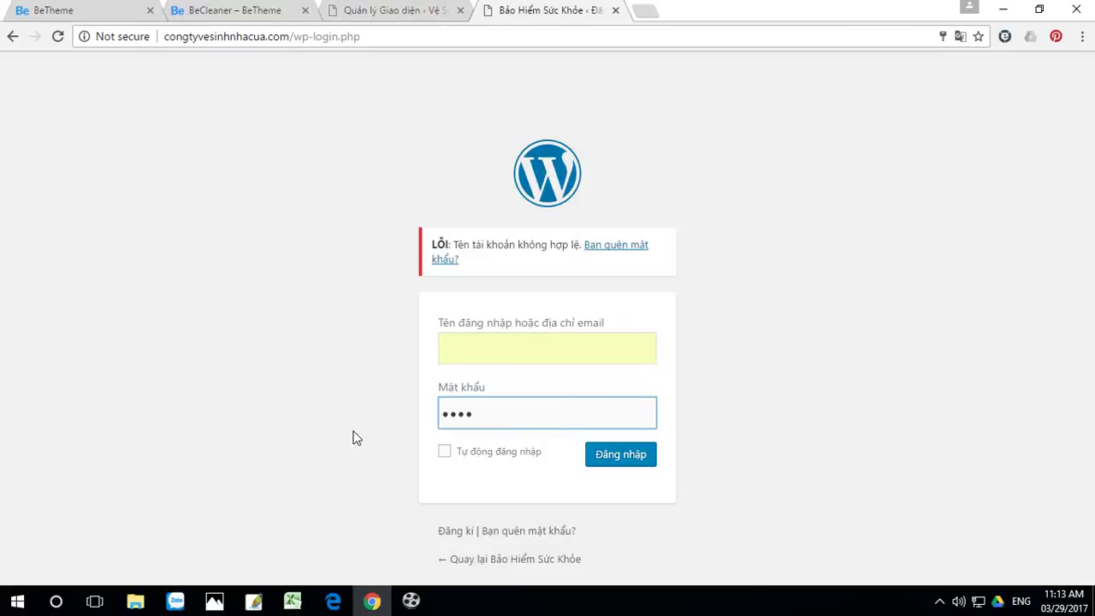
pyautogui.press('BackSpace')
pyautogui.press('BackSpace')
pyautogui.press('BackSpace')
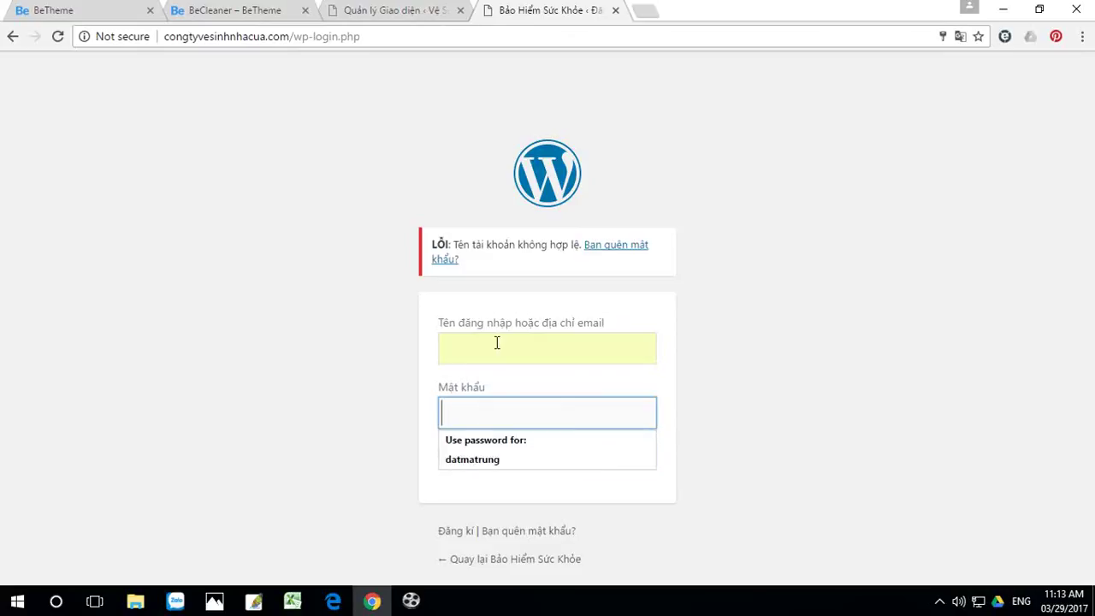
pyautogui.click(496, 342)
pyautogui.click(492, 380)
pyautogui.click(625, 458)
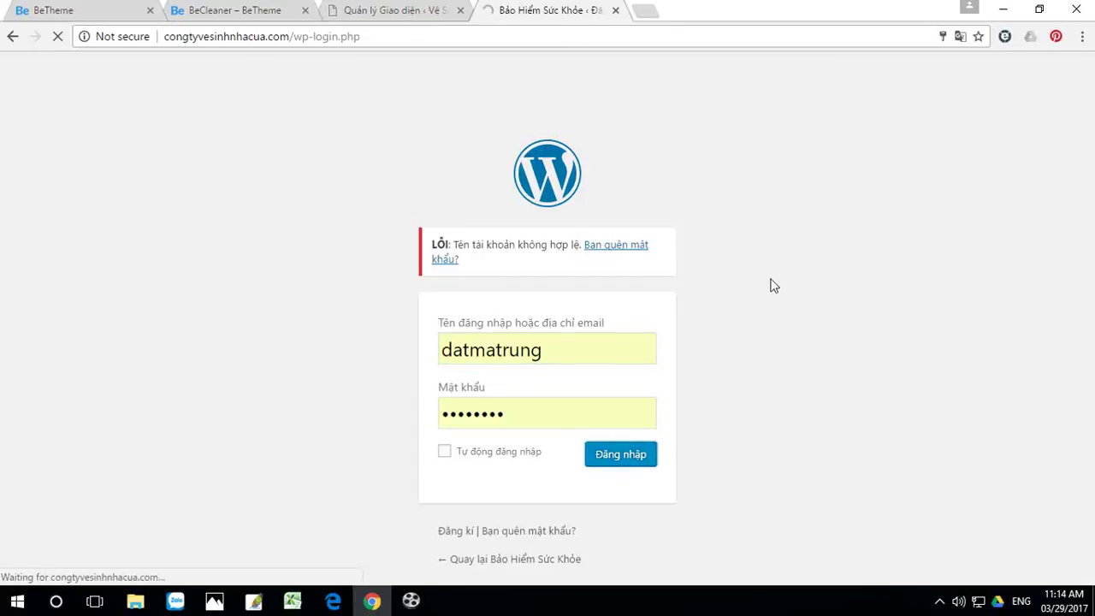
# Step: Retry the login with the saved username and a retyped password
pyautogui.click(461, 349)
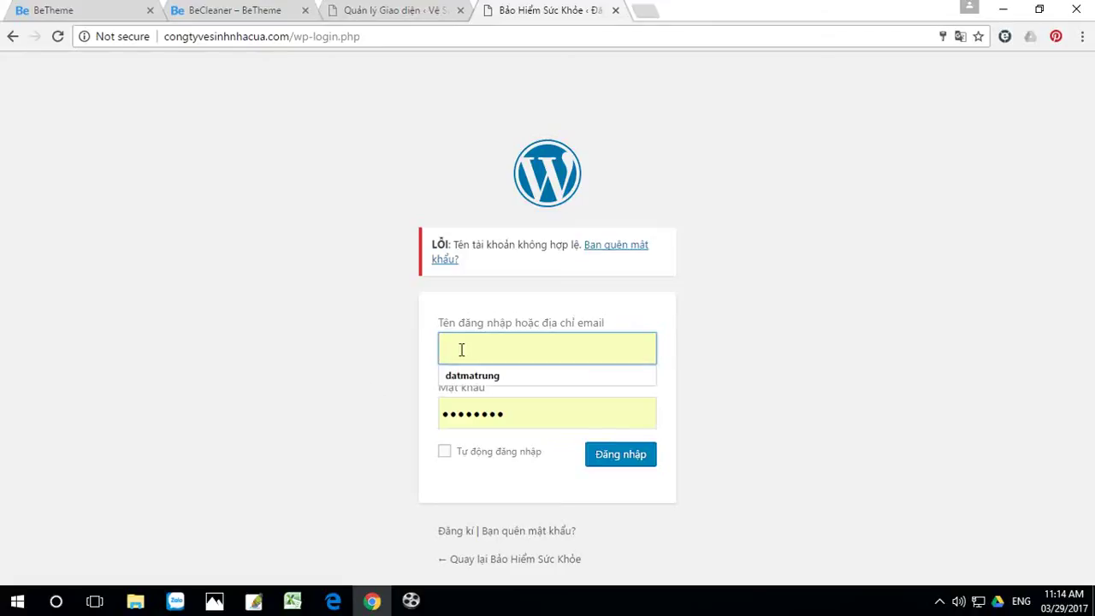
pyautogui.click(484, 378)
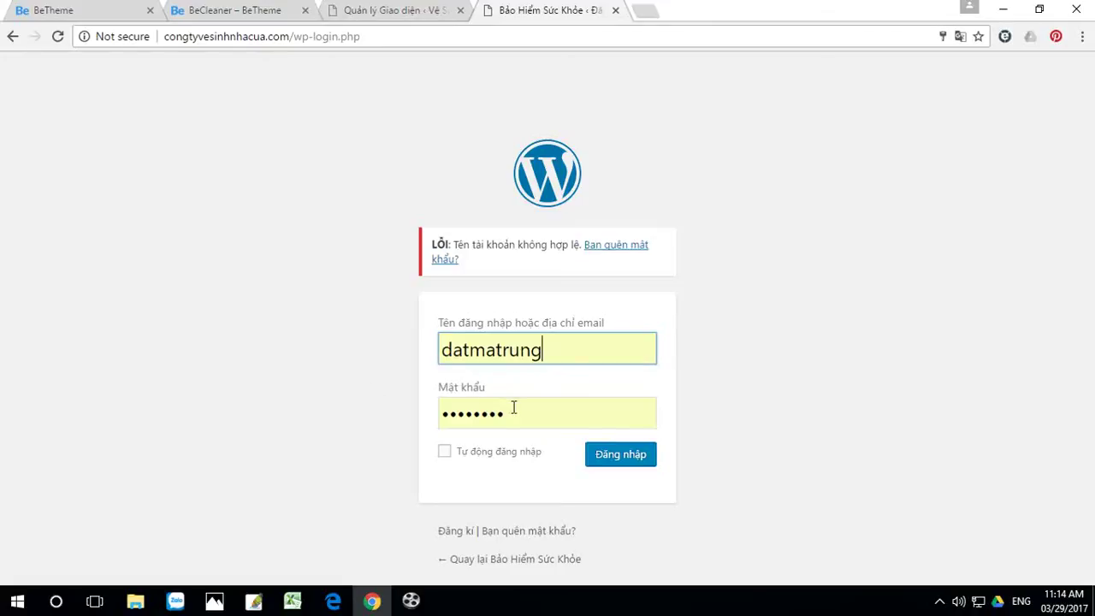
pyautogui.press('Tab')
pyautogui.write('a•••••••')
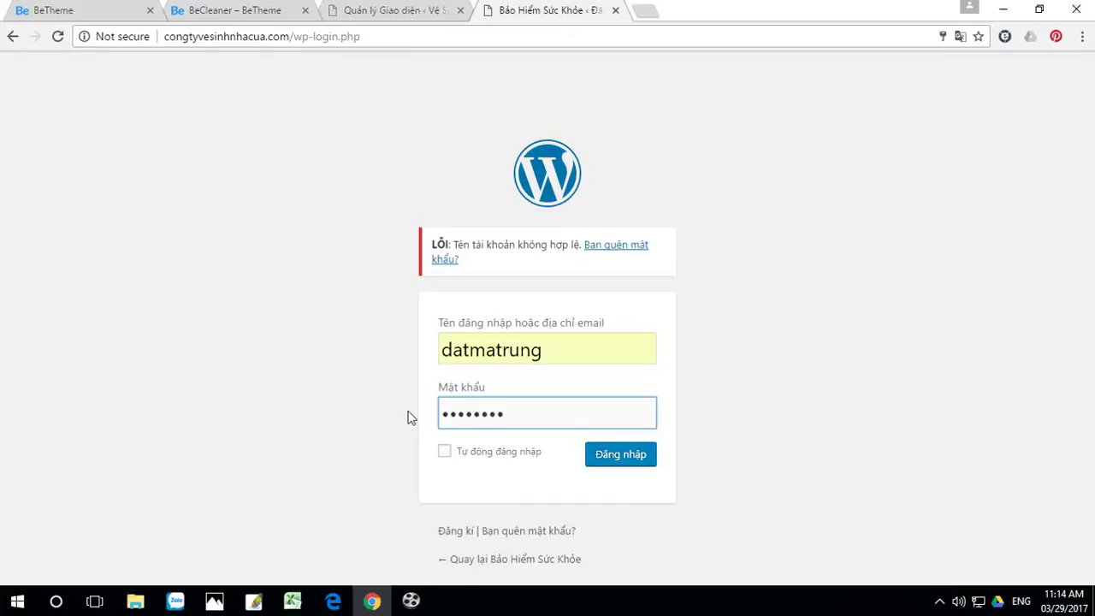
pyautogui.click(630, 456)
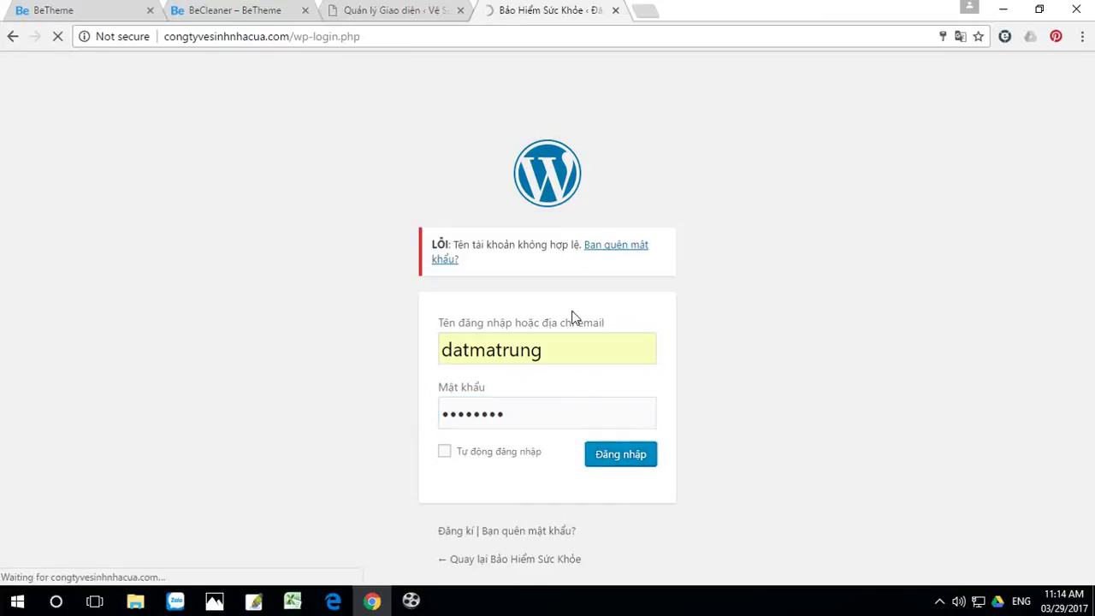
# Step: Sign in with the other administrator username from autofill and its password
pyautogui.click(507, 342)
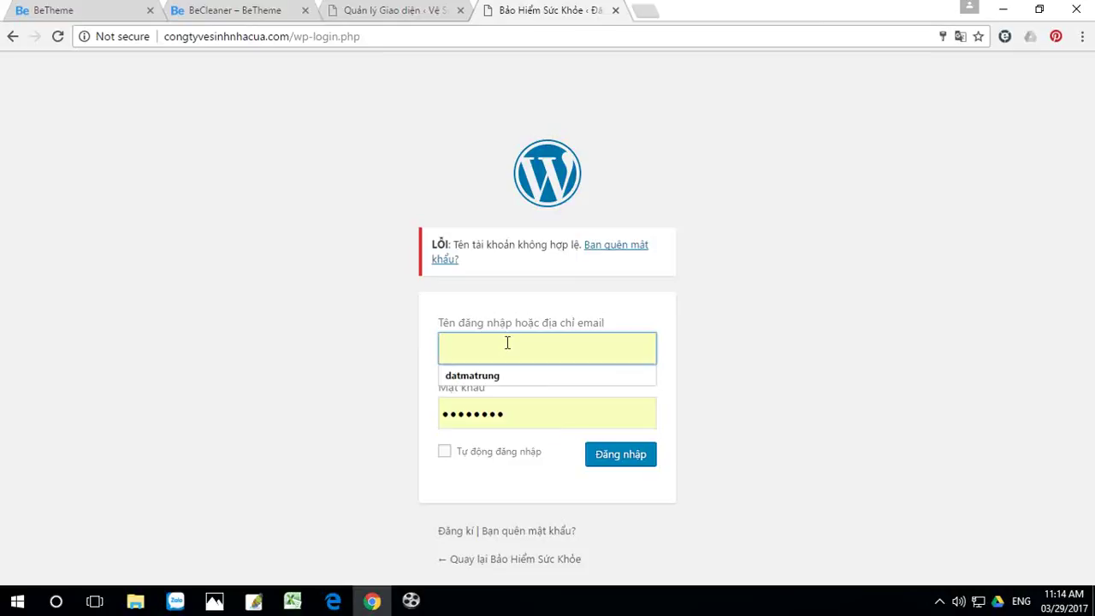
pyautogui.write('se')
pyautogui.click(513, 376)
pyautogui.moveTo(515, 415); pyautogui.dragTo(419, 421)
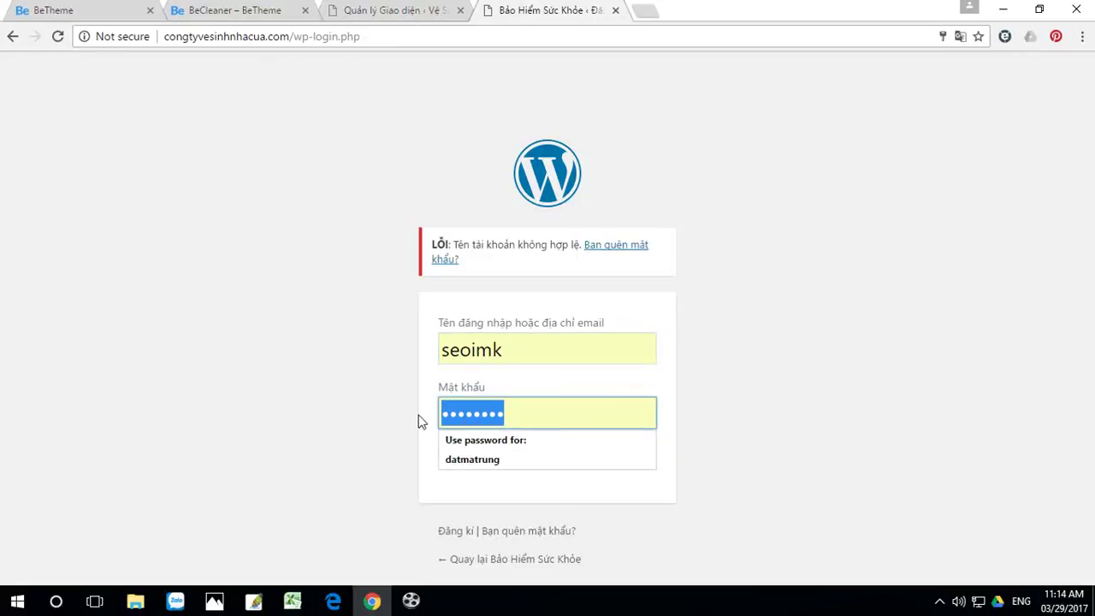
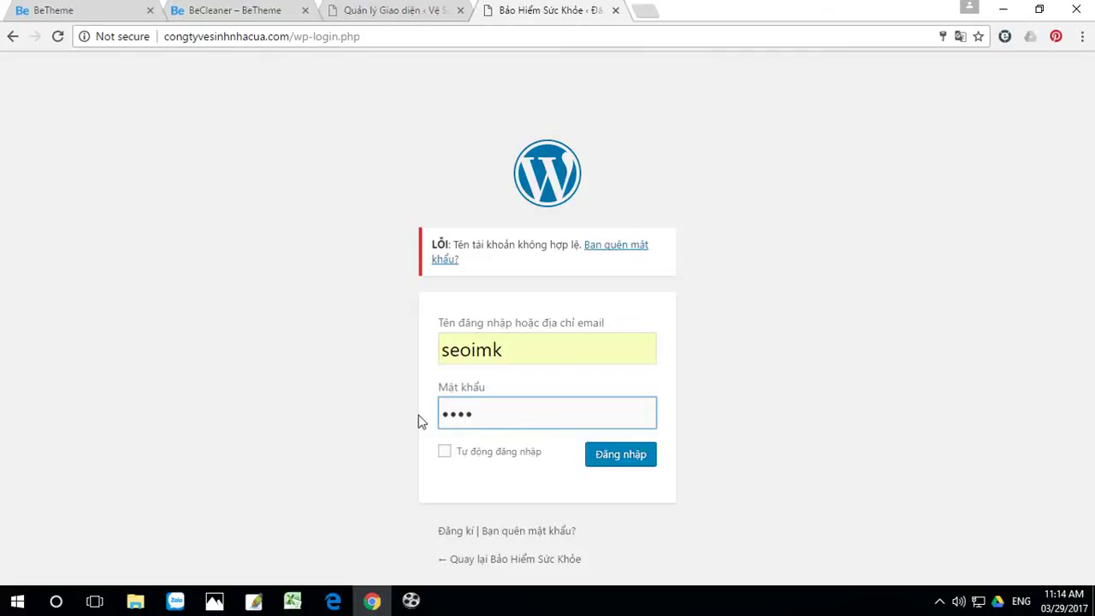
pyautogui.click(616, 452)
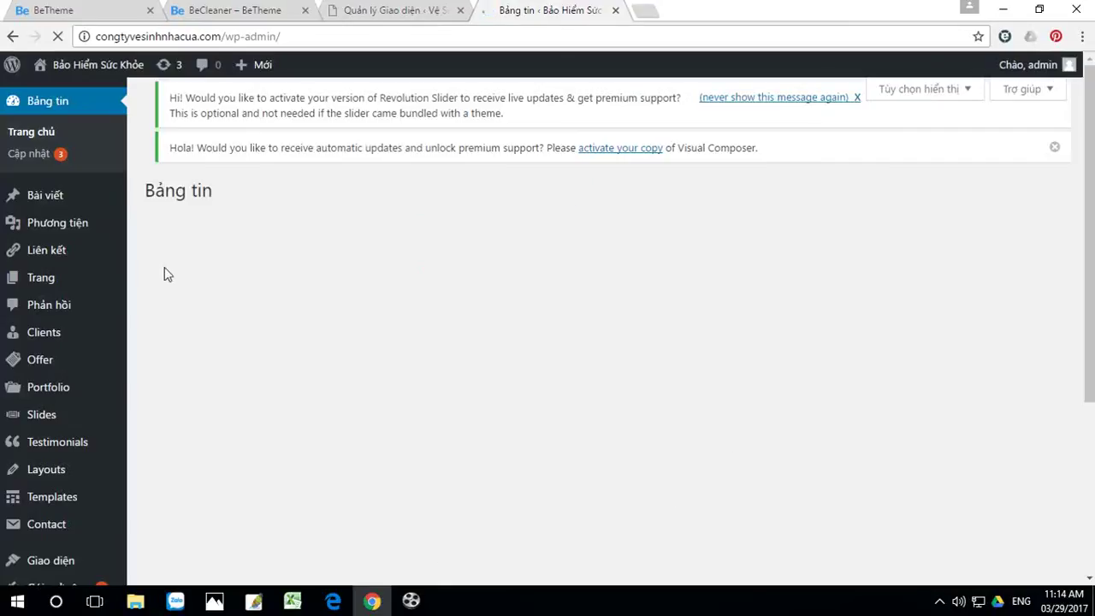
# Step: Let Chrome save the login password and look over the admin dashboard
pyautogui.click(852, 141)
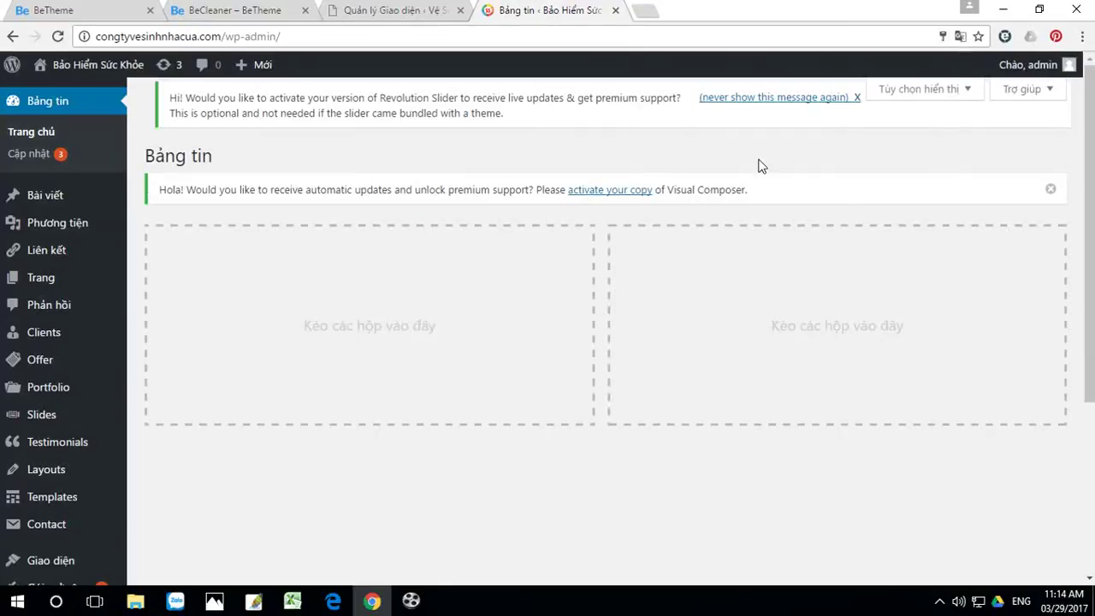
pyautogui.scroll(-1, 265, 417)
pyautogui.scroll(-1, 265, 416)
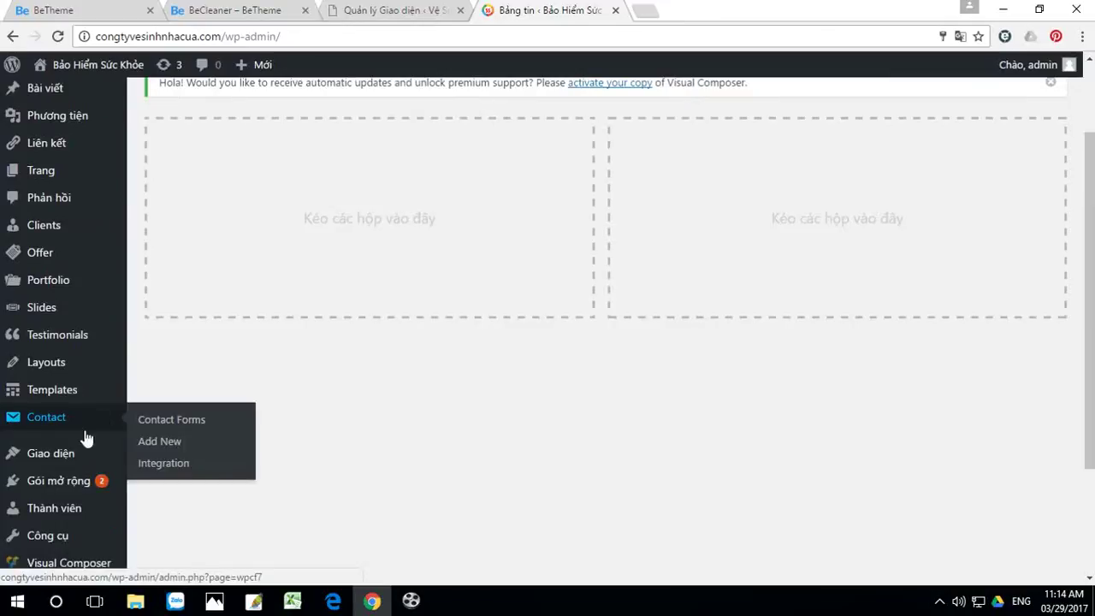
pyautogui.moveTo(66, 456)
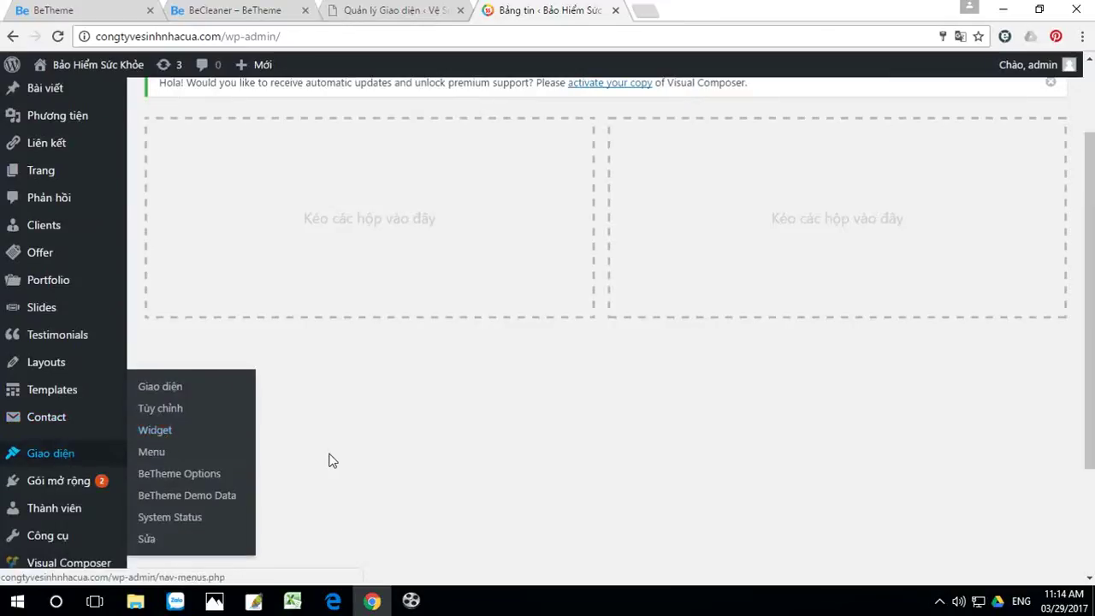
pyautogui.scroll(-2, 146, 469)
pyautogui.scroll(2, 80, 131)
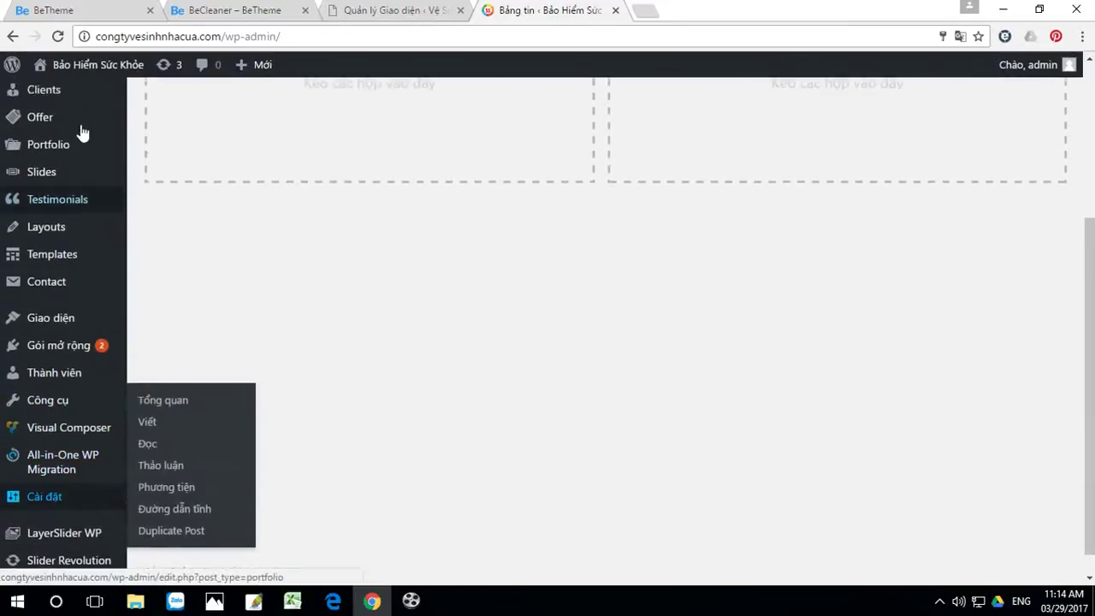
# Step: Reload the site's front page, then go back to the Bảng tin dashboard
pyautogui.click(89, 72)
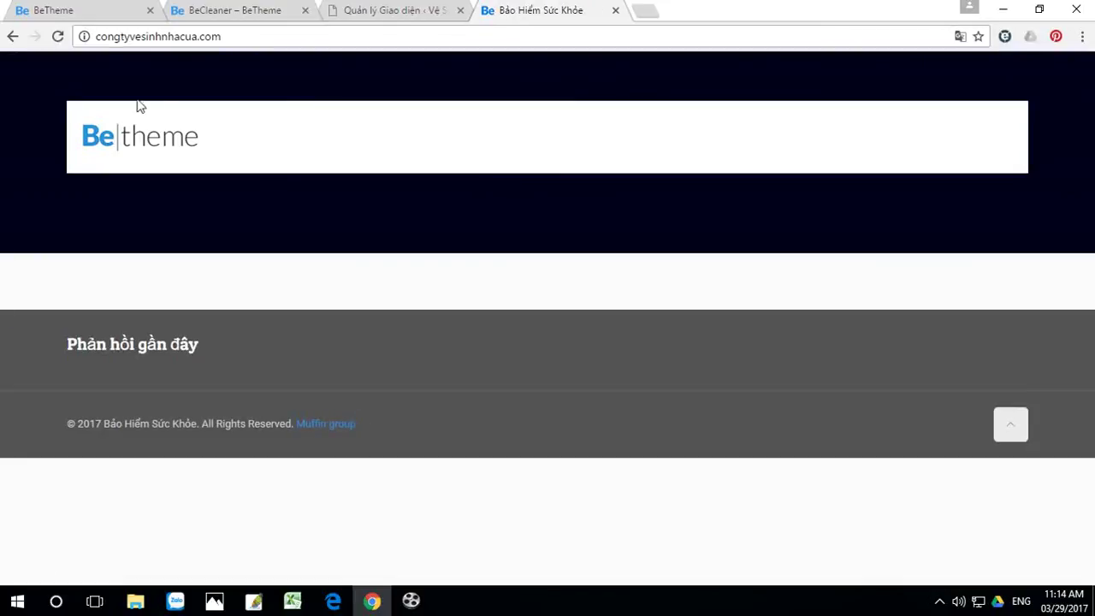
pyautogui.click(58, 36)
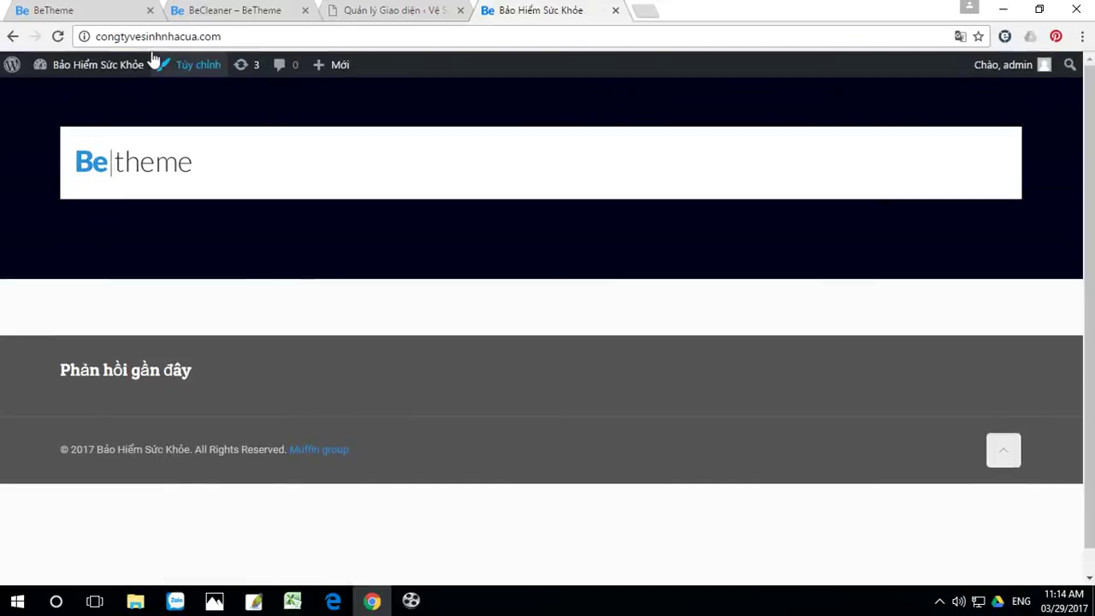
pyautogui.moveTo(116, 67)
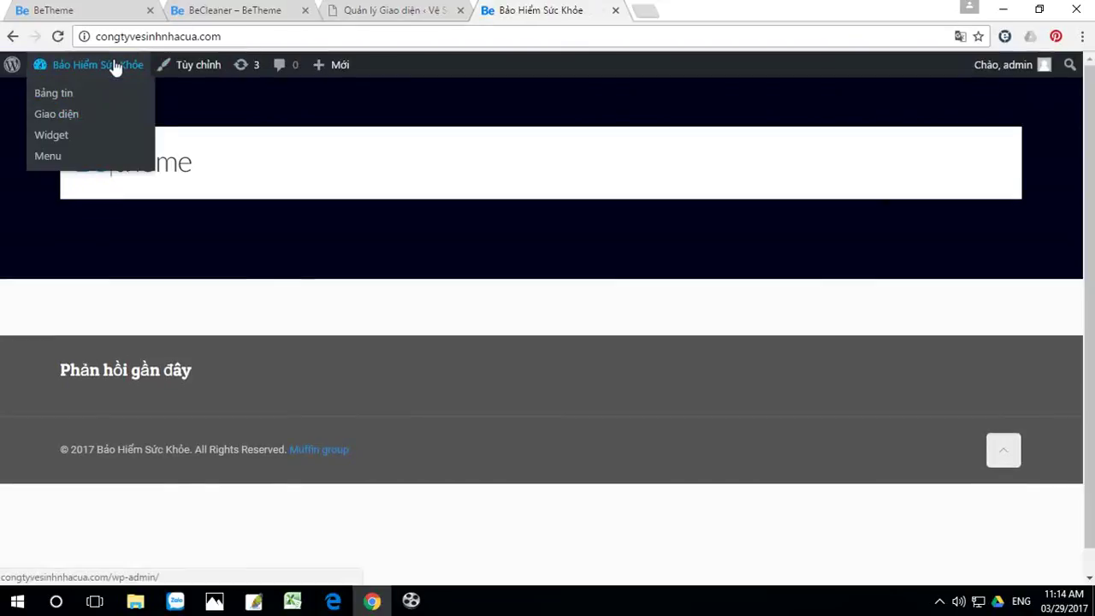
pyautogui.click(111, 62)
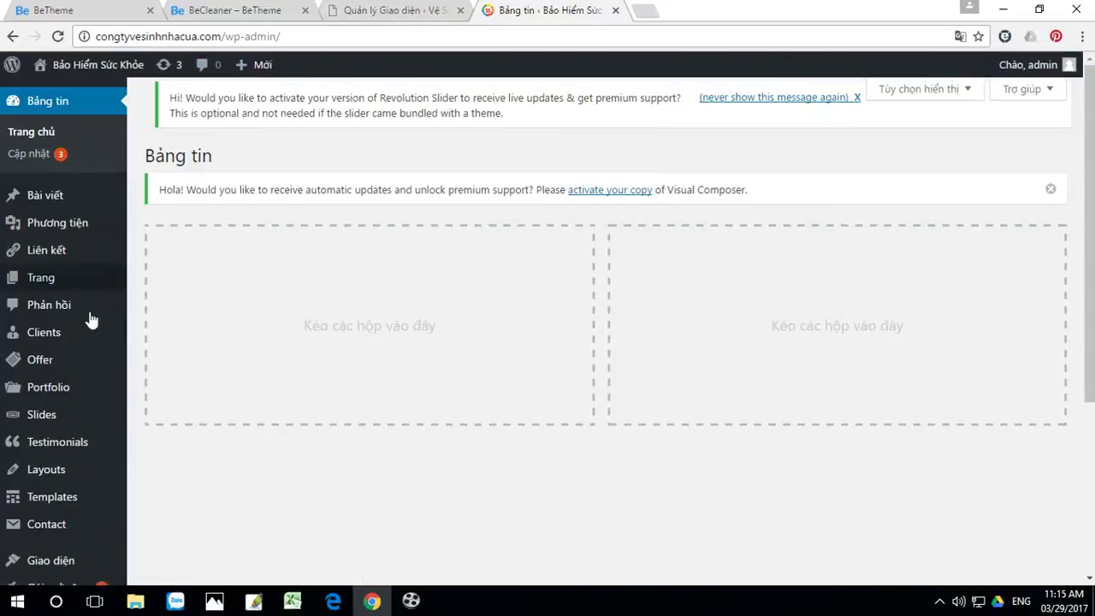
pyautogui.scroll(-3, 94, 342)
# Step: In General settings, replace the title Bảo Hiểm Sức Khỏe with 'Vệ Sinh Nhà Cửa' and save
pyautogui.moveTo(63, 476)
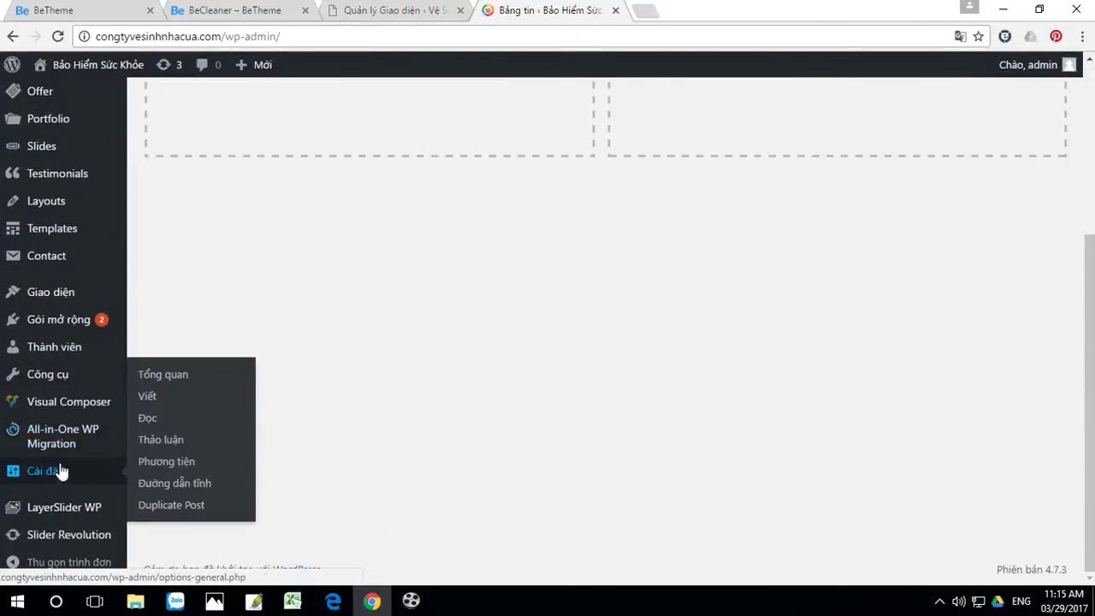
pyautogui.click(161, 377)
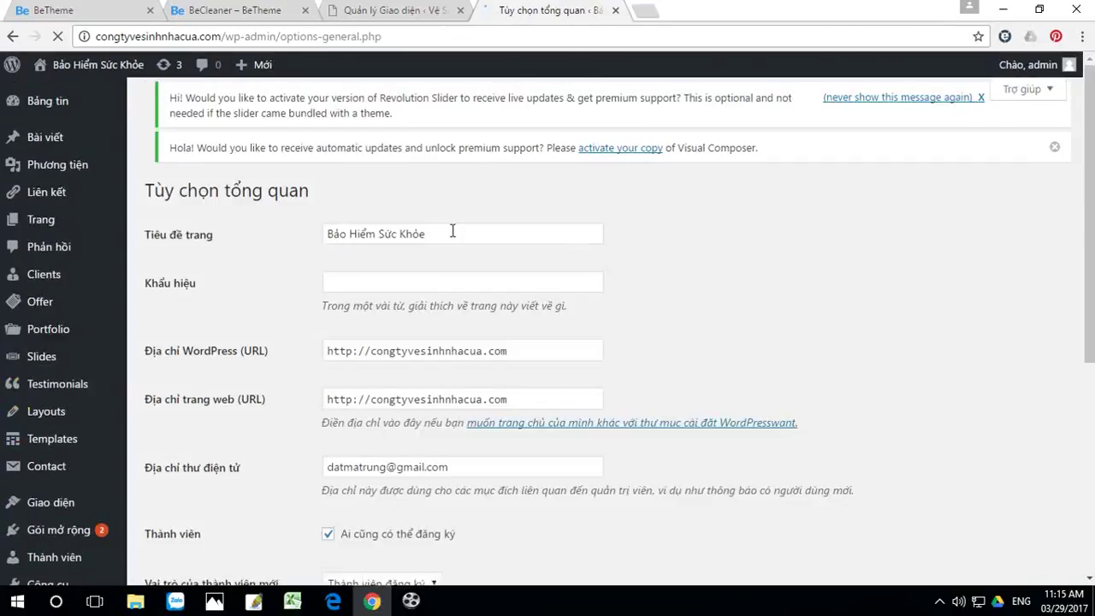
pyautogui.moveTo(426, 233); pyautogui.dragTo(313, 228)
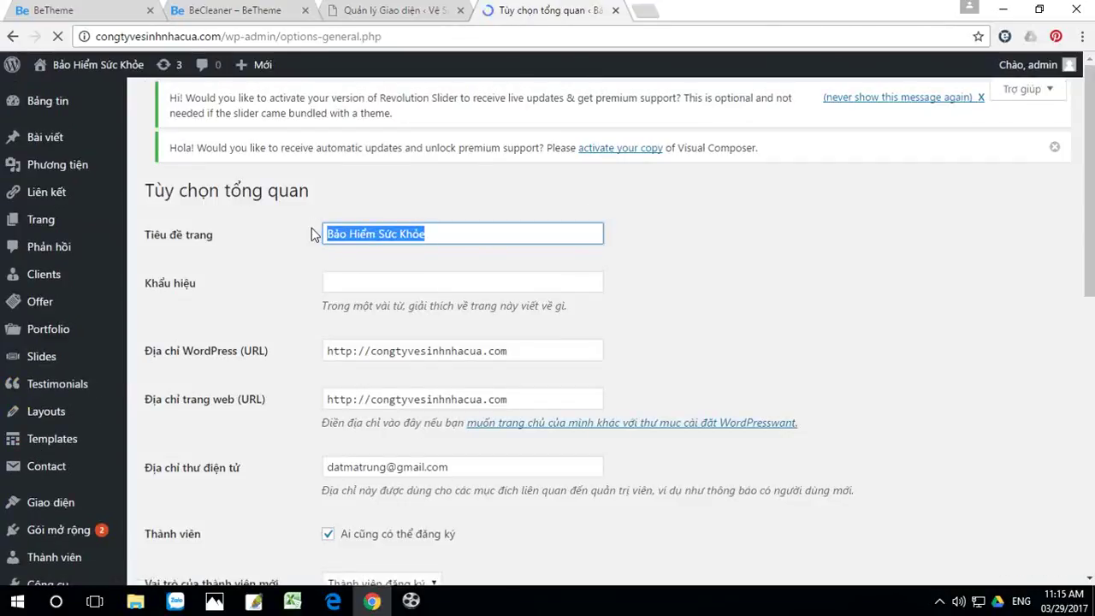
pyautogui.write('Vệ')
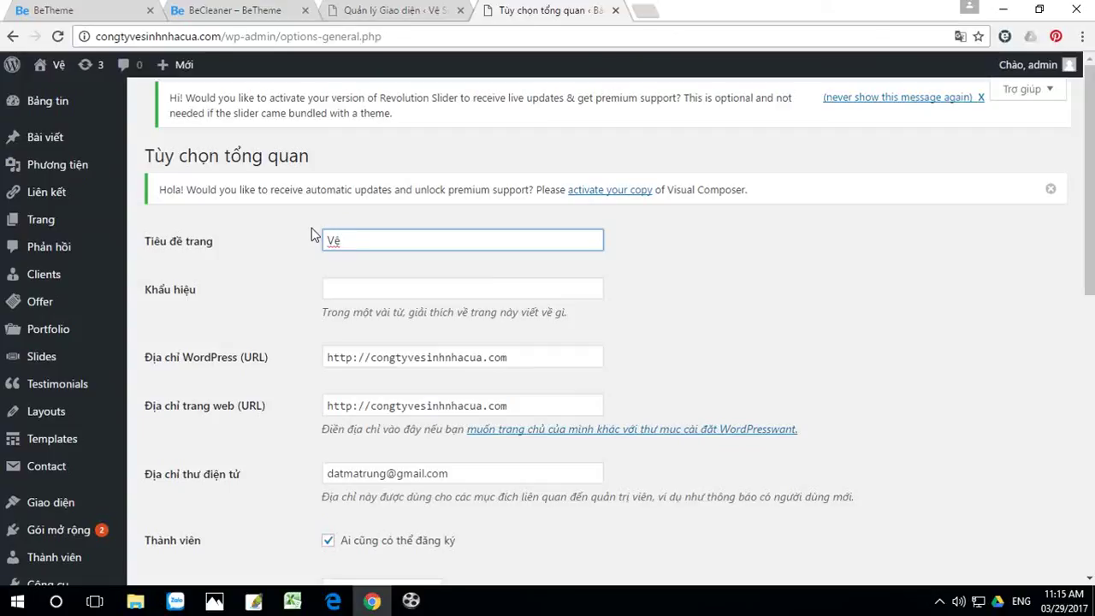
pyautogui.write(' Sinh N')
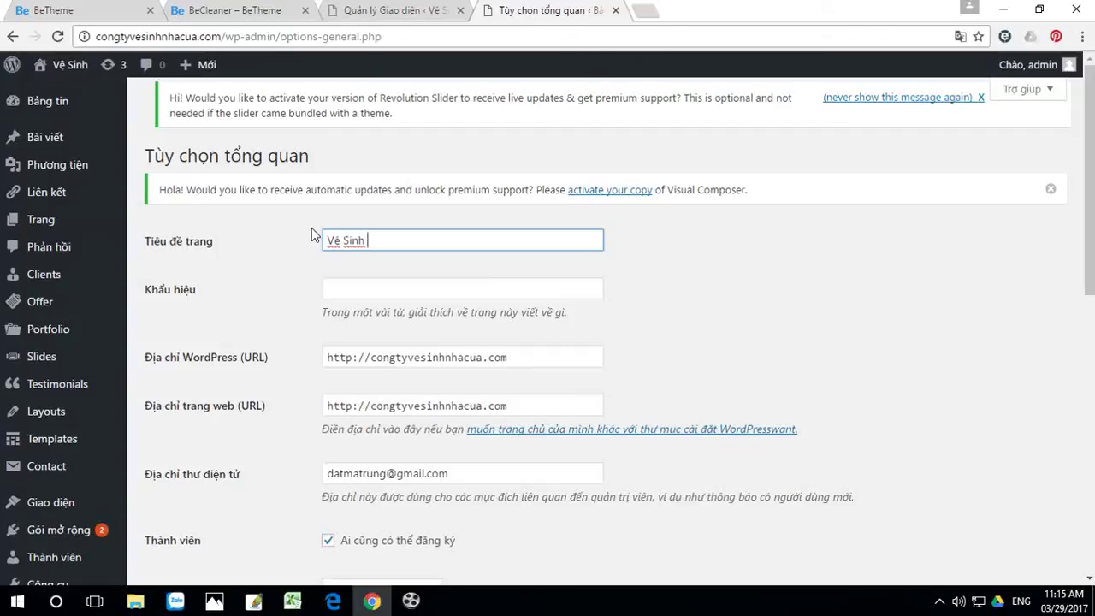
pyautogui.write('hà')
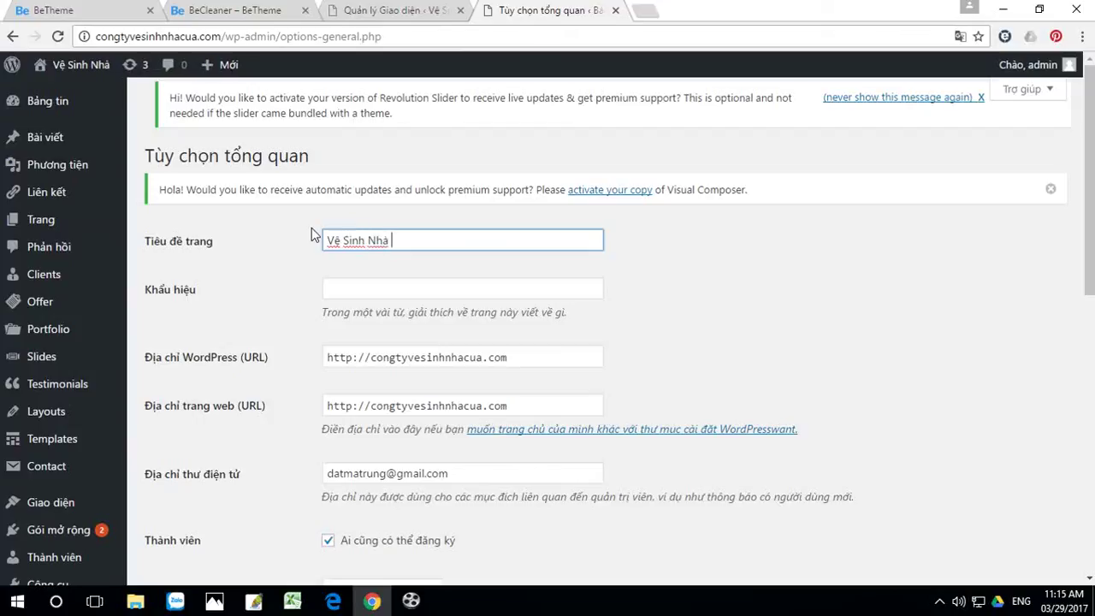
pyautogui.write(' C')
pyautogui.write('ưa')
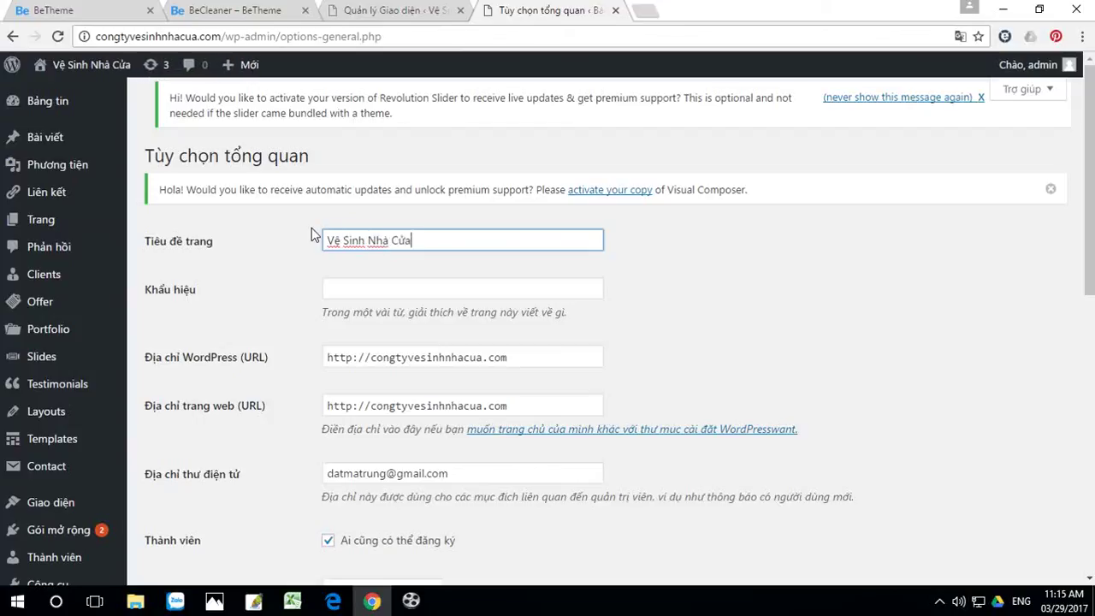
pyautogui.scroll(-4, 539, 329)
pyautogui.scroll(-4, 537, 339)
pyautogui.click(194, 503)
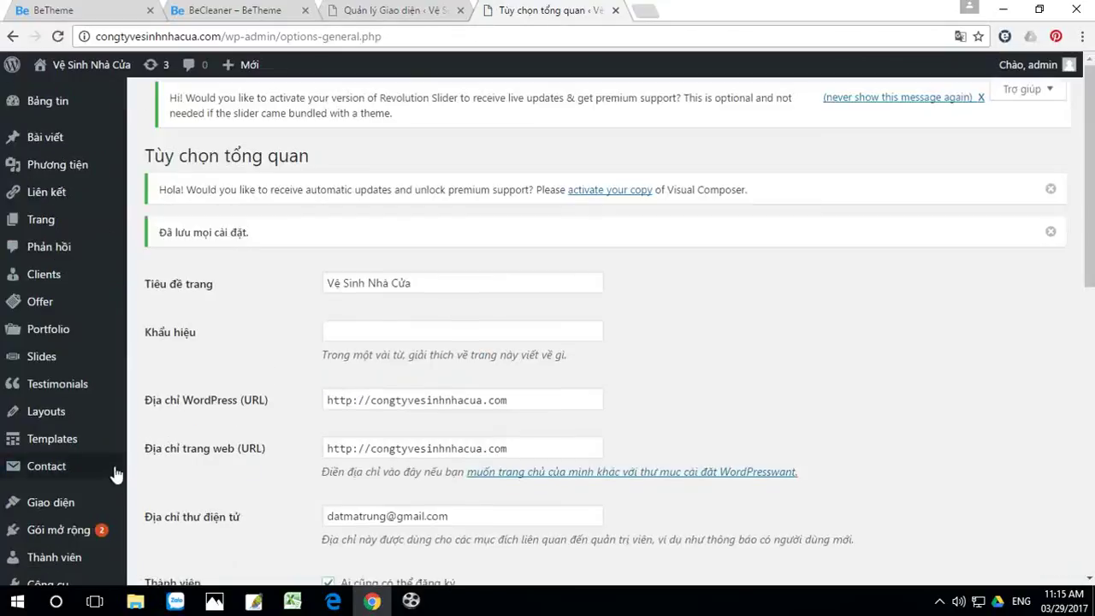
pyautogui.scroll(-3, 102, 462)
pyautogui.scroll(-1, 86, 385)
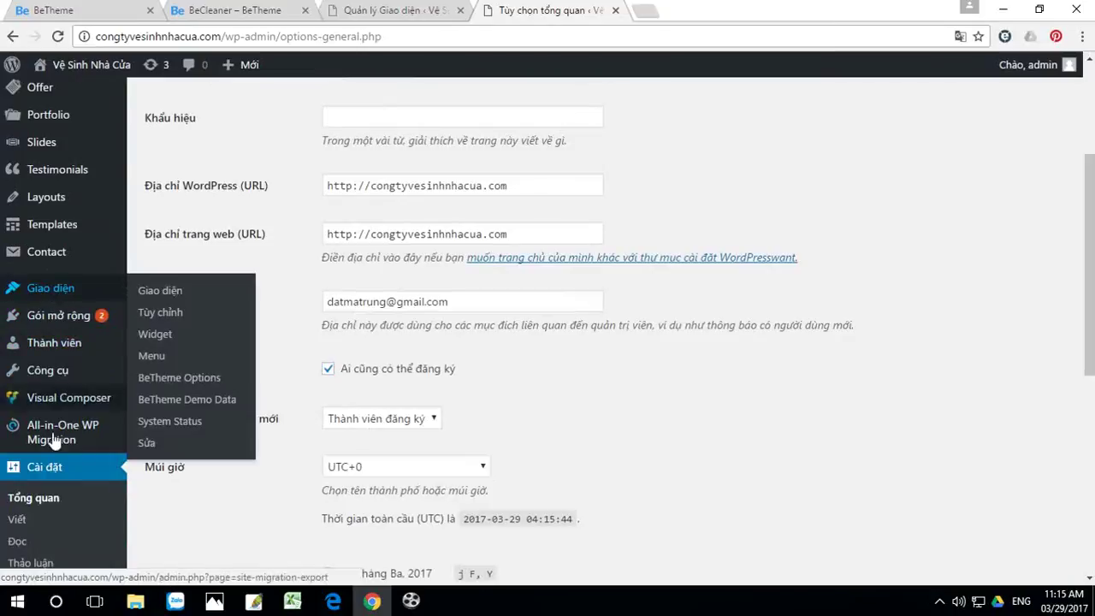
pyautogui.scroll(-2, 42, 513)
# Step: Remove /%category% and the trailing slash from the custom permalink, leaving /%postname%, and save
pyautogui.click(51, 499)
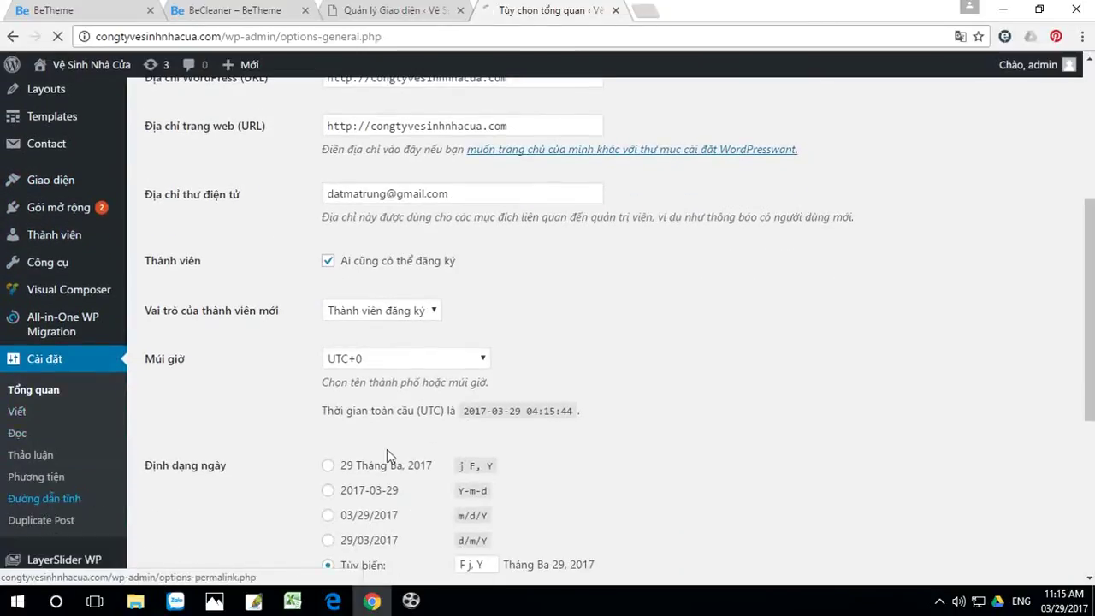
pyautogui.scroll(-2, 481, 405)
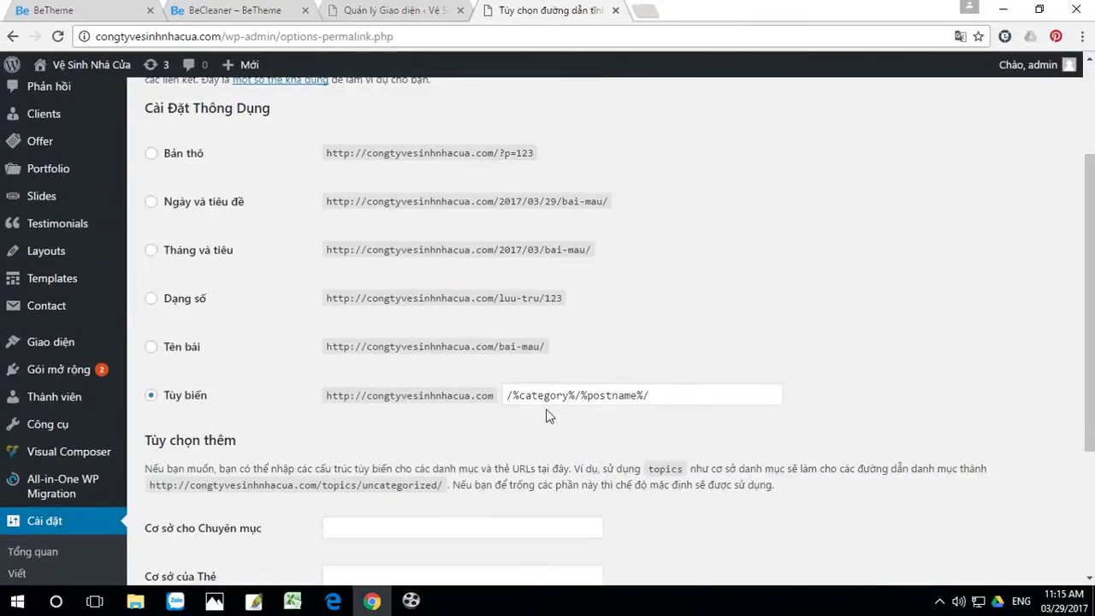
pyautogui.moveTo(575, 396); pyautogui.dragTo(490, 395)
pyautogui.press('BackSpace')
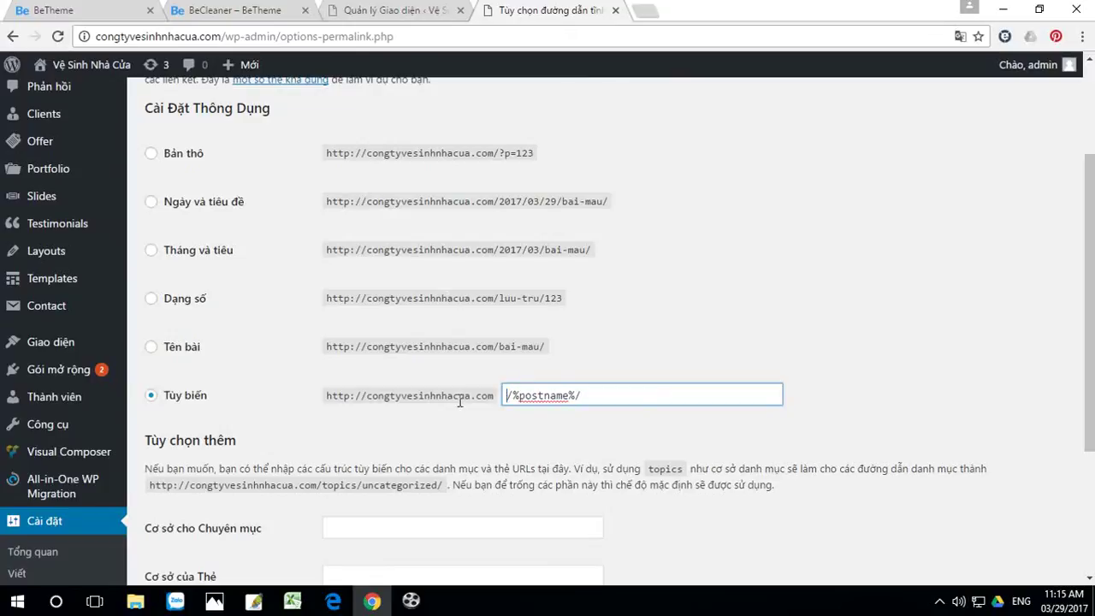
pyautogui.press('BackSpace')
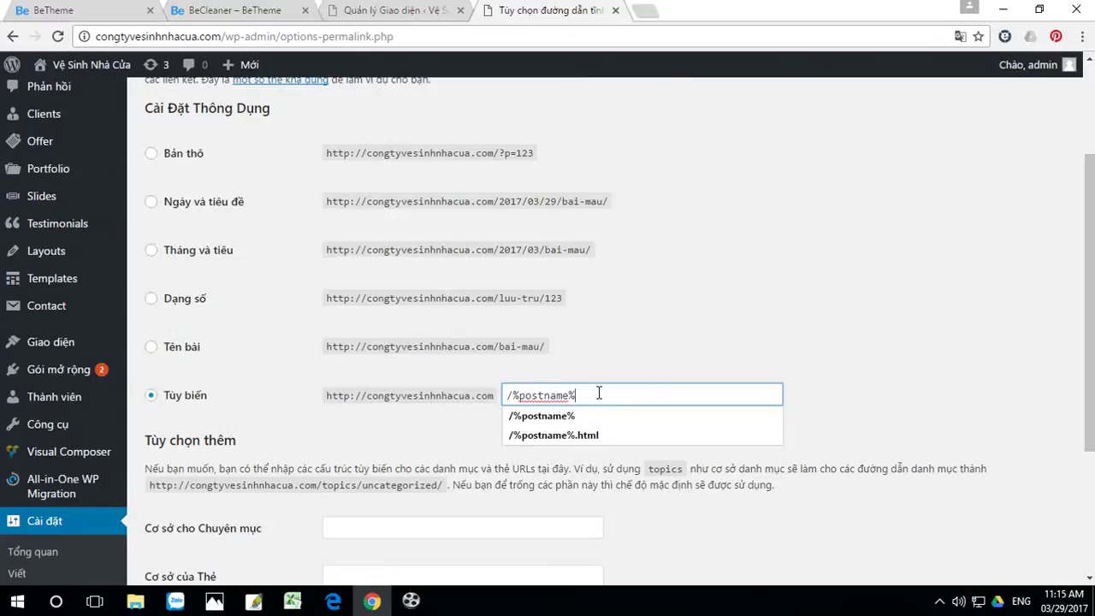
pyautogui.click(692, 320)
pyautogui.scroll(-3, 599, 368)
pyautogui.click(205, 413)
pyautogui.scroll(1, 338, 364)
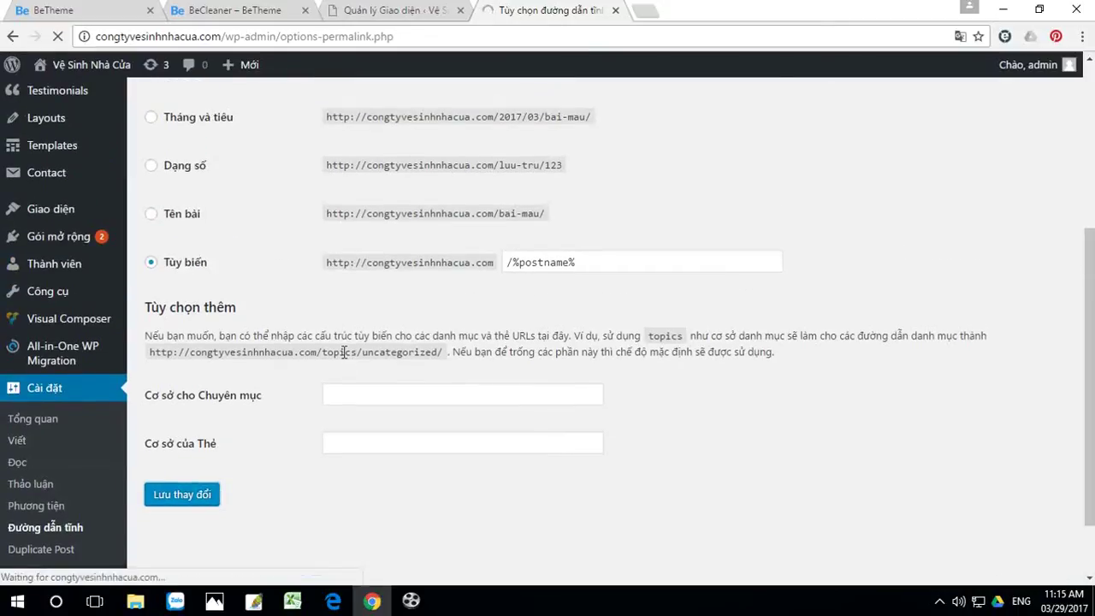
pyautogui.scroll(-1, 189, 332)
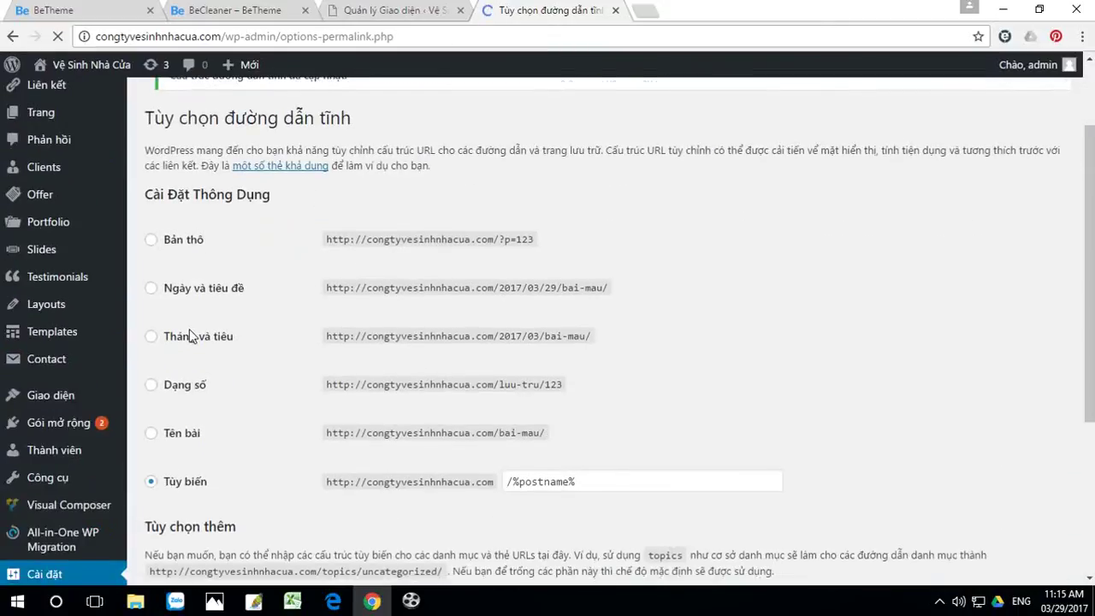
pyautogui.moveTo(55, 400)
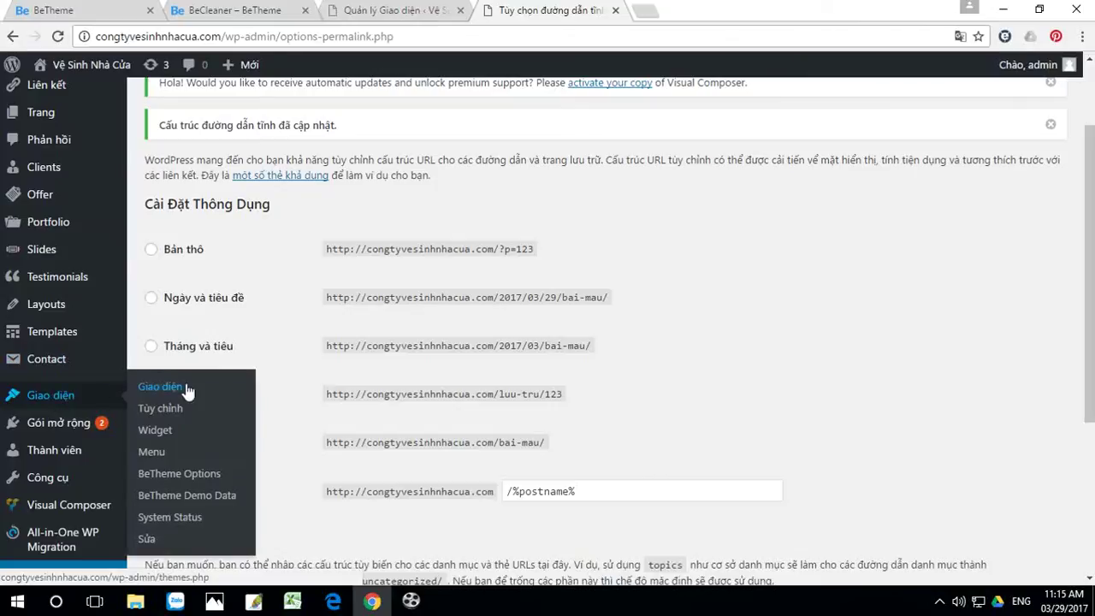
# Step: Import the Cleaner pre-made layout as Demo data with attachments included
pyautogui.click(175, 496)
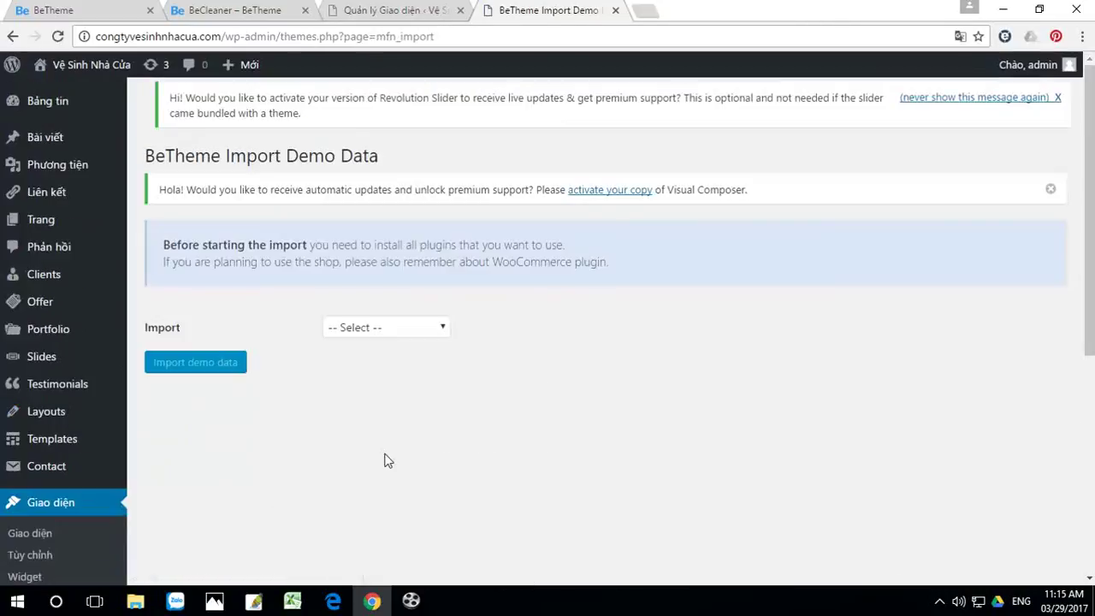
pyautogui.click(411, 333)
pyautogui.click(371, 380)
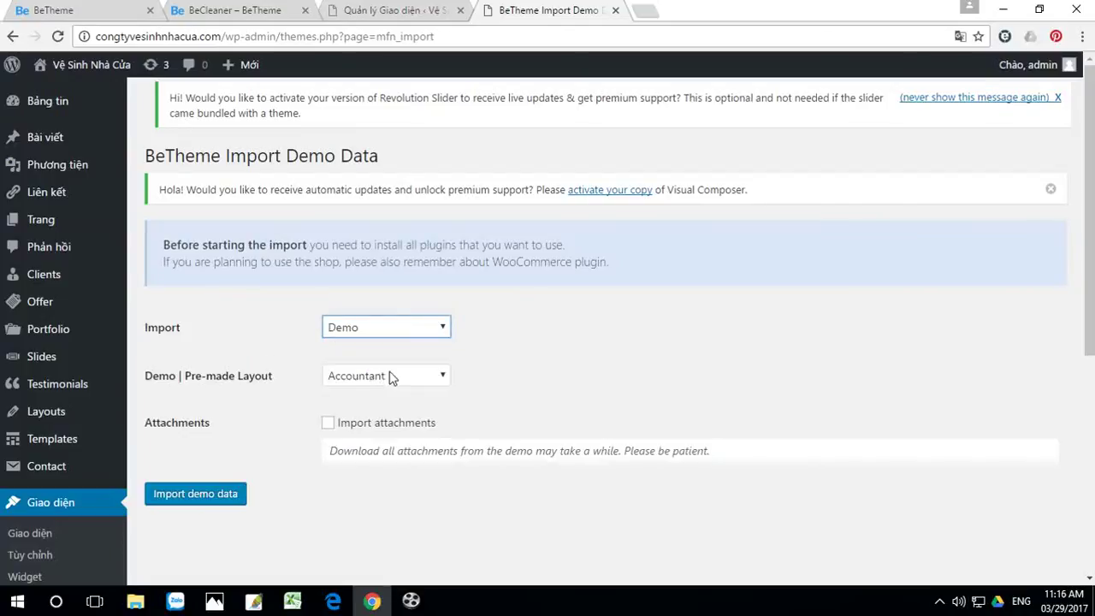
pyautogui.click(391, 379)
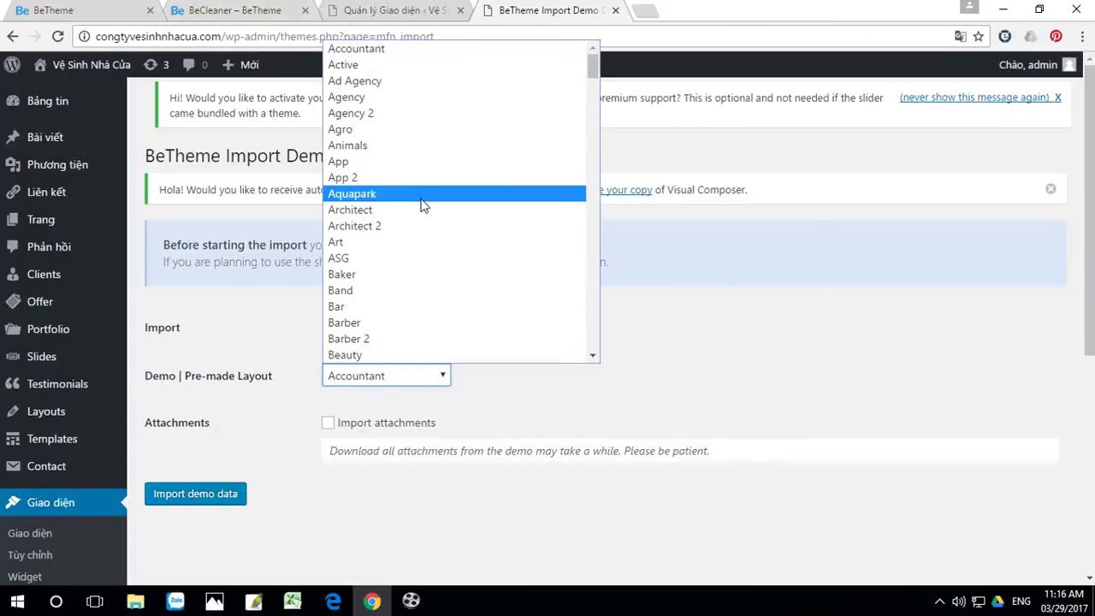
pyautogui.scroll(-5, 421, 205)
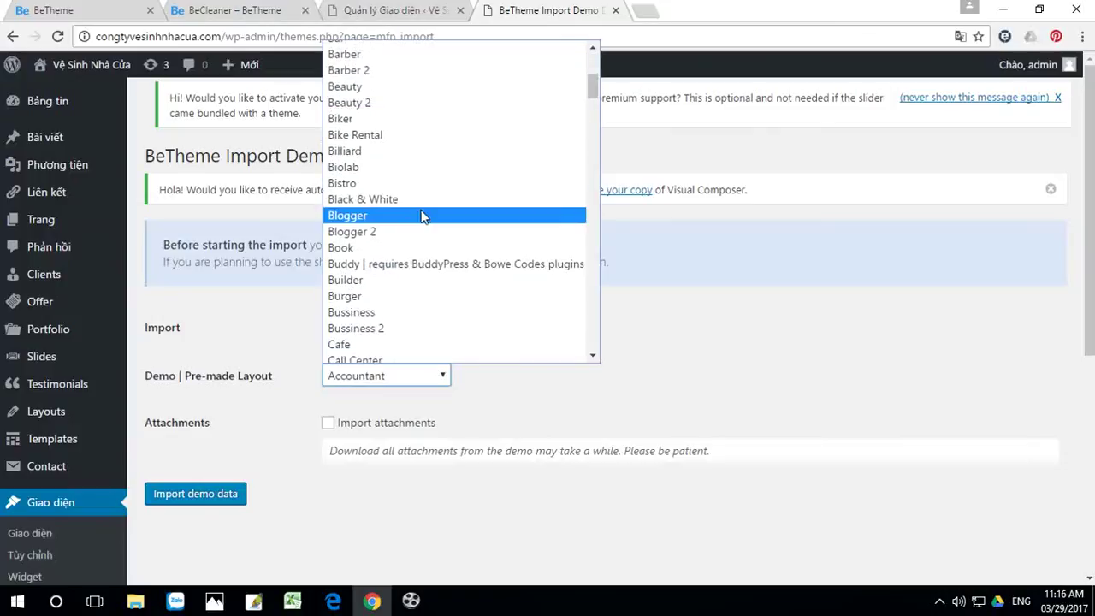
pyautogui.scroll(-5, 421, 220)
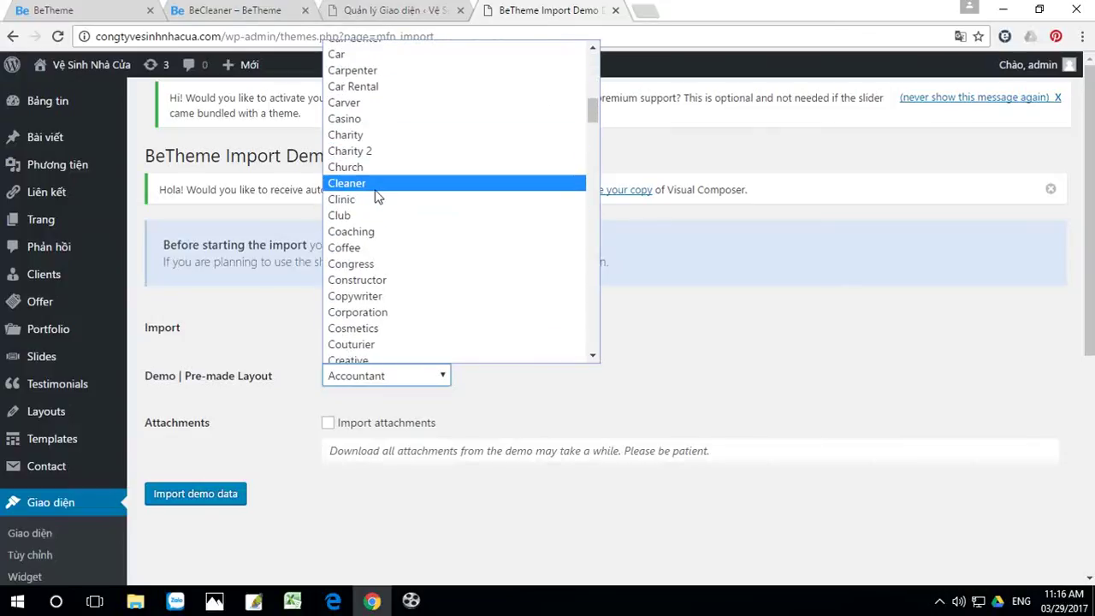
pyautogui.press('Escape')
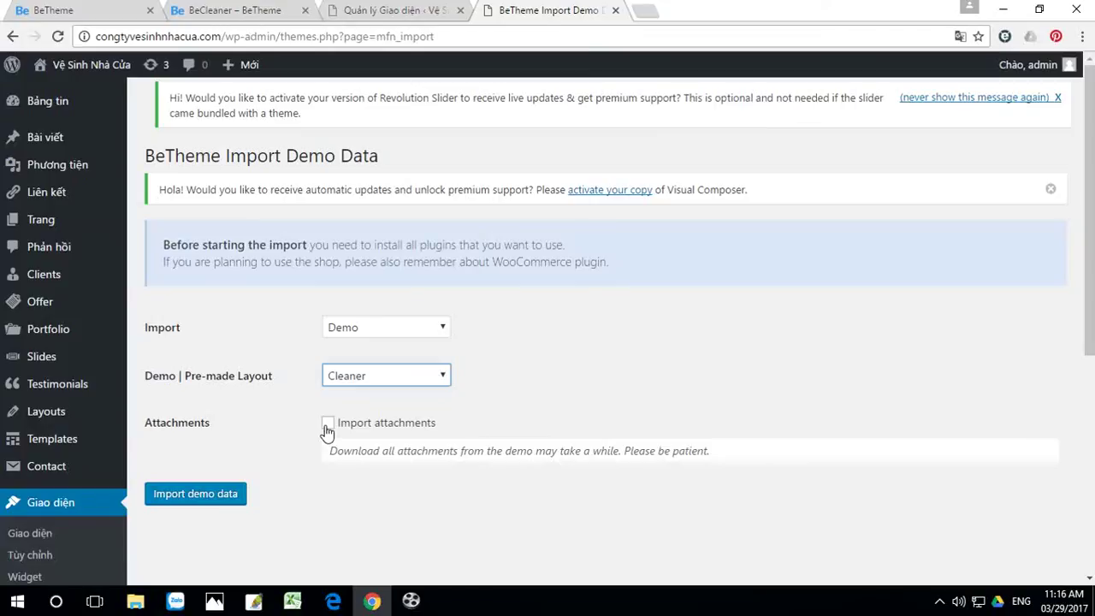
pyautogui.click(327, 426)
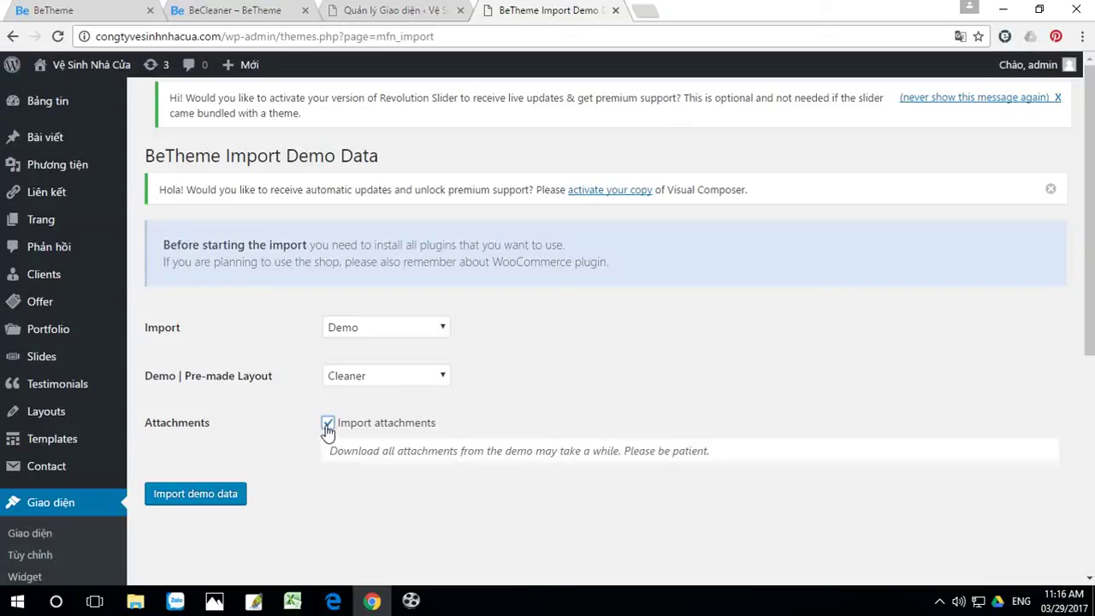
pyautogui.click(206, 503)
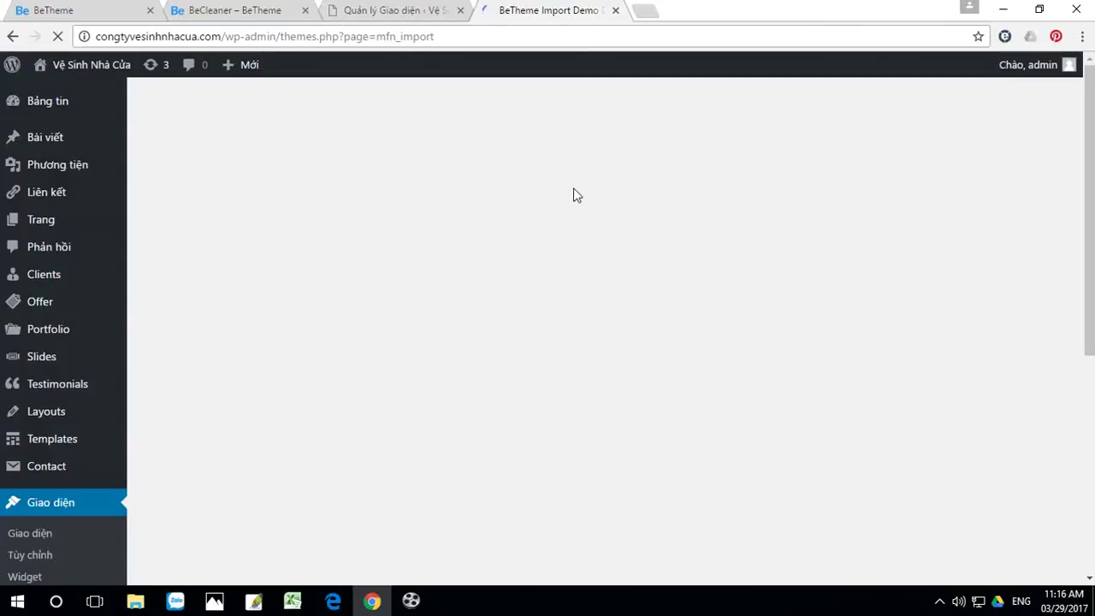
# Step: Browse the BeTheme demo thumbnails while the Cleaner import runs, then return to the import page
pyautogui.click(81, 11)
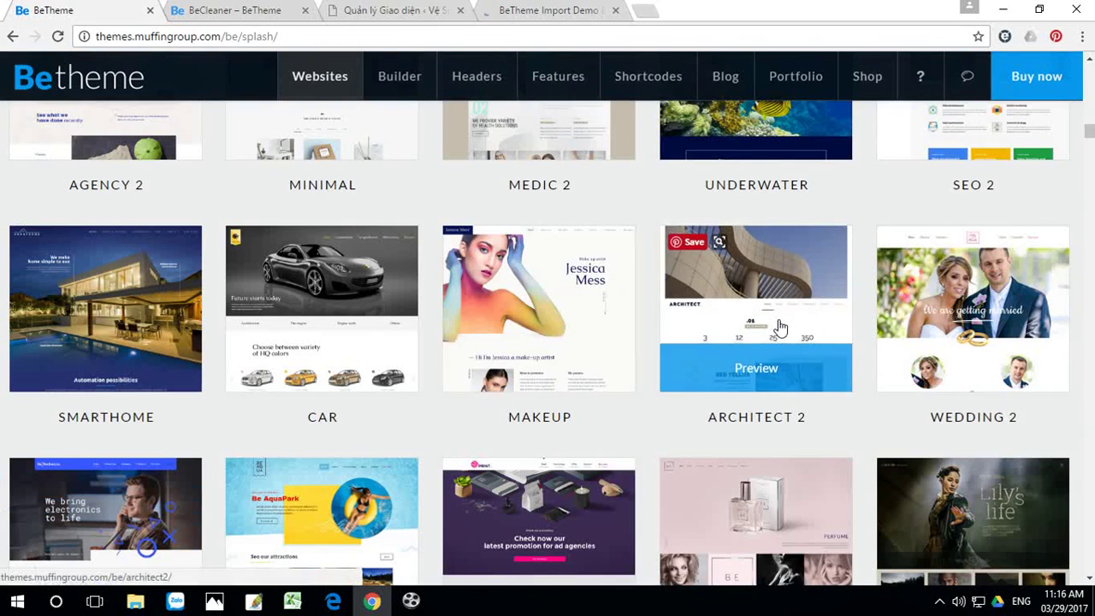
pyautogui.scroll(5, 774, 330)
pyautogui.scroll(10, 780, 327)
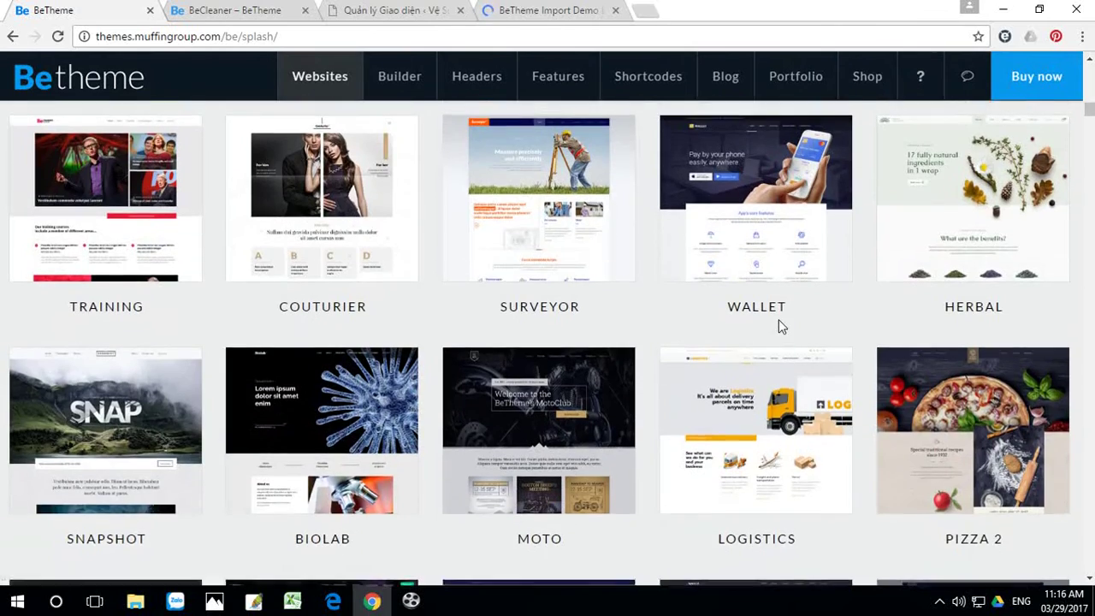
pyautogui.scroll(5, 780, 328)
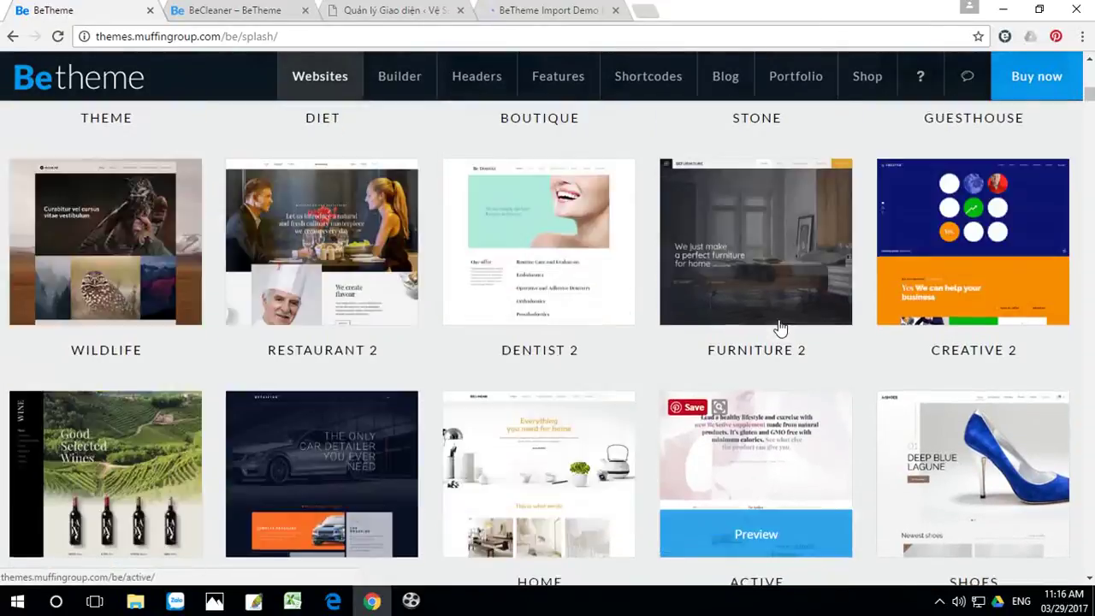
pyautogui.scroll(-1, 605, 414)
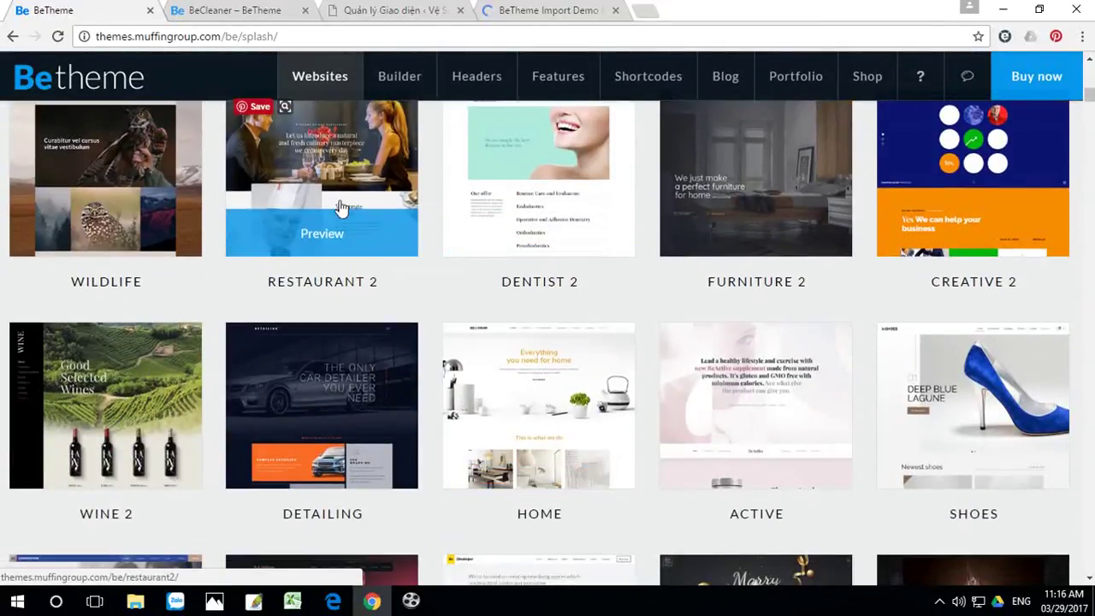
pyautogui.scroll(2, 317, 212)
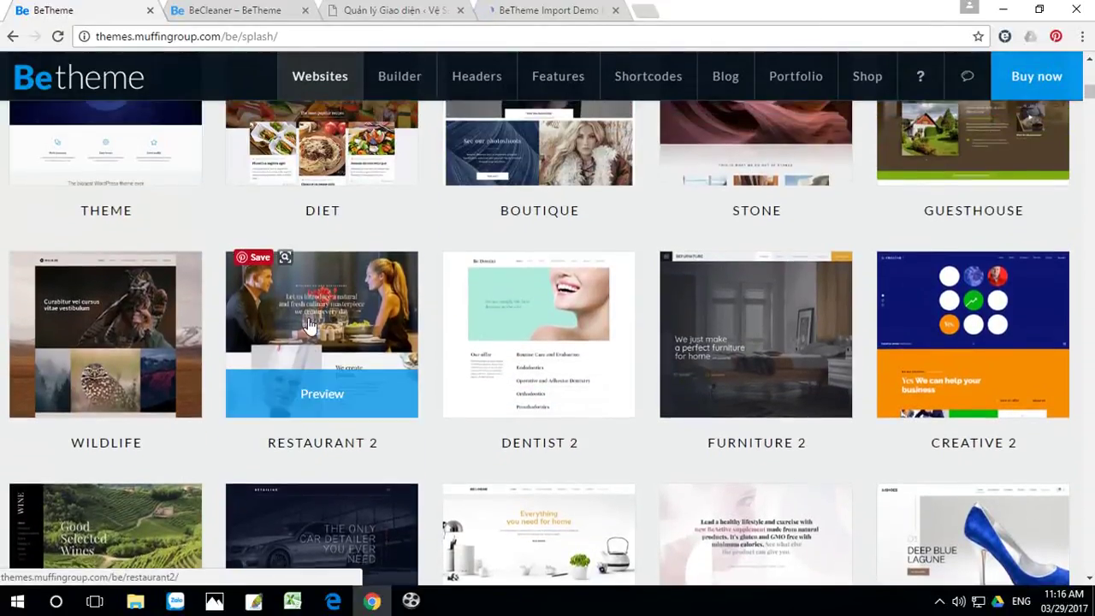
pyautogui.scroll(2, 312, 330)
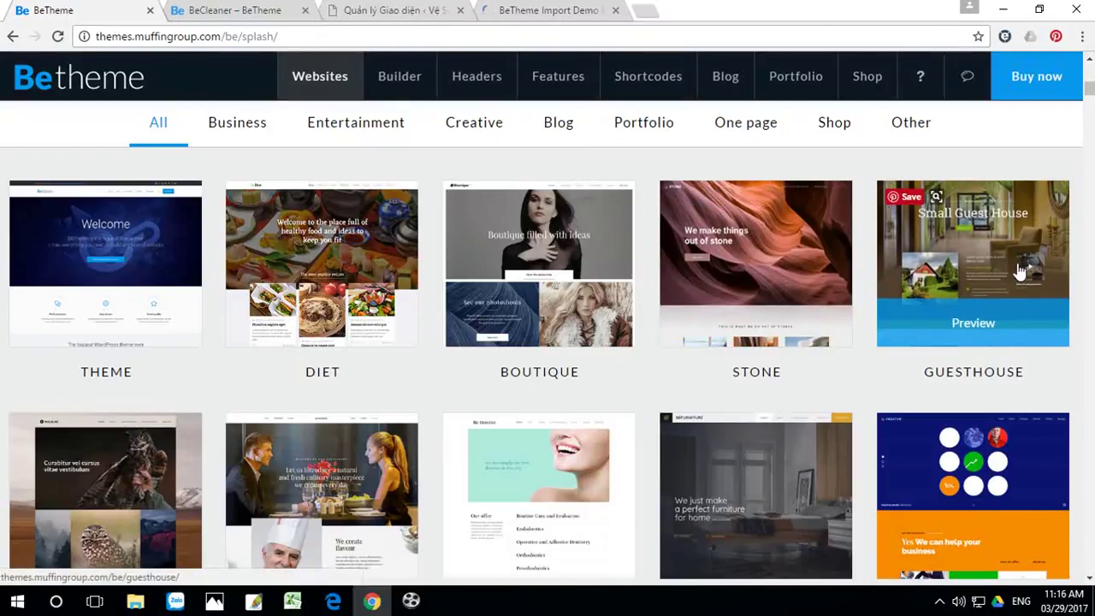
pyautogui.scroll(-2, 1020, 272)
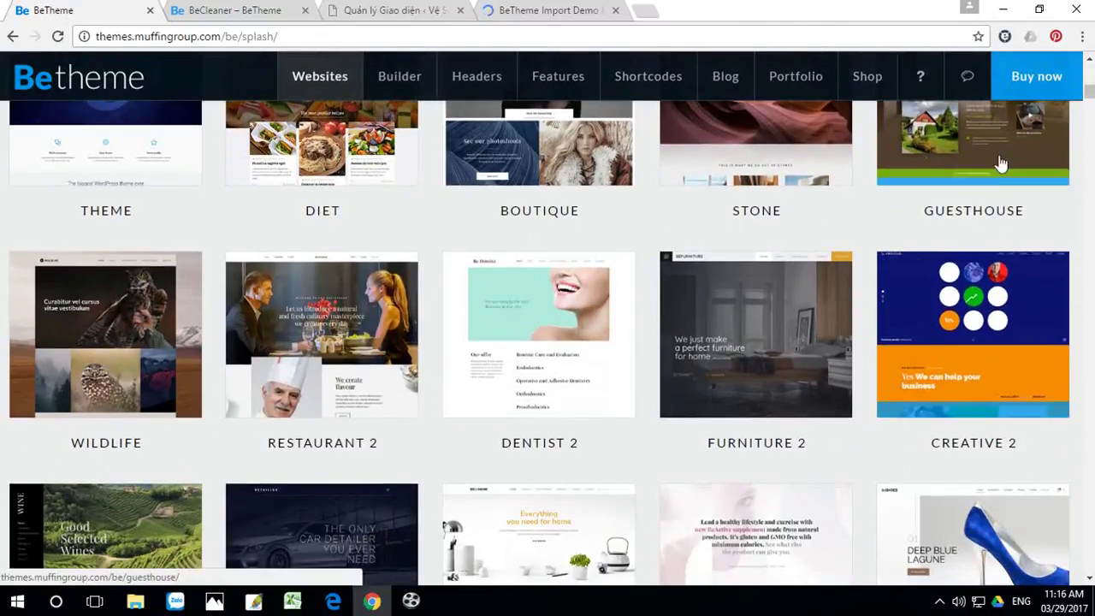
pyautogui.scroll(2, 997, 180)
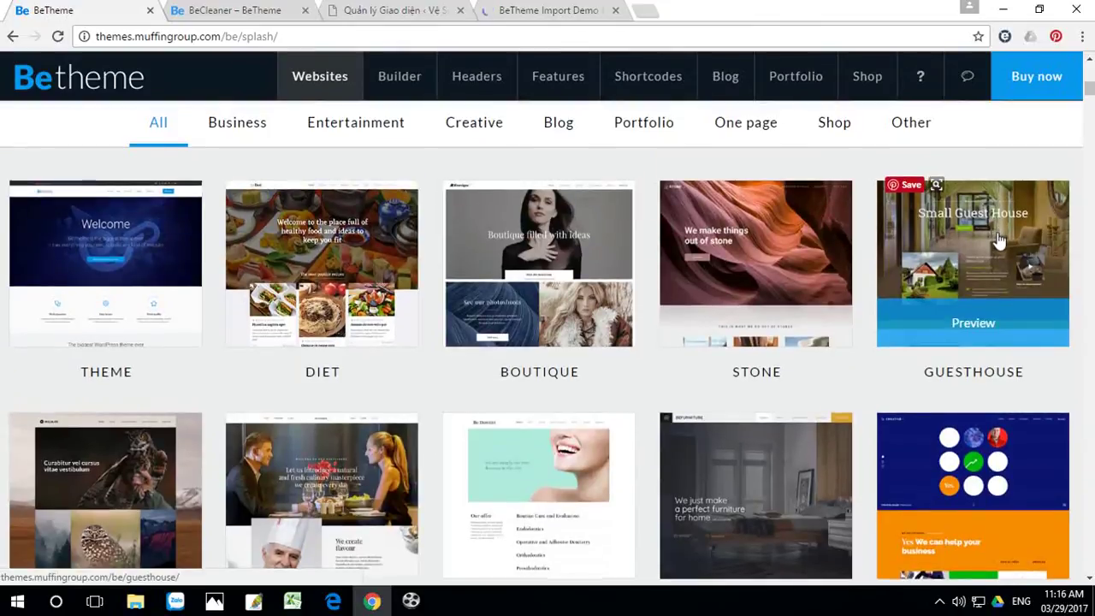
pyautogui.scroll(-2, 881, 291)
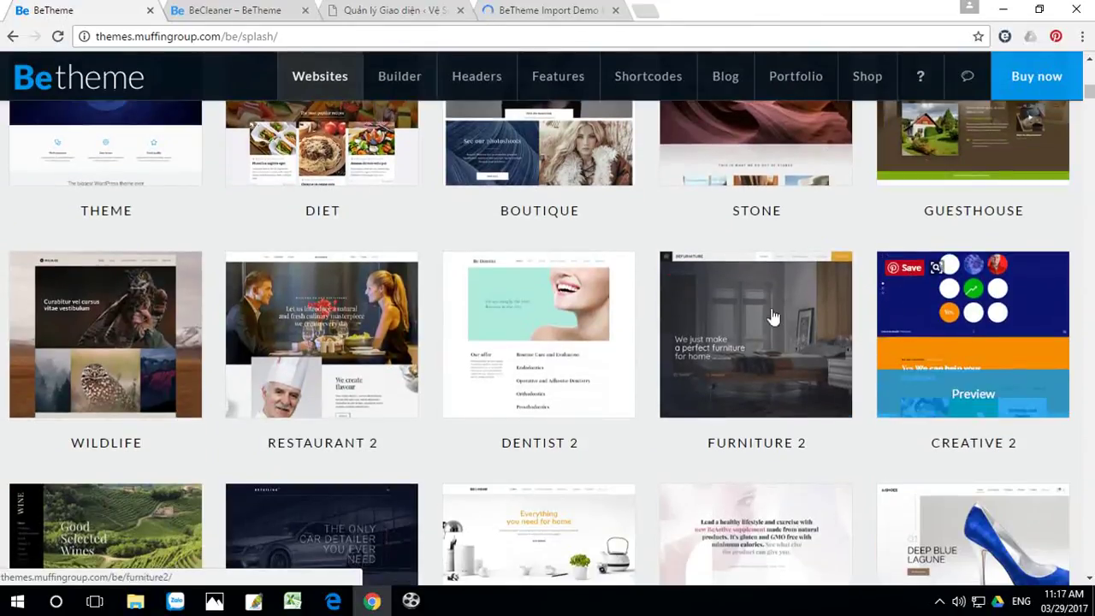
pyautogui.scroll(-2, 718, 320)
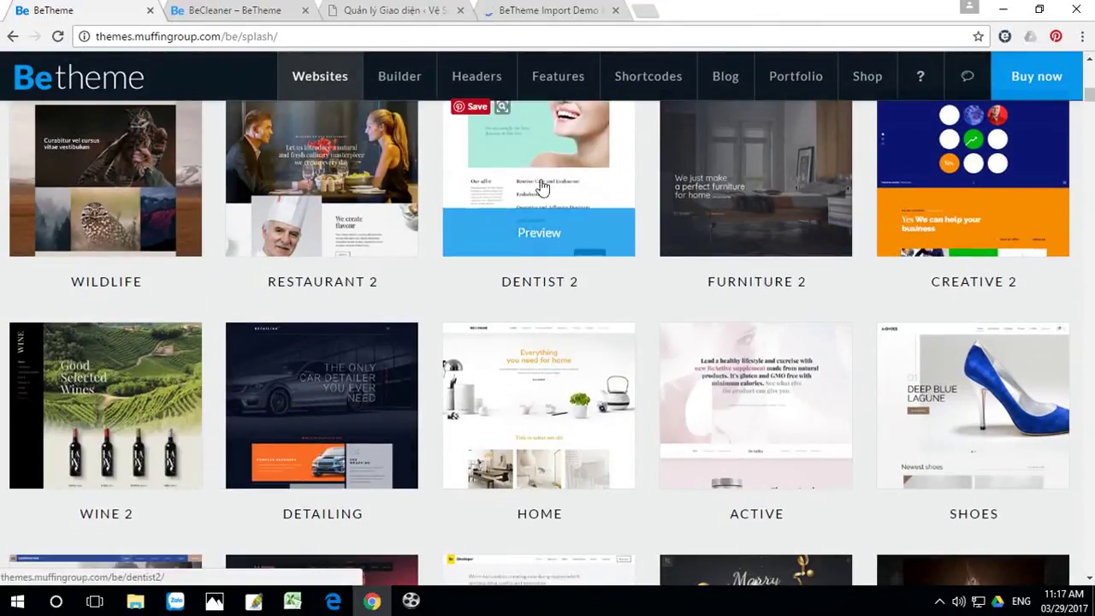
pyautogui.scroll(-2, 589, 350)
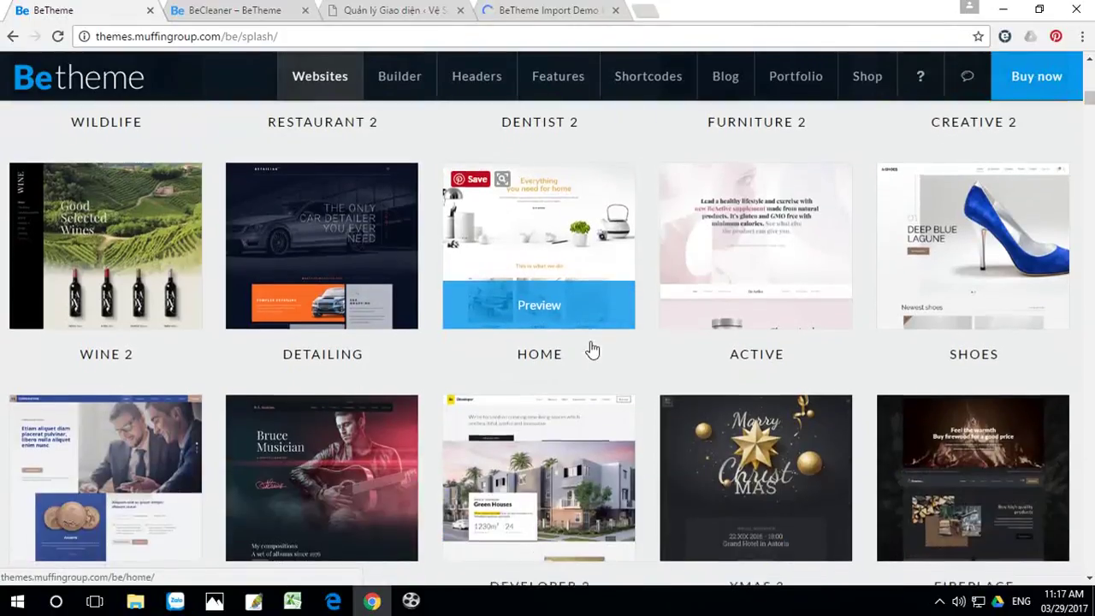
pyautogui.moveTo(562, 265)
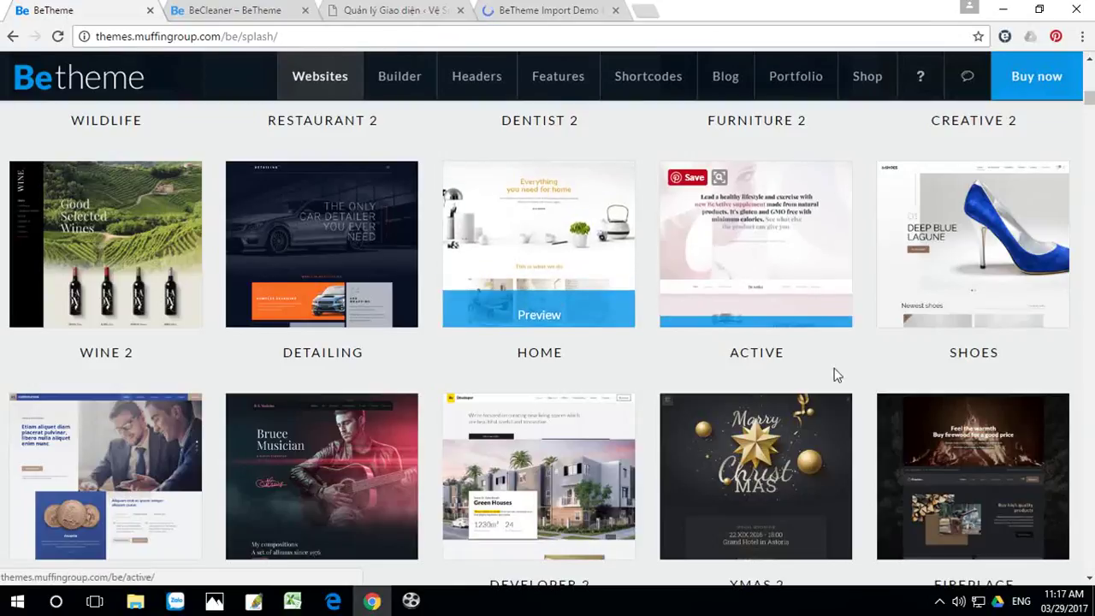
pyautogui.scroll(-2, 577, 333)
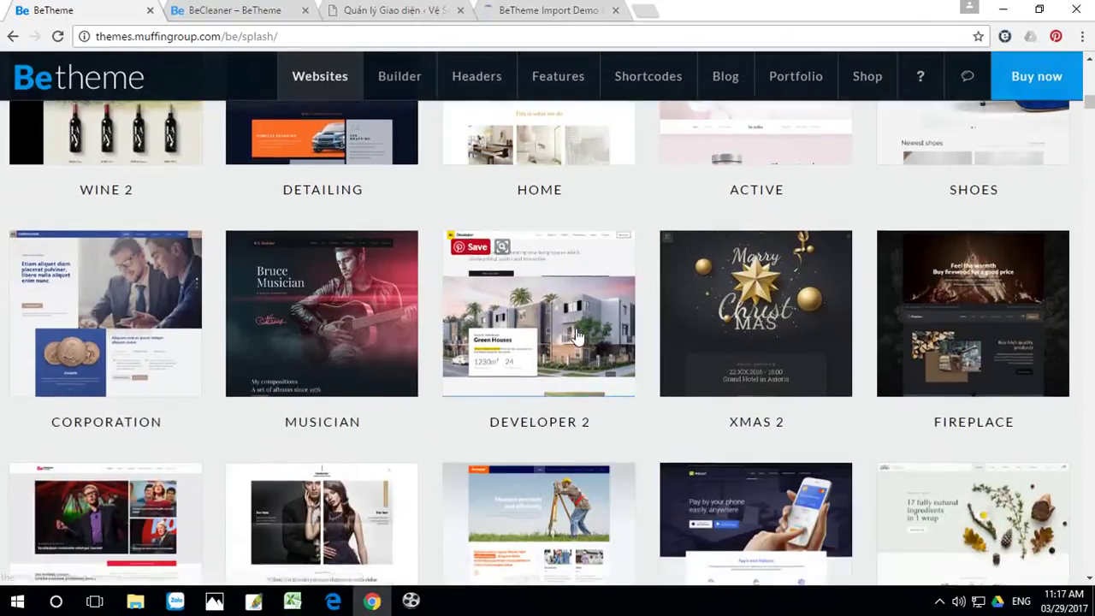
pyautogui.moveTo(237, 325)
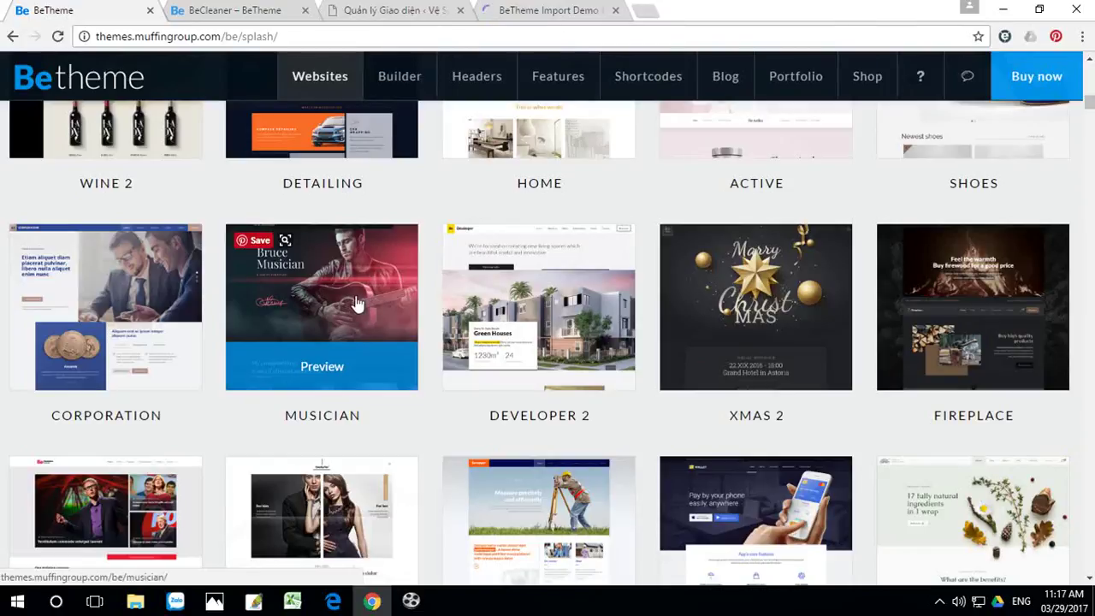
pyautogui.scroll(-2, 432, 355)
pyautogui.moveTo(464, 363)
pyautogui.scroll(-2, 464, 363)
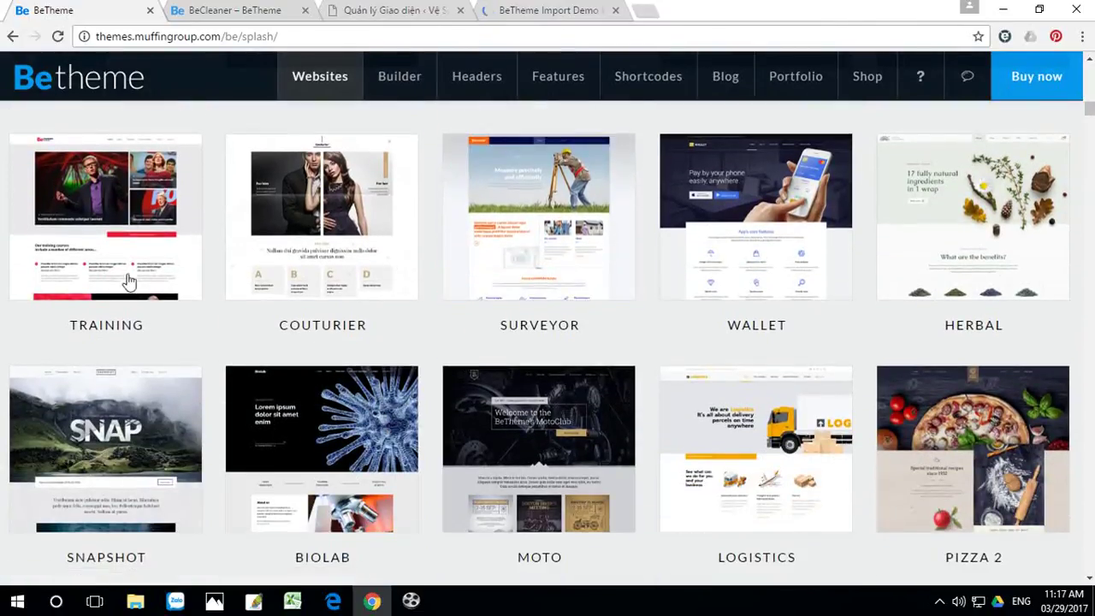
pyautogui.moveTo(103, 221)
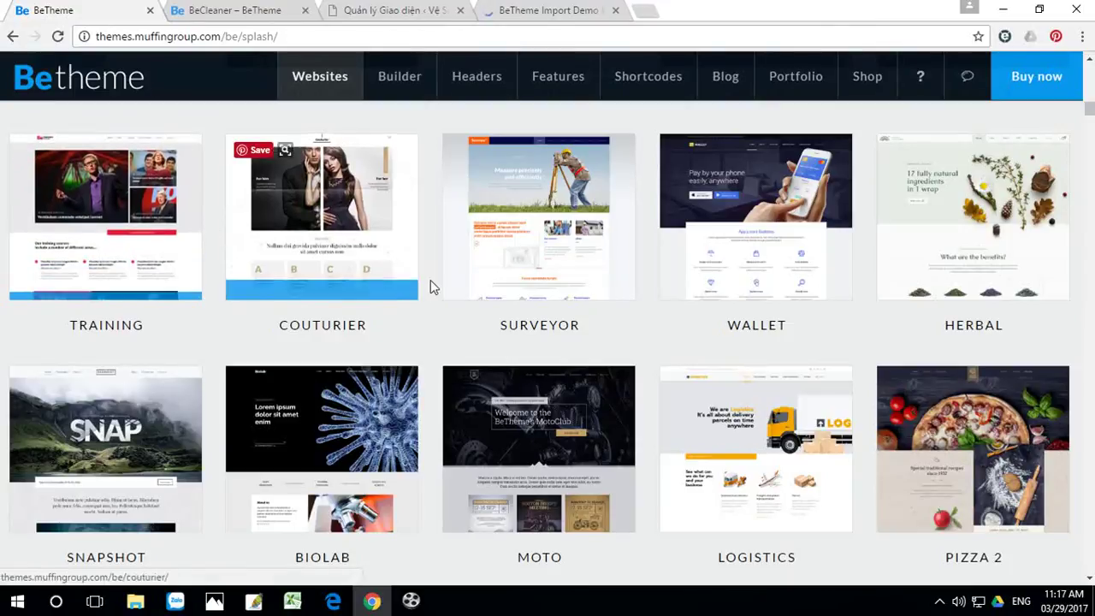
pyautogui.moveTo(983, 242)
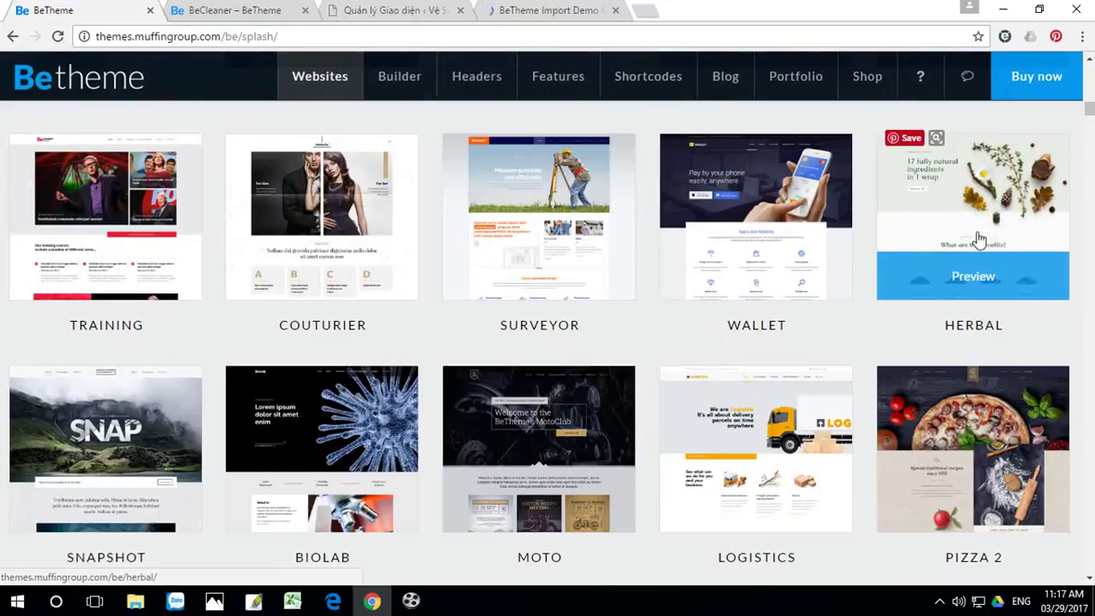
pyautogui.scroll(-3, 971, 214)
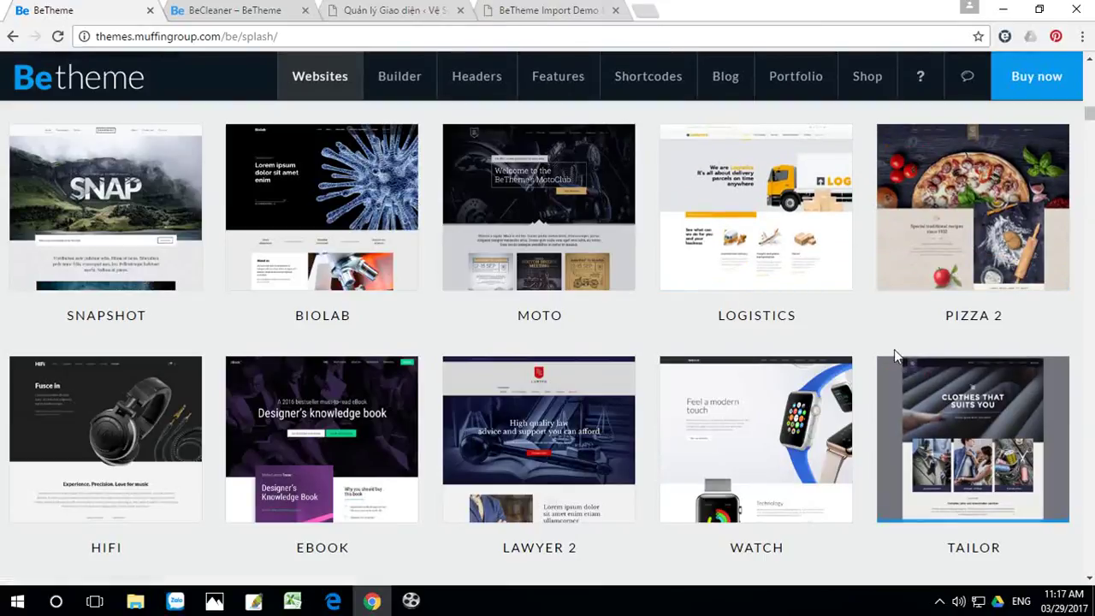
pyautogui.moveTo(964, 175)
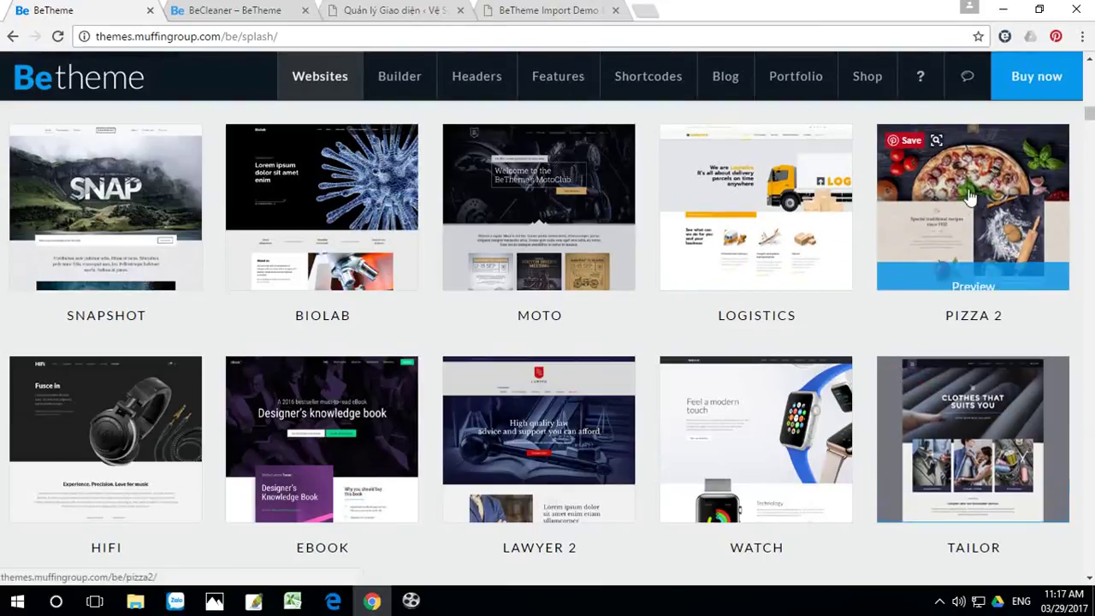
pyautogui.click(545, 12)
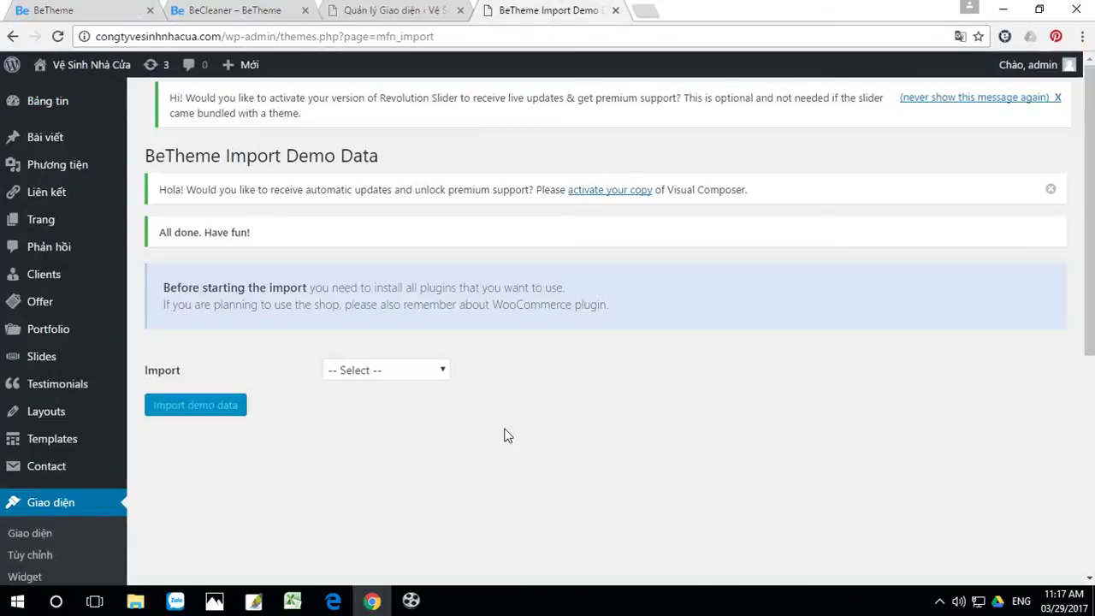
# Step: View the site's front end to check the imported Cleaner homepage and its slider error
pyautogui.click(91, 65)
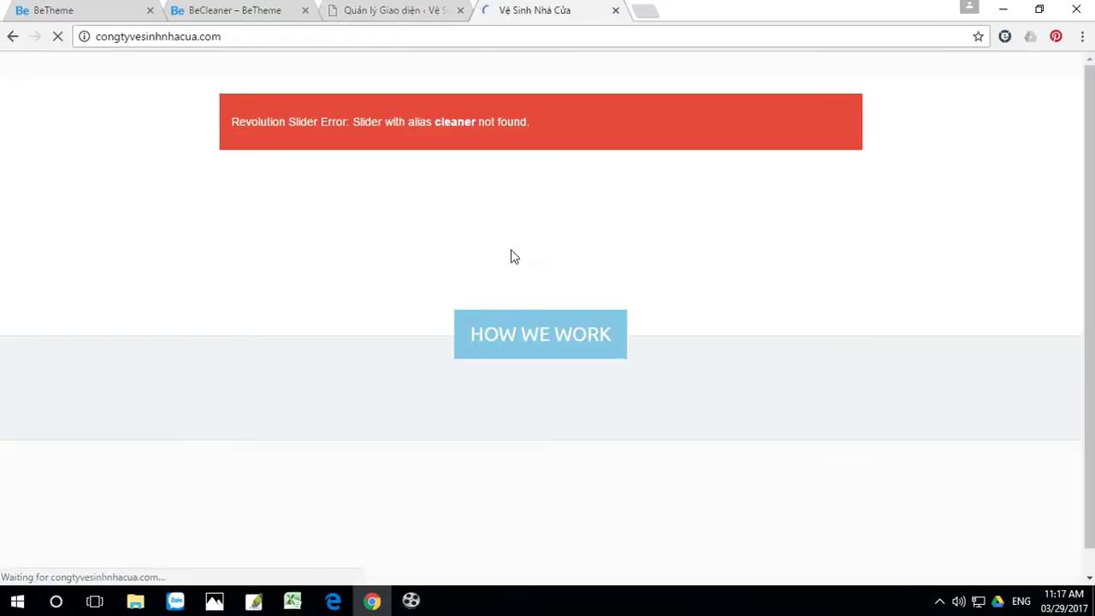
pyautogui.scroll(-7, 661, 270)
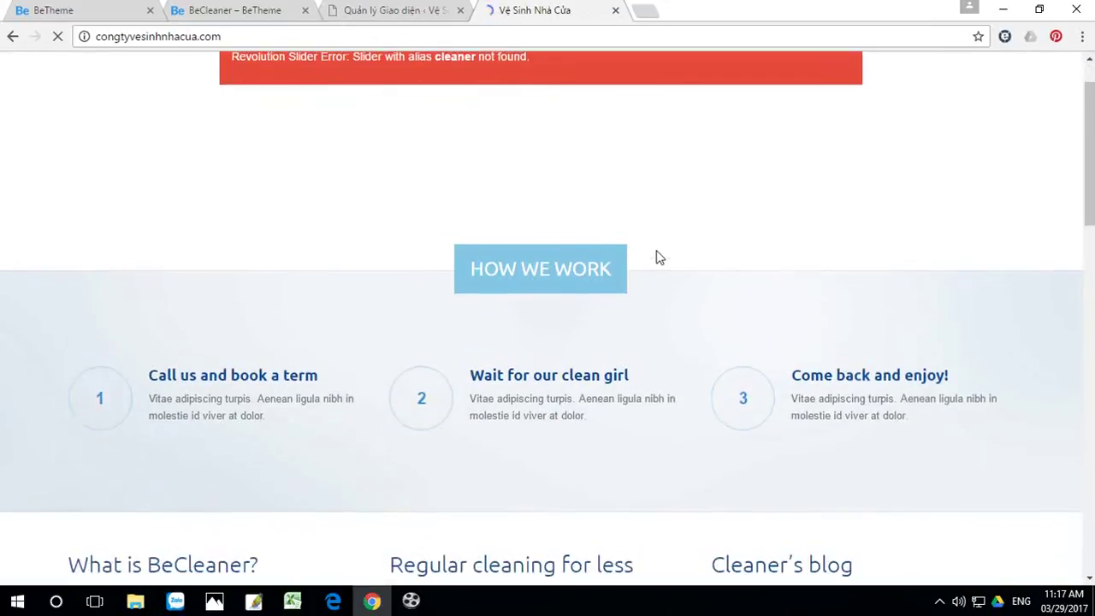
pyautogui.scroll(-10, 658, 257)
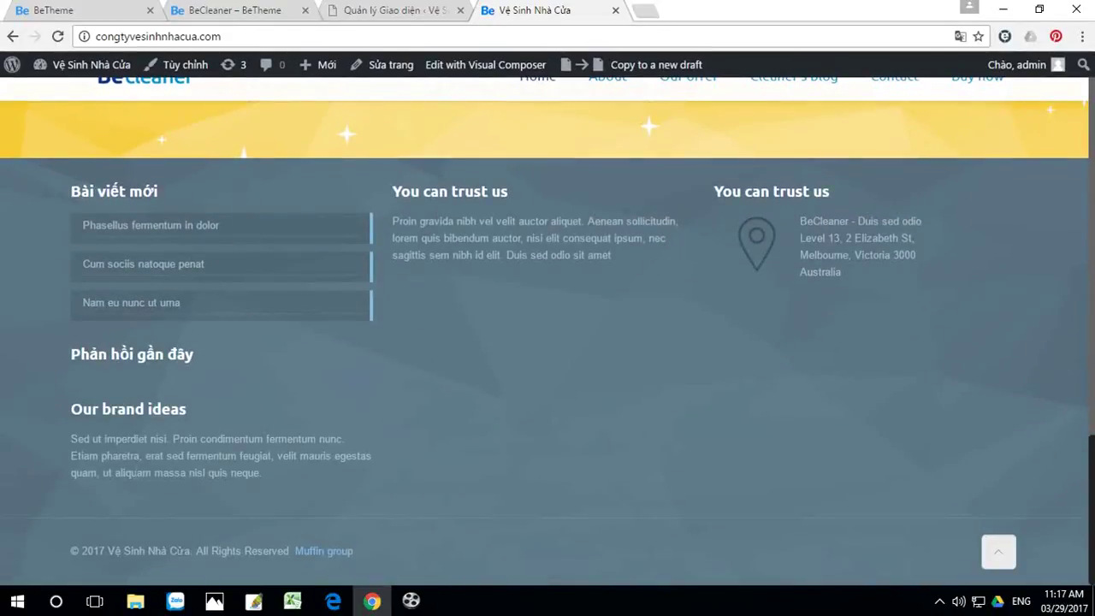
pyautogui.scroll(15, 508, 466)
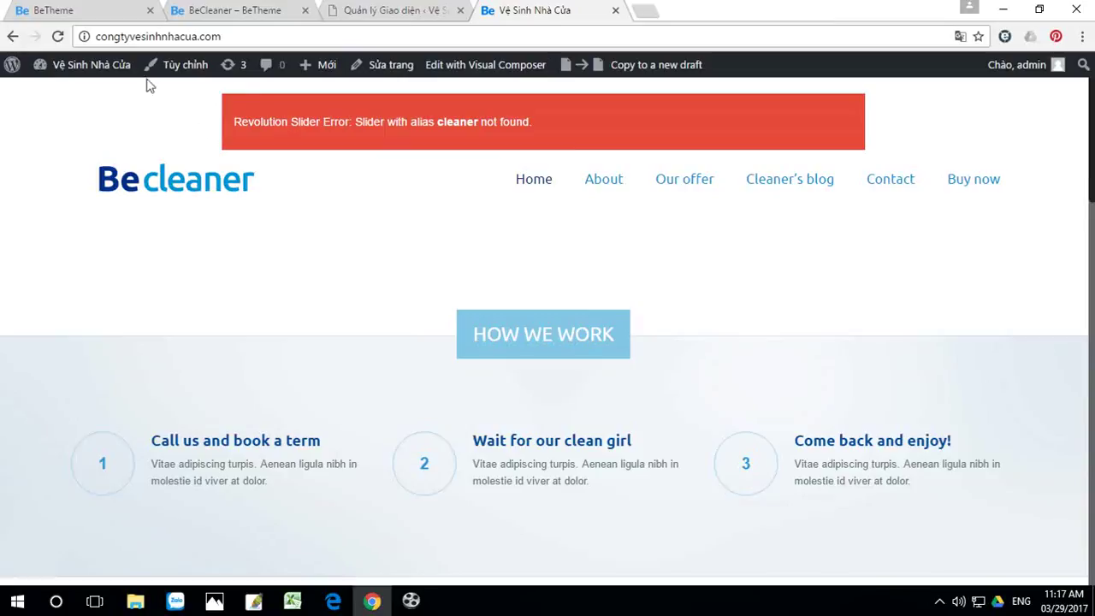
pyautogui.moveTo(96, 74)
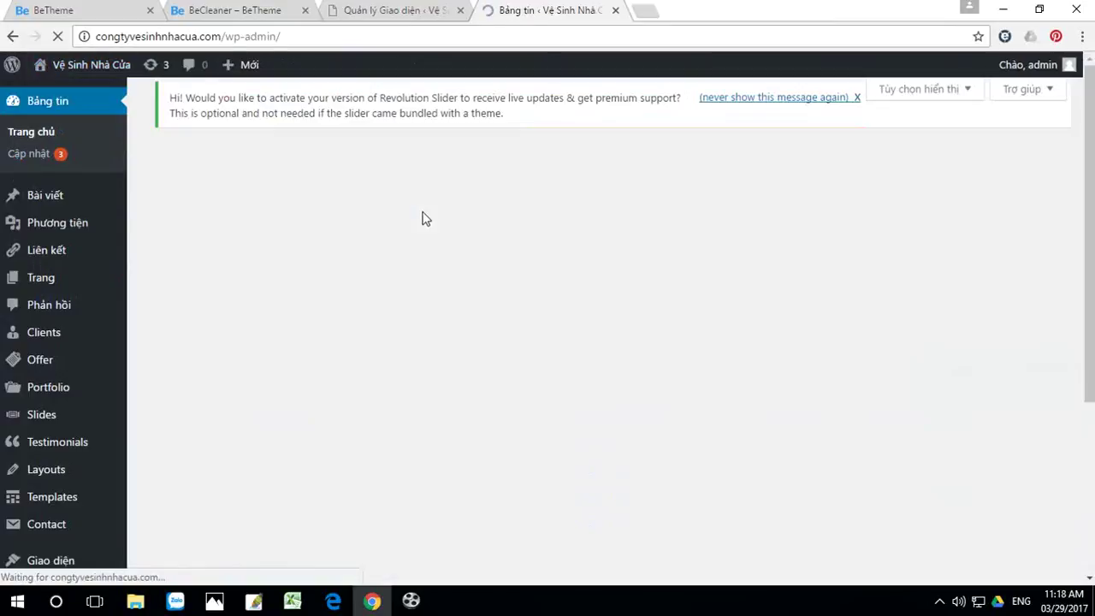
# Step: Go to the Widgets page and inspect the Blog sidebar's text widget
pyautogui.scroll(-4, 285, 266)
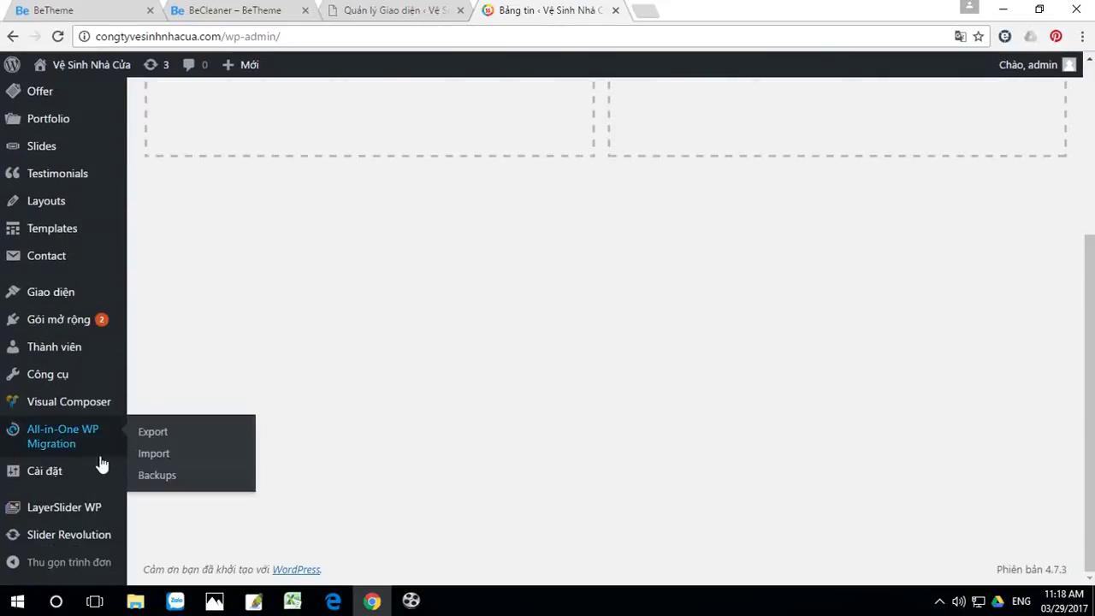
pyautogui.moveTo(46, 472)
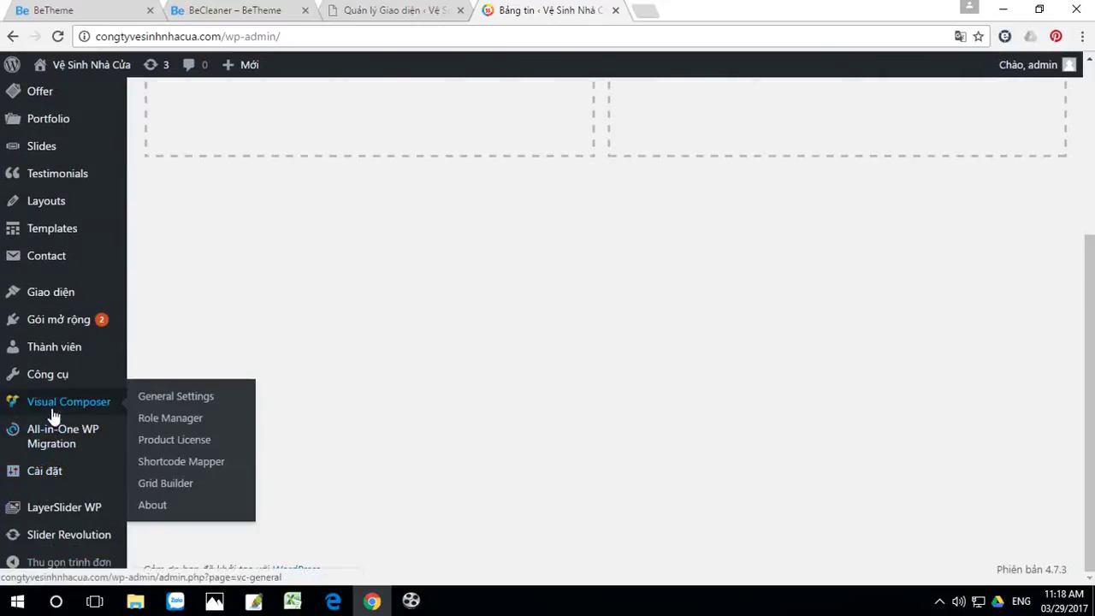
pyautogui.moveTo(49, 306)
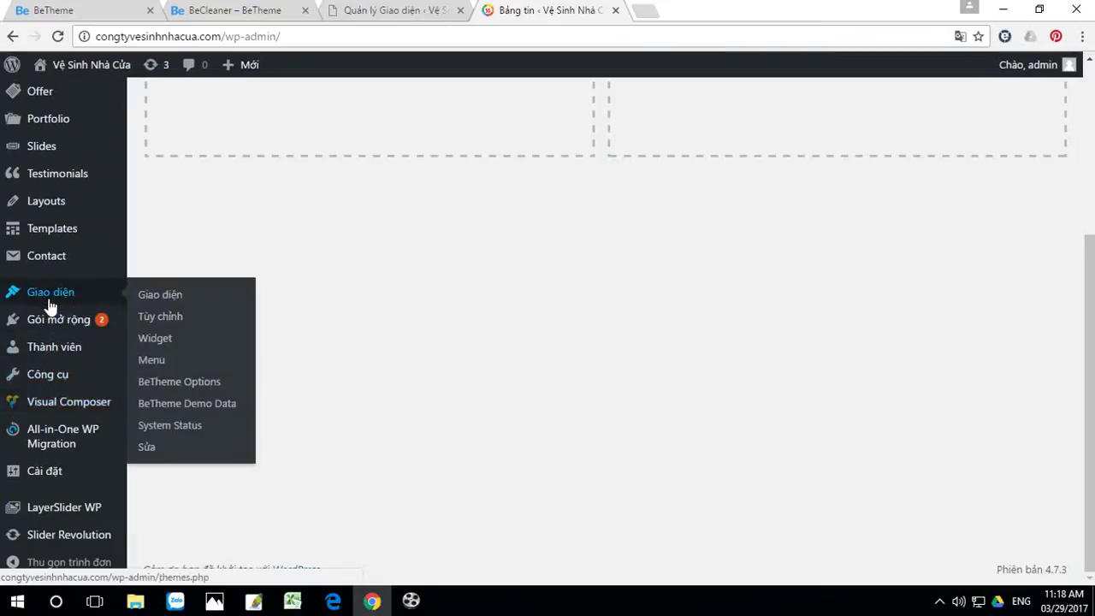
pyautogui.click(159, 339)
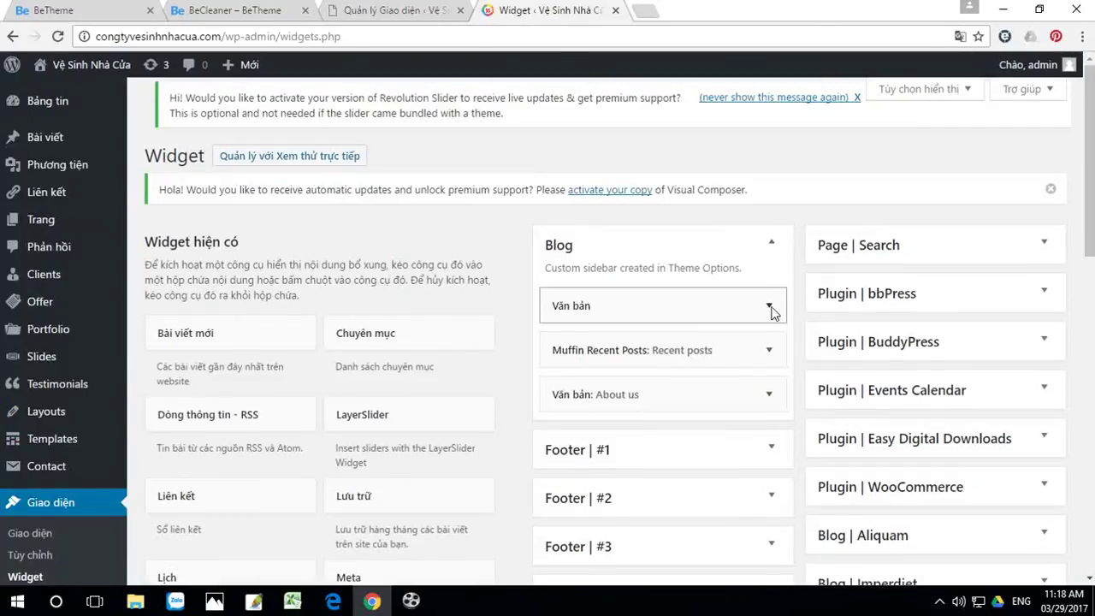
pyautogui.click(768, 306)
pyautogui.scroll(-2, 633, 460)
pyautogui.scroll(-2, 603, 479)
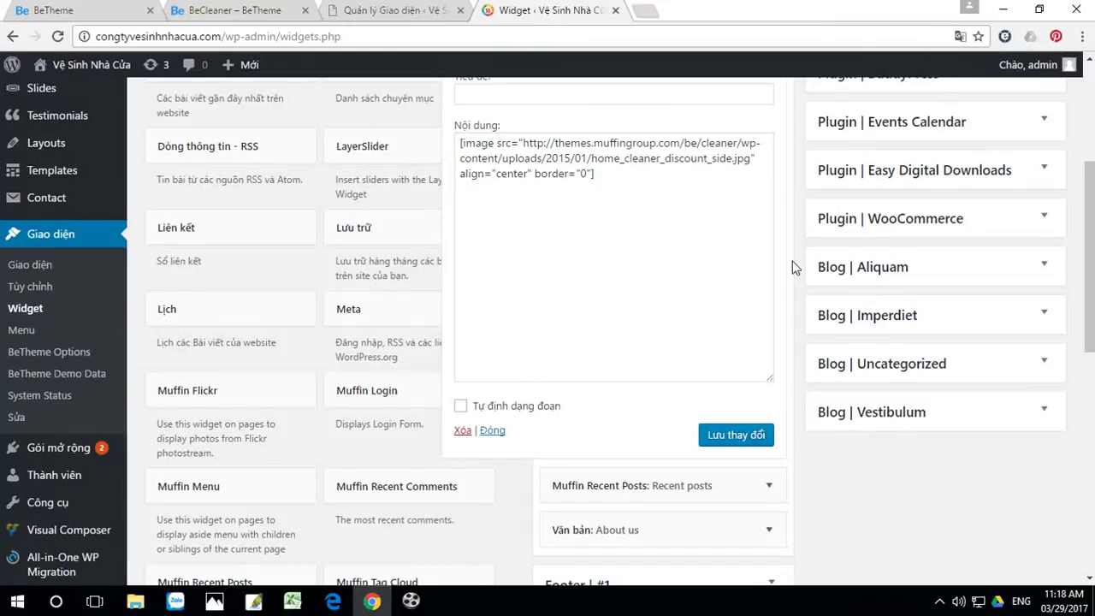
pyautogui.scroll(4, 770, 257)
pyautogui.click(771, 278)
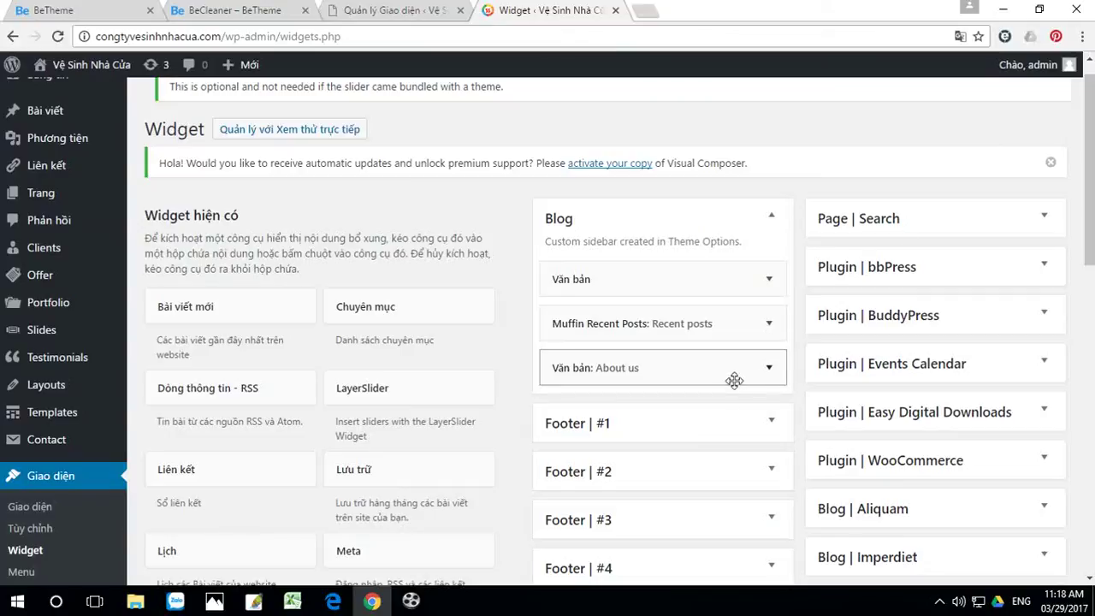
pyautogui.scroll(-3, 776, 409)
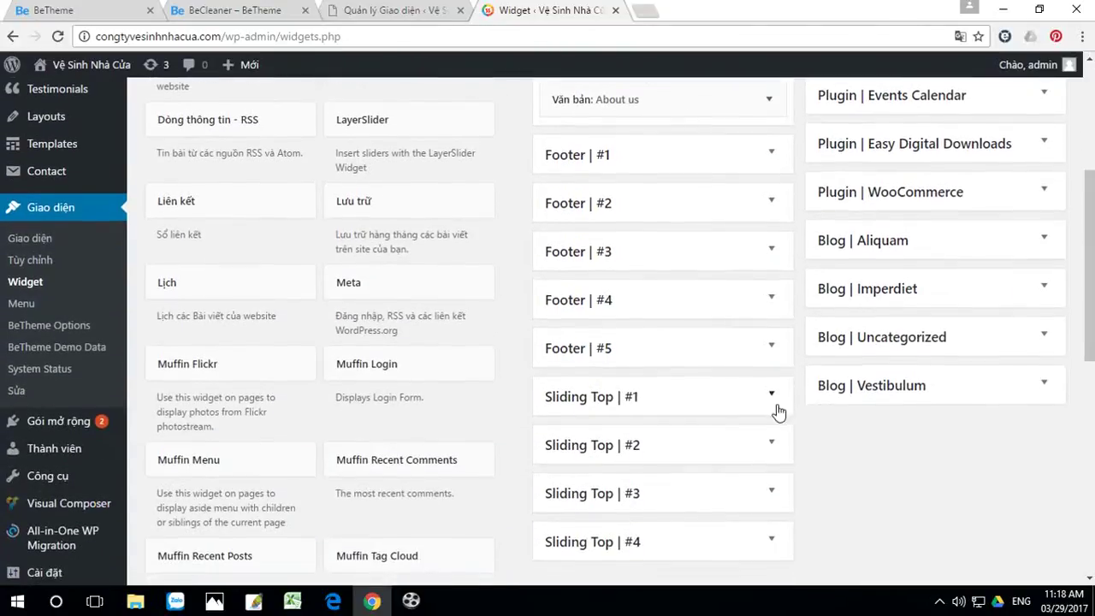
pyautogui.scroll(1, 777, 409)
# Step: Delete the Recent Posts and Recent Comments widgets from Footer #1, then view the homepage
pyautogui.click(773, 208)
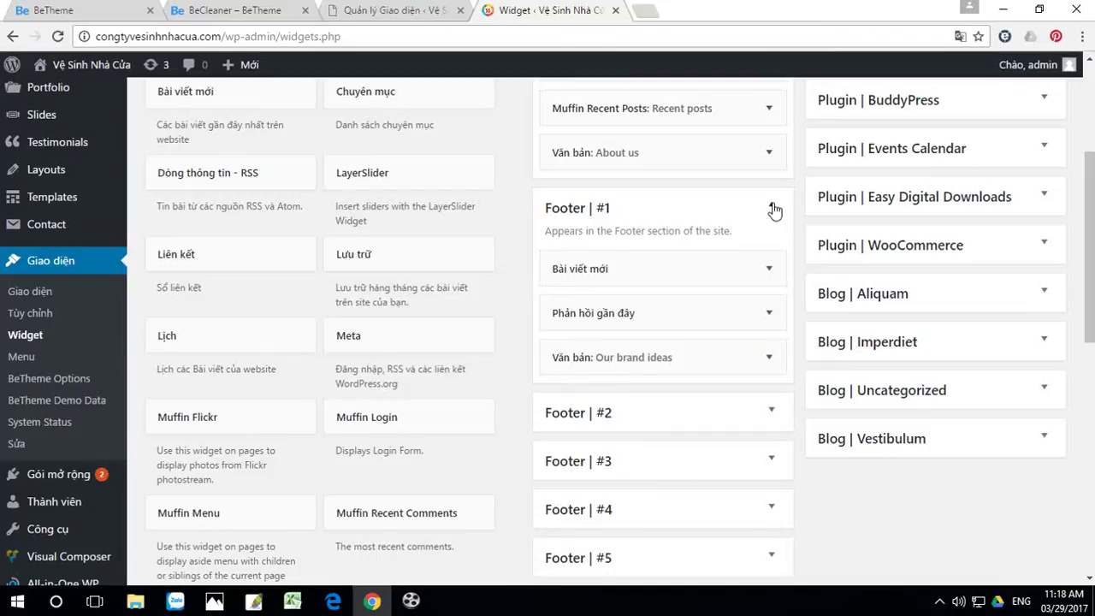
pyautogui.click(768, 270)
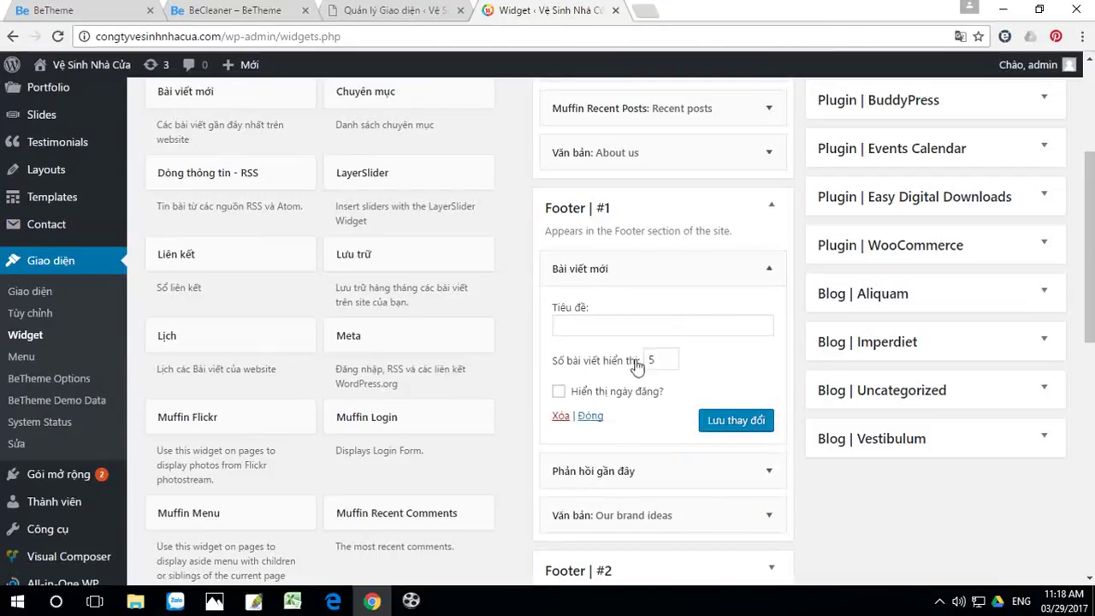
pyautogui.click(560, 416)
pyautogui.click(740, 278)
pyautogui.click(562, 384)
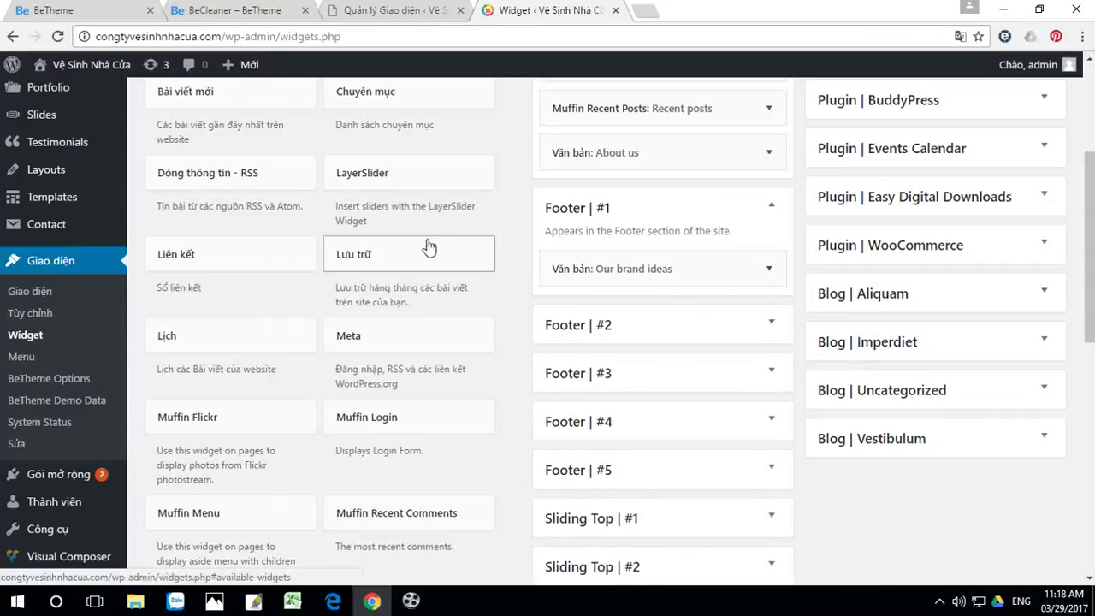
pyautogui.click(92, 64)
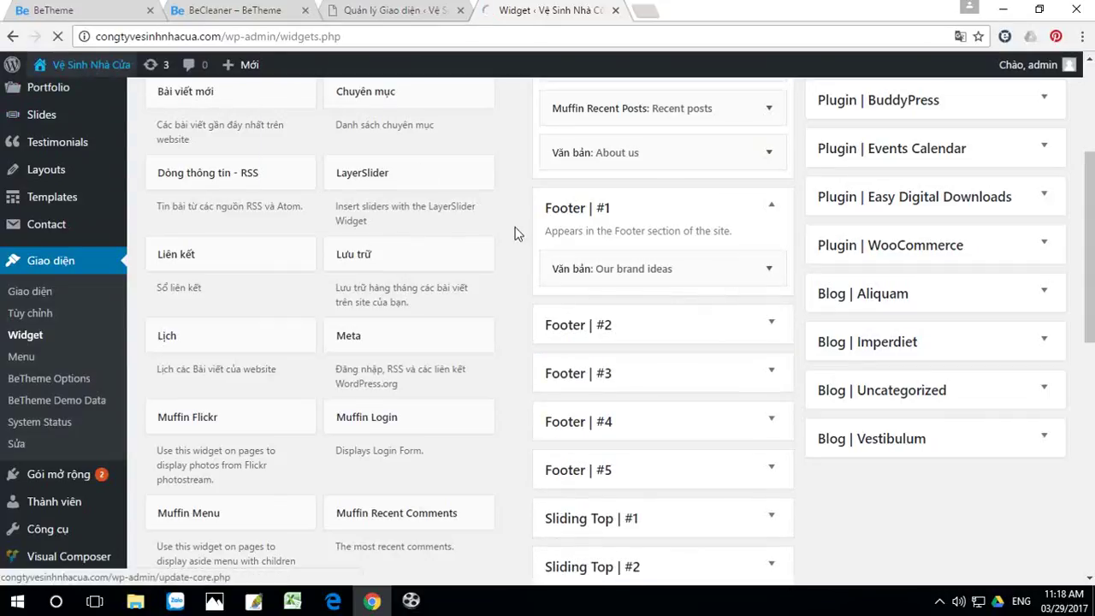
# Step: Check the homepage footer's 'Our brand ideas' text, then return to the admin dashboard
pyautogui.scroll(-15, 557, 266)
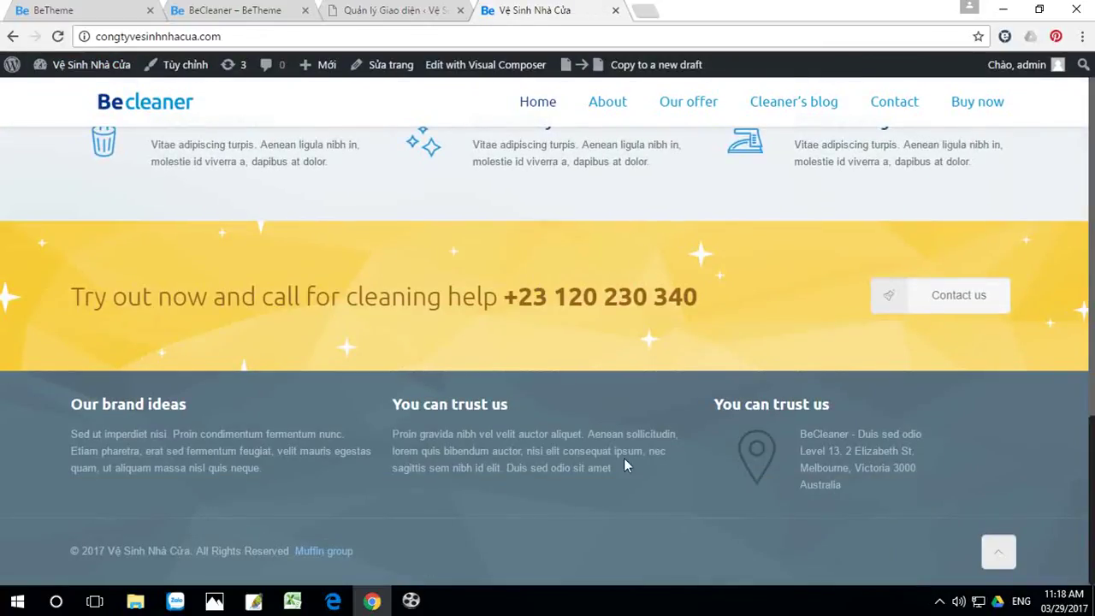
pyautogui.scroll(10, 380, 385)
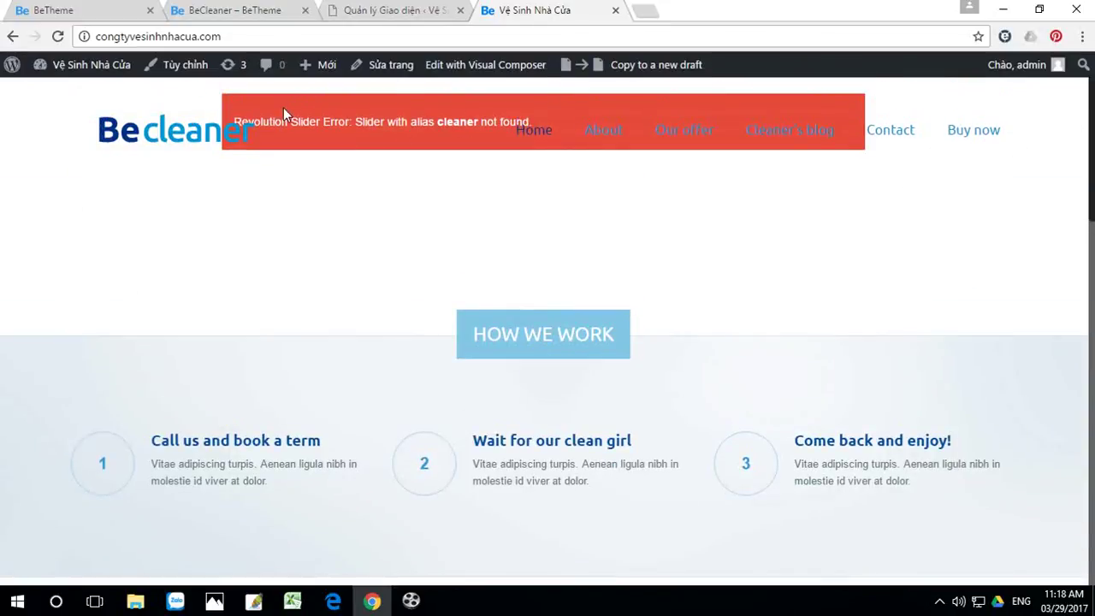
pyautogui.click(90, 63)
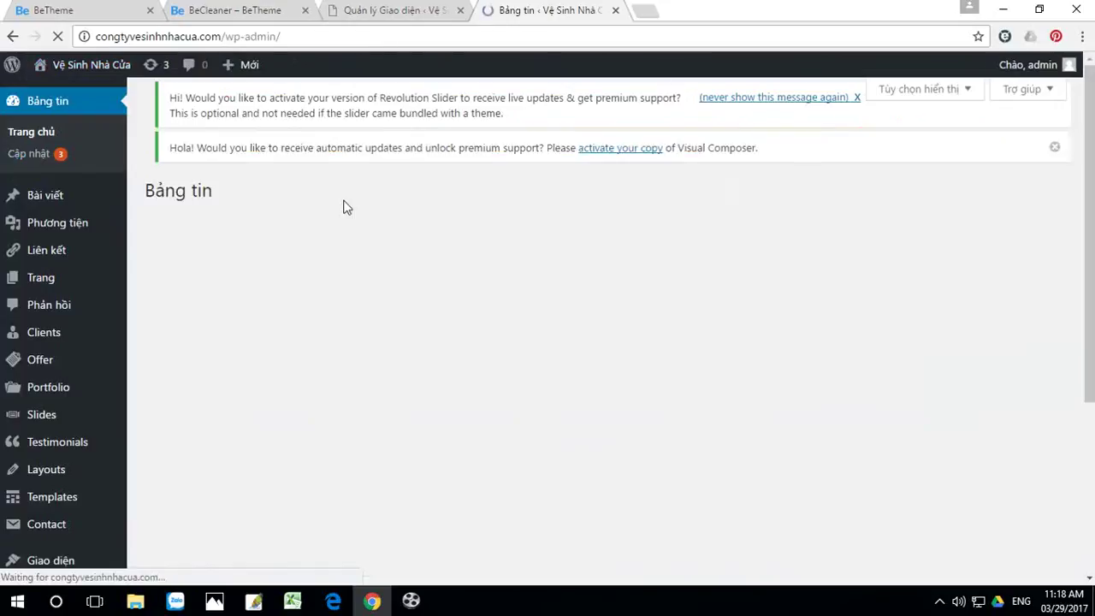
# Step: Go to Slider Revolution and start an Import Slider from a file
pyautogui.scroll(-3, 117, 345)
pyautogui.moveTo(92, 385)
pyautogui.moveTo(70, 544)
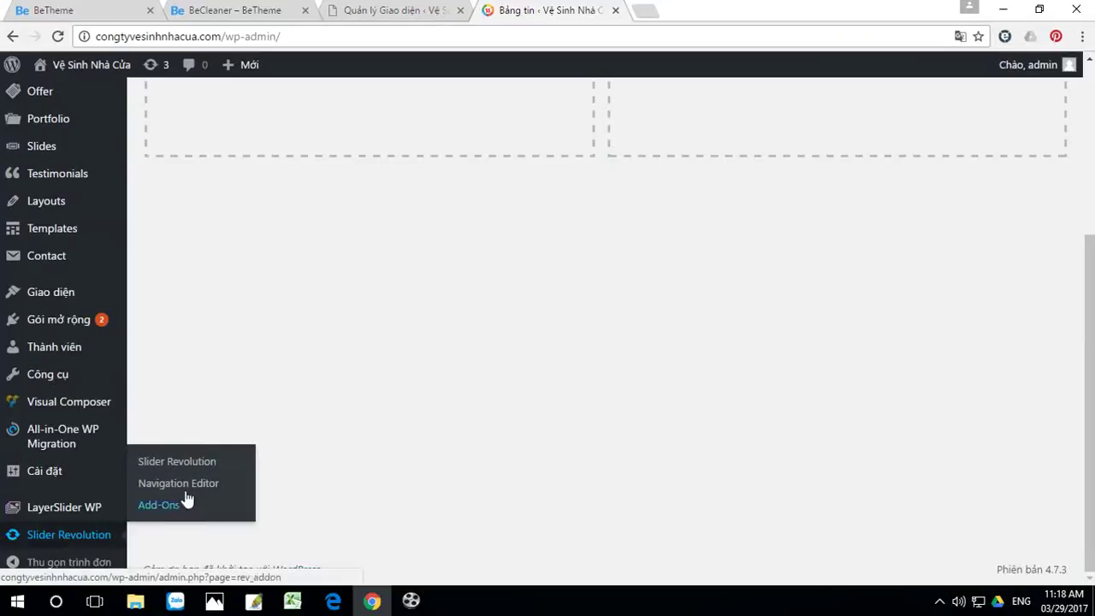
pyautogui.click(205, 517)
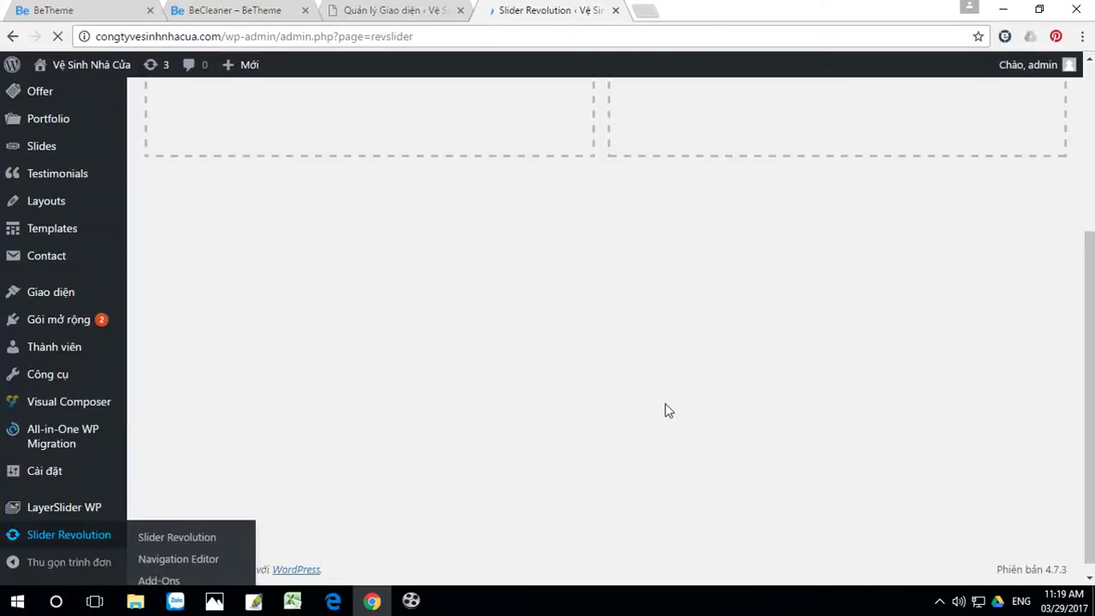
pyautogui.scroll(-2, 650, 376)
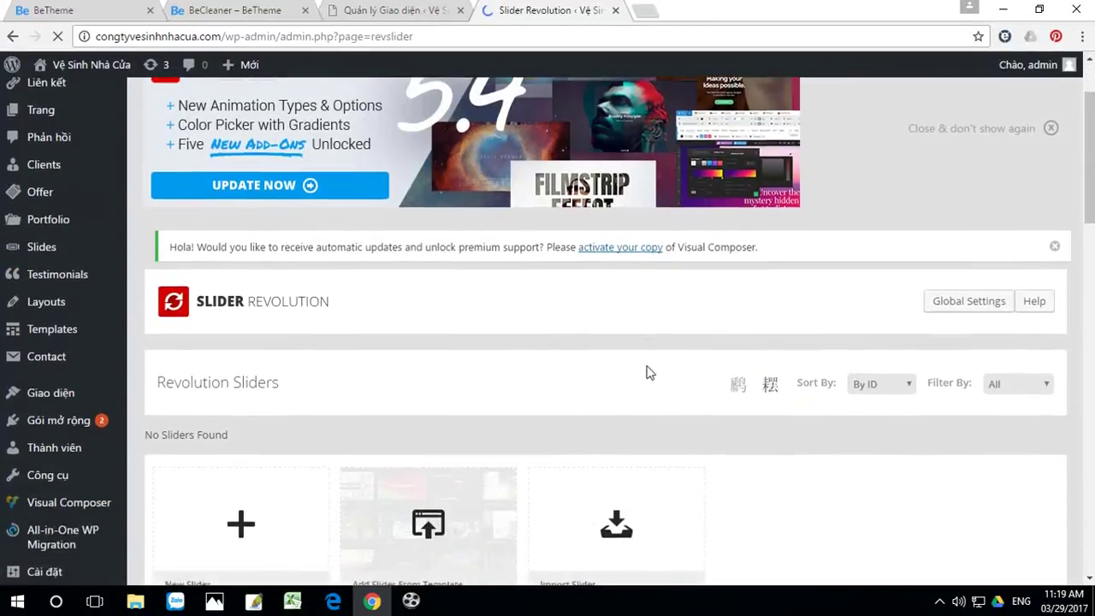
pyautogui.scroll(-1, 650, 373)
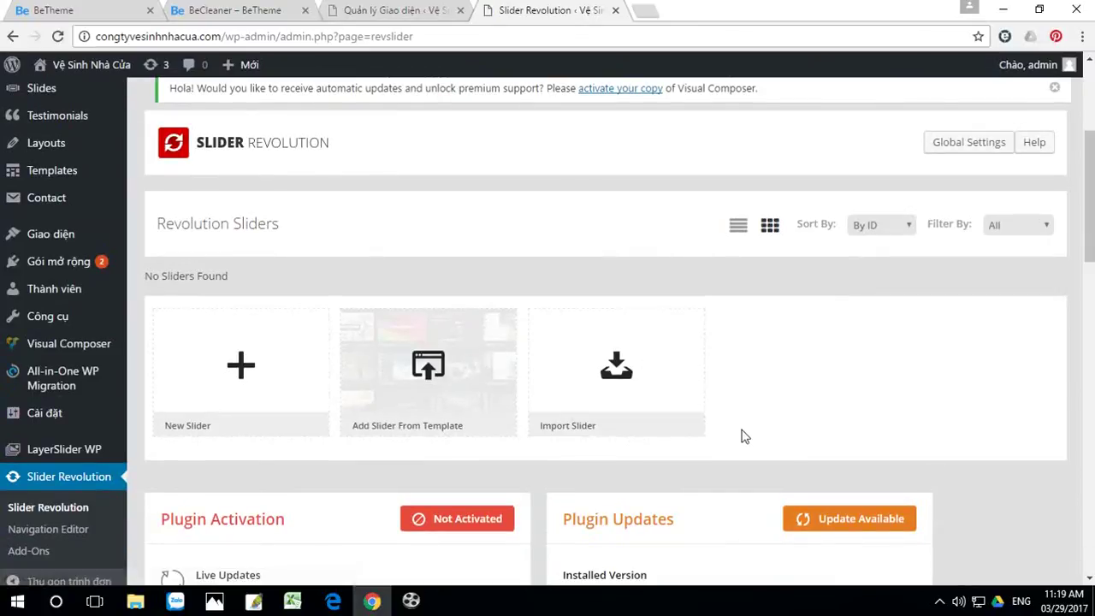
pyautogui.click(613, 368)
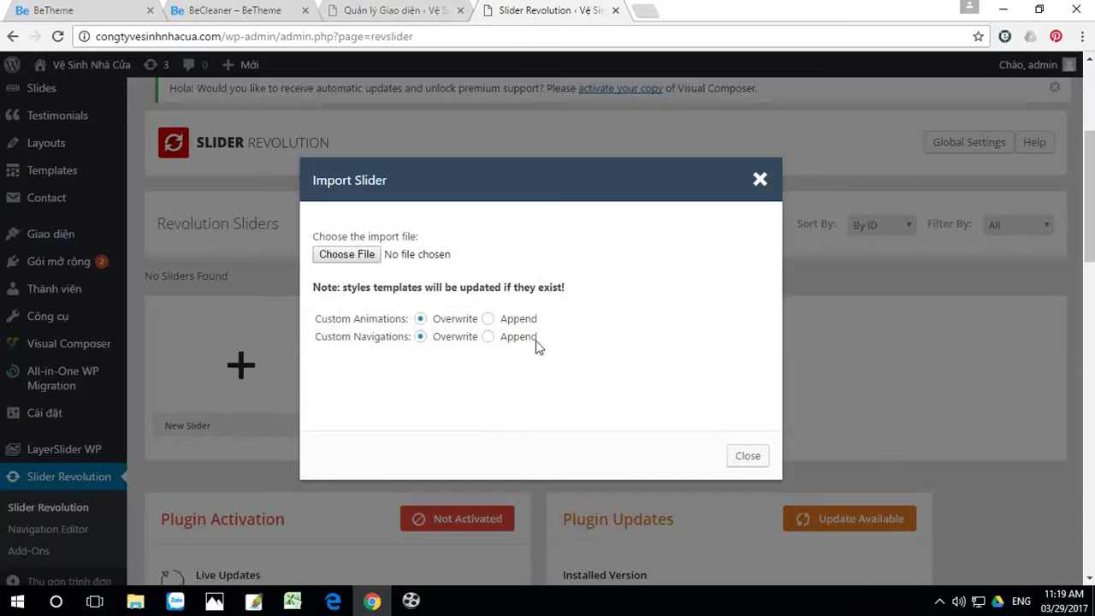
pyautogui.click(346, 254)
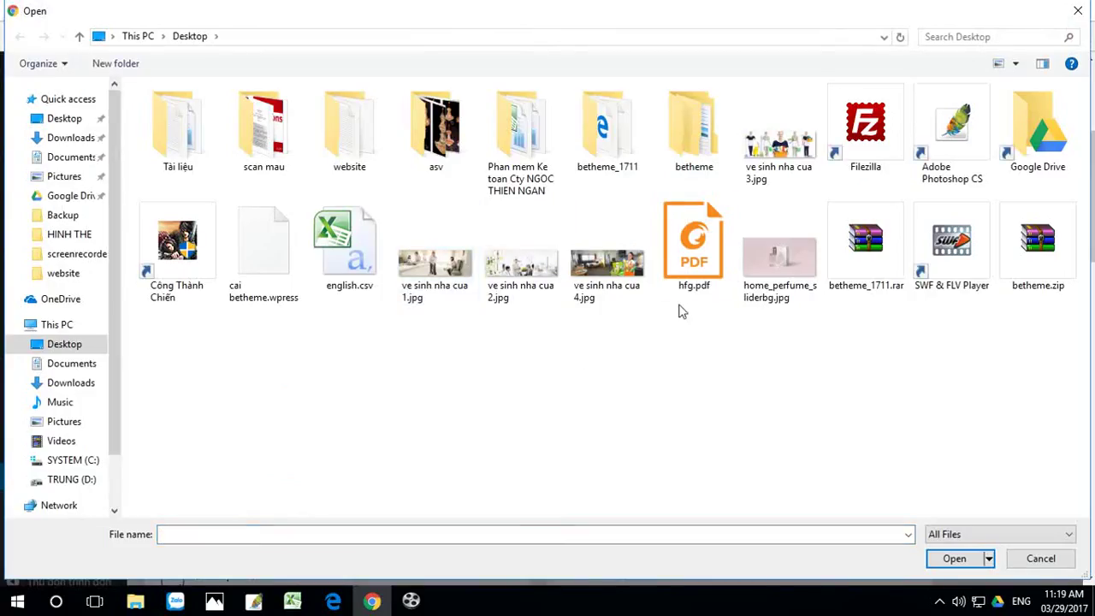
# Step: Choose betheme_1711/slider-revolution-demo/demos/cleaner.zip as the slider import file
pyautogui.doubleClick(606, 137)
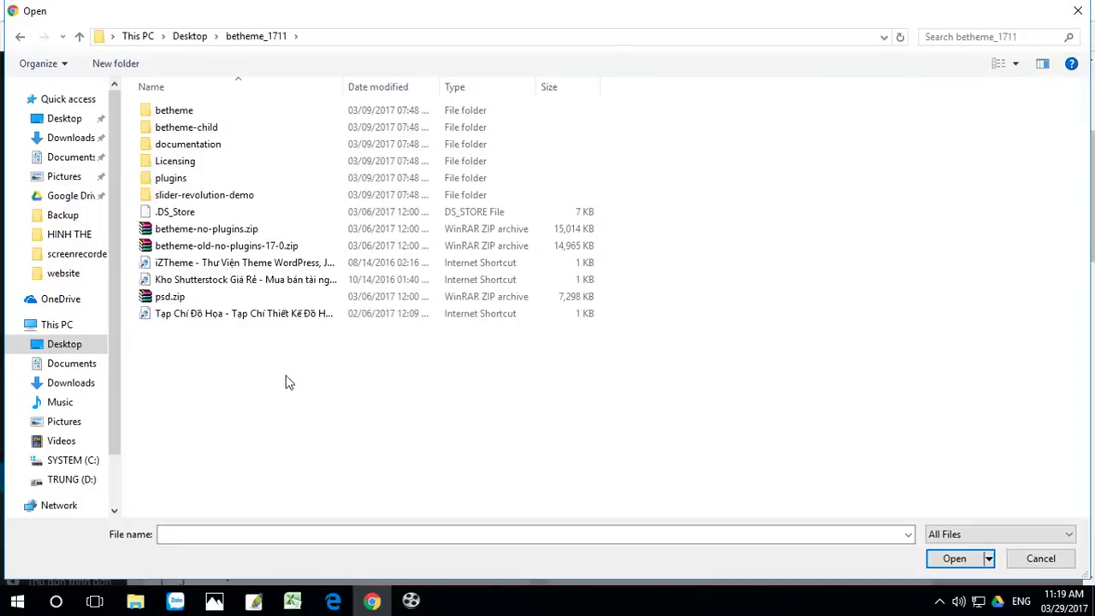
pyautogui.doubleClick(182, 198)
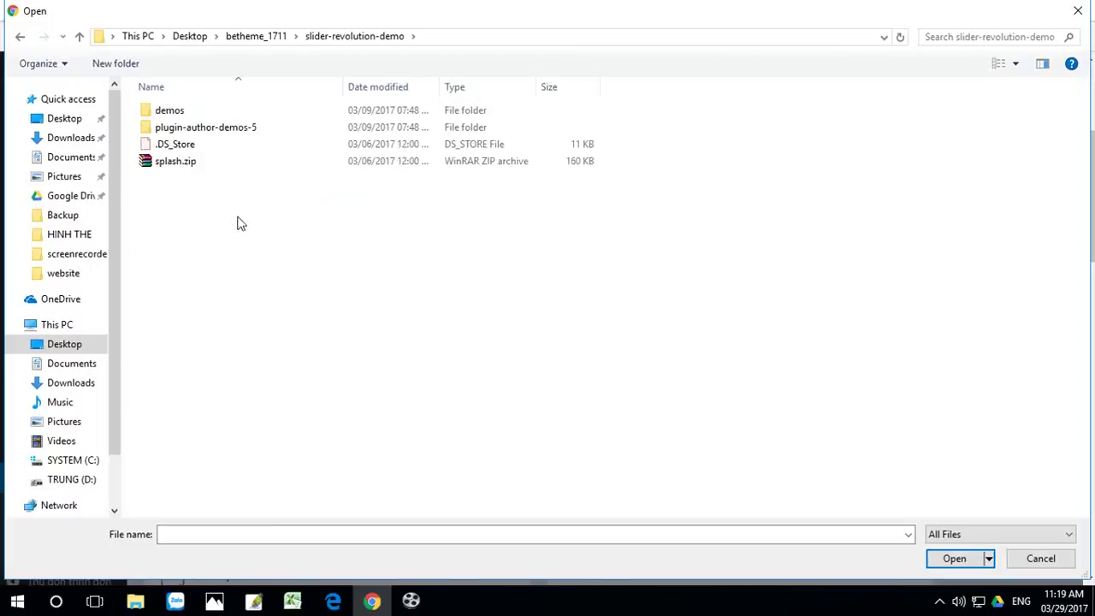
pyautogui.doubleClick(171, 113)
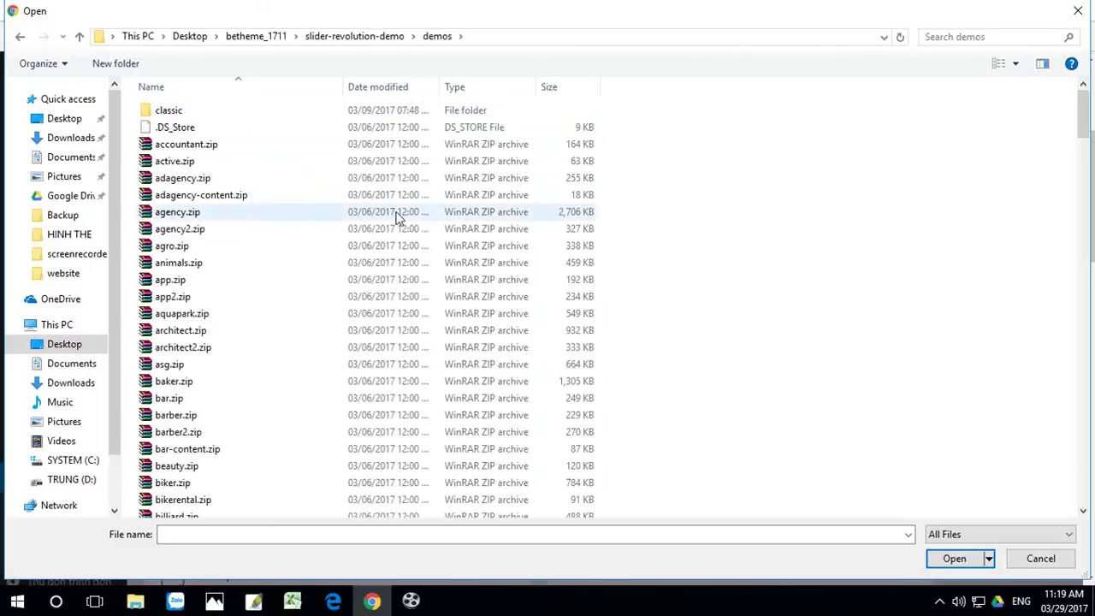
pyautogui.scroll(-3, 229, 240)
pyautogui.scroll(-1, 224, 248)
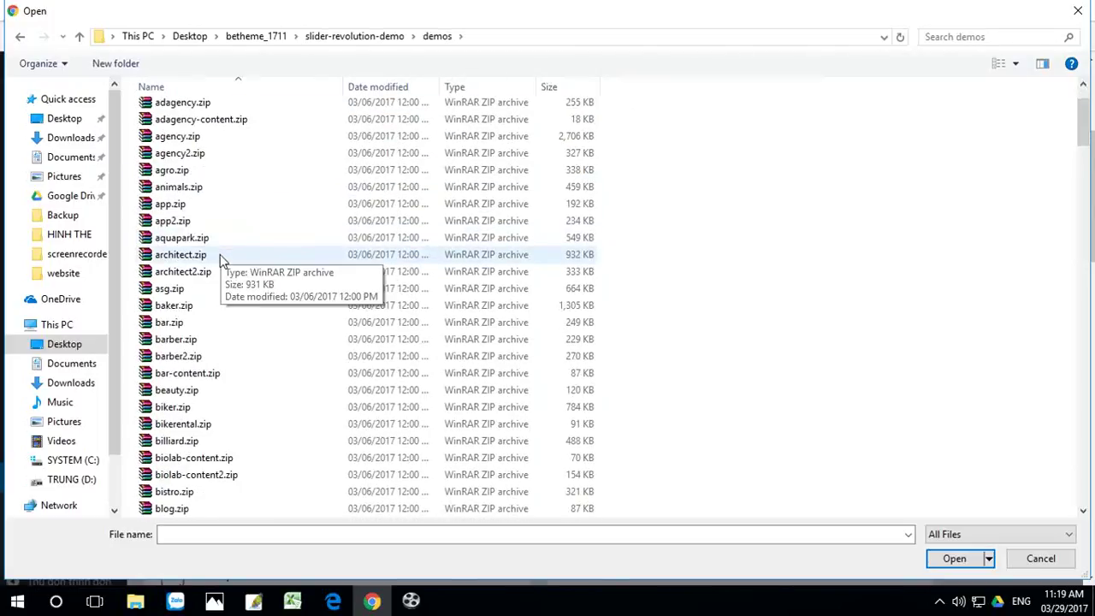
pyautogui.scroll(-1, 209, 330)
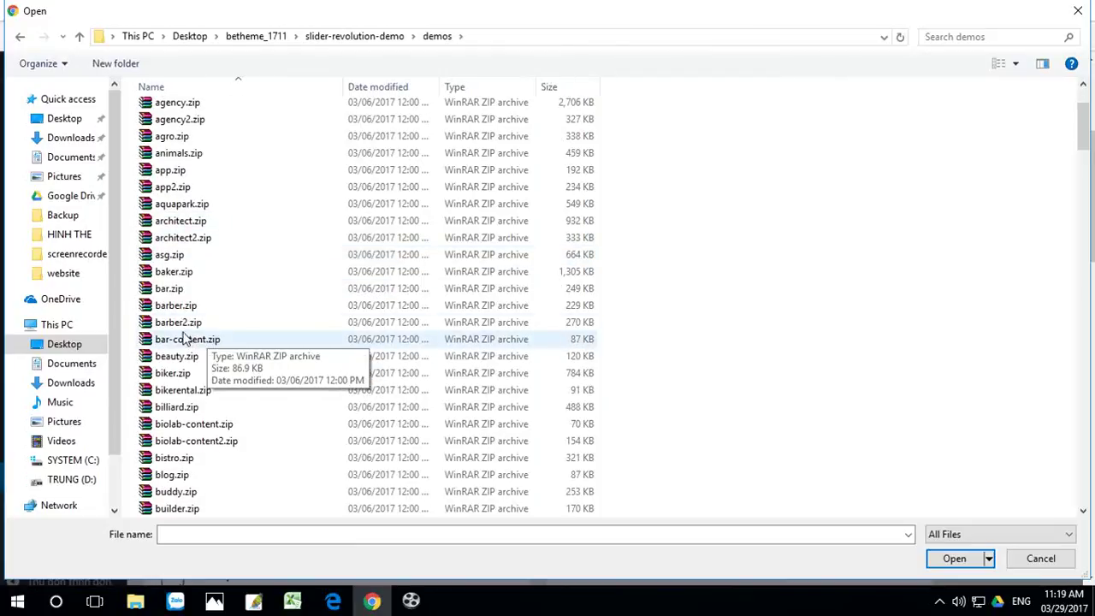
pyautogui.scroll(-1, 184, 340)
pyautogui.scroll(-2, 189, 419)
pyautogui.scroll(-4, 190, 432)
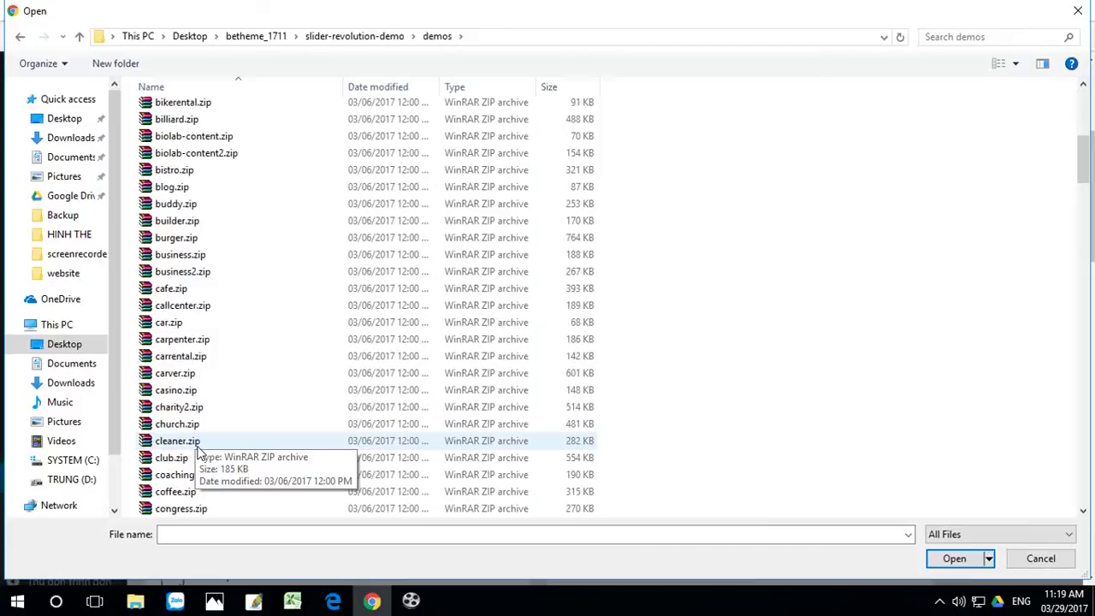
pyautogui.scroll(-1, 197, 449)
pyautogui.click(181, 425)
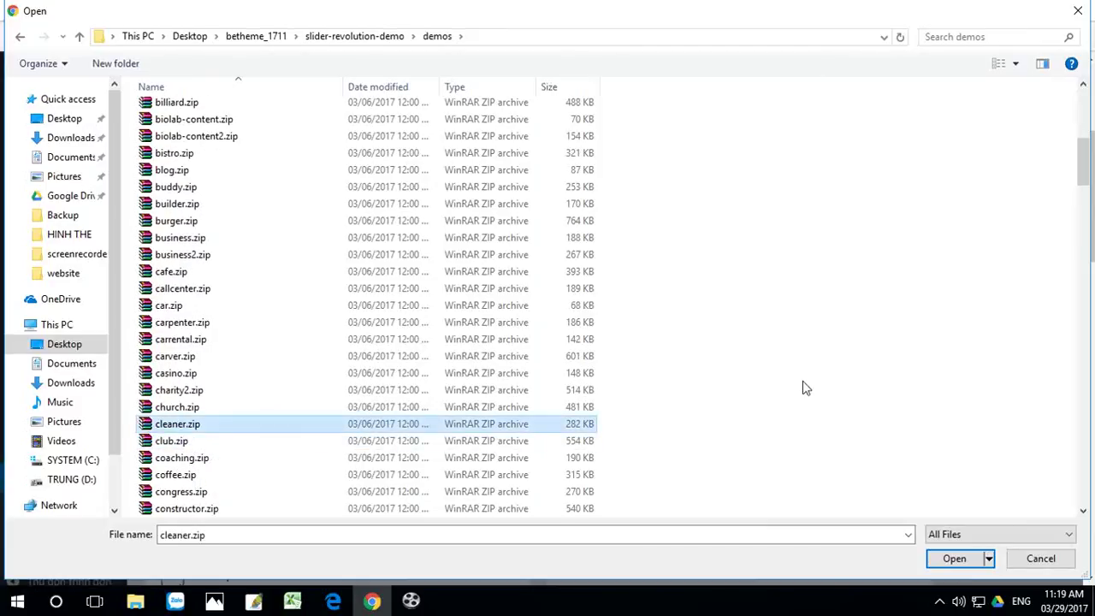
pyautogui.click(955, 559)
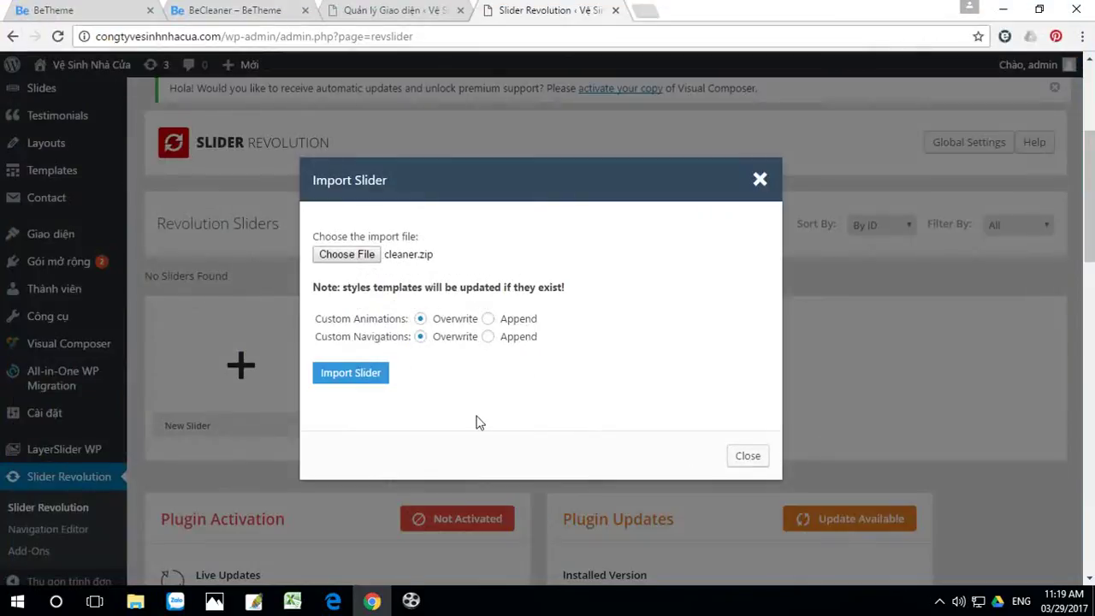
# Step: Install the cleaner slider, then scroll through the live homepage to review its sections
pyautogui.click(369, 376)
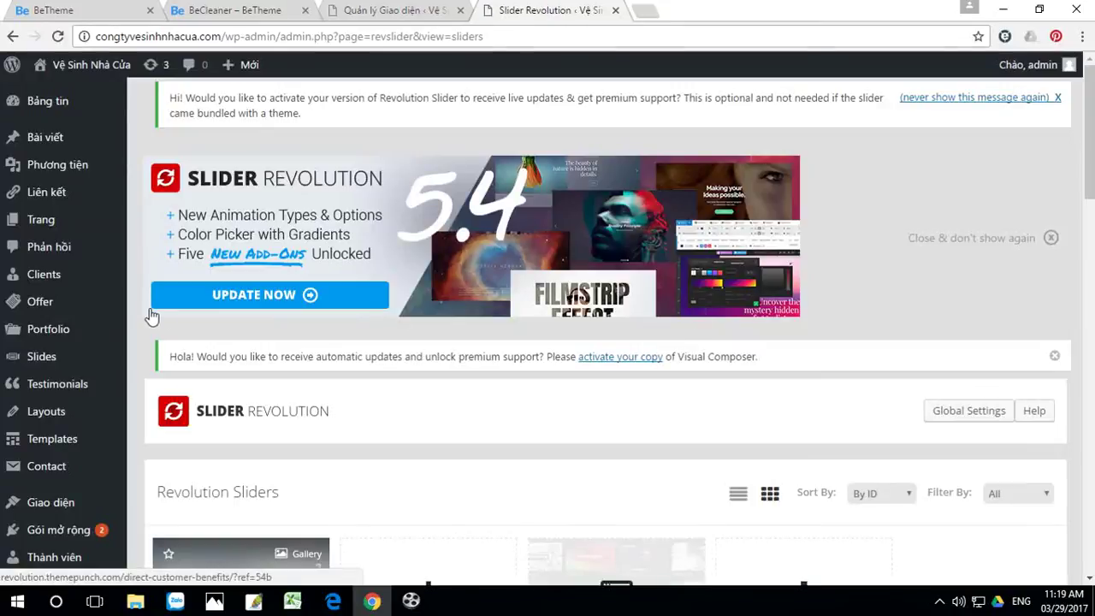
pyautogui.click(119, 66)
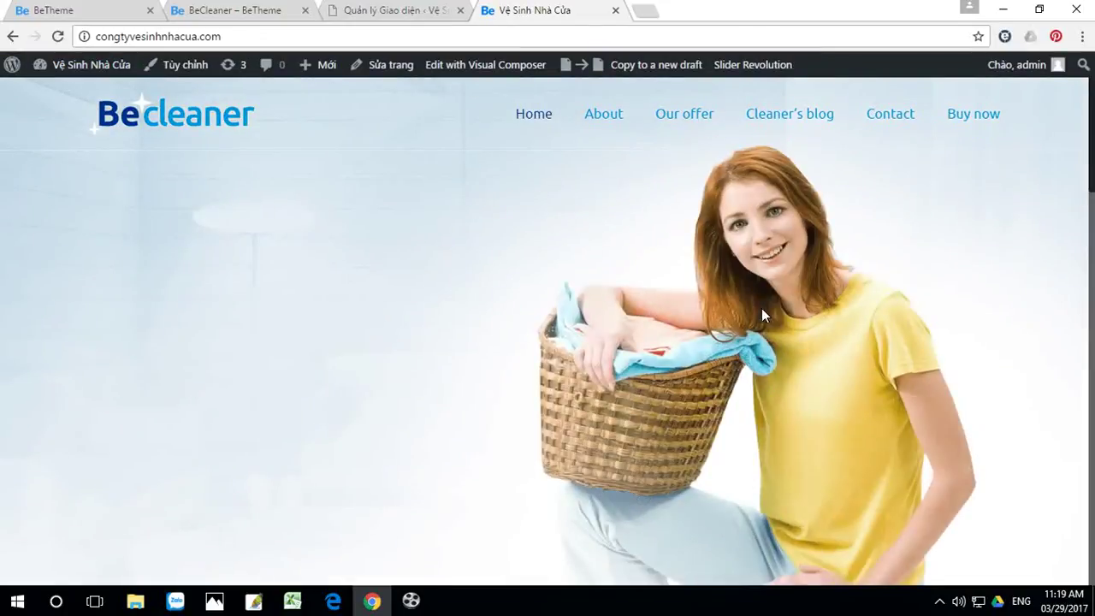
pyautogui.scroll(-1, 766, 314)
pyautogui.scroll(1, 765, 315)
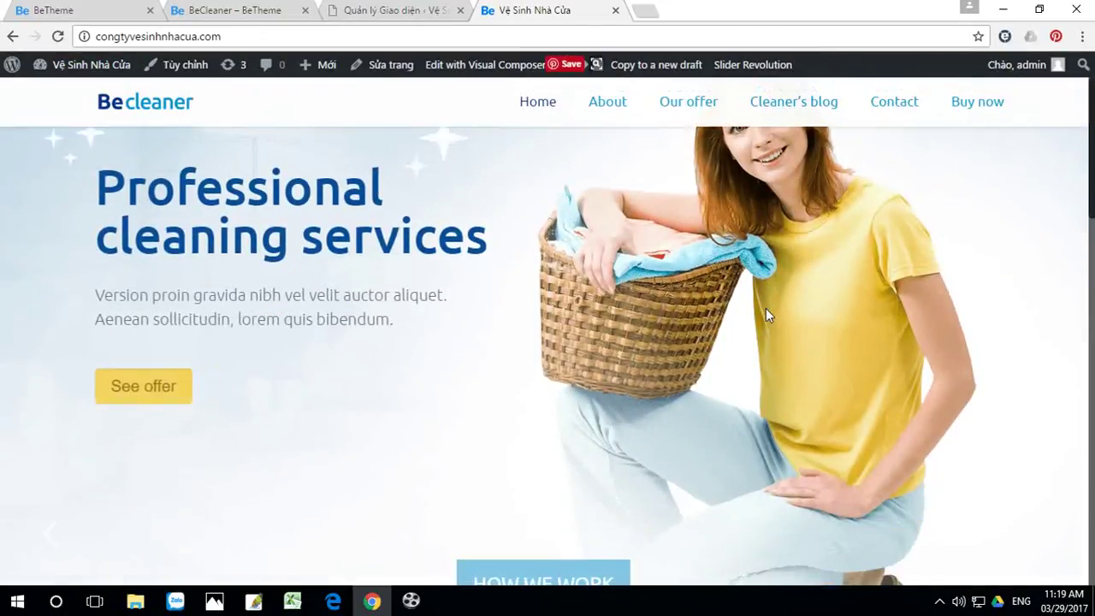
pyautogui.scroll(-1, 766, 315)
pyautogui.scroll(-9, 766, 309)
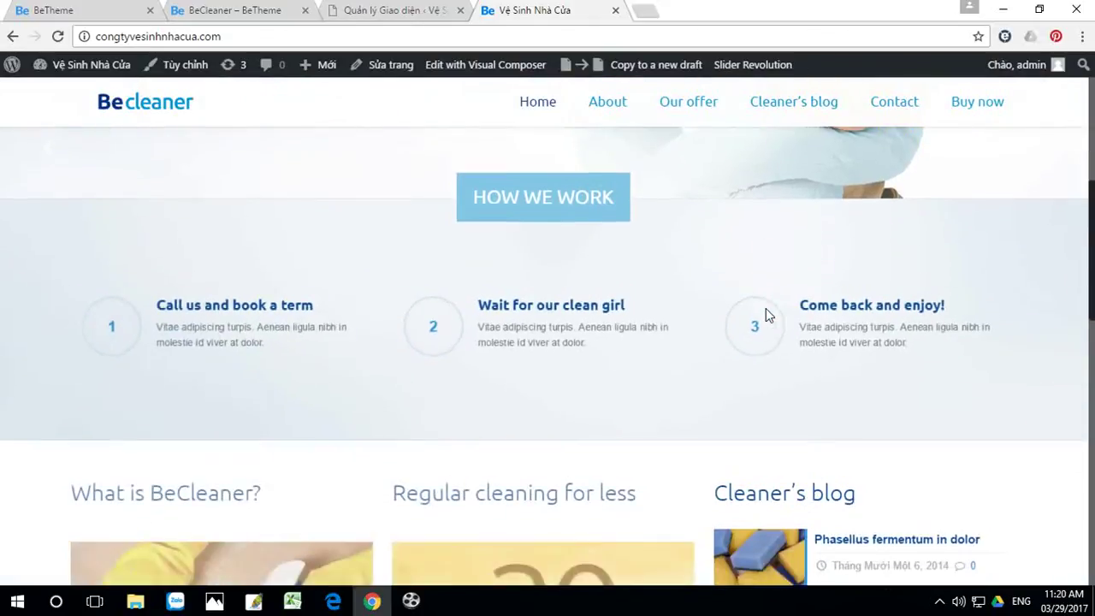
pyautogui.scroll(-7, 768, 317)
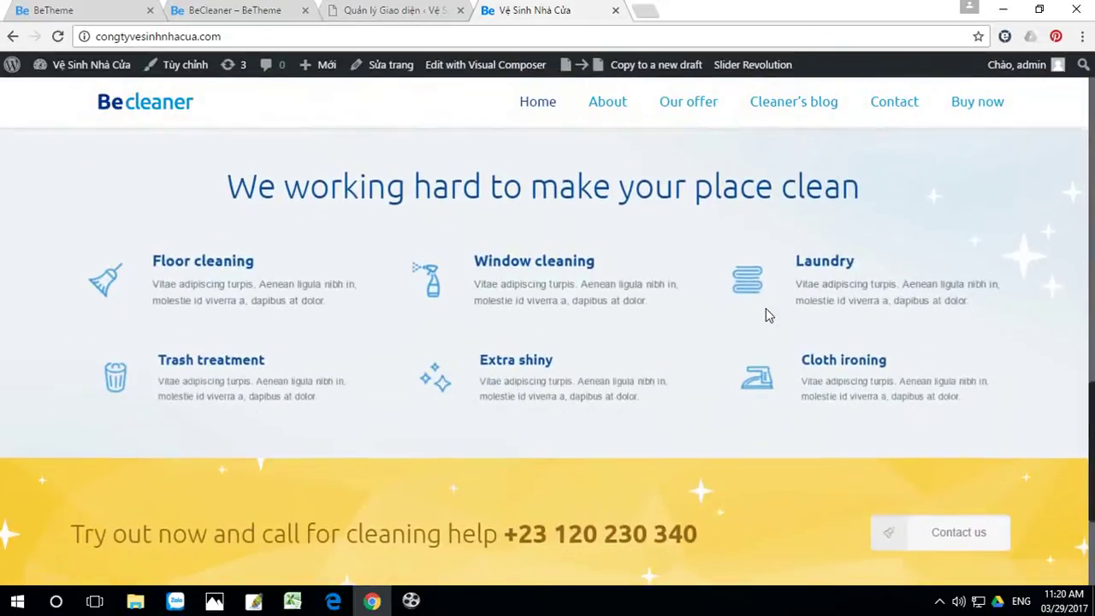
pyautogui.scroll(16, 767, 315)
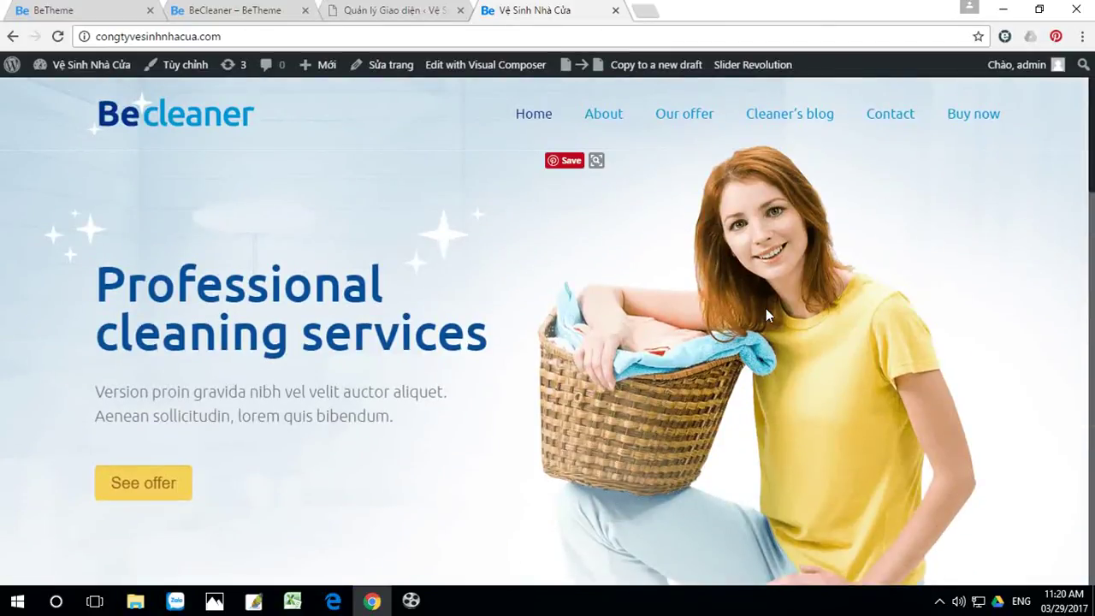
pyautogui.scroll(-15, 646, 362)
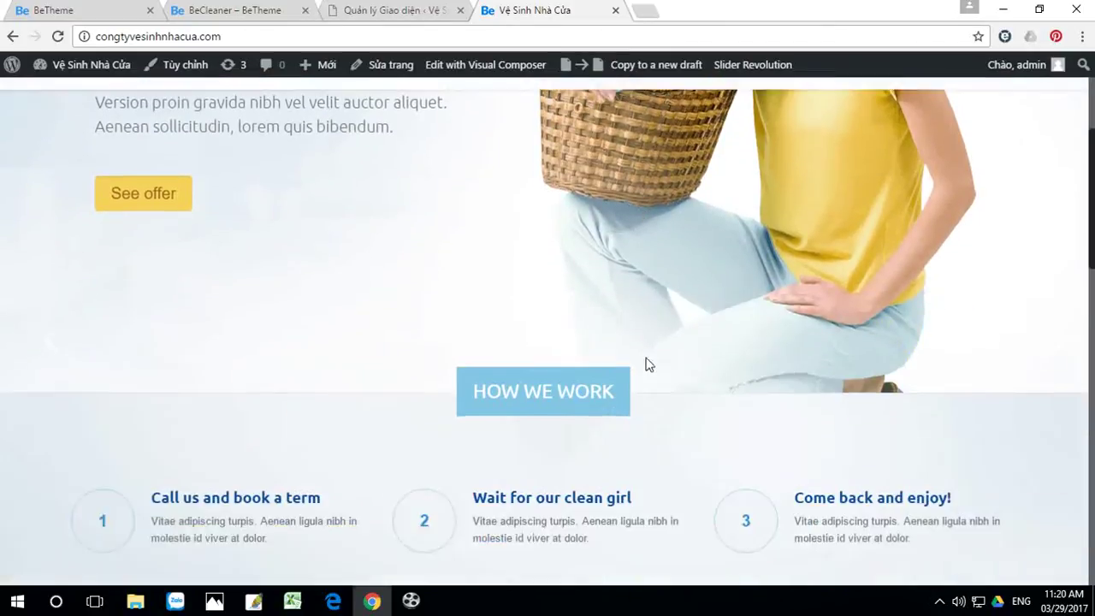
pyautogui.scroll(12, 646, 363)
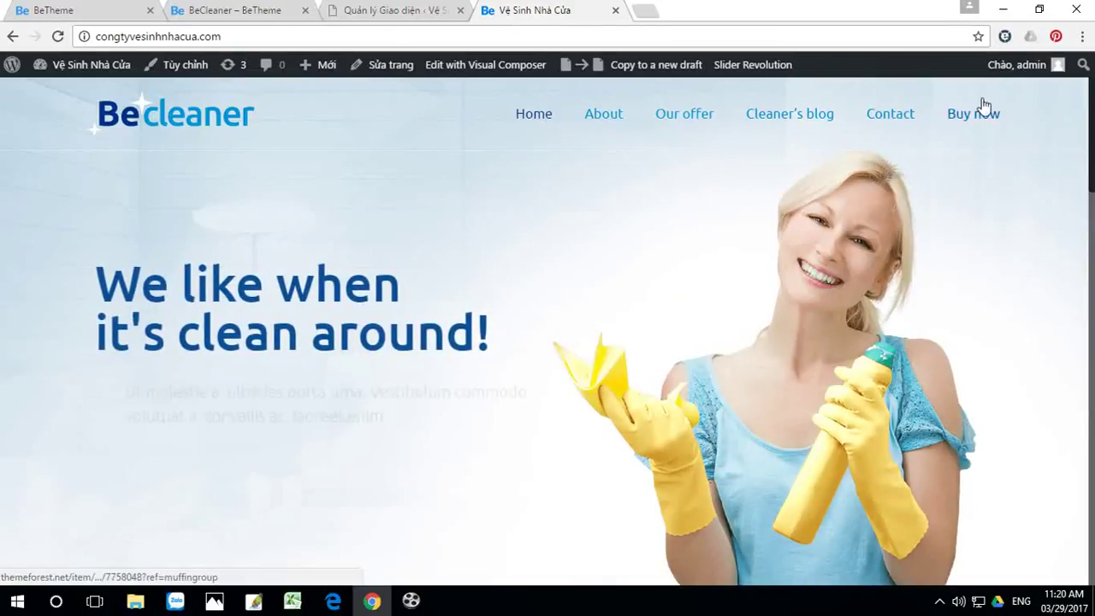
pyautogui.scroll(-1, 171, 340)
pyautogui.scroll(-1, 151, 240)
pyautogui.scroll(-5, 467, 320)
pyautogui.scroll(-6, 504, 327)
pyautogui.scroll(8, 626, 286)
pyautogui.scroll(5, 573, 85)
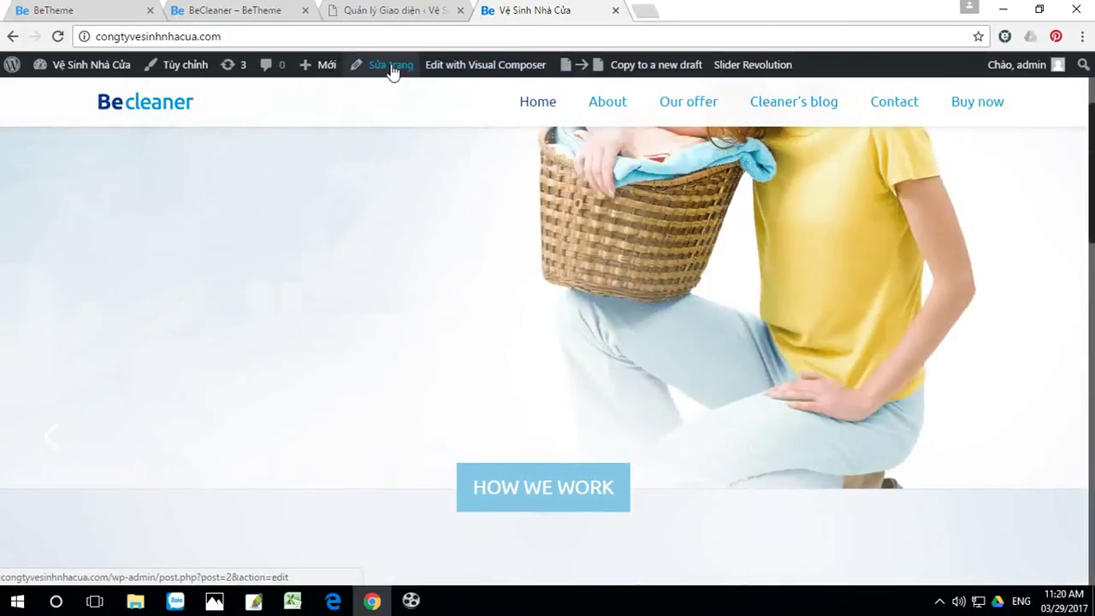
# Step: Edit the Home page and look over its Muffin Builder sections
pyautogui.click(388, 69)
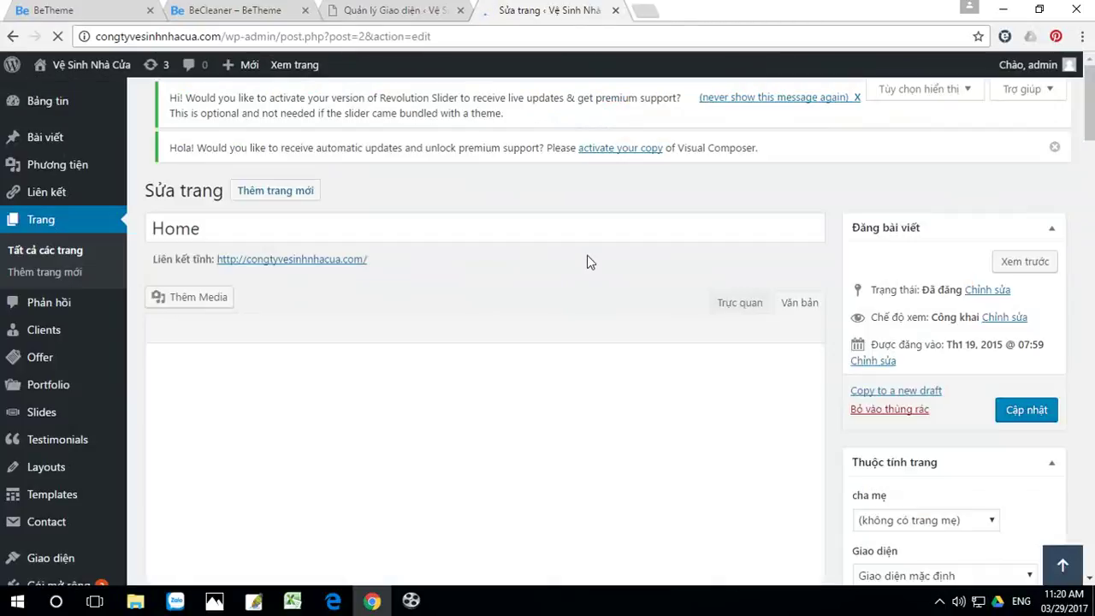
pyautogui.scroll(-4, 587, 261)
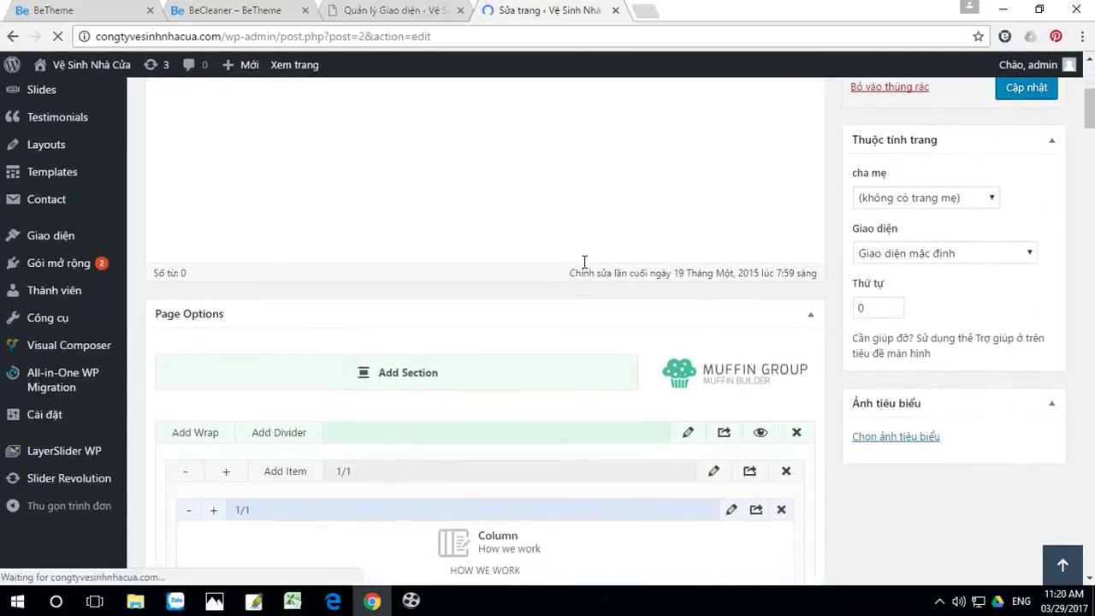
pyautogui.scroll(-5, 584, 260)
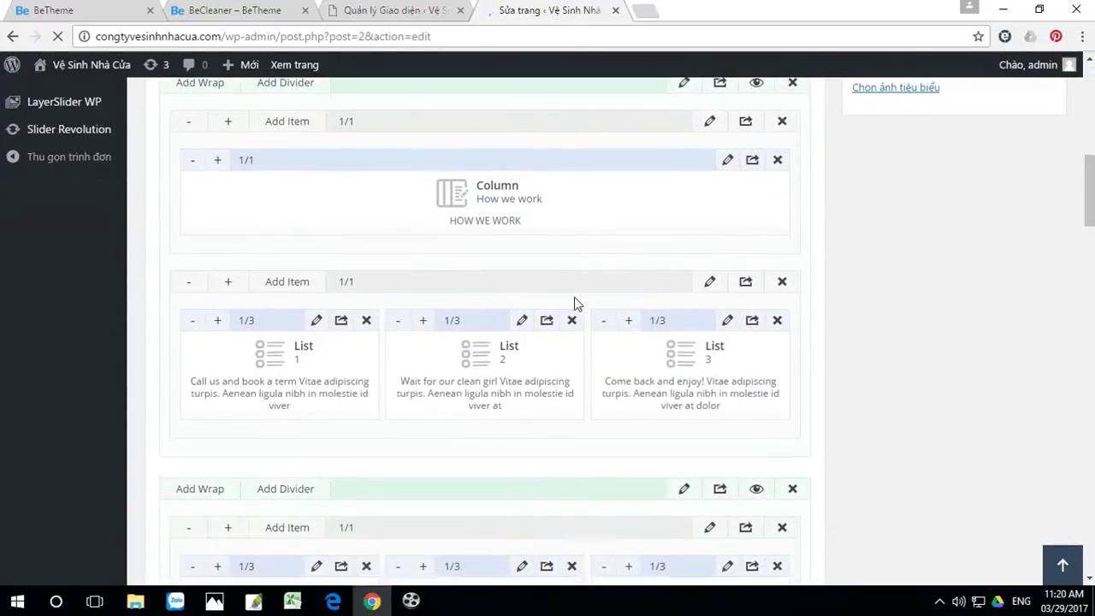
pyautogui.scroll(2, 611, 313)
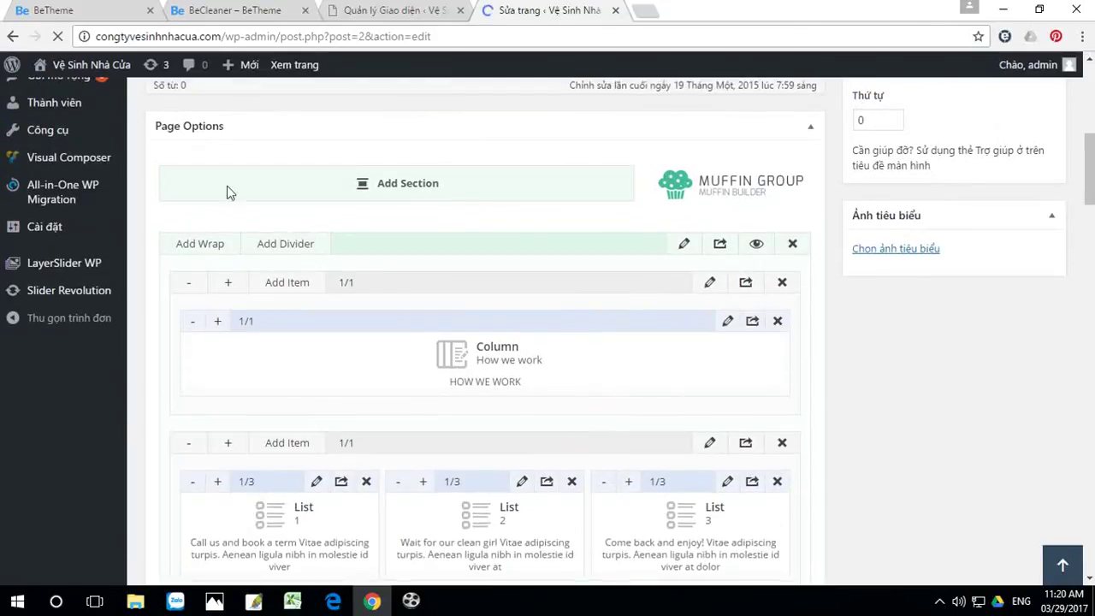
# Step: Load the live homepage in a new Chrome tab and switch to it
pyautogui.rightClick(93, 65)
pyautogui.click(141, 73)
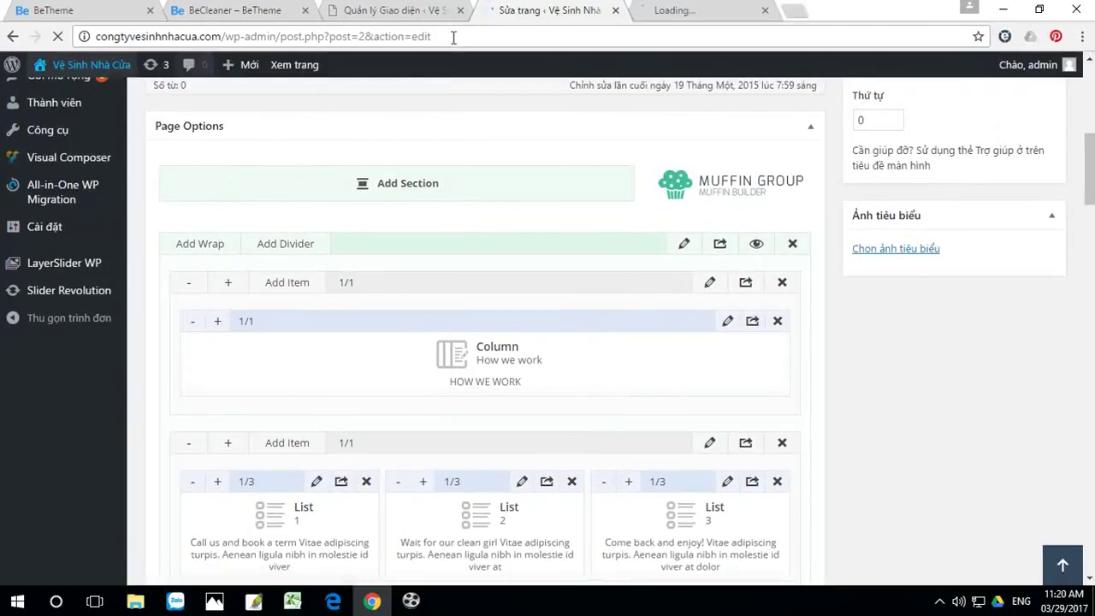
pyautogui.click(703, 10)
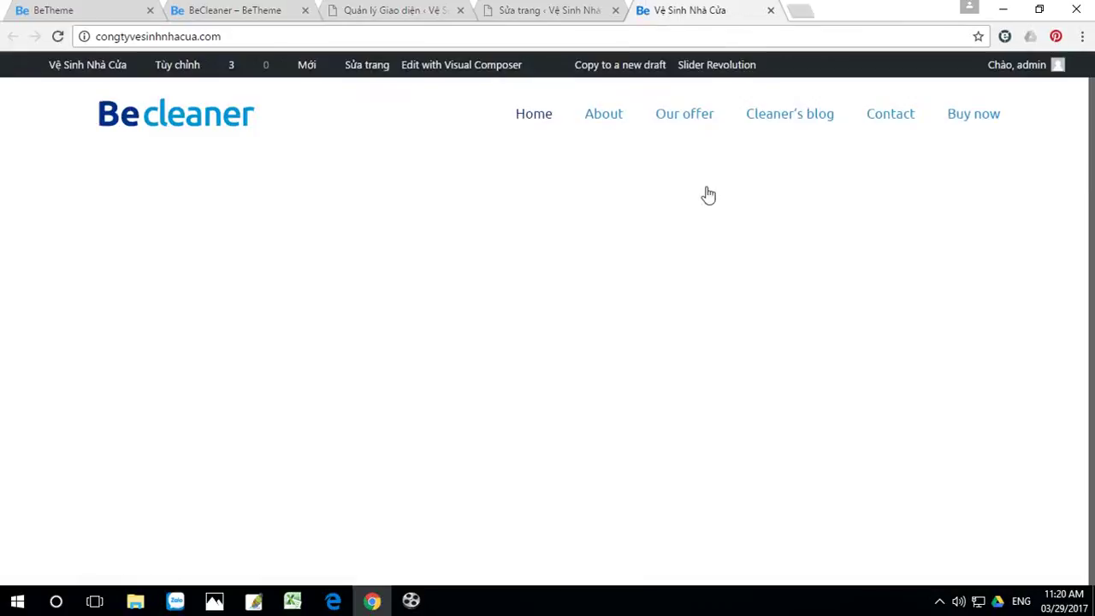
pyautogui.scroll(-15, 676, 223)
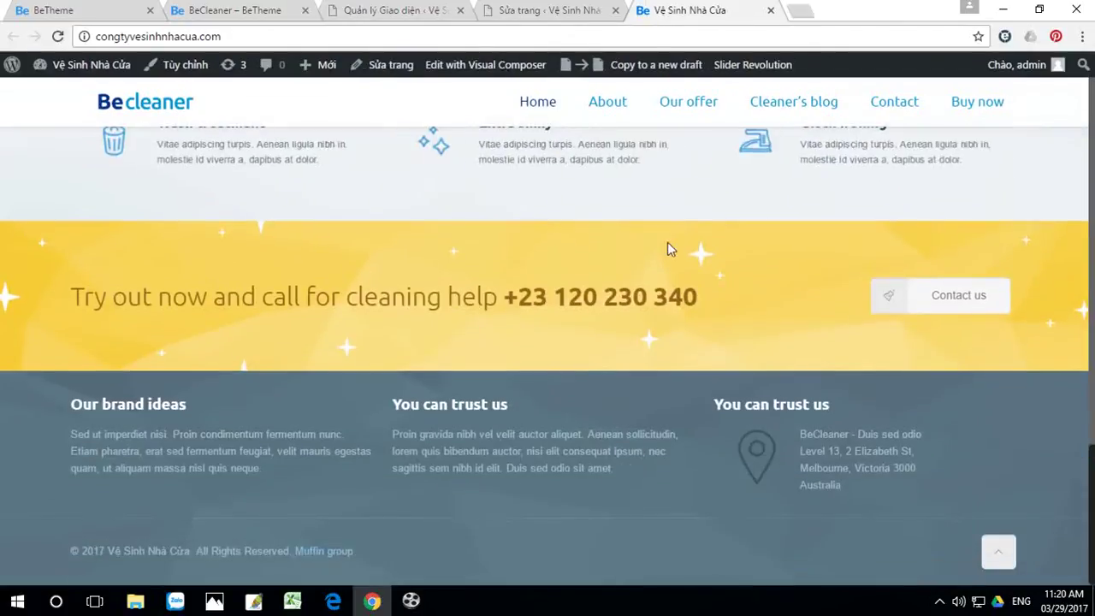
# Step: Copy the call-to-action phone number from the front end and search for it in the Home page editor
pyautogui.moveTo(524, 295); pyautogui.dragTo(695, 296)
pyautogui.hotkey('ctrl', 'c')
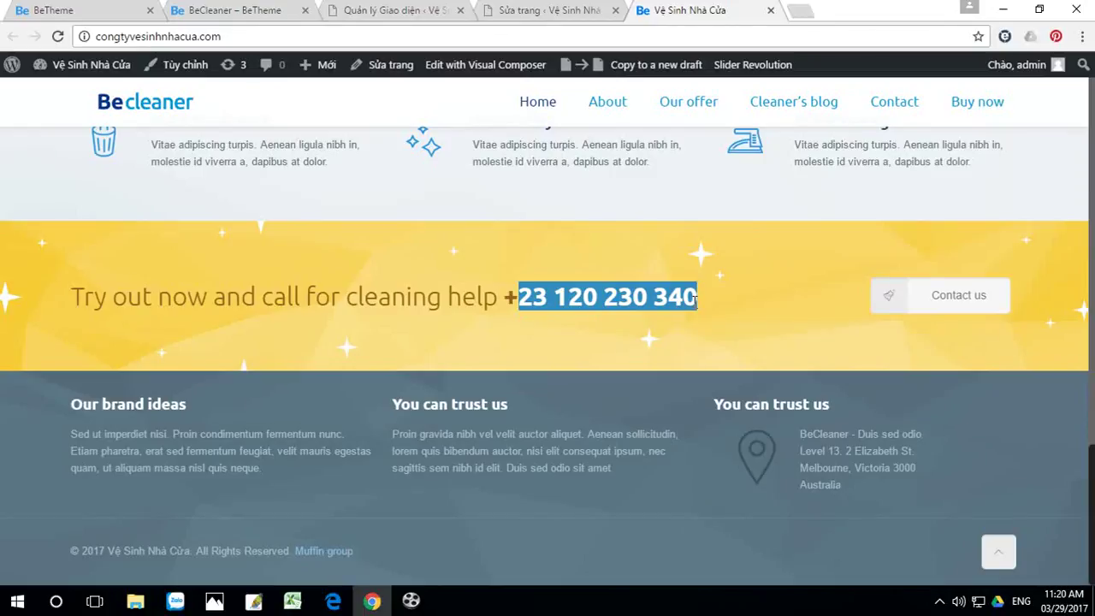
pyautogui.click(570, 16)
pyautogui.scroll(-1, 608, 396)
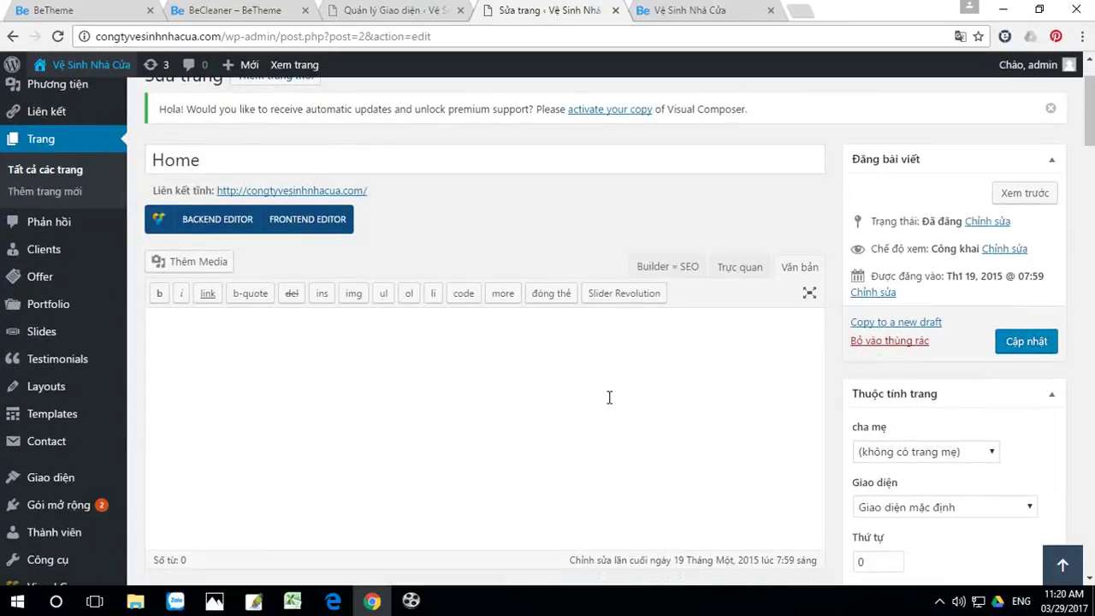
pyautogui.hotkey('ctrl', 'f')
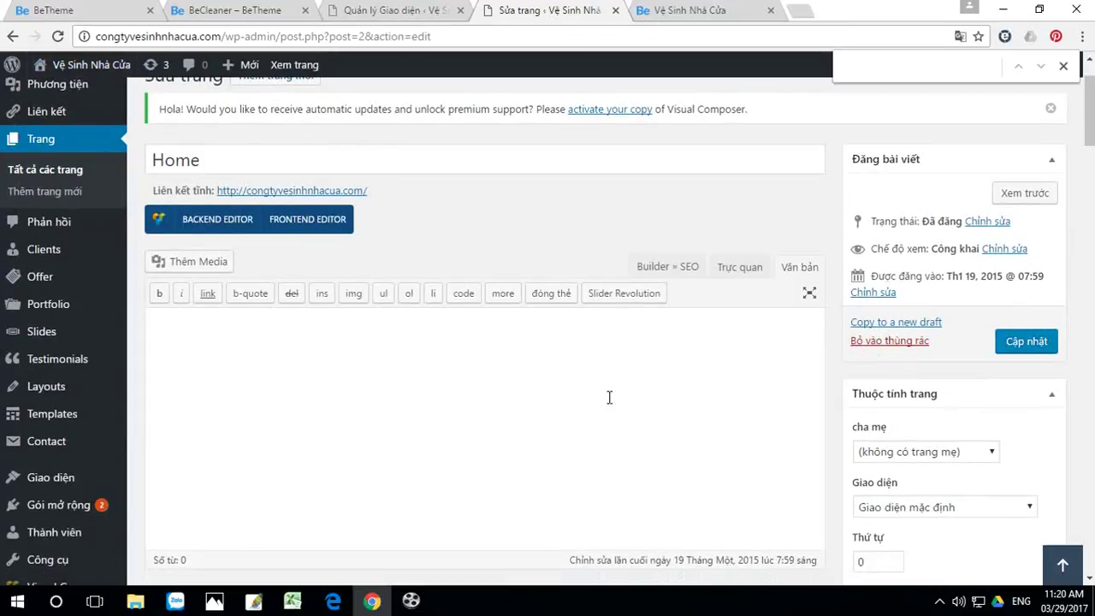
pyautogui.hotkey('ctrl', 'v')
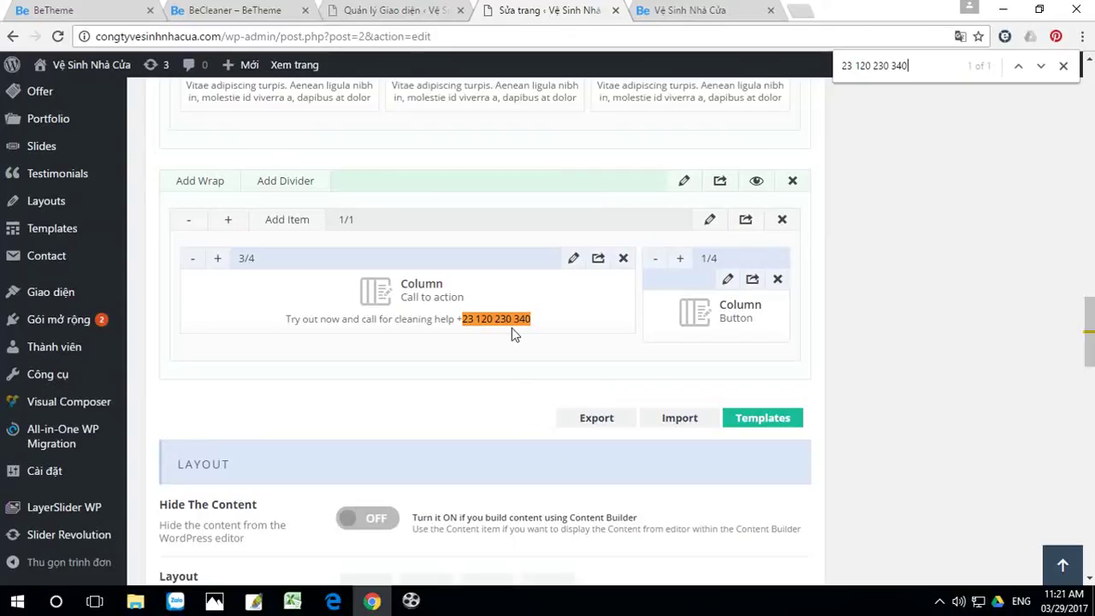
pyautogui.write('0')
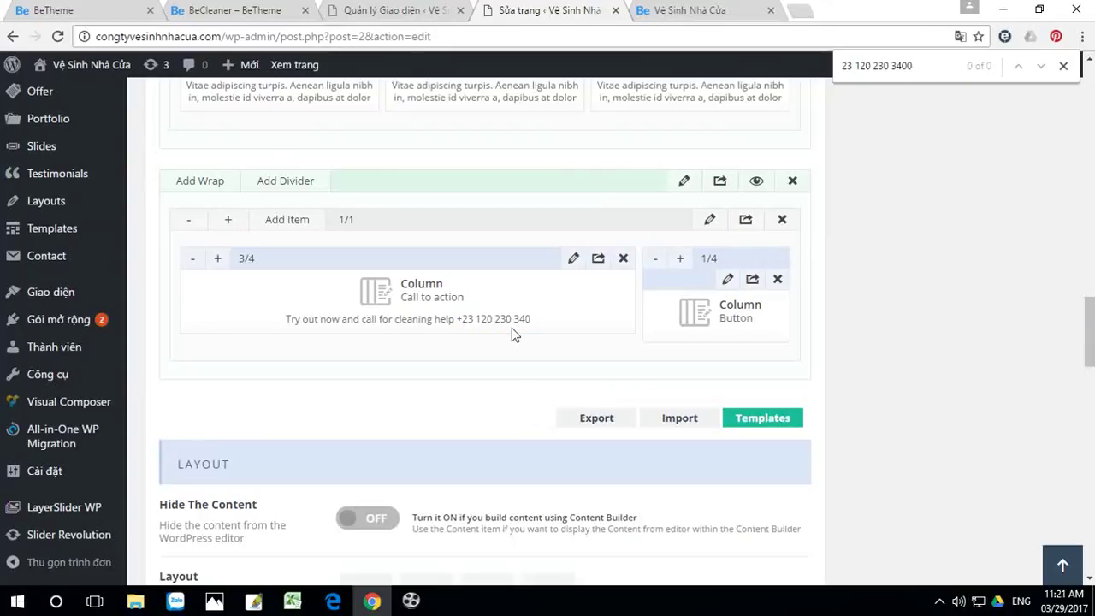
pyautogui.click(575, 260)
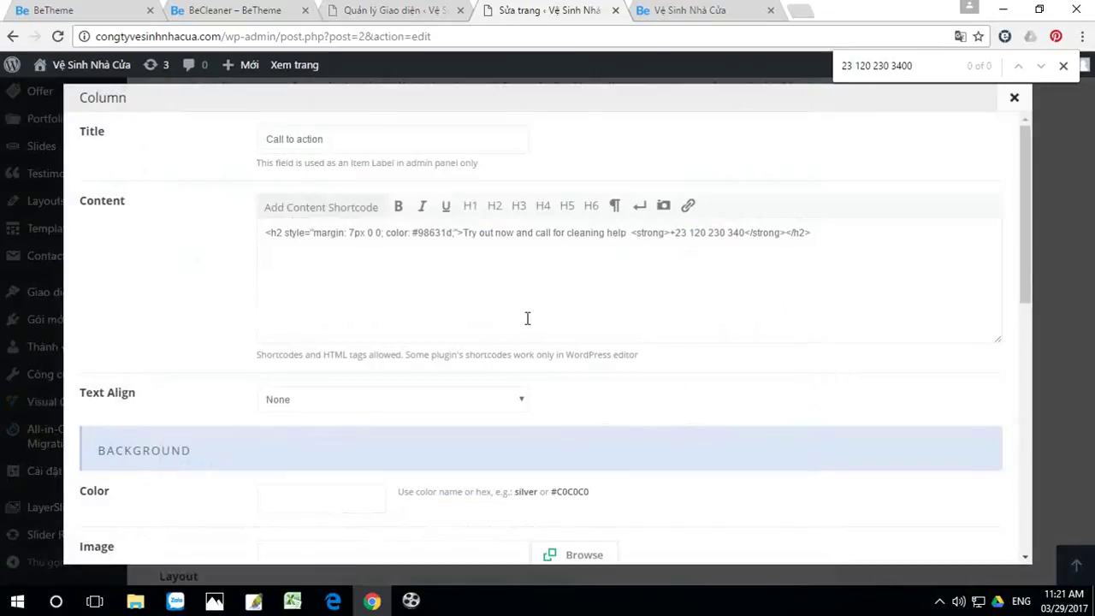
pyautogui.moveTo(676, 233); pyautogui.dragTo(734, 231)
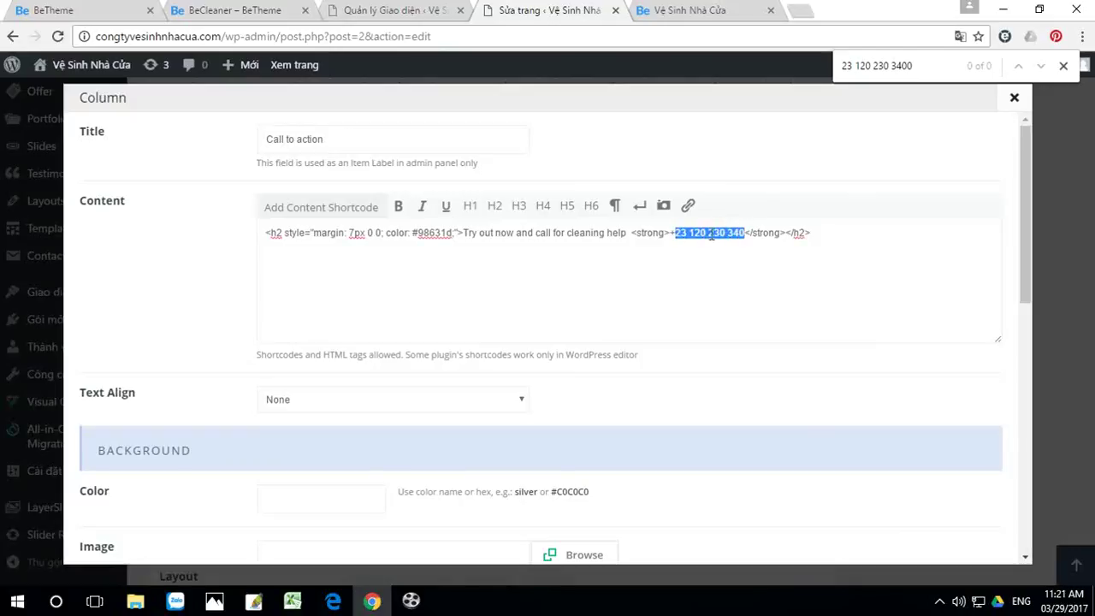
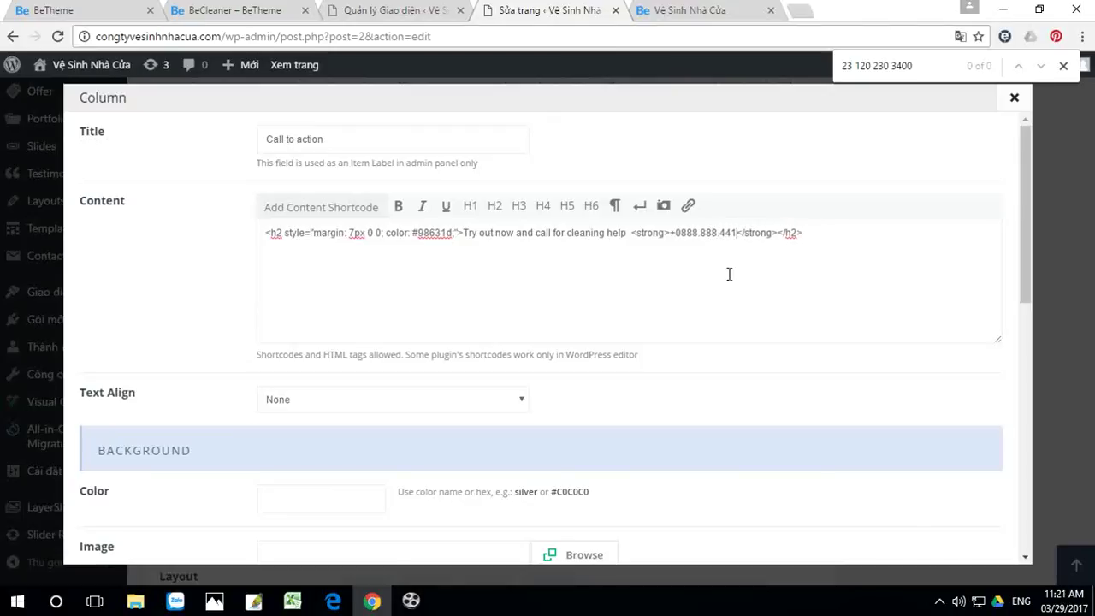
pyautogui.scroll(-5, 642, 426)
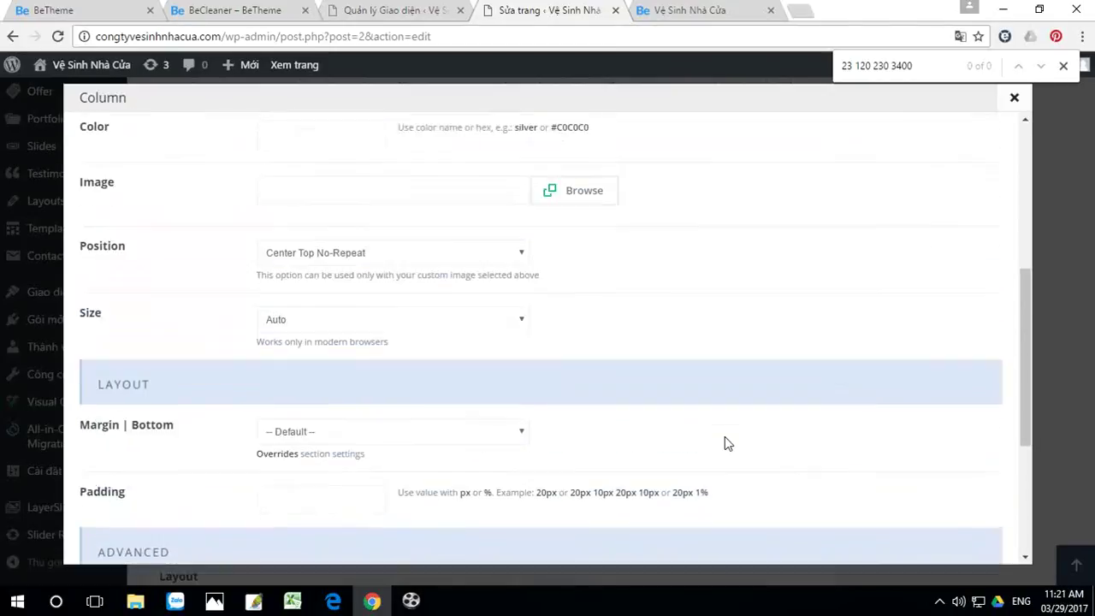
pyautogui.scroll(5, 724, 443)
pyautogui.scroll(-7, 726, 441)
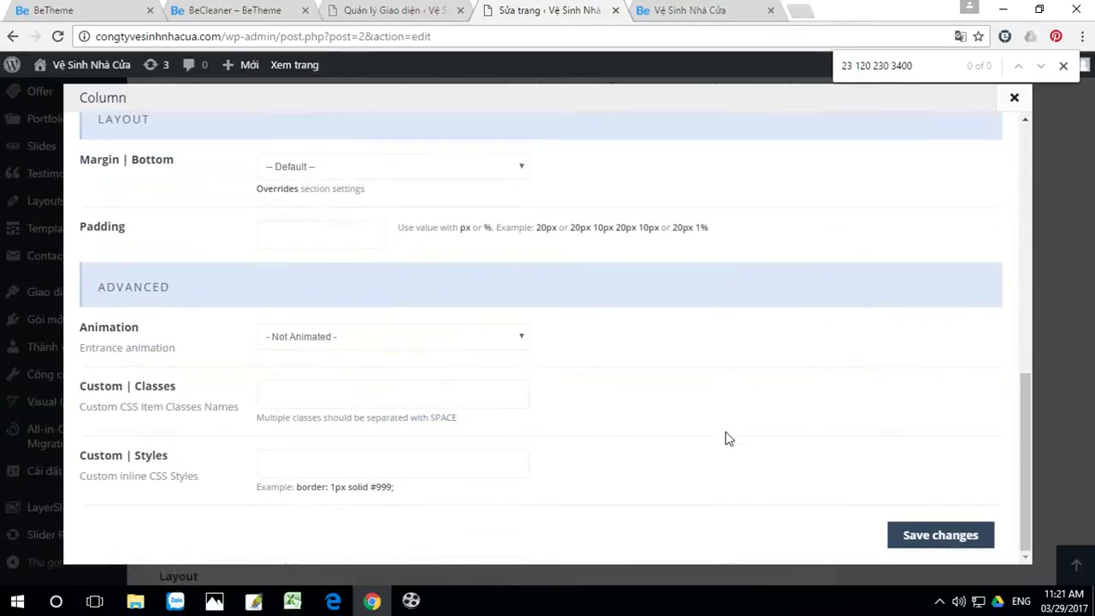
pyautogui.click(941, 532)
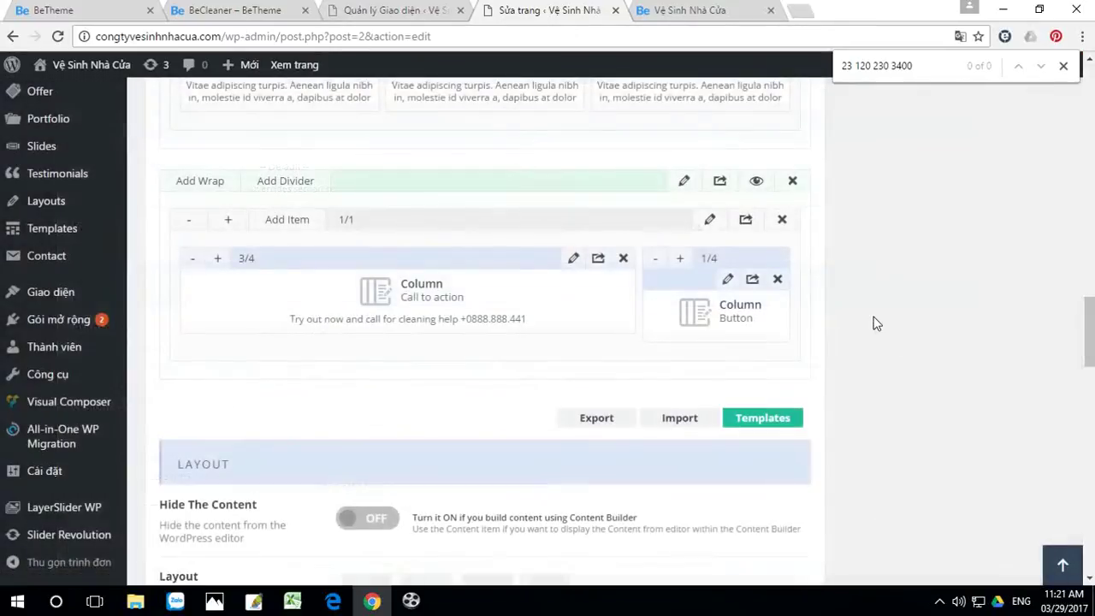
# Step: Close the find bar, update the Home page, and switch to the live site tab
pyautogui.scroll(12, 869, 306)
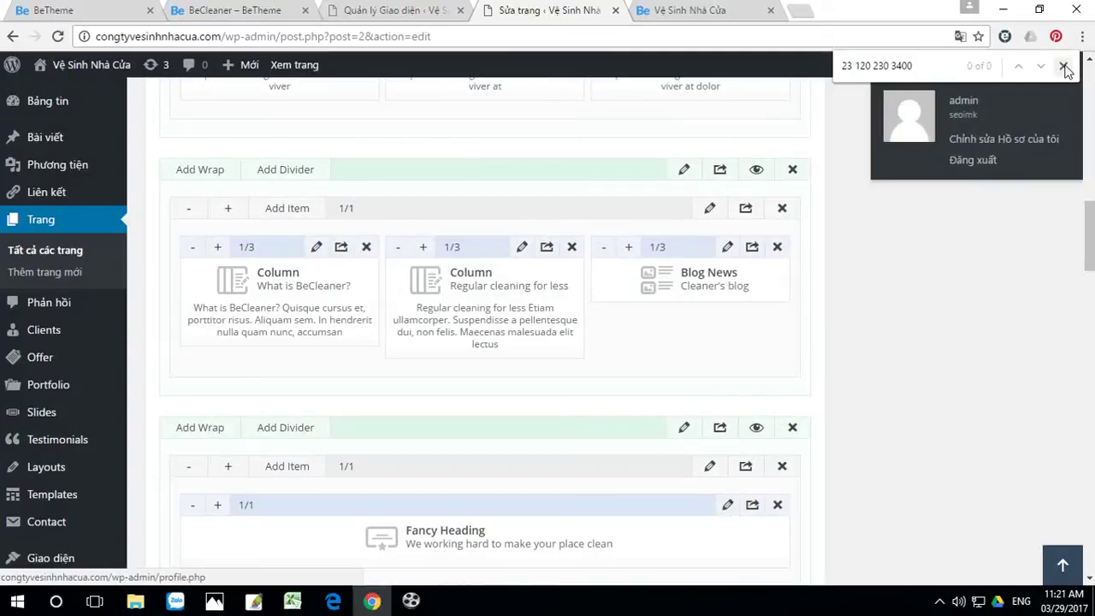
pyautogui.click(1063, 67)
pyautogui.scroll(10, 966, 274)
pyautogui.click(1015, 125)
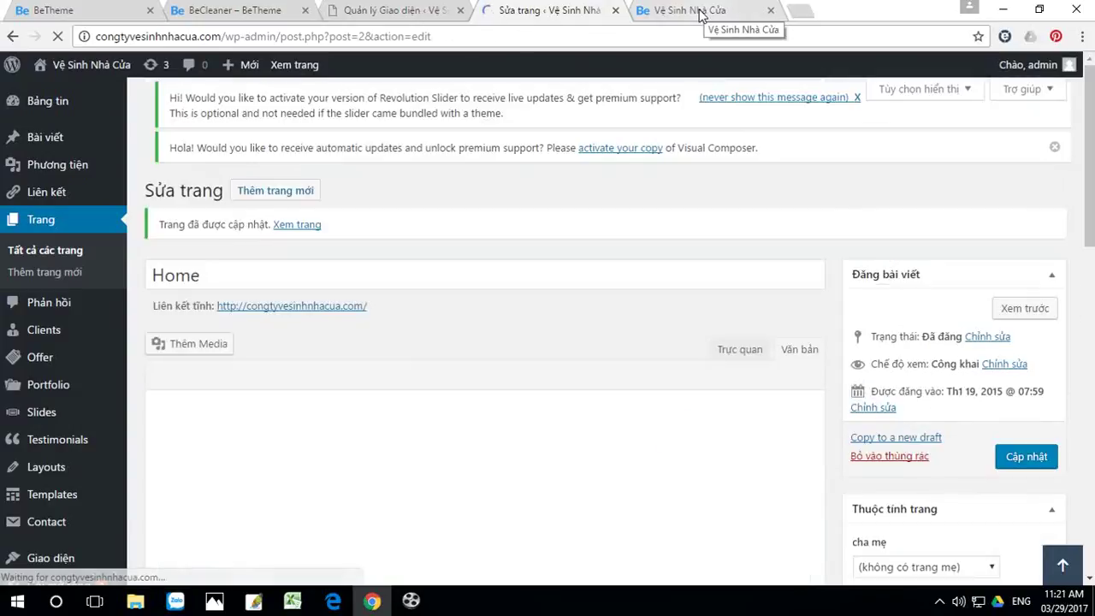
pyautogui.click(700, 16)
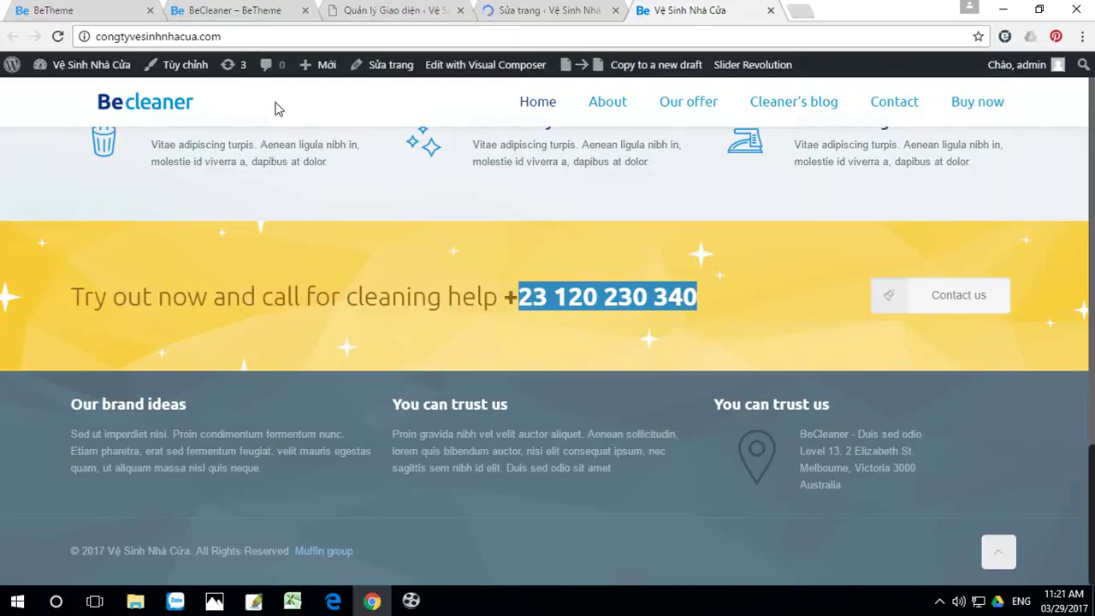
# Step: Reload the homepage to confirm the new number, then select the 'We working hard to make your place clean' heading
pyautogui.click(58, 36)
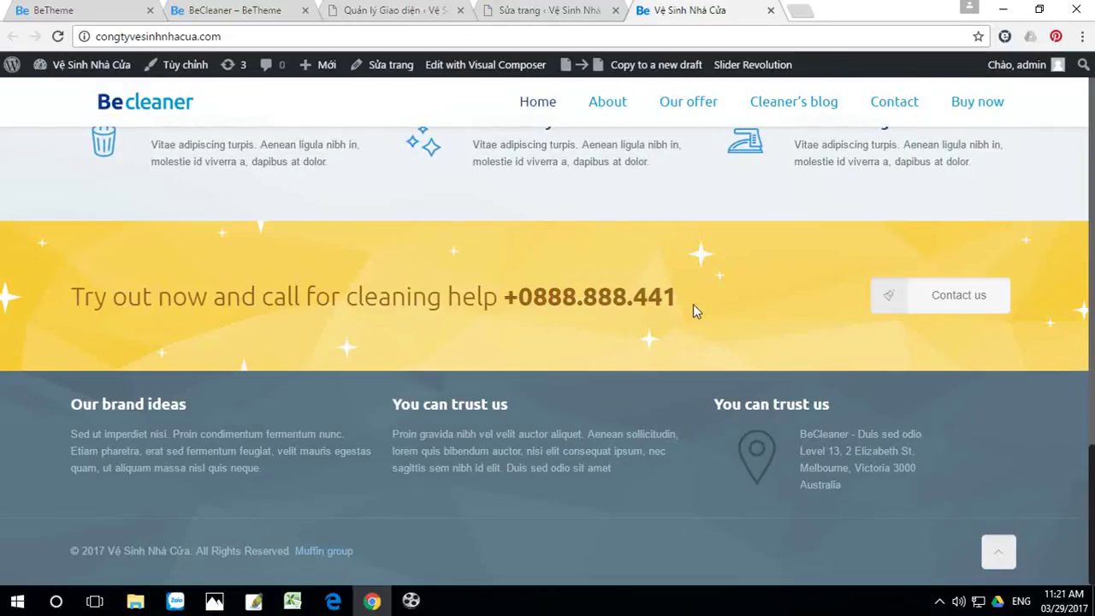
pyautogui.scroll(5, 693, 304)
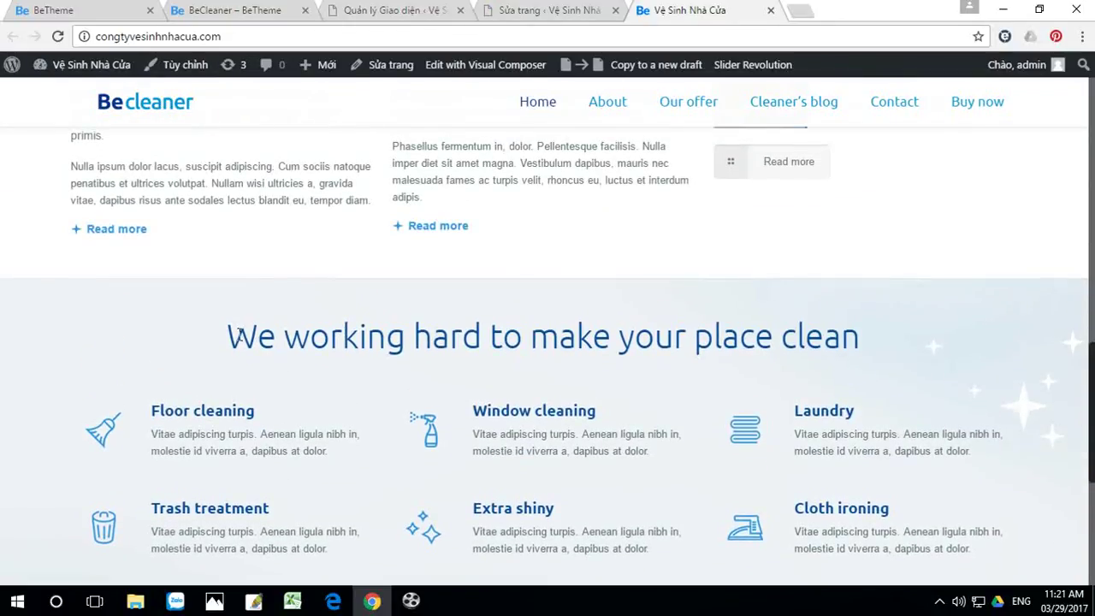
pyautogui.moveTo(229, 335); pyautogui.dragTo(869, 335)
pyautogui.hotkey('ctrl', 'c')
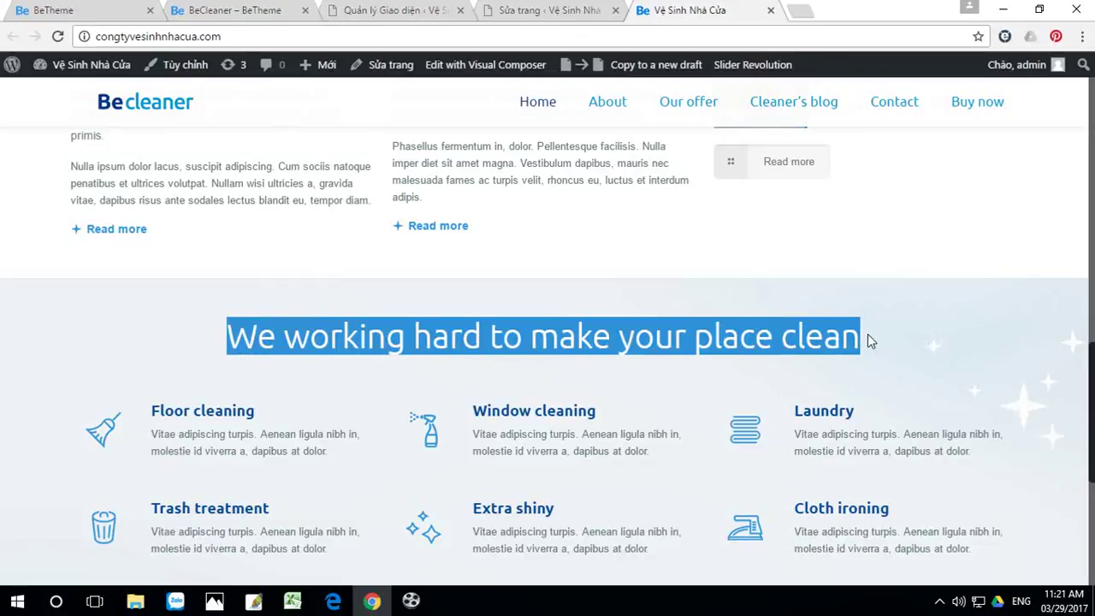
# Step: In a new tab, open Google Translate from the google.com.vn apps grid
pyautogui.click(802, 11)
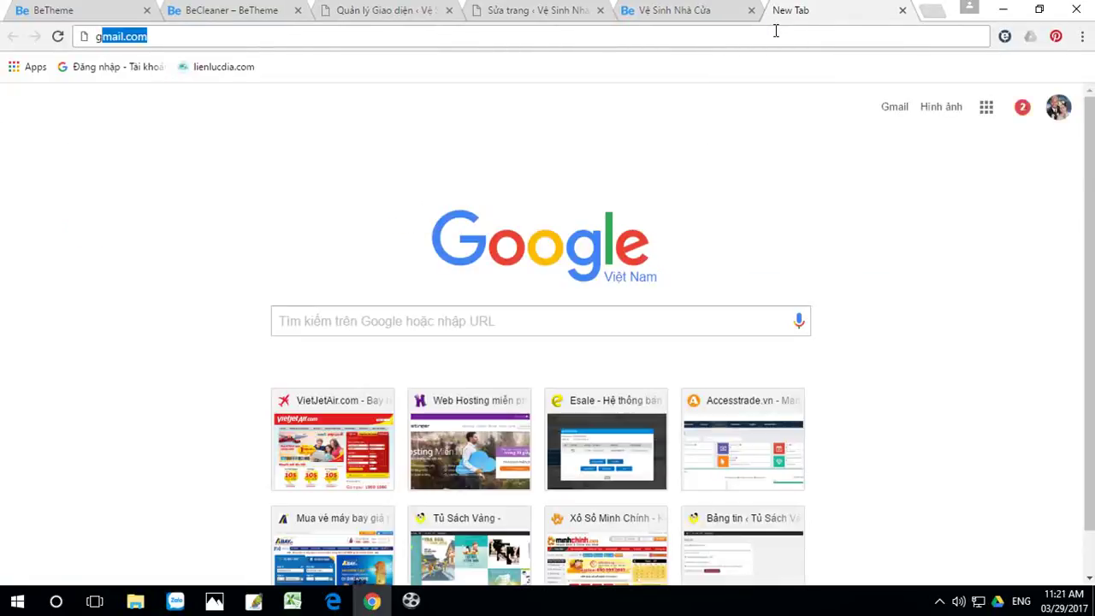
pyautogui.write('g')
pyautogui.click(208, 85)
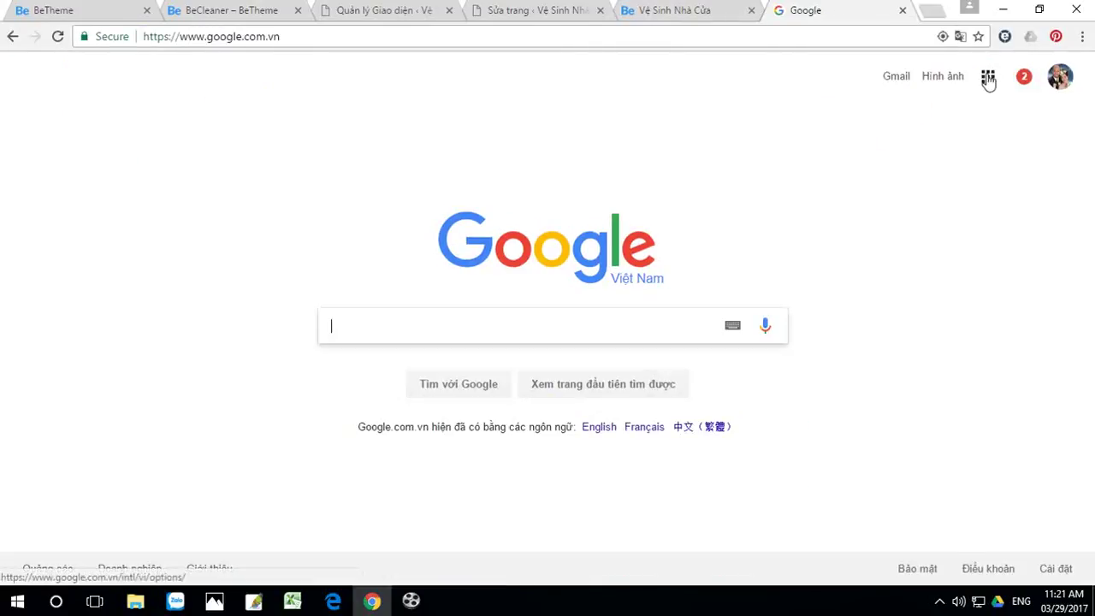
pyautogui.click(988, 77)
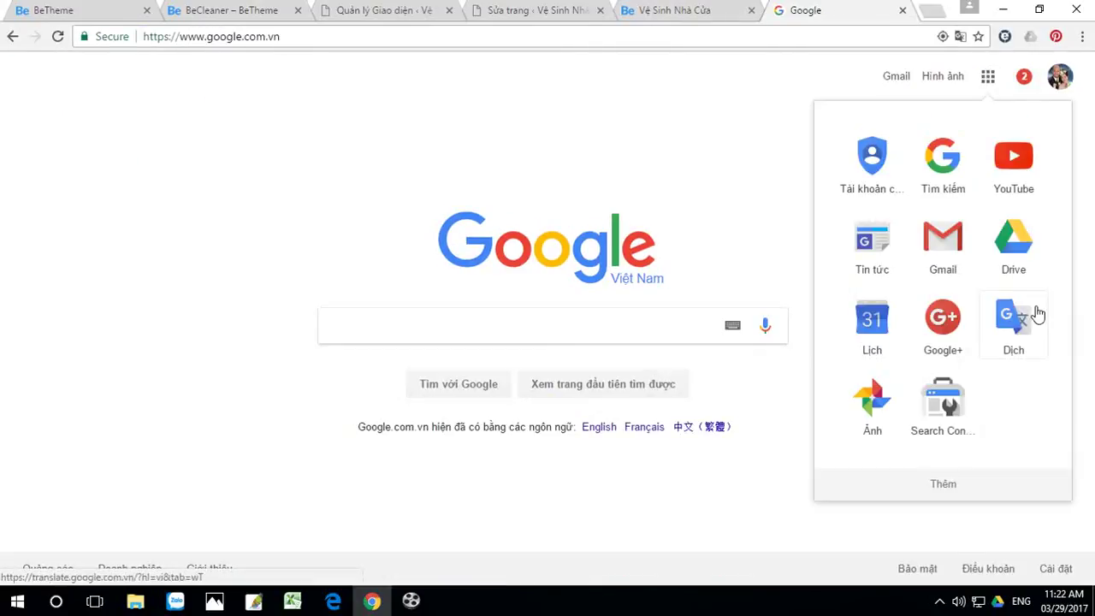
pyautogui.click(1018, 323)
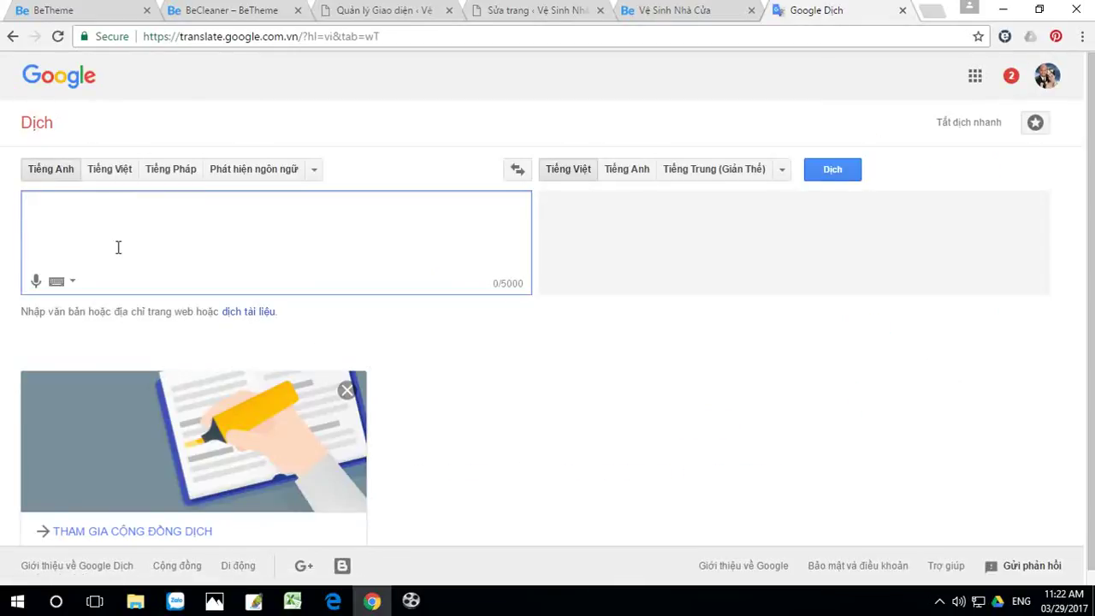
# Step: Translate the heading and copy 'Chúng tôi làm việc chăm chỉ để làm sạch chỗ của bạn', returning to the site
pyautogui.hotkey('ctrl', 'v')
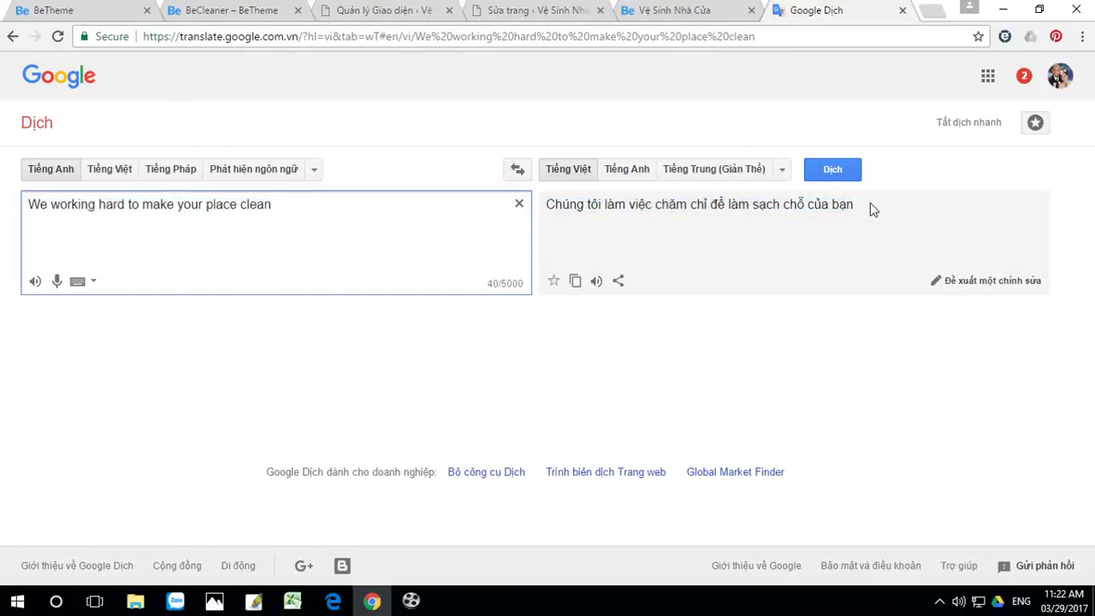
pyautogui.moveTo(867, 212); pyautogui.dragTo(542, 216)
pyautogui.hotkey('ctrl', 'c')
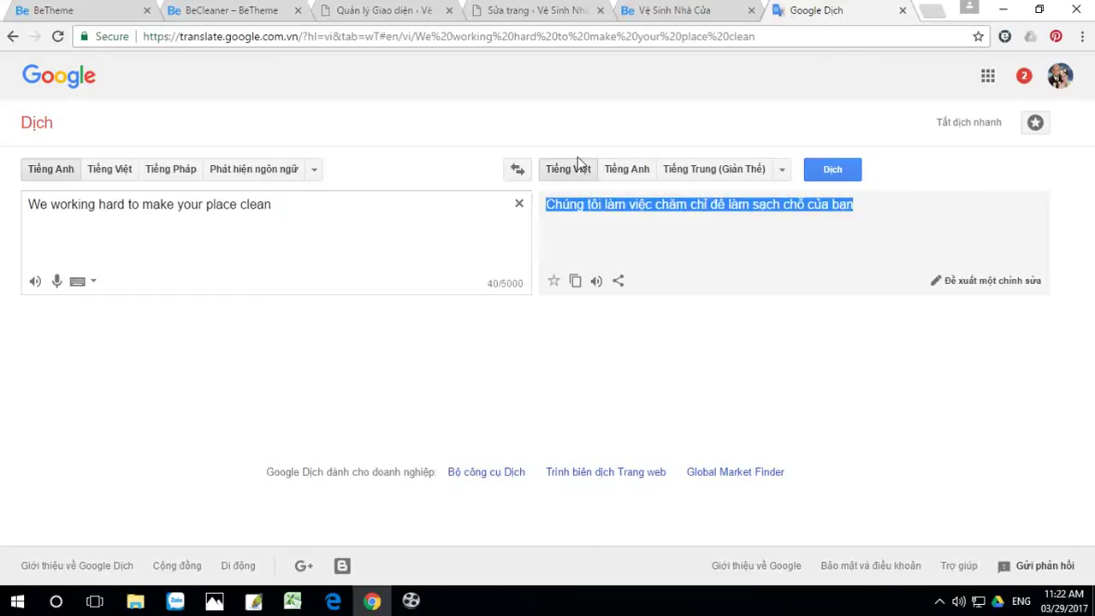
pyautogui.click(694, 11)
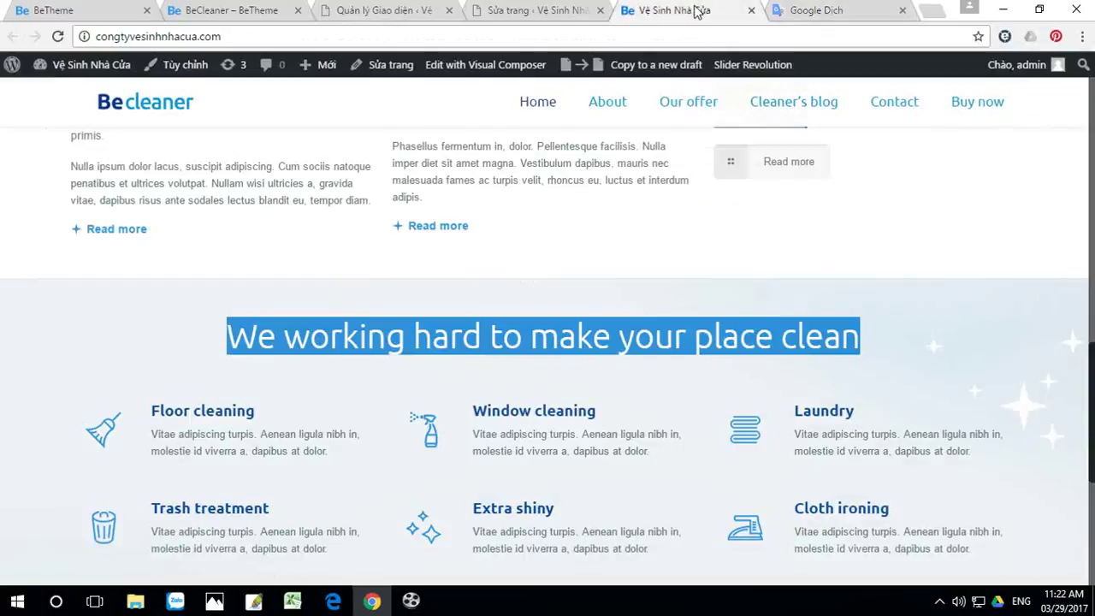
# Step: In the Home page editor, search for 'We working hard to make your place clean'
pyautogui.click(545, 12)
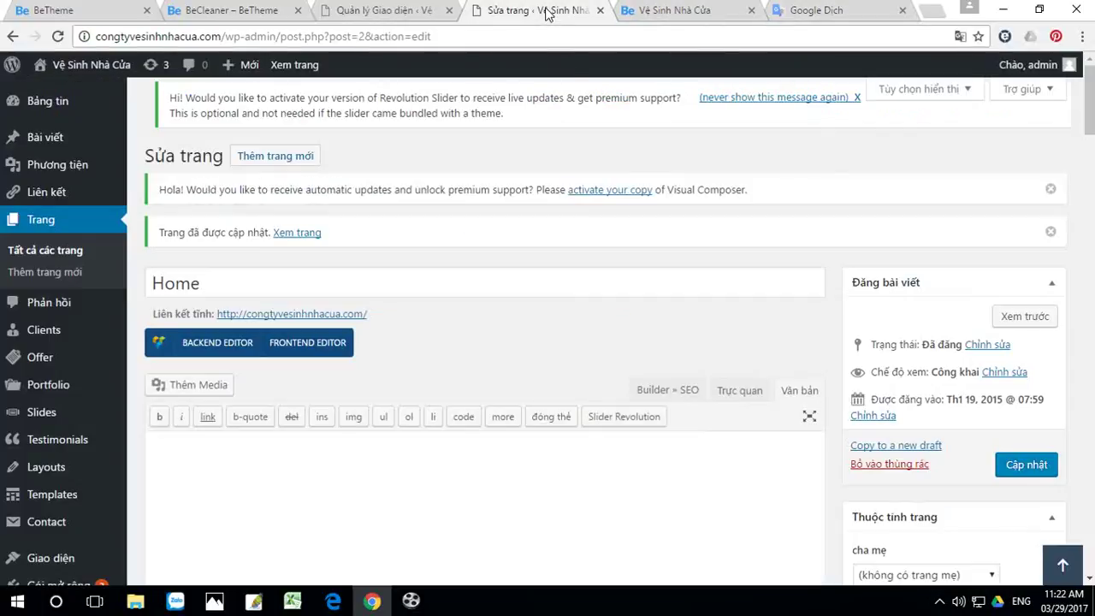
pyautogui.click(703, 8)
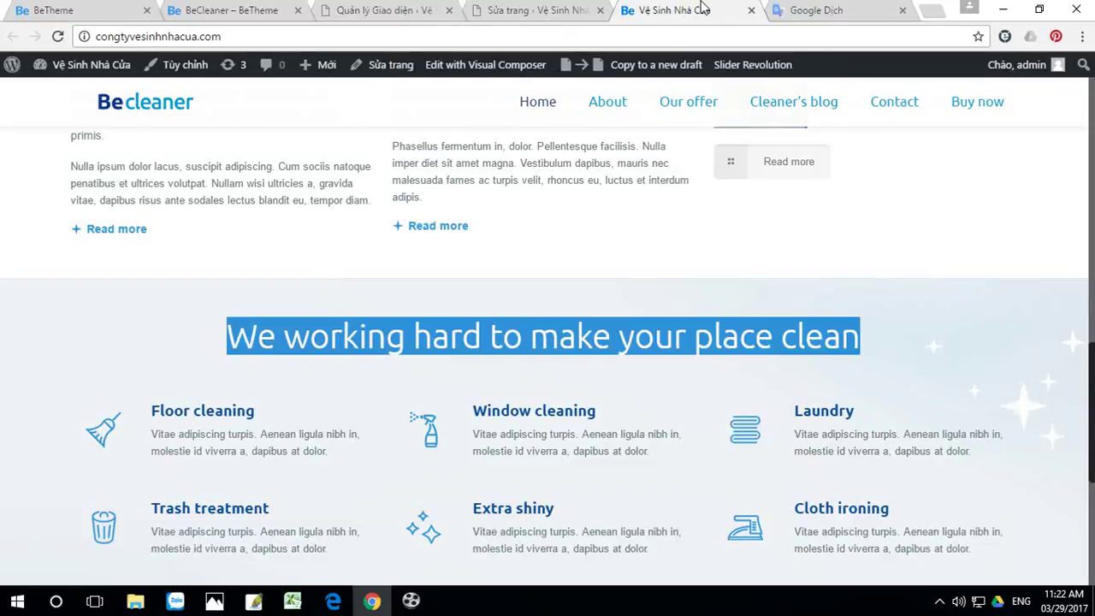
pyautogui.click(569, 14)
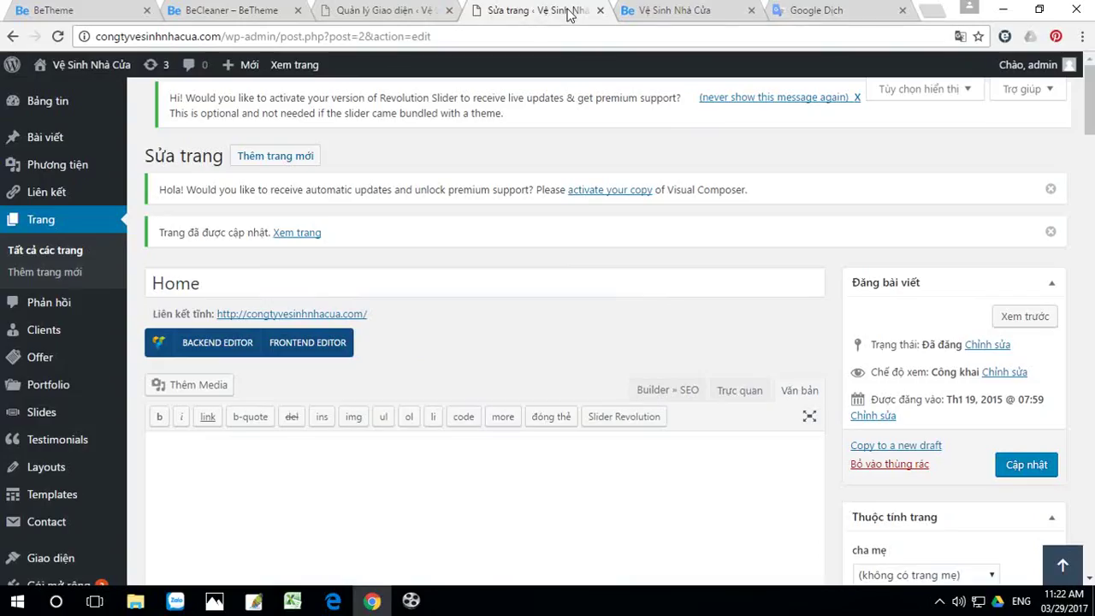
pyautogui.hotkey('ctrl', 'f')
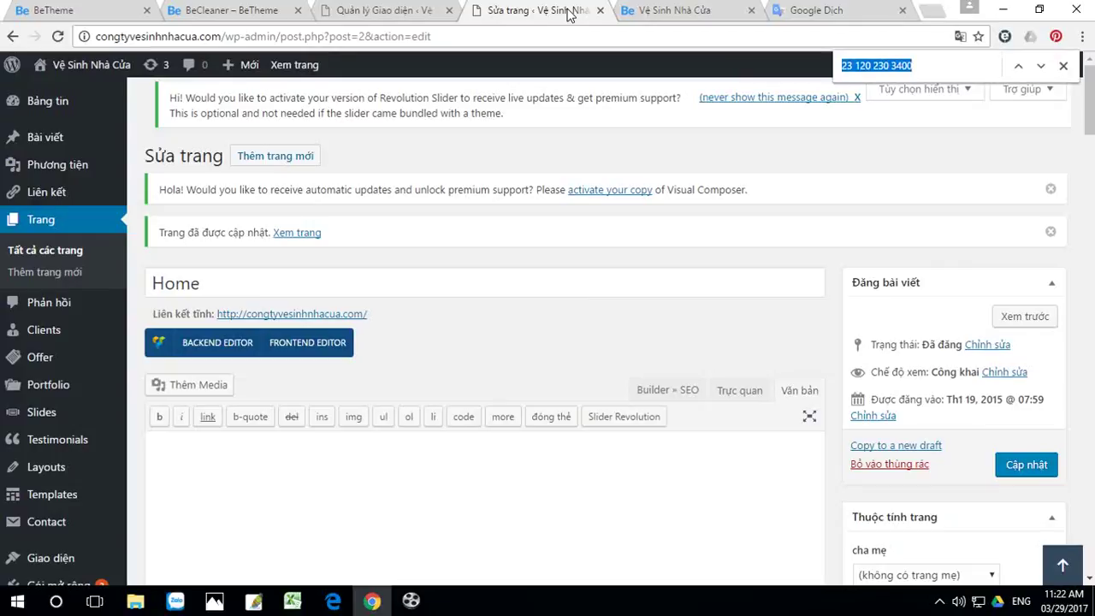
pyautogui.hotkey('ctrl', 'v')
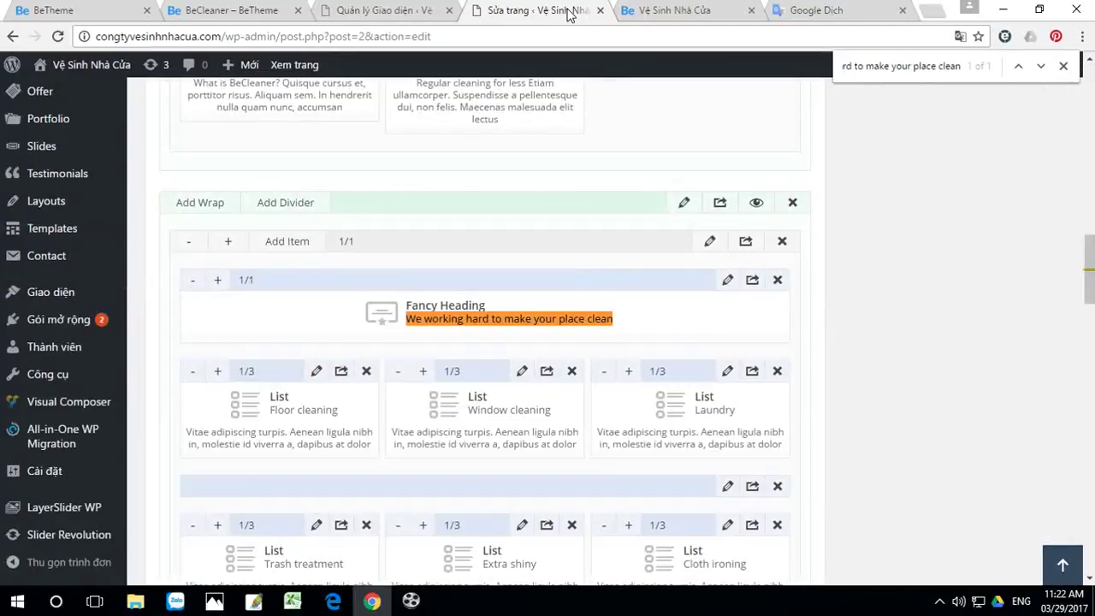
# Step: Open the Fancy Heading's settings and select its English Title text
pyautogui.click(727, 283)
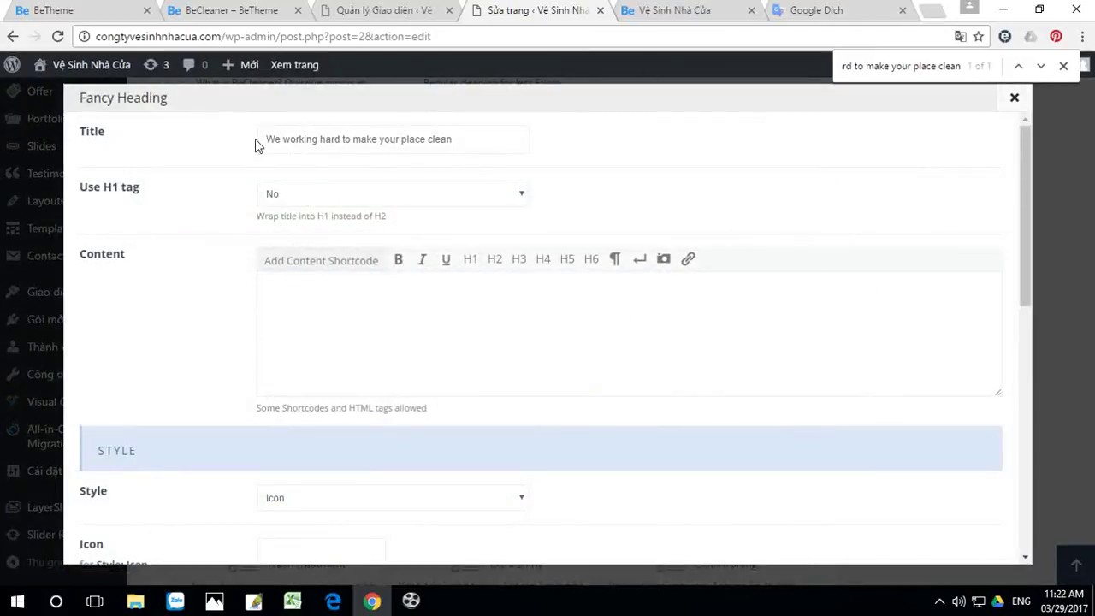
pyautogui.click(842, 11)
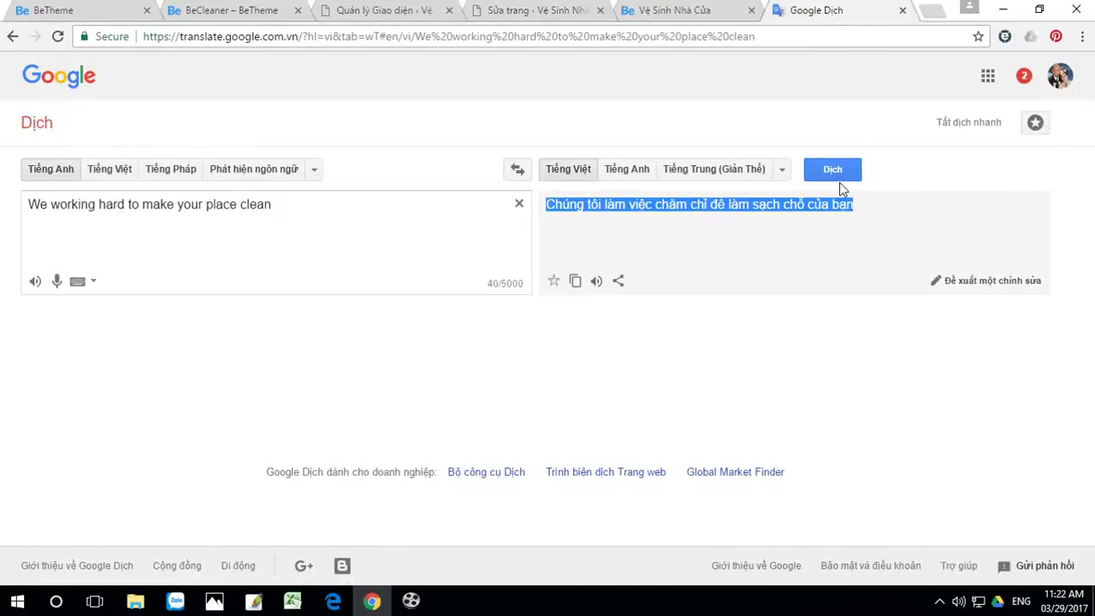
pyautogui.click(672, 12)
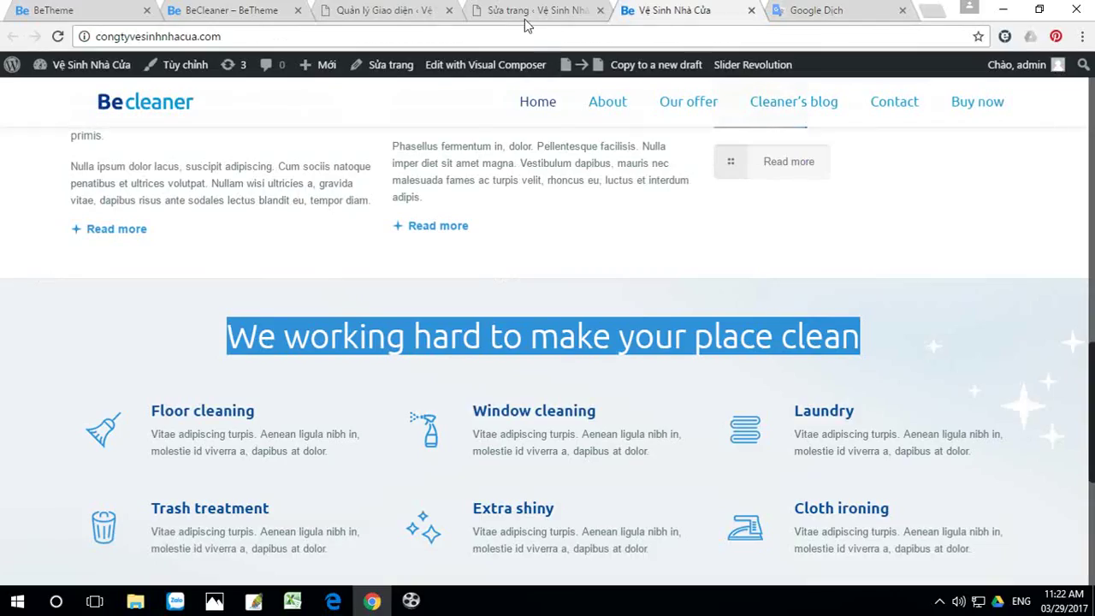
pyautogui.click(532, 11)
pyautogui.moveTo(460, 139); pyautogui.dragTo(219, 139)
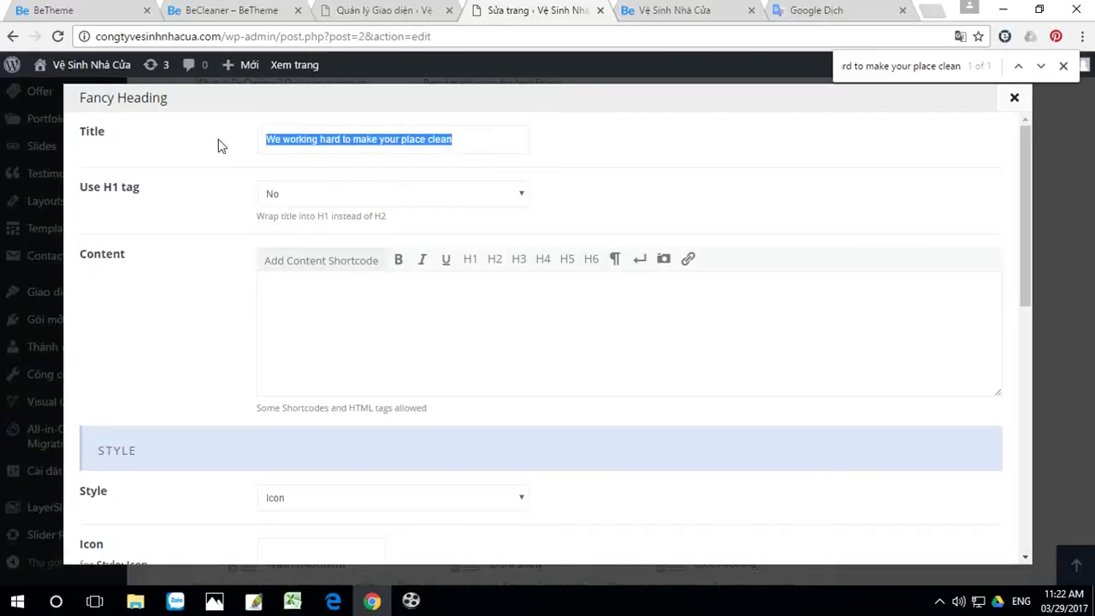
# Step: Paste the Vietnamese title, replace 'chỗ' with 'ngôi nhà', and save the Fancy Heading
pyautogui.hotkey('ctrl', 'v')
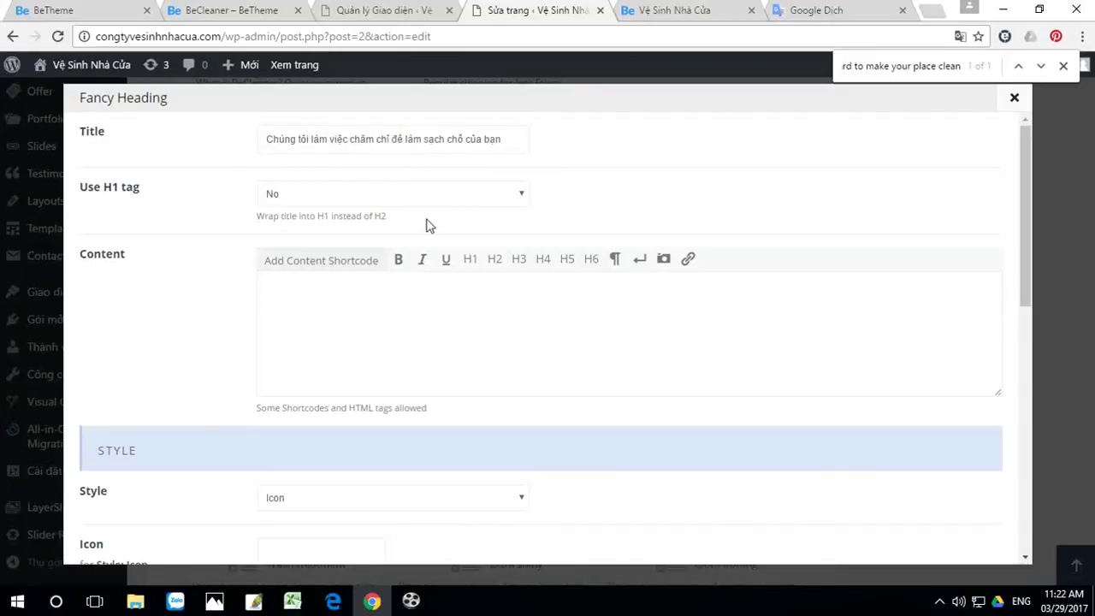
pyautogui.moveTo(463, 140); pyautogui.dragTo(450, 139)
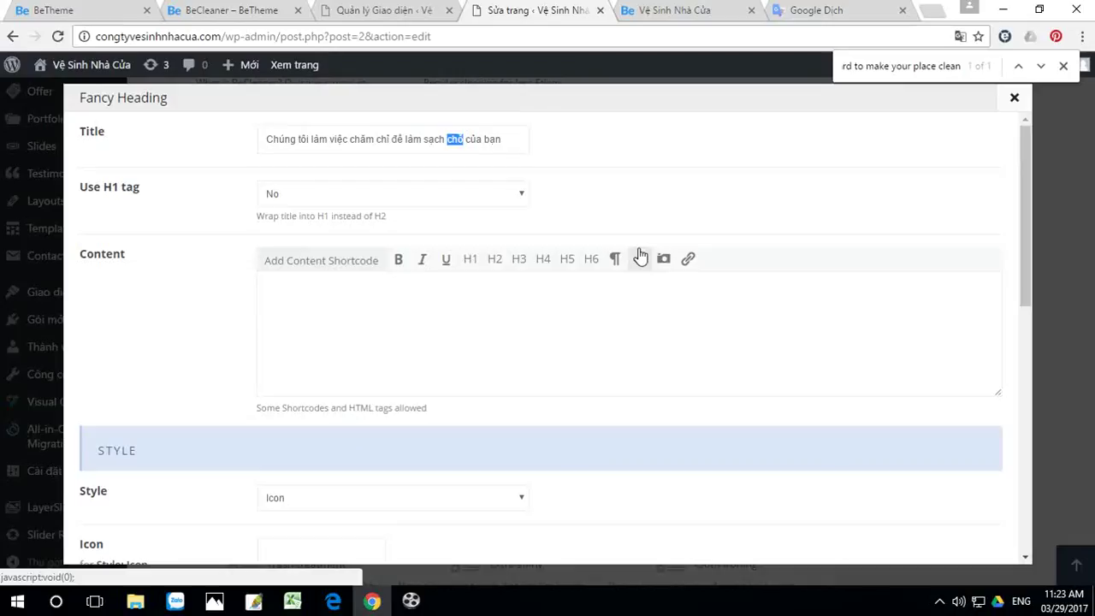
pyautogui.write('ngôi nha')
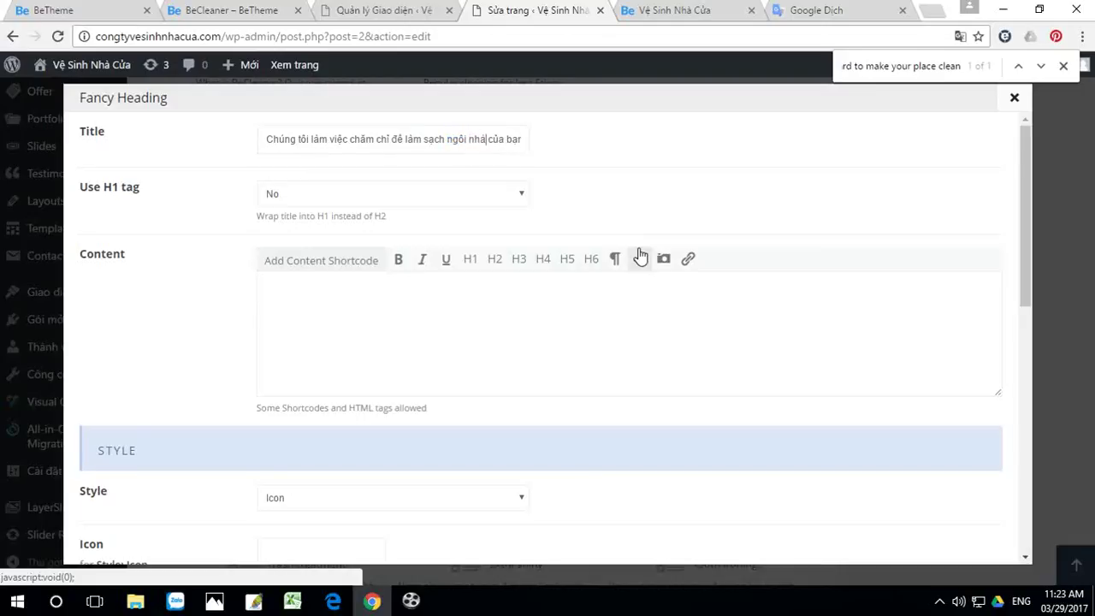
pyautogui.scroll(-4, 623, 347)
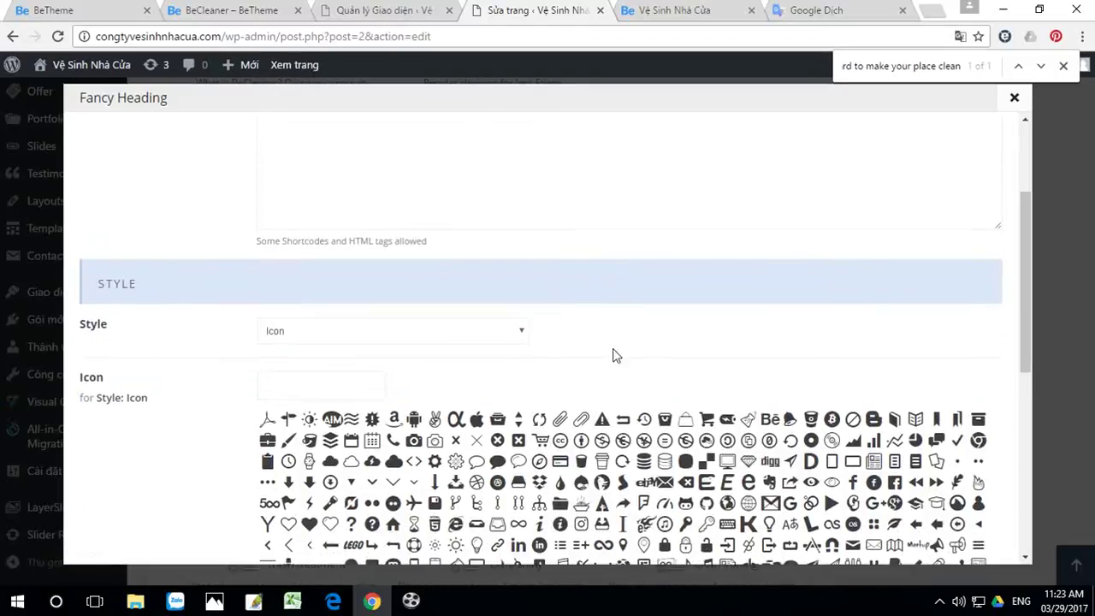
pyautogui.scroll(-3, 807, 450)
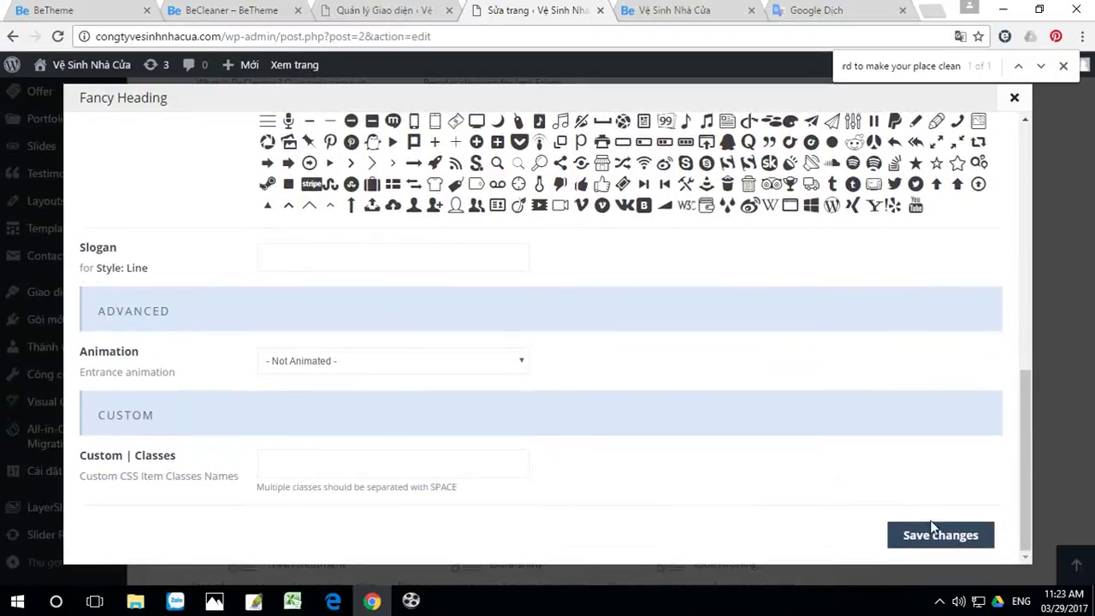
pyautogui.click(939, 535)
pyautogui.scroll(-3, 983, 173)
pyautogui.scroll(15, 983, 173)
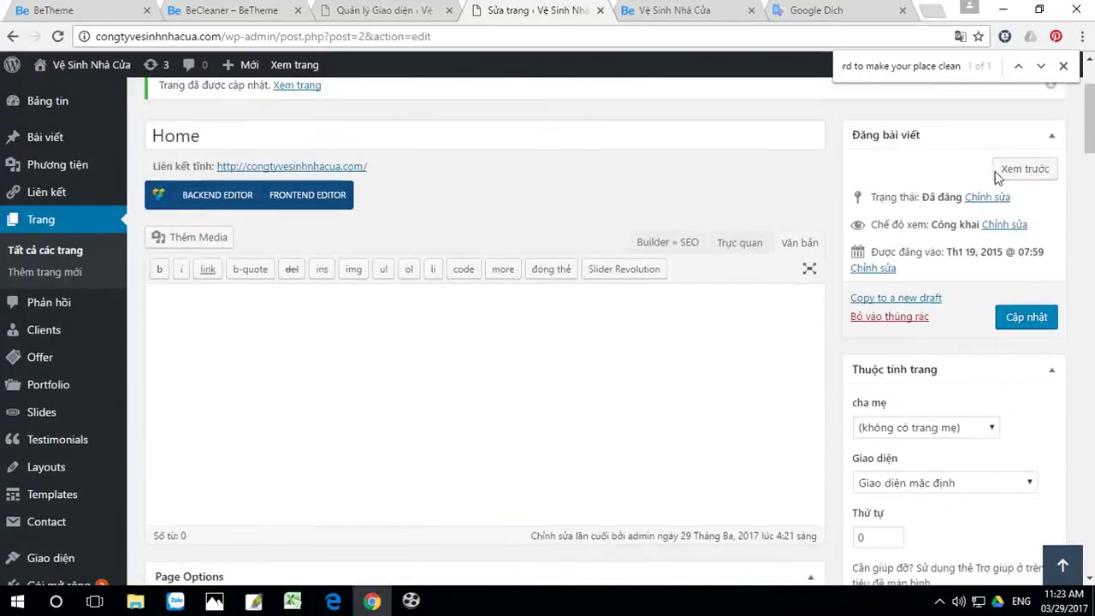
# Step: Update the Home page with Cập nhật, then switch to the Vệ Sinh Nhà Cửa site tab
pyautogui.click(1025, 373)
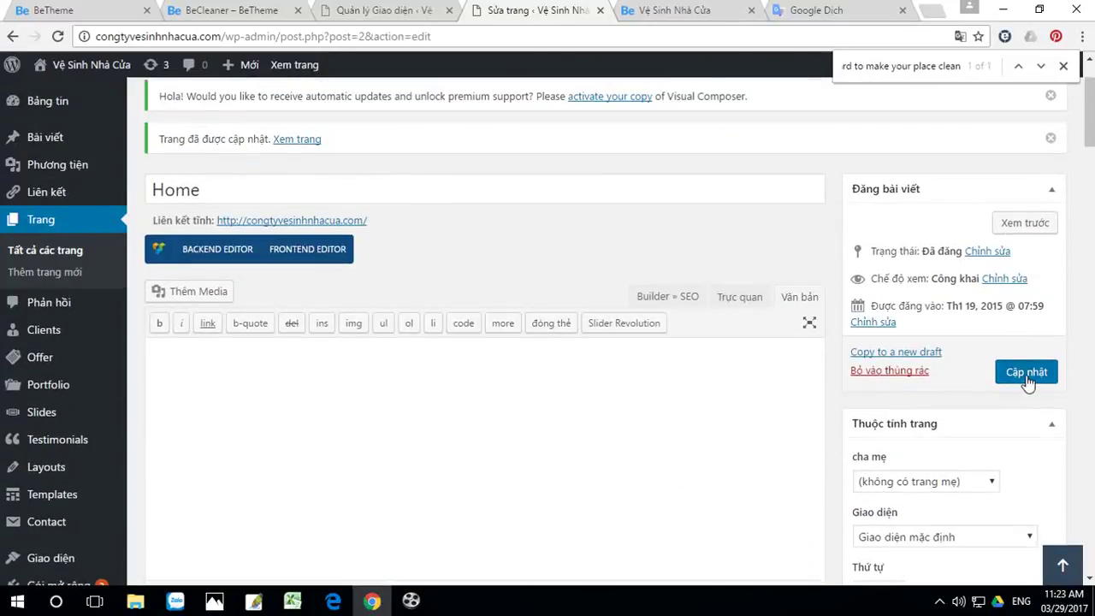
pyautogui.click(681, 12)
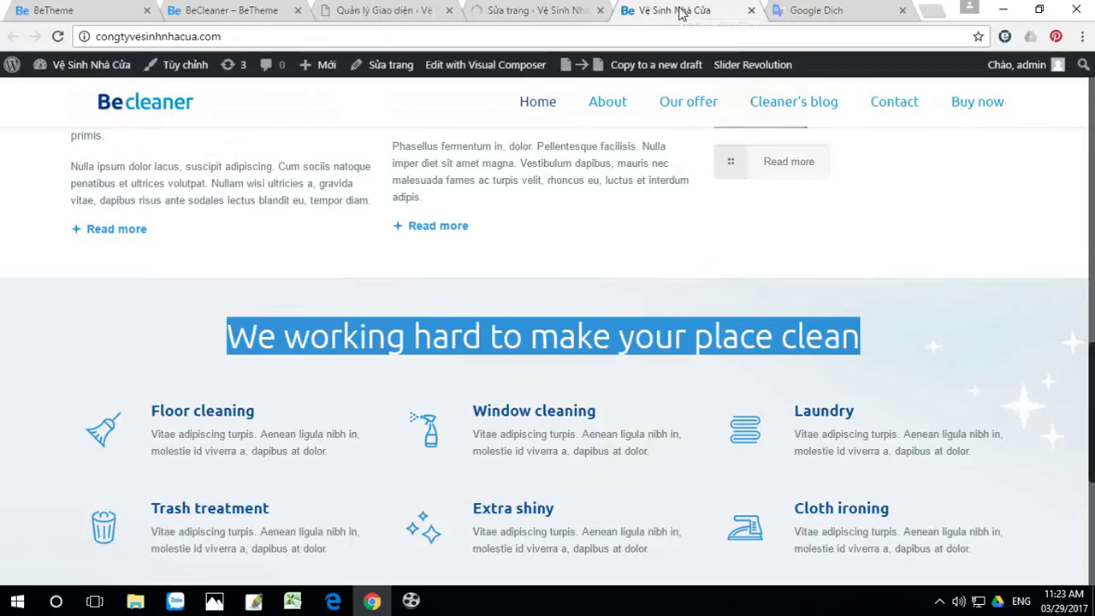
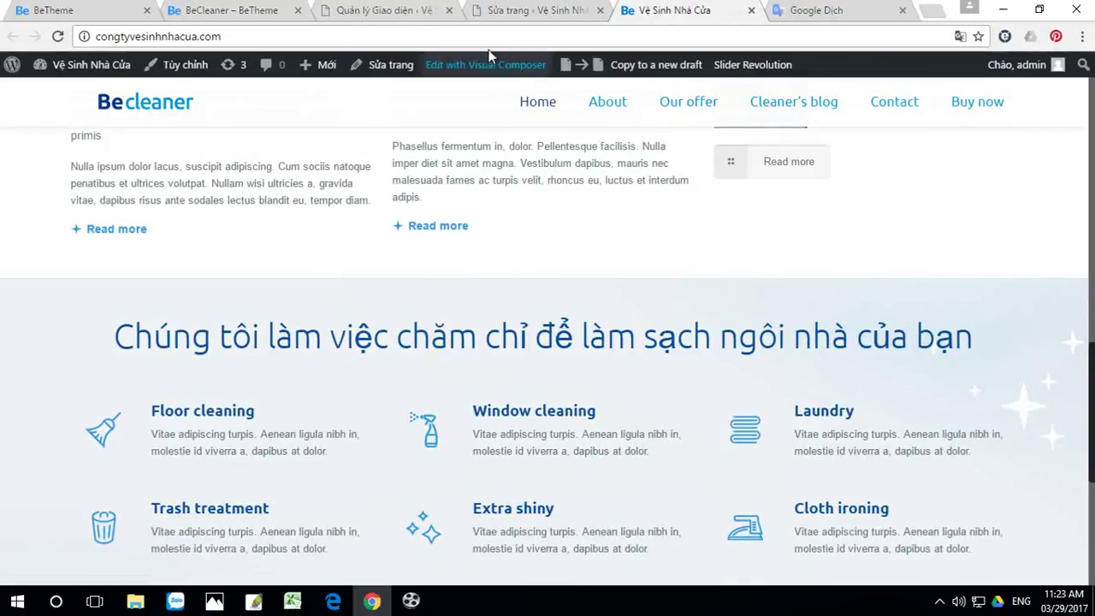
# Step: Leave the theme management page and select the 'Floor cleaning' service title on the homepage
pyautogui.click(376, 14)
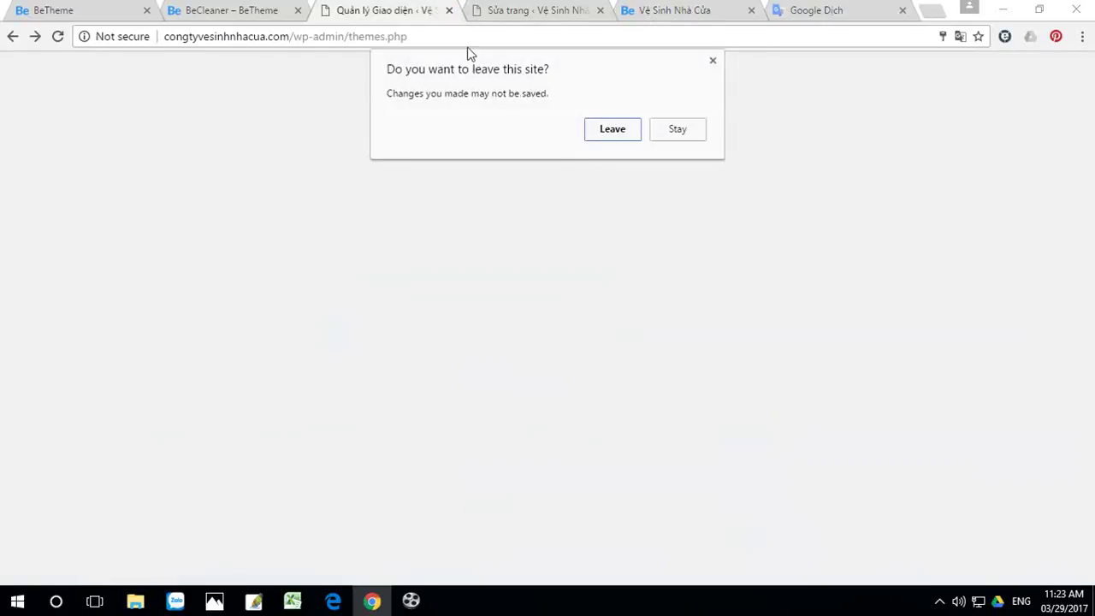
pyautogui.click(612, 132)
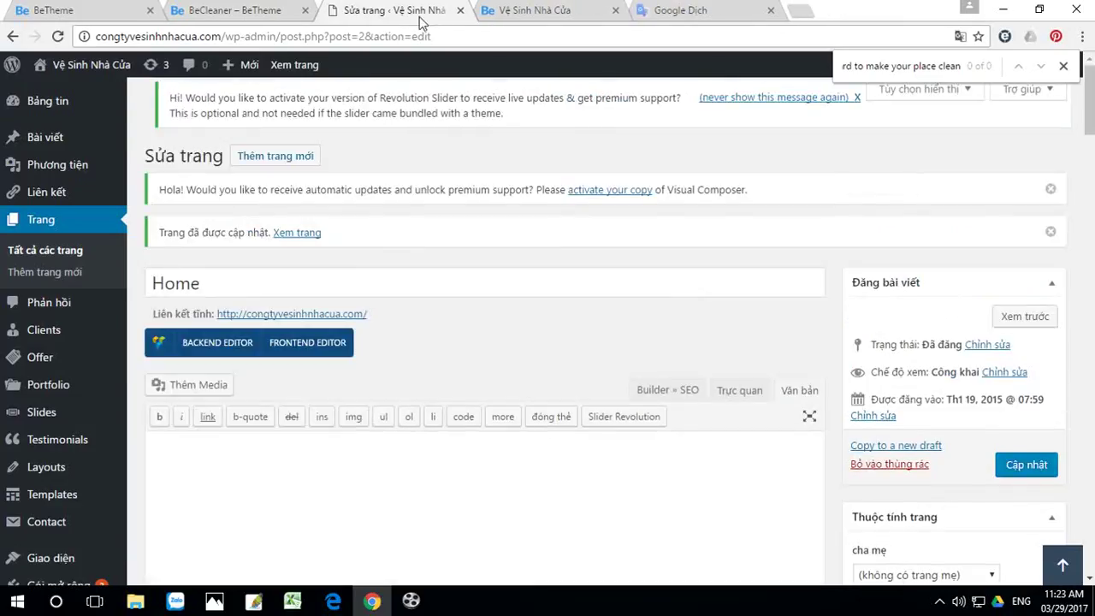
pyautogui.click(566, 10)
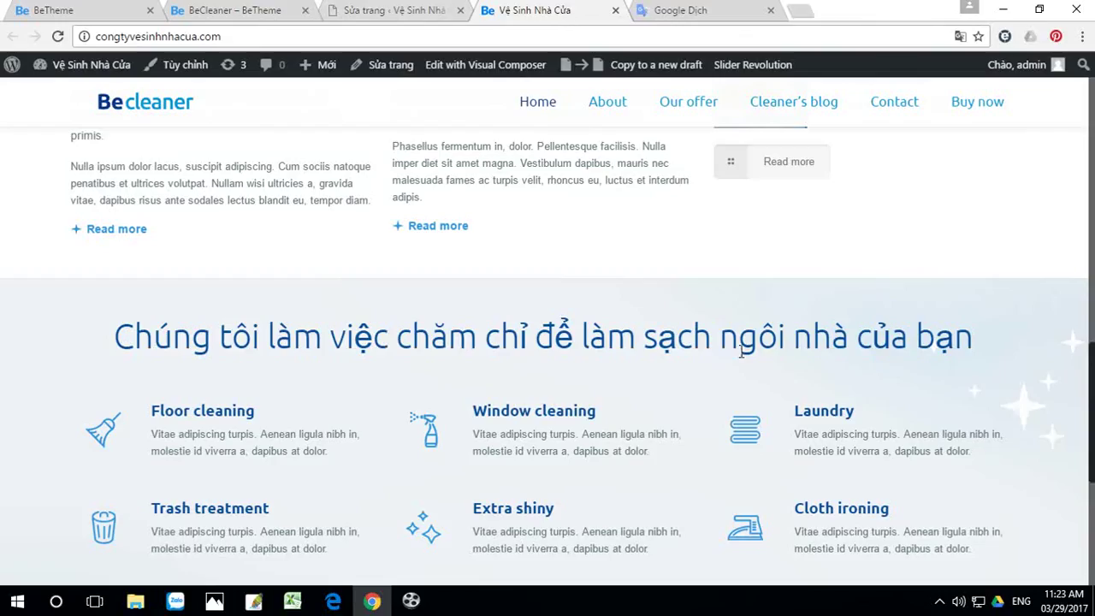
pyautogui.scroll(-1, 823, 375)
pyautogui.scroll(-1, 823, 374)
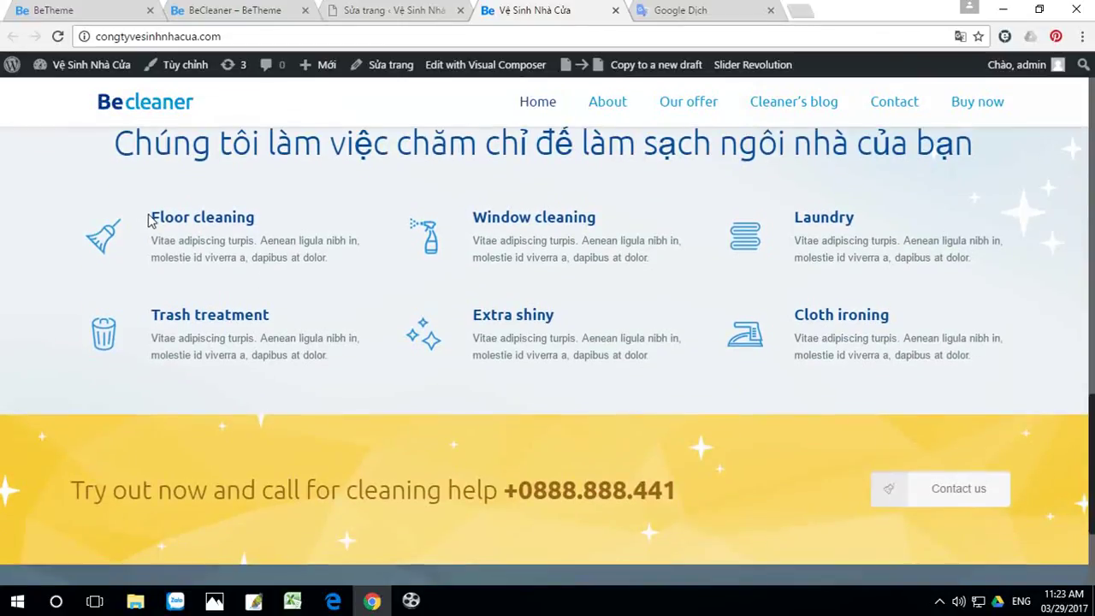
pyautogui.moveTo(153, 219); pyautogui.dragTo(268, 213)
pyautogui.hotkey('ctrl', 'c')
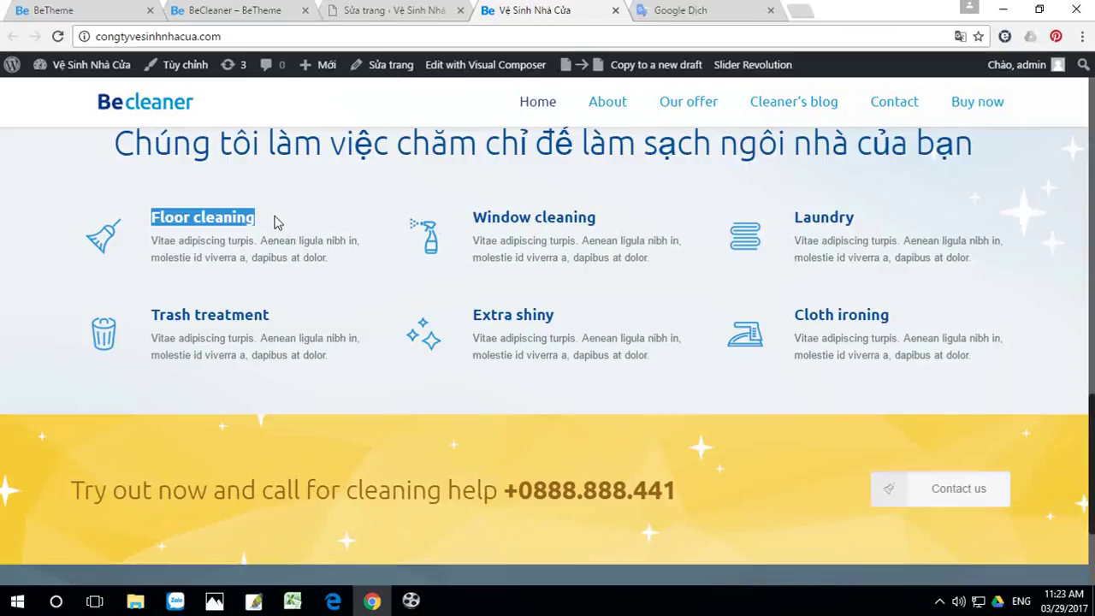
# Step: Select the existing source text in Google Translate for replacement
pyautogui.click(681, 12)
pyautogui.click(290, 204)
pyautogui.moveTo(290, 204); pyautogui.dragTo(1, 202)
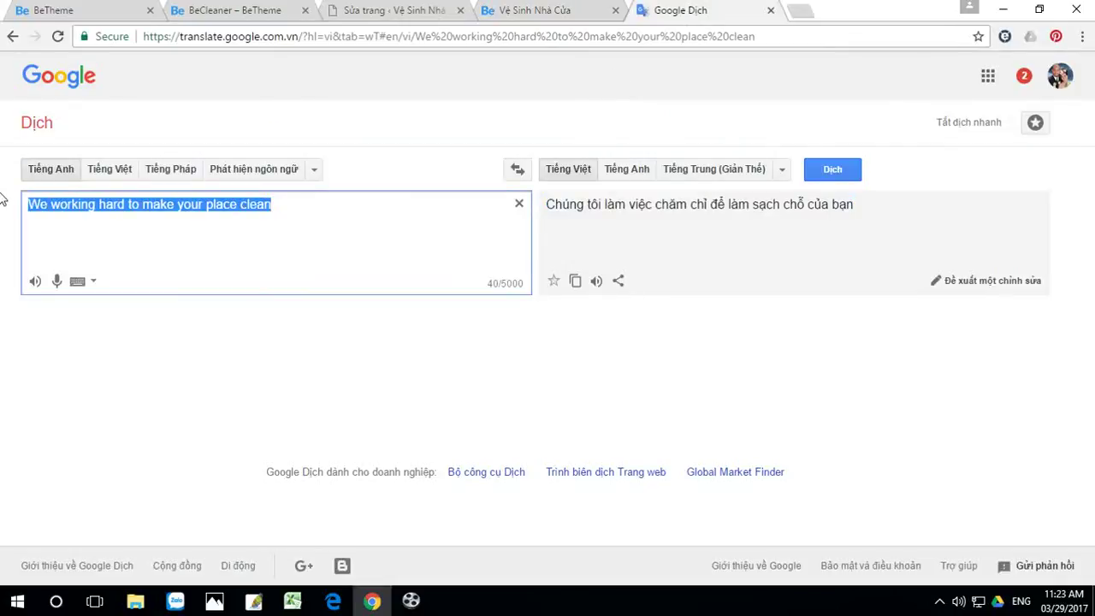
# Step: Paste 'Floor cleaning' into Google Translate to get 'Làm sạch sàn', then return to the homepage
pyautogui.hotkey('ctrl', 'v')
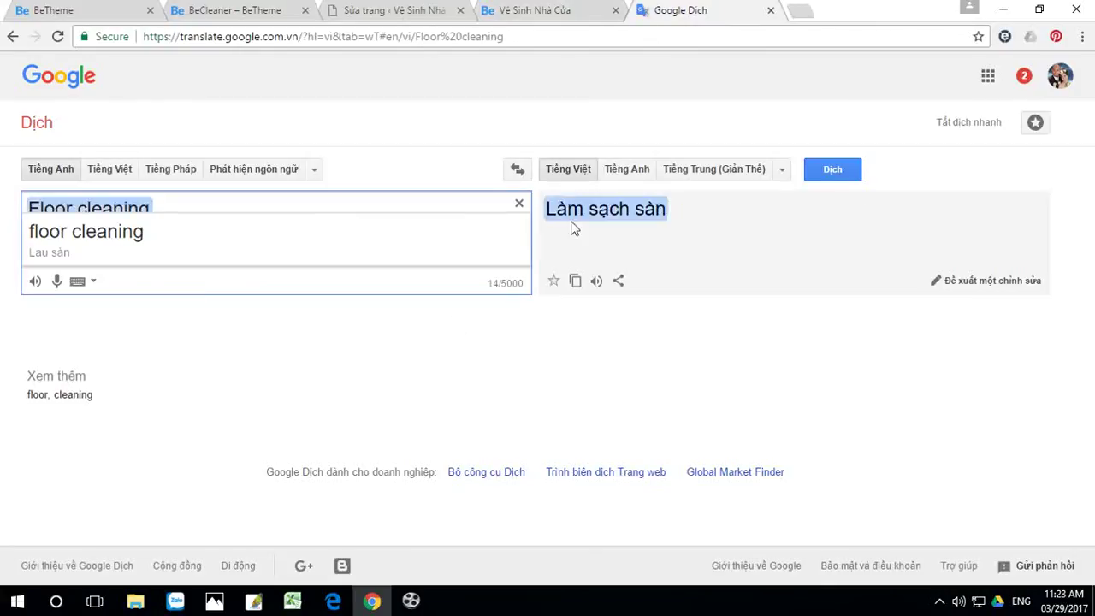
pyautogui.click(546, 12)
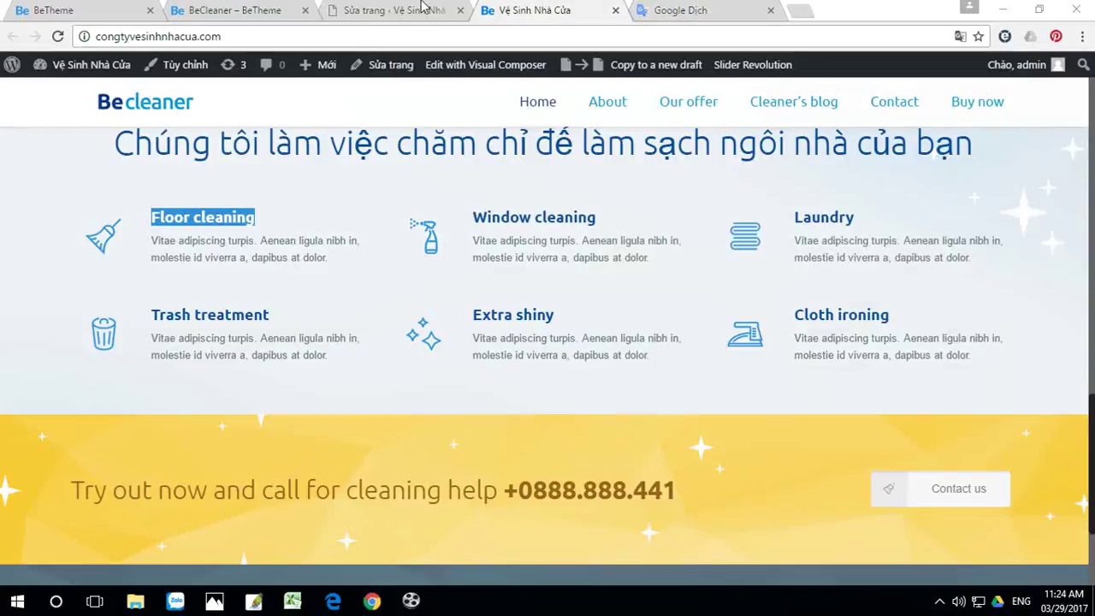
# Step: Find 'Floor cleaning' in the Home page builder and open that List item's settings
pyautogui.click(409, 10)
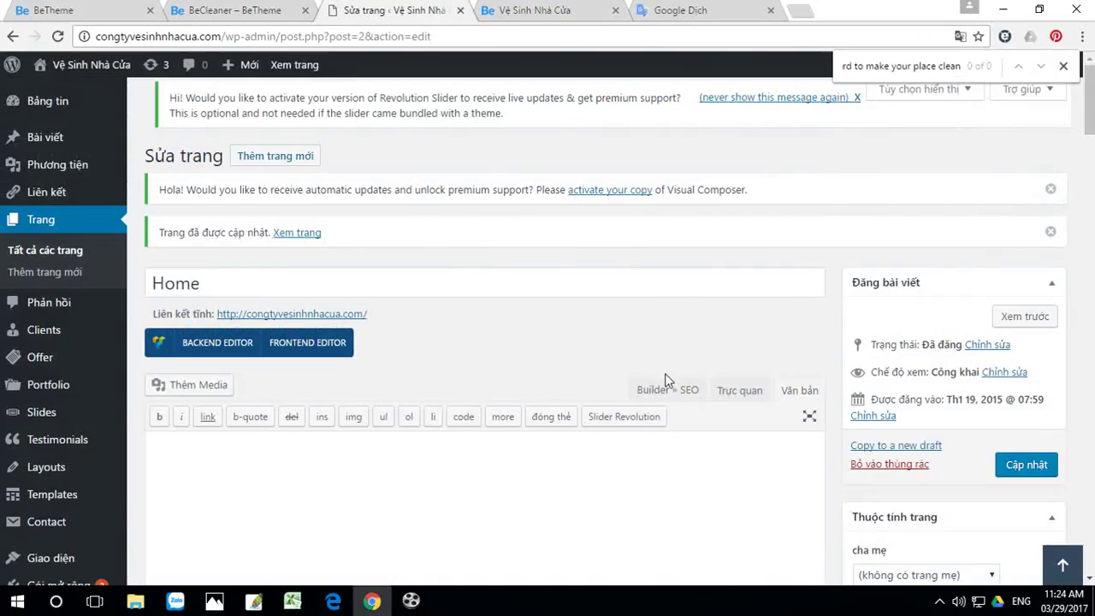
pyautogui.tripleClick(881, 69)
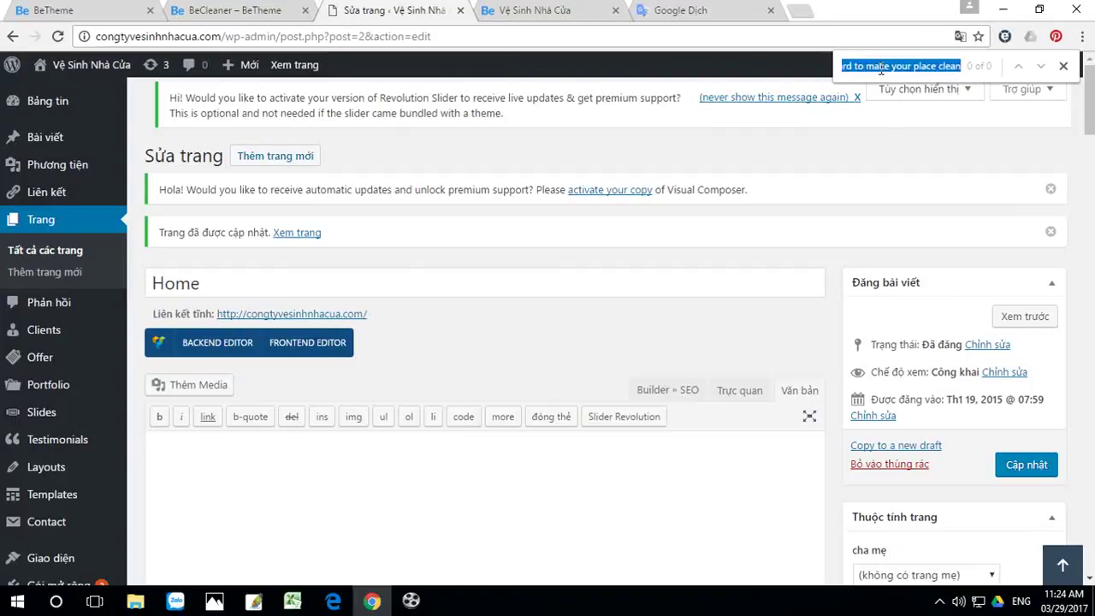
pyautogui.hotkey('ctrl', 'v')
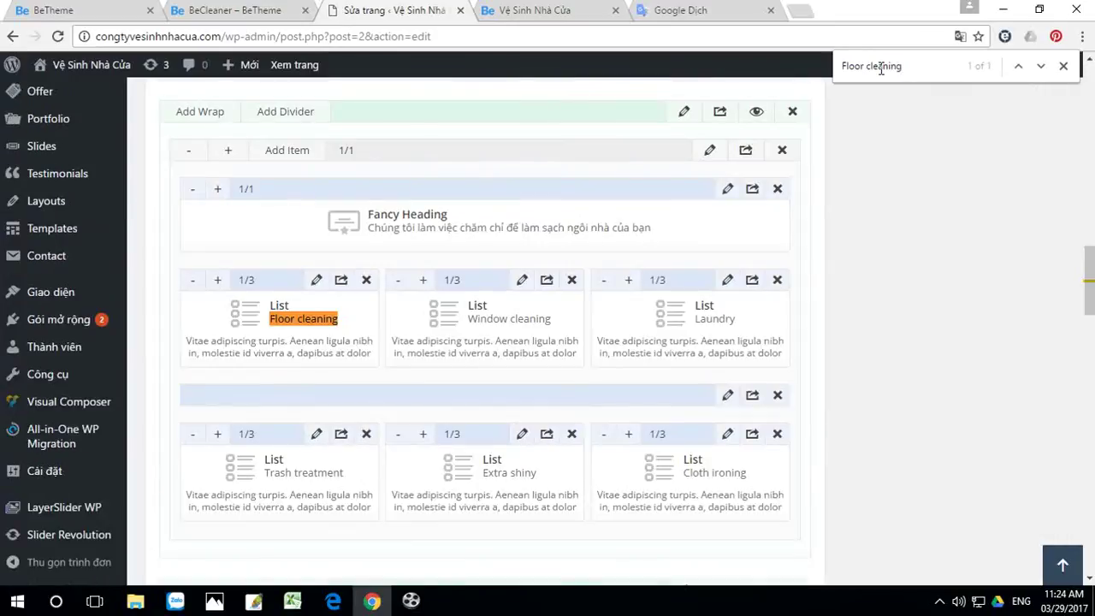
pyautogui.click(316, 280)
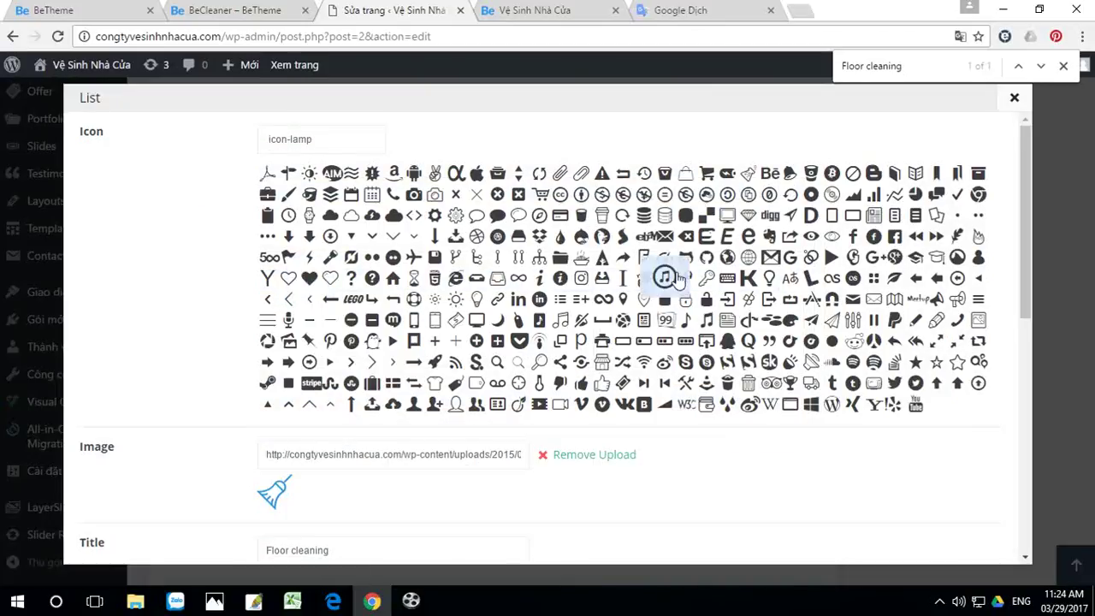
pyautogui.scroll(-1, 598, 317)
pyautogui.scroll(-1, 589, 408)
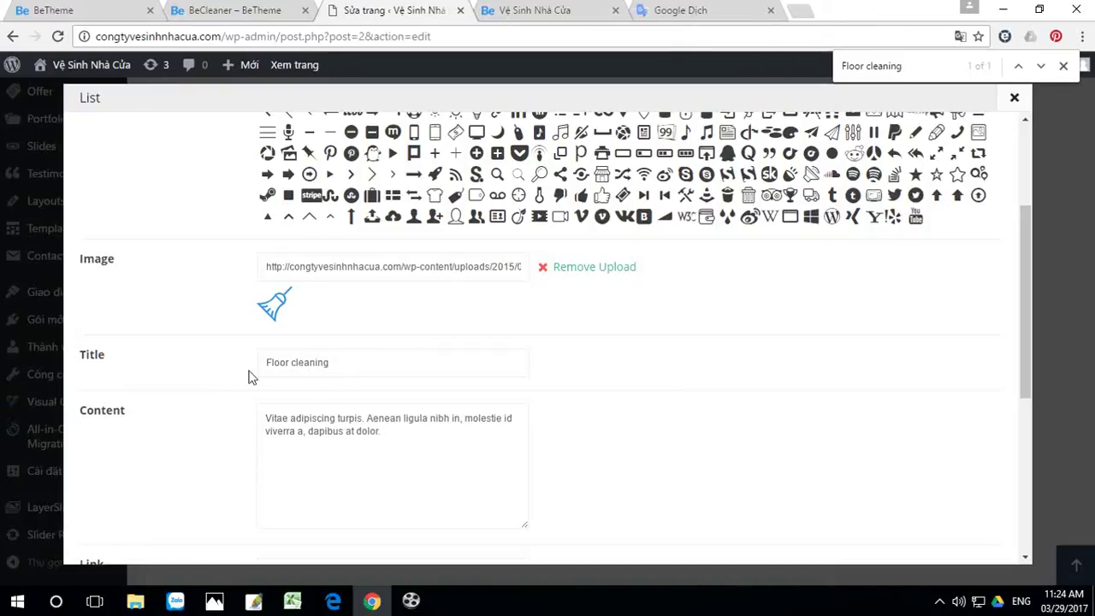
# Step: Copy the translation 'Làm sạch sàn' from Google Translate
pyautogui.click(690, 11)
pyautogui.moveTo(672, 221); pyautogui.dragTo(530, 205)
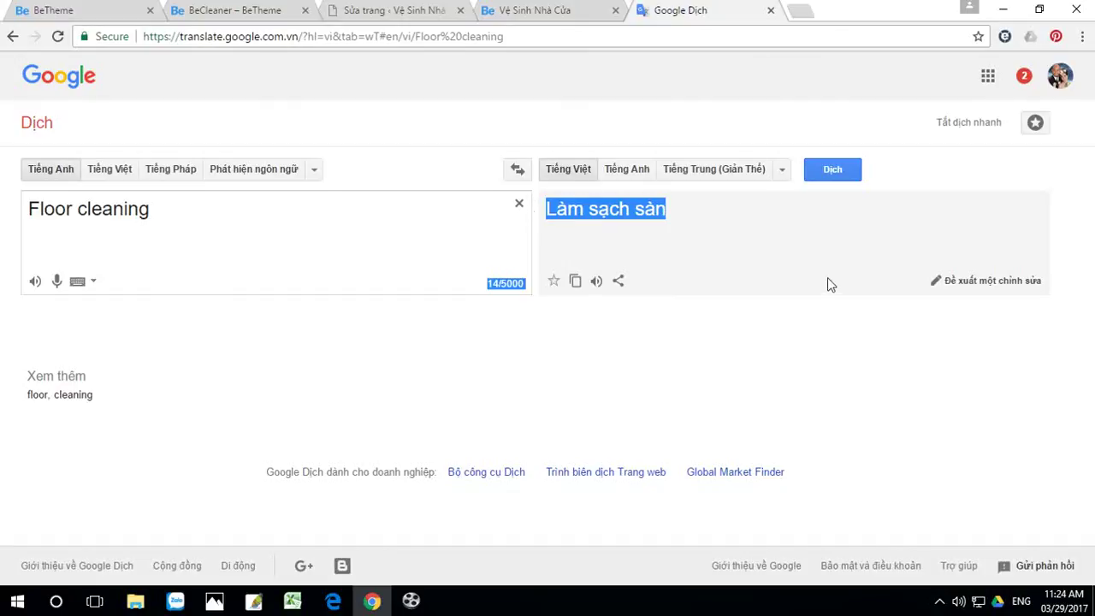
pyautogui.moveTo(718, 249); pyautogui.dragTo(548, 228)
pyautogui.hotkey('ctrl', 'c')
# Step: Replace the List item title 'Floor cleaning' with 'Làm sạch sàn' and save changes
pyautogui.click(408, 11)
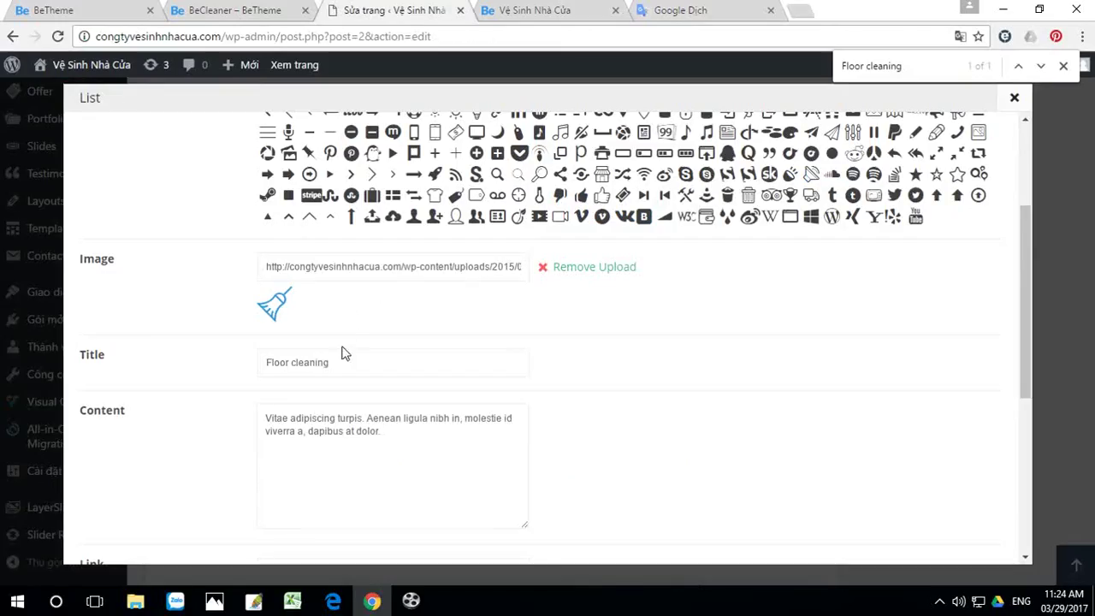
pyautogui.moveTo(333, 362); pyautogui.dragTo(255, 362)
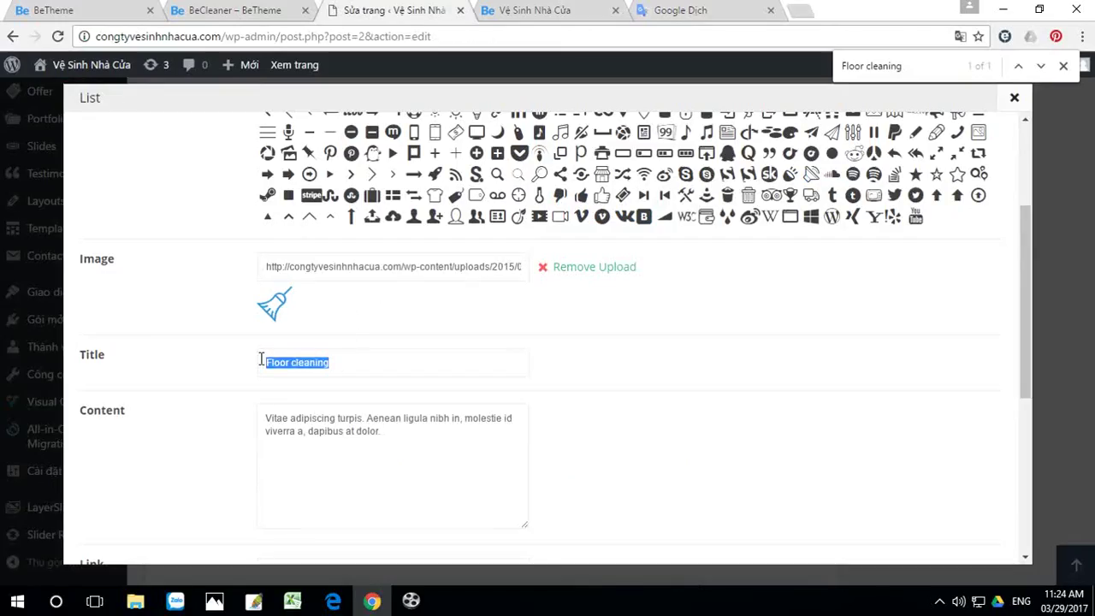
pyautogui.hotkey('ctrl', 'v')
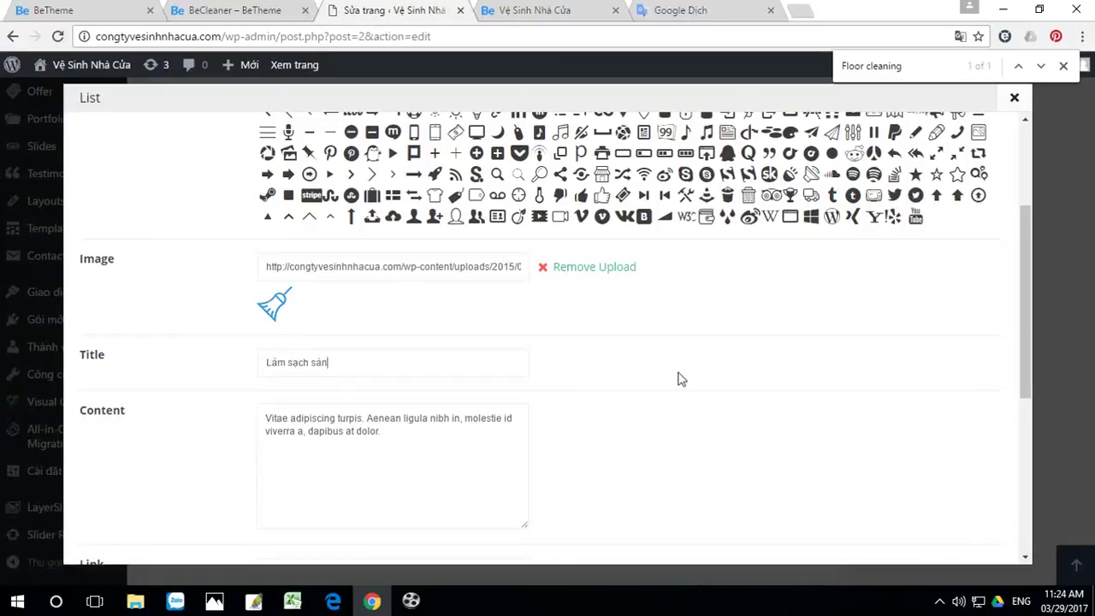
pyautogui.scroll(-5, 753, 365)
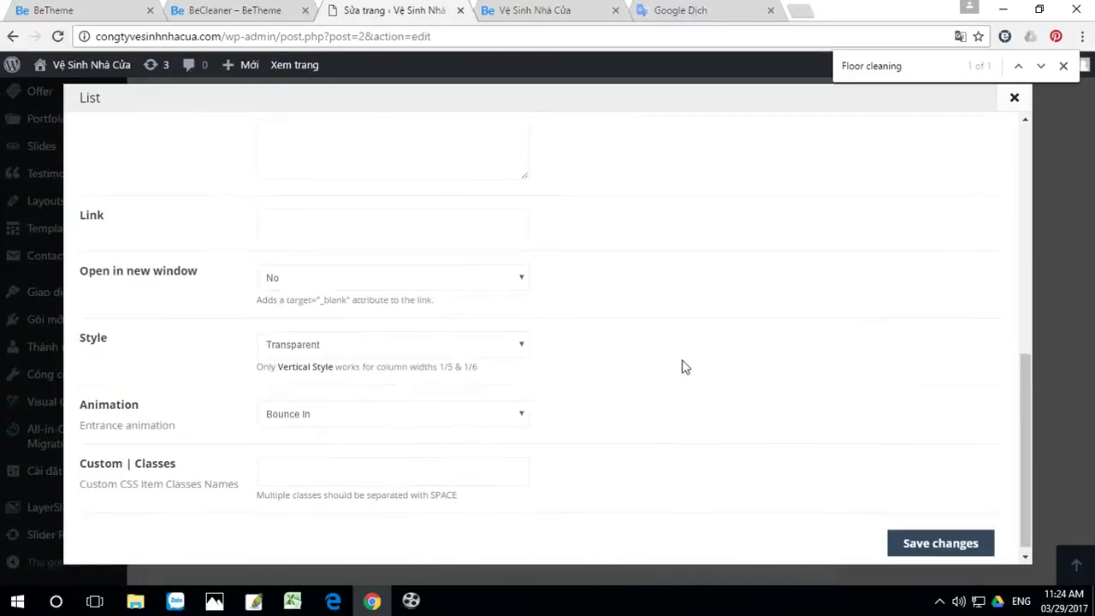
pyautogui.click(953, 537)
pyautogui.scroll(10, 831, 308)
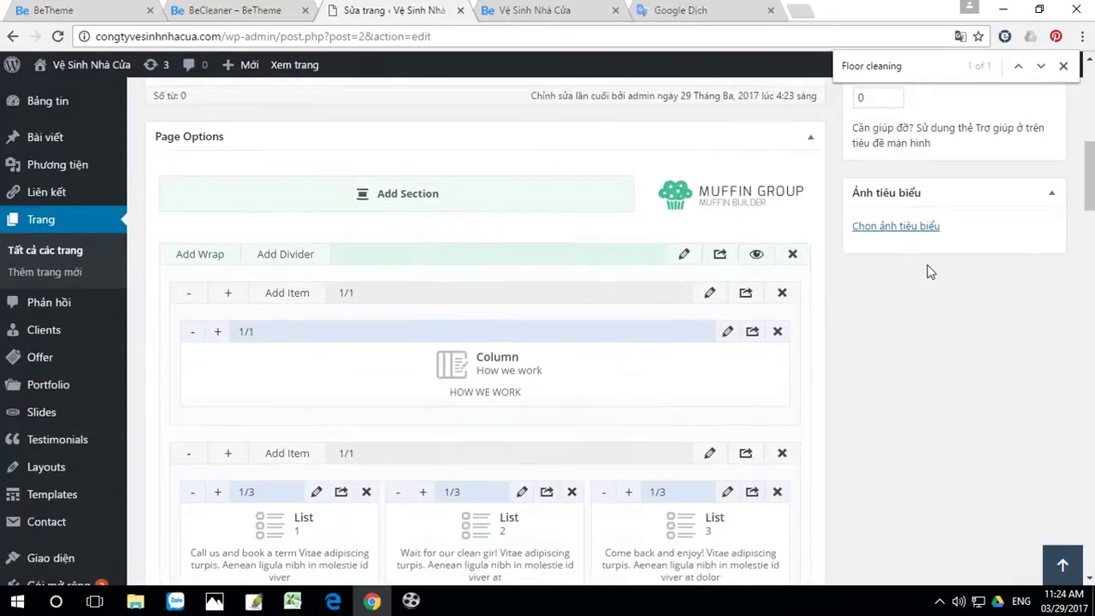
pyautogui.scroll(3, 931, 272)
# Step: Update the Home page and reload the live BeCleaner homepage
pyautogui.click(1023, 147)
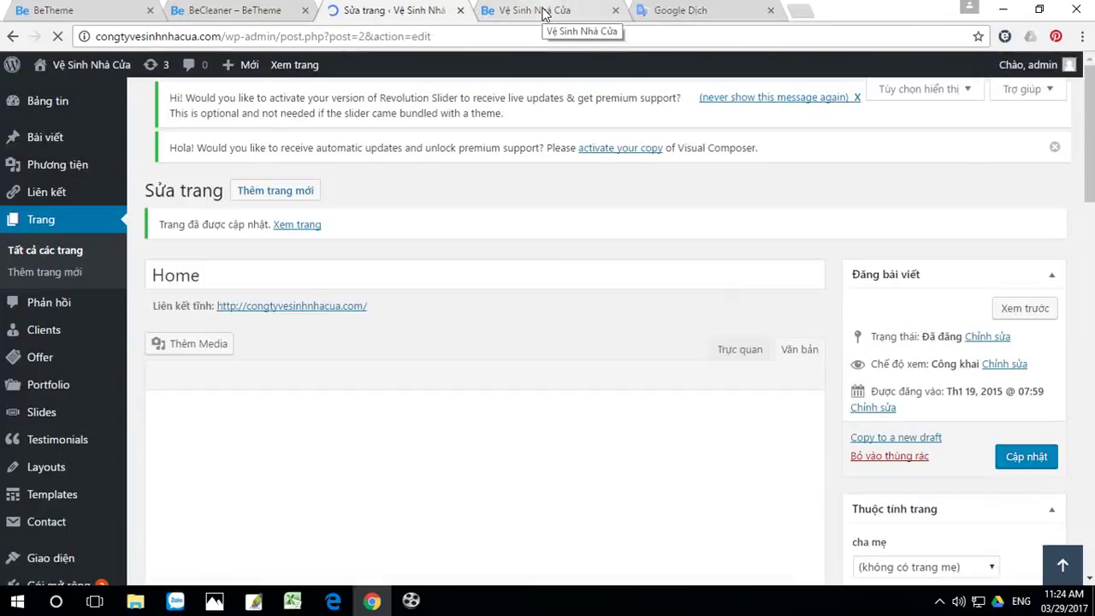
pyautogui.click(542, 12)
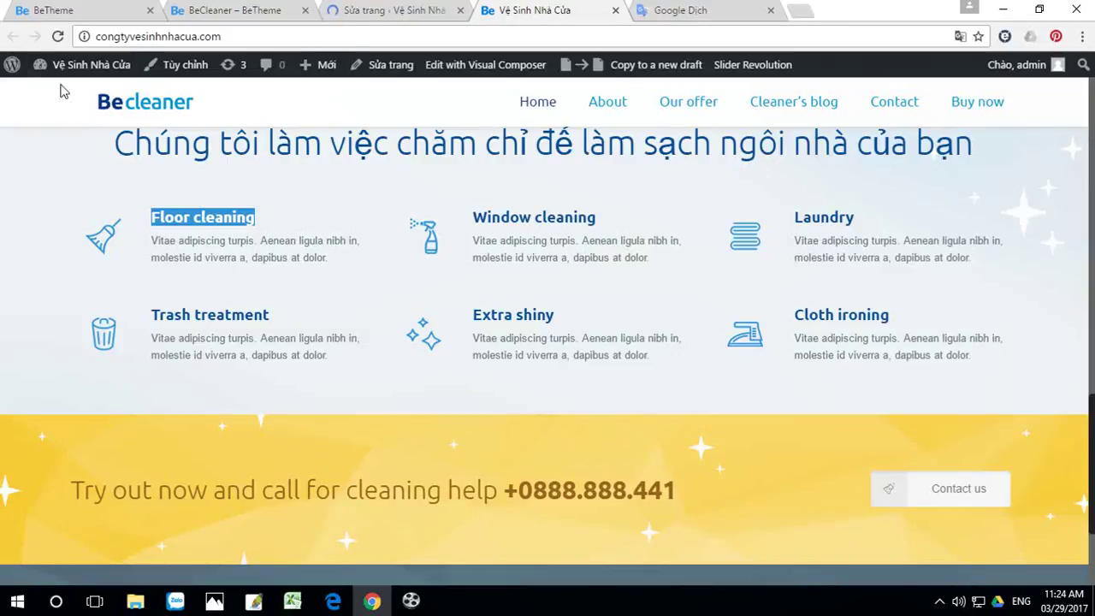
pyautogui.moveTo(58, 67)
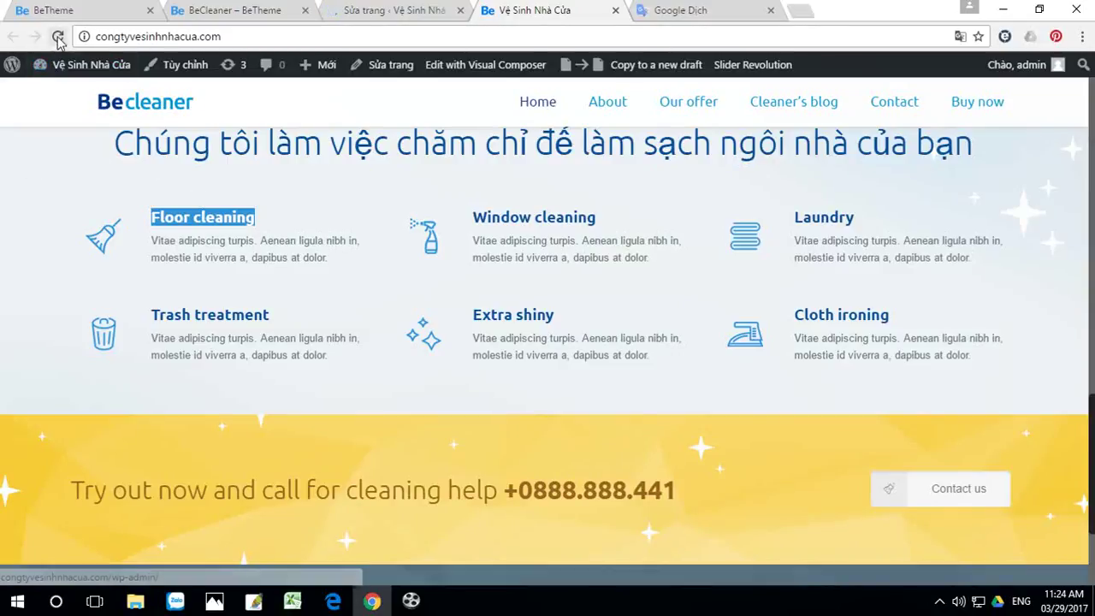
pyautogui.click(57, 36)
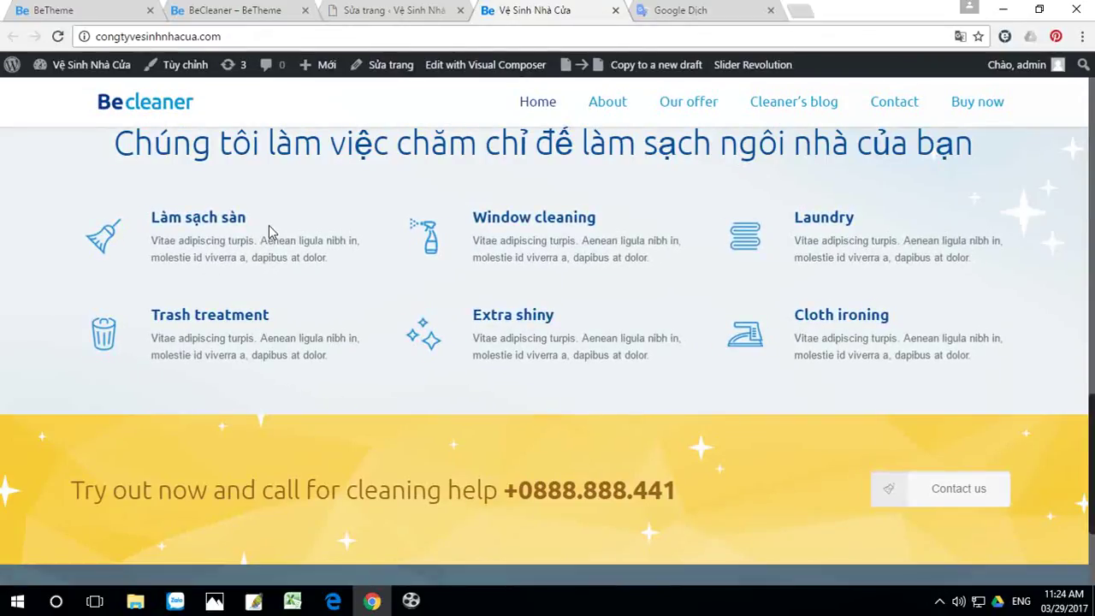
# Step: Scroll the homepage to confirm the first service now reads 'Làm sạch sàn'
pyautogui.scroll(10, 836, 403)
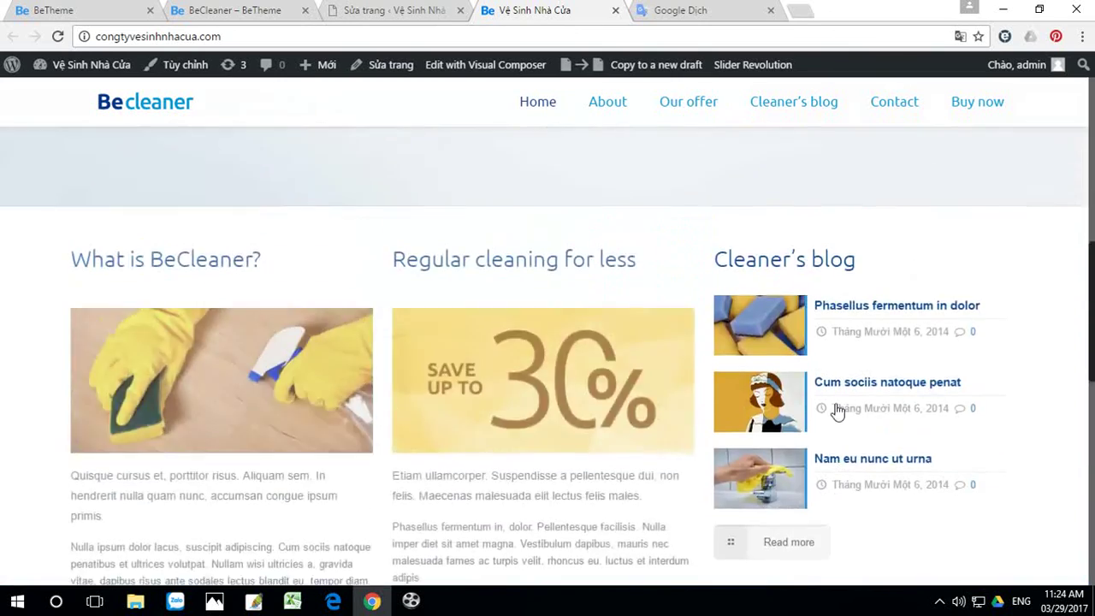
pyautogui.scroll(2, 838, 411)
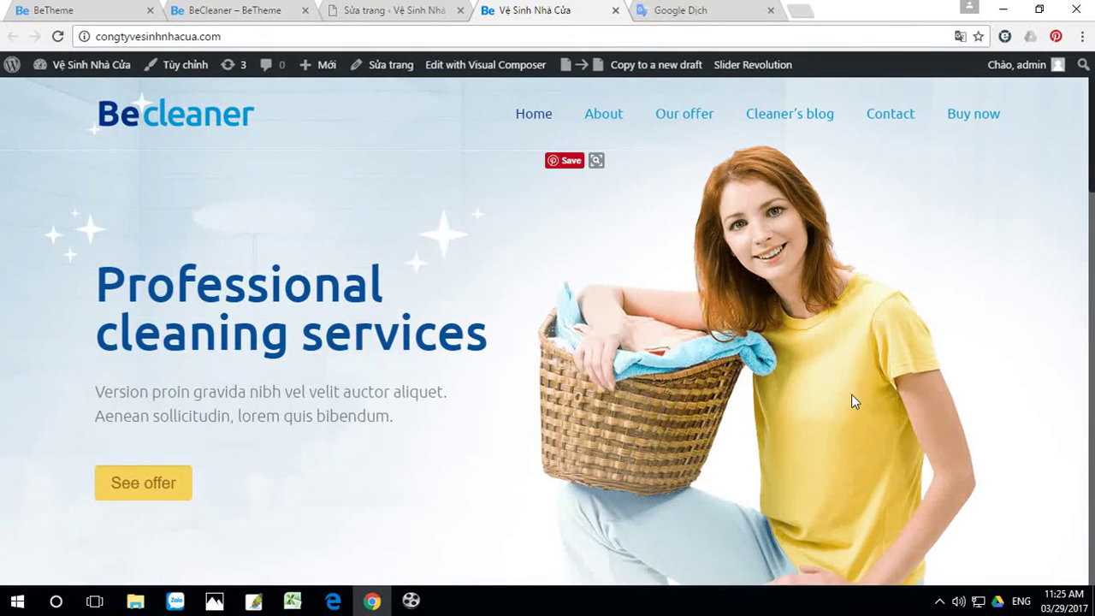
pyautogui.scroll(-15, 851, 394)
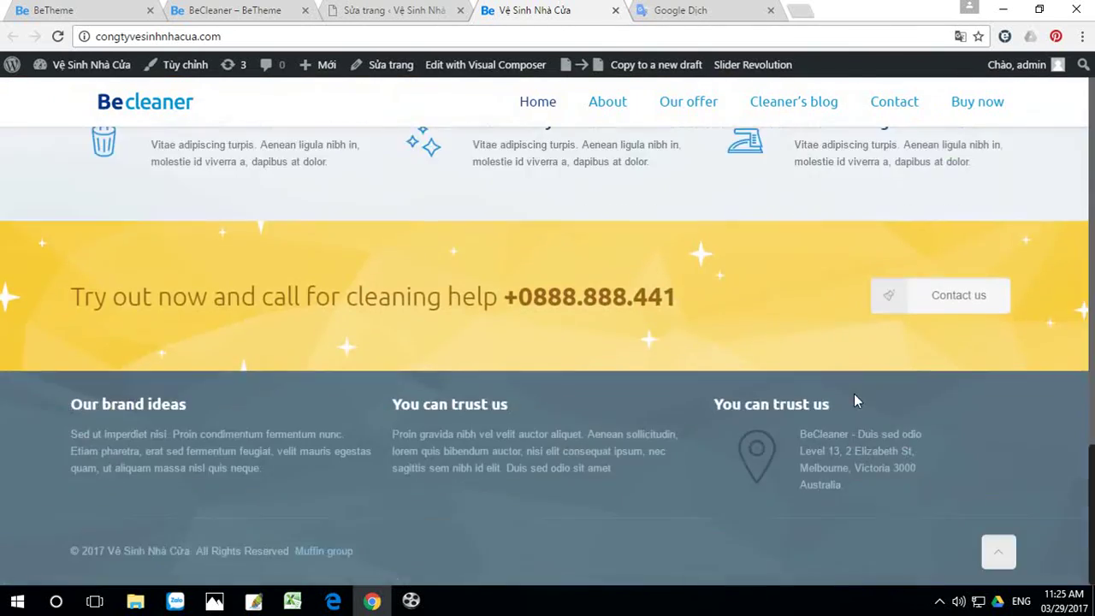
pyautogui.scroll(8, 853, 393)
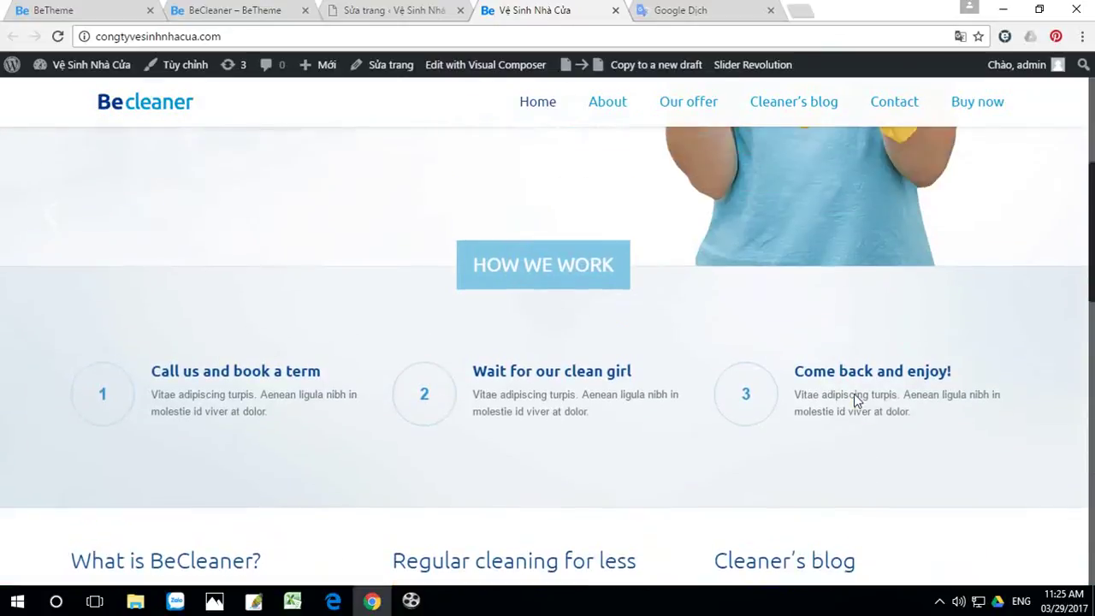
pyautogui.scroll(5, 853, 393)
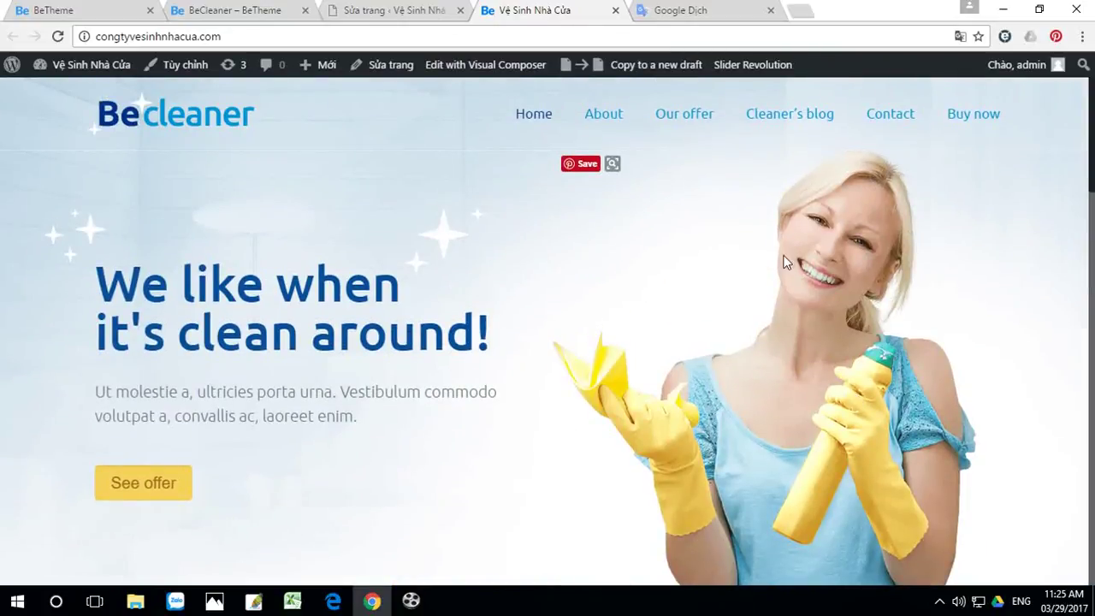
pyautogui.click(411, 600)
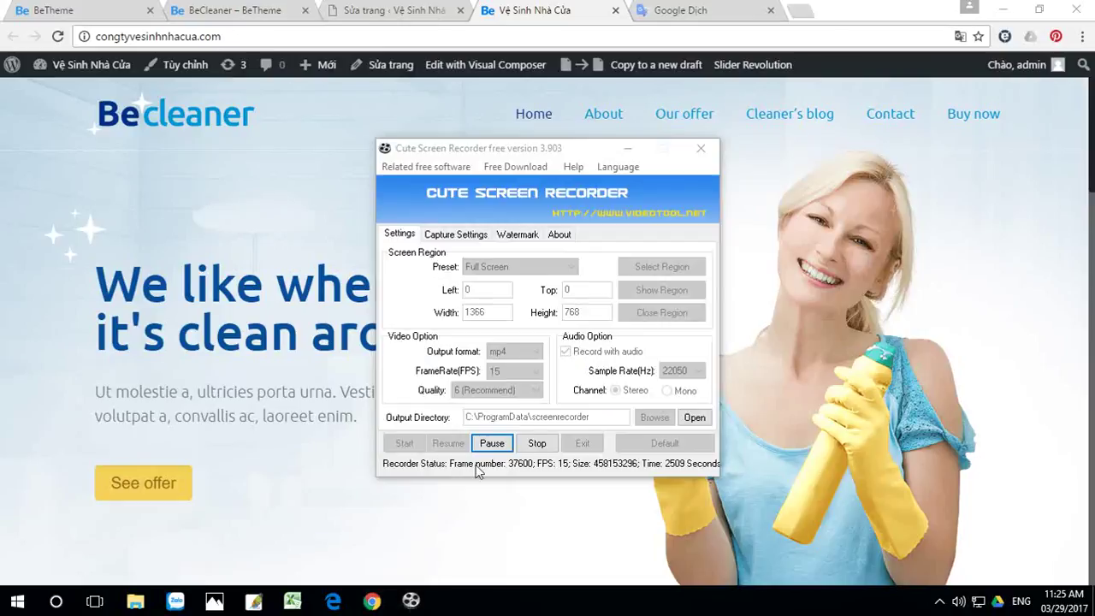
pyautogui.click(537, 444)
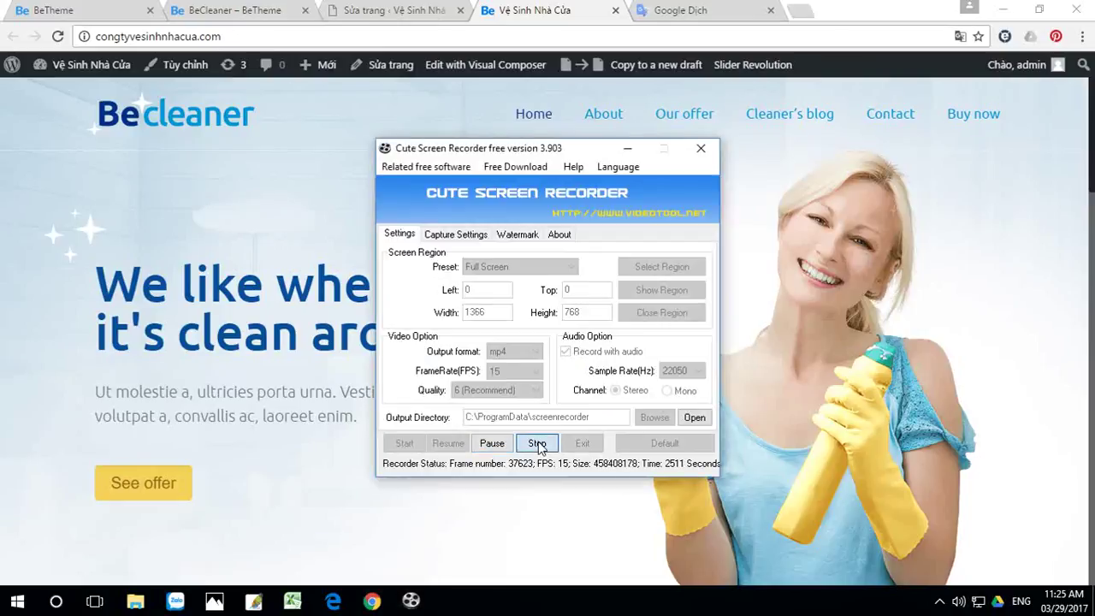